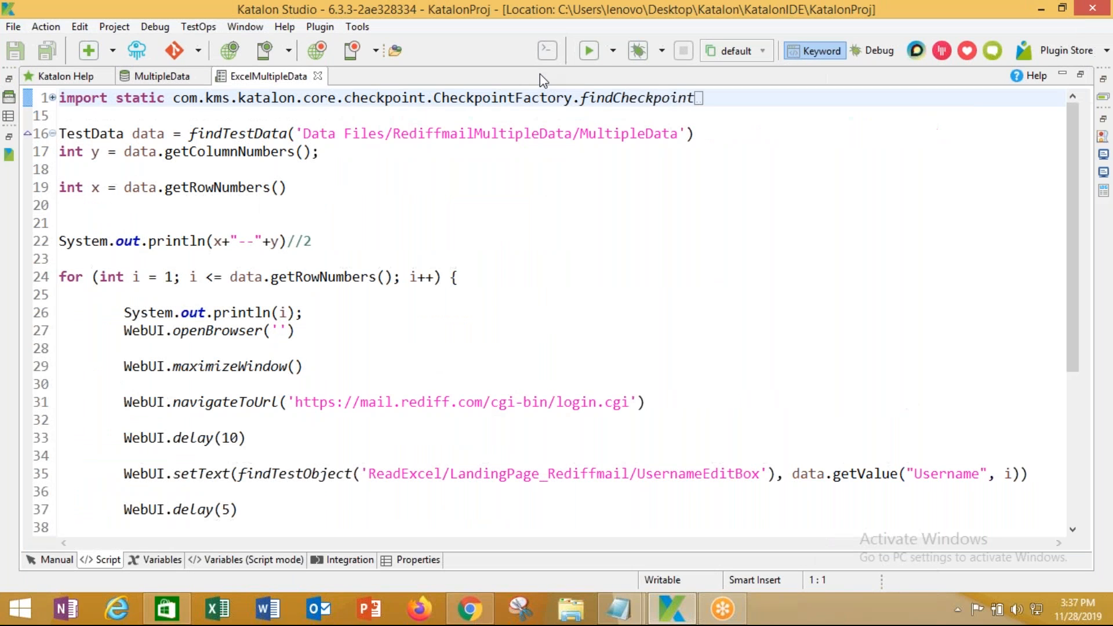
Review the loop condition on line 24 and the TestData file declaration on line 16
left_click_drag(207, 277, 399, 277)
left_click_drag(296, 243, 313, 243)
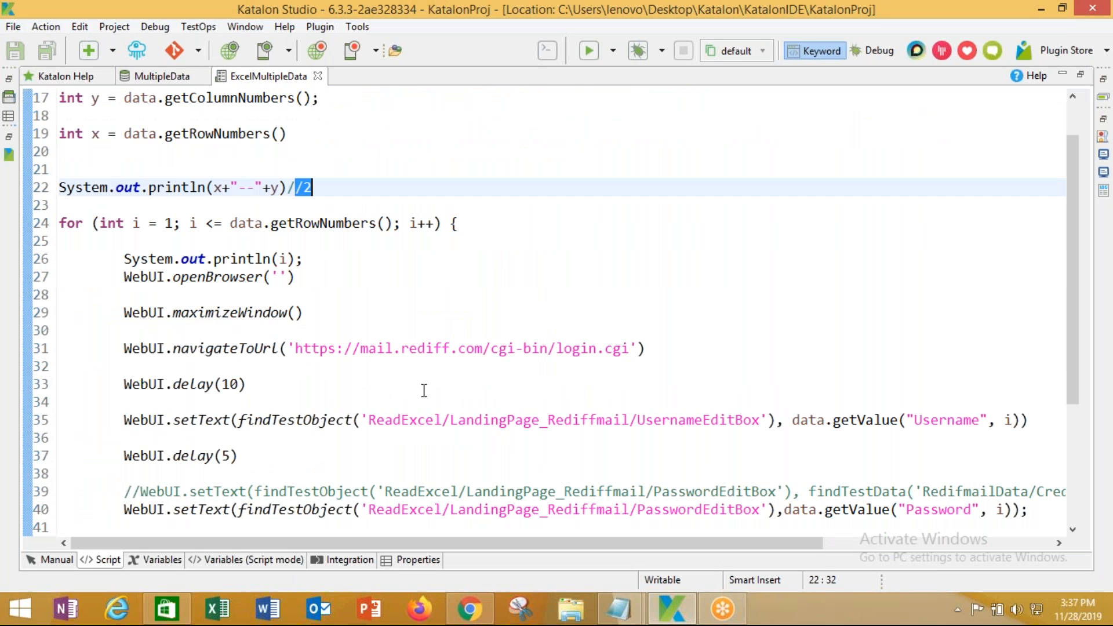
scroll(423, 391, "down", 1)
scroll(424, 390, "up", 2)
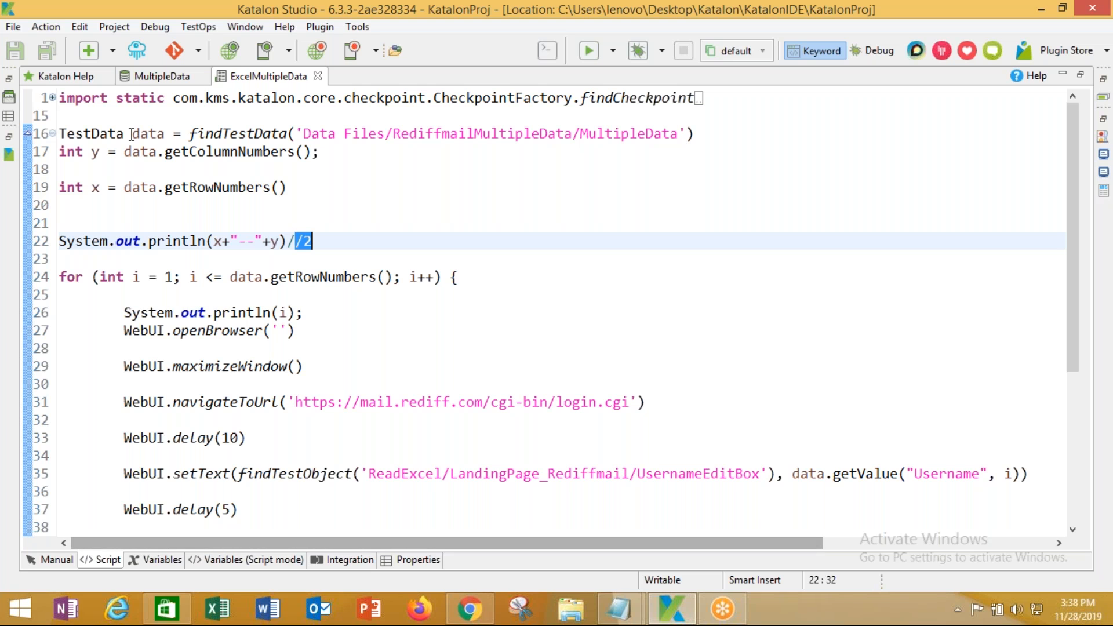
left_click_drag(75, 134, 124, 134)
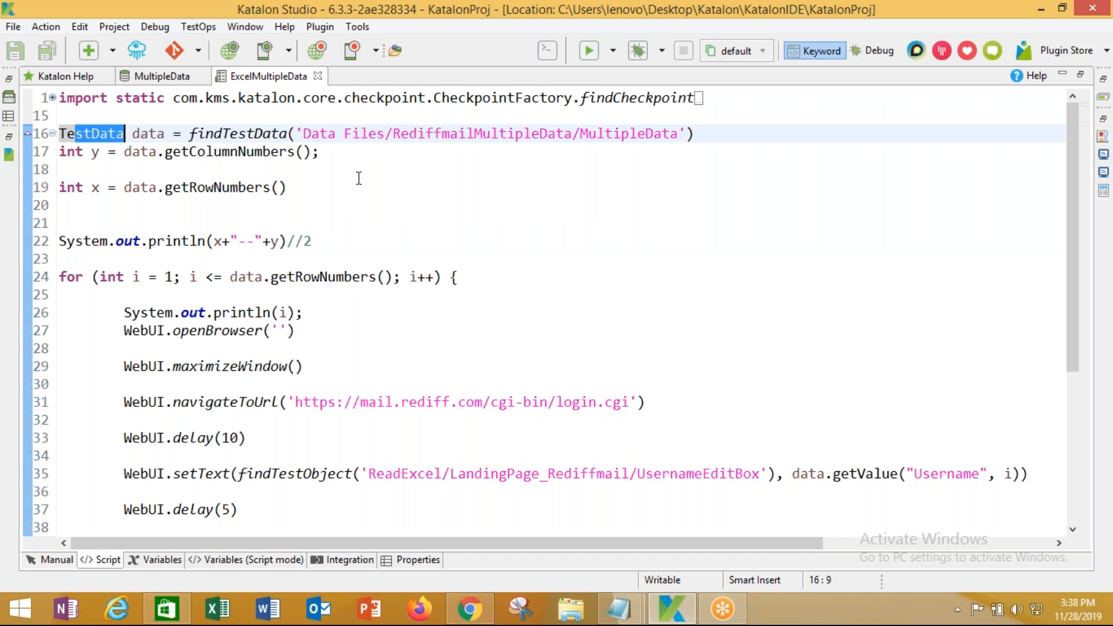
left_click_drag(190, 134, 731, 133)
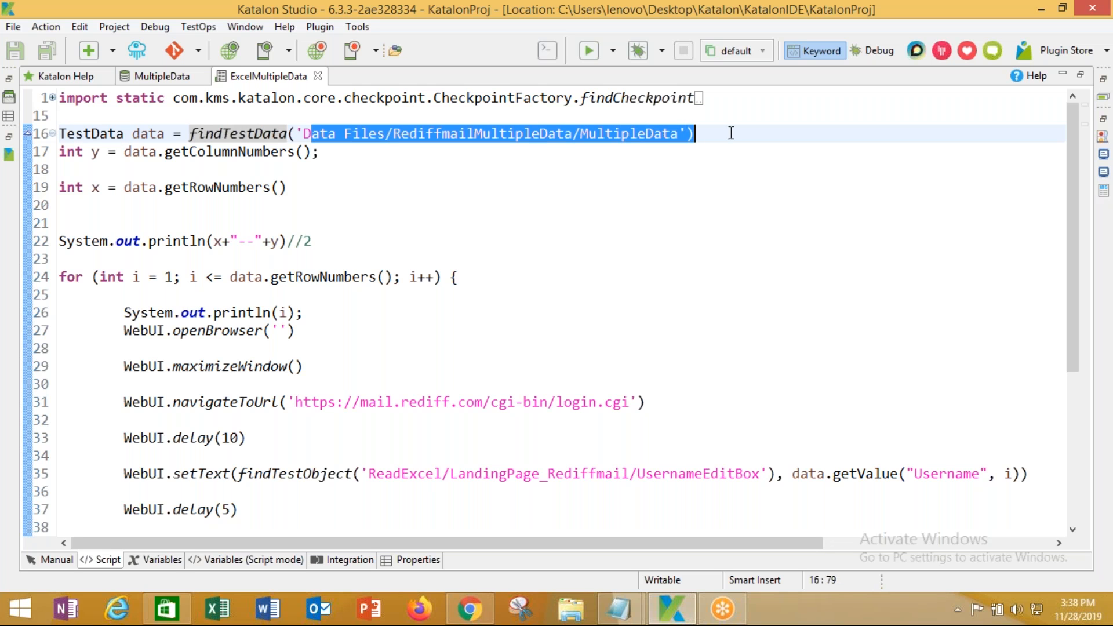
left_click(688, 134)
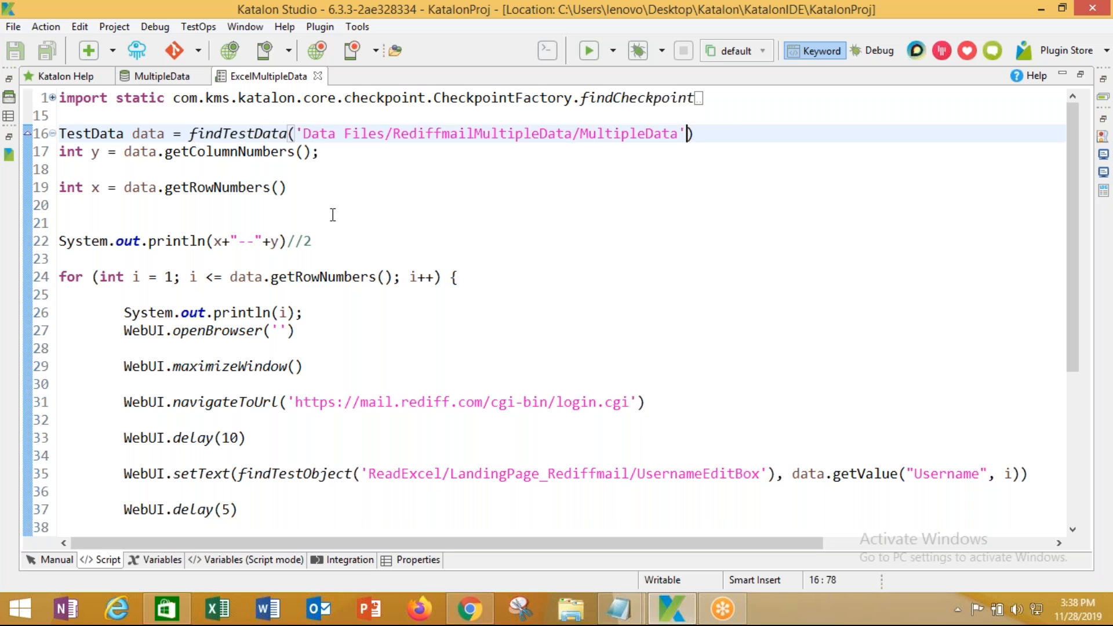
double_click(147, 135)
scroll(116, 368, "down", 2)
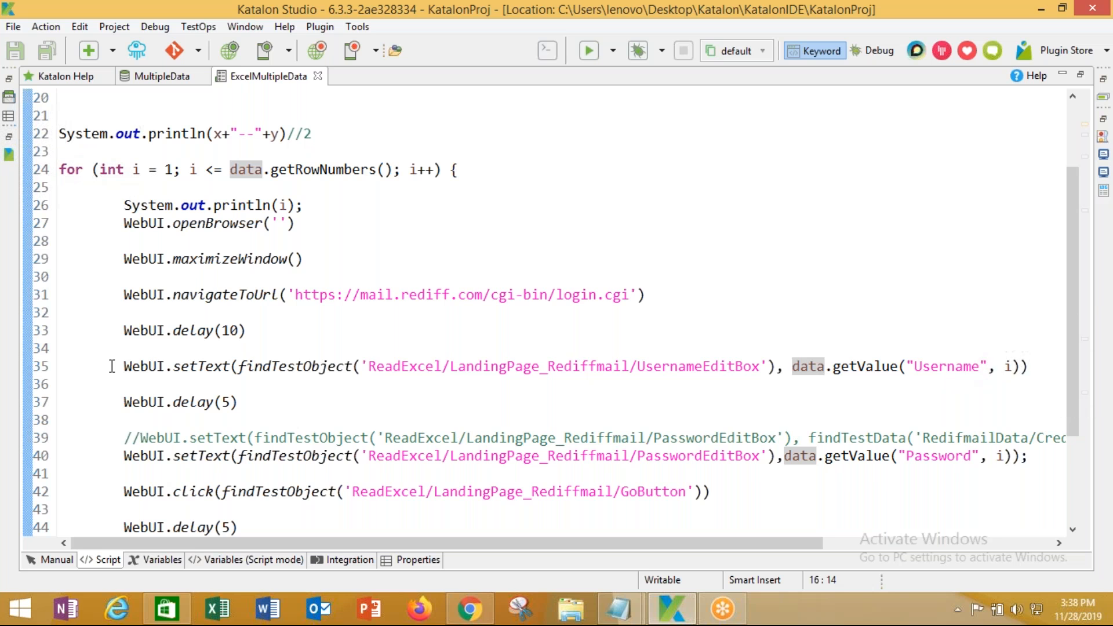
Review line 35: the setText call, username test object, getValue, Username column and row index i
left_click_drag(112, 367, 214, 367)
left_click(317, 374)
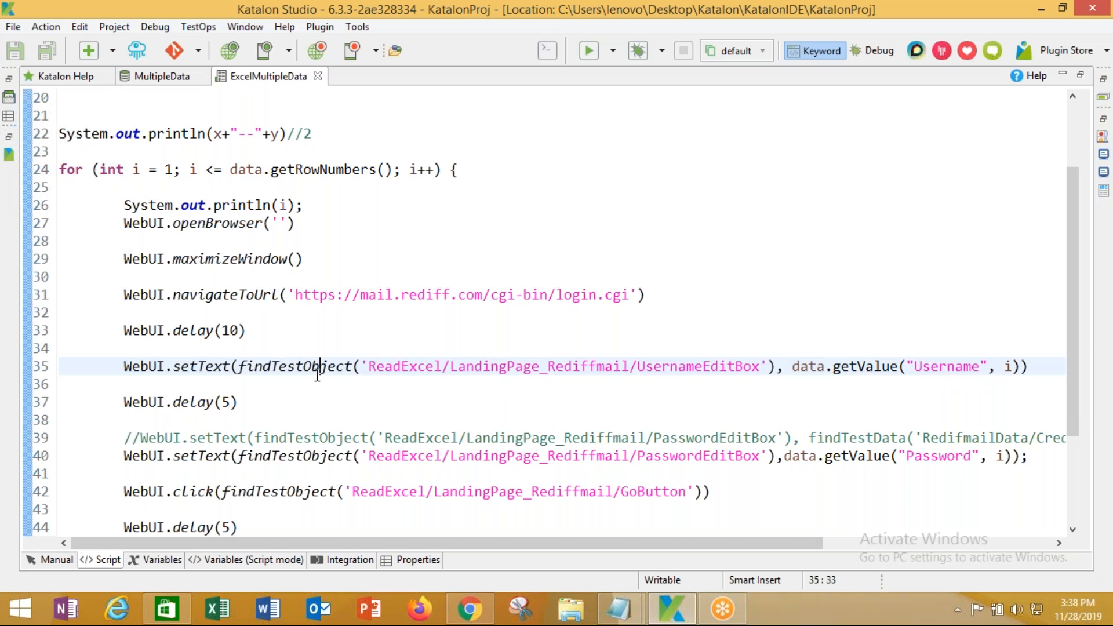
left_click_drag(367, 366, 777, 369)
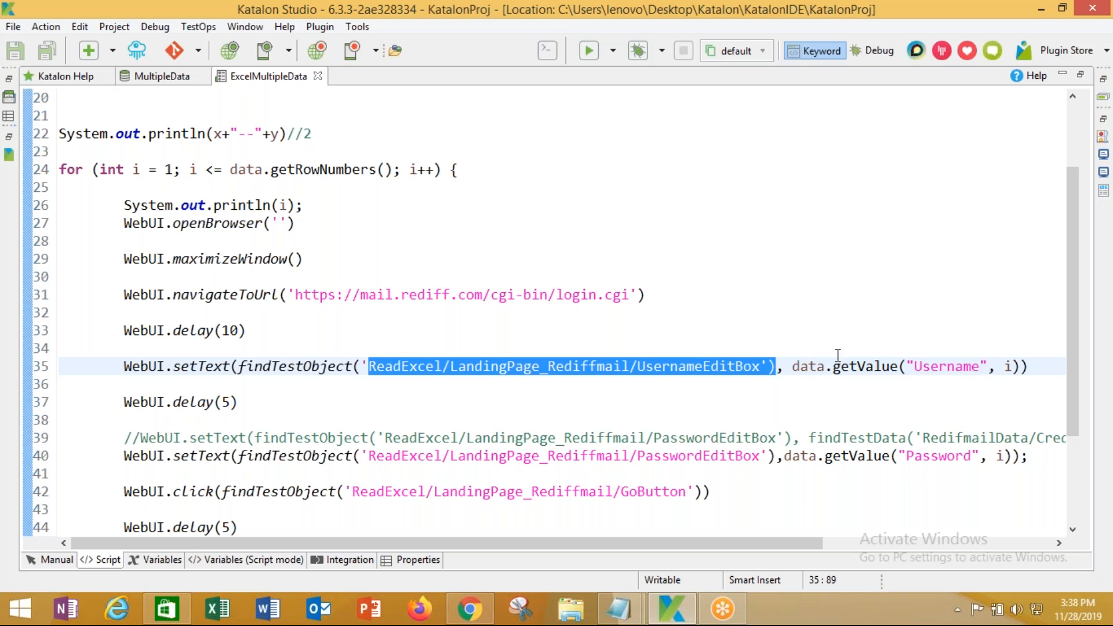
left_click_drag(834, 366, 894, 371)
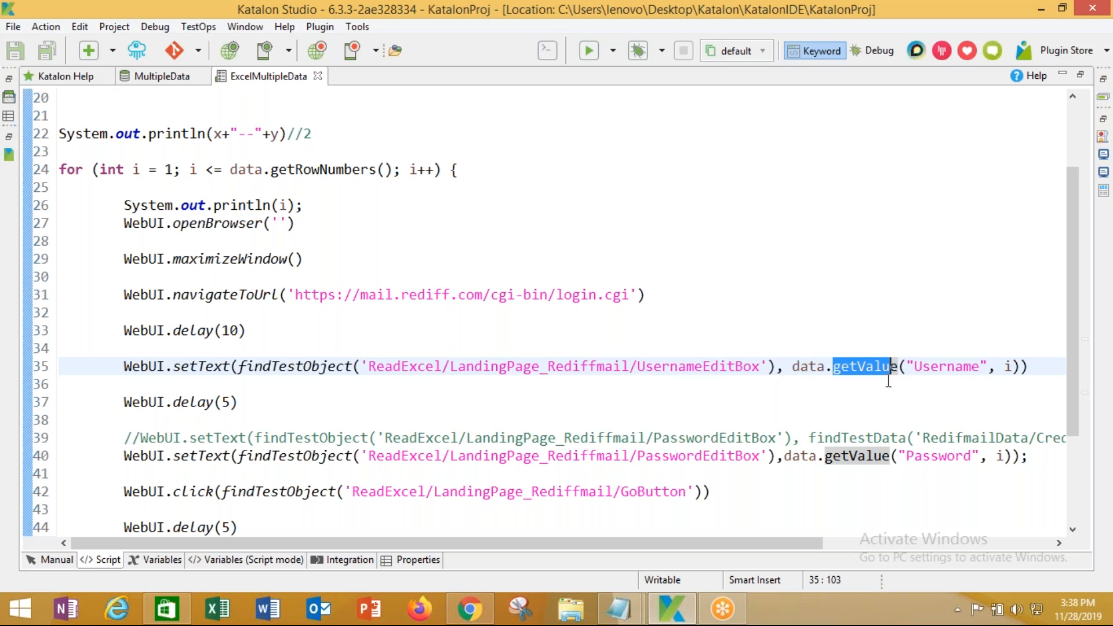
left_click(888, 382)
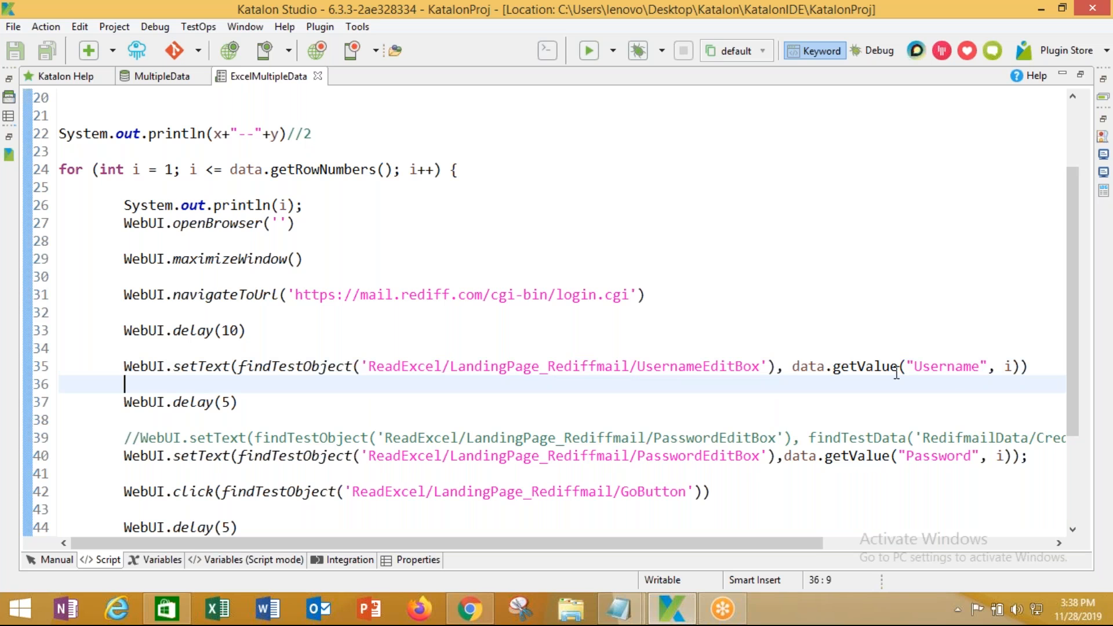
left_click_drag(916, 366, 981, 366)
left_click(1005, 366)
double_click(1005, 366)
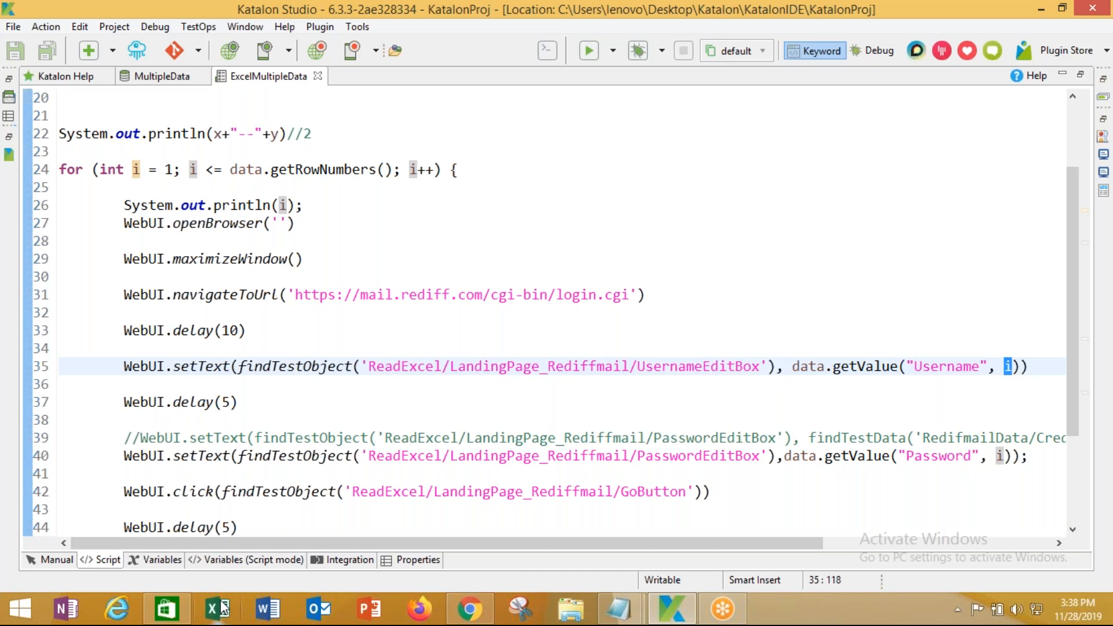
Restore the side panels and open Data Files > RediffmailMultipleData > MultipleData from Tests Explorer
left_click(8, 81)
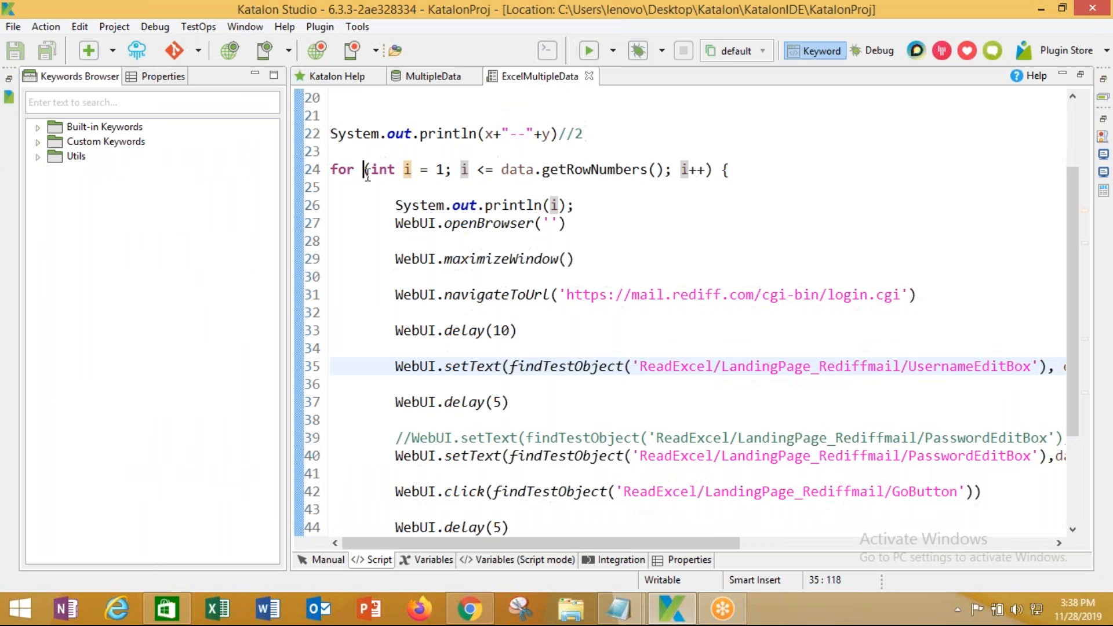
left_click(364, 169)
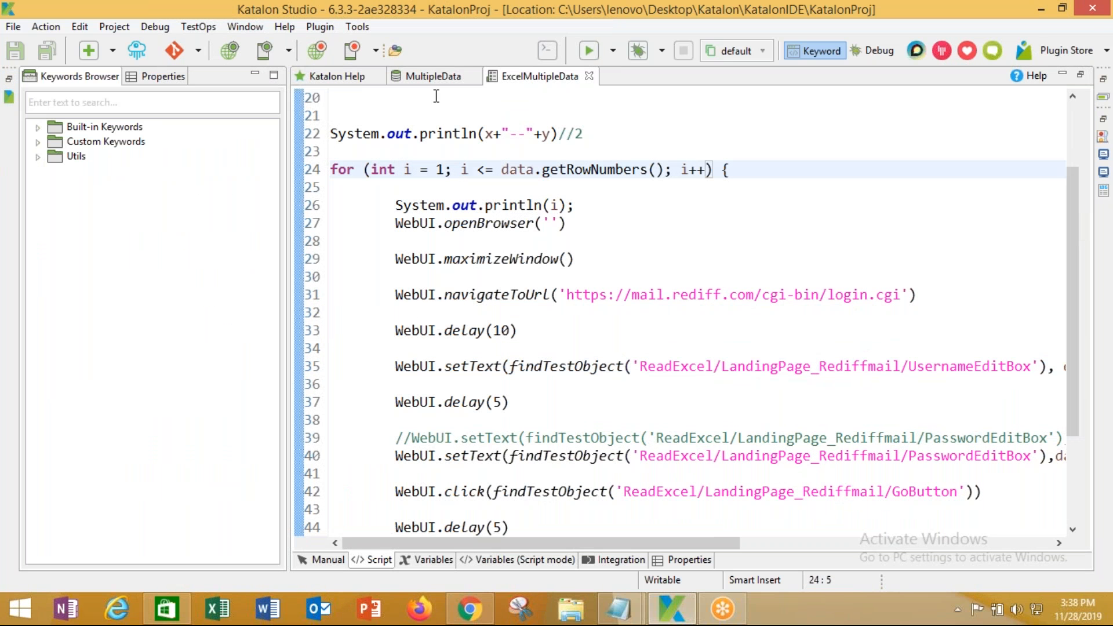
double_click(549, 82)
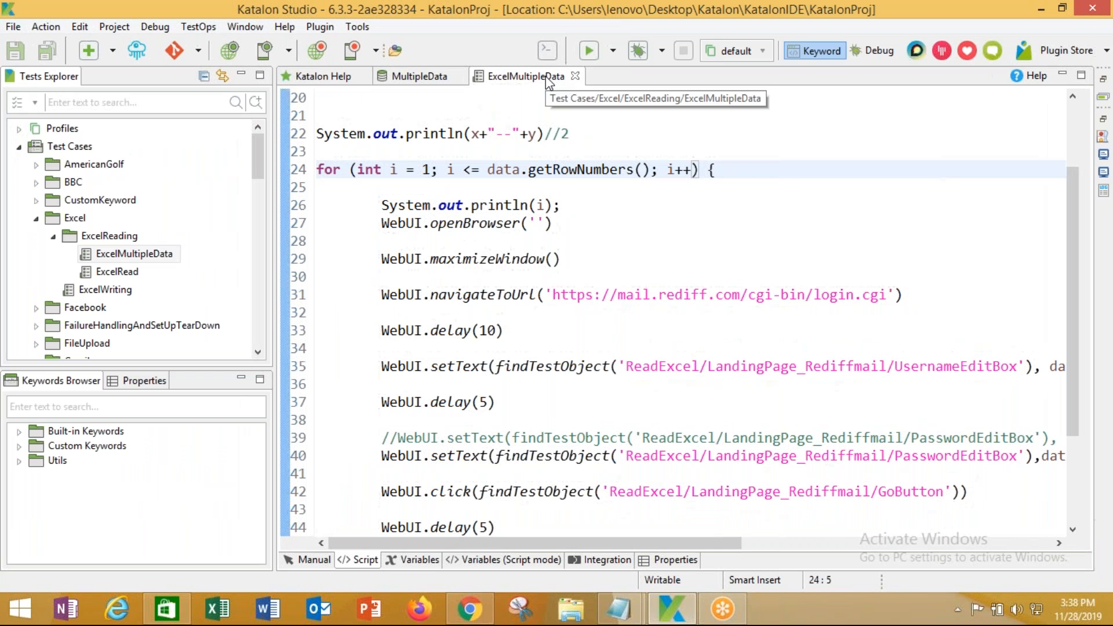
left_click_drag(256, 162, 255, 328)
left_click(108, 200)
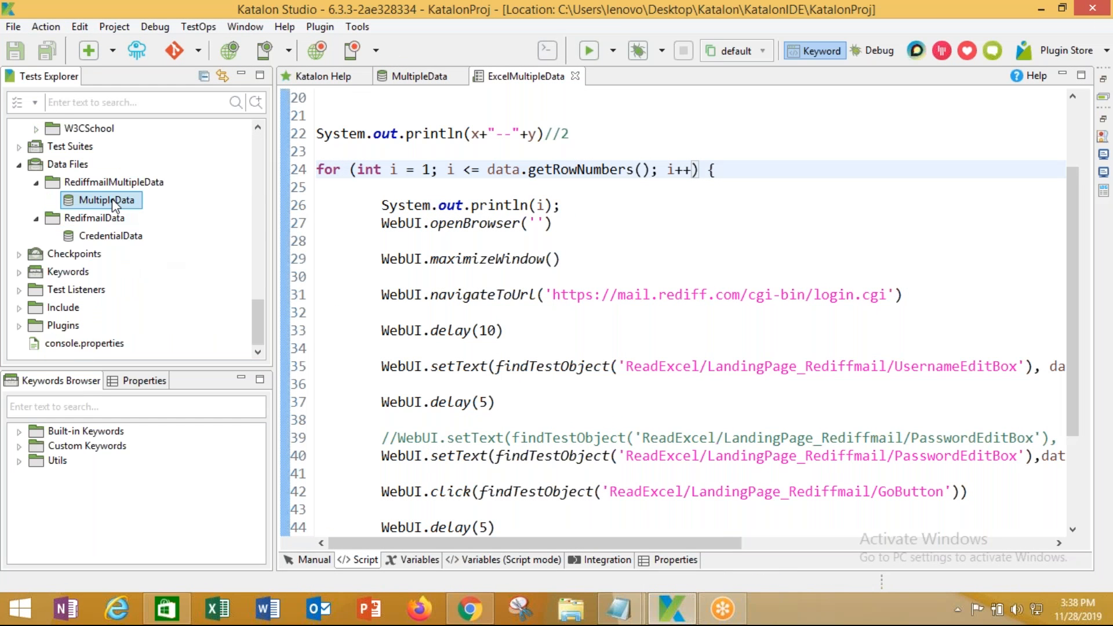
double_click(111, 201)
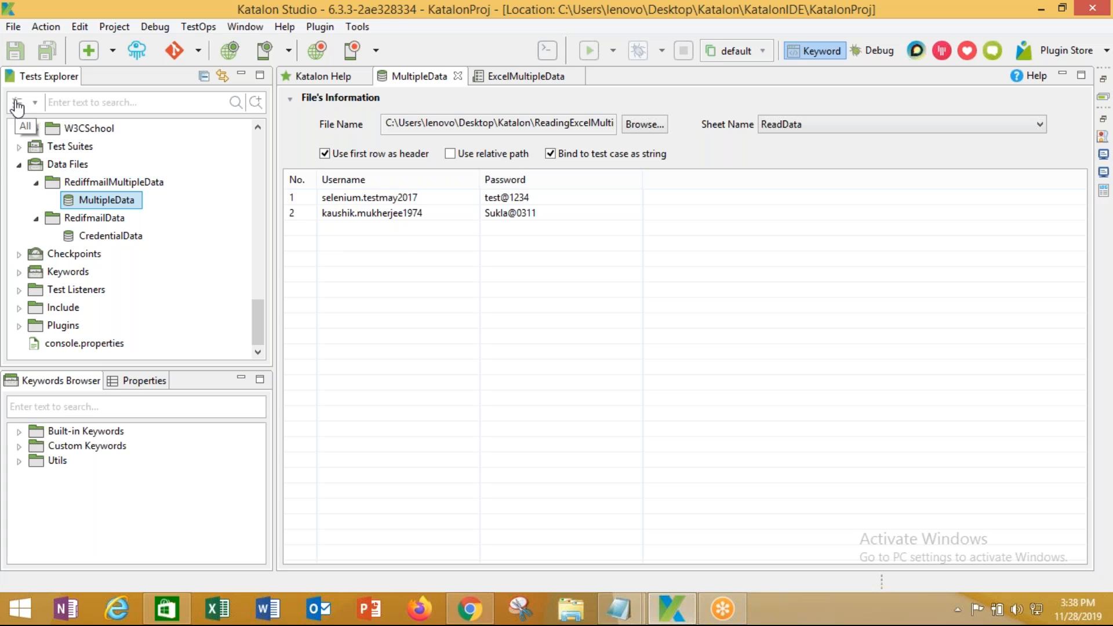
Switch to the ExcelMultipleData script and review the password setText call on line 40
left_click(527, 77)
left_click_drag(381, 456, 539, 456)
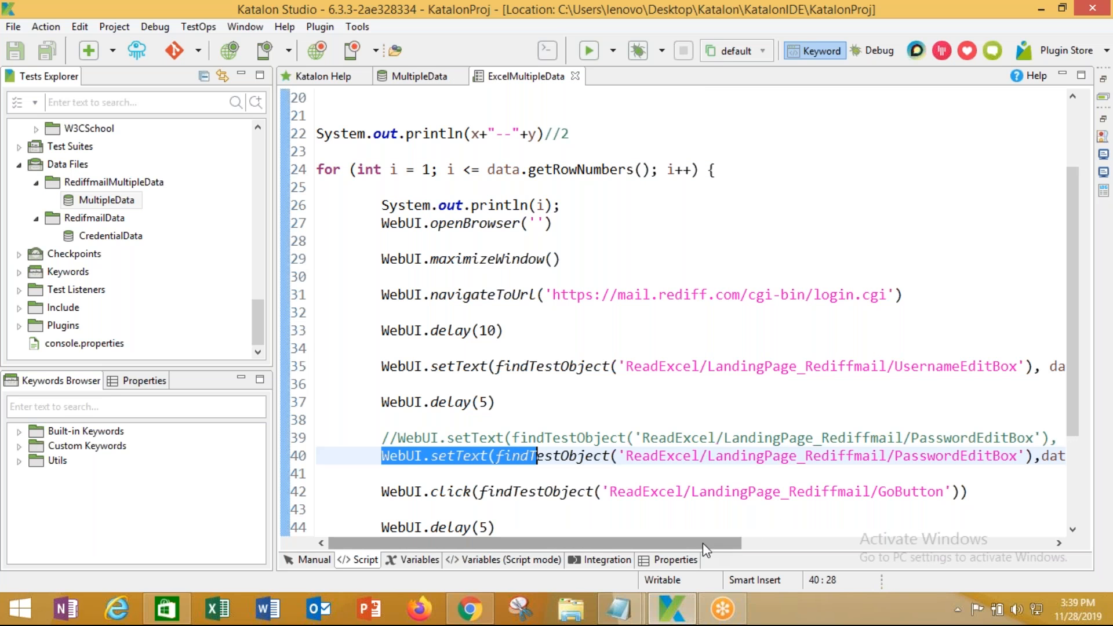
left_click_drag(701, 543, 743, 543)
left_click(568, 470)
left_click_drag(439, 456, 1034, 456)
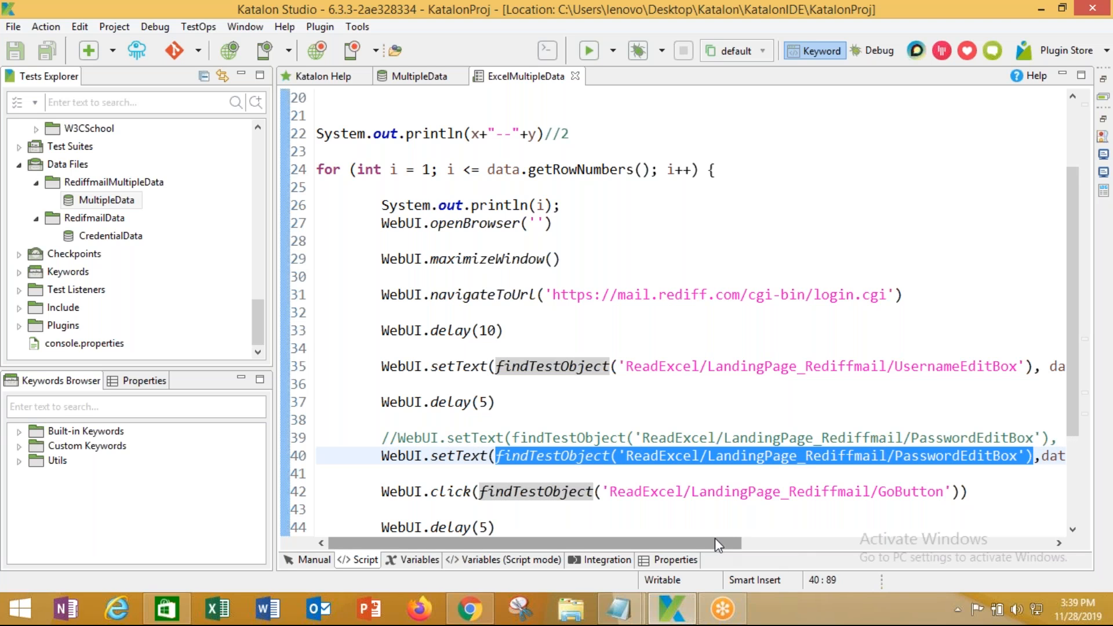
left_click_drag(719, 538, 998, 548)
double_click(581, 456)
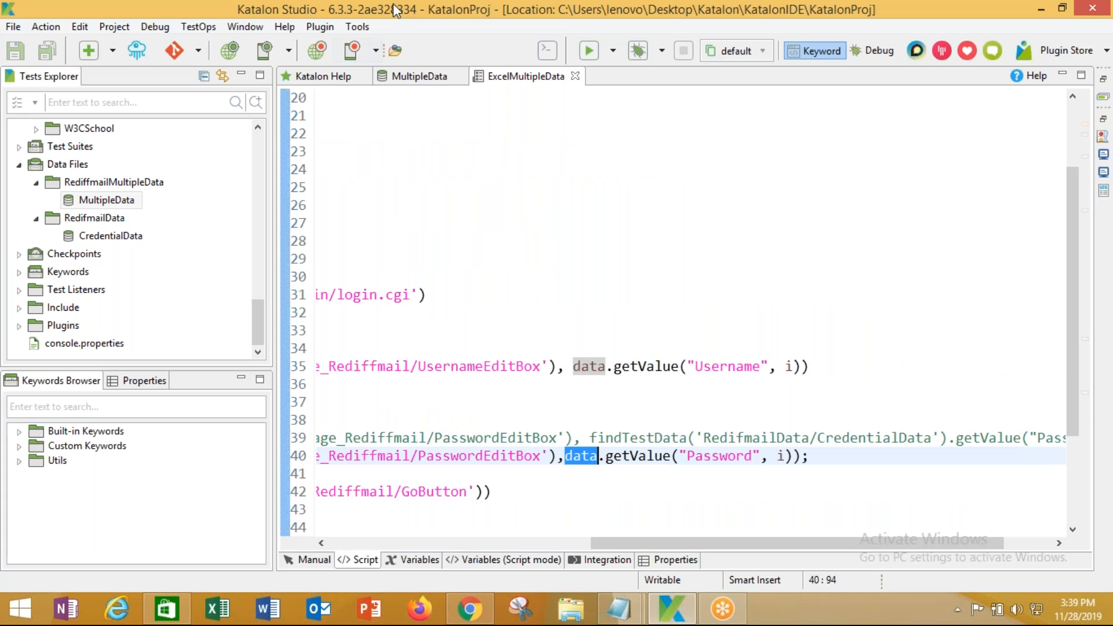
Maximize the script editor and select the whole getValue call on line 35
double_click(503, 77)
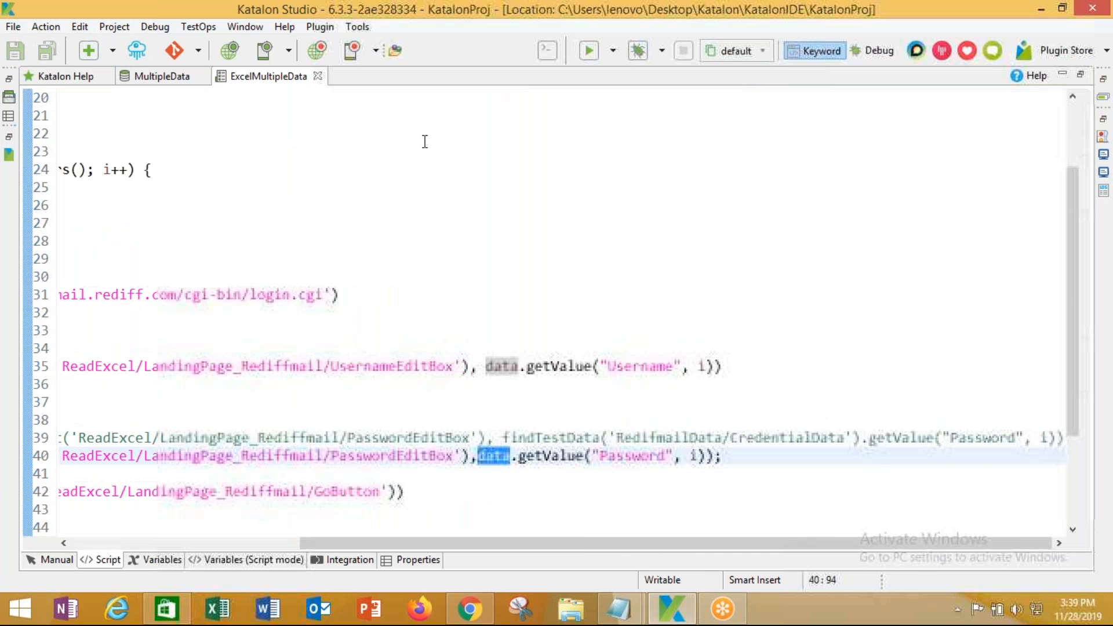
left_click_drag(429, 544, 200, 543)
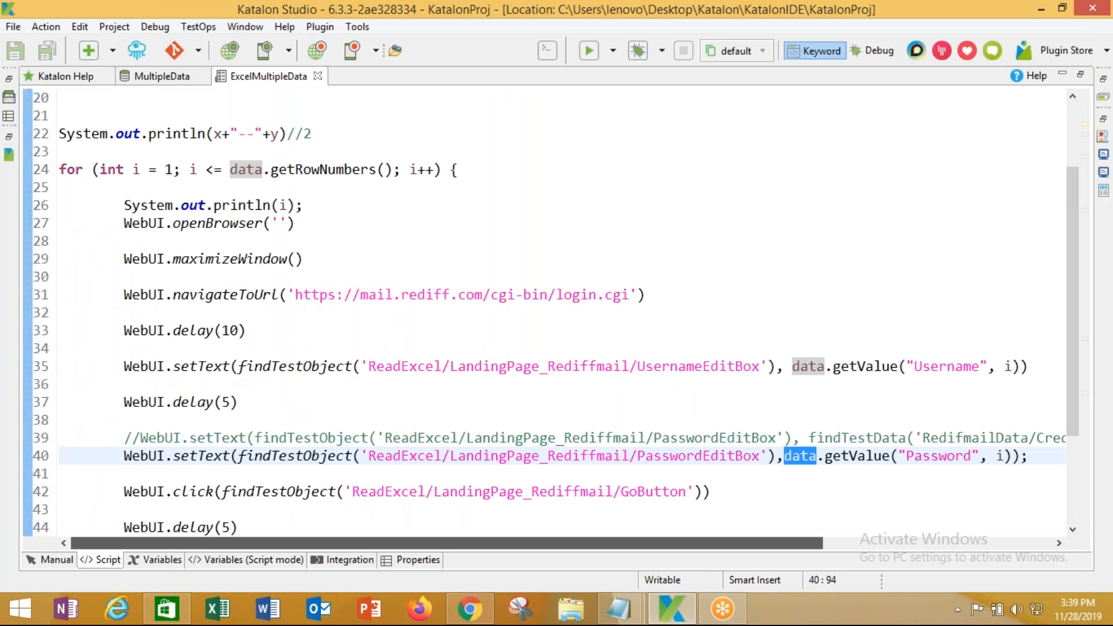
left_click(149, 223)
scroll(147, 218, "up", 2)
double_click(149, 134)
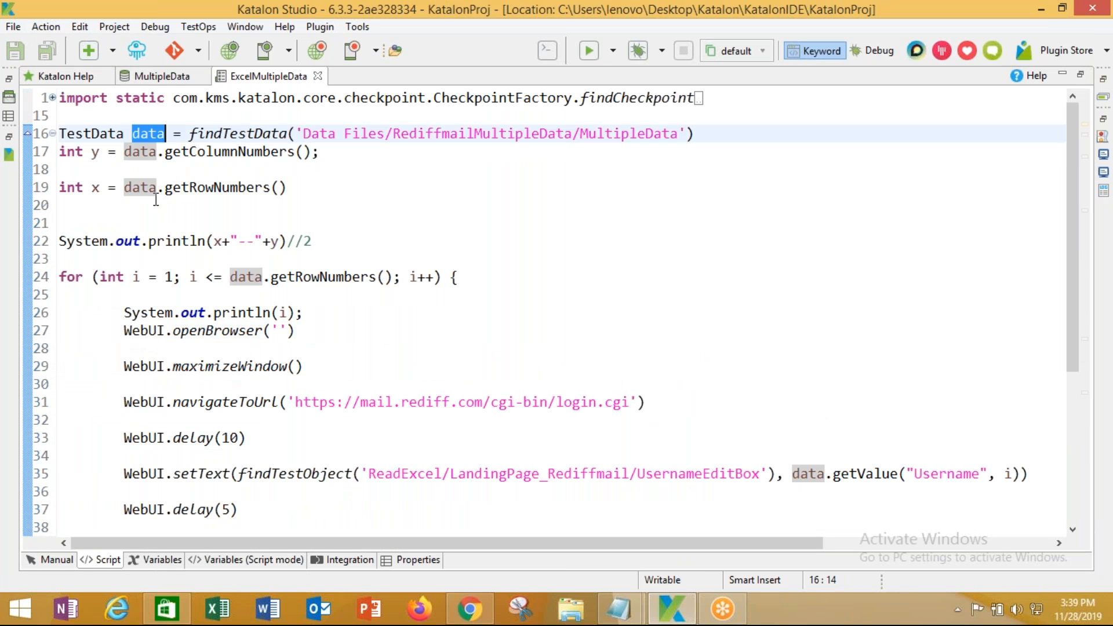
scroll(673, 398, "down", 1)
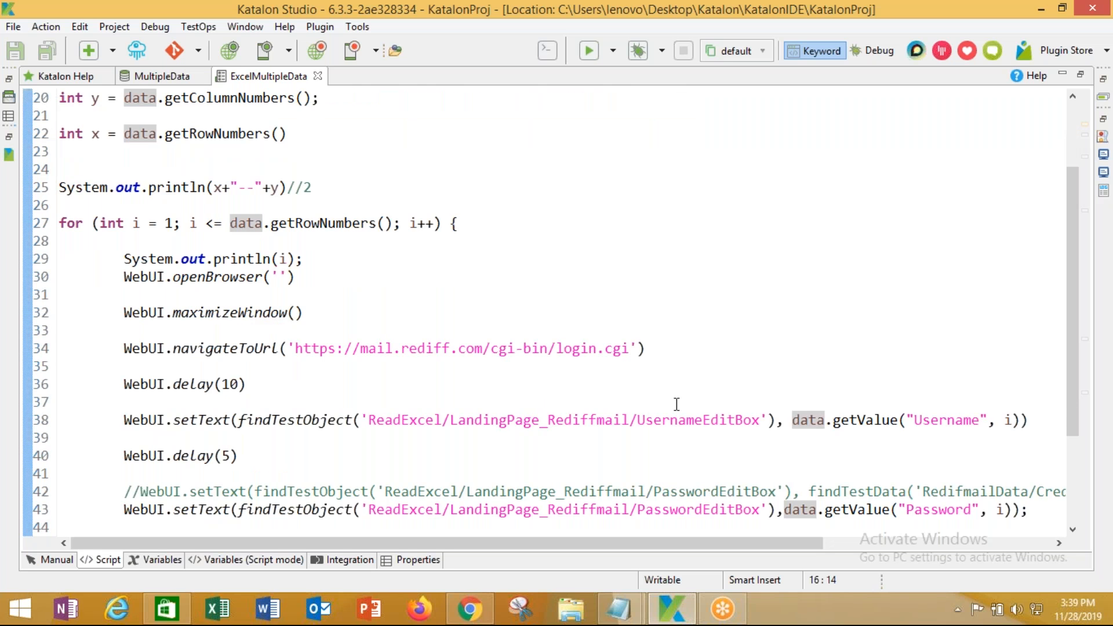
scroll(673, 402, "down", 3)
left_click_drag(818, 349, 897, 359)
left_click_drag(907, 259, 1012, 258)
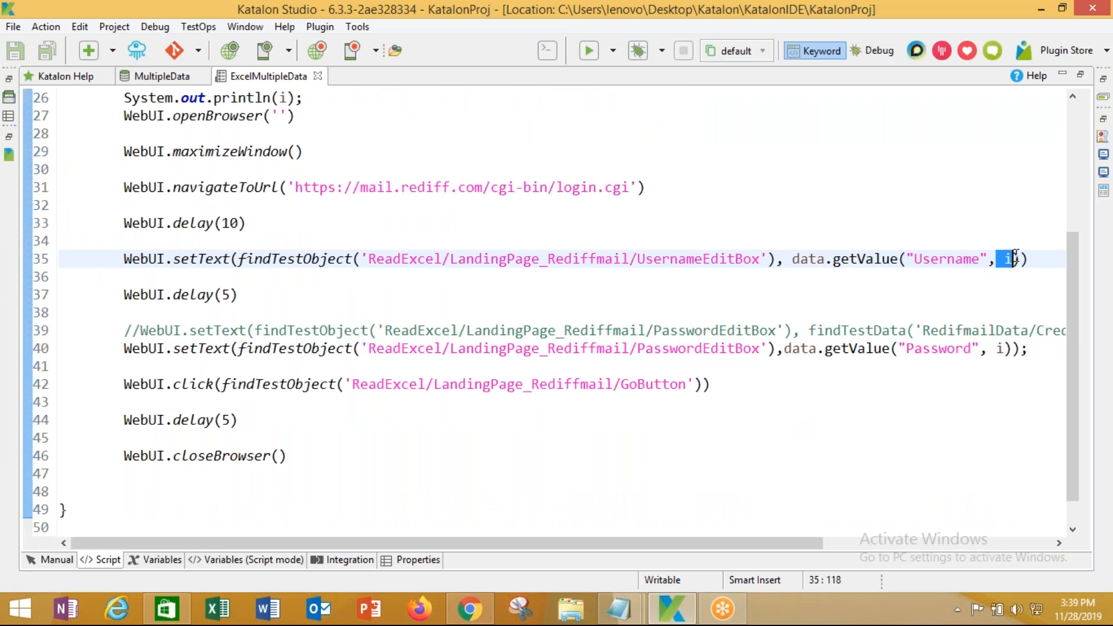
left_click_drag(826, 259, 1021, 258)
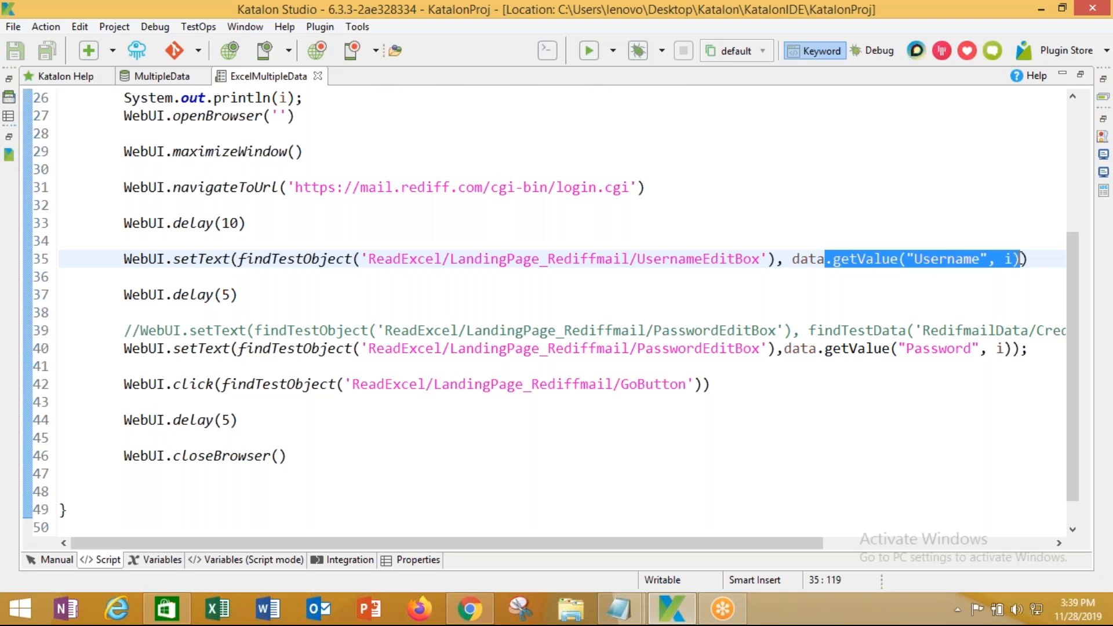
Replace line 35's call with the getValue-by-column-name suggestion and enter the column Username
key("BackSpace")
type(".")
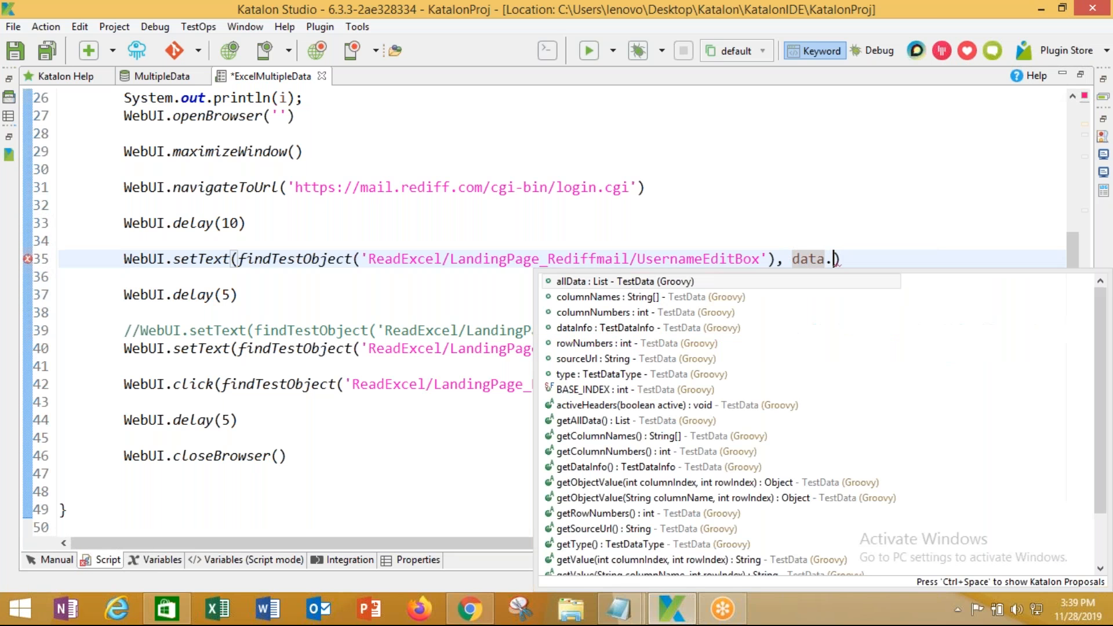
type("get")
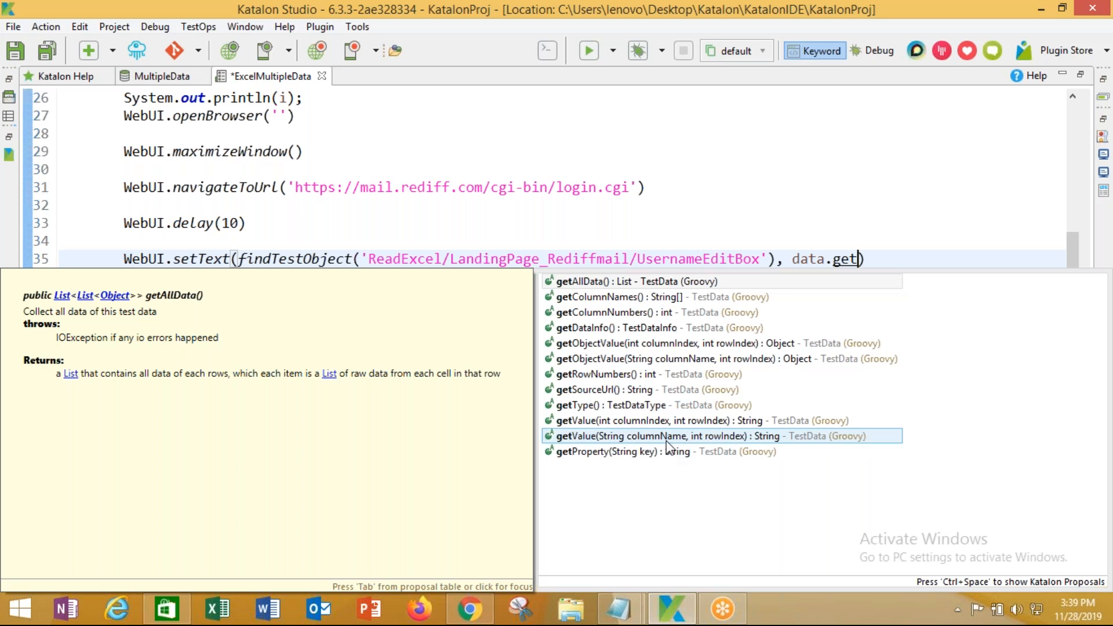
double_click(736, 440)
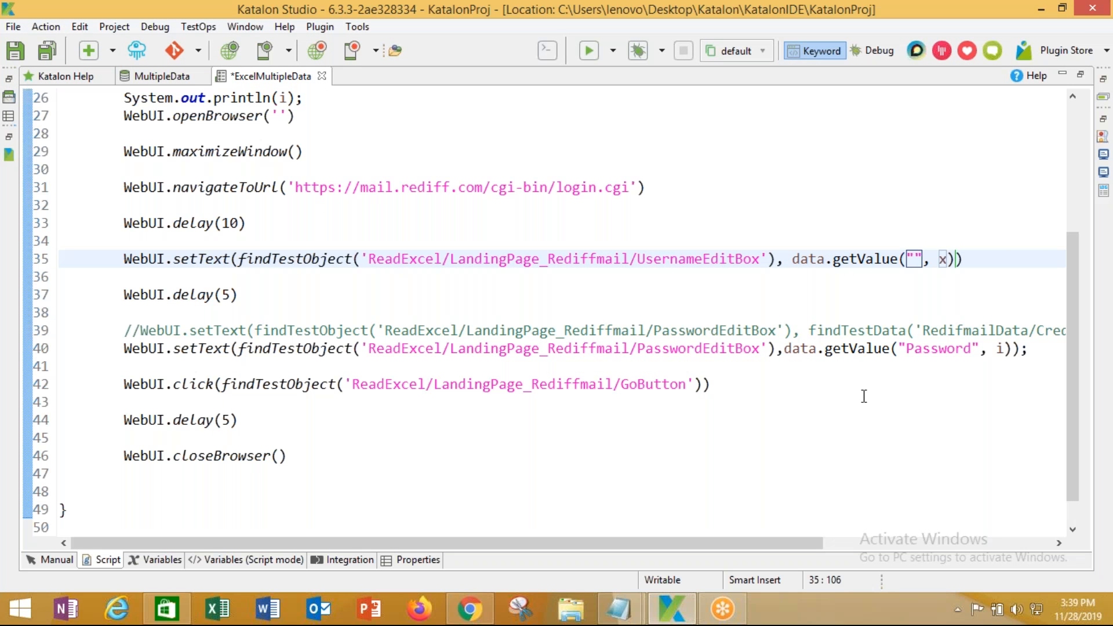
type("Username")
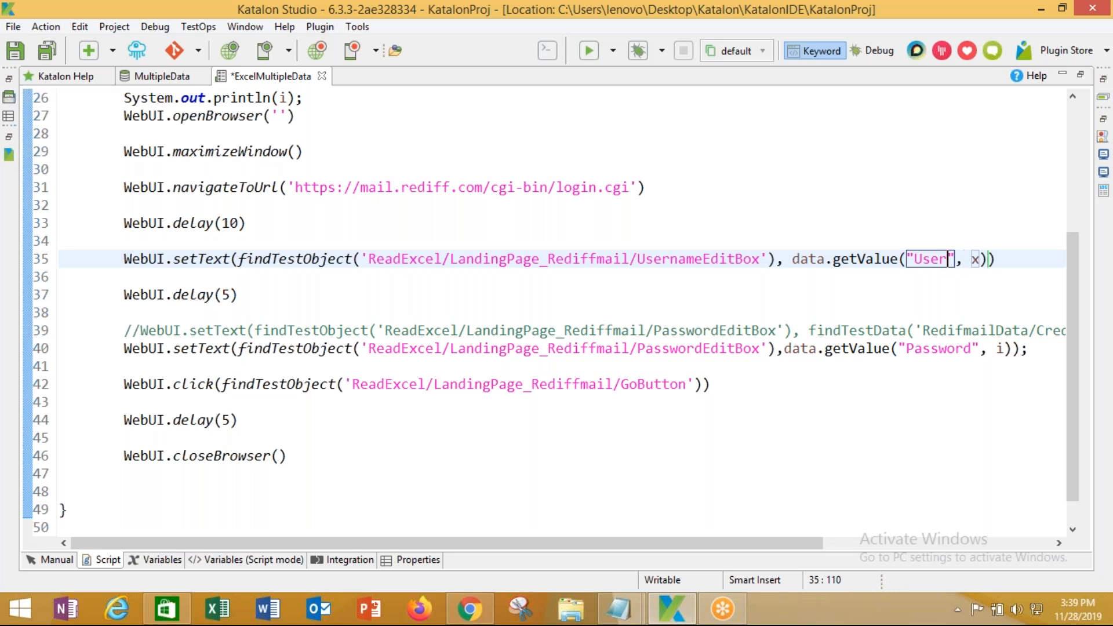
Check the MultipleData table, then replace the row argument x on line 35 with the loop variable i
left_click(152, 76)
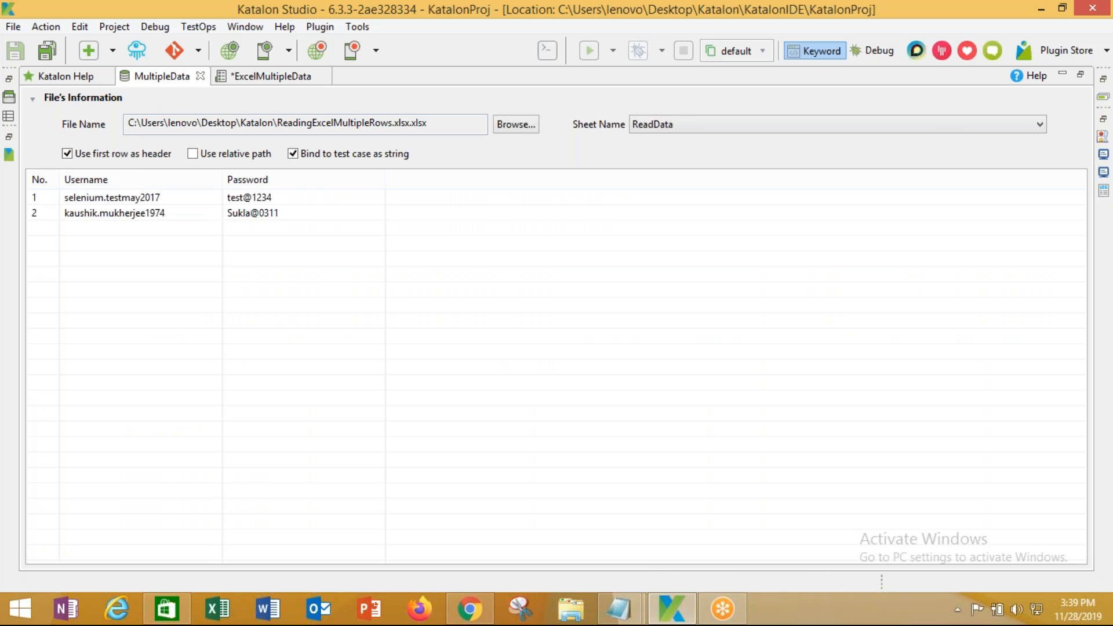
left_click(268, 77)
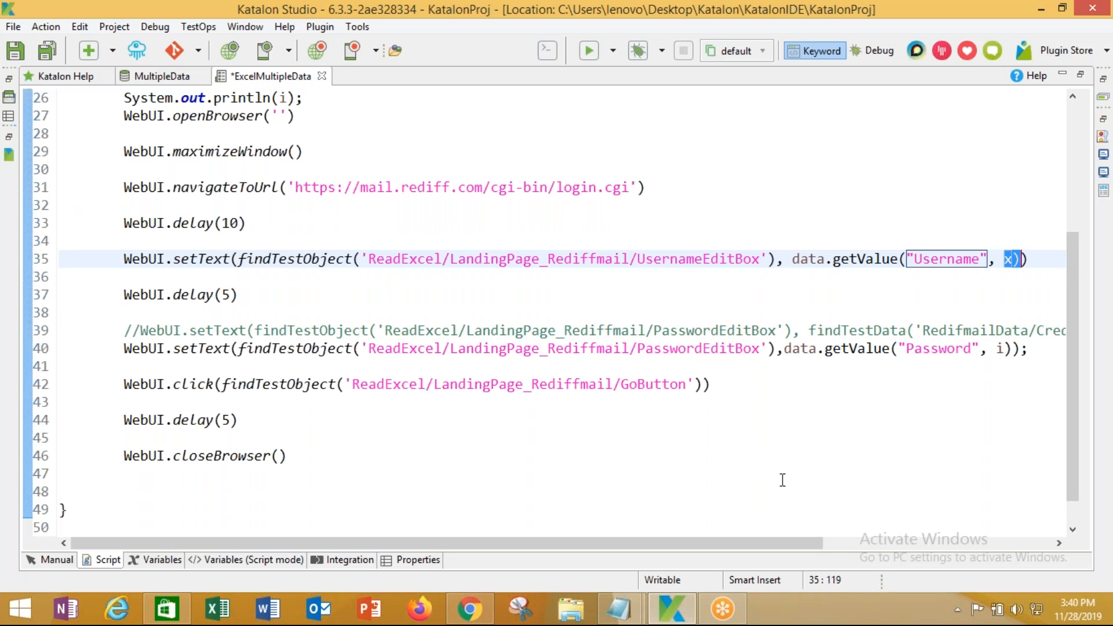
scroll(782, 480, "up", 1)
scroll(782, 480, "up", 2)
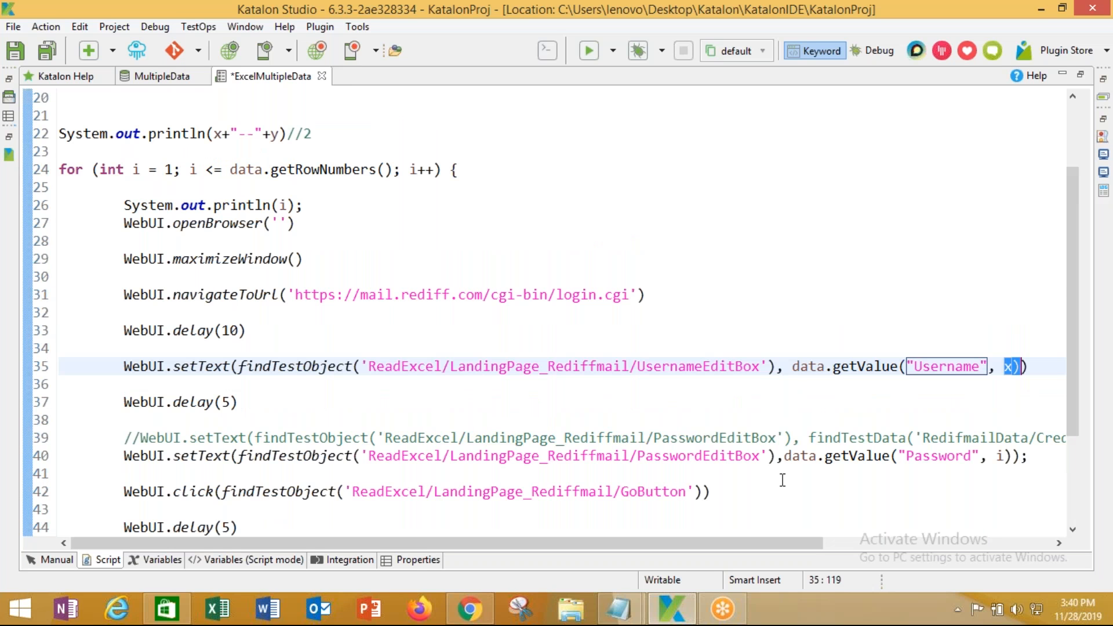
double_click(134, 223)
key("ctrl+c")
double_click(1008, 420)
key("ctrl+v")
Verify line 40 reads the password via getValue("Password", i) against the MultipleData column names
scroll(301, 272, "down", 3)
left_click_drag(123, 329, 301, 365)
left_click(301, 365)
left_click_drag(173, 351, 777, 350)
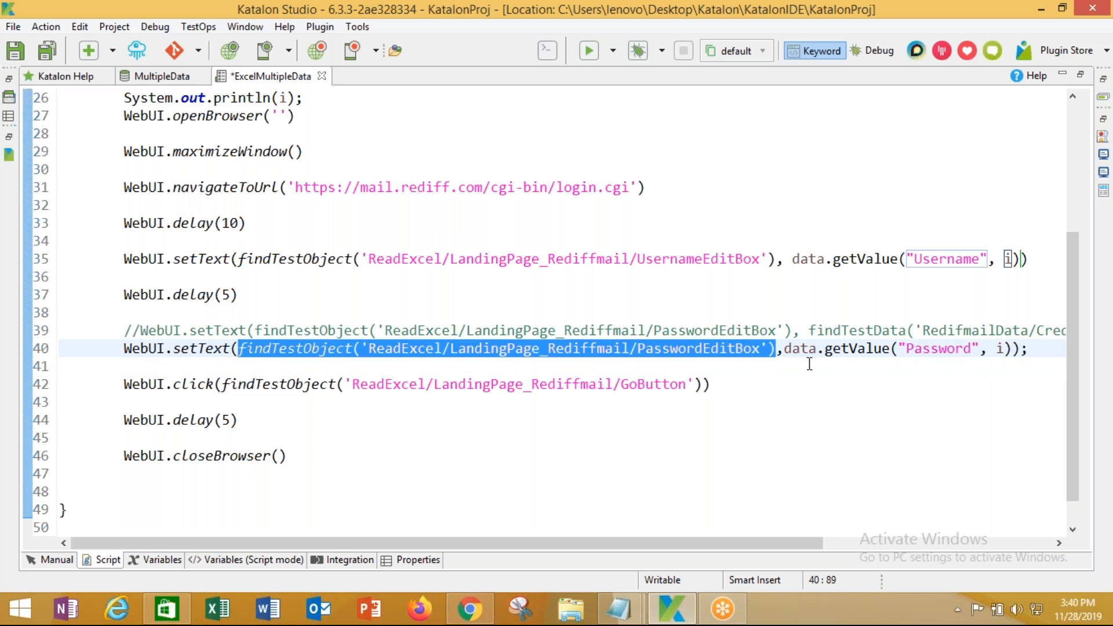
left_click(802, 348)
left_click_drag(841, 348, 874, 348)
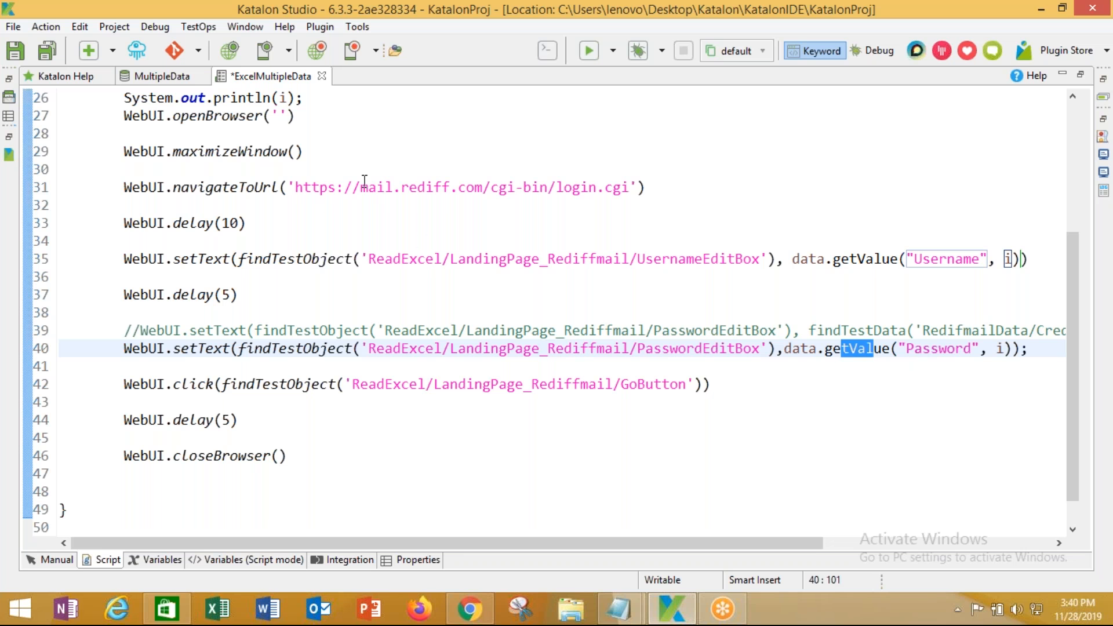
left_click(169, 76)
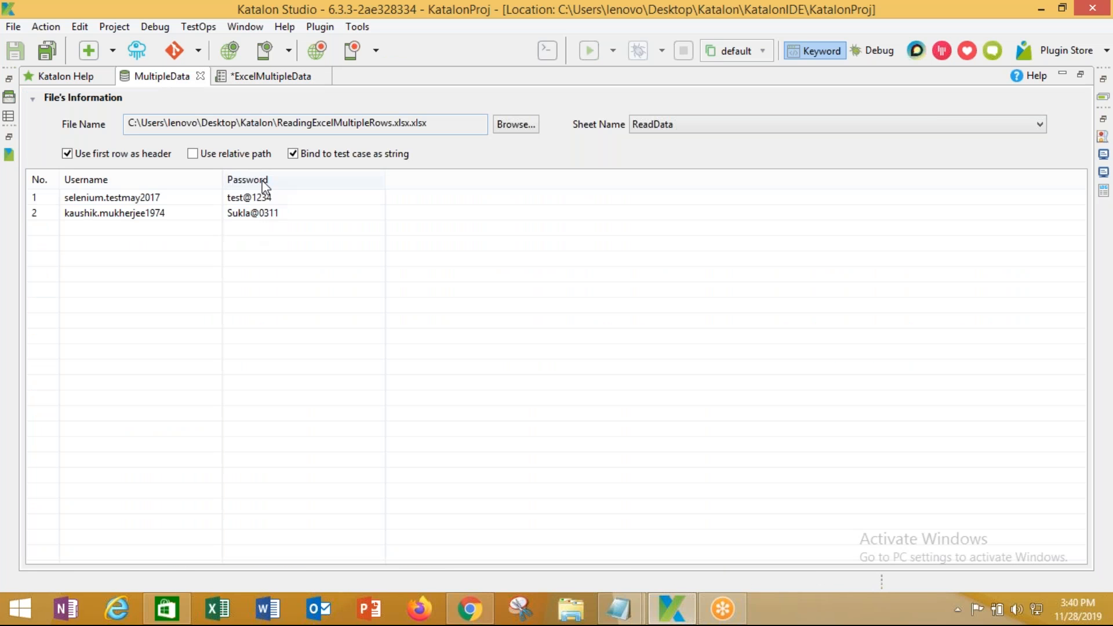
left_click(266, 76)
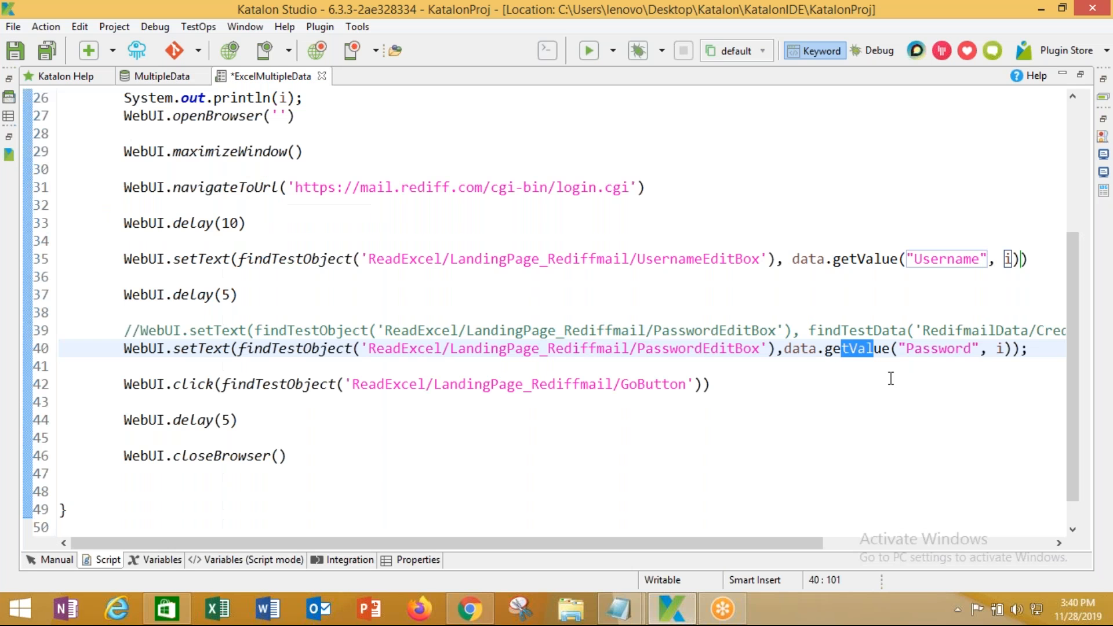
left_click_drag(906, 349, 974, 343)
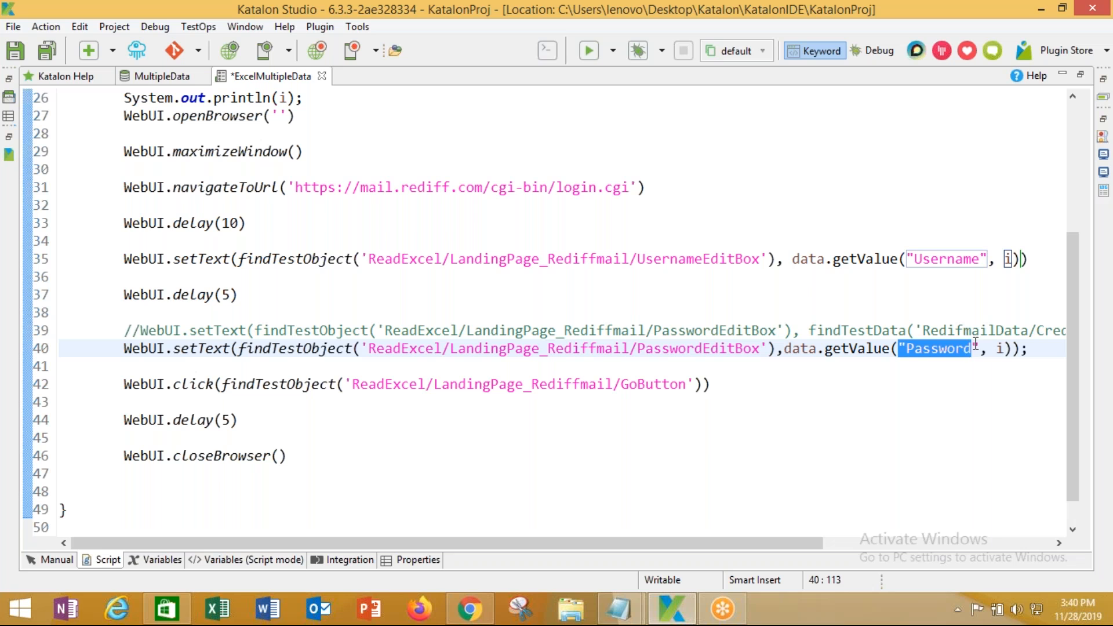
double_click(999, 349)
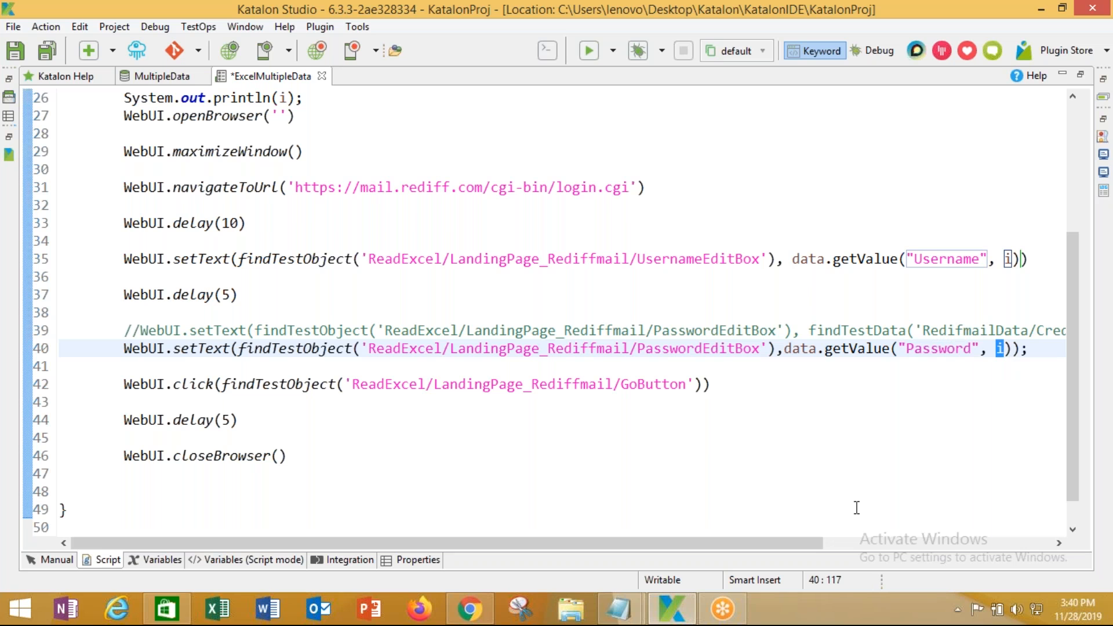
left_click(1022, 354)
left_click(56, 560)
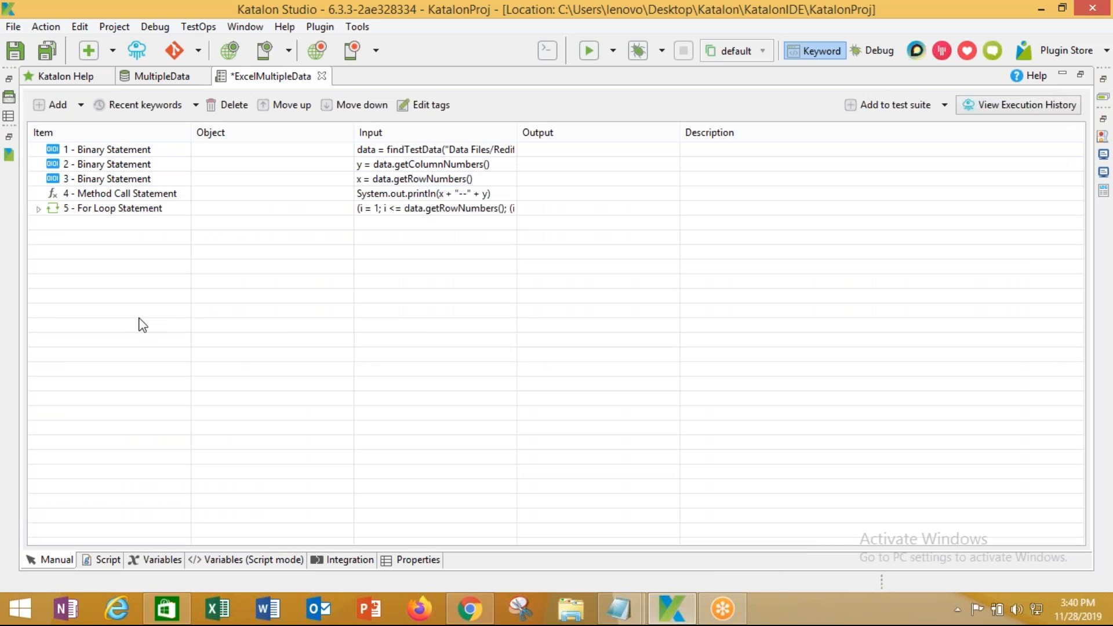
left_click(108, 560)
scroll(273, 446, "up", 2)
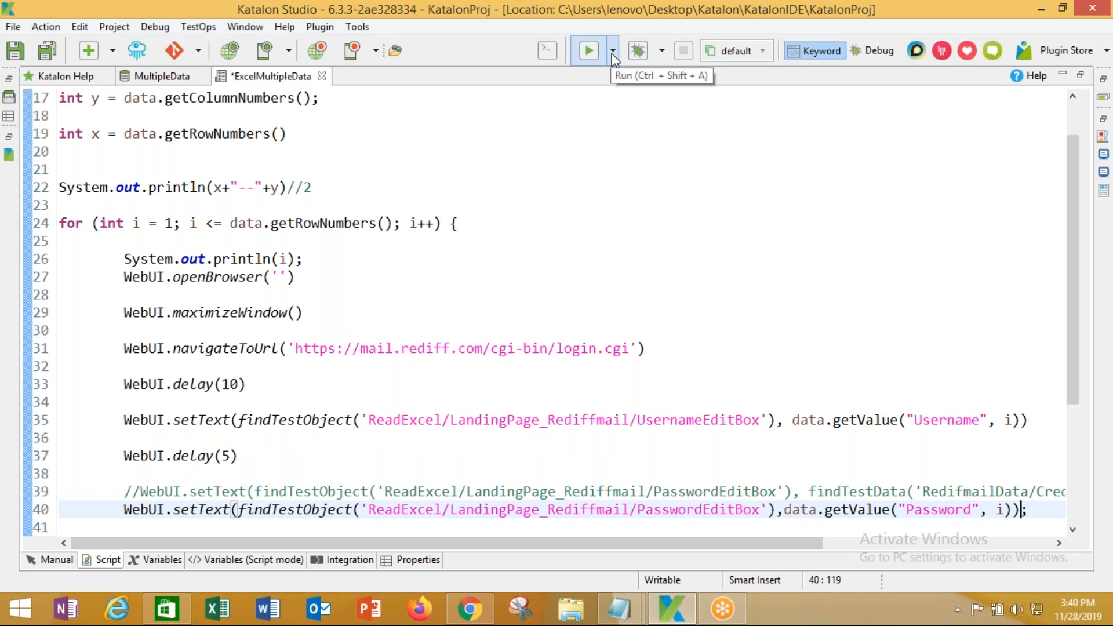
left_click(162, 78)
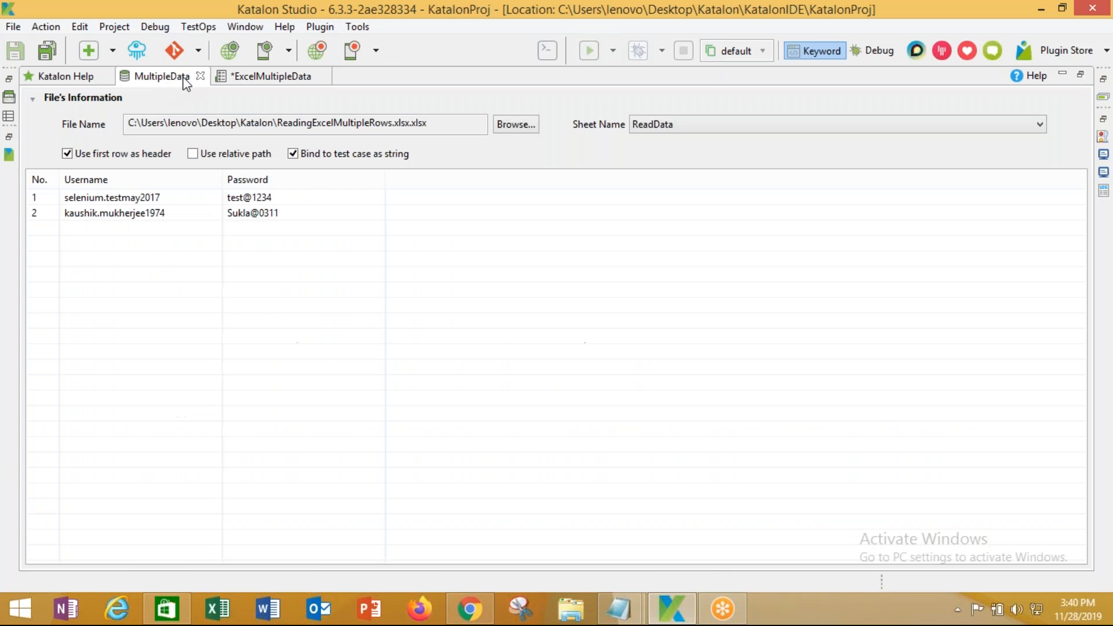
left_click(251, 197)
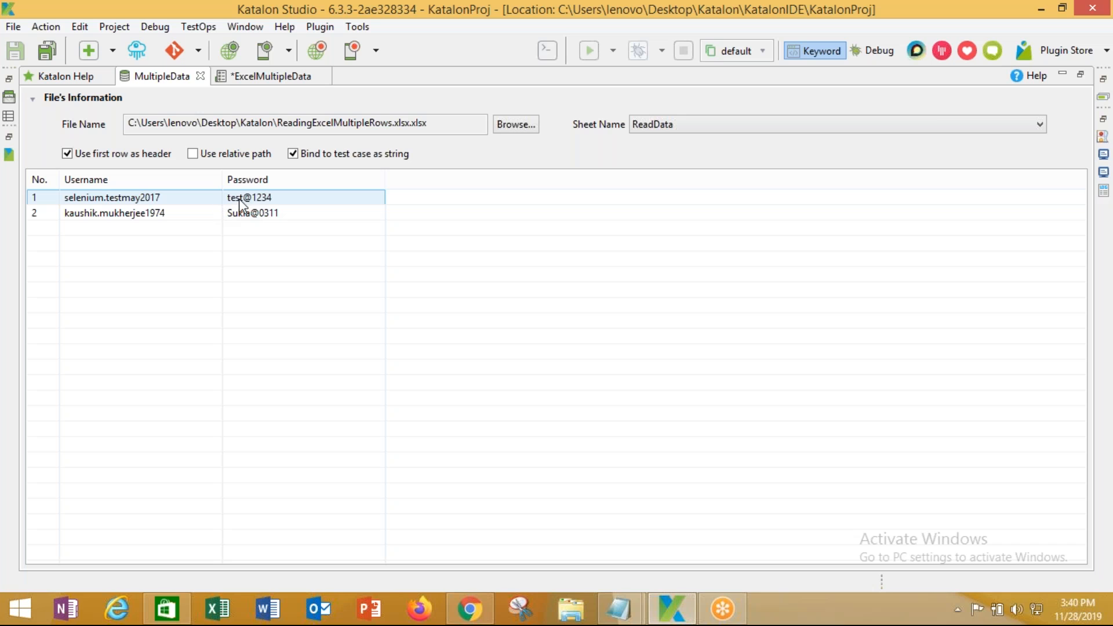
left_click(109, 218)
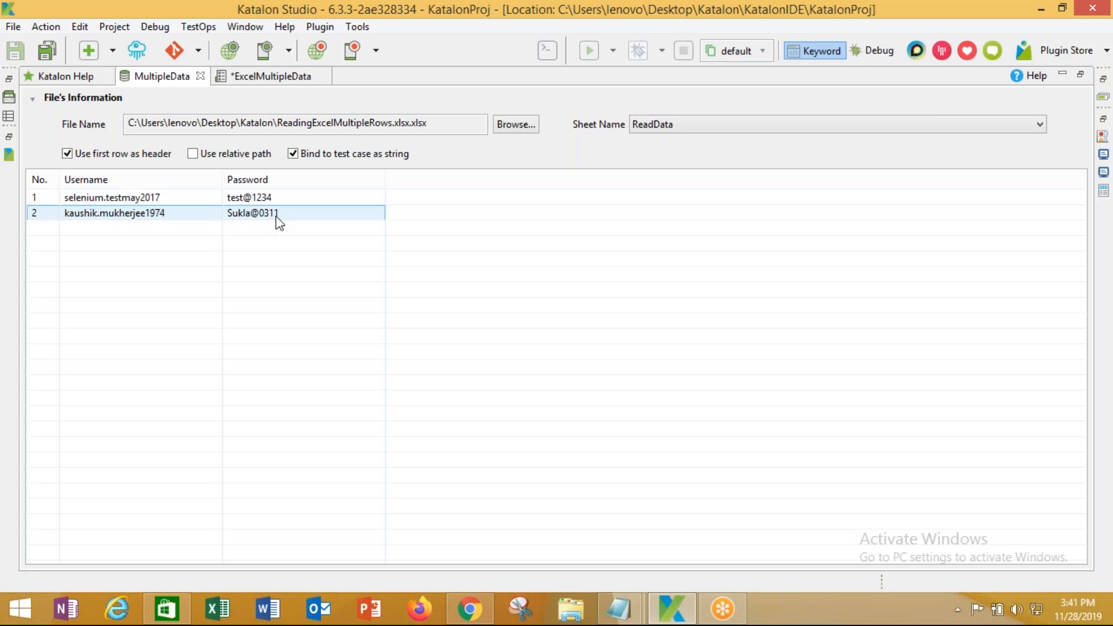
left_click(269, 77)
Run the ExcelMultipleData test in Chrome from the Run dropdown
left_click(614, 50)
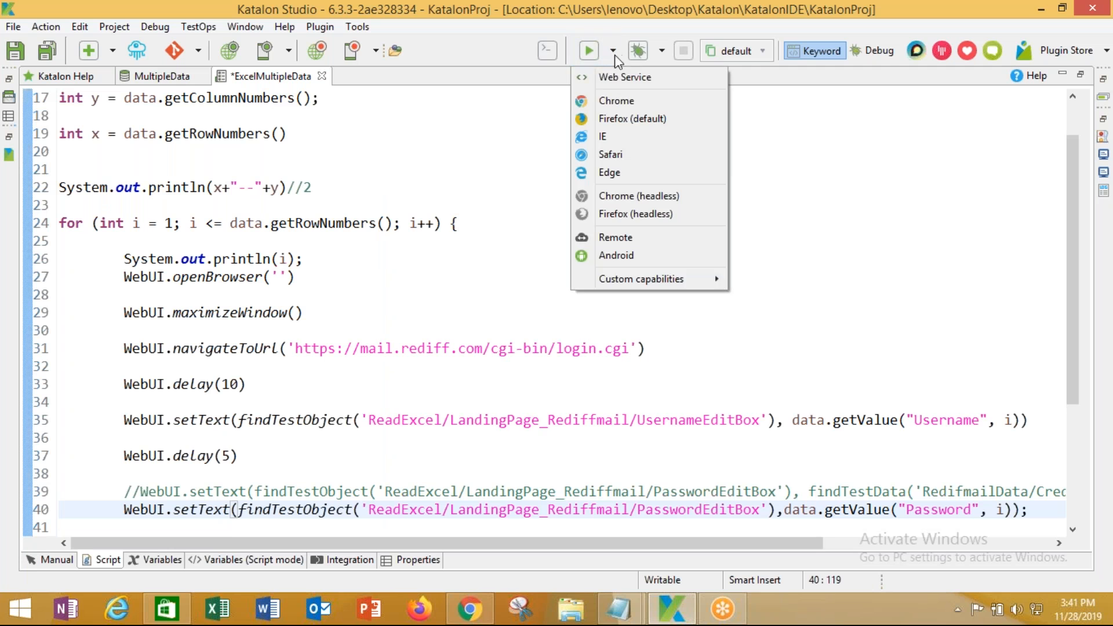
left_click(610, 103)
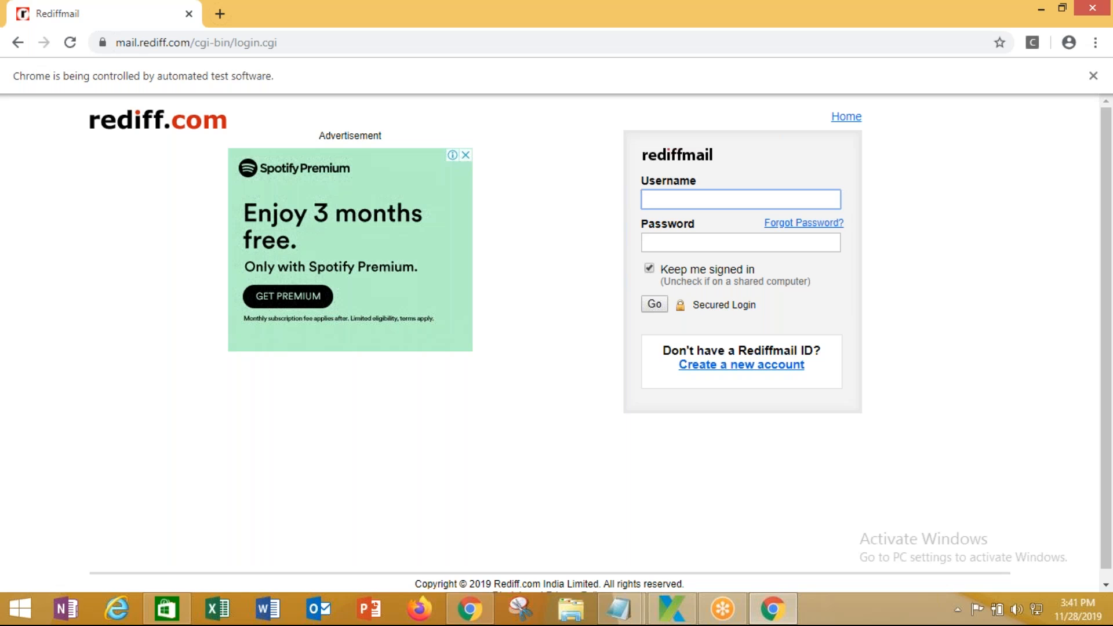
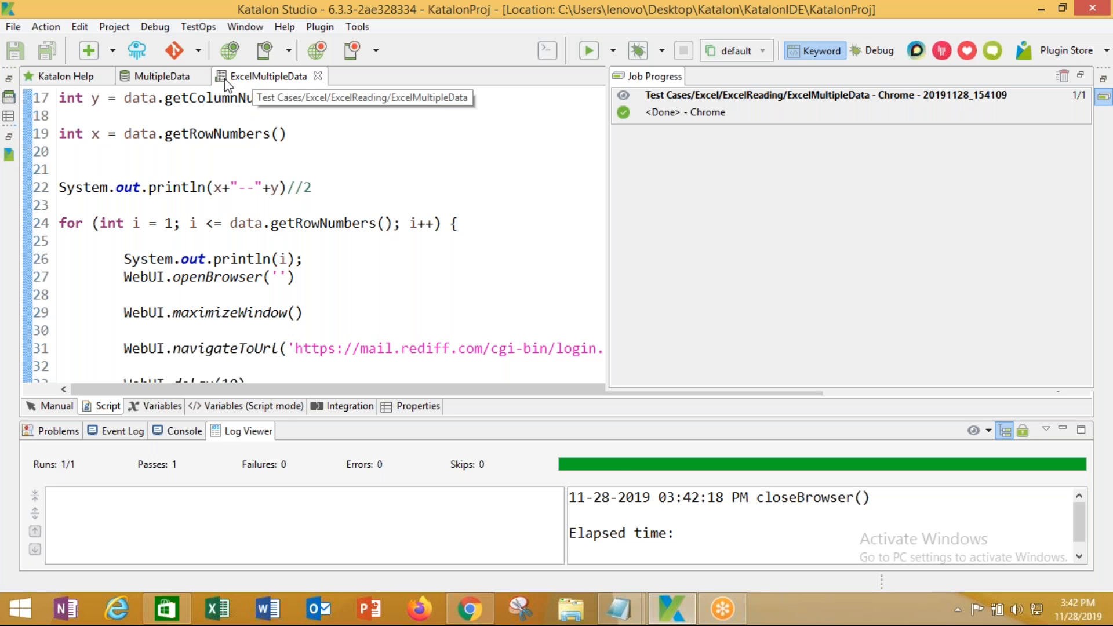
Restore the collapsed side panels and return the editor to the normal layout
left_click(10, 79)
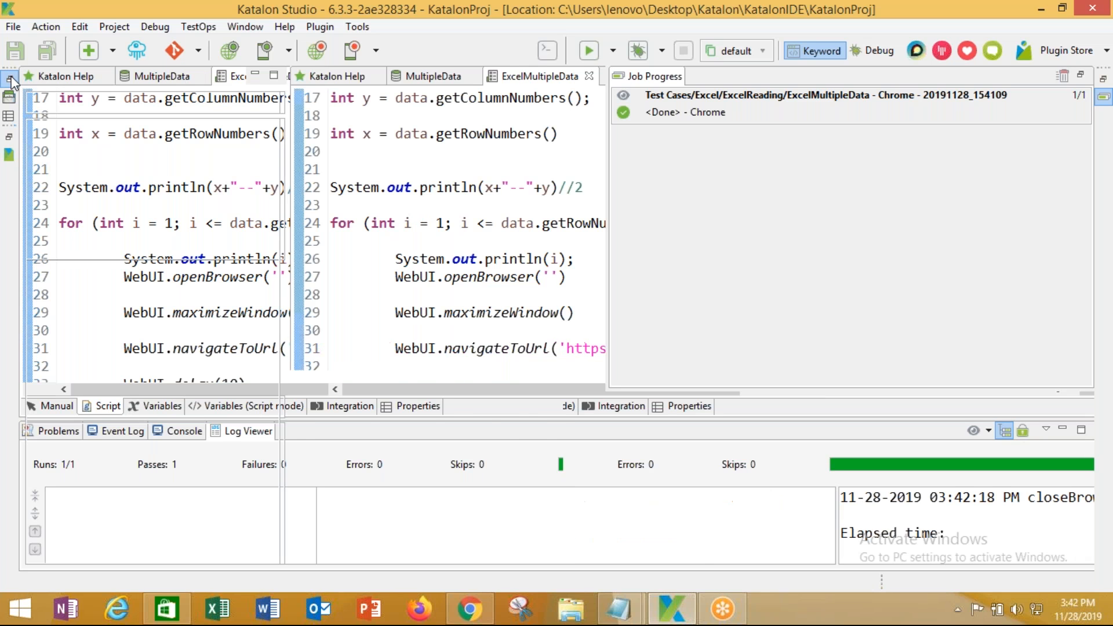
left_click(399, 187)
double_click(438, 78)
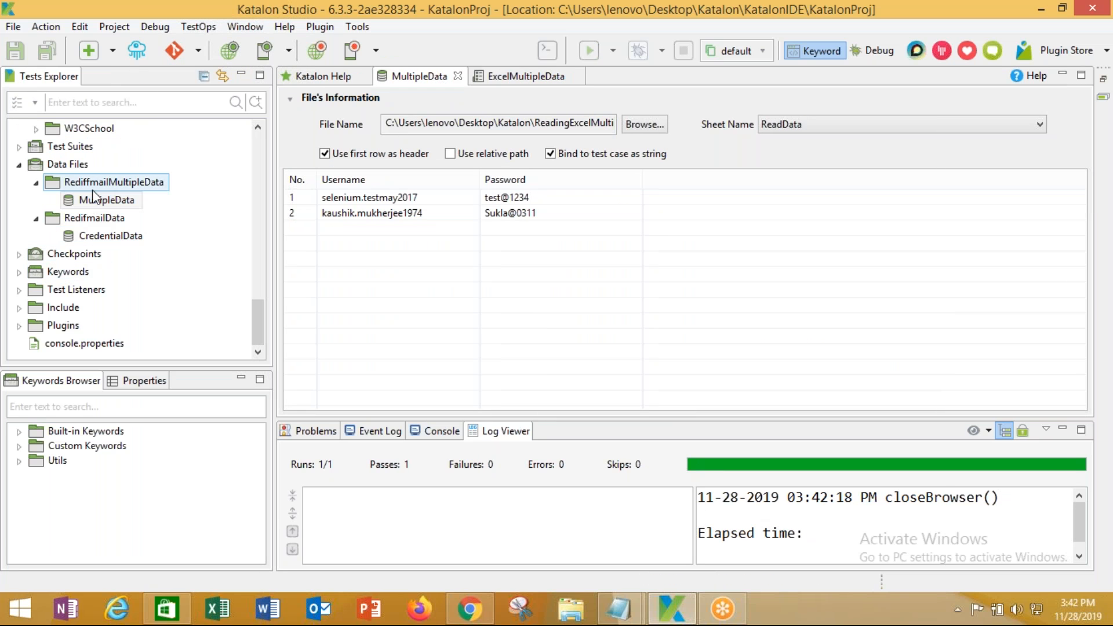
Start a new Test Data in RediffmailMultipleData, inspect the data source types, then cancel
right_click(105, 183)
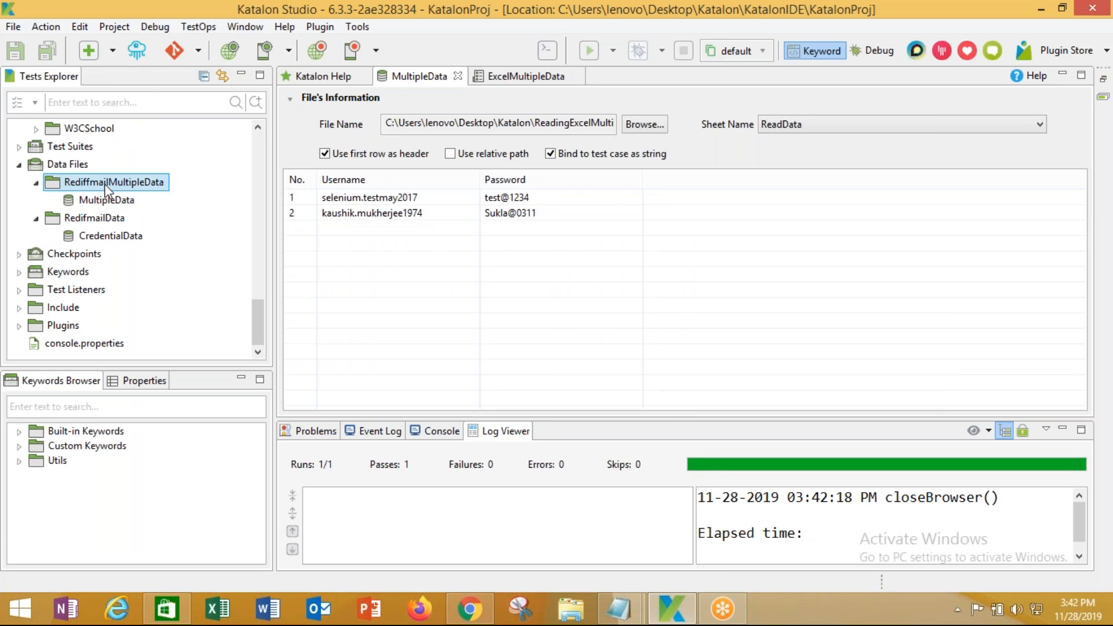
mouse_move(275, 193)
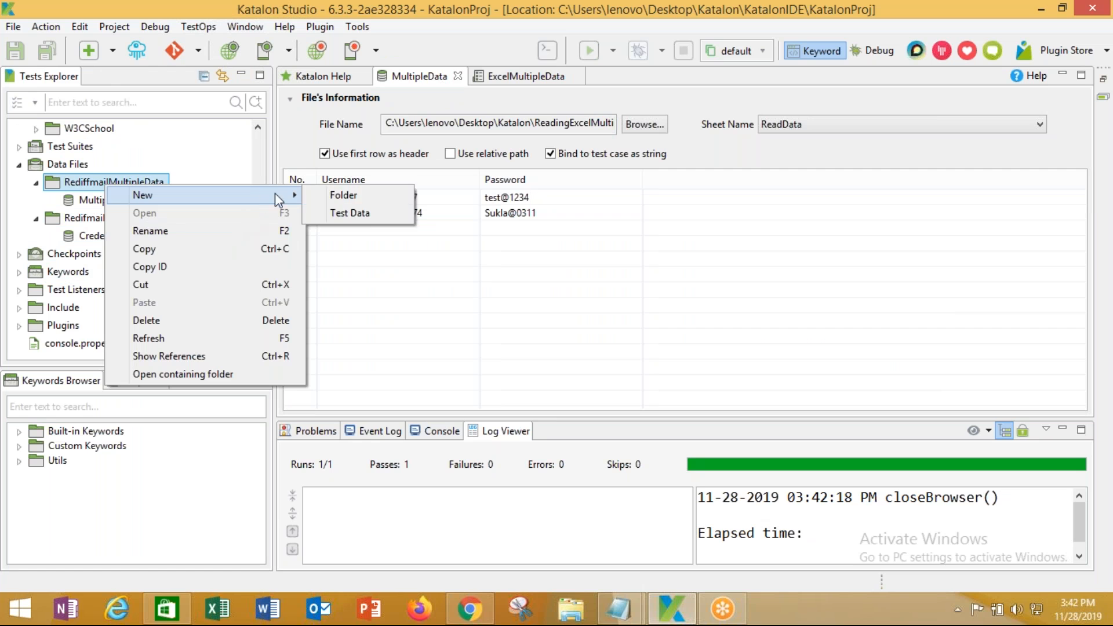
left_click(370, 214)
left_click(746, 245)
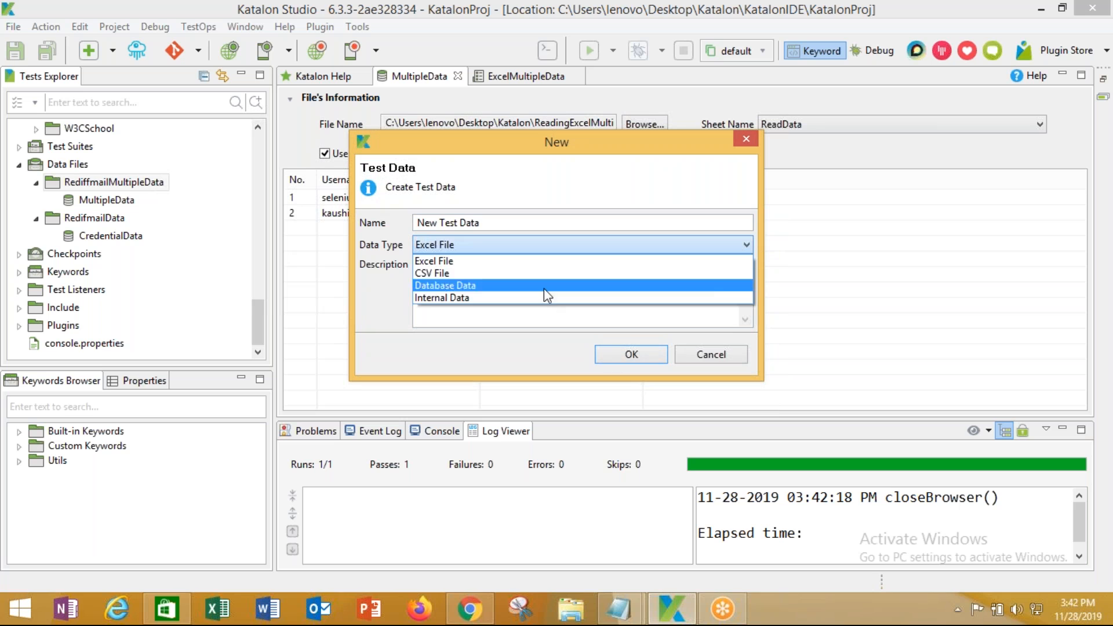
left_click(695, 353)
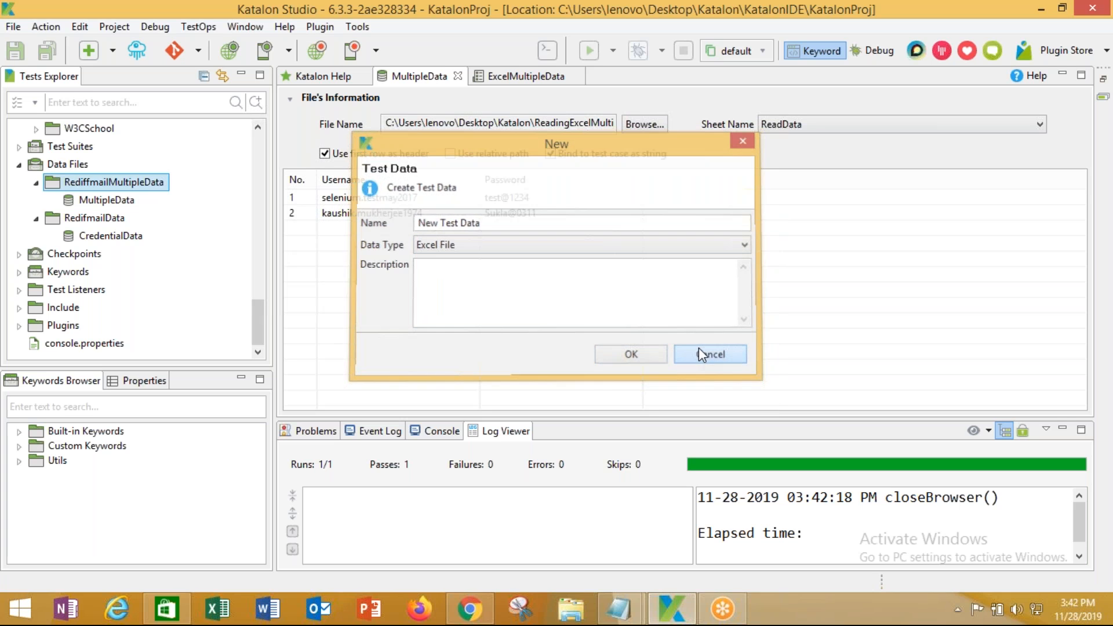
left_click(698, 353)
scroll(232, 304, "up", 2)
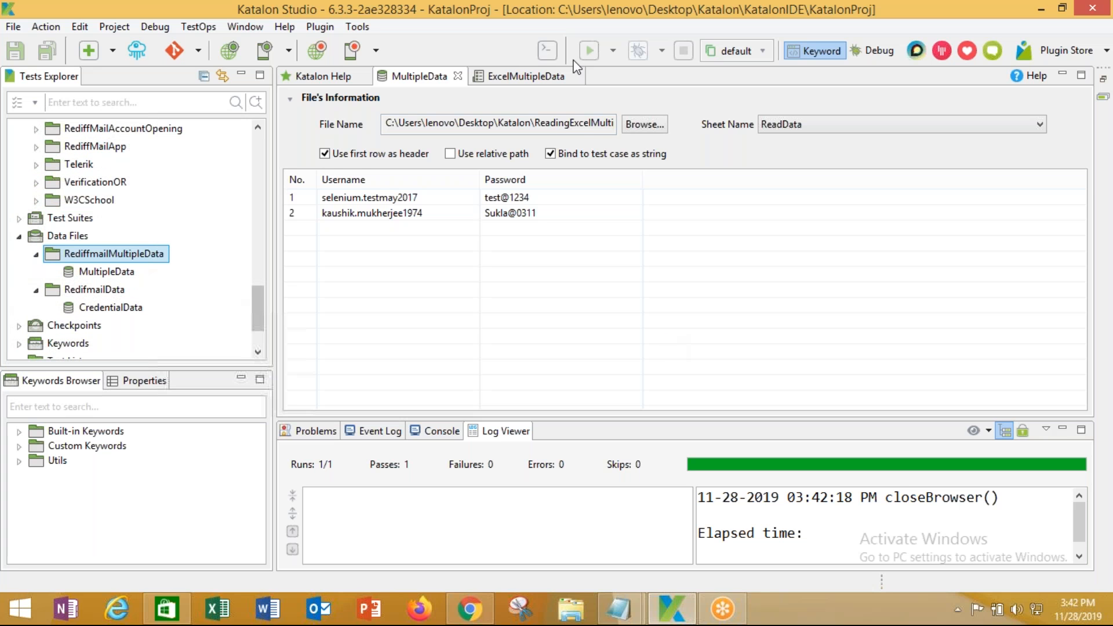
Minimize Katalon, open RestAPI > 12. Continuos Integration - Jenkins, and select Jenkins-Introduction
right_click(231, 7)
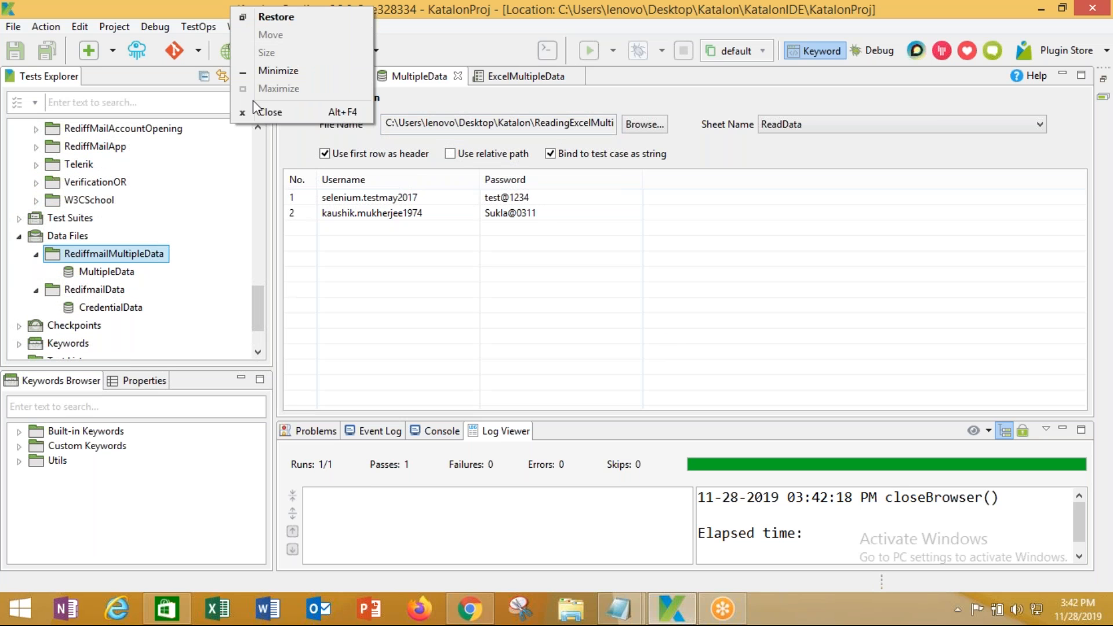
left_click(265, 71)
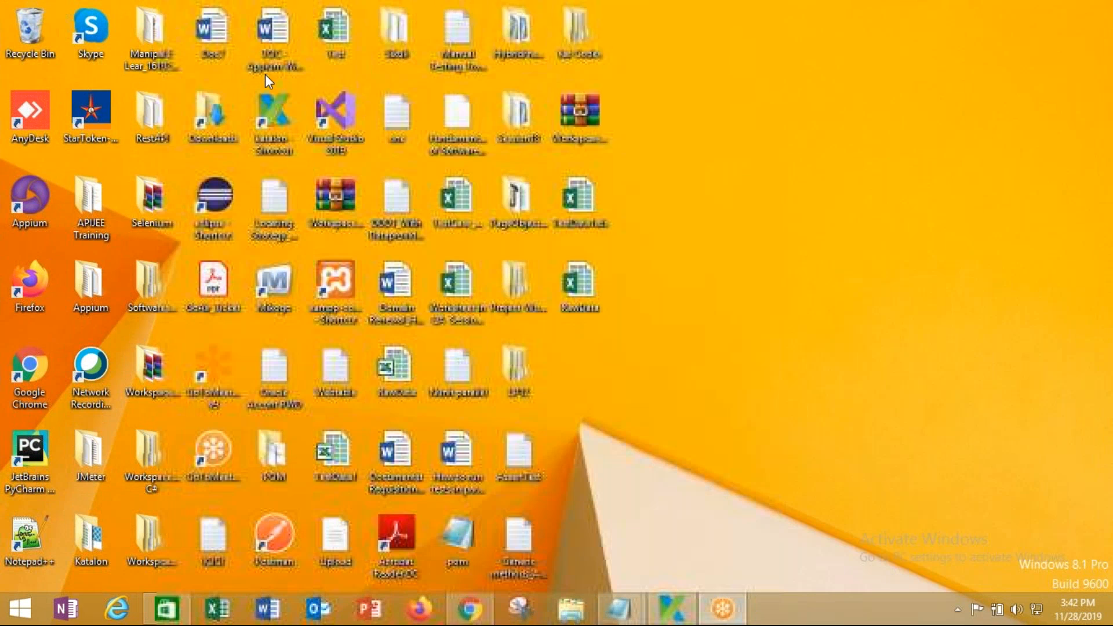
mouse_move(457, 617)
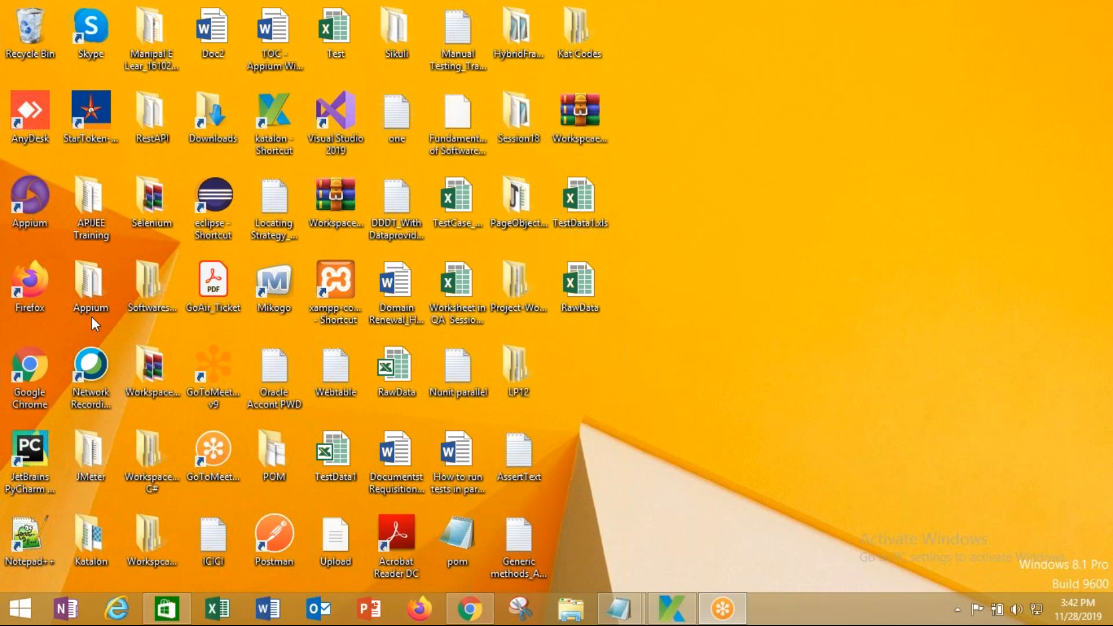
double_click(146, 111)
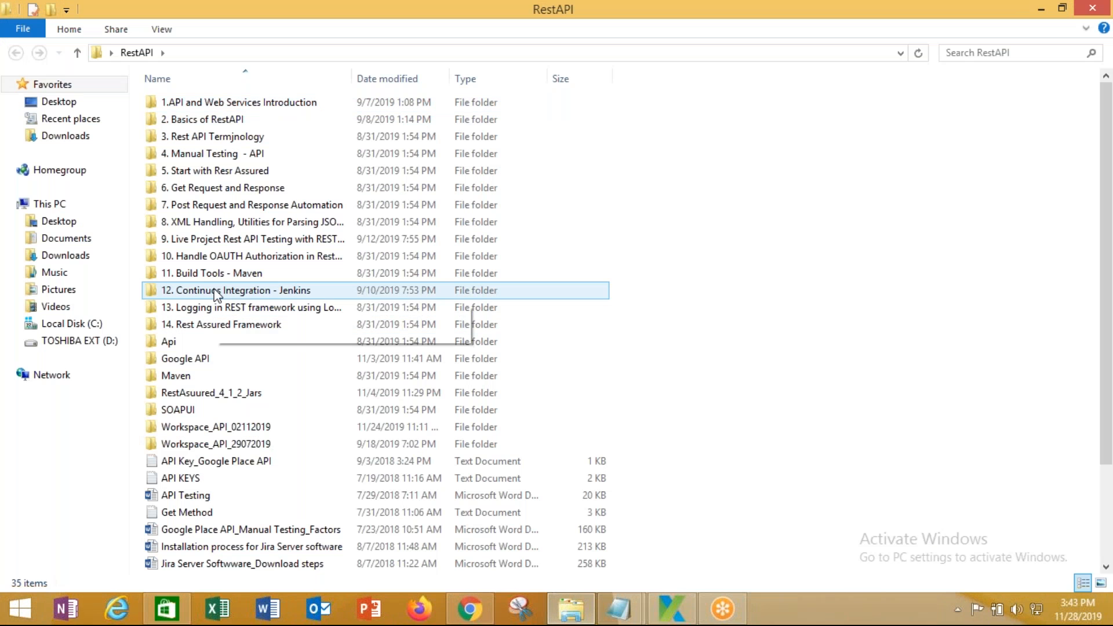
double_click(217, 292)
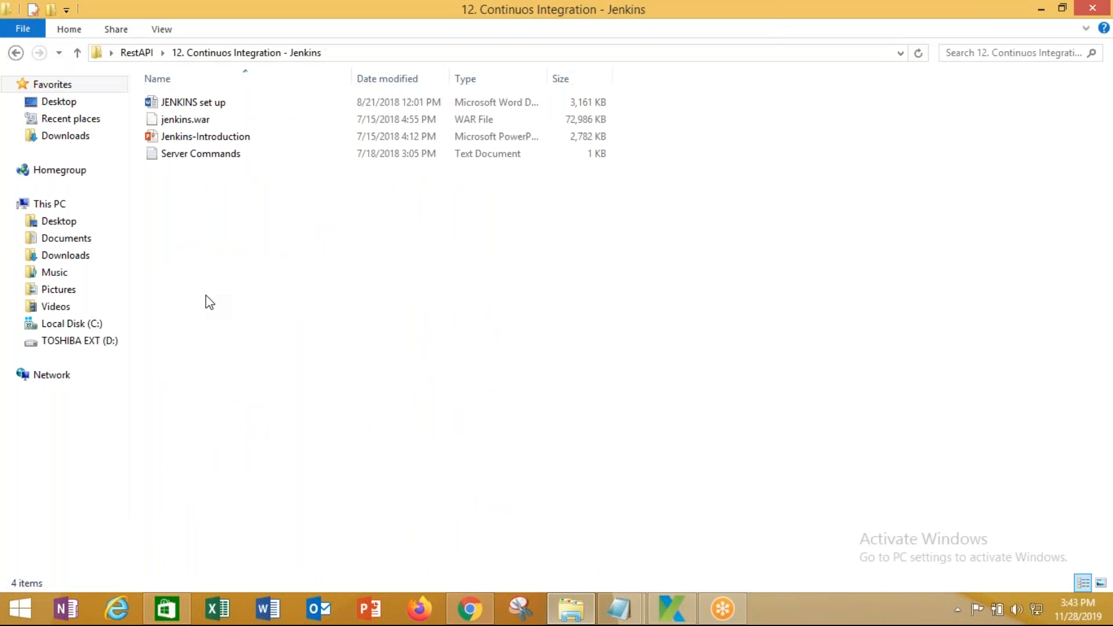
left_click(225, 142)
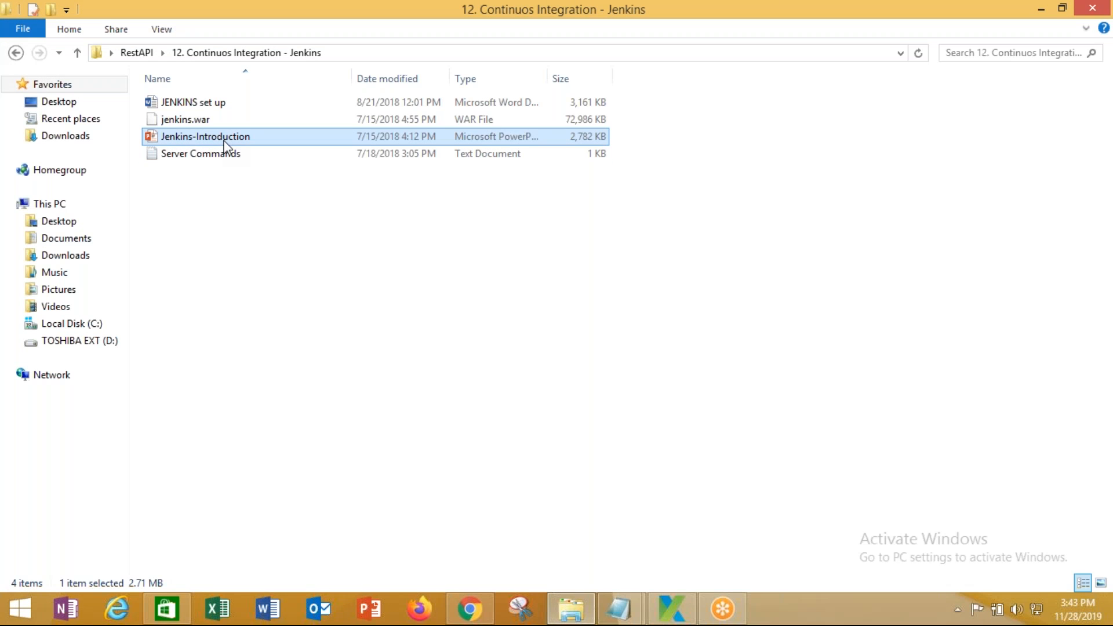
left_click(470, 609)
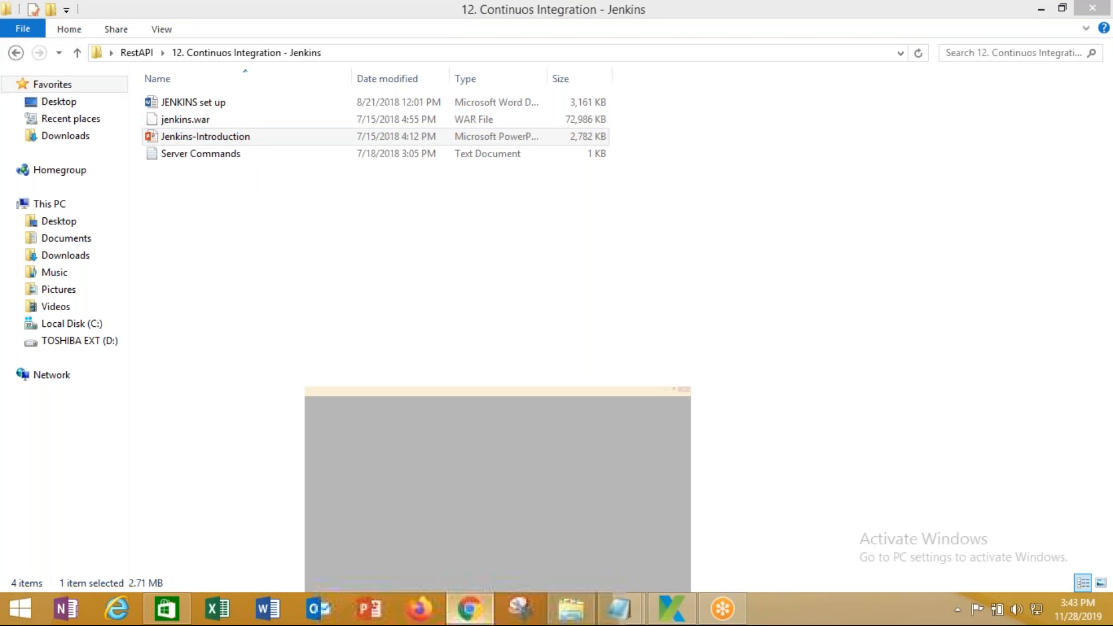
Load Gmail and compose a new email addressed to two suggested recipients
left_click(243, 42)
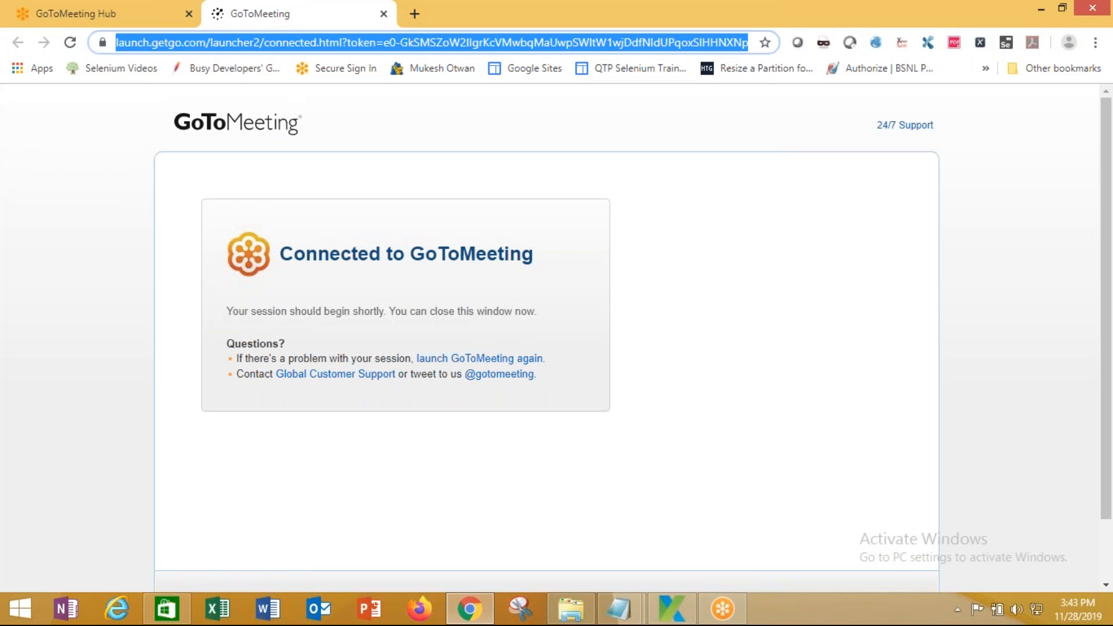
type("ma")
key("Return")
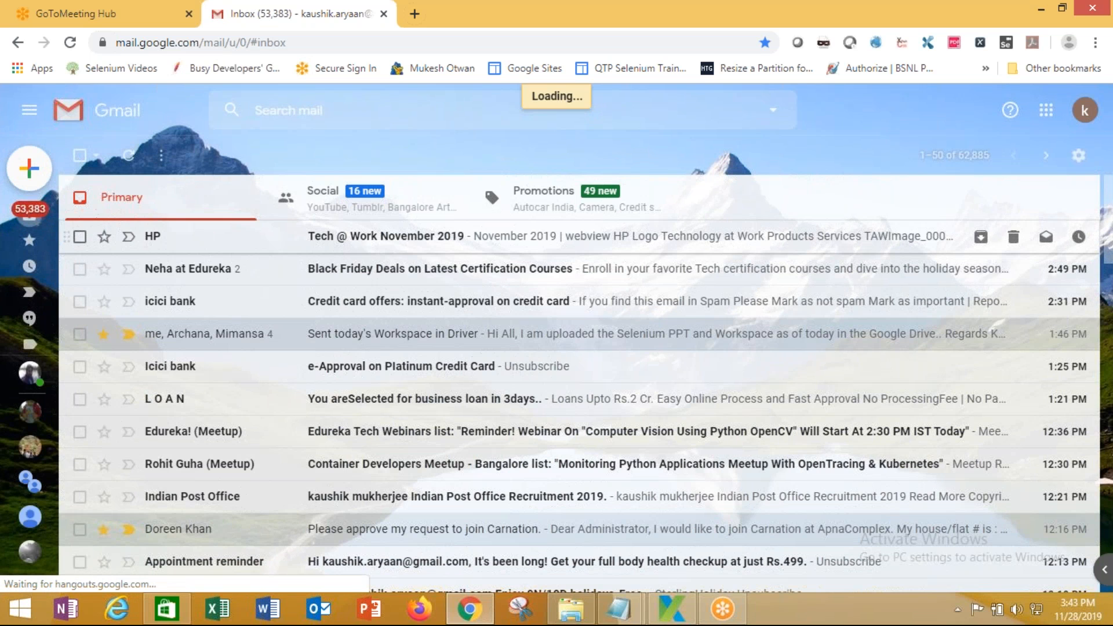
key("c")
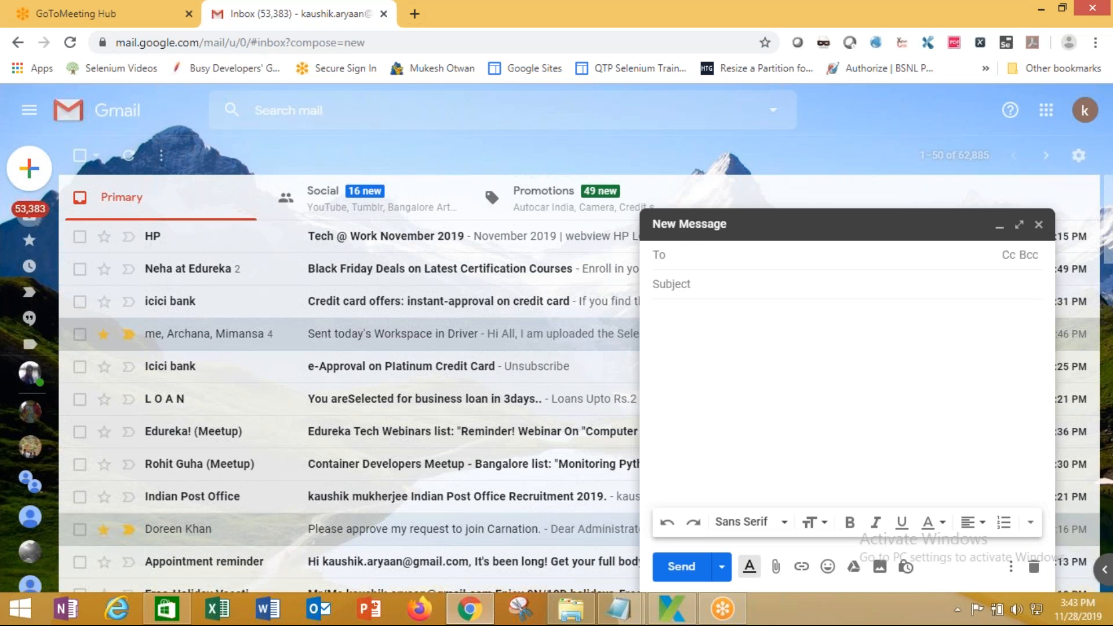
type("tas")
left_click(753, 290)
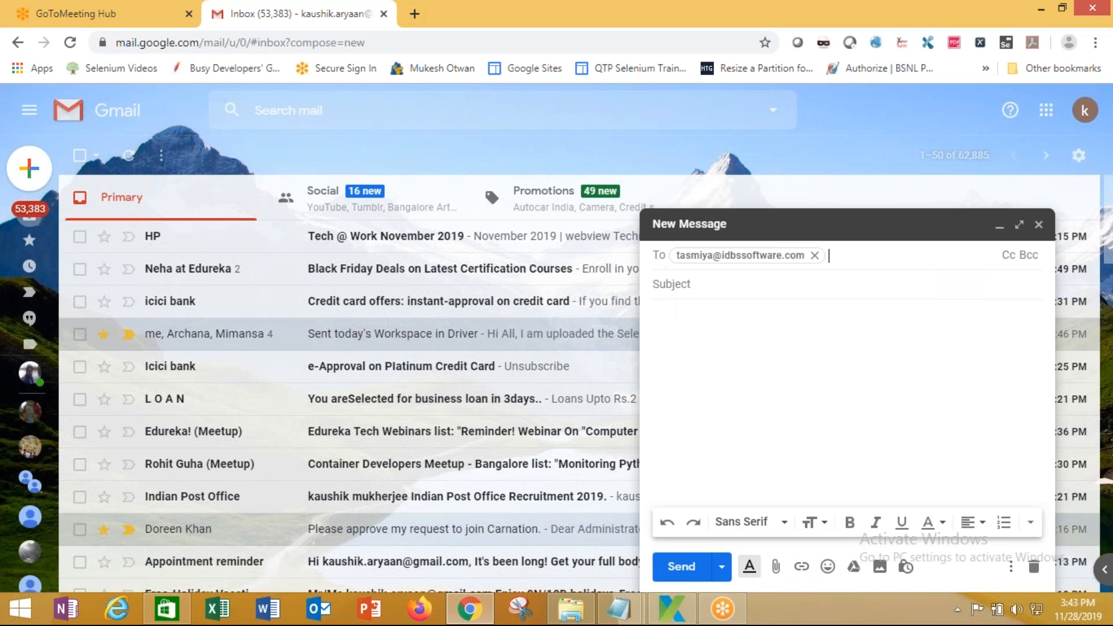
type("ne")
left_click(754, 290)
Enter the subject 'Jenkins Intro, Setup and Katalon ppt' and the body 'FYI.'
key("Tab")
type("J")
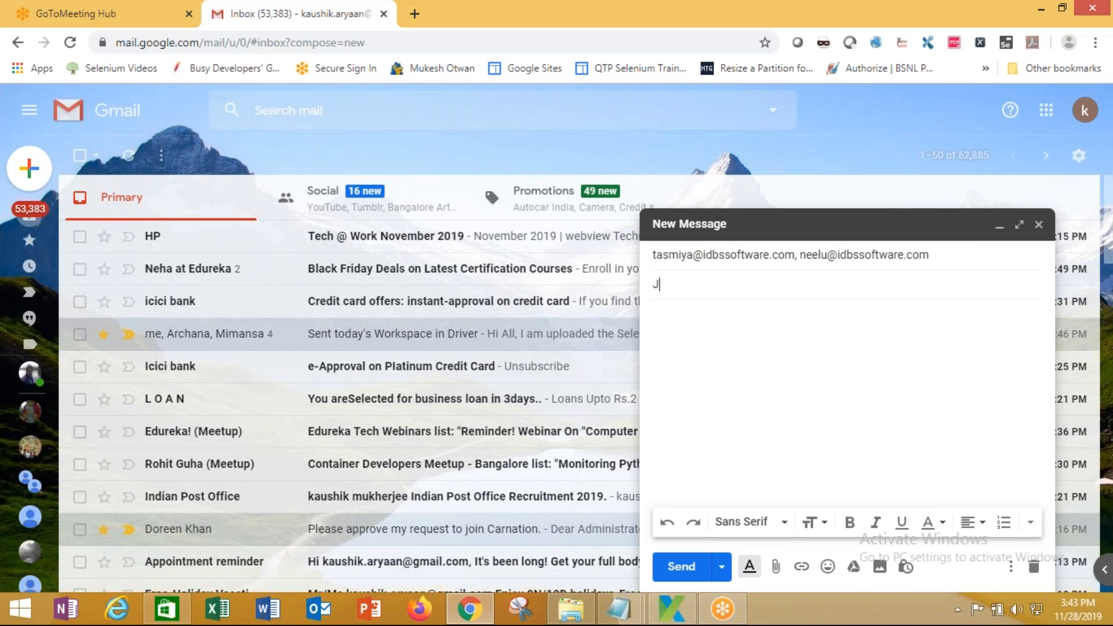
type("enkins Intro, Setup and ")
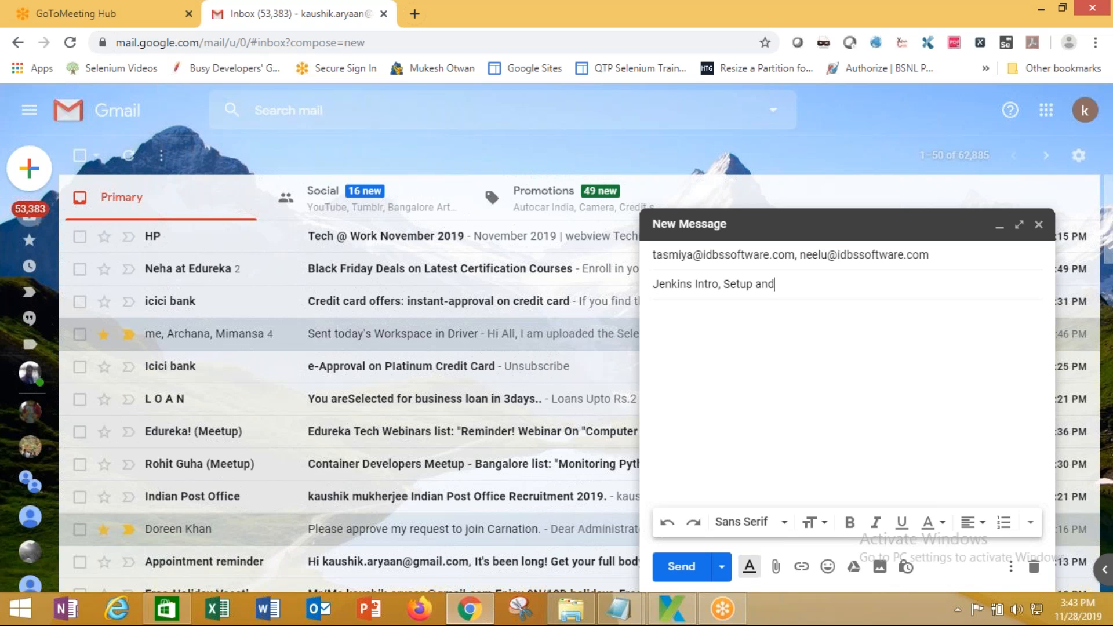
type("Katalon ppt")
key("Tab")
type("FYI")
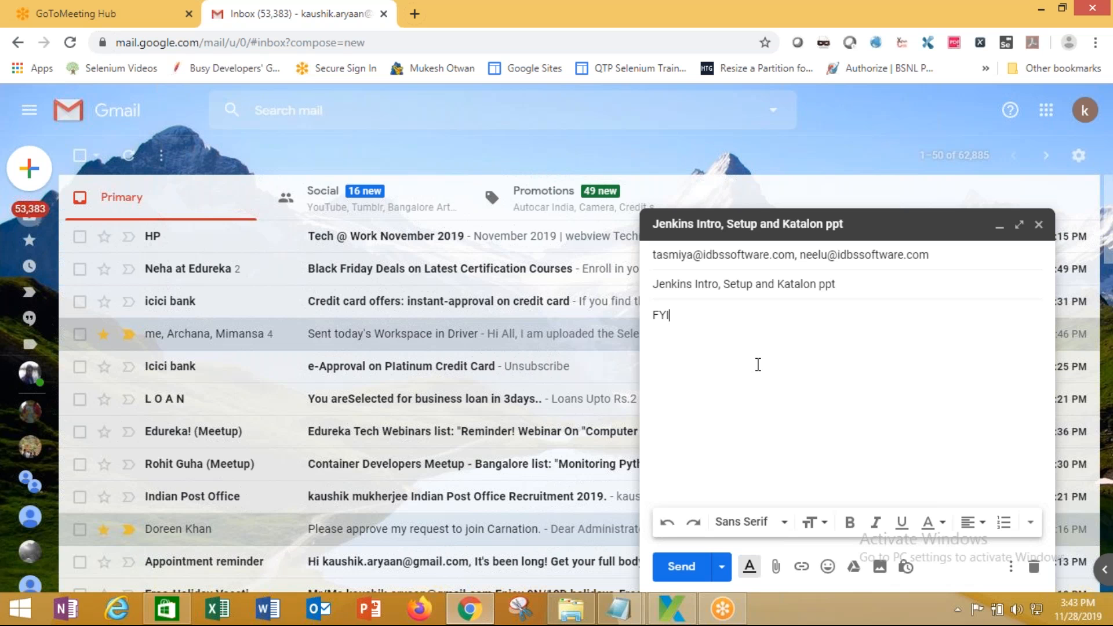
left_click(776, 567)
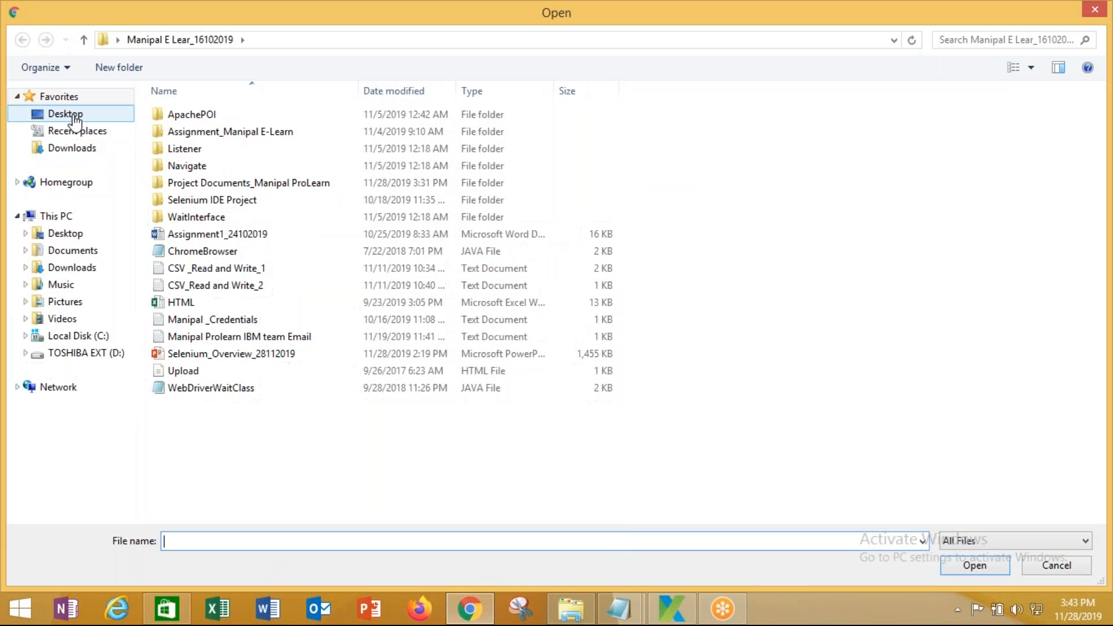
Browse the Open dialog to Desktop > RestAPI > 12. Continuos Integration - Jenkins
left_click(58, 114)
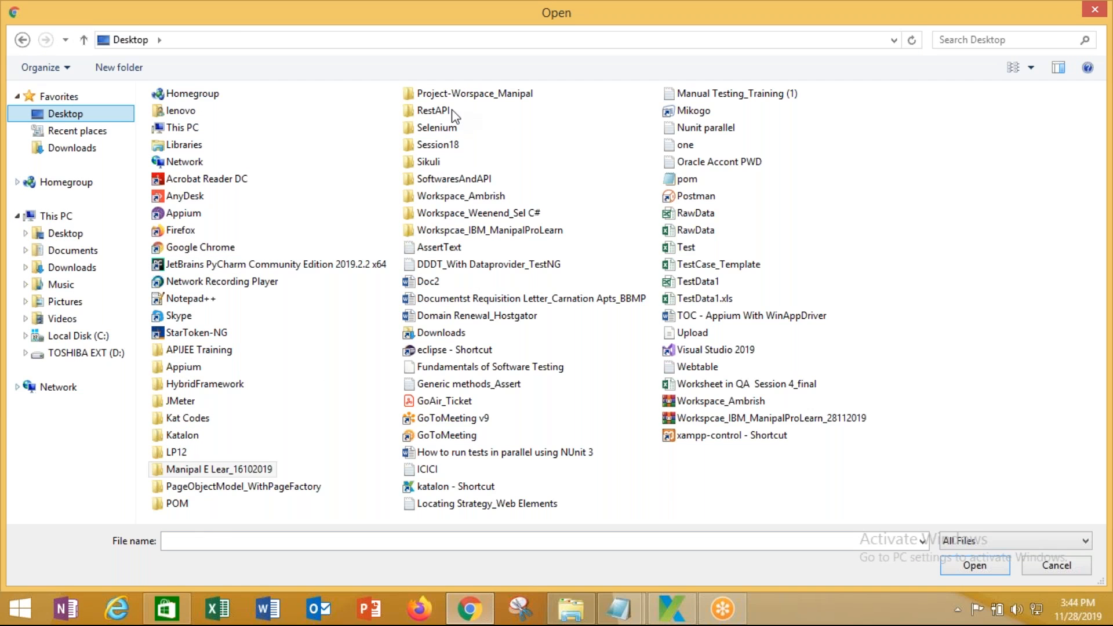
left_click(422, 113)
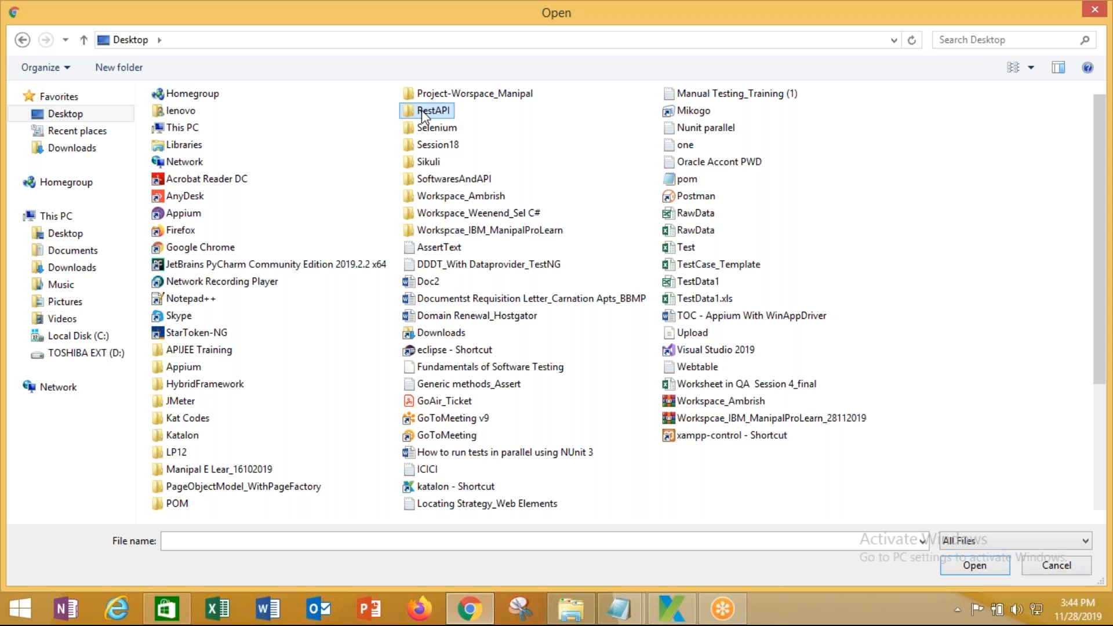
double_click(422, 112)
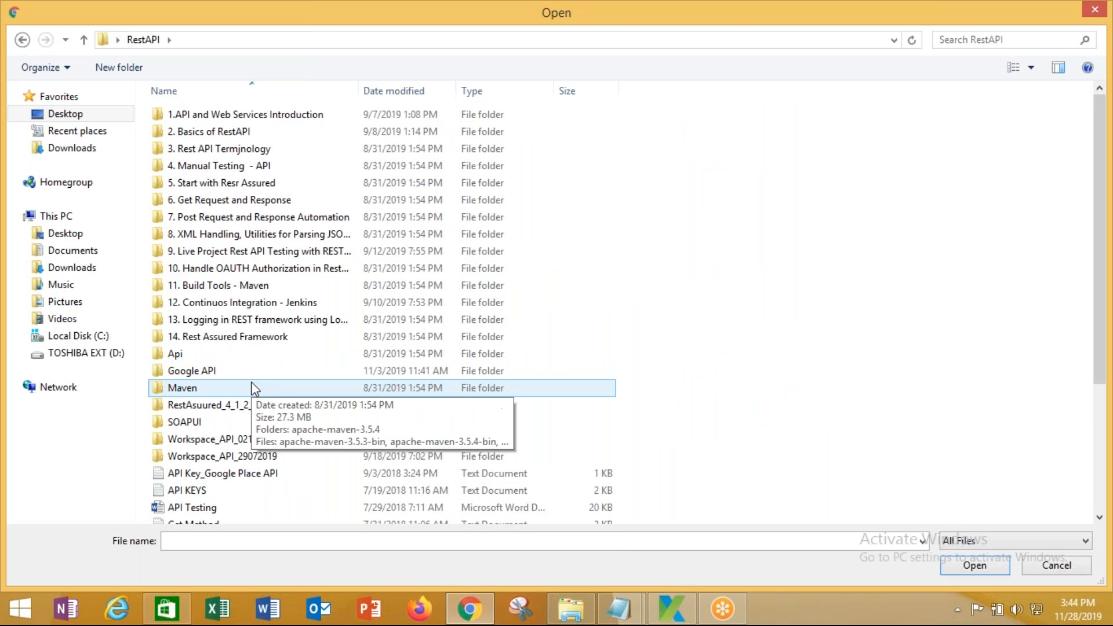
double_click(219, 303)
Select JENKINS set up, Jenkins-Introduction and Server Commands together and attach them
left_click(211, 150)
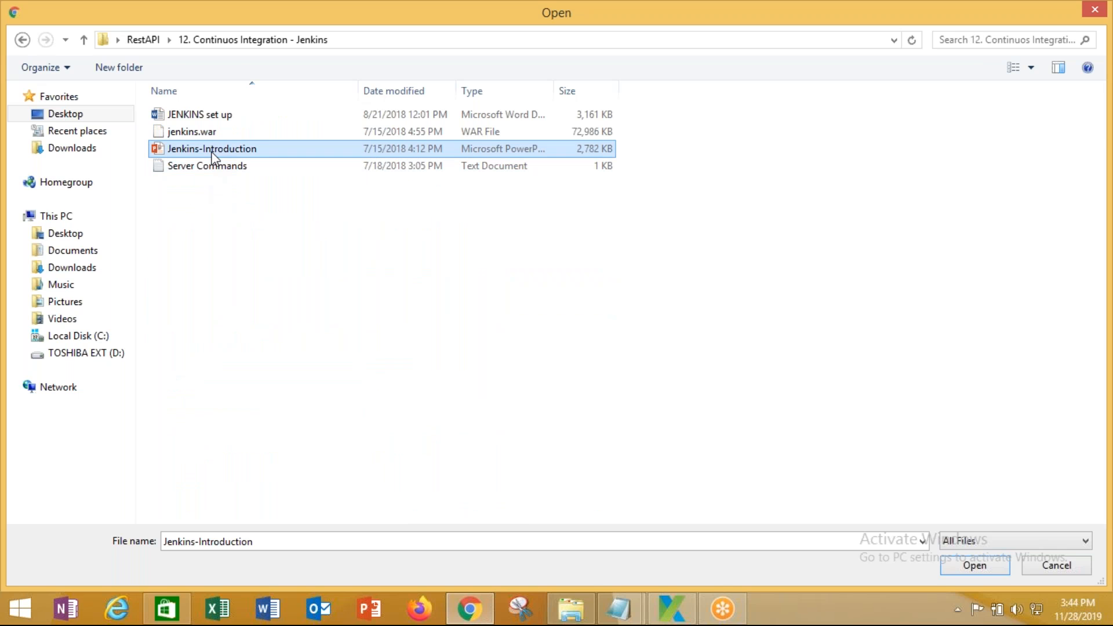
left_click(212, 165, "ctrl")
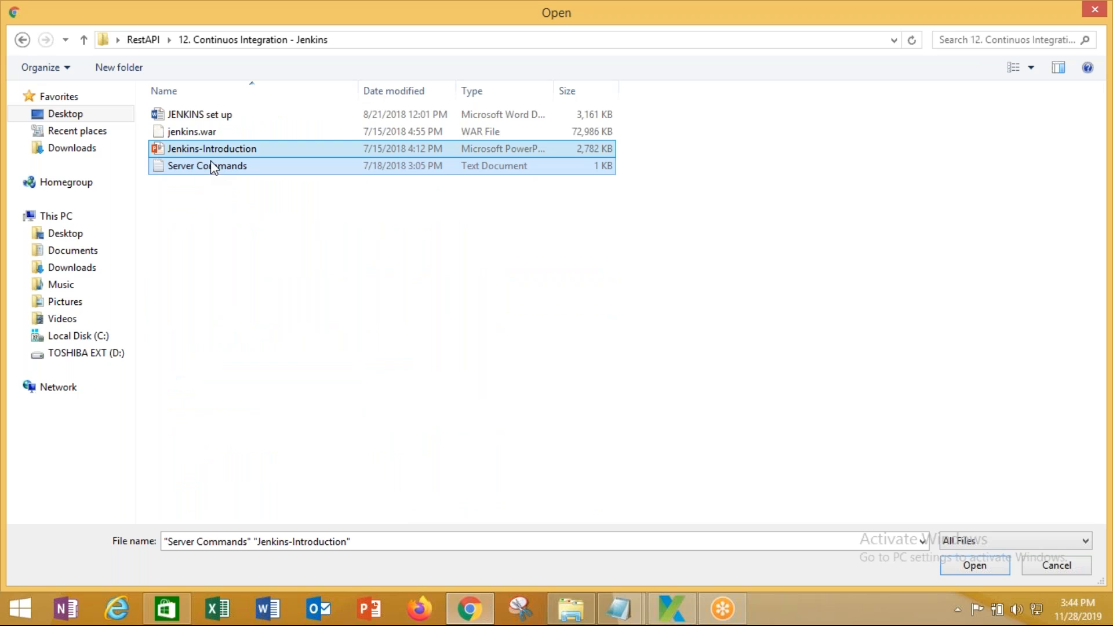
left_click(220, 119, "ctrl")
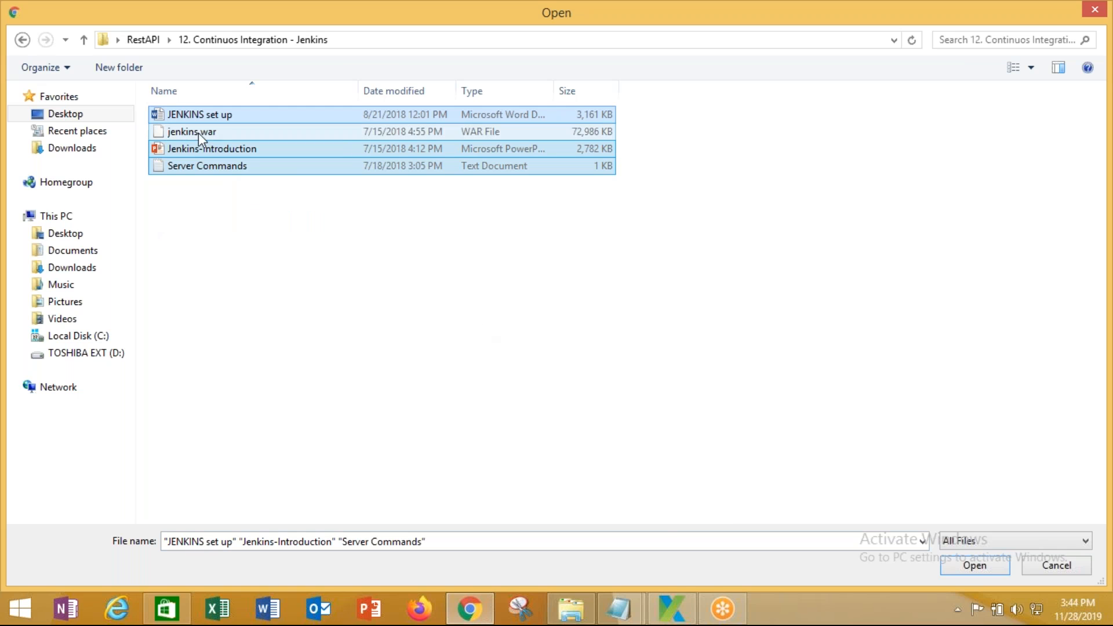
left_click(217, 172)
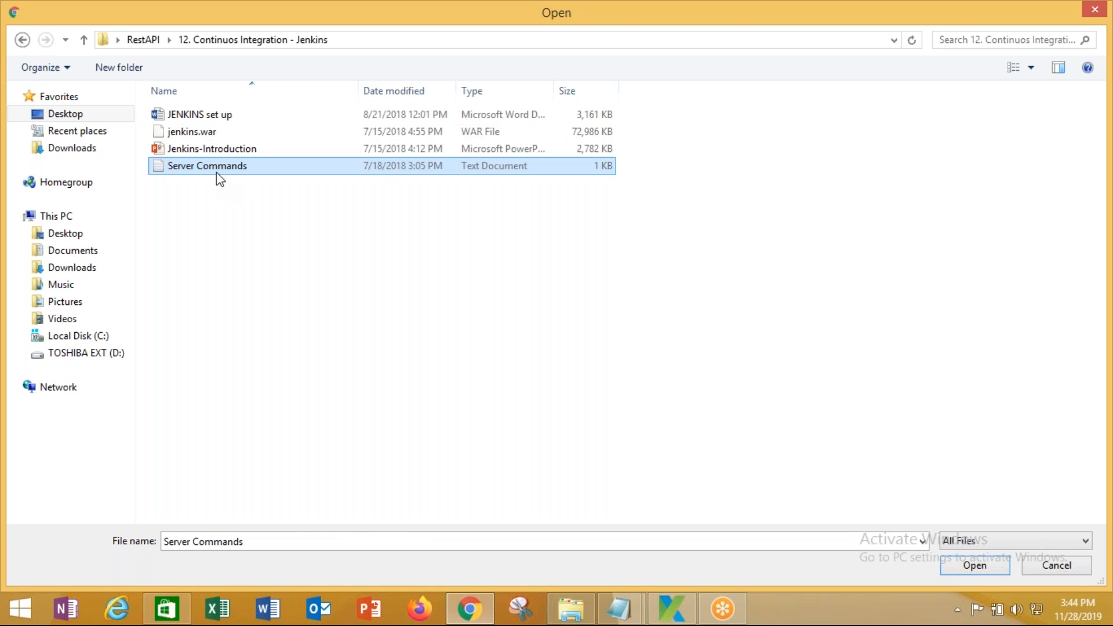
left_click(222, 151, "ctrl")
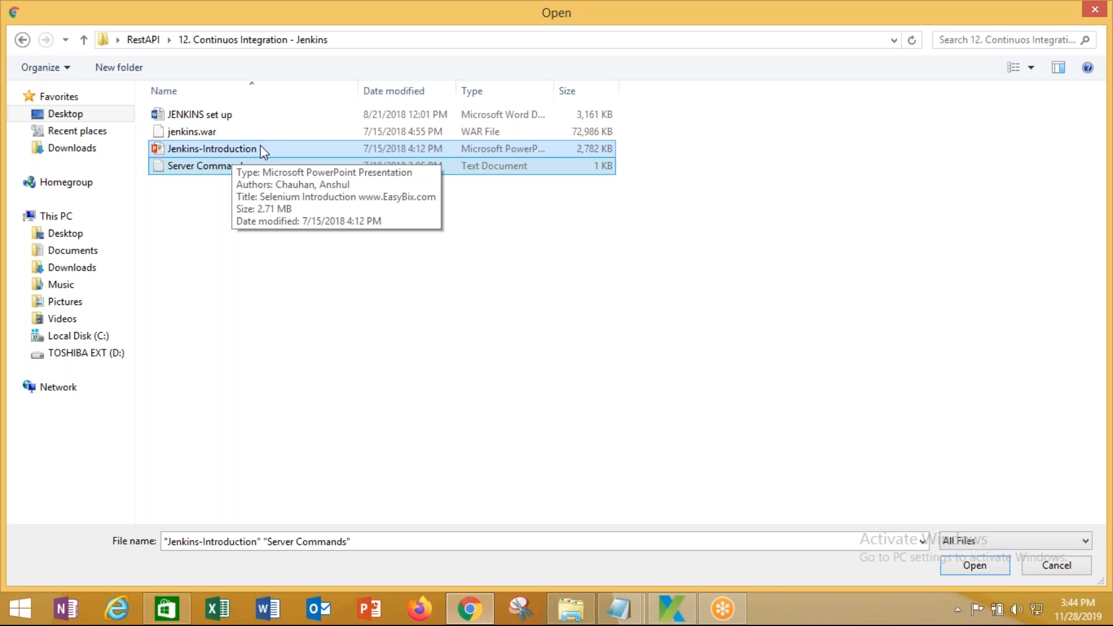
left_click(228, 120, "ctrl")
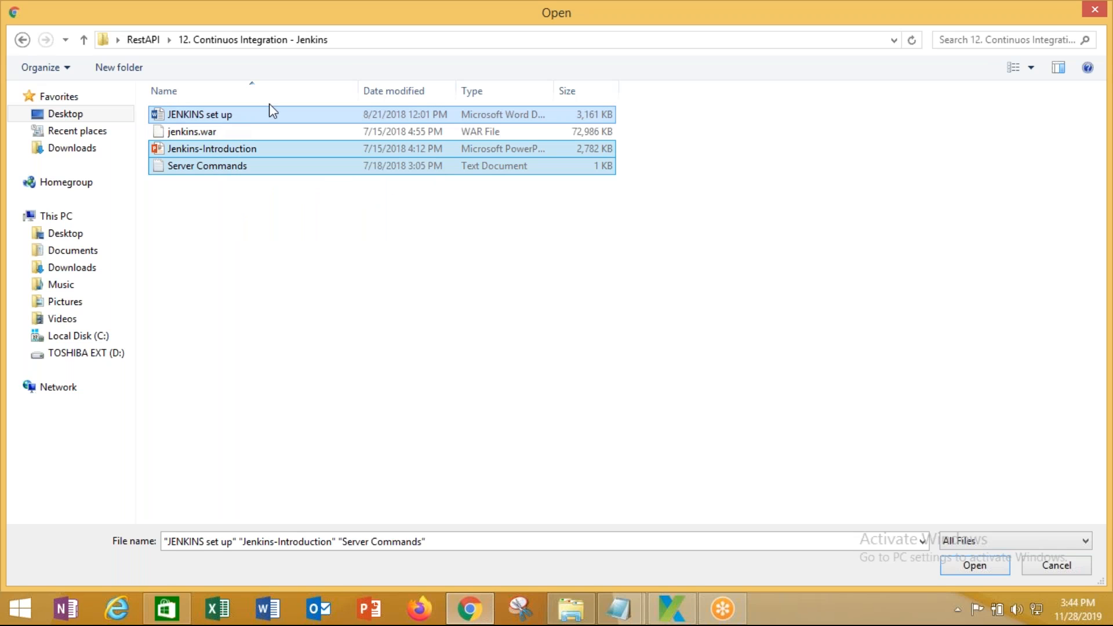
left_click(992, 569)
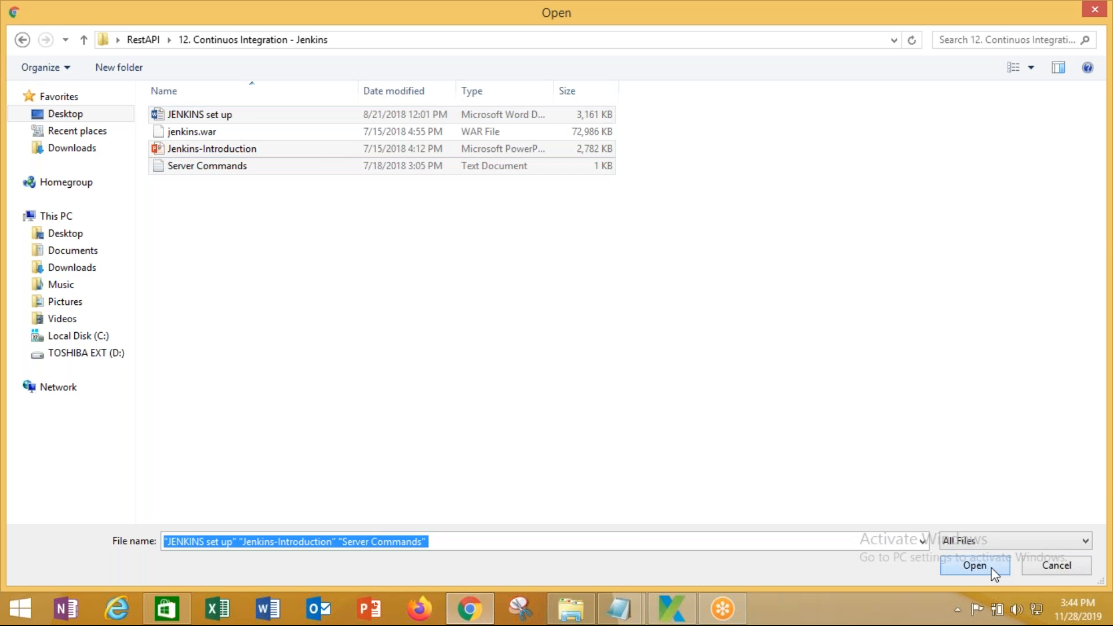
Attach Katalon Studio.pptx from the Desktop's Katalon folder to the email
left_click(776, 567)
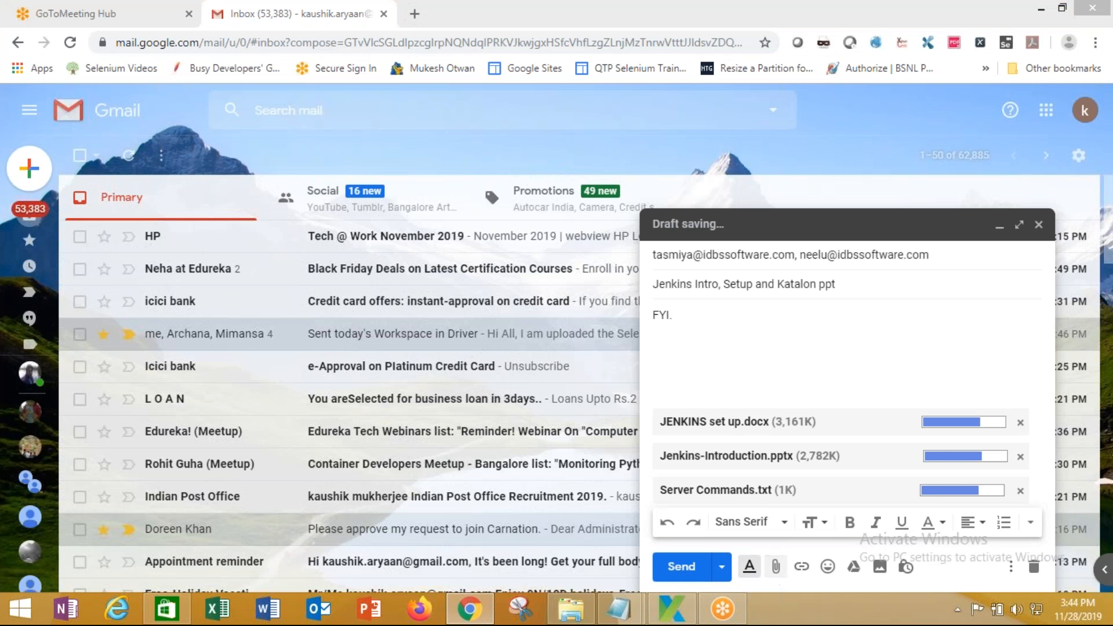
left_click(75, 116)
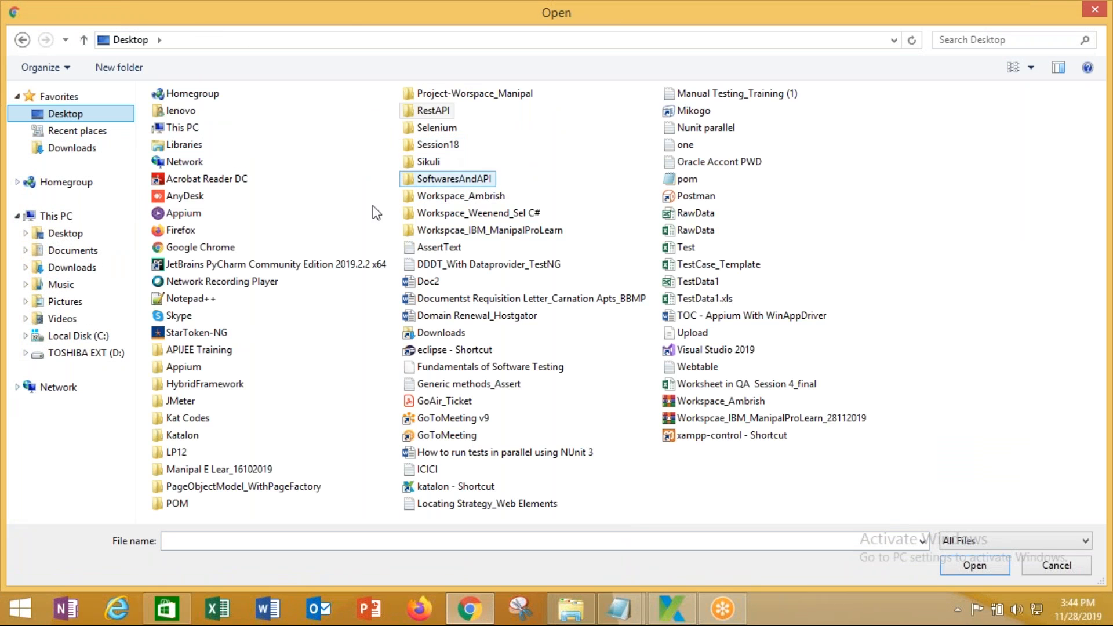
left_click(199, 439)
double_click(199, 439)
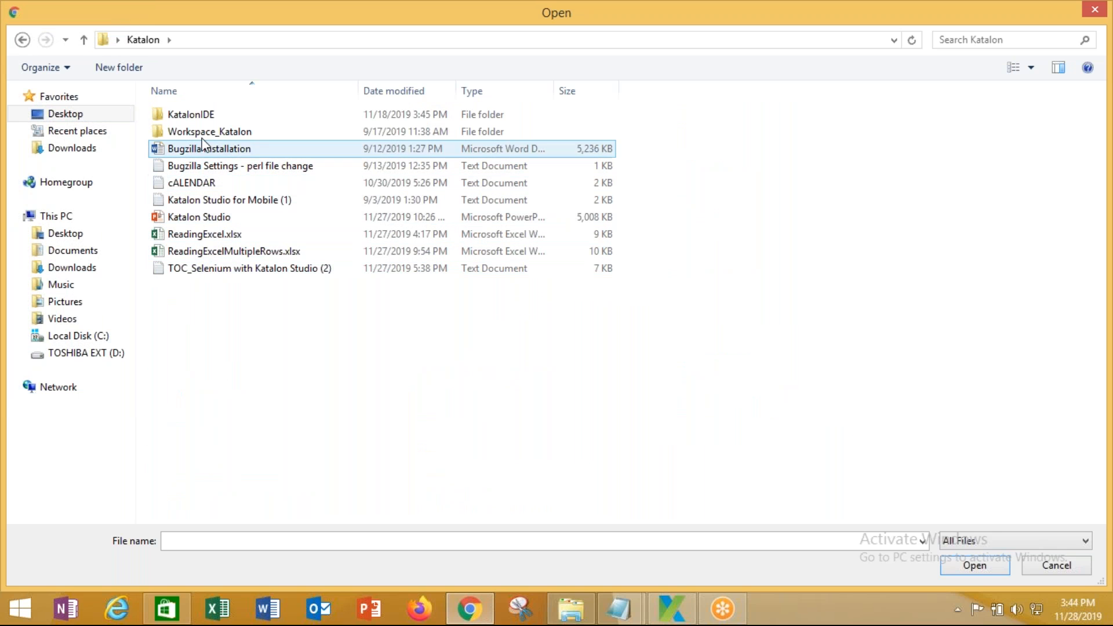
double_click(202, 219)
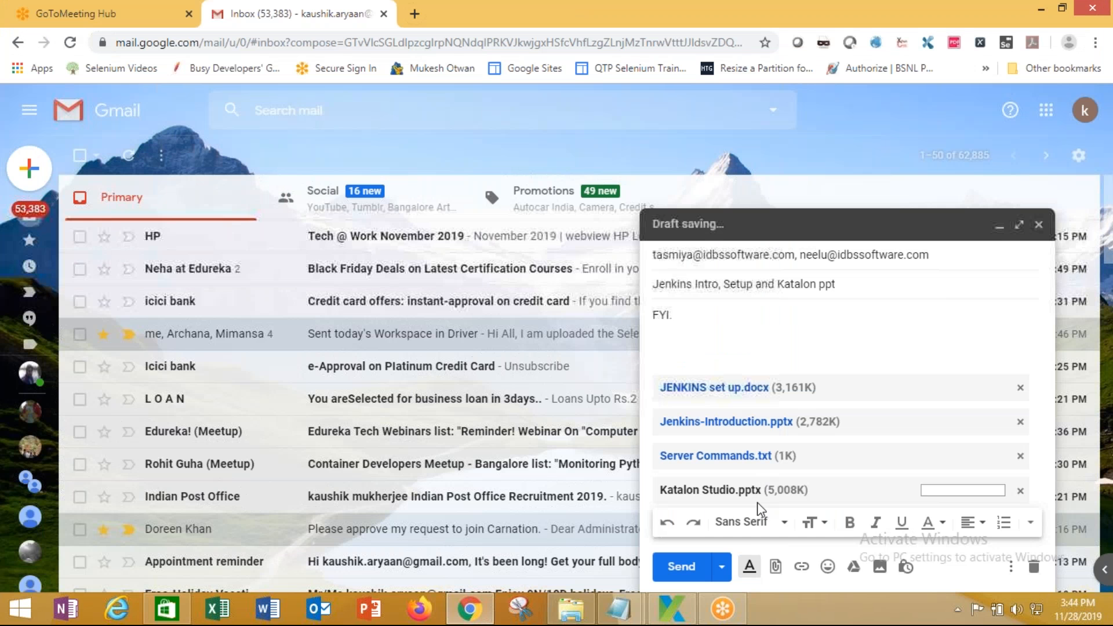
Send the email, then cancel leaving the site so the Gmail tab stays open
left_click(683, 571)
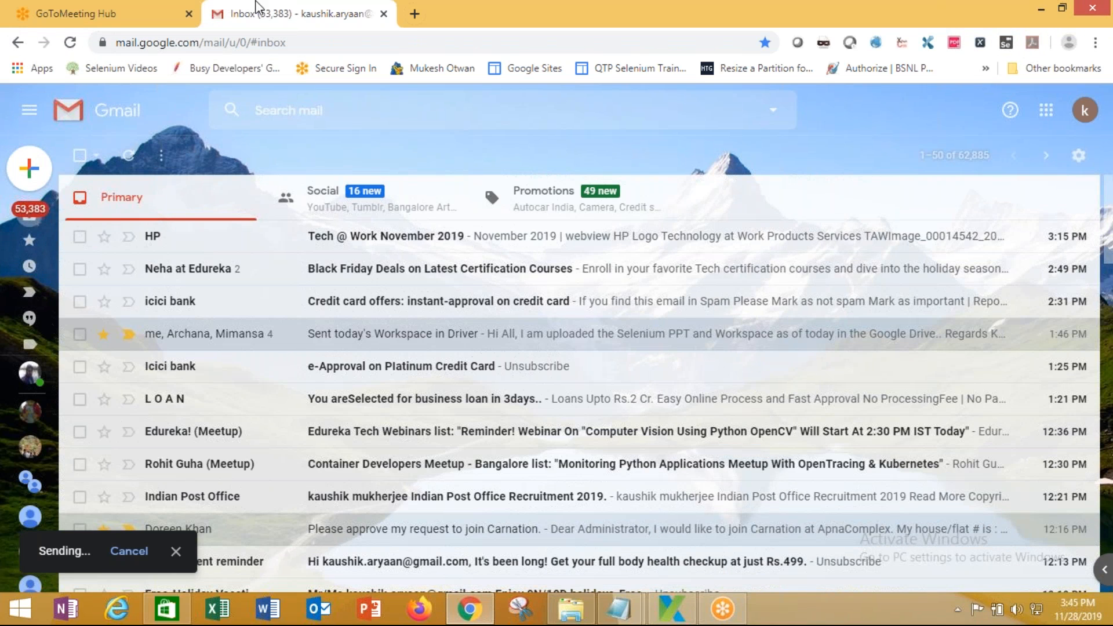
left_click(383, 15)
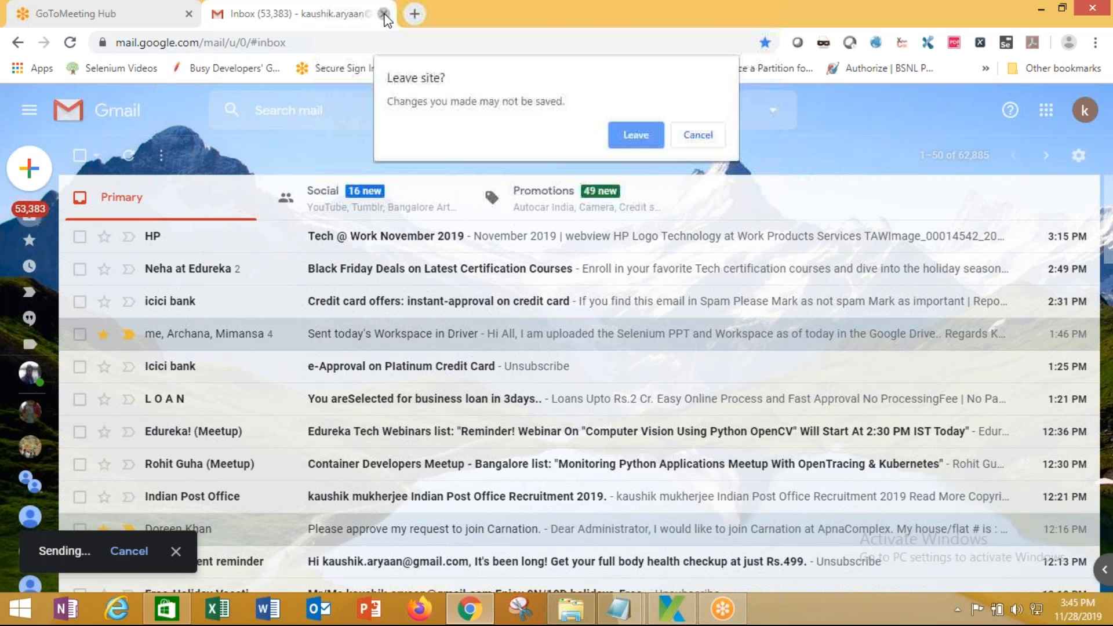
left_click(691, 140)
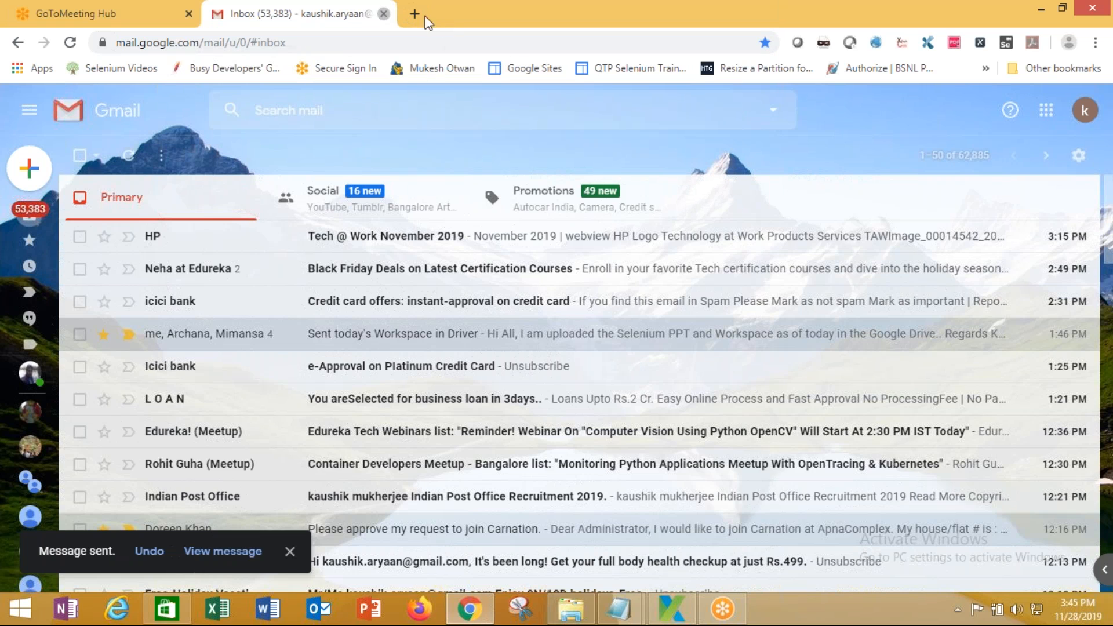
Load localhost:9091 in a new tab and reload it, confirming the connection is still refused
left_click(415, 16)
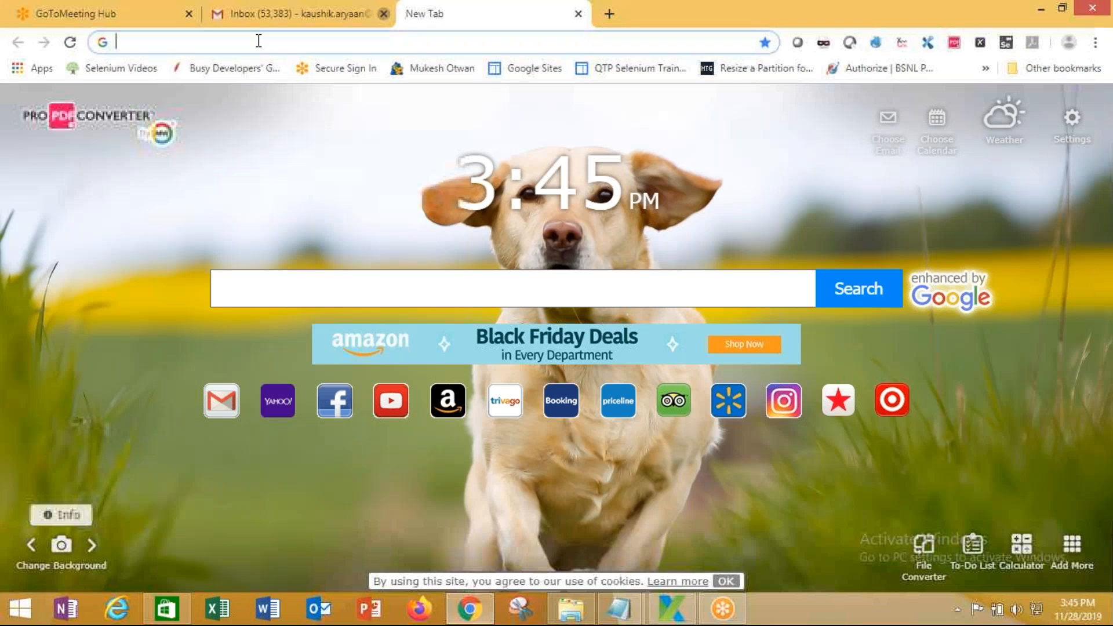
type("local")
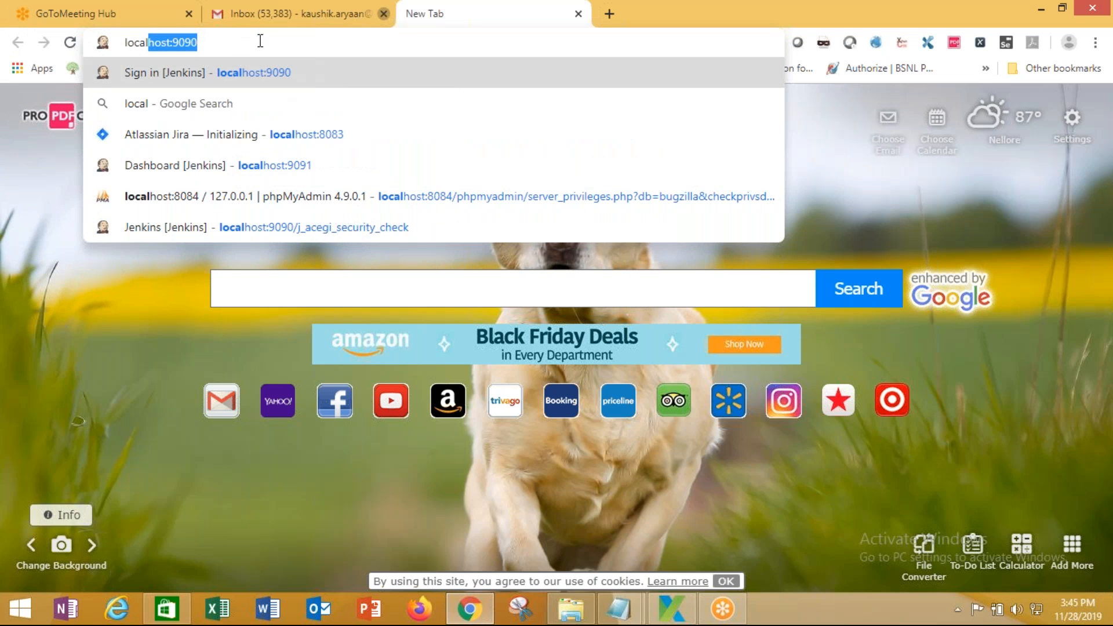
left_click(281, 168)
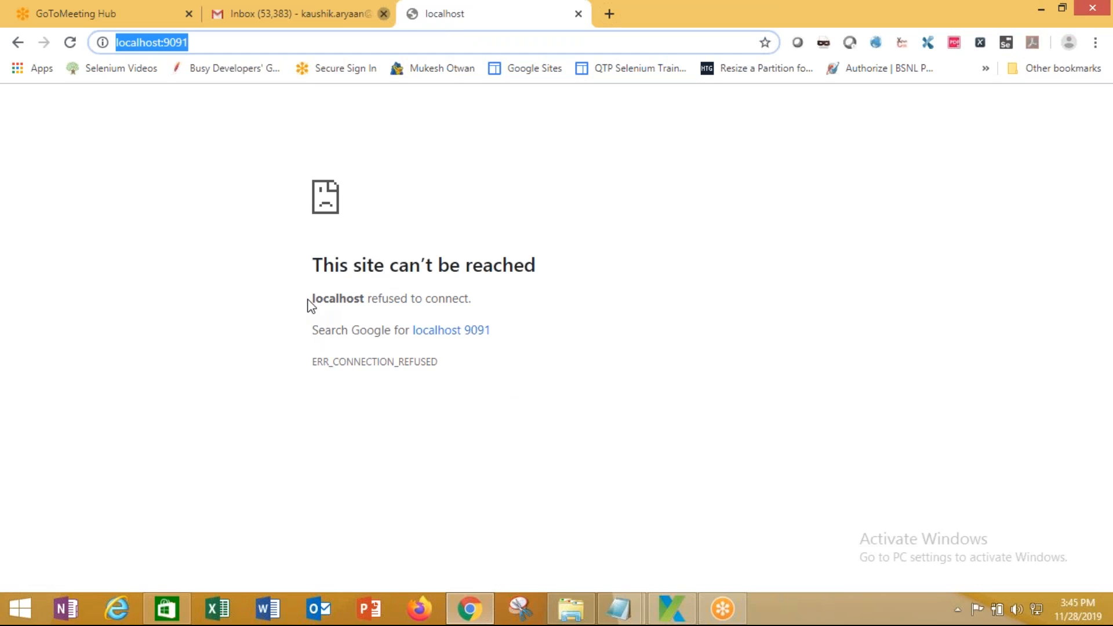
key("Return")
Change the port in the Server Commands start command from 9090 to 9091
left_click(574, 613)
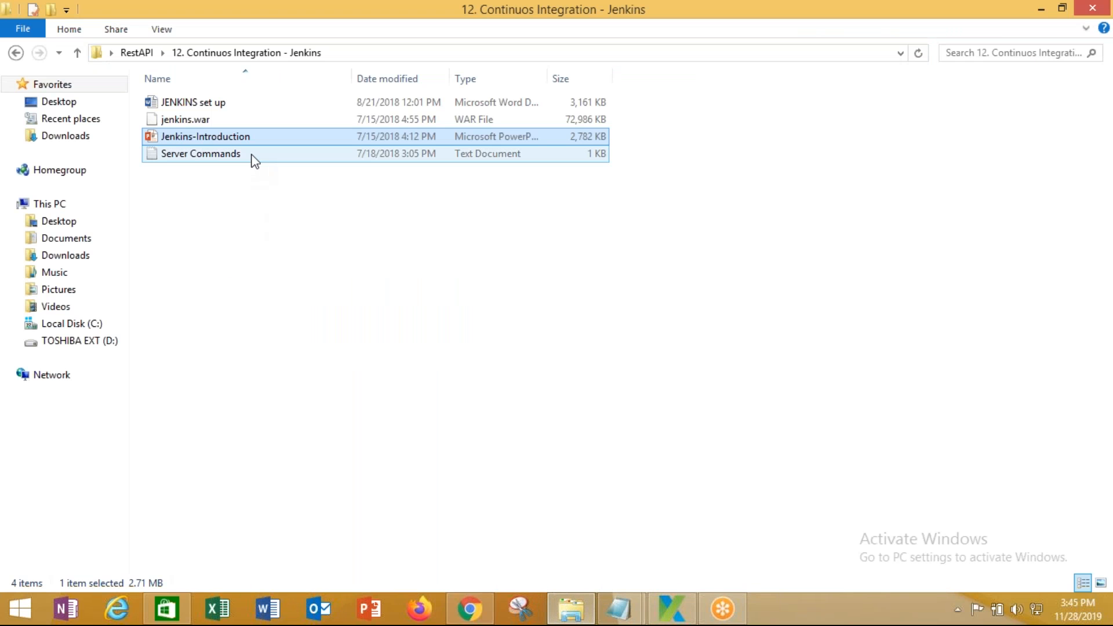
double_click(253, 156)
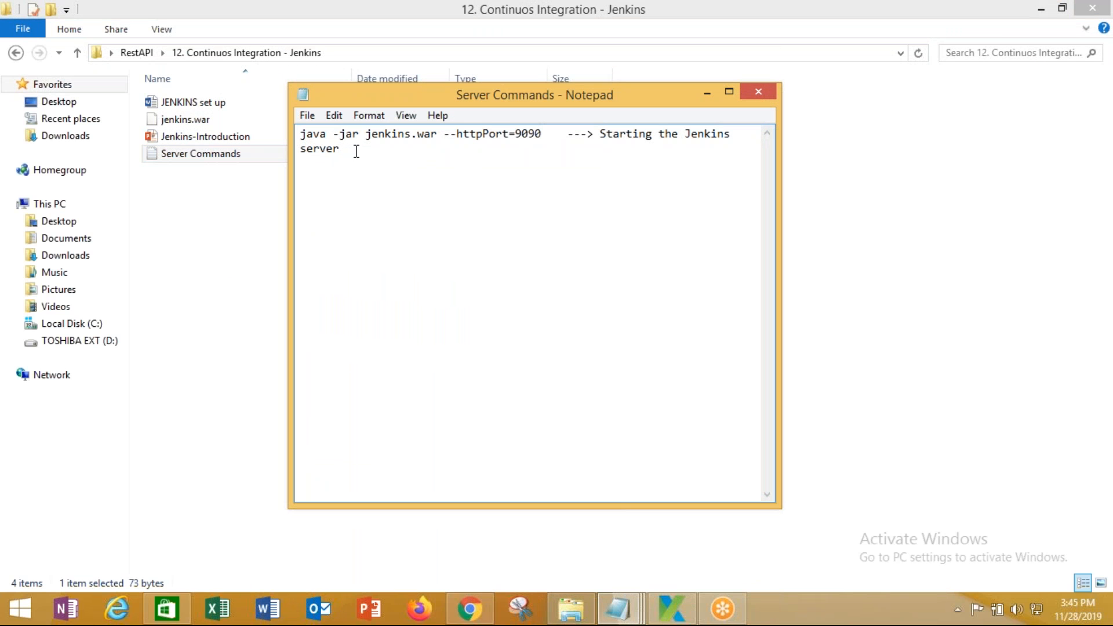
left_click_drag(543, 133, 335, 134)
left_click(563, 134)
left_click_drag(545, 132, 534, 129)
type("1")
Save Server Commands and select the full 'java -jar jenkins.war --httpPort=9091' command
left_click(307, 116)
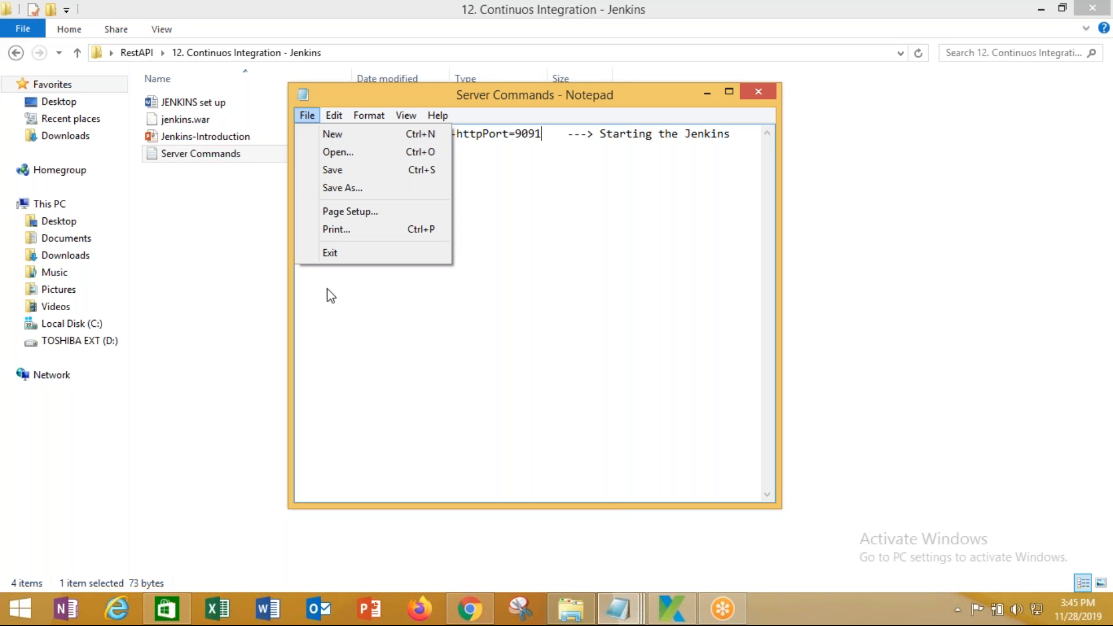
left_click(341, 172)
left_click_drag(542, 134, 293, 120)
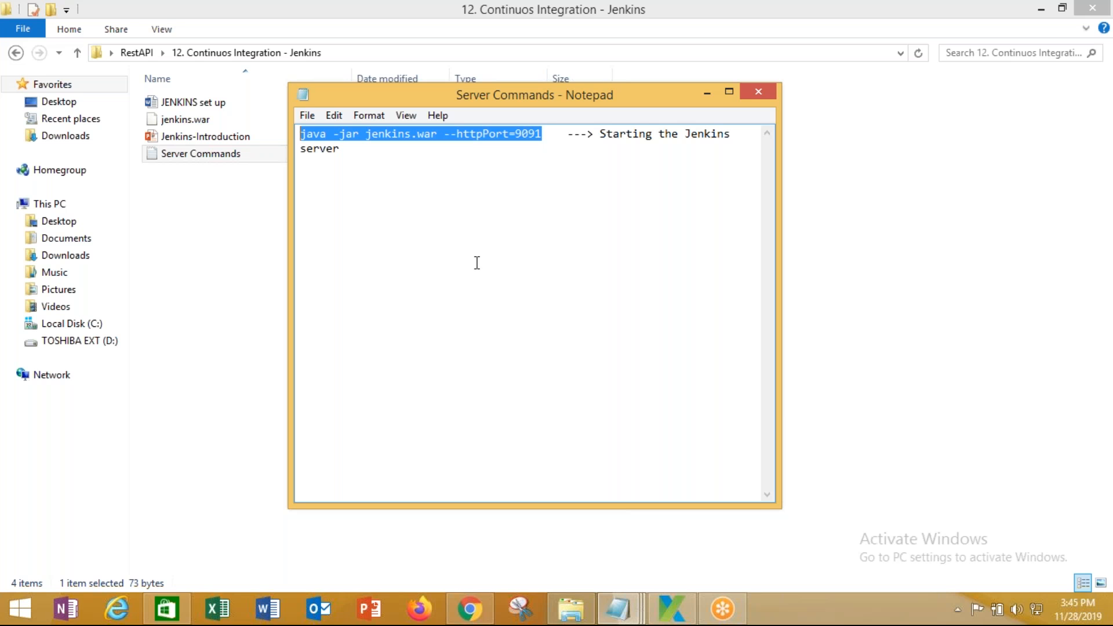
left_click(249, 256)
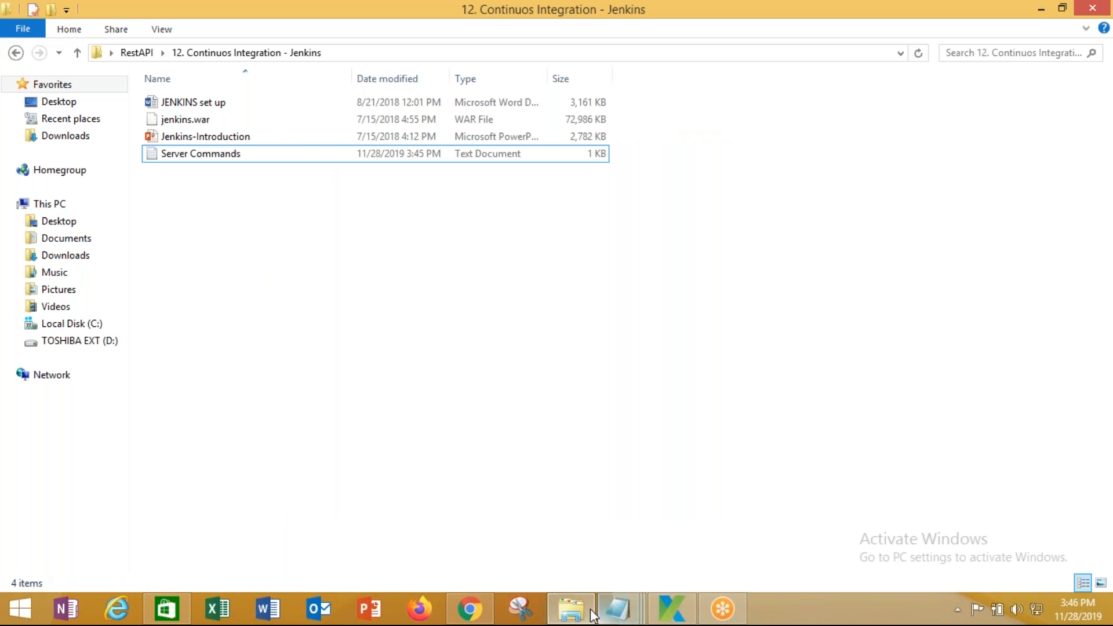
Open the C:\Jenkins folder and copy its path from the address bar
left_click(573, 611)
left_click(573, 610)
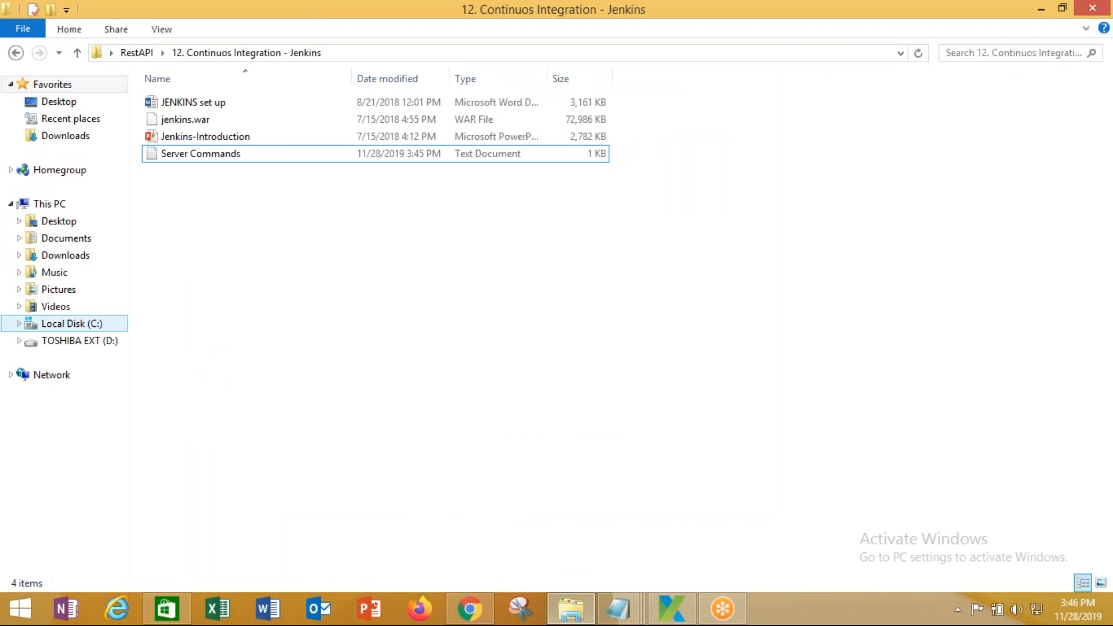
left_click(71, 323)
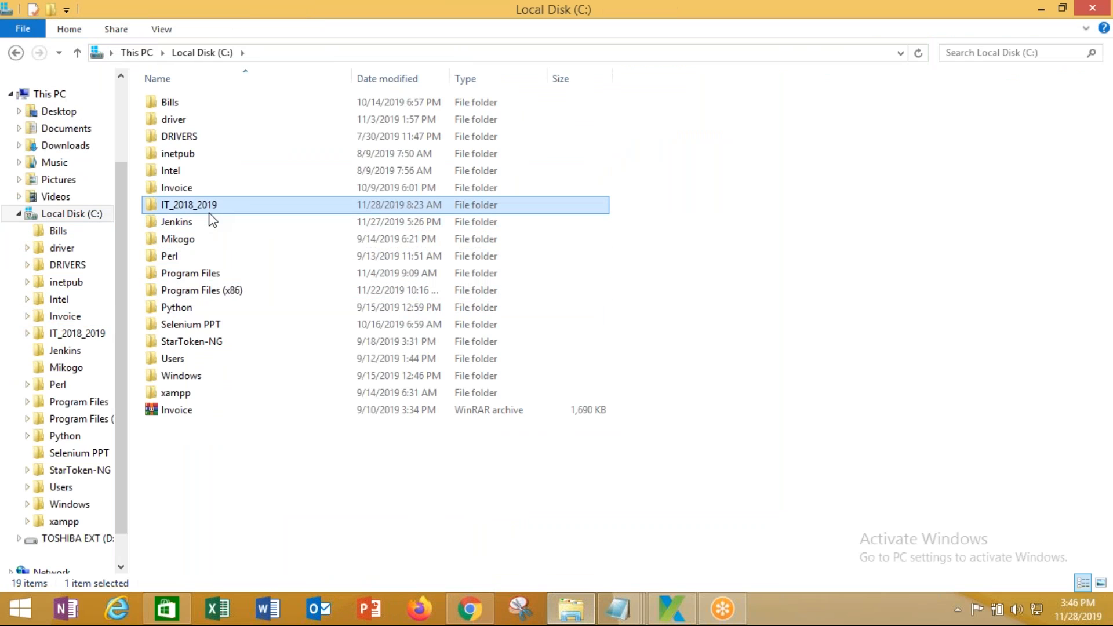
double_click(210, 222)
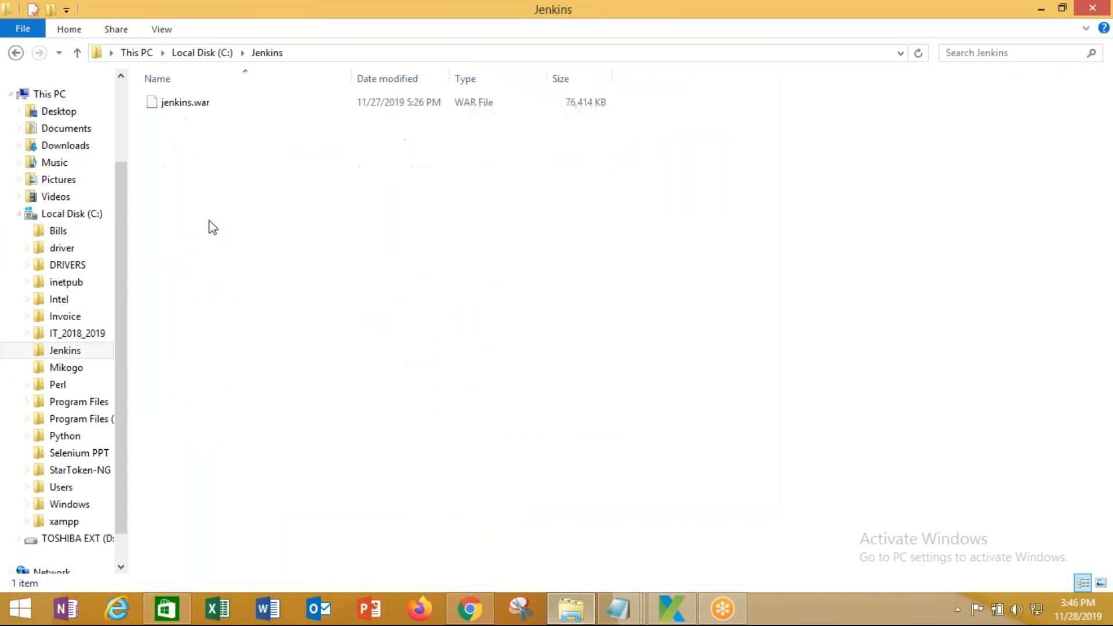
left_click(335, 54)
right_click(143, 57)
left_click(179, 106)
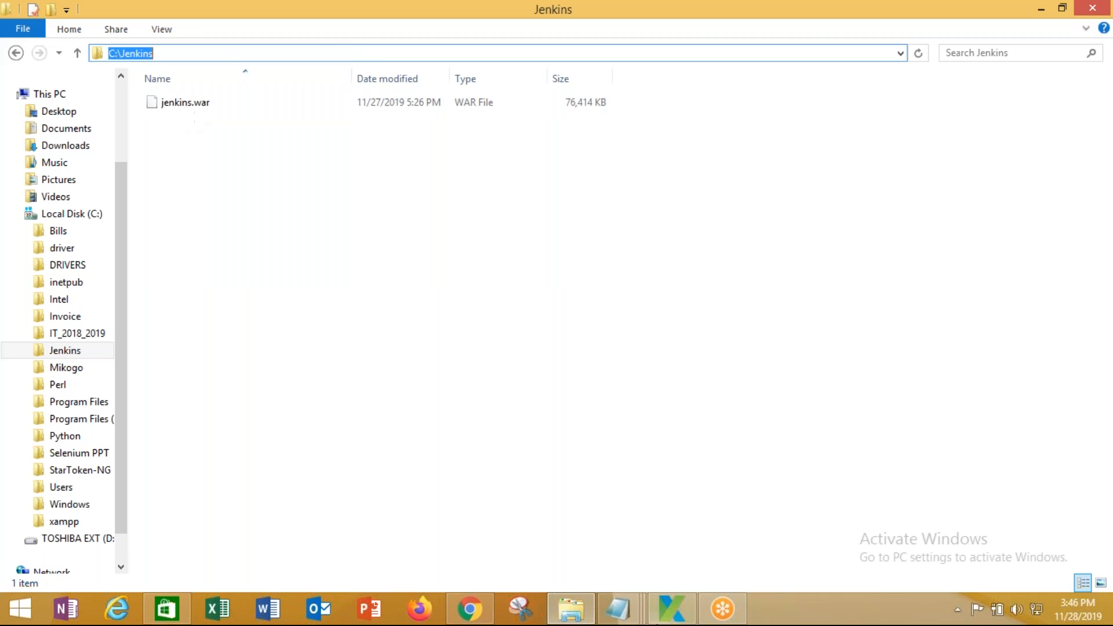
Launch Command Prompt (Admin) and start a 'cd' command
right_click(18, 609)
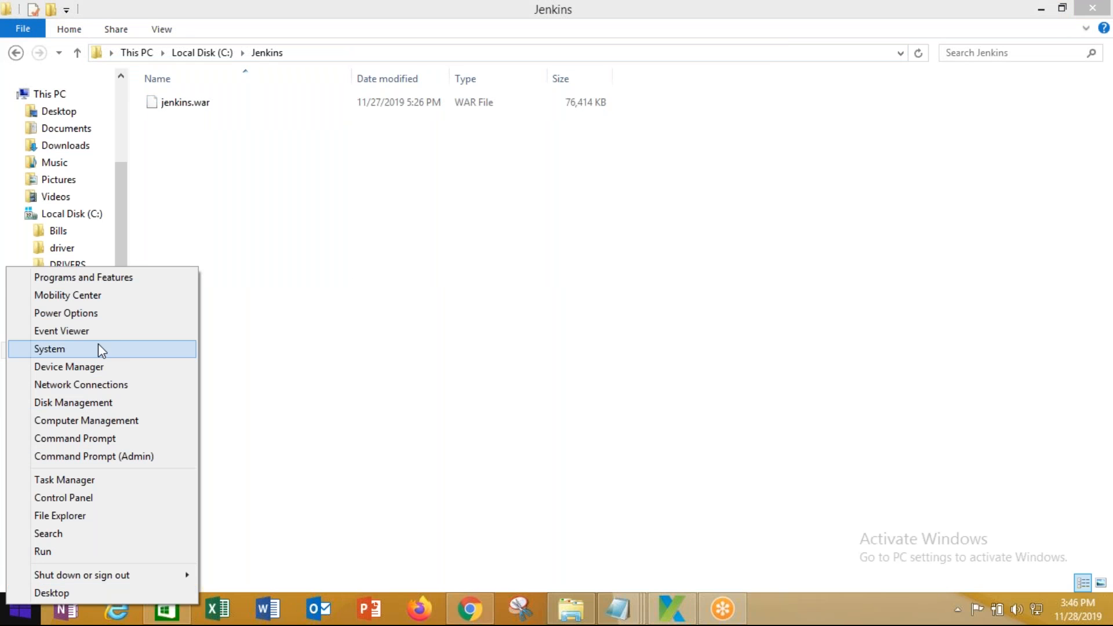
left_click(113, 457)
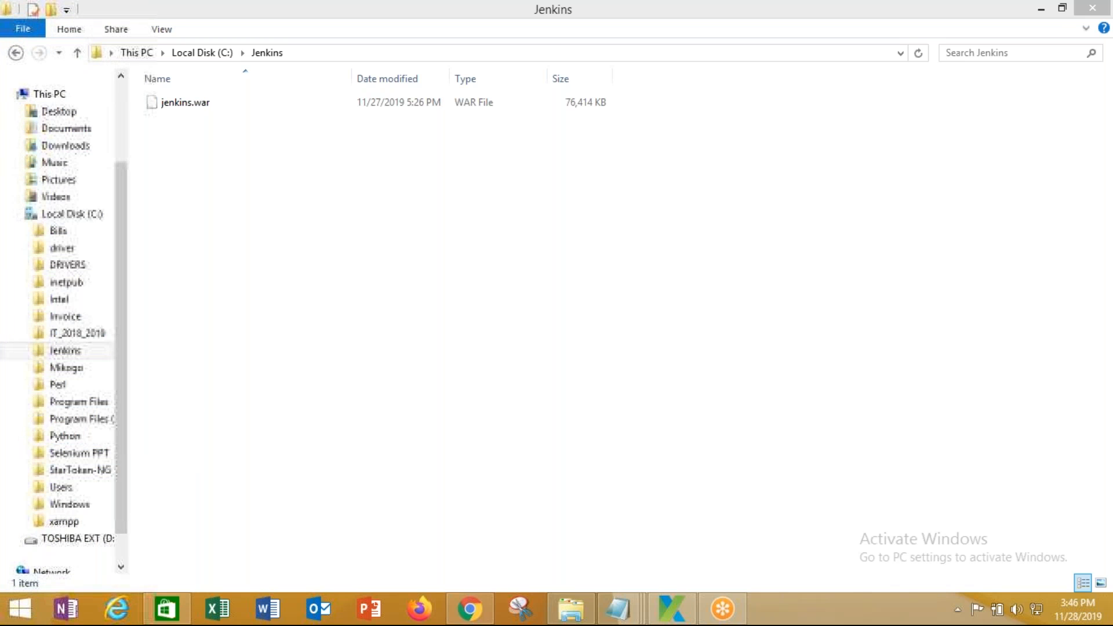
type("cd")
key("BackSpace")
key("BackSpace")
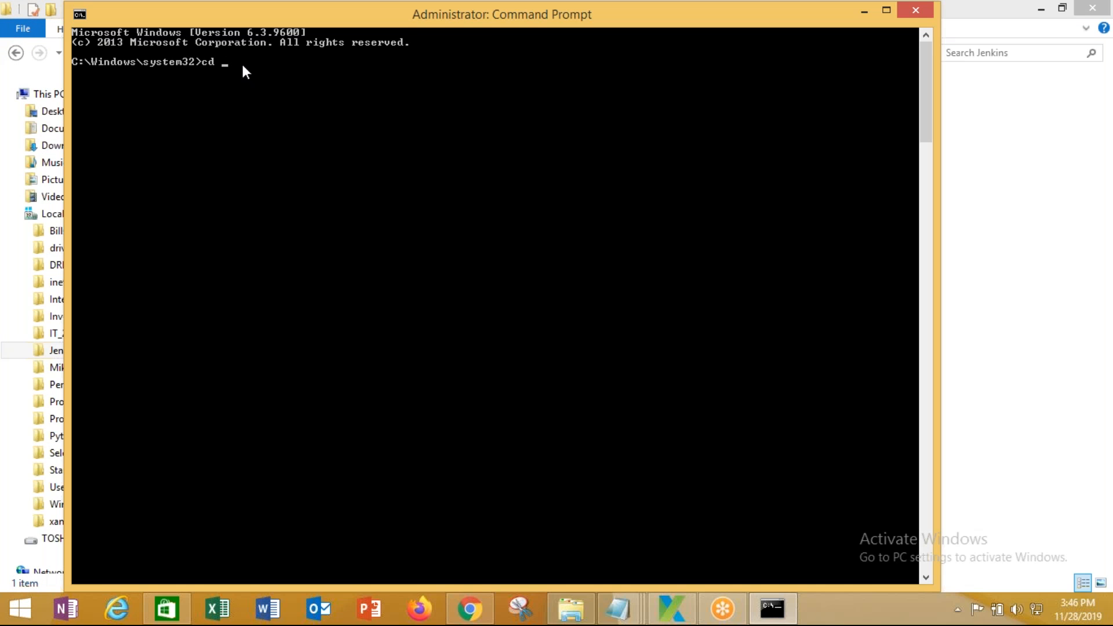
Change the prompt's directory to C:\Jenkins
right_click(243, 66)
left_click(284, 110)
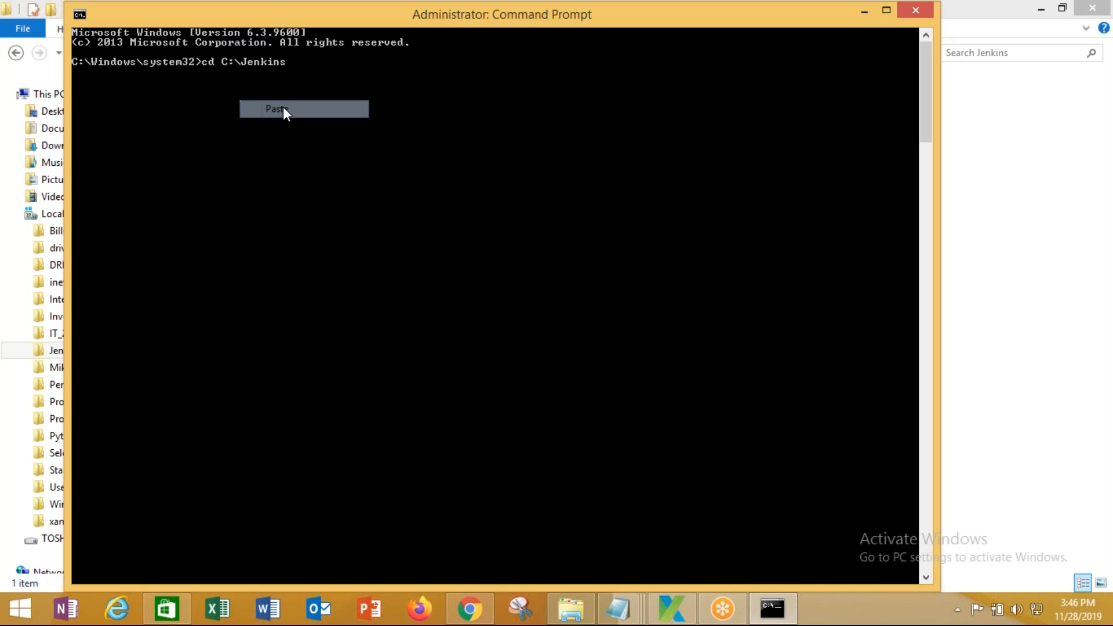
key("Return")
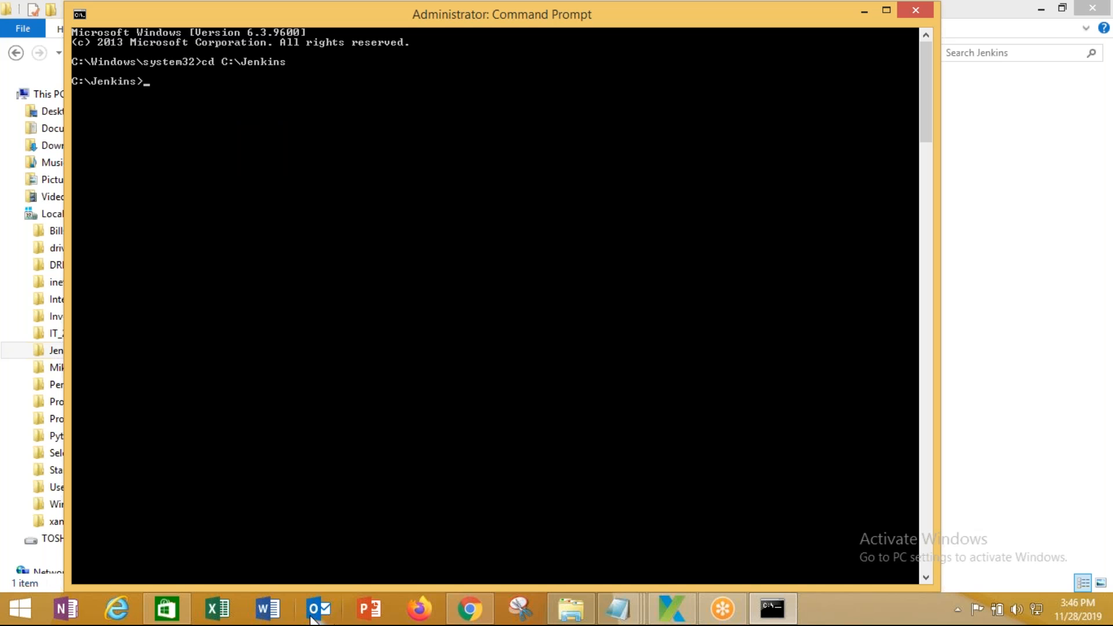
Run 'java -jar jenkins.war --httpPort=9091' copied from the Server Commands notes
left_click(617, 609)
right_click(494, 137)
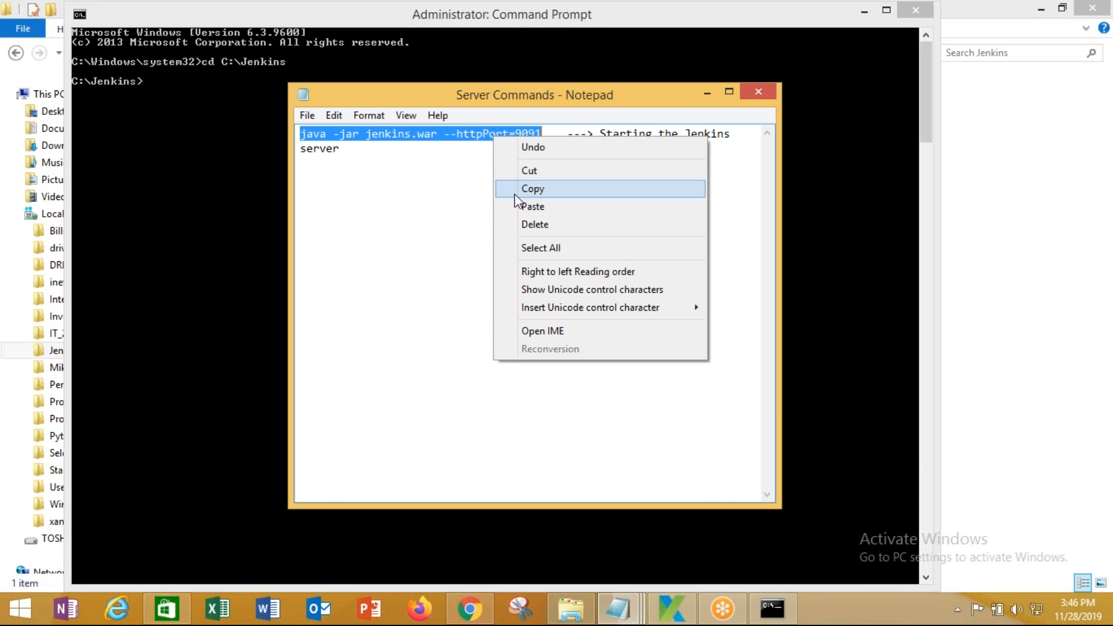
left_click(519, 190)
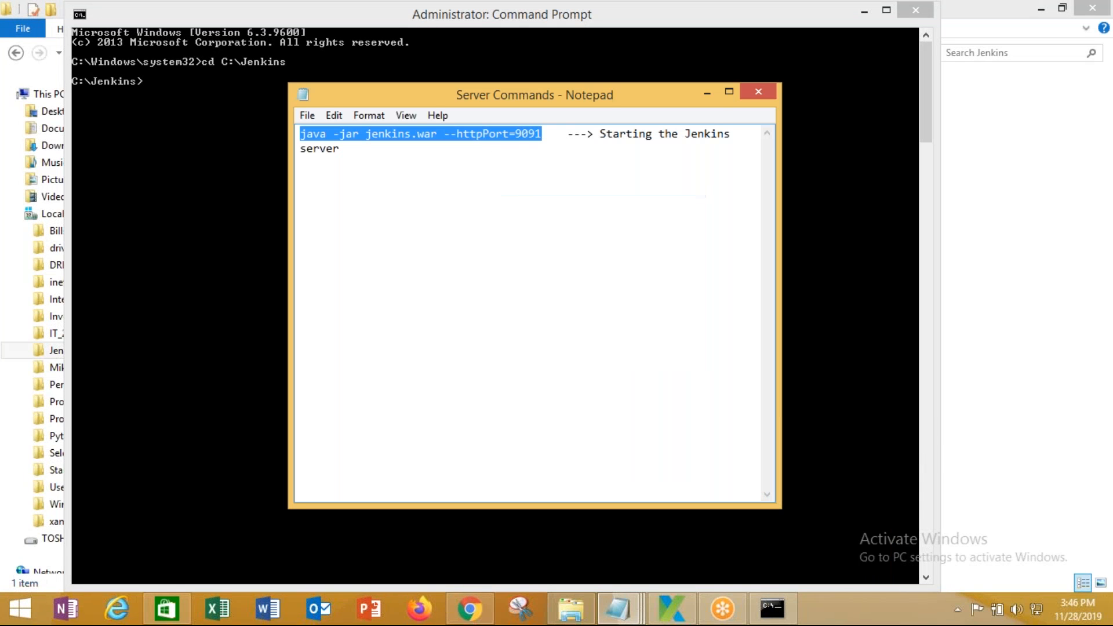
left_click(706, 92)
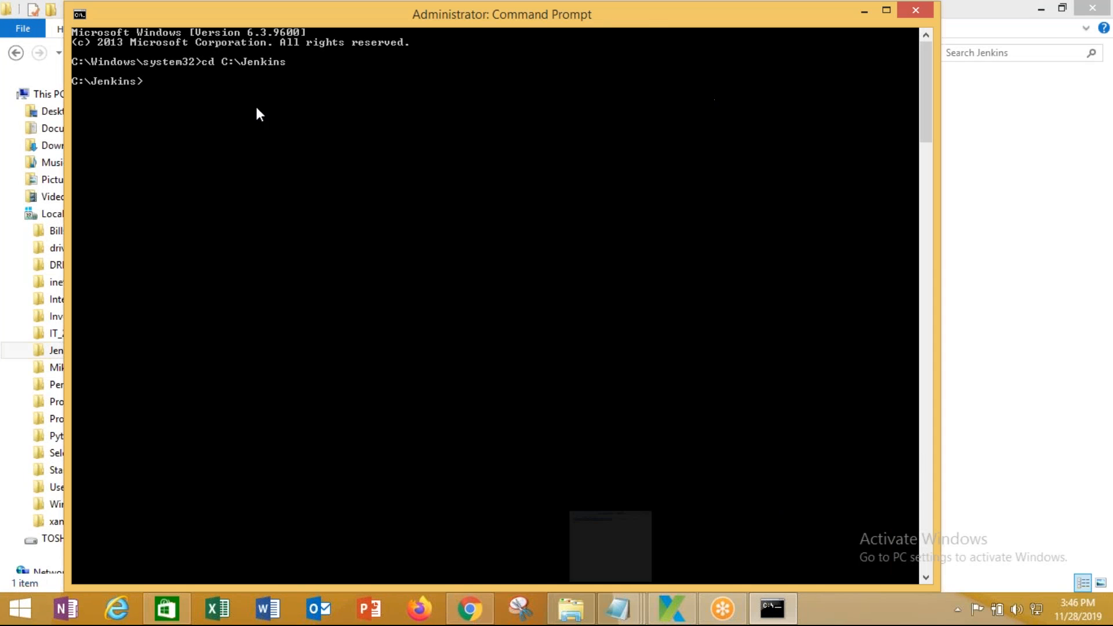
right_click(177, 88)
left_click(217, 134)
key("Return")
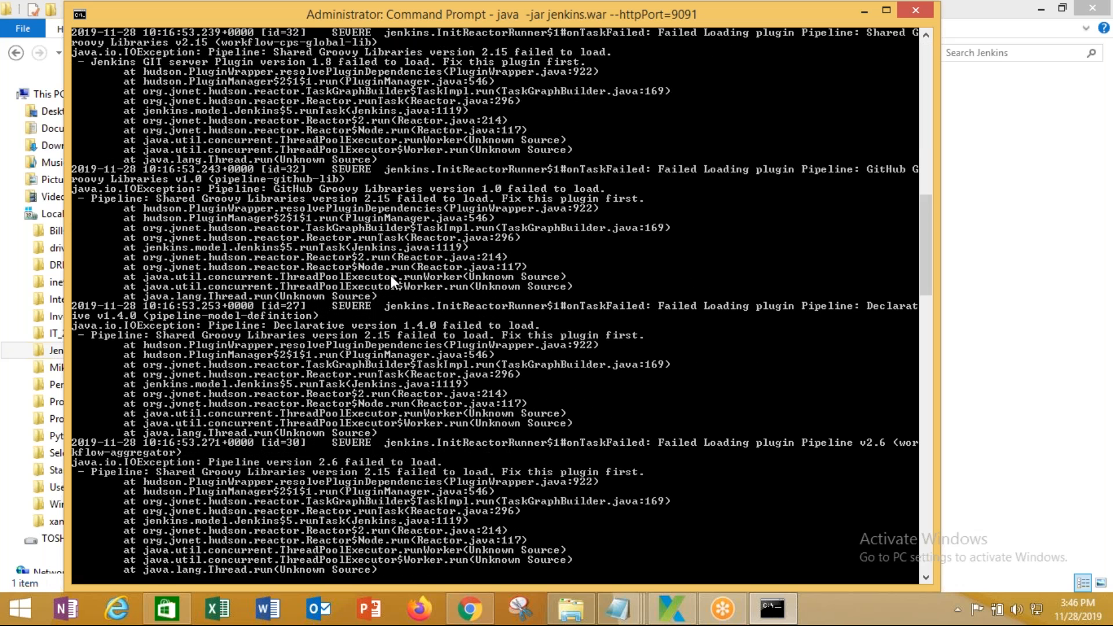
scroll(391, 276, "down", 2)
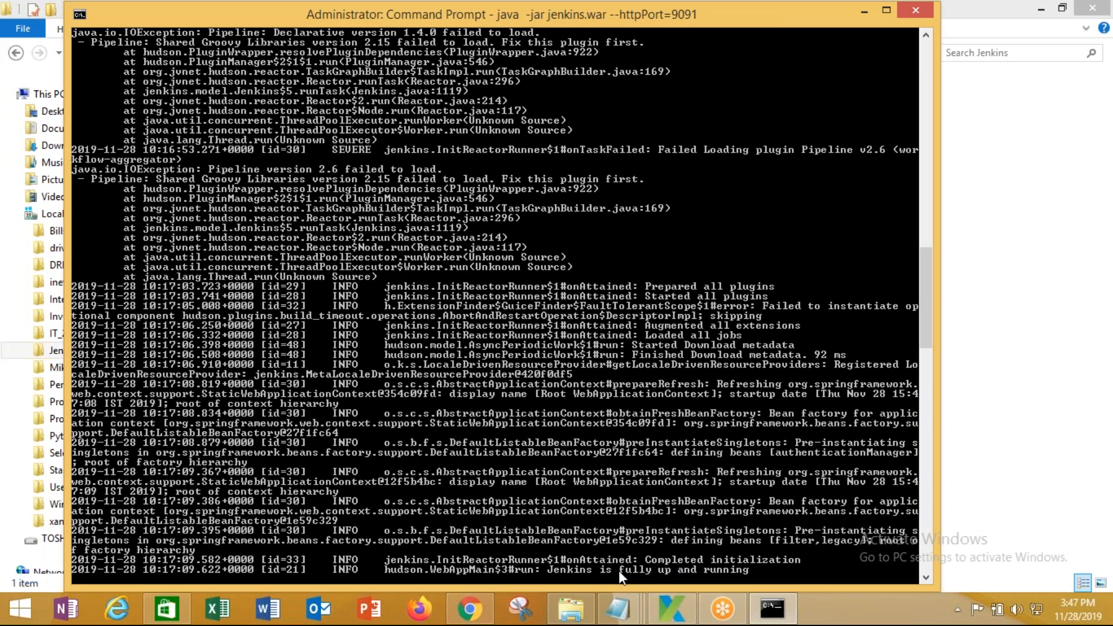
Reload the Jenkins login page at localhost:9091 and sign in with the username and password
left_click(470, 610)
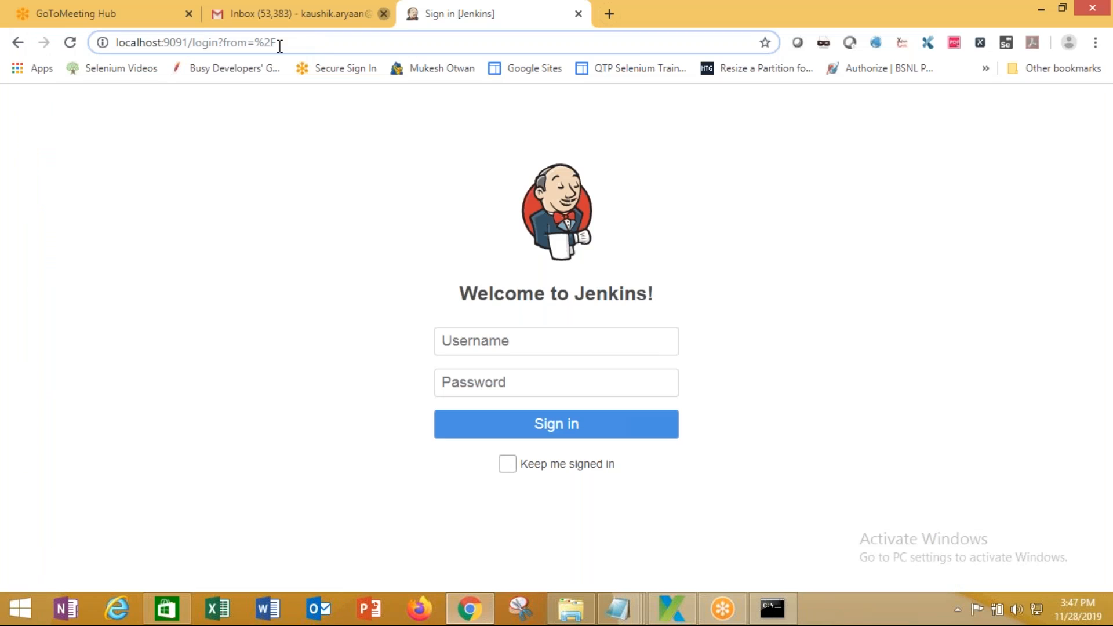
left_click(68, 44)
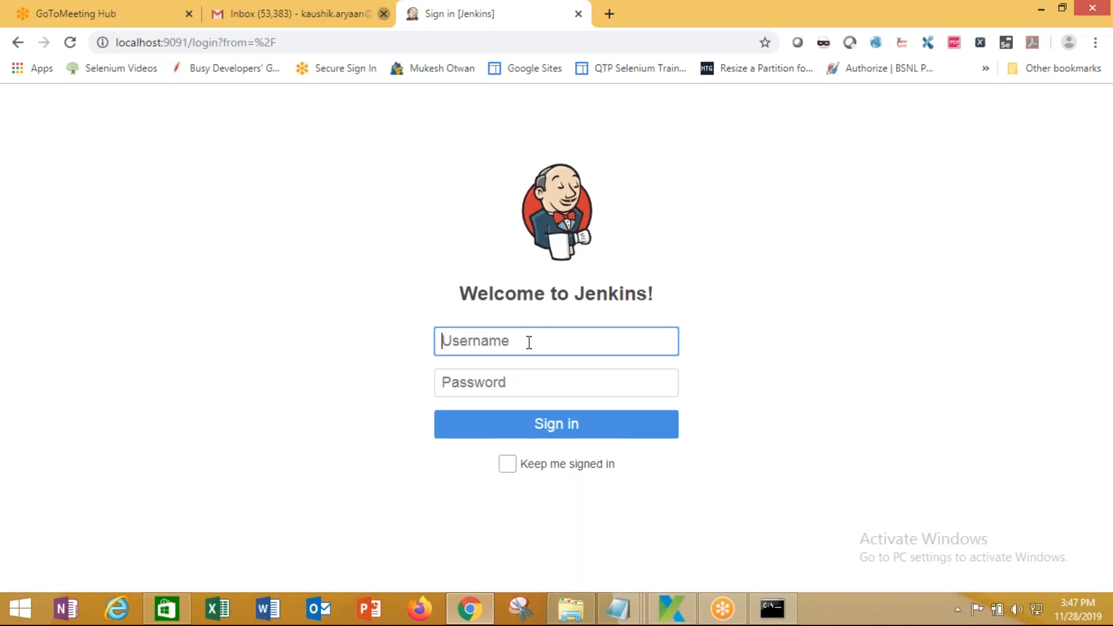
type("kaushik")
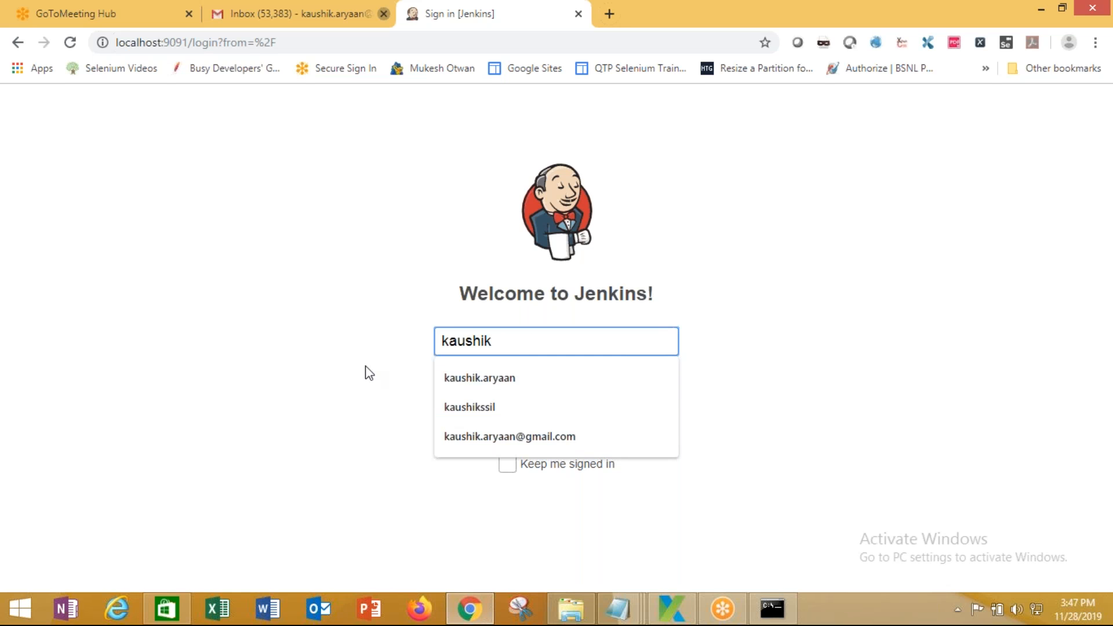
left_click(483, 378)
type("*******")
left_click(557, 426)
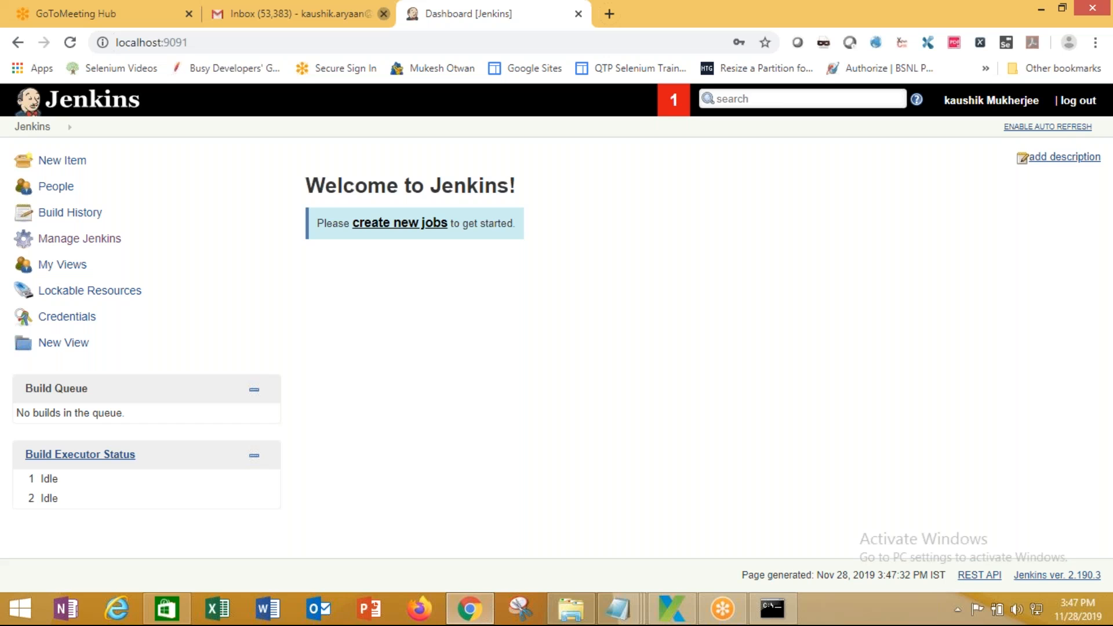
Follow Manage Jenkins' Correct link, run Check now for plugin updates, and return to Manage Jenkins
left_click(84, 246)
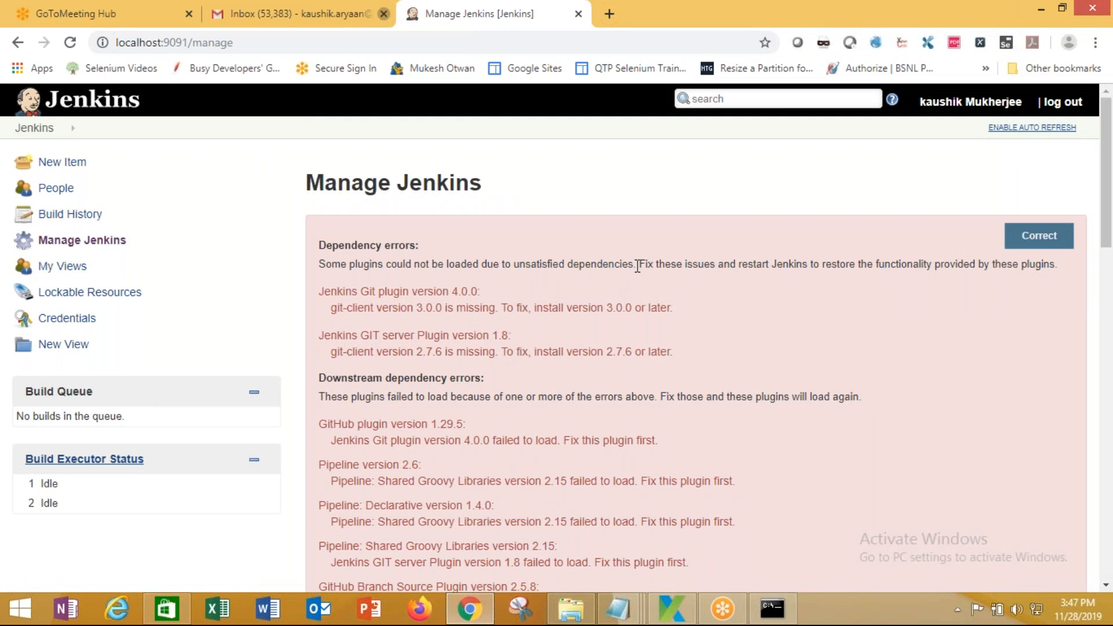
left_click(1028, 242)
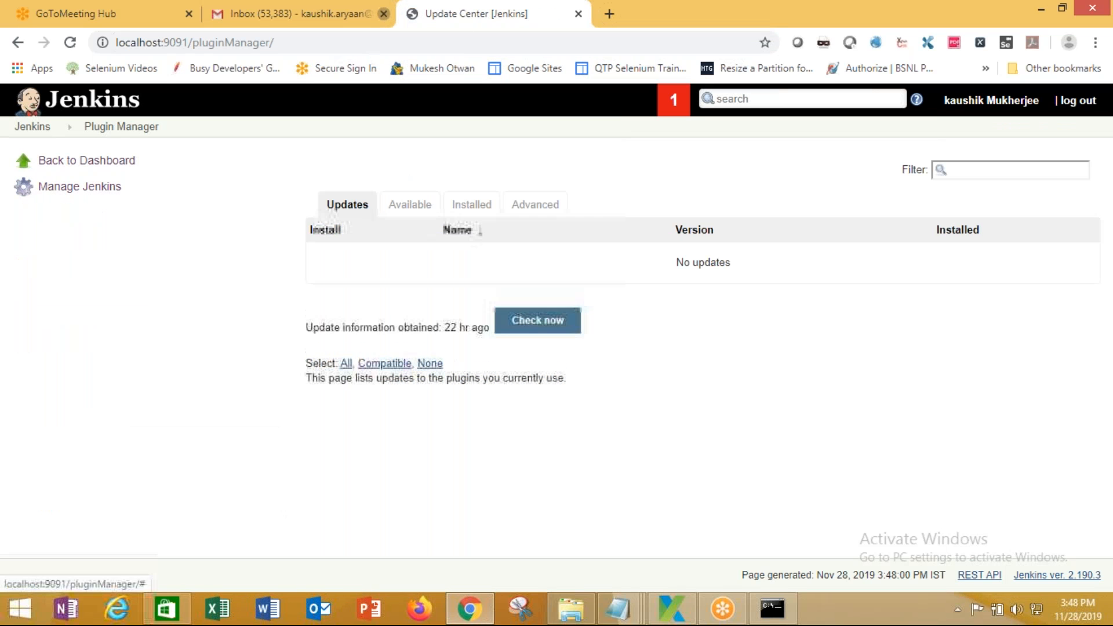
left_click(548, 320)
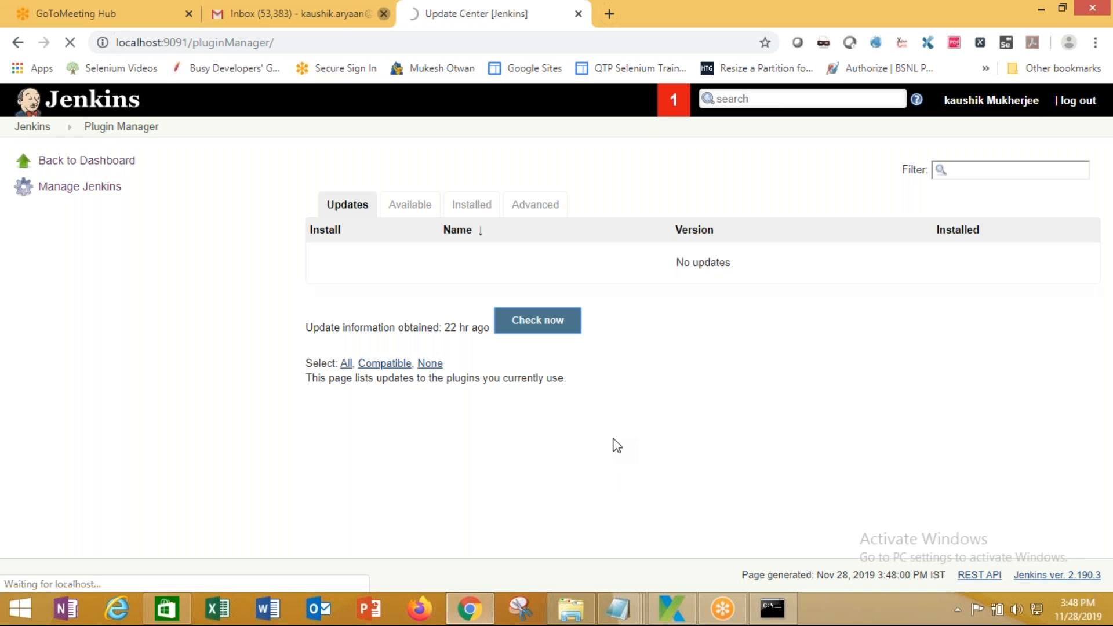
left_click(58, 187)
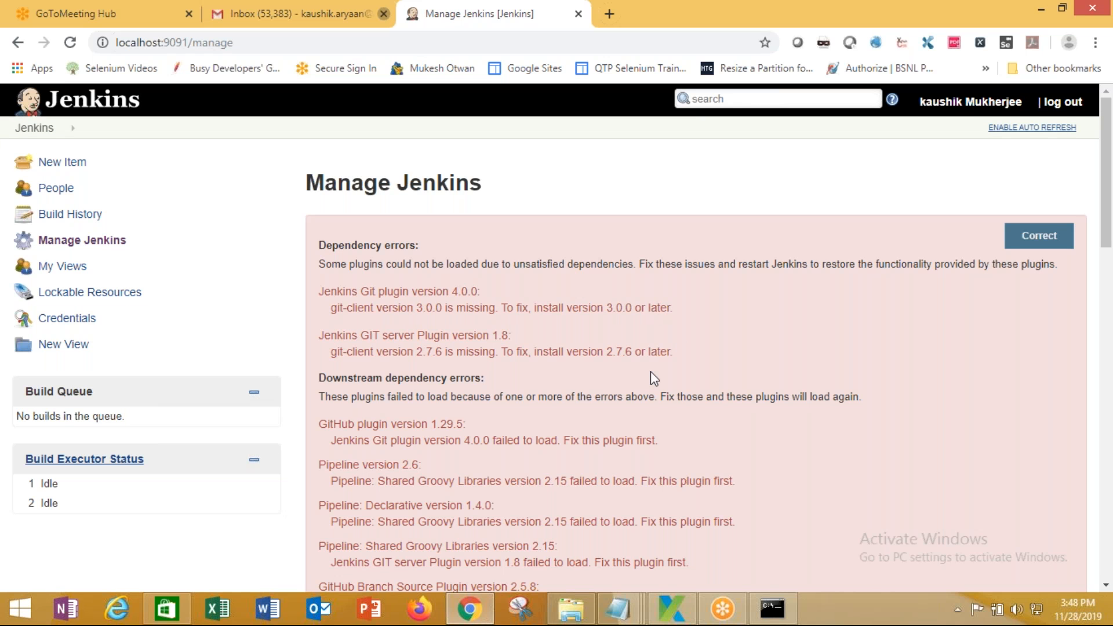
Scroll through the Manage Jenkins options, then open Manage Plugins
scroll(651, 372, "down", 3)
scroll(654, 378, "down", 4)
scroll(654, 379, "up", 3)
scroll(654, 372, "down", 6)
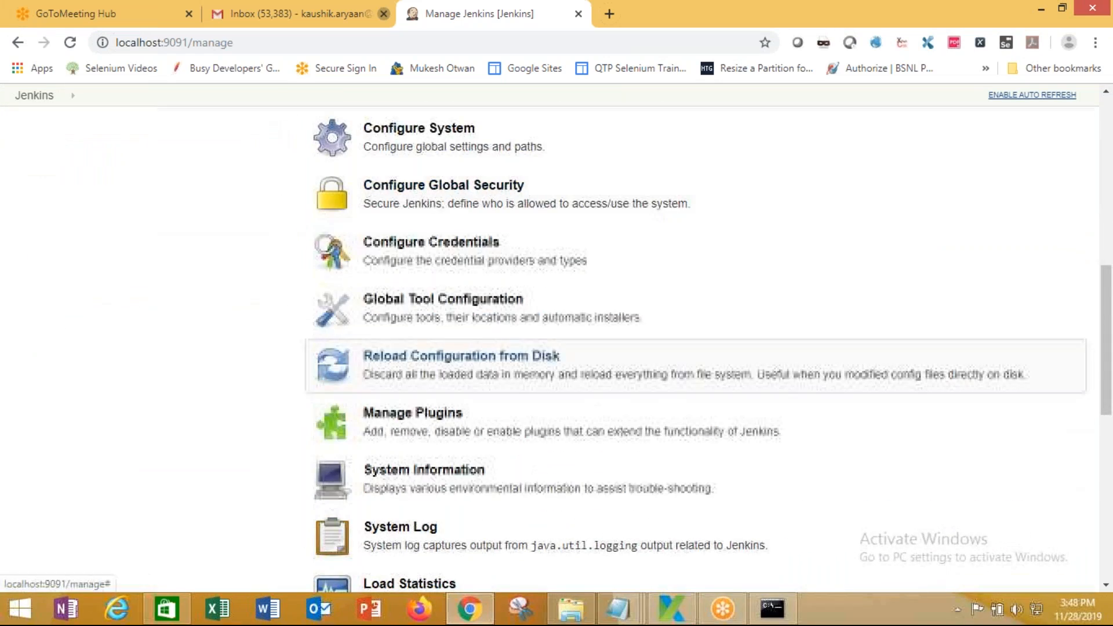
scroll(654, 383, "down", 2)
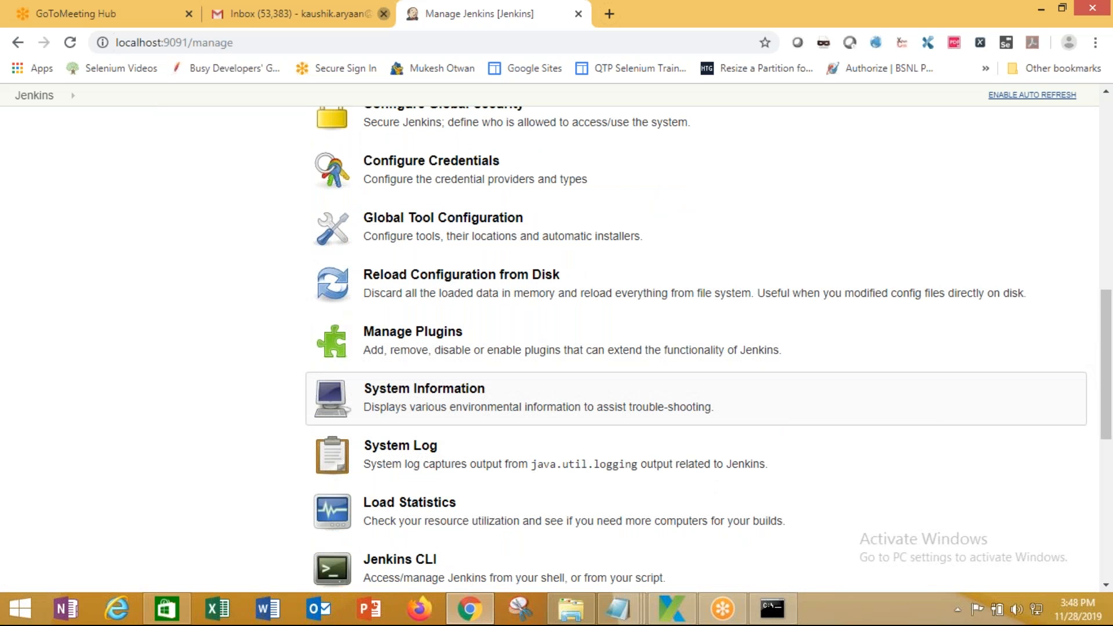
scroll(654, 400, "up", 1)
scroll(654, 400, "up", 1)
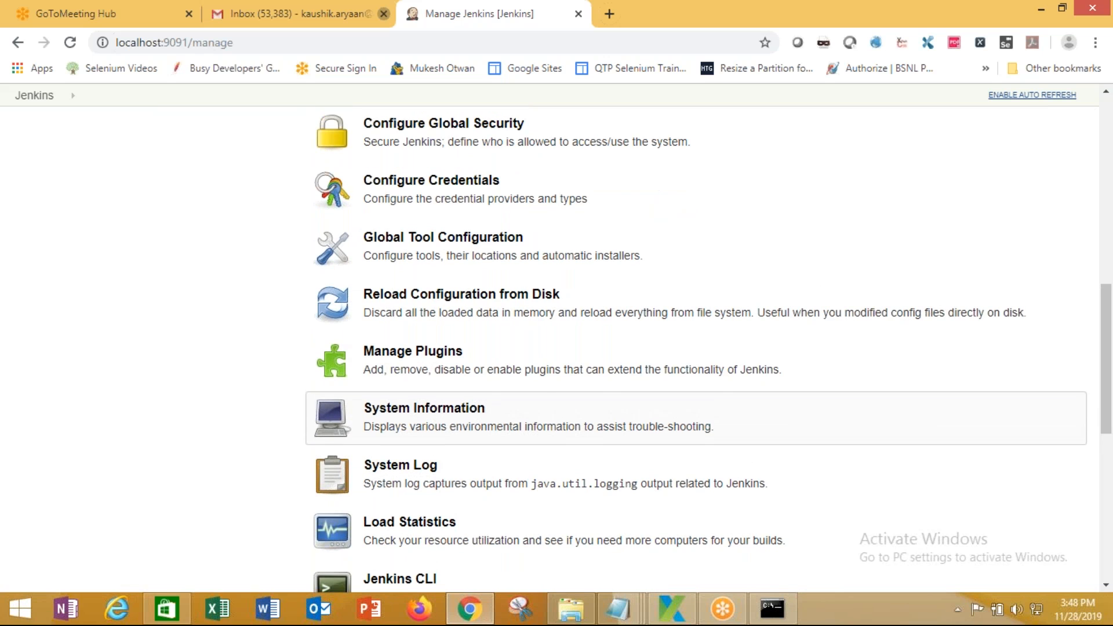
scroll(654, 400, "up", 10)
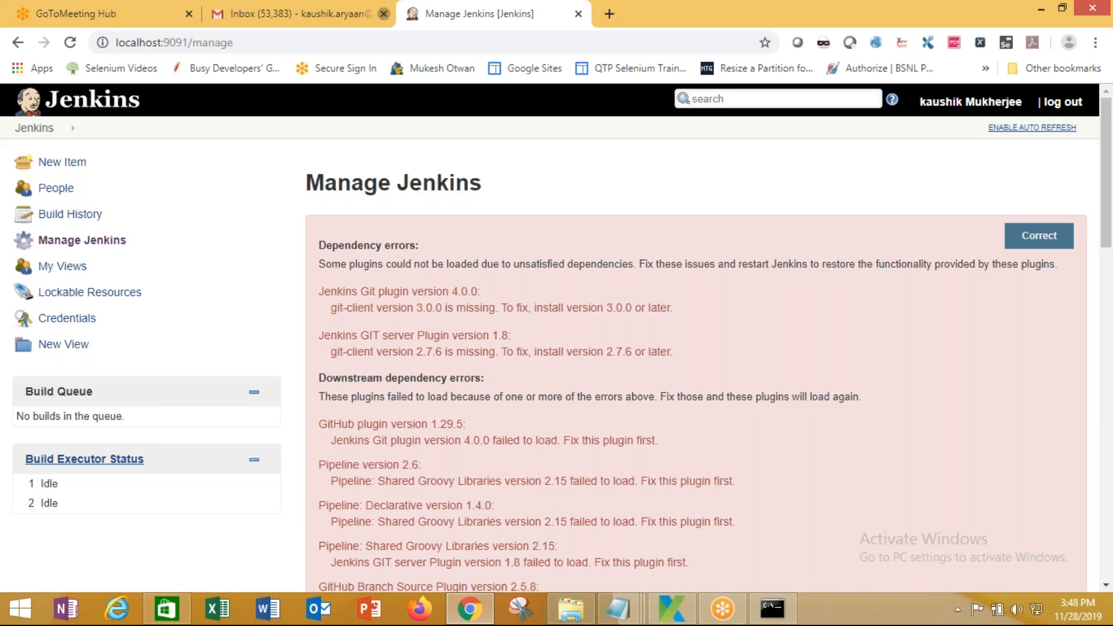
scroll(654, 371, "down", 10)
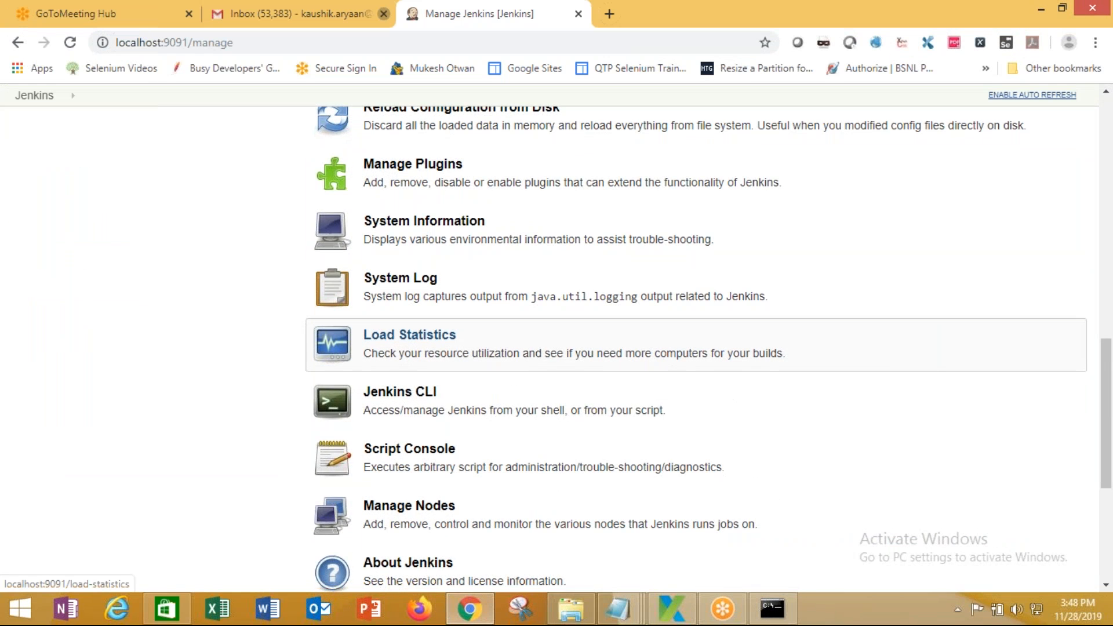
scroll(655, 377, "down", 5)
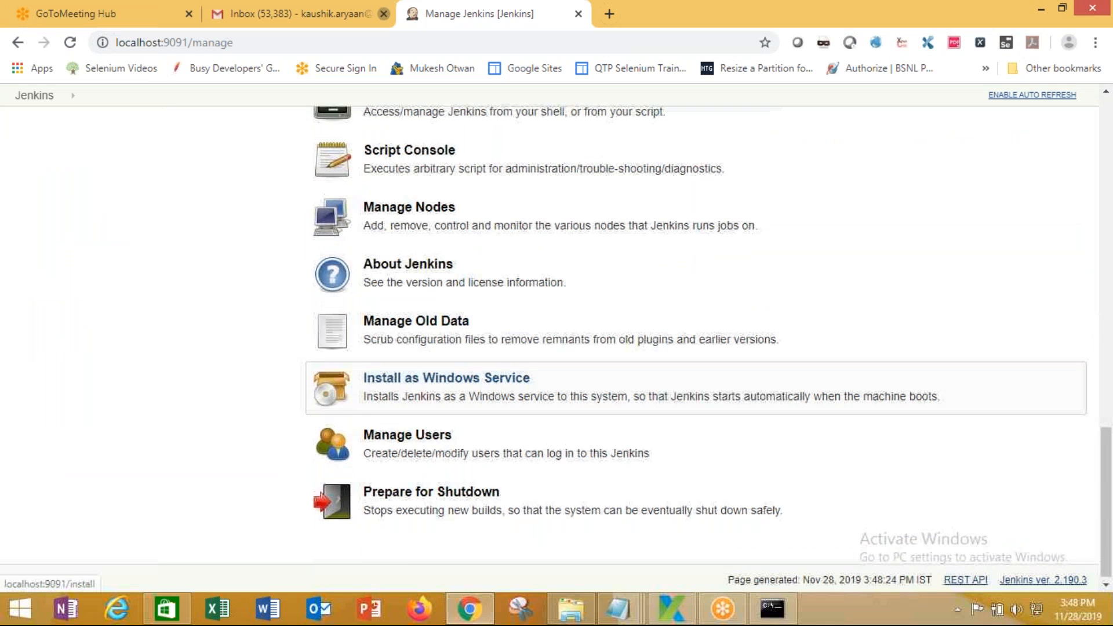
scroll(649, 380, "up", 8)
left_click(650, 380)
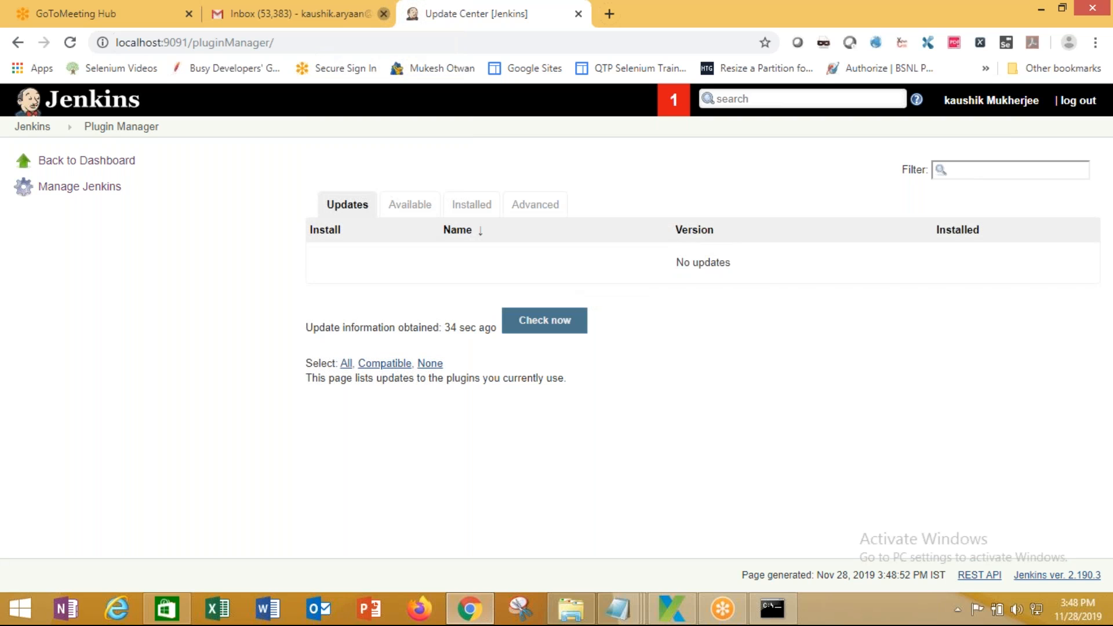
Start filtering plugins with 'gi', then select 'Git' in the Manage Jenkins dependency error
left_click(974, 170)
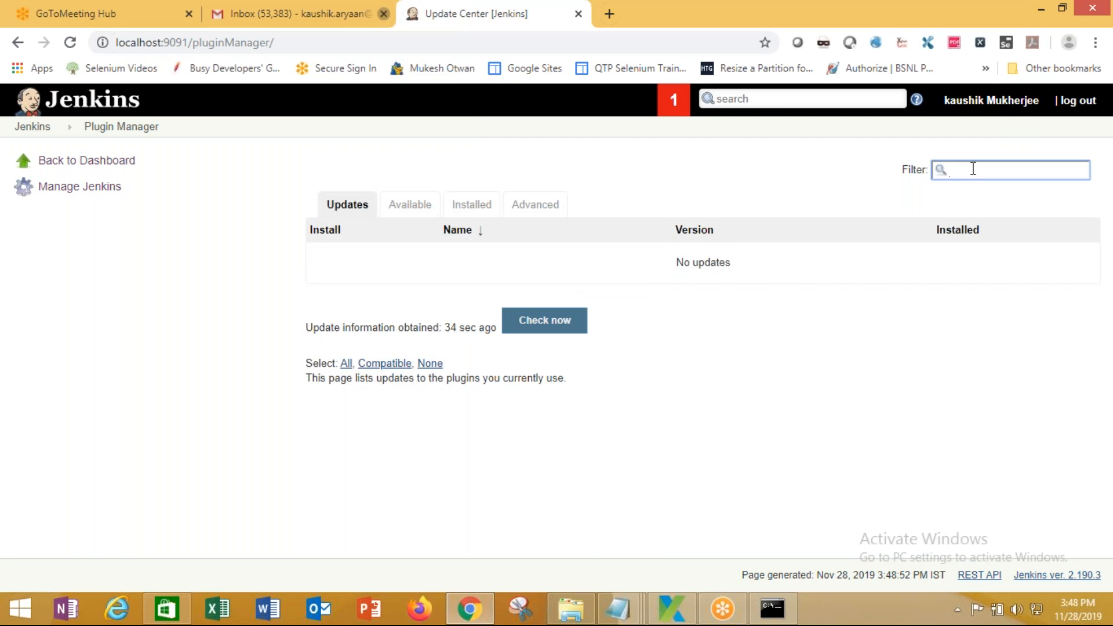
type("git")
left_click(93, 189)
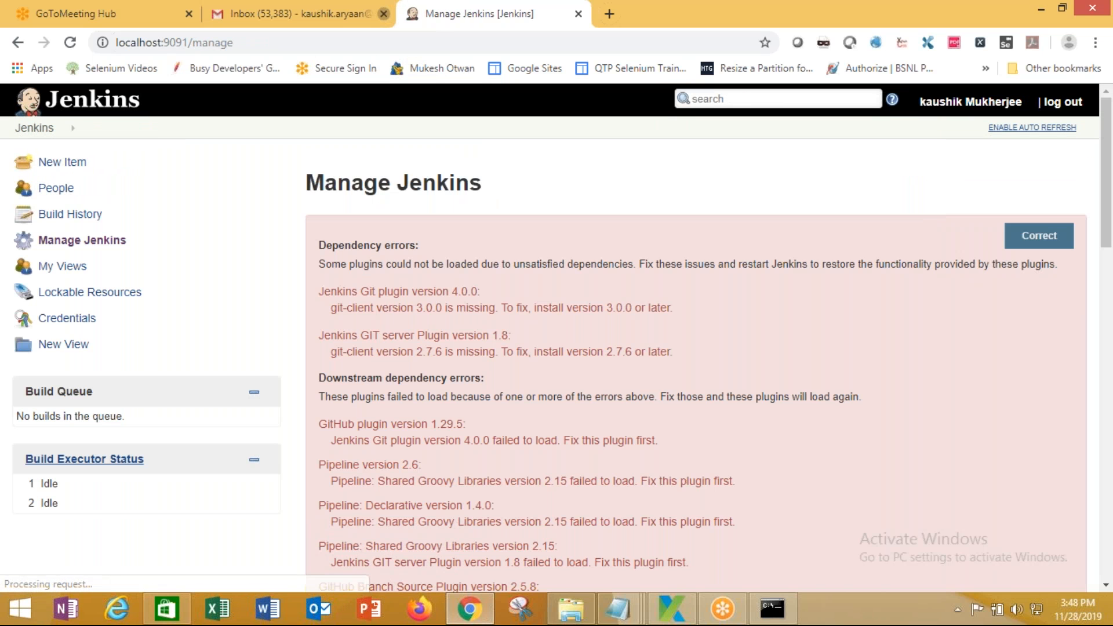
double_click(362, 291)
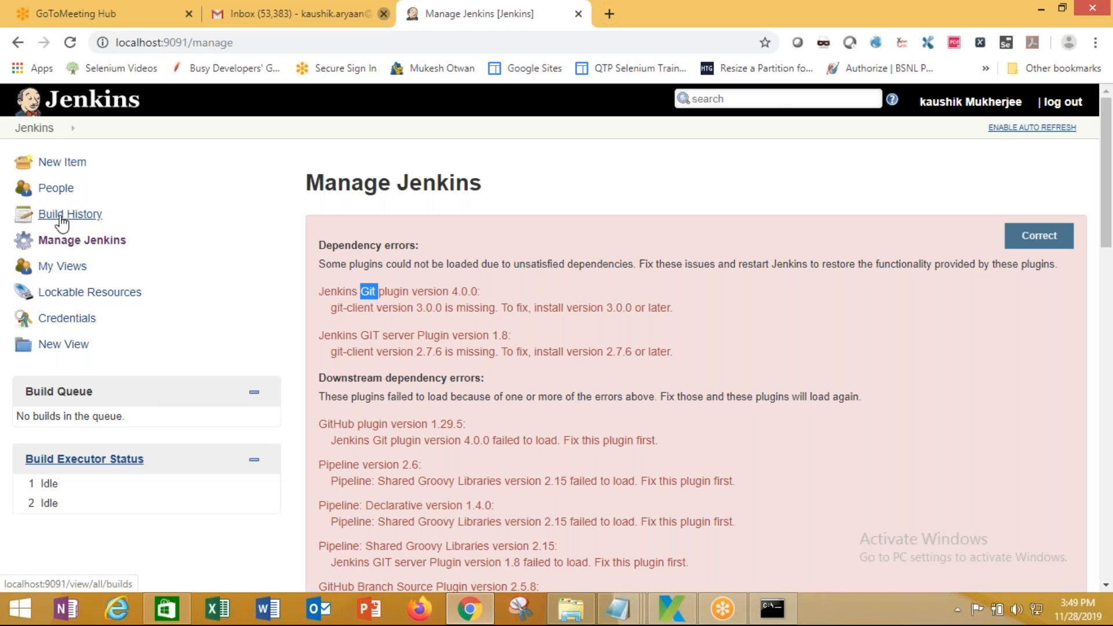
Filter the plugin manager for 'Git', run Check now, and return to Manage Jenkins
left_click(1038, 236)
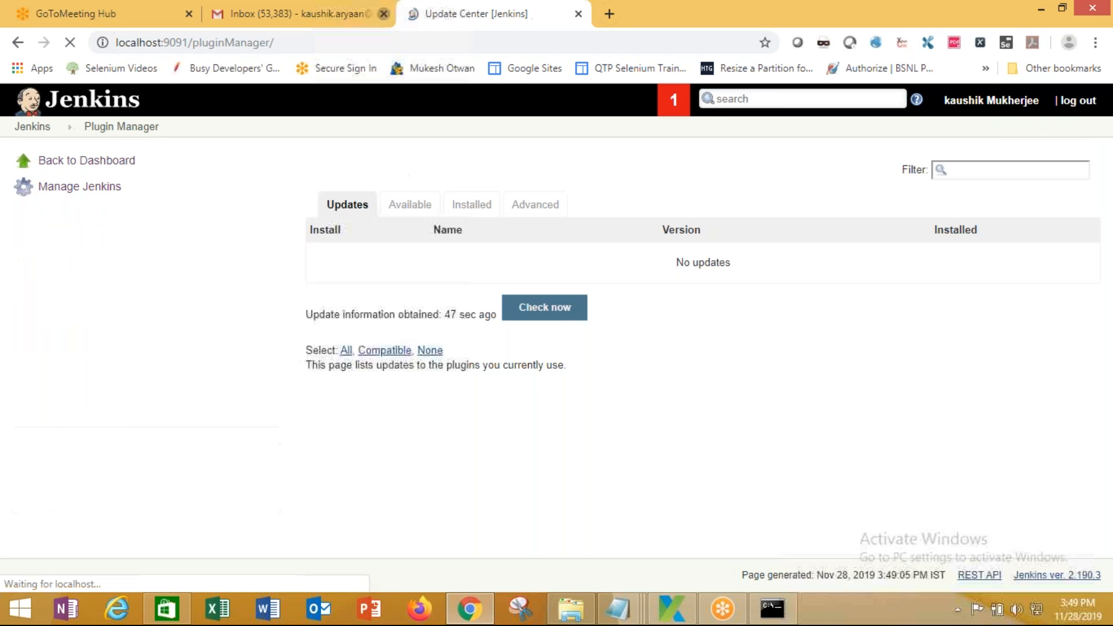
left_click(993, 172)
type("Git")
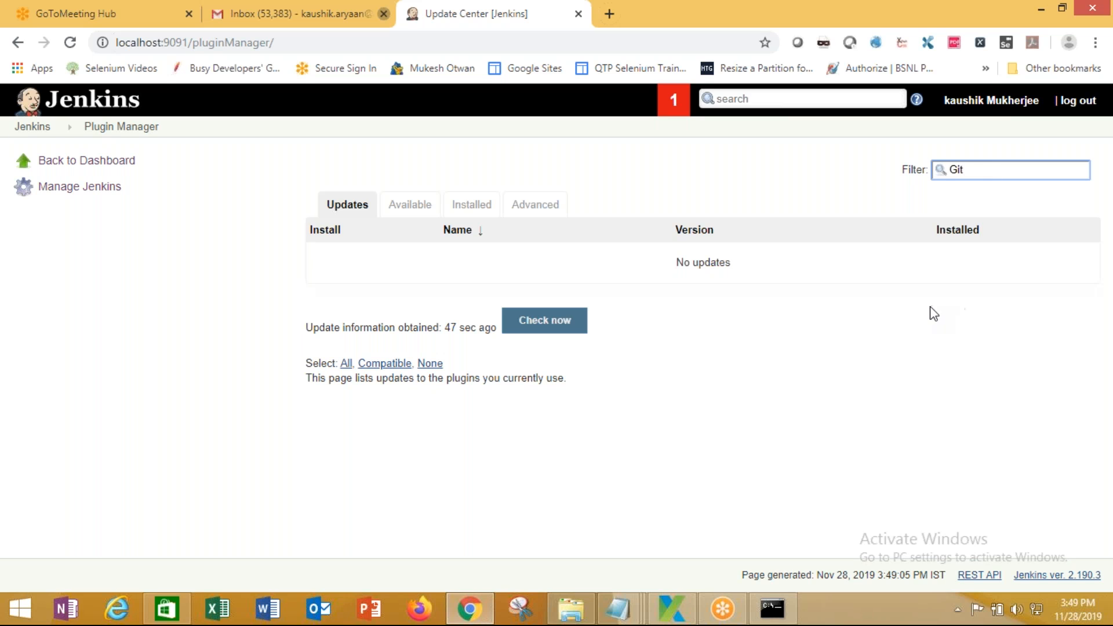
left_click(543, 328)
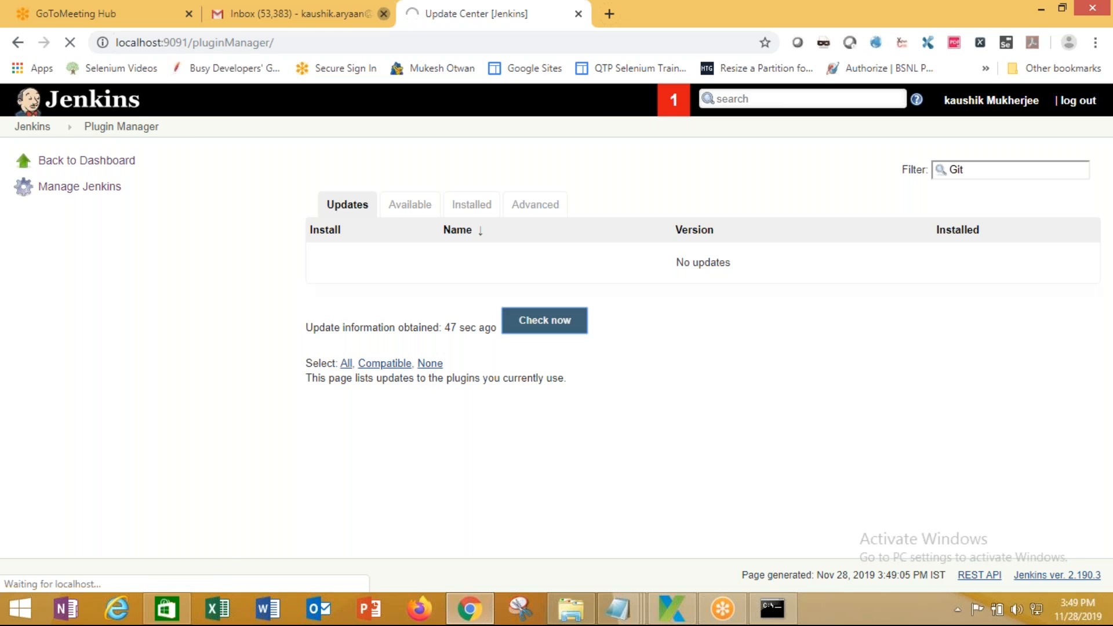
left_click(82, 188)
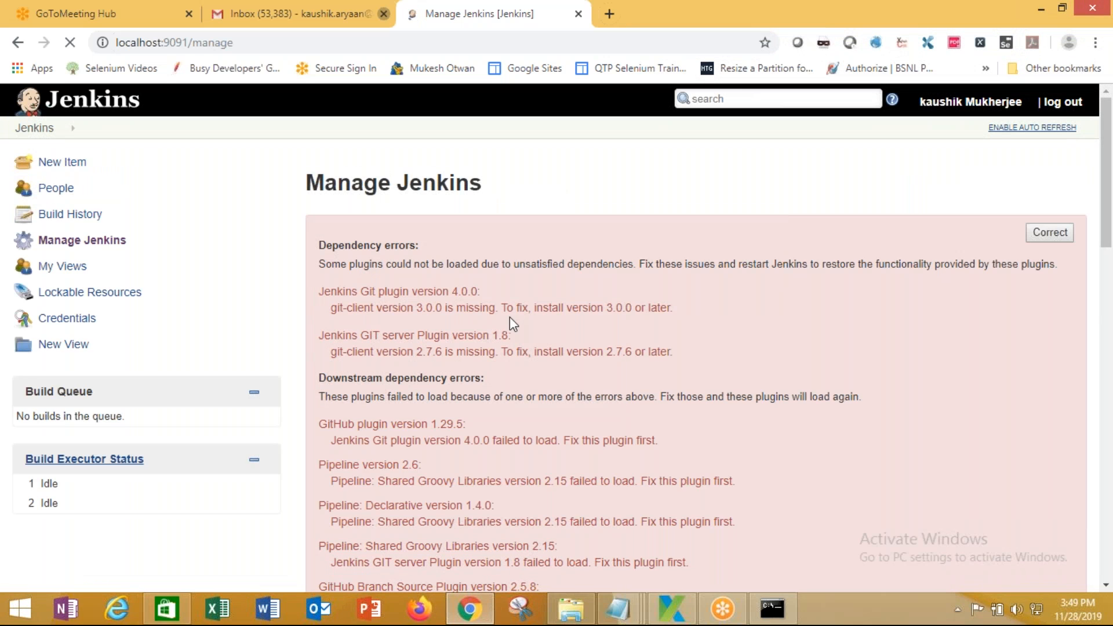
Open Manage Plugins, filter for 'Katalon Studio', run Check now, and select the Available tab
scroll(510, 317, "down", 5)
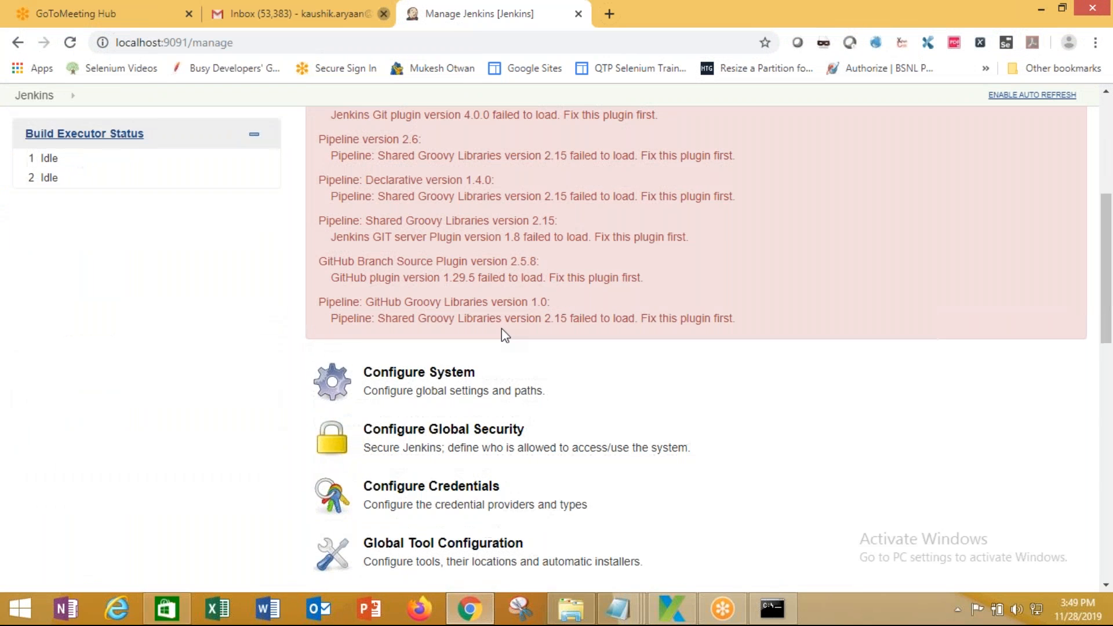
scroll(502, 328, "down", 4)
left_click(464, 414)
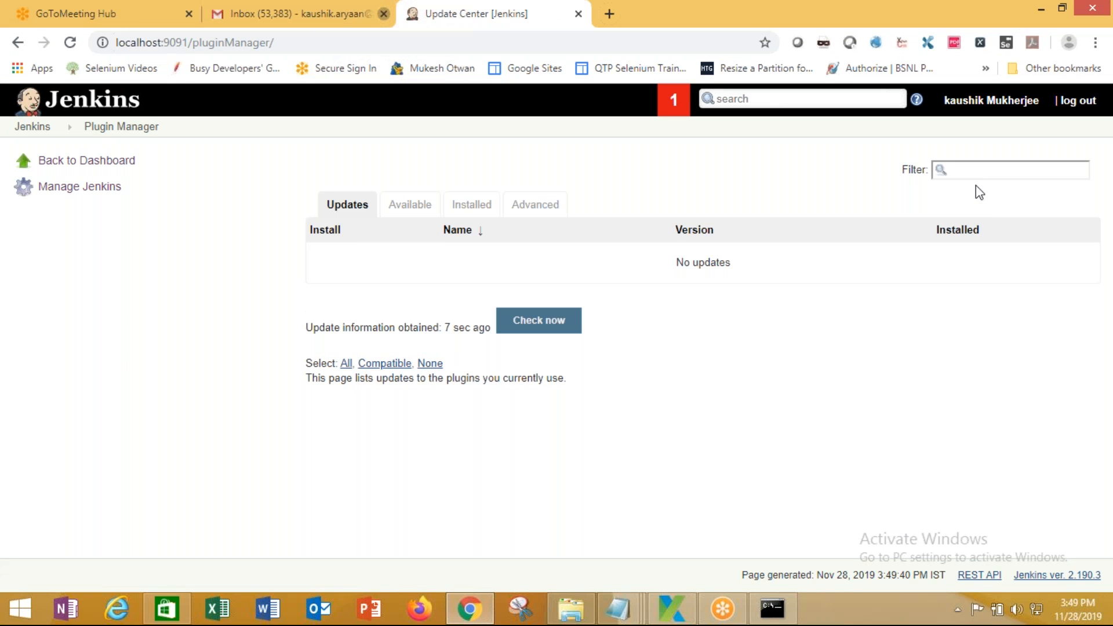
left_click(983, 166)
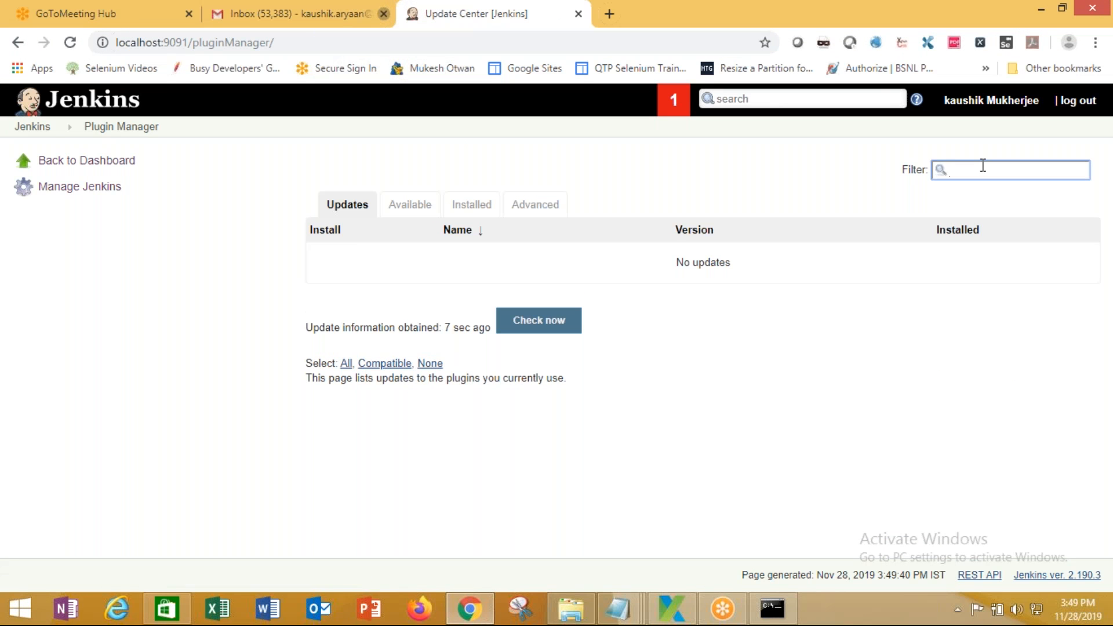
type("Katalon Studio")
left_click(556, 321)
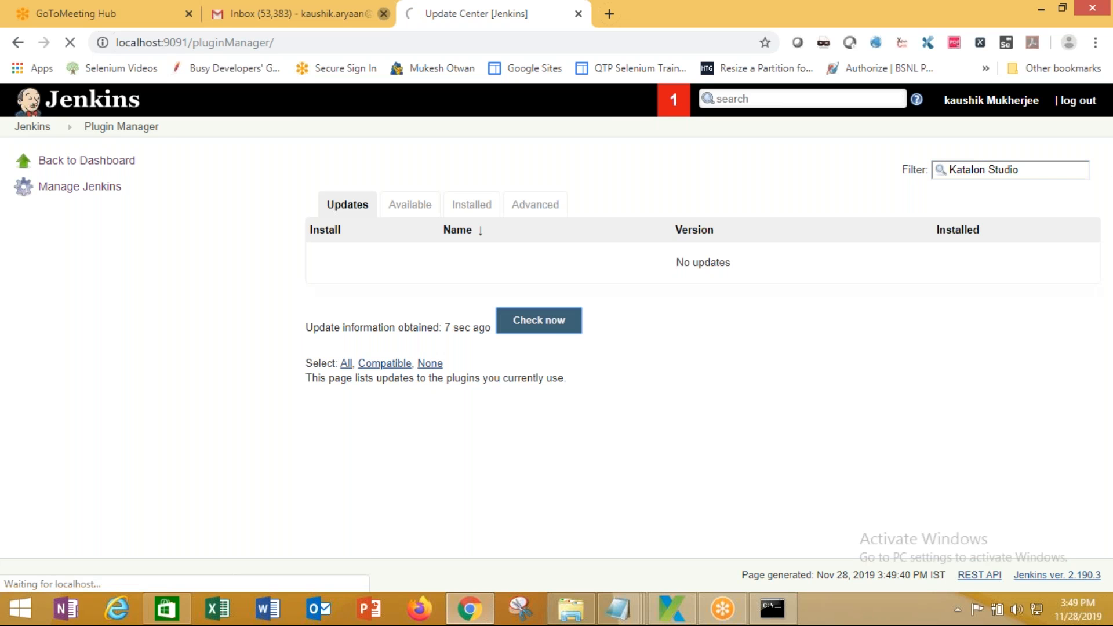
left_click(411, 209)
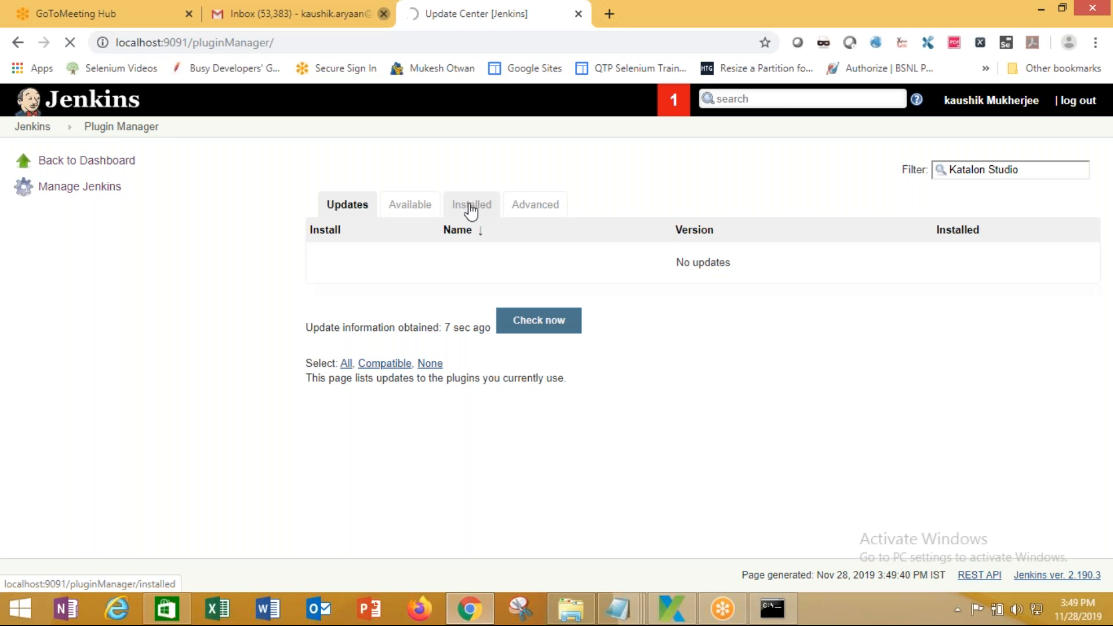
Switch to the Installed tab and scroll its plugins from Ant Plugin 1.10 to Workspace Cleanup Plugin
left_click(419, 208)
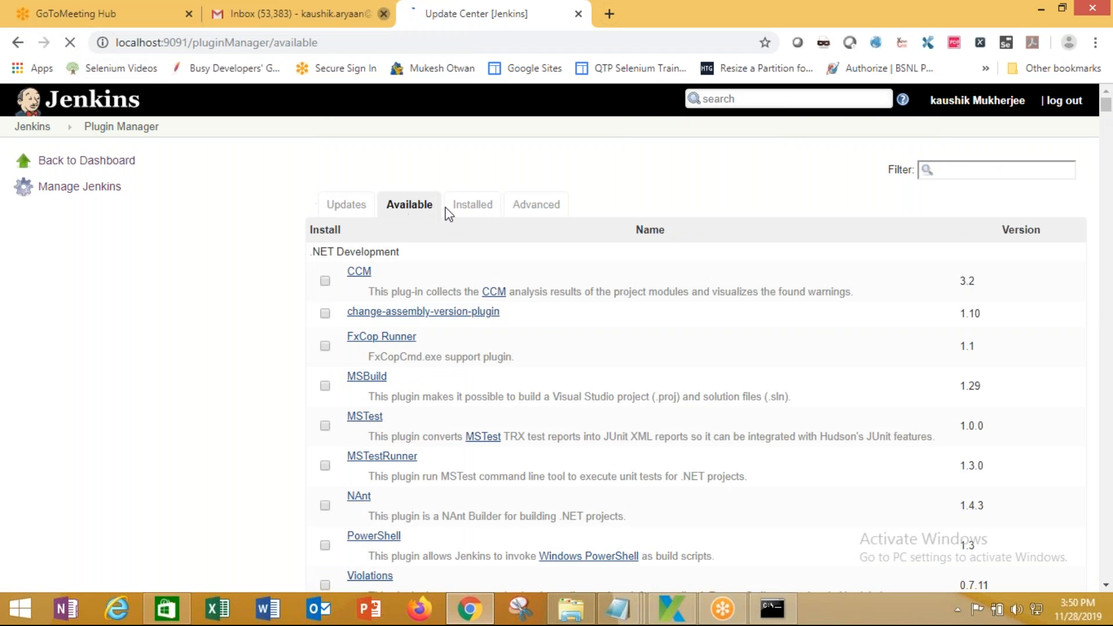
left_click(481, 212)
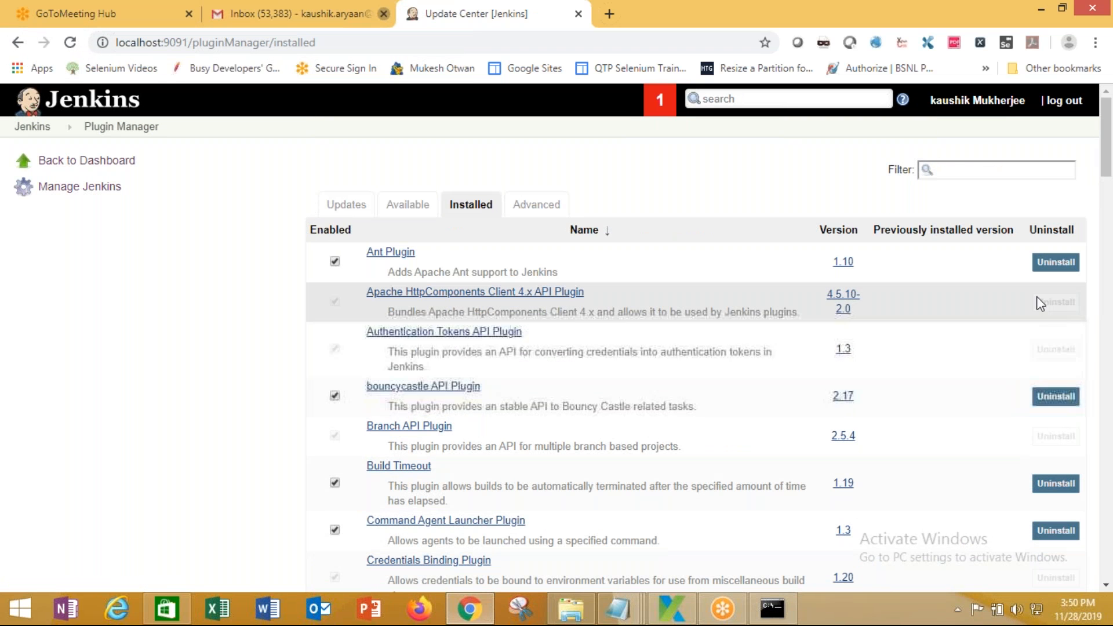
scroll(676, 397, "down", 4)
scroll(676, 382, "down", 2)
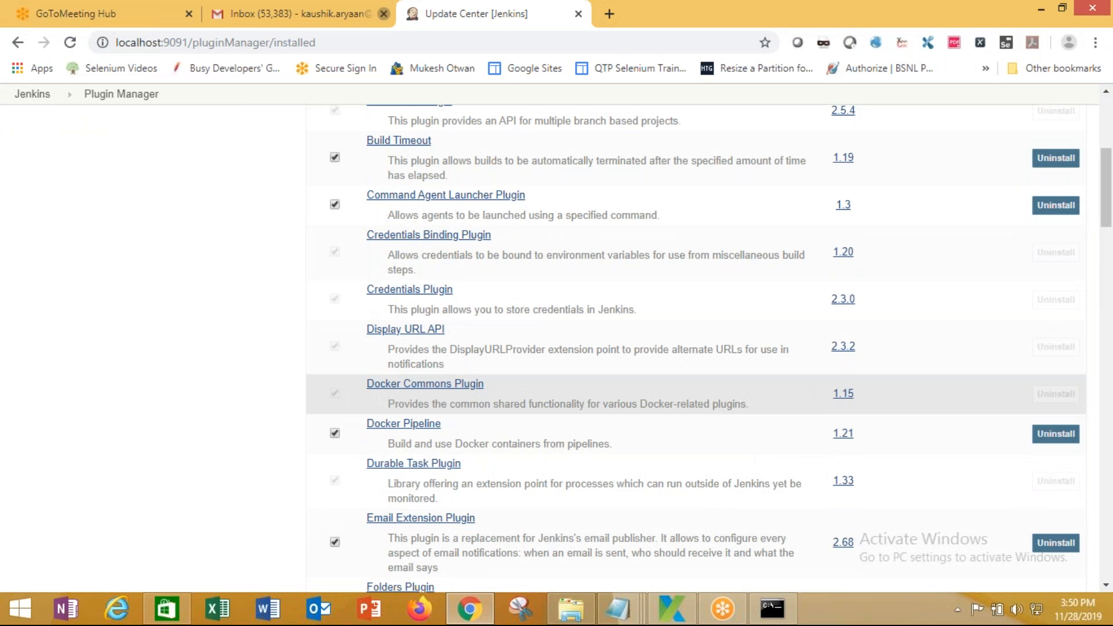
scroll(676, 383, "down", 5)
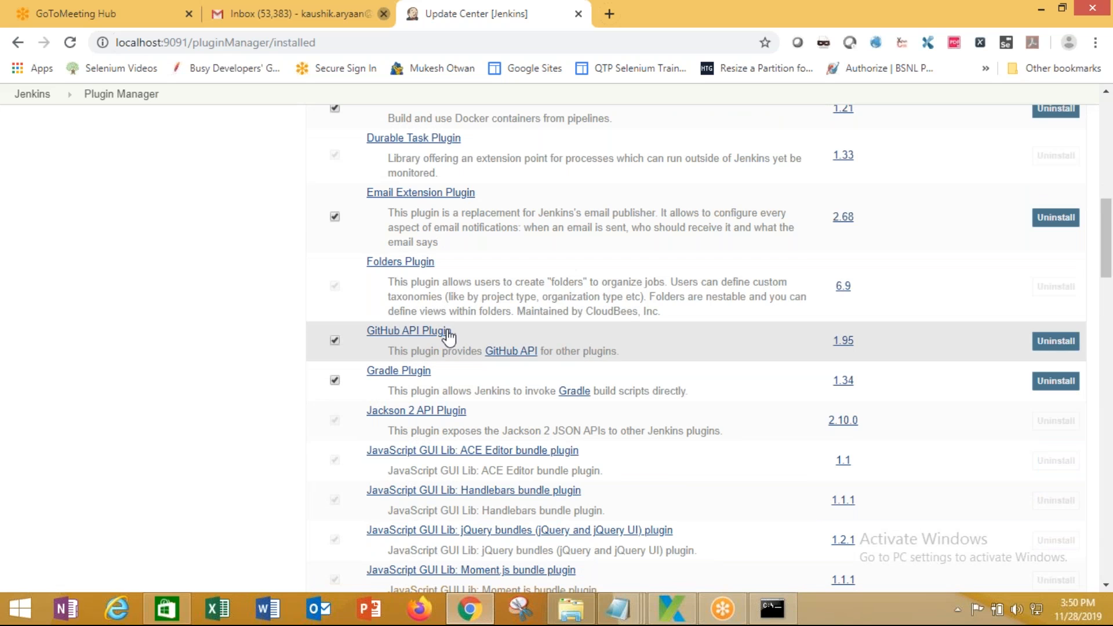
scroll(677, 340, "down", 20)
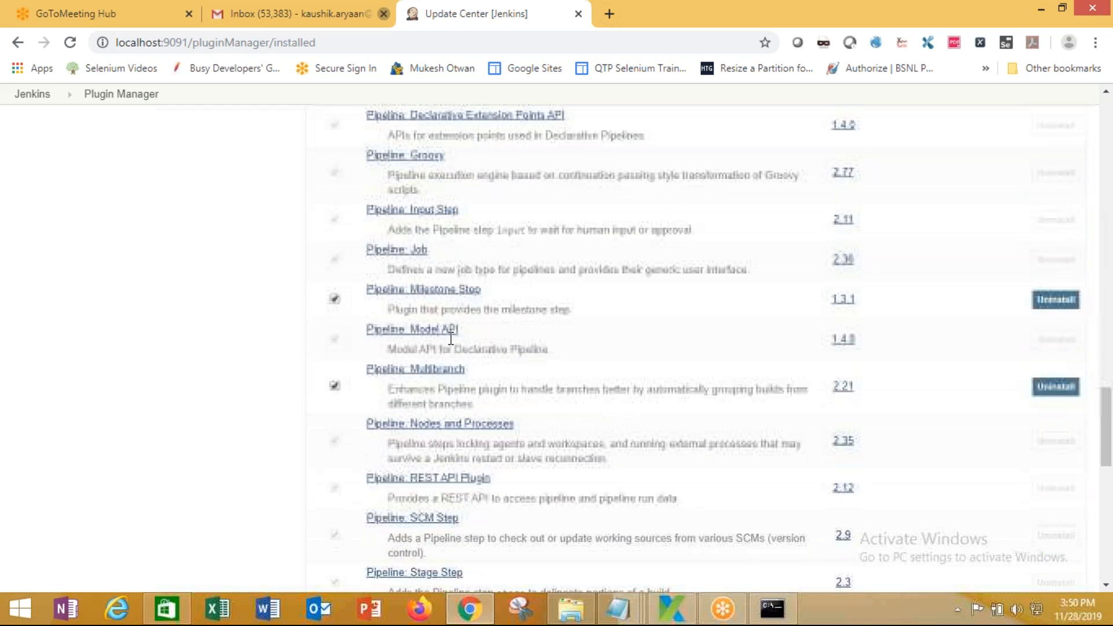
scroll(676, 340, "down", 1)
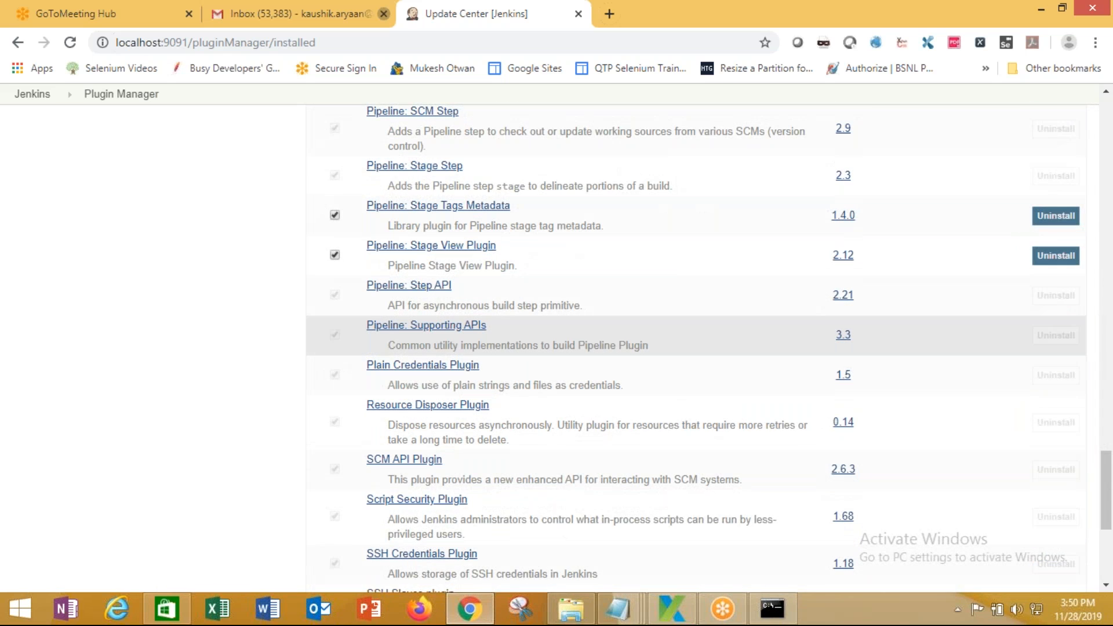
scroll(475, 303, "down", 4)
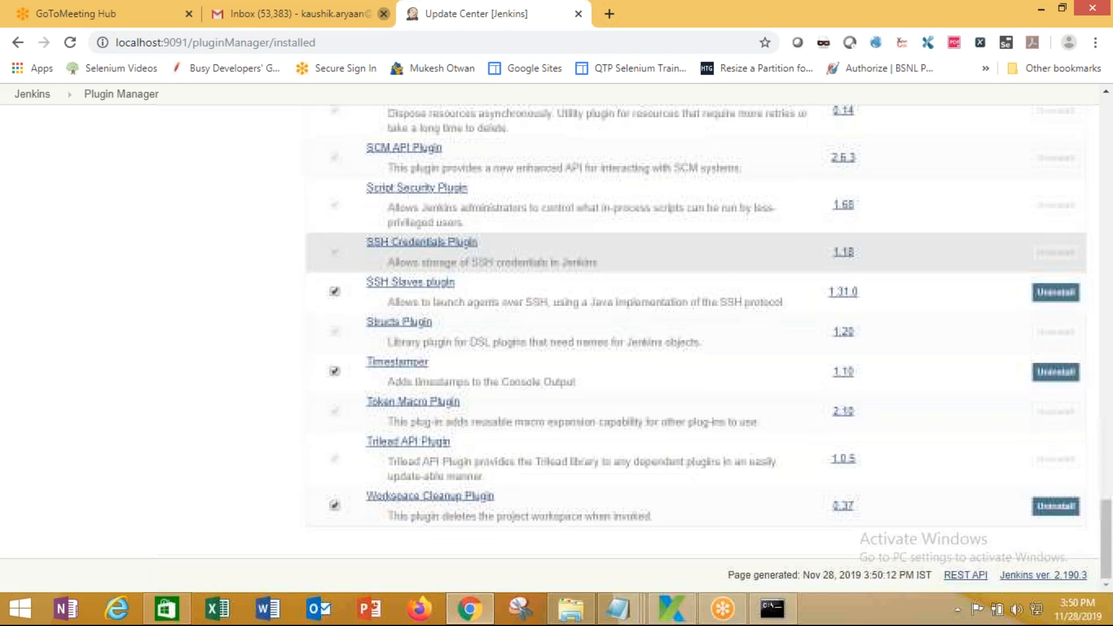
scroll(475, 303, "up", 6)
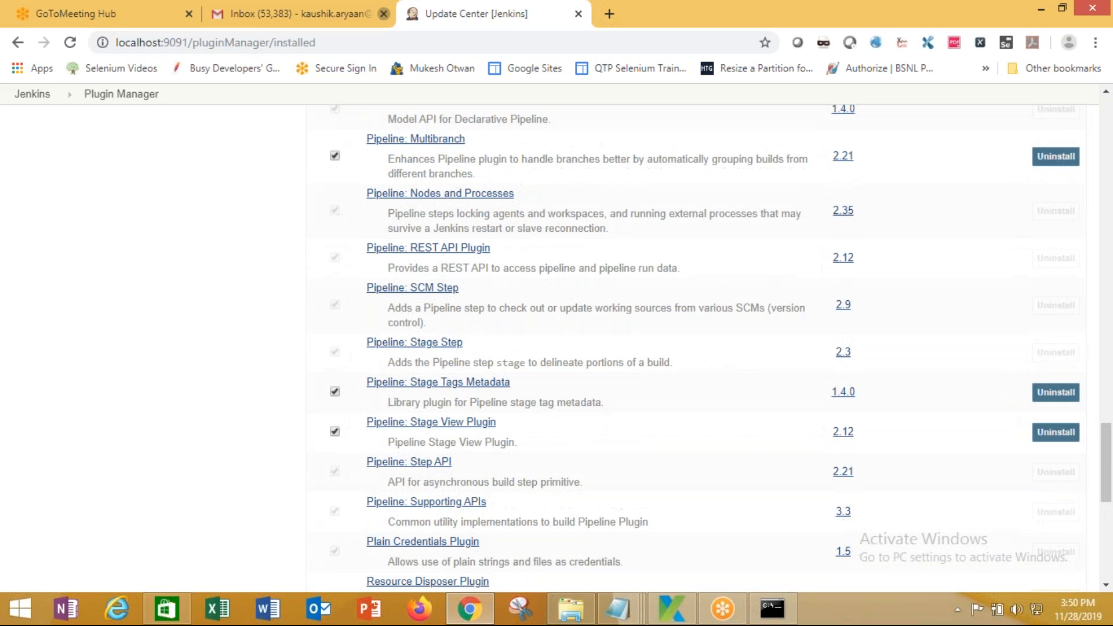
scroll(472, 315, "down", 6)
scroll(522, 261, "down", 2)
scroll(521, 261, "up", 15)
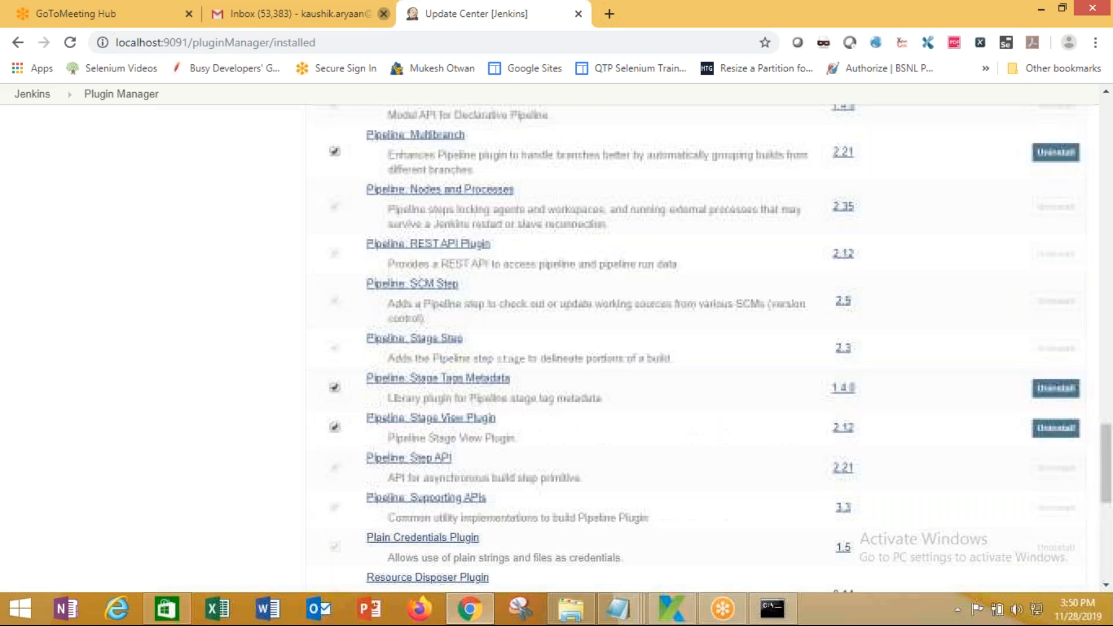
scroll(695, 337, "up", 10)
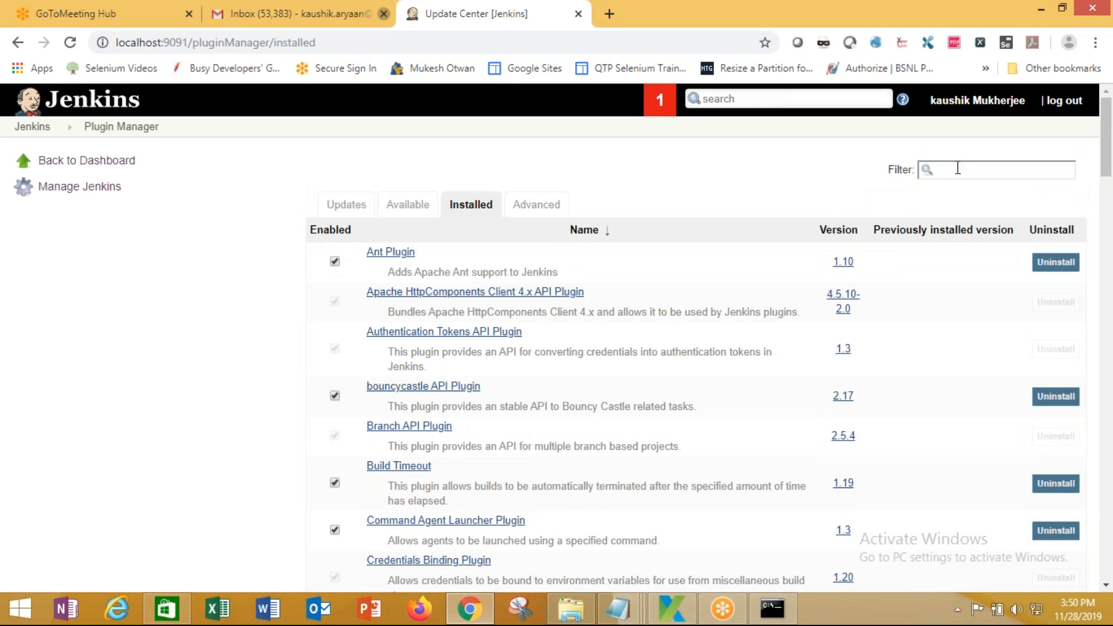
Filter the Available plugins for 'git' and choose 'Download now and install after restart'
left_click(406, 208)
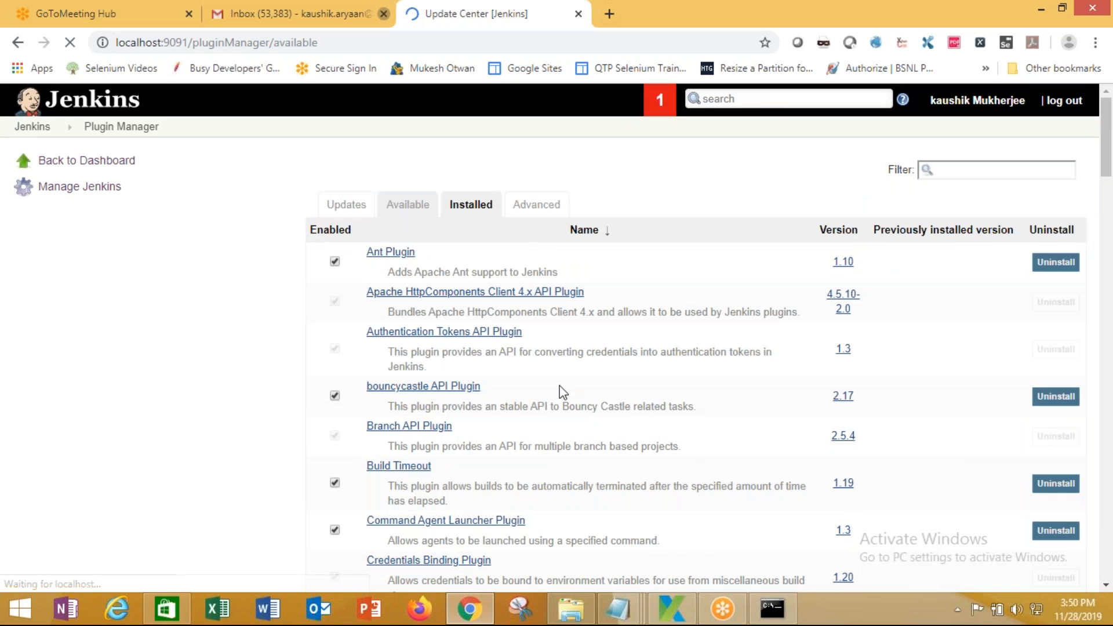
left_click(951, 171)
type("git")
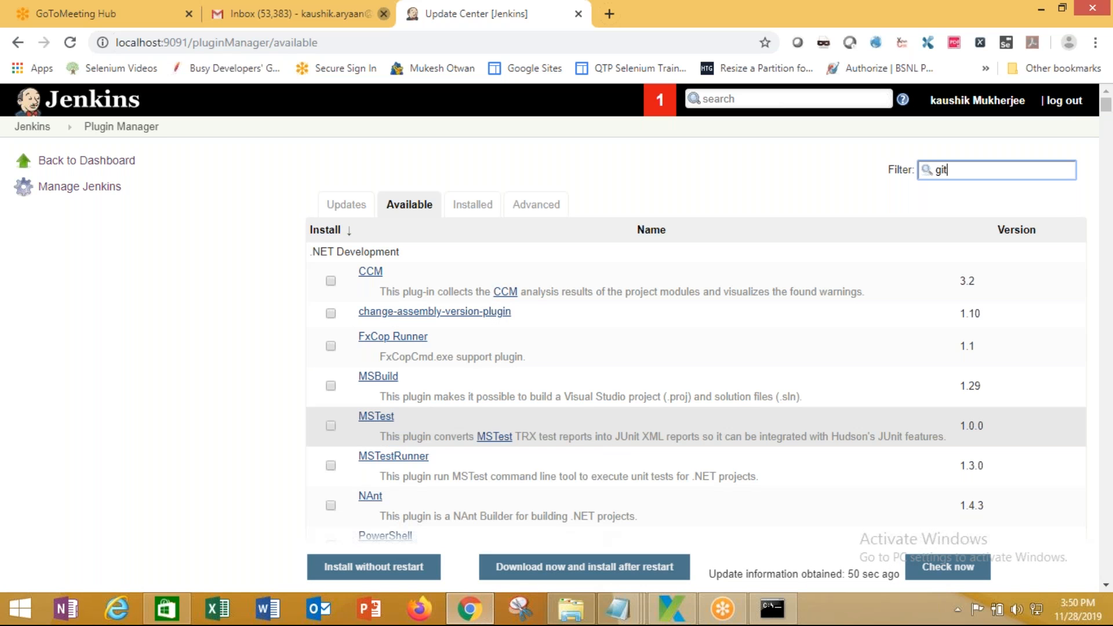
scroll(603, 428, "down", 5)
scroll(604, 433, "down", 9)
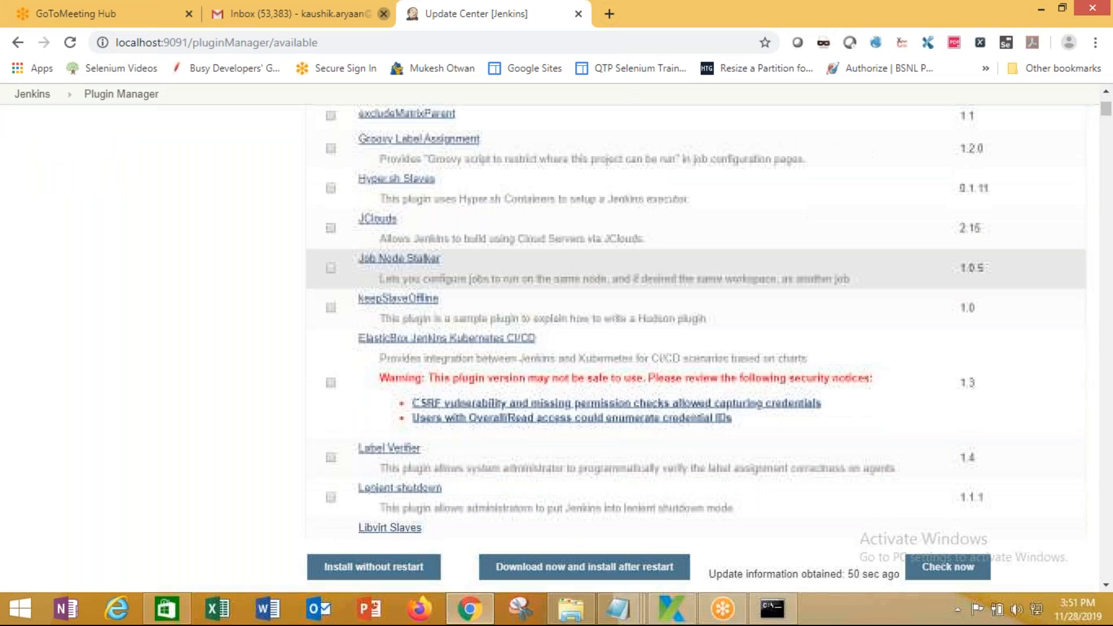
scroll(603, 429, "down", 1)
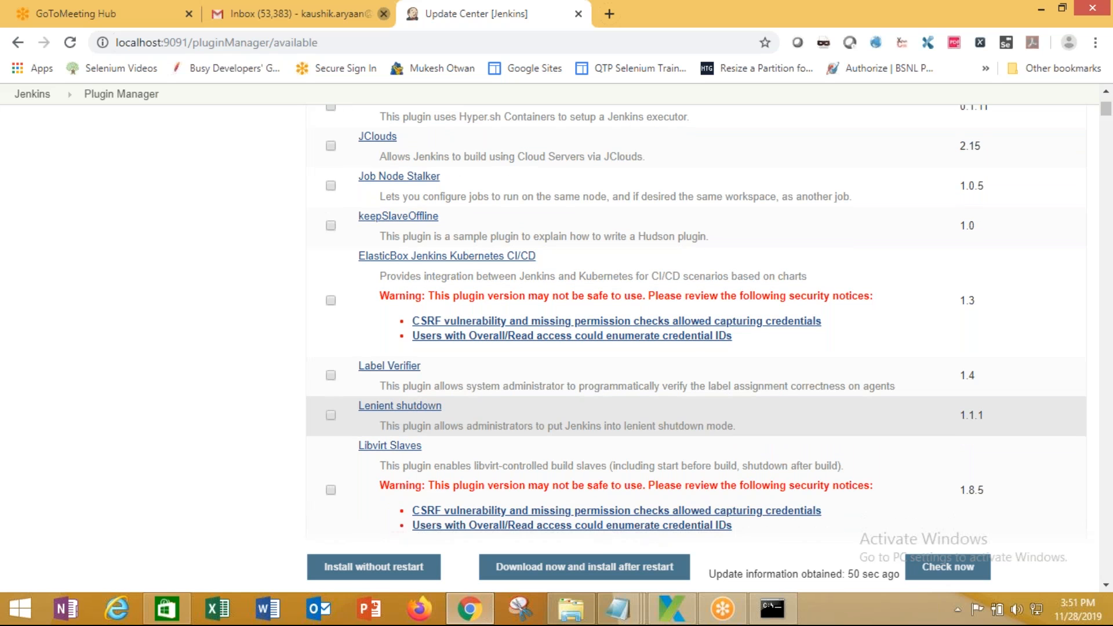
scroll(604, 354, "down", 2)
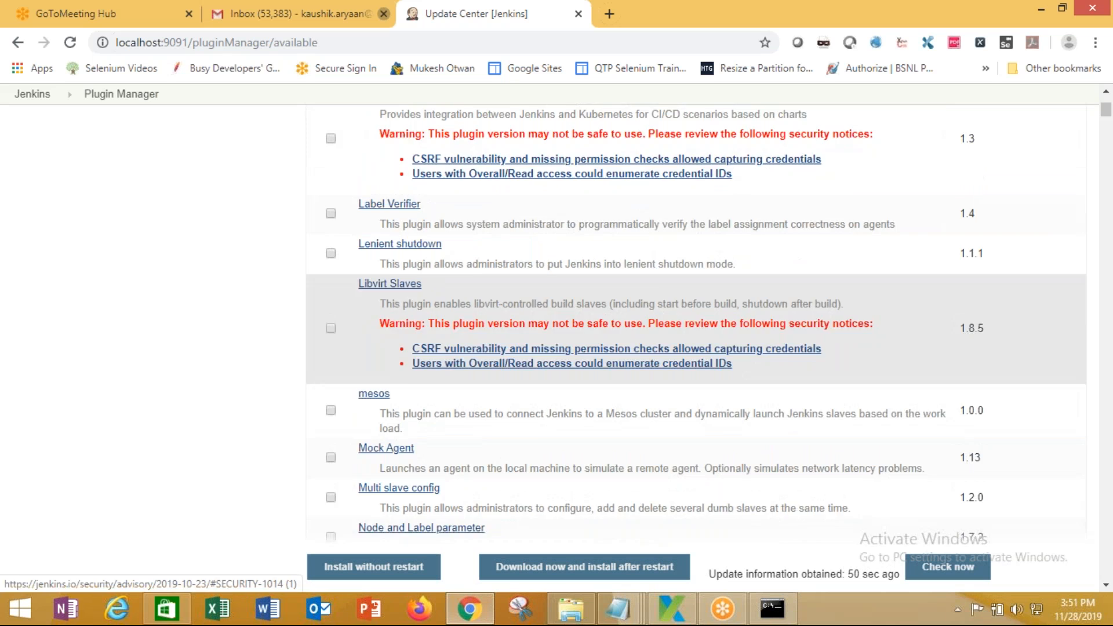
scroll(603, 371, "down", 3)
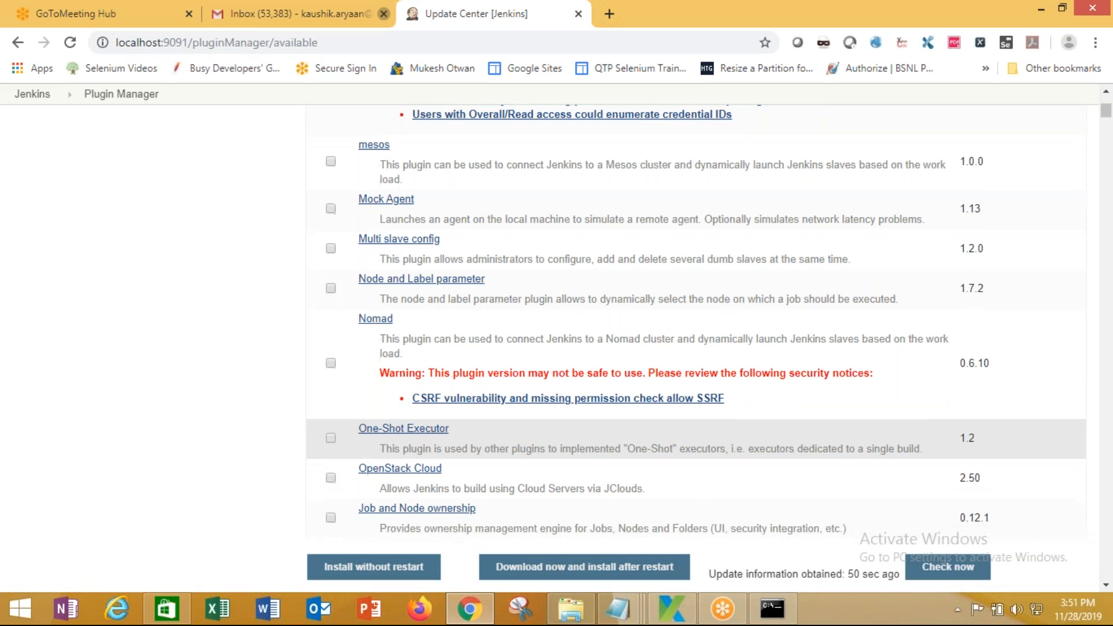
scroll(696, 324, "down", 4)
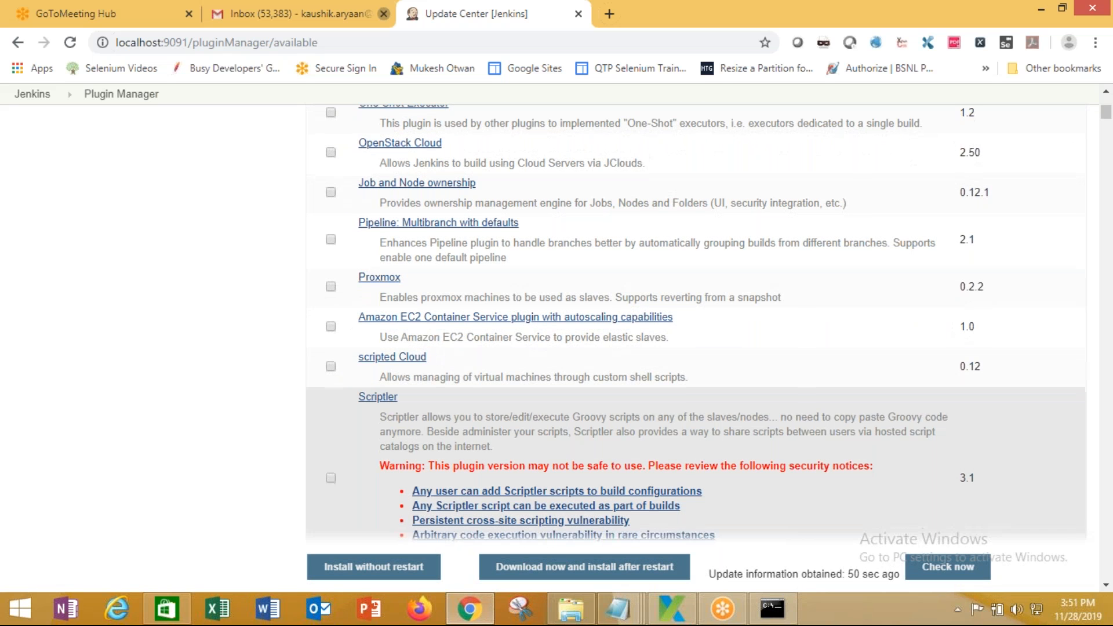
scroll(696, 452, "down", 5)
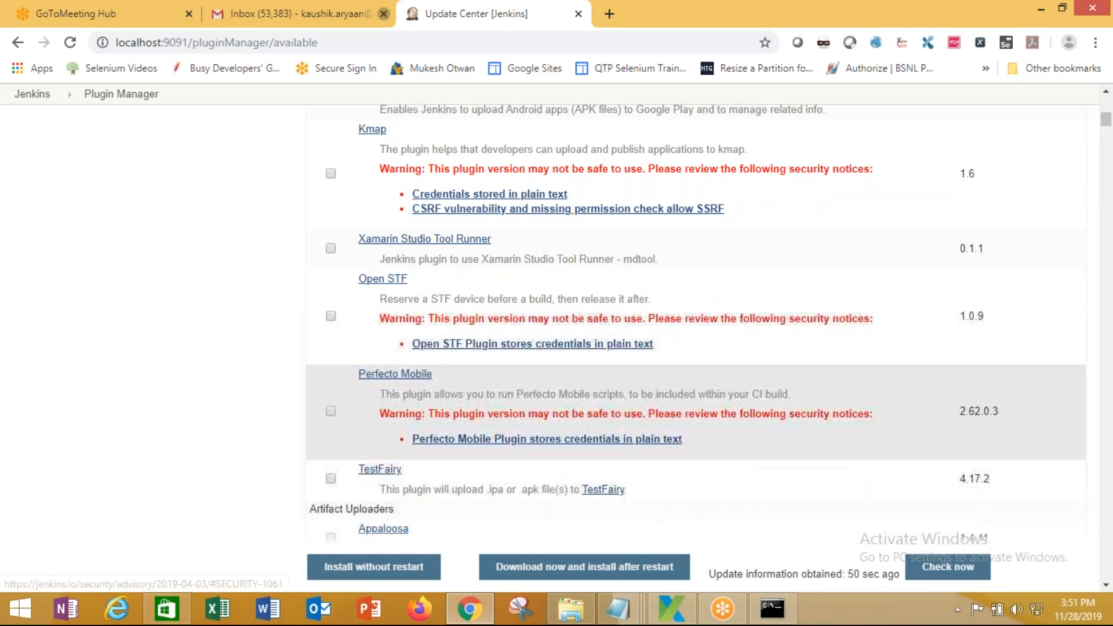
left_click(584, 566)
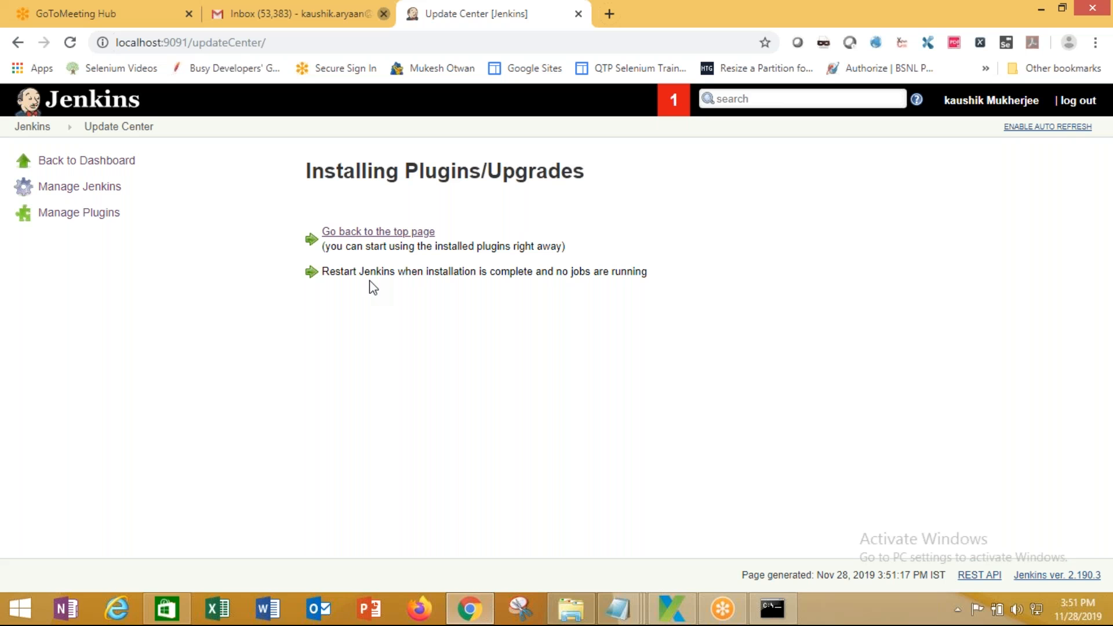
Show the plugin dependency errors and review the GIT server and GitHub plugin entries
left_click(683, 103)
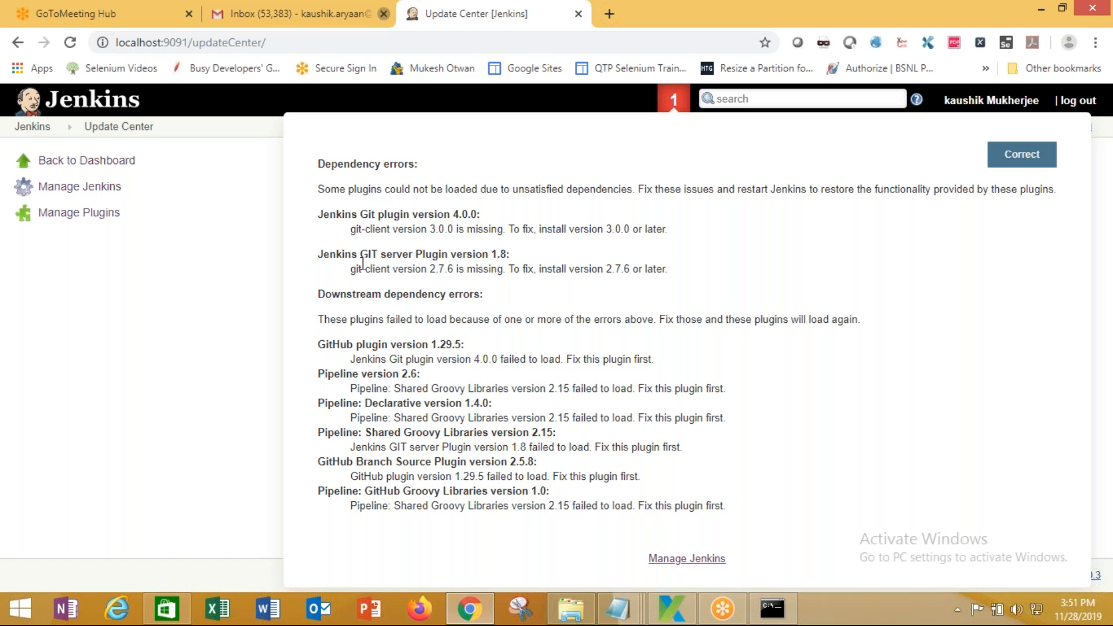
left_click_drag(360, 255, 386, 255)
left_click_drag(496, 272, 766, 527)
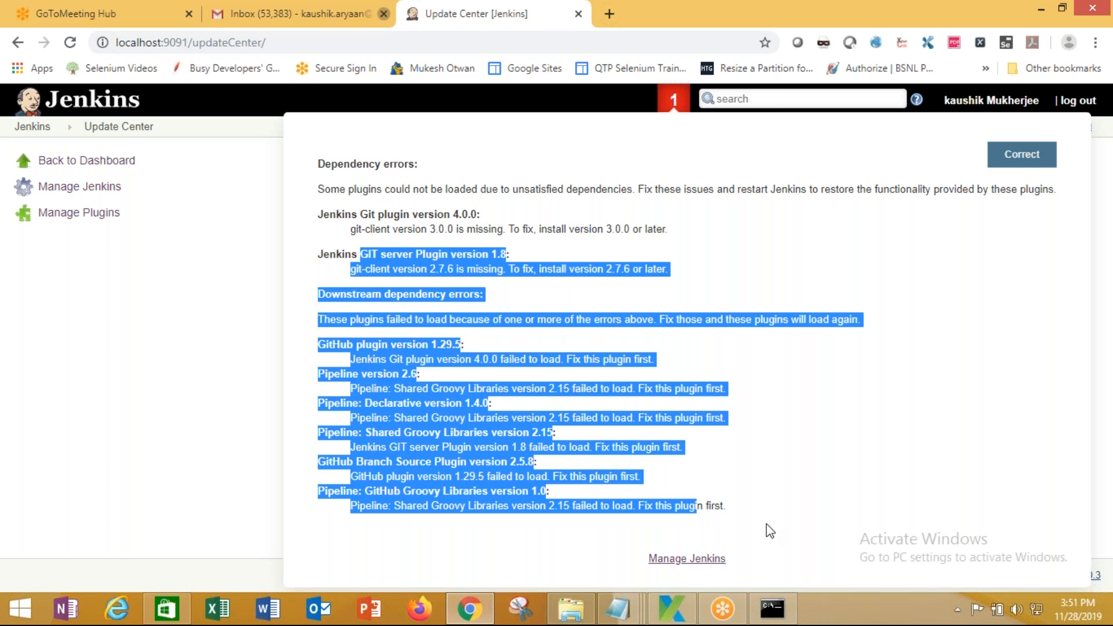
left_click(770, 527)
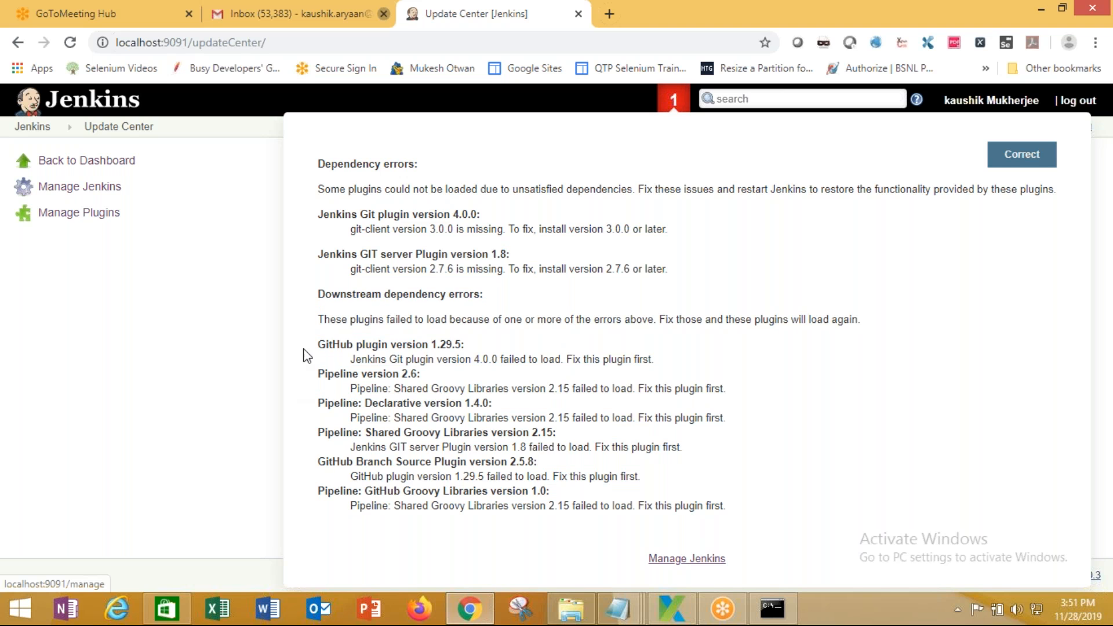
left_click_drag(432, 344, 318, 344)
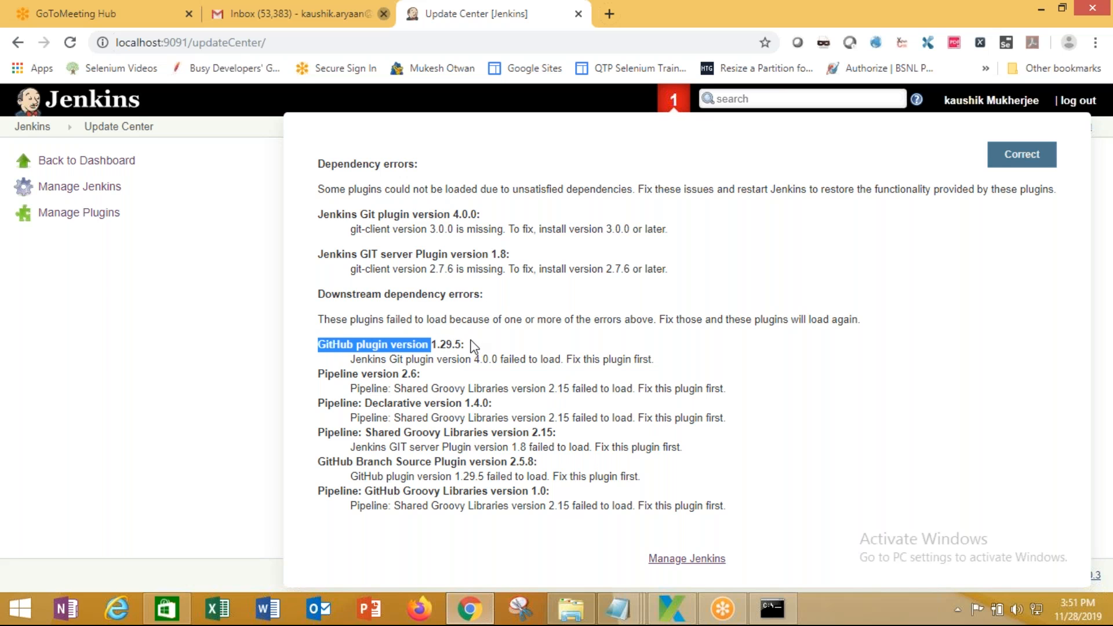
left_click_drag(451, 294, 422, 293)
left_click_drag(358, 319, 909, 323)
Note the missing git-client 3.0.0 and 2.7.6 requirements, then choose Correct to reach the Plugin Manager
left_click_drag(368, 215, 503, 214)
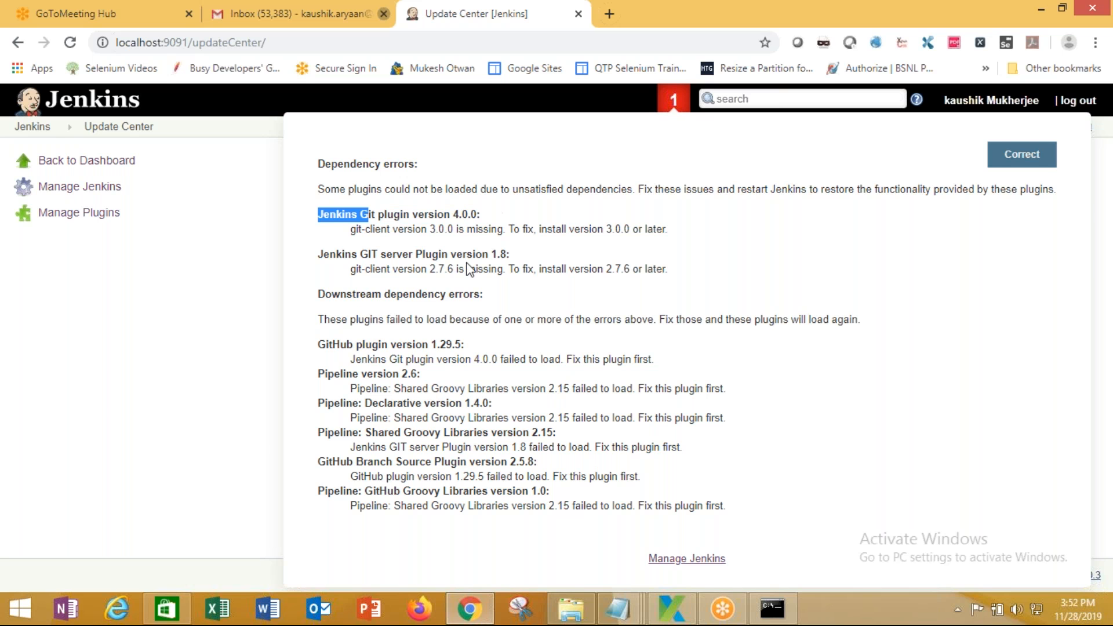
left_click(449, 252)
left_click_drag(354, 227, 694, 236)
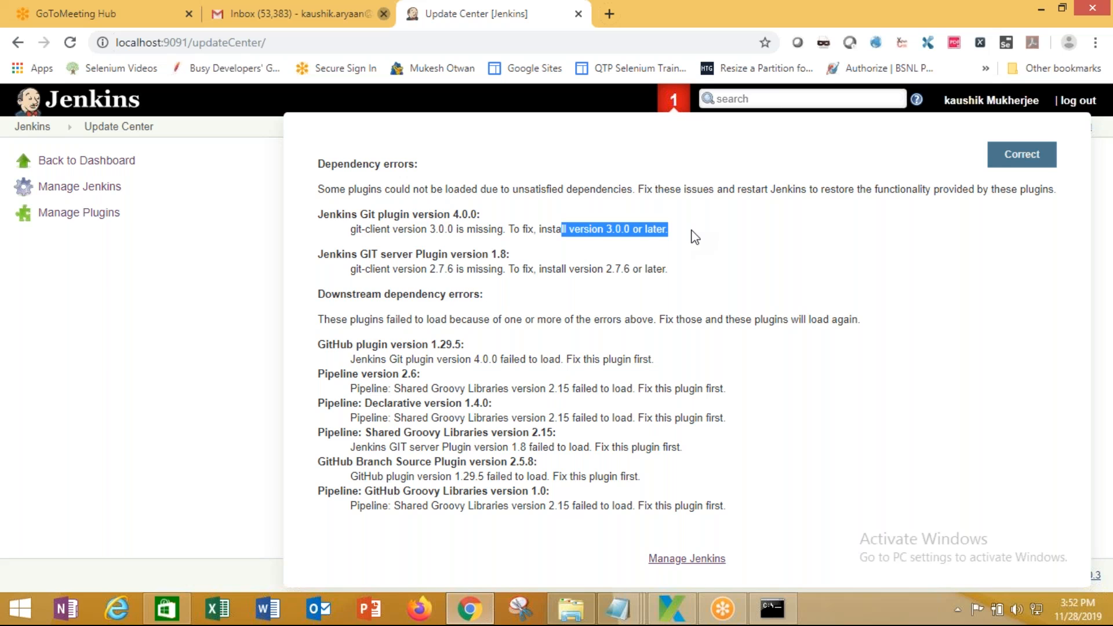
left_click_drag(381, 255, 318, 255)
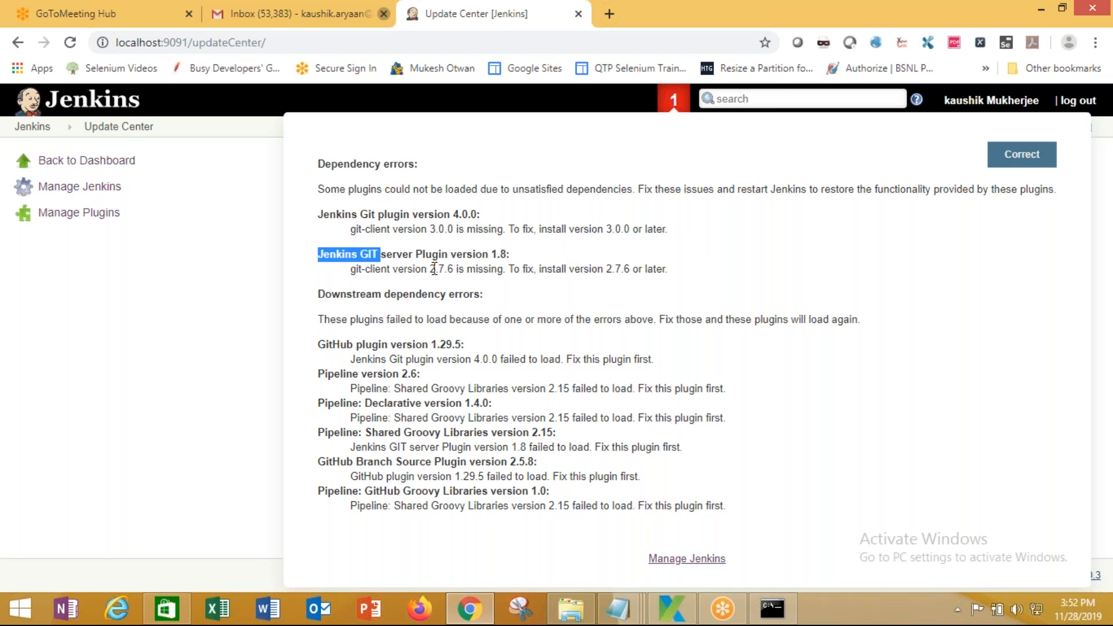
left_click_drag(424, 269, 477, 270)
left_click(565, 266)
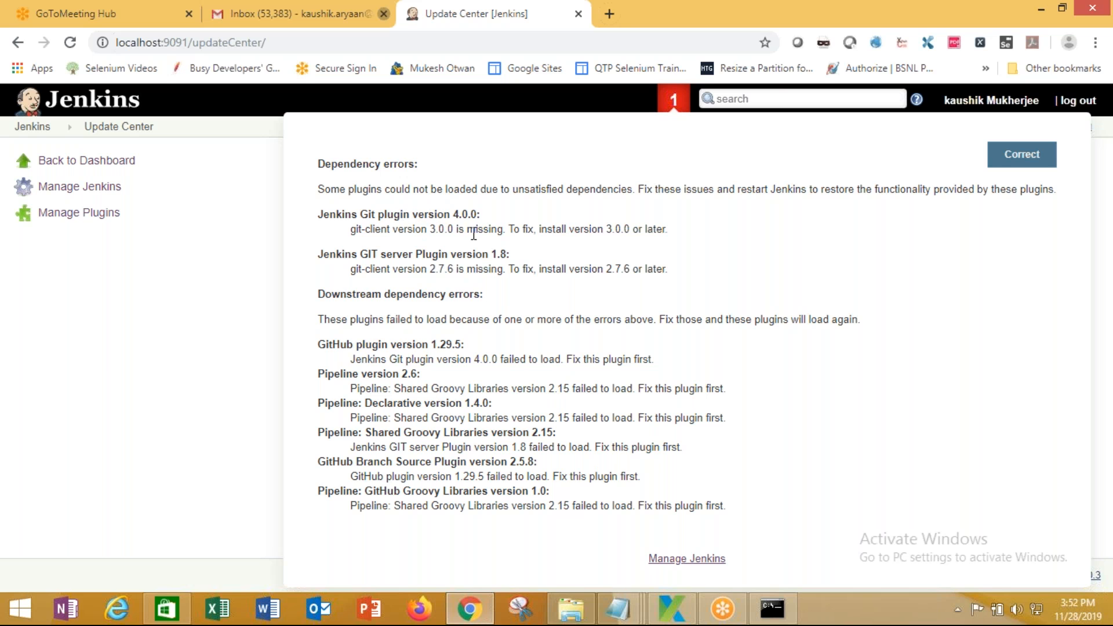
left_click(1021, 162)
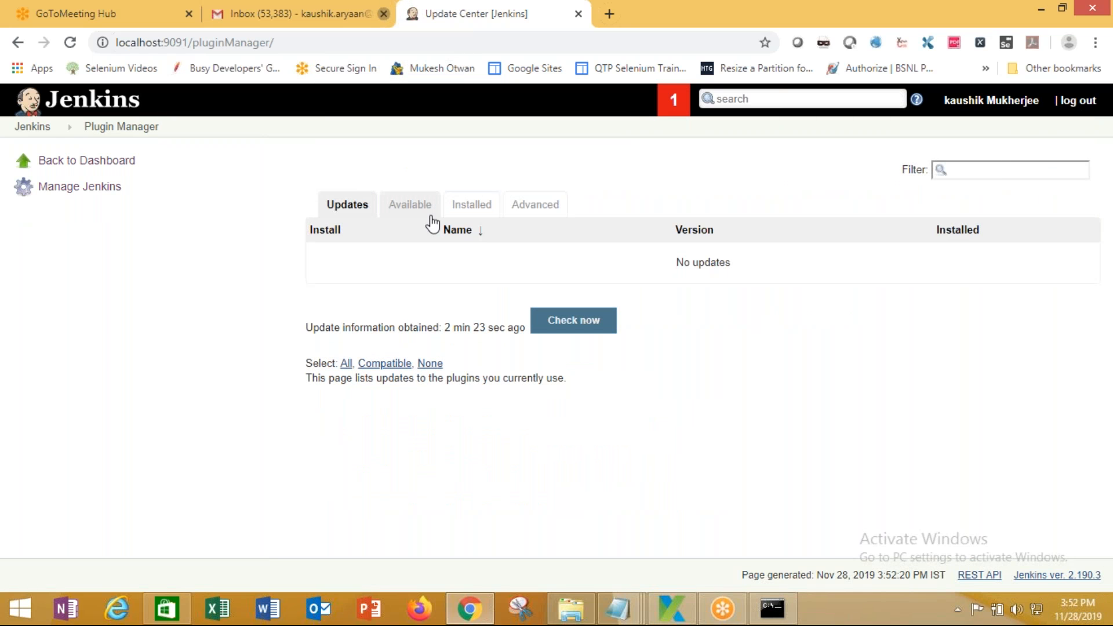
Filter the Available plugins for 'git server', tick GIT server, and download it to install after restart
left_click(410, 204)
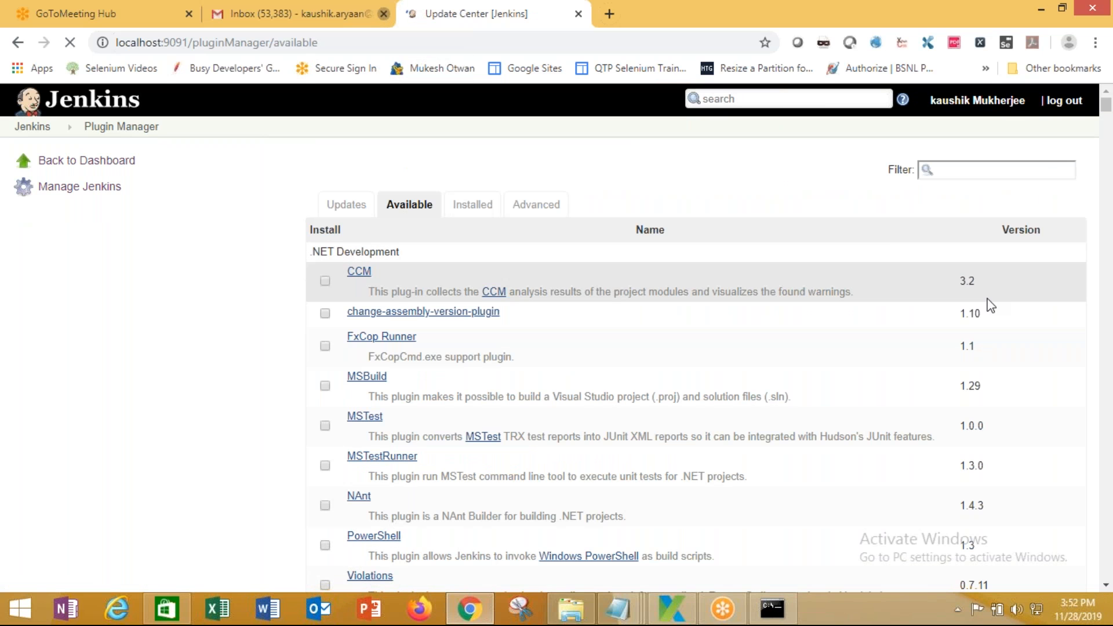
left_click(968, 170)
type("gi")
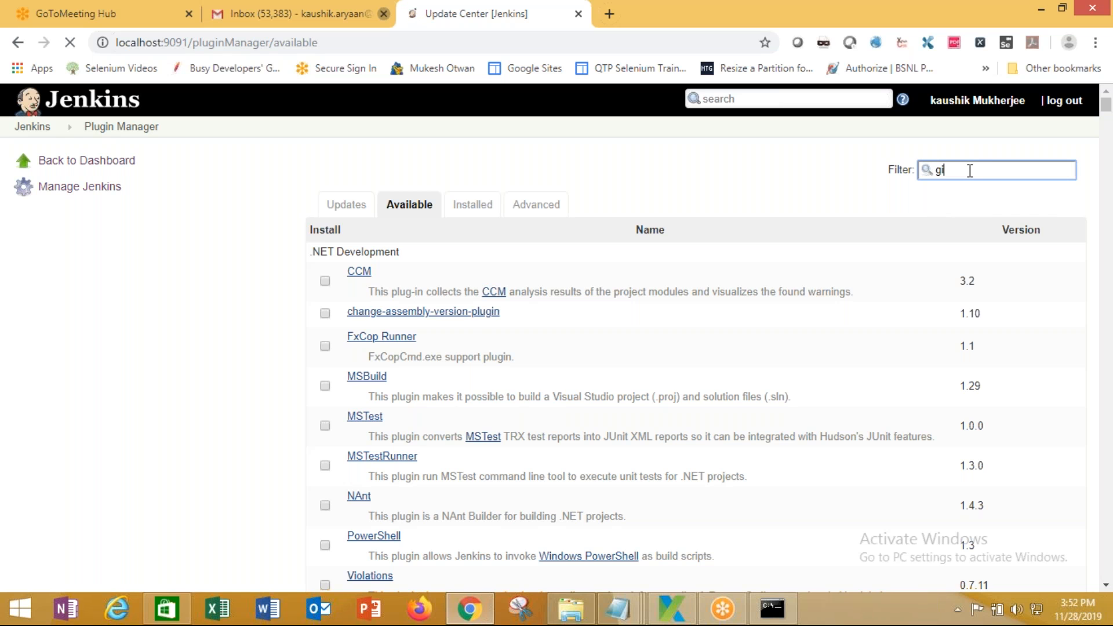
type("t 3.0")
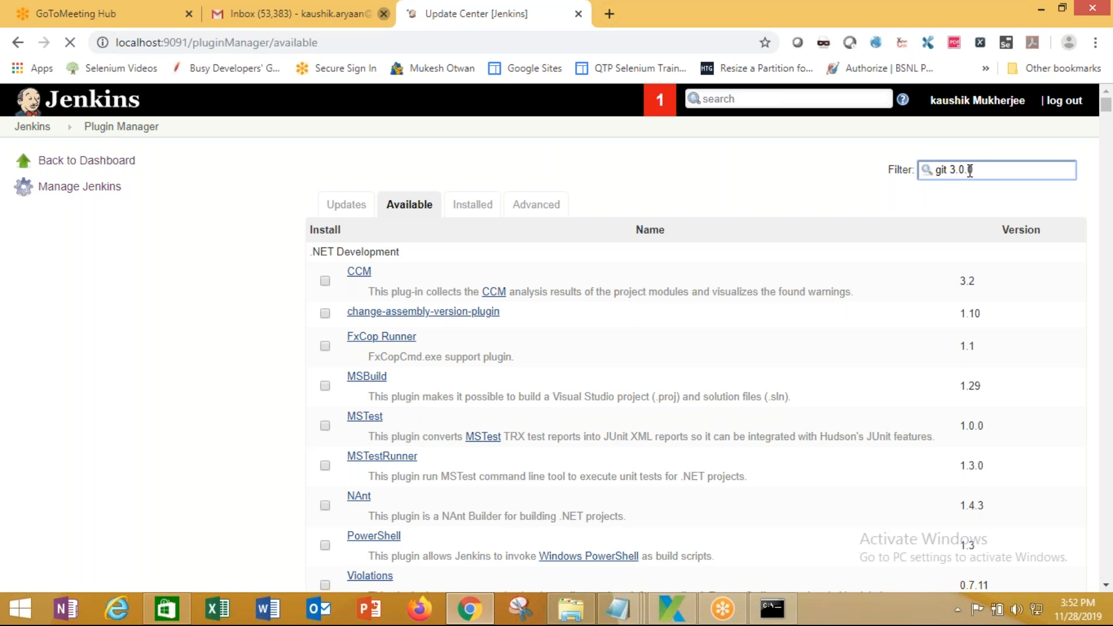
type(".0")
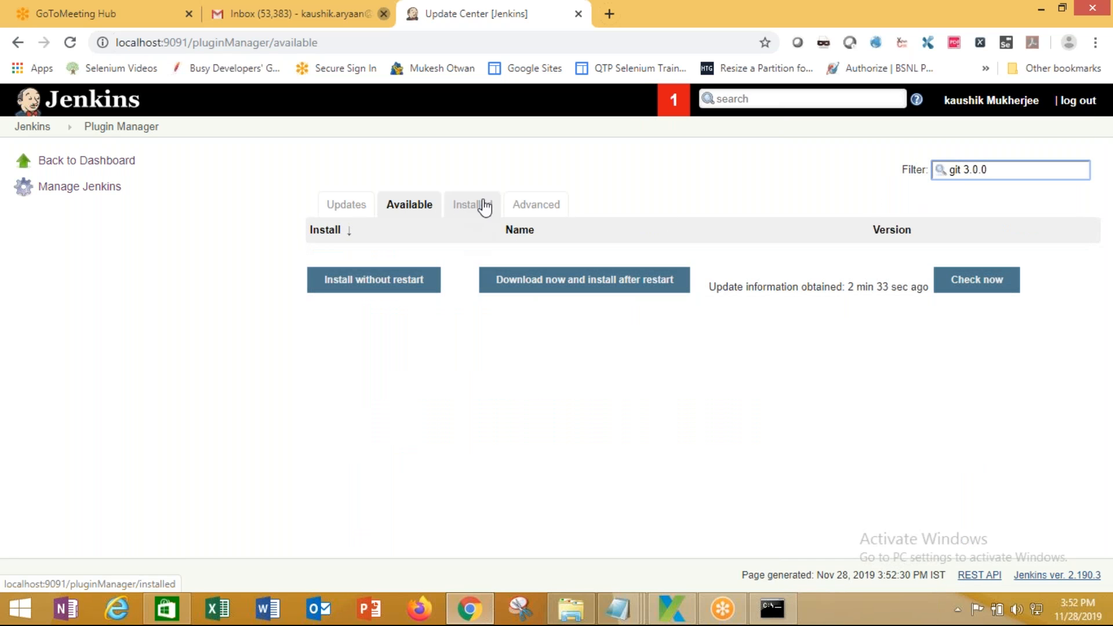
left_click_drag(989, 169, 966, 172)
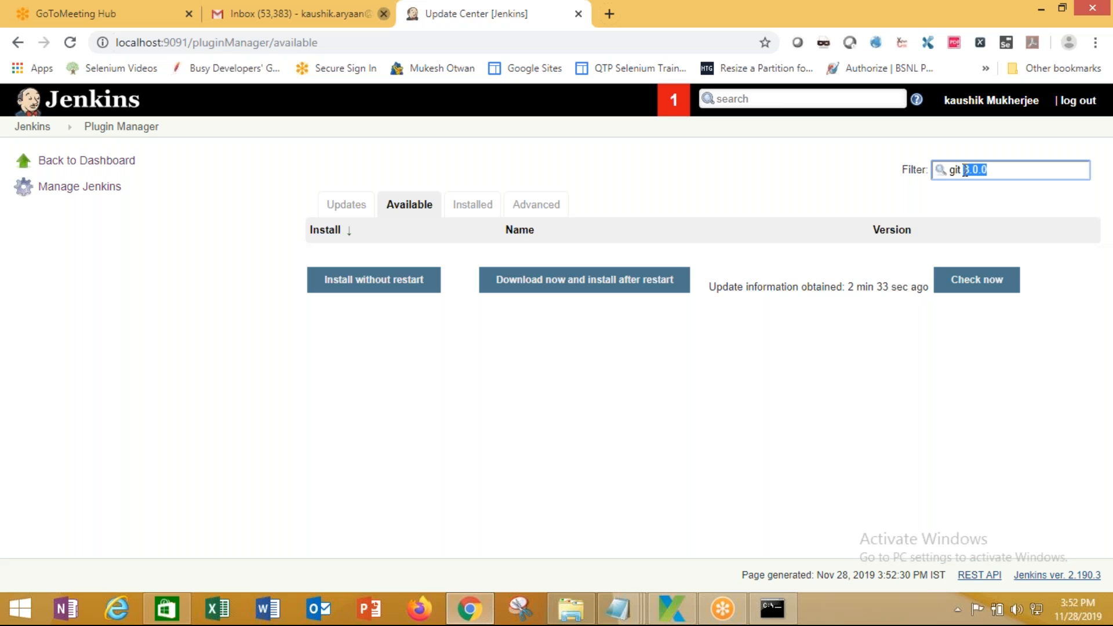
type("server")
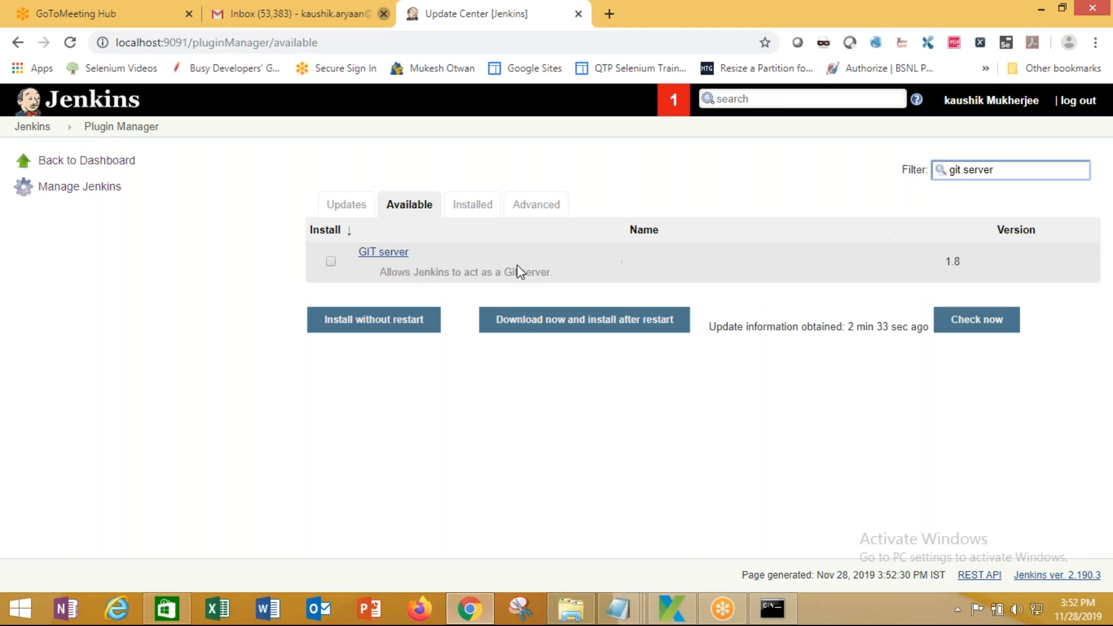
left_click(331, 262)
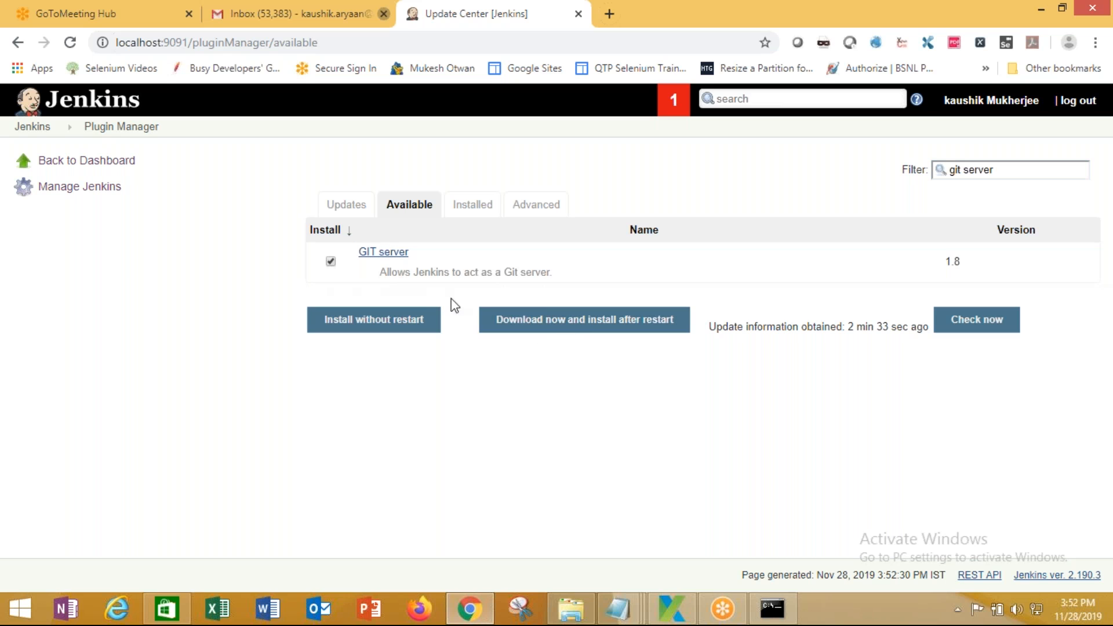
left_click(592, 328)
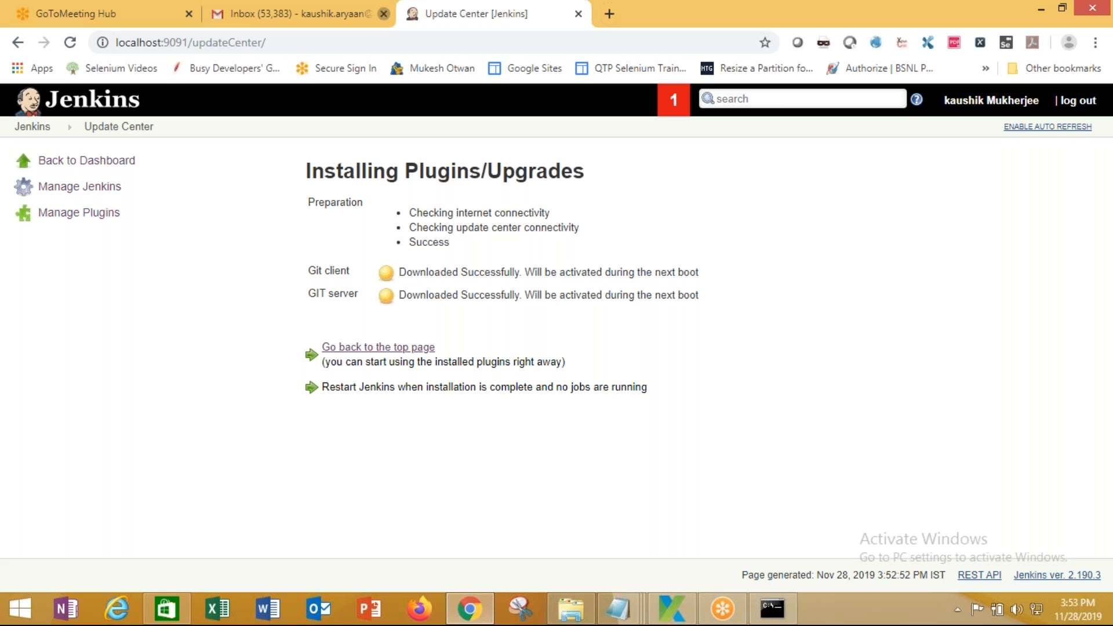
Stop the running Jenkins server with Ctrl+C and reload the Update Center page
left_click(772, 609)
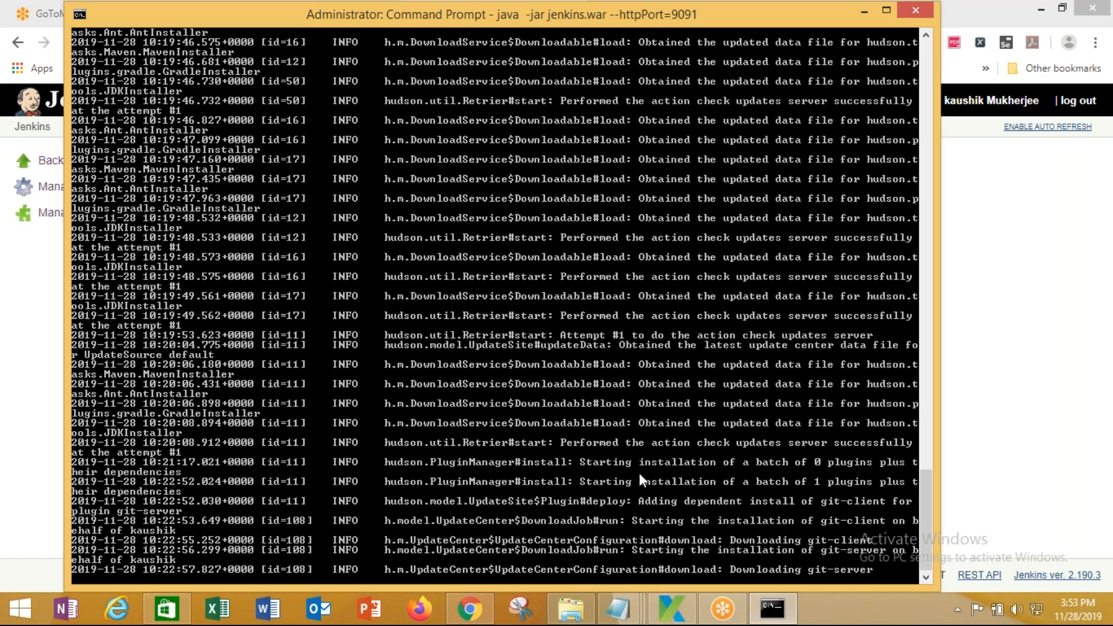
key("ctrl+c")
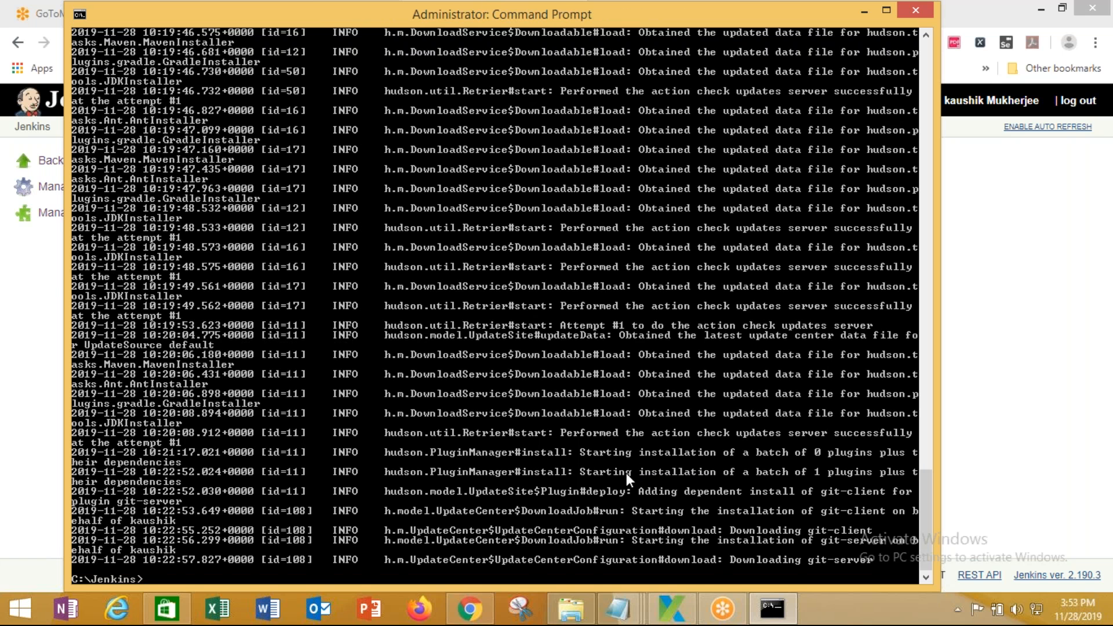
left_click(25, 259)
left_click(69, 43)
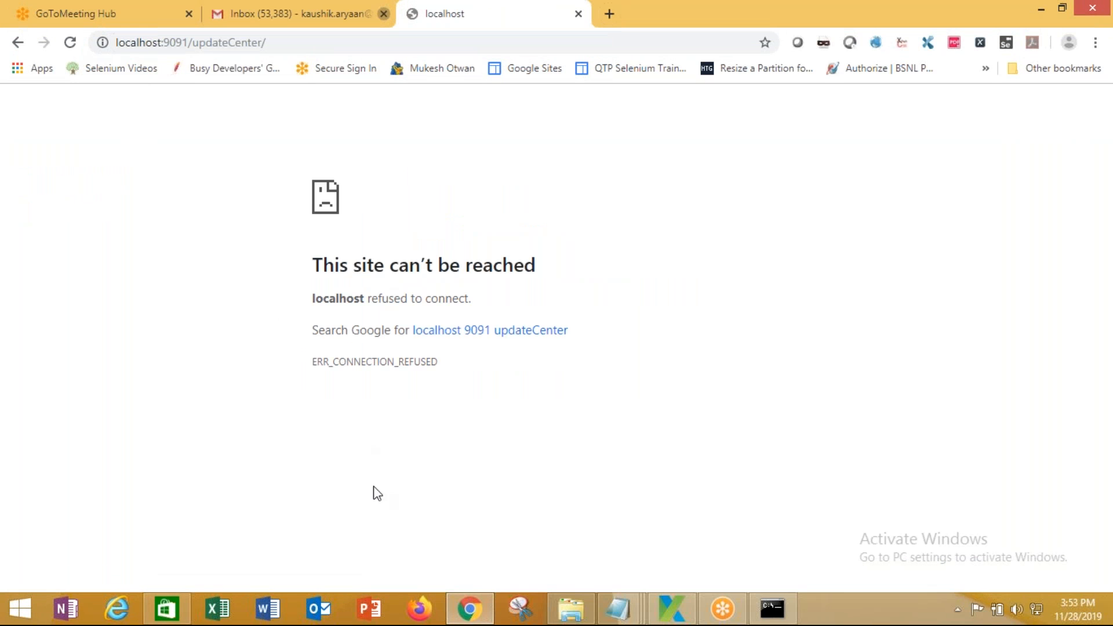
Copy 'java -jar jenkins.war --httpPort=9091' from the Server Commands notes and paste it at the prompt
left_click(771, 609)
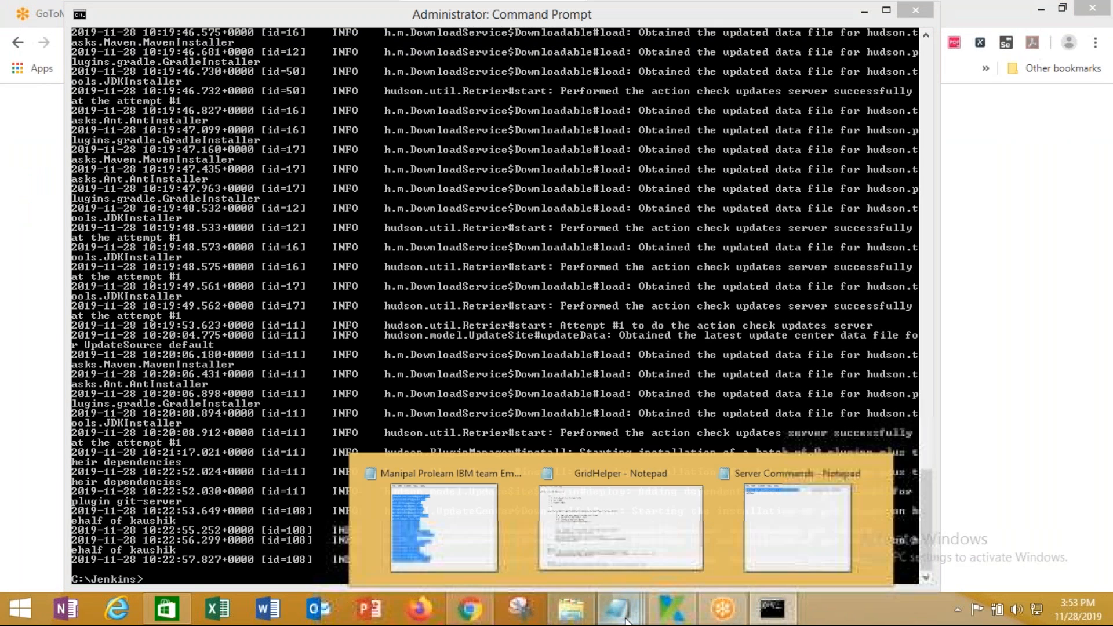
left_click(748, 545)
right_click(394, 132)
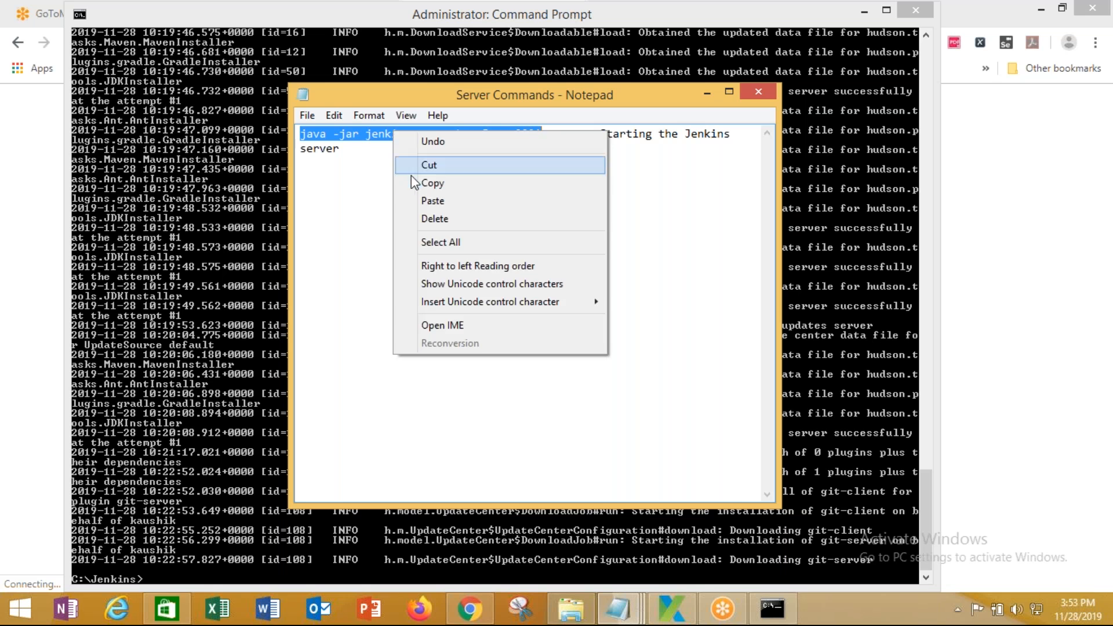
left_click(440, 183)
left_click(175, 576)
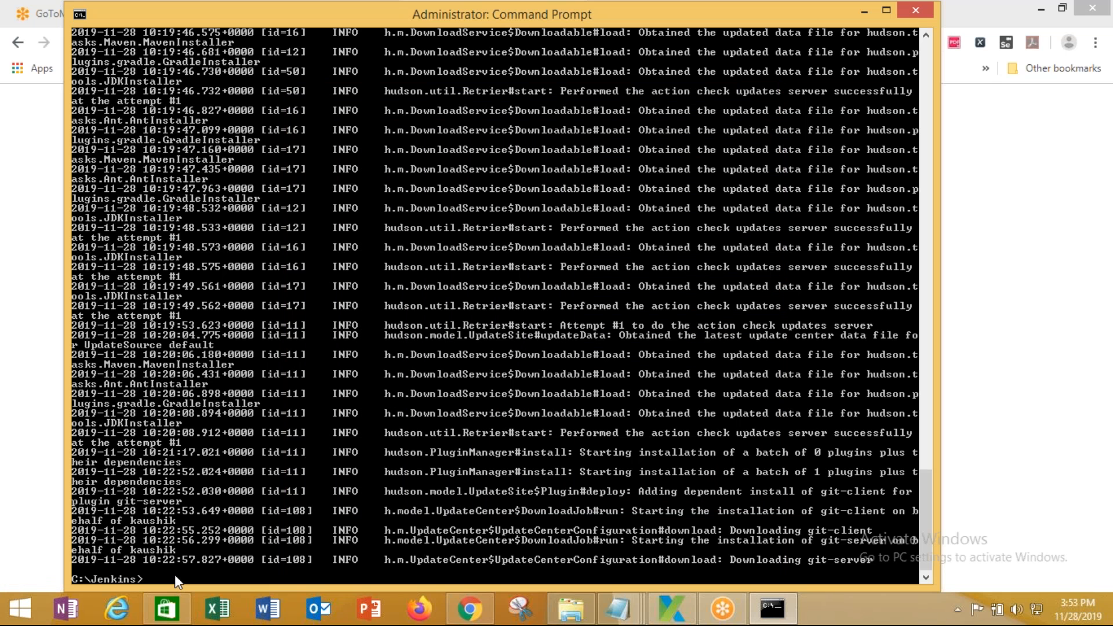
right_click(175, 575)
left_click(214, 511)
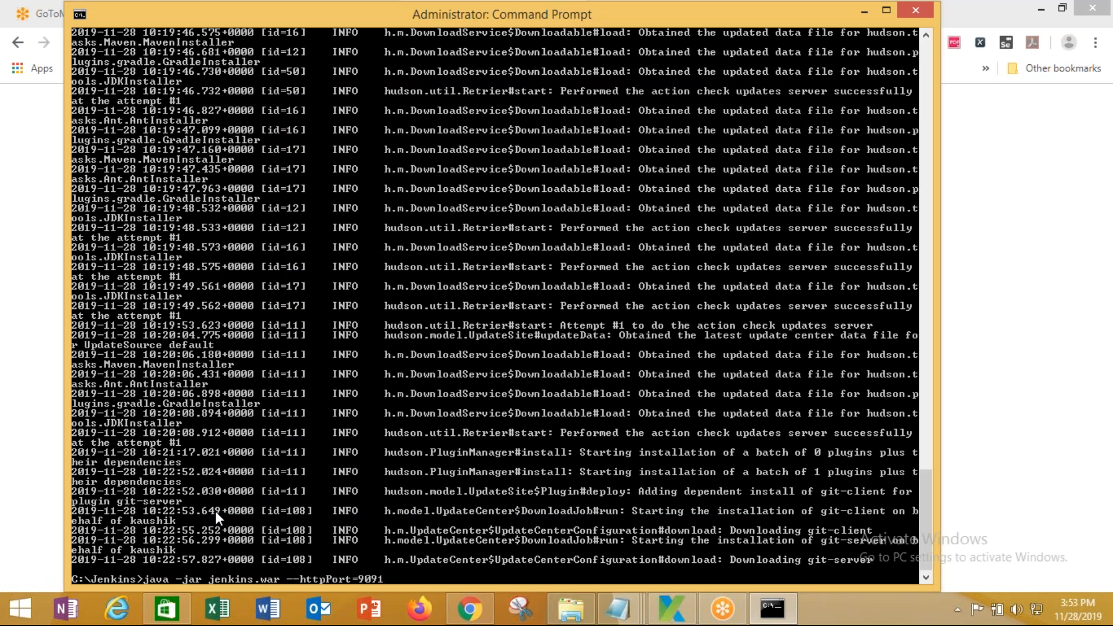
Run the port 9091 start command until Jenkins is fully up, then return to Chrome
key("Return")
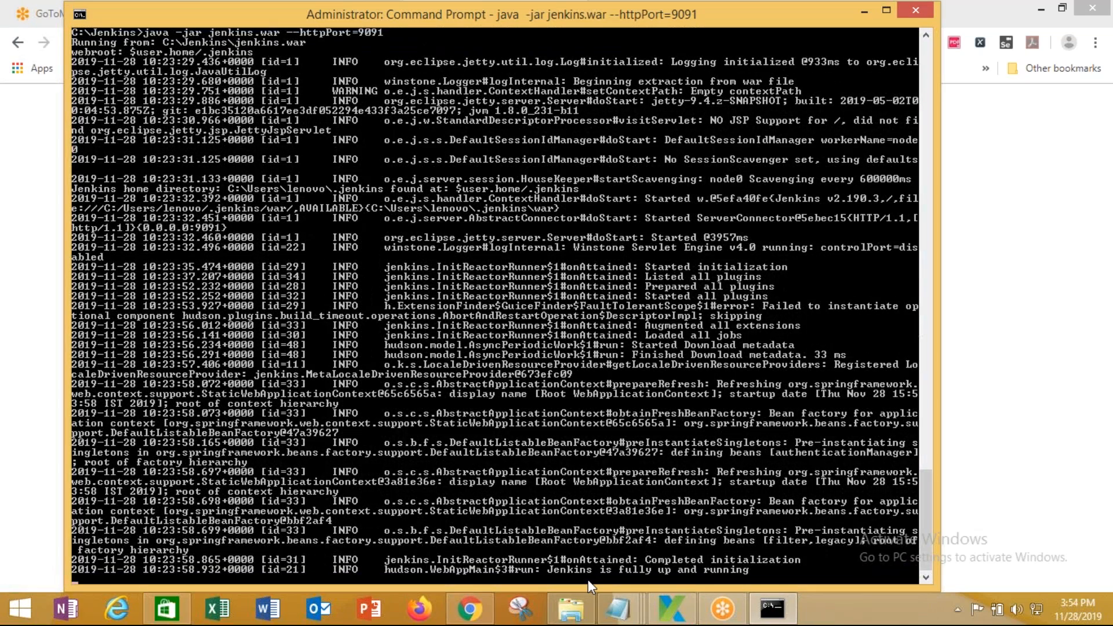
left_click(36, 355)
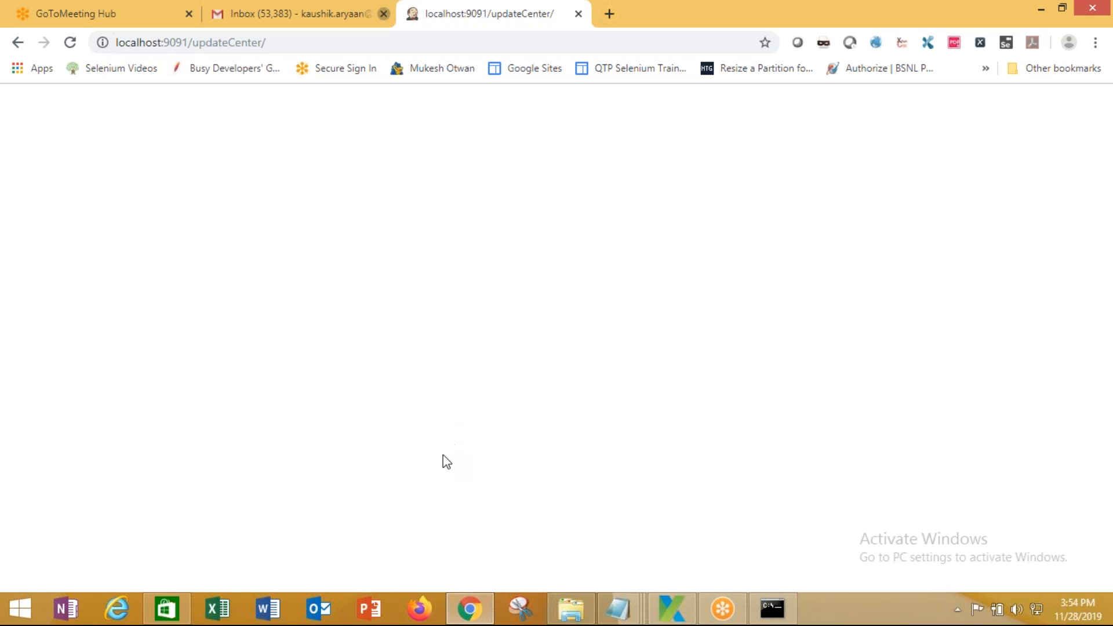
Reload the page and sign in to Jenkins with the account's username and password
left_click(69, 45)
left_click(477, 346)
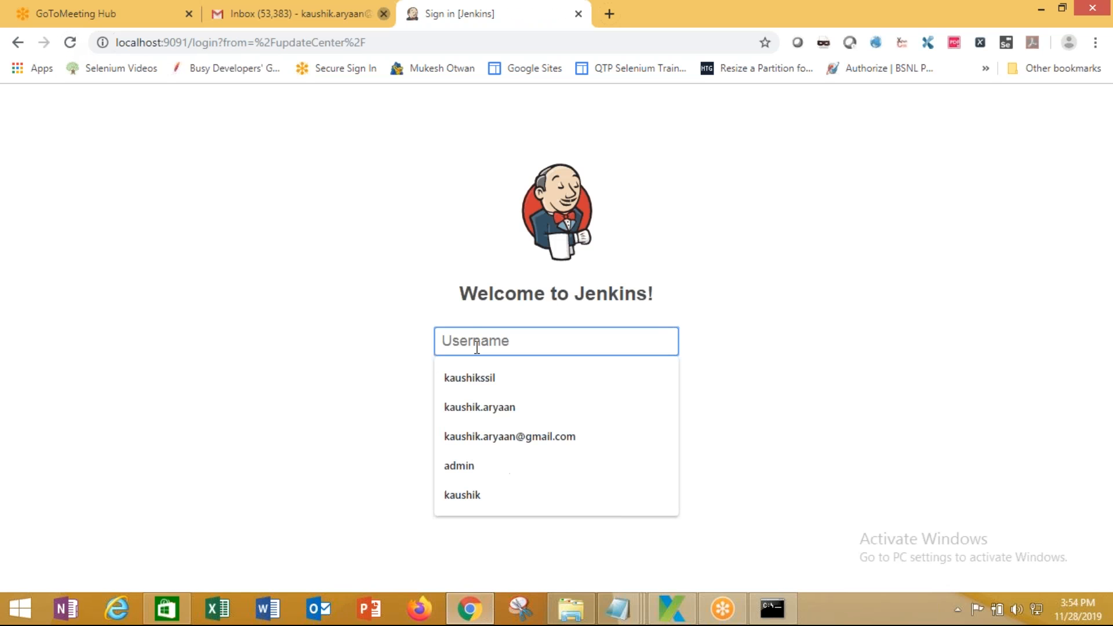
type("kaushik")
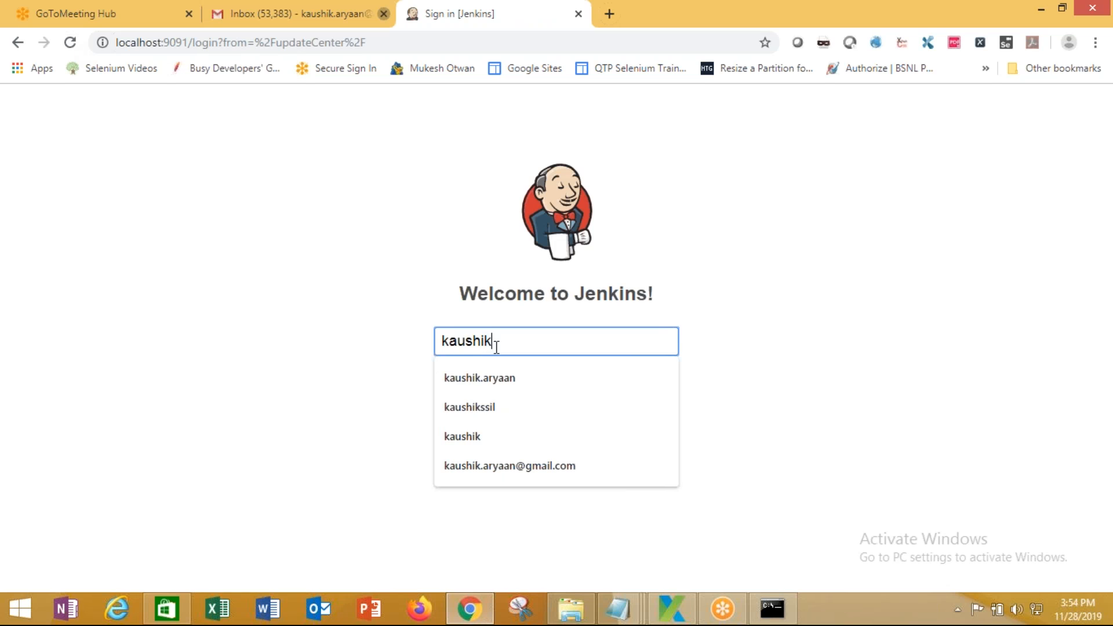
left_click(375, 348)
type("•")
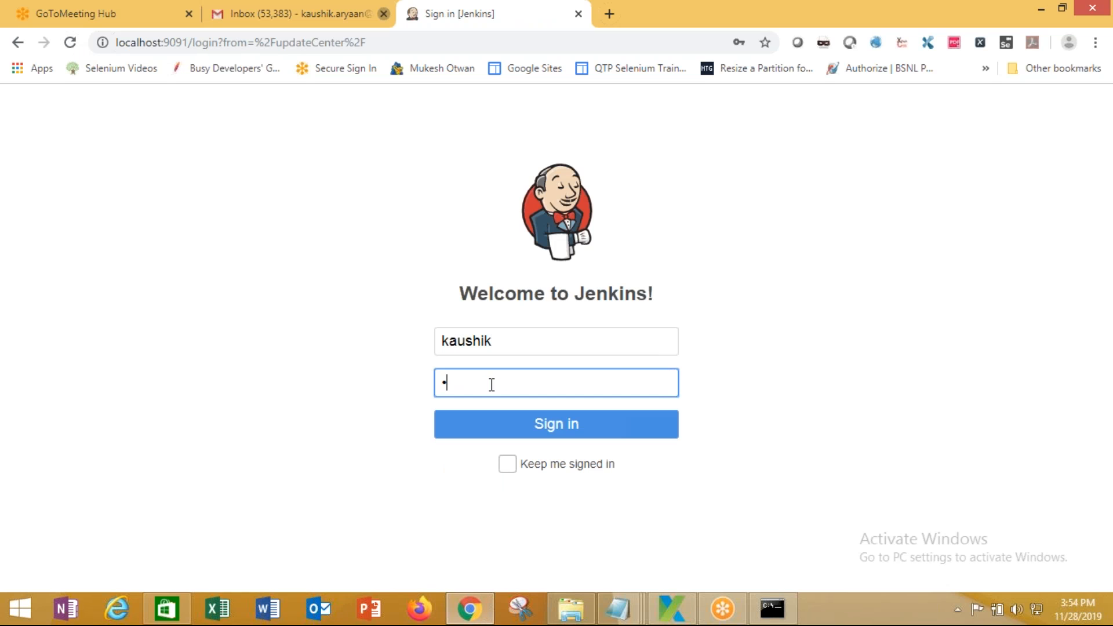
type("••••••")
left_click_drag(508, 381, 392, 380)
type("•••••••")
left_click(530, 426)
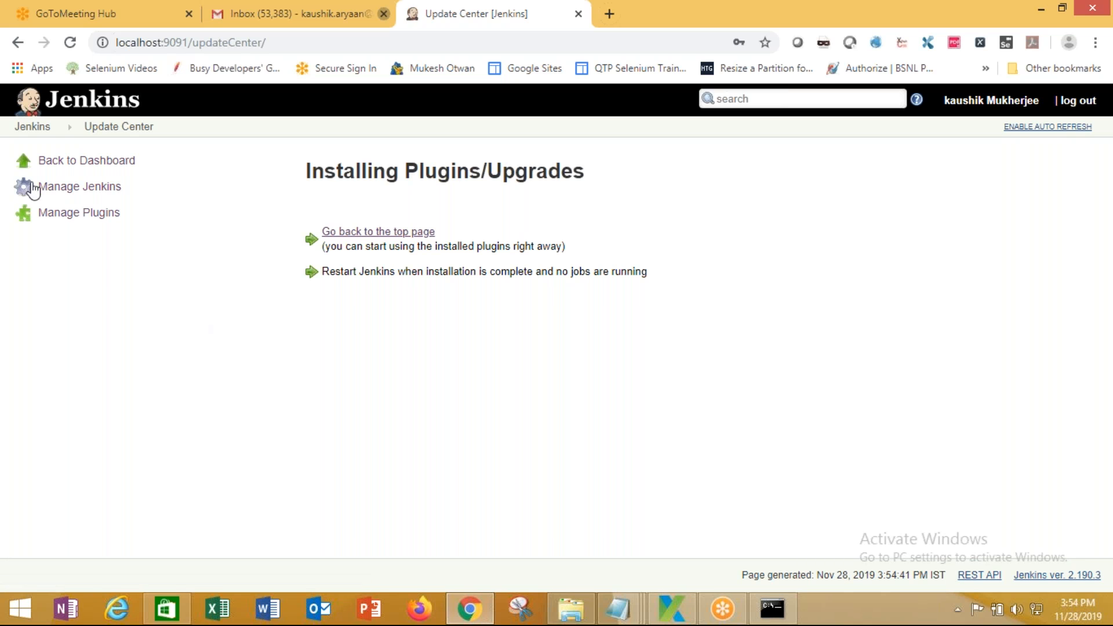
Go to Manage Jenkins > Manage Plugins and show the Available tab's .NET Development plugins
left_click(79, 186)
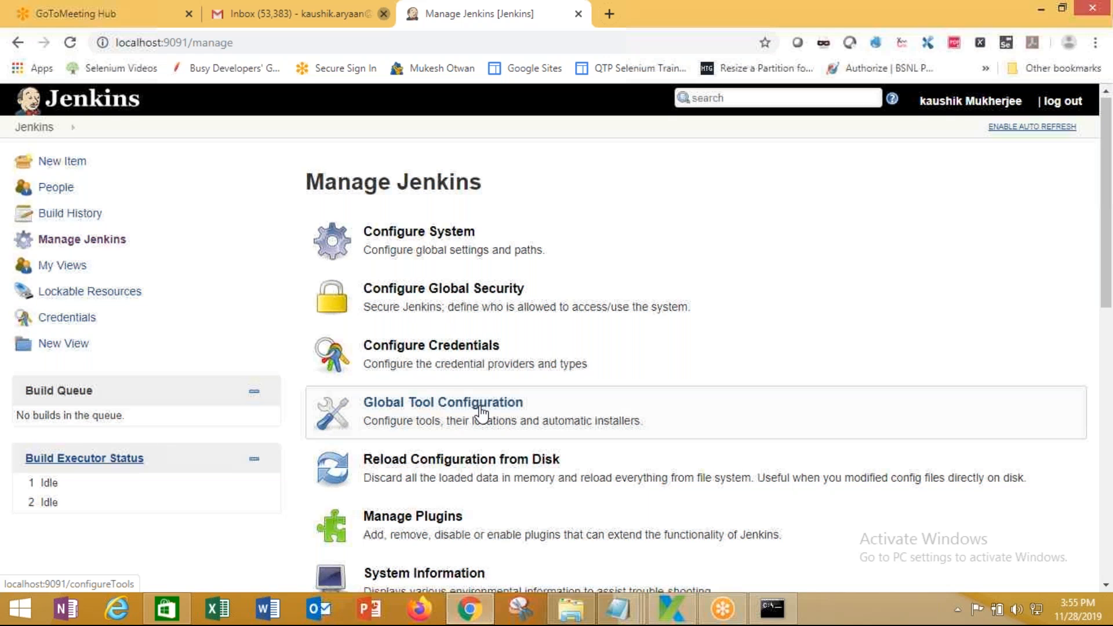
scroll(481, 415, "down", 1)
scroll(481, 414, "down", 1)
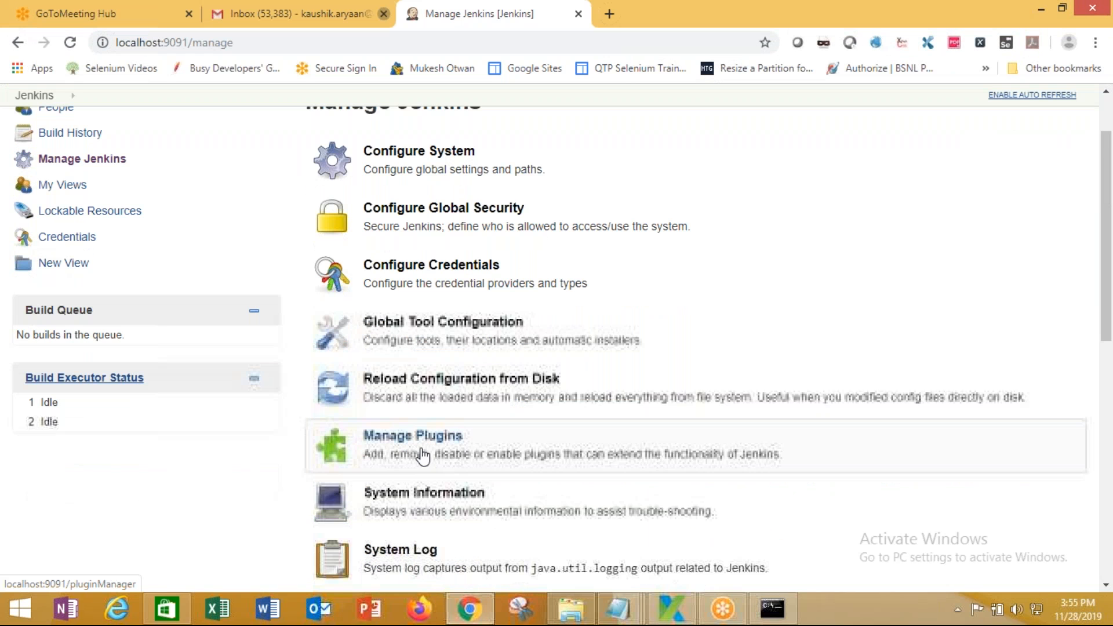
left_click(422, 457)
left_click(398, 209)
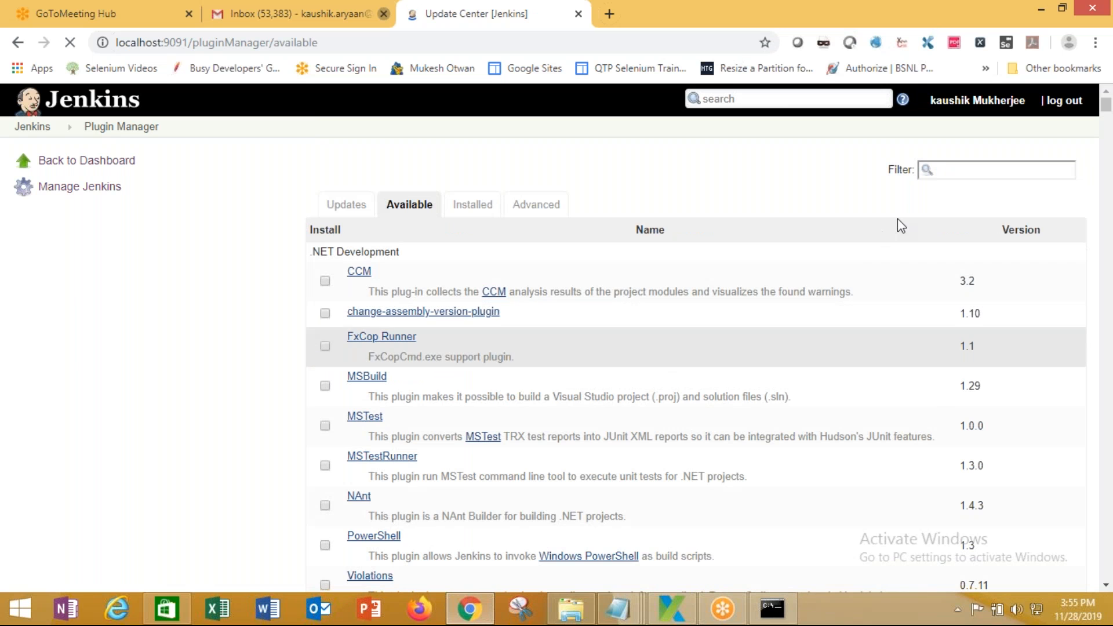
Filter for 'katalon', tick Katalon Studio, and download it to install after restart
left_click(925, 171)
type("kat")
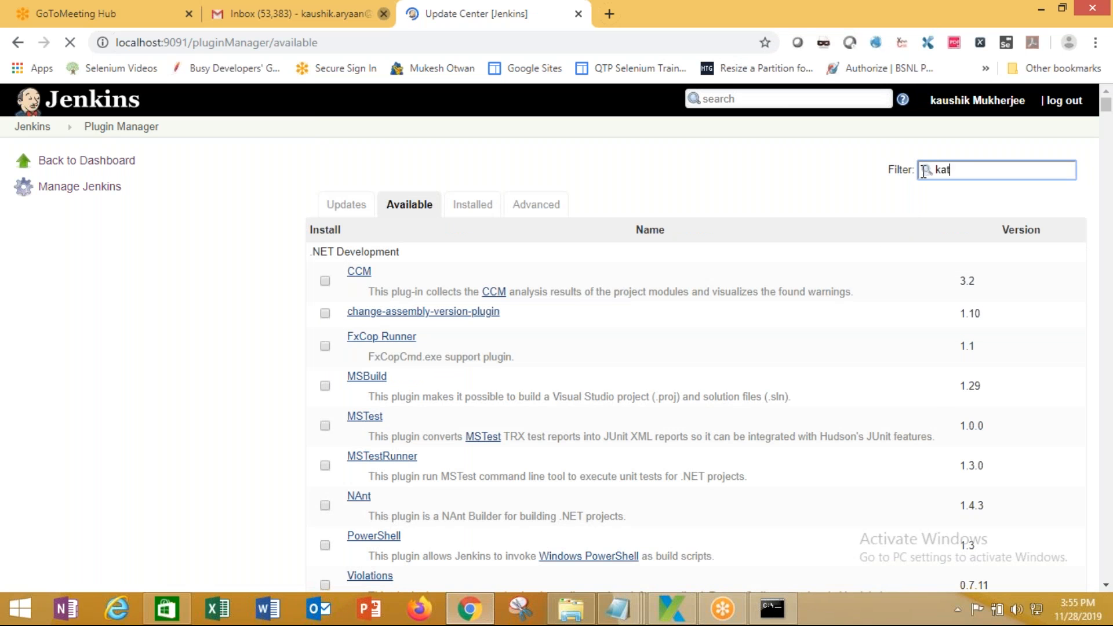
type("alon")
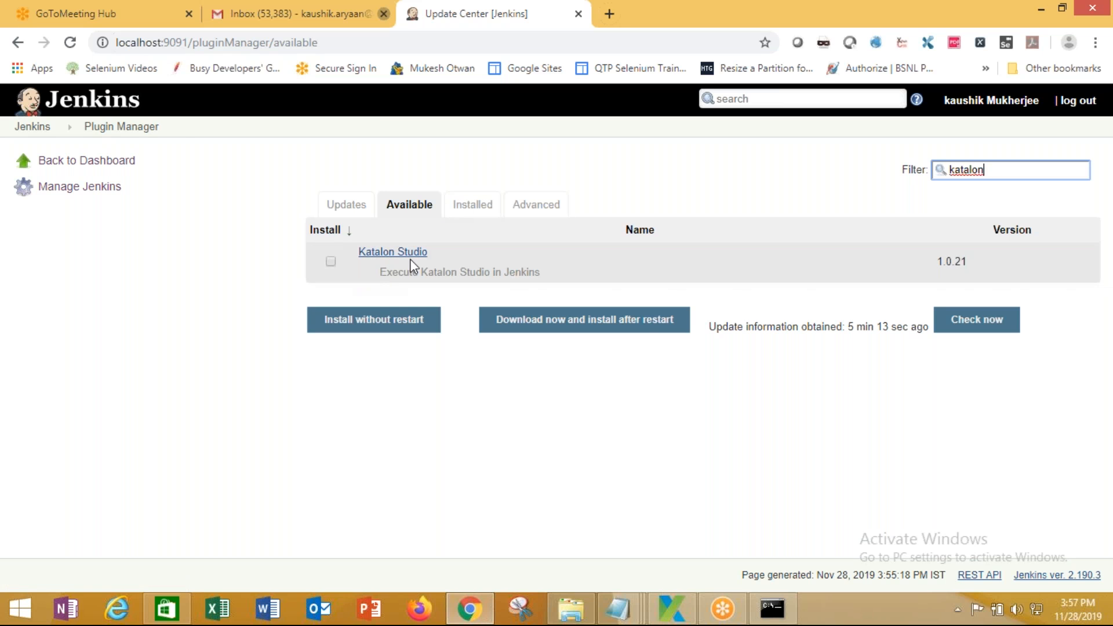
left_click(331, 265)
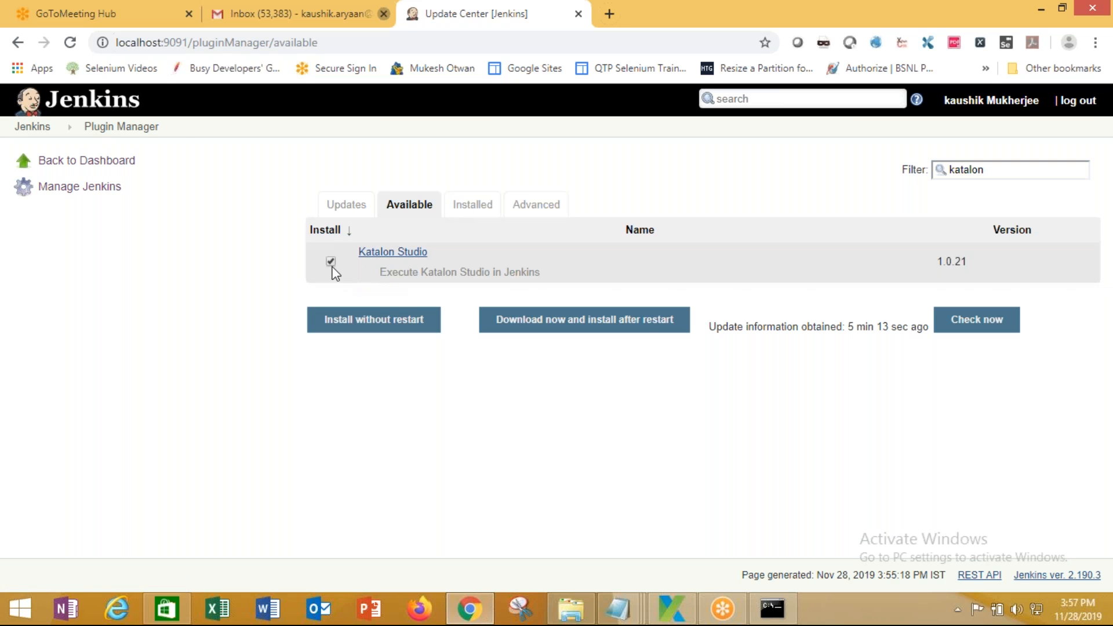
left_click(525, 325)
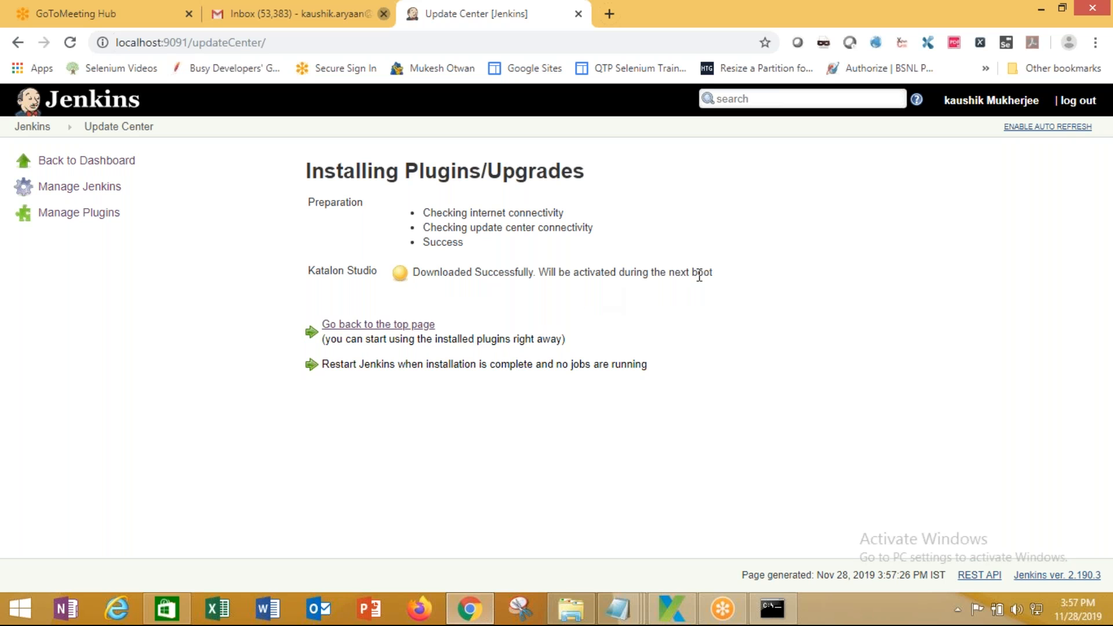
Stop the running Jenkins server with Ctrl+C and check the browser
left_click(772, 609)
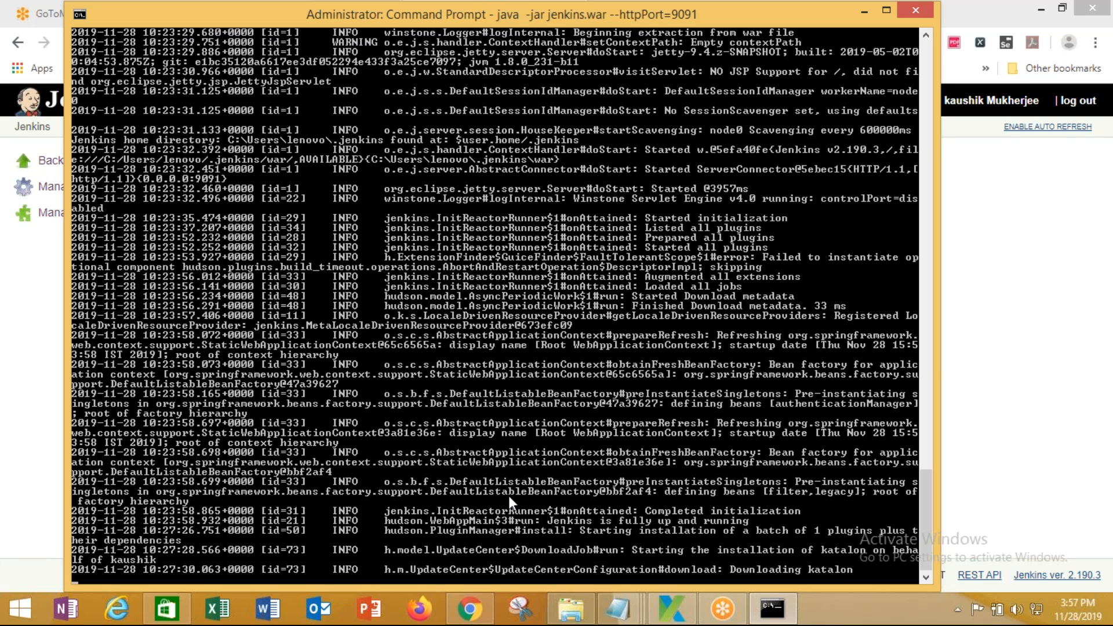
key("ctrl+c")
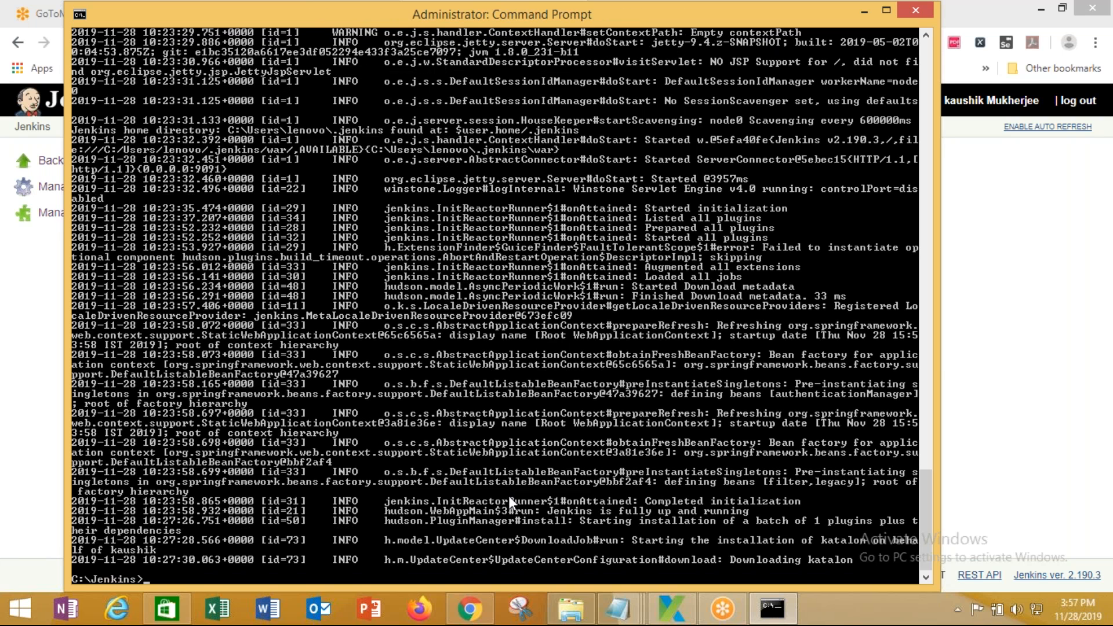
left_click(470, 608)
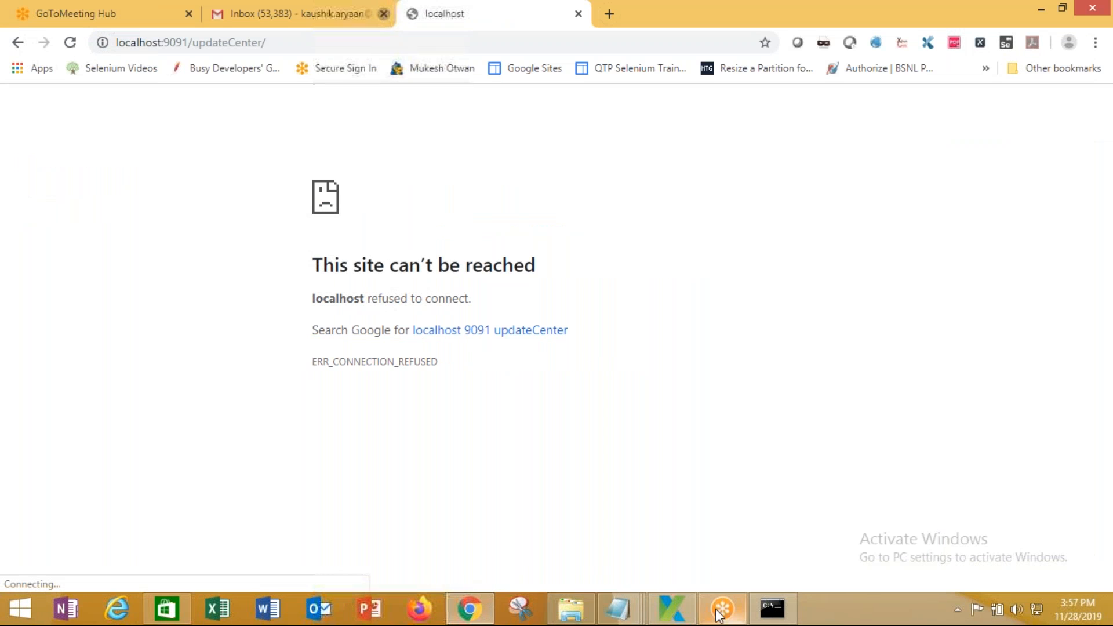
Copy the start command from the Server Commands notes, paste it at the prompt, and run it on port 9091
mouse_move(617, 609)
left_click(753, 527)
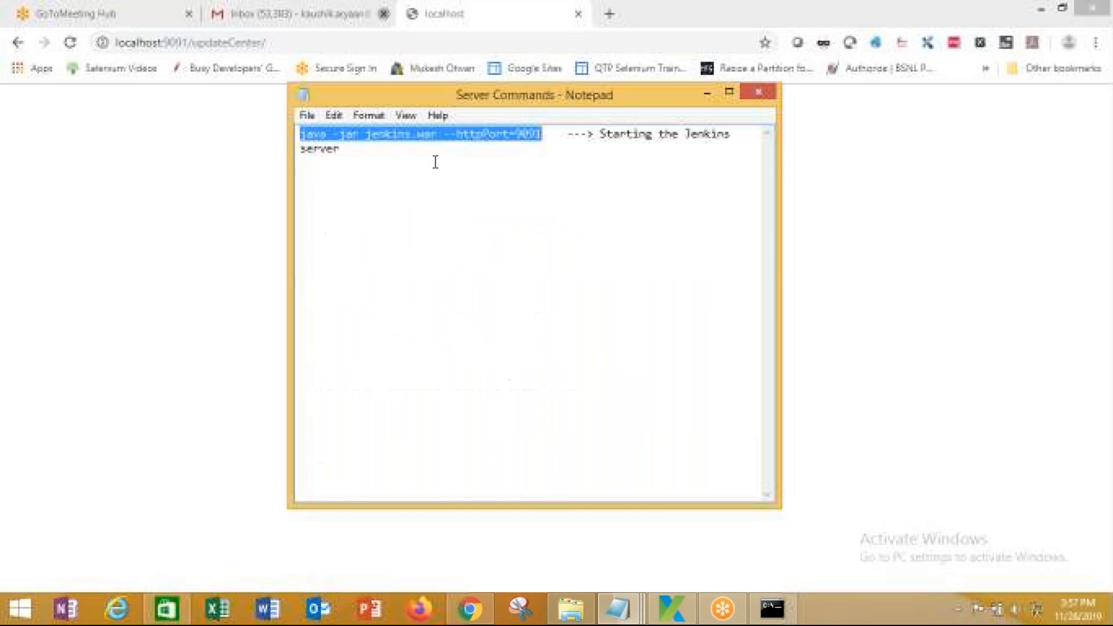
right_click(439, 132)
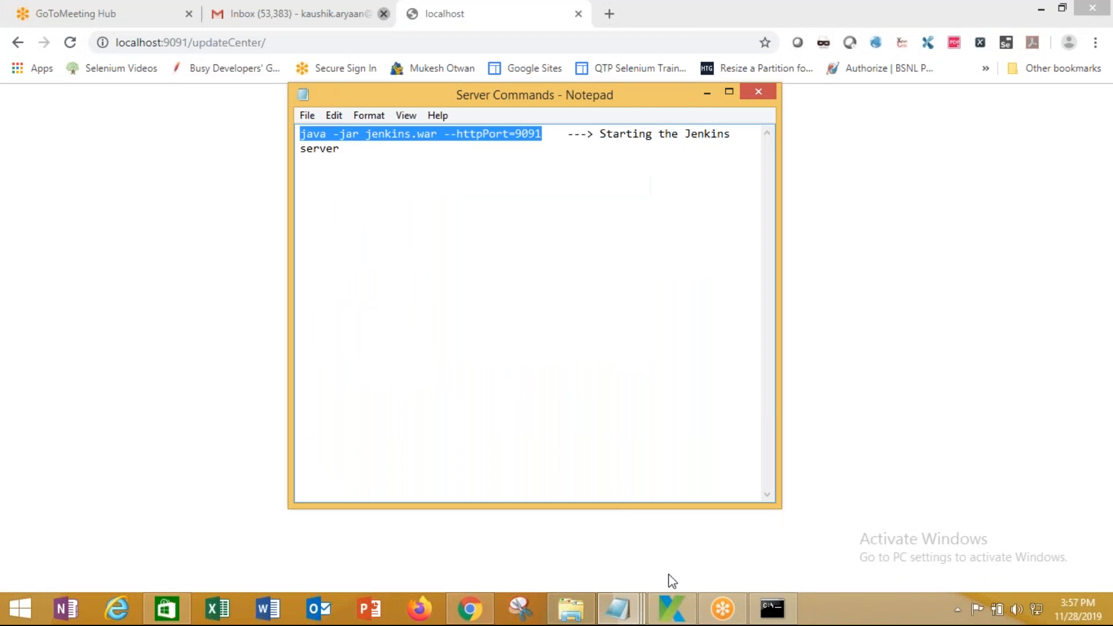
left_click(772, 608)
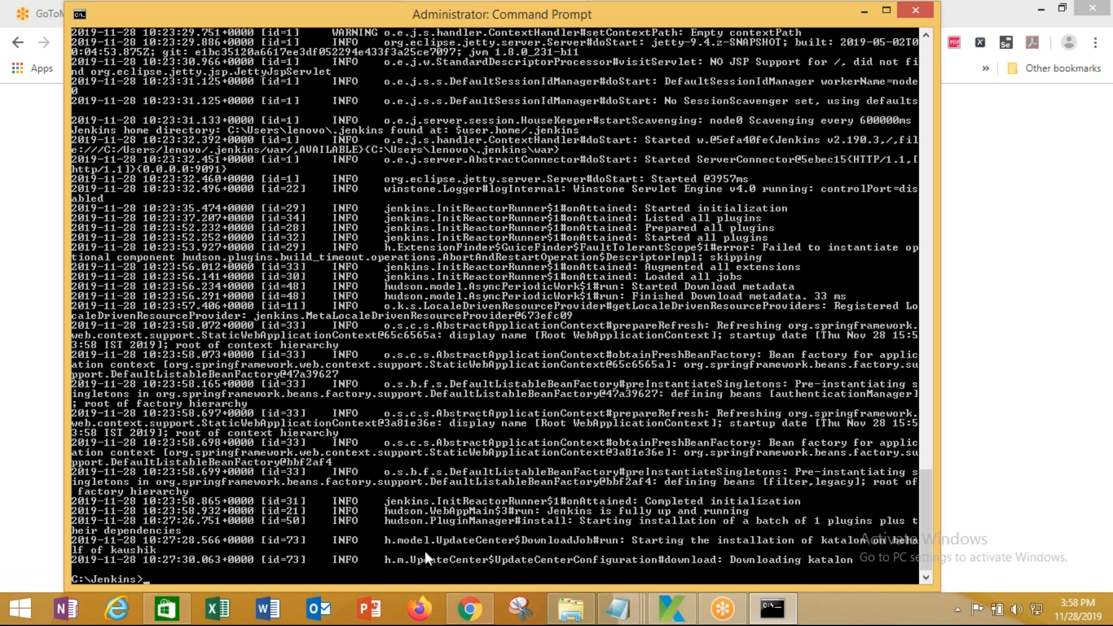
right_click(162, 572)
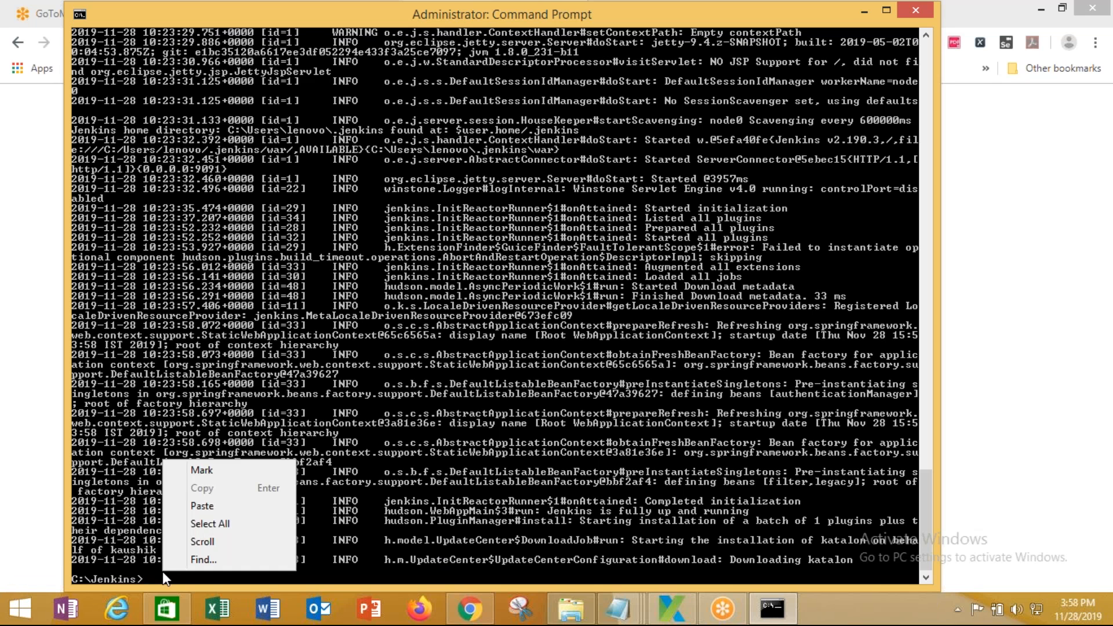
left_click(215, 510)
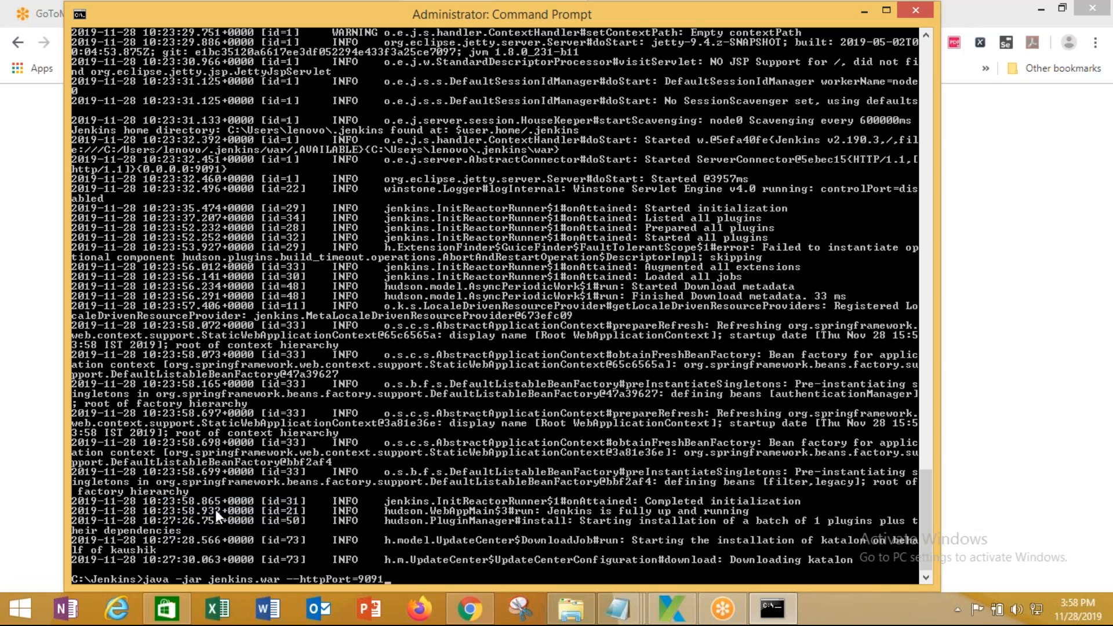
key("Return")
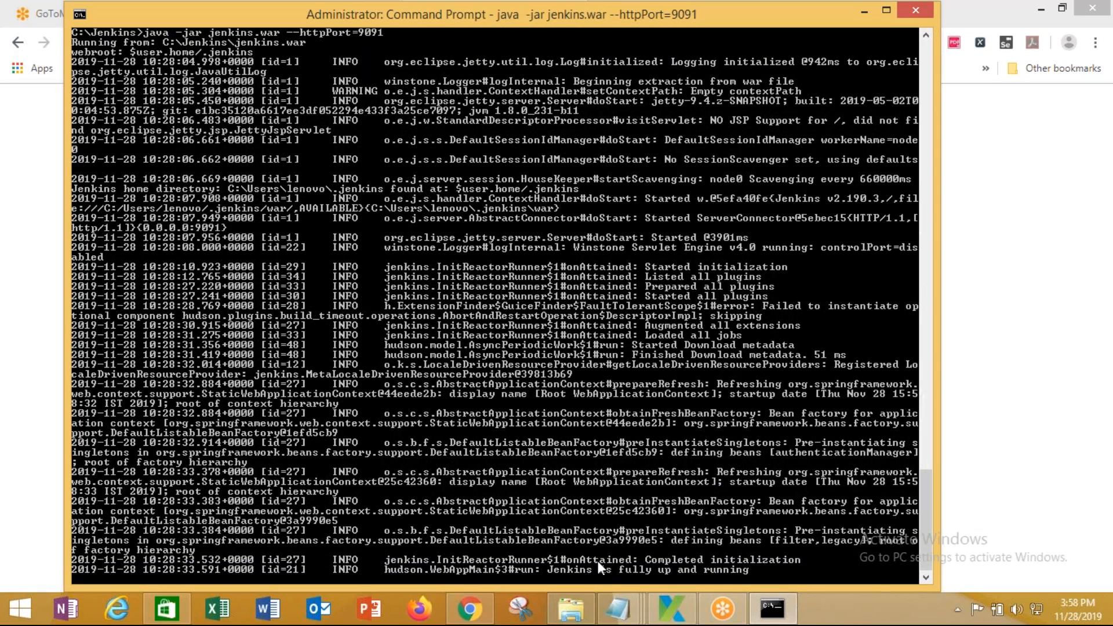
Sign back in to the restarted Jenkins on port 9091 with the account username and password
left_click(48, 331)
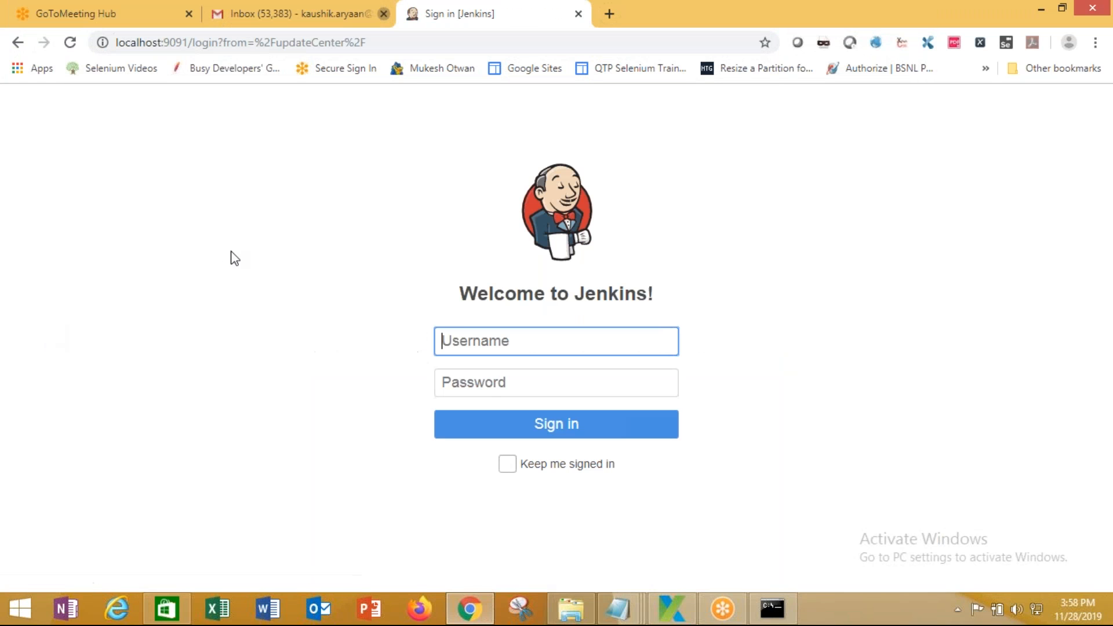
left_click(466, 331)
type("kau")
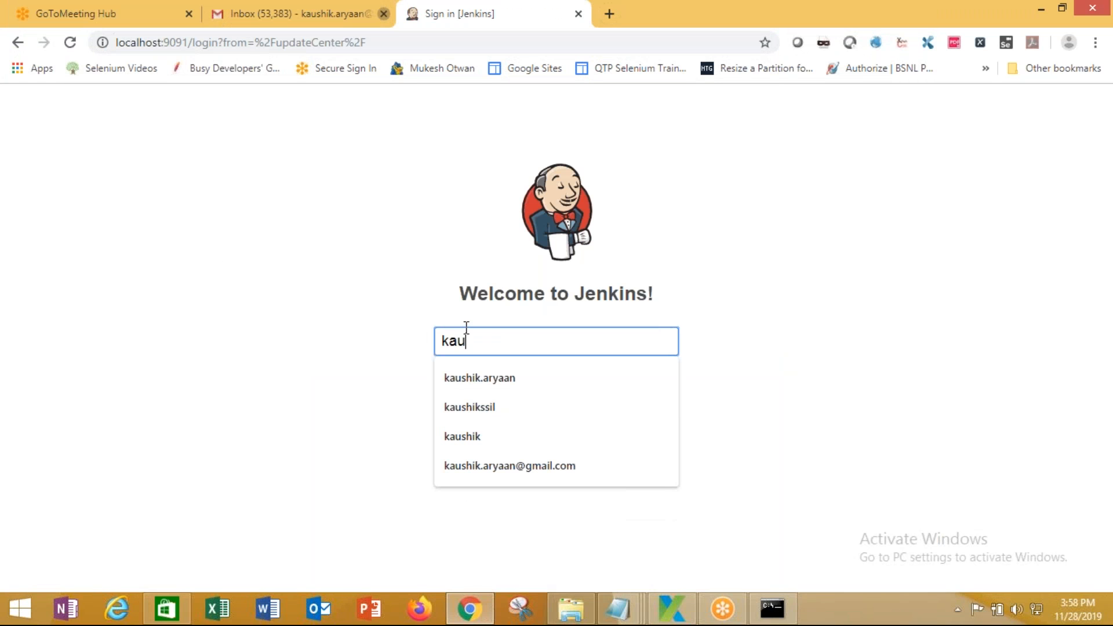
type("shik")
left_click(504, 376)
type("*******")
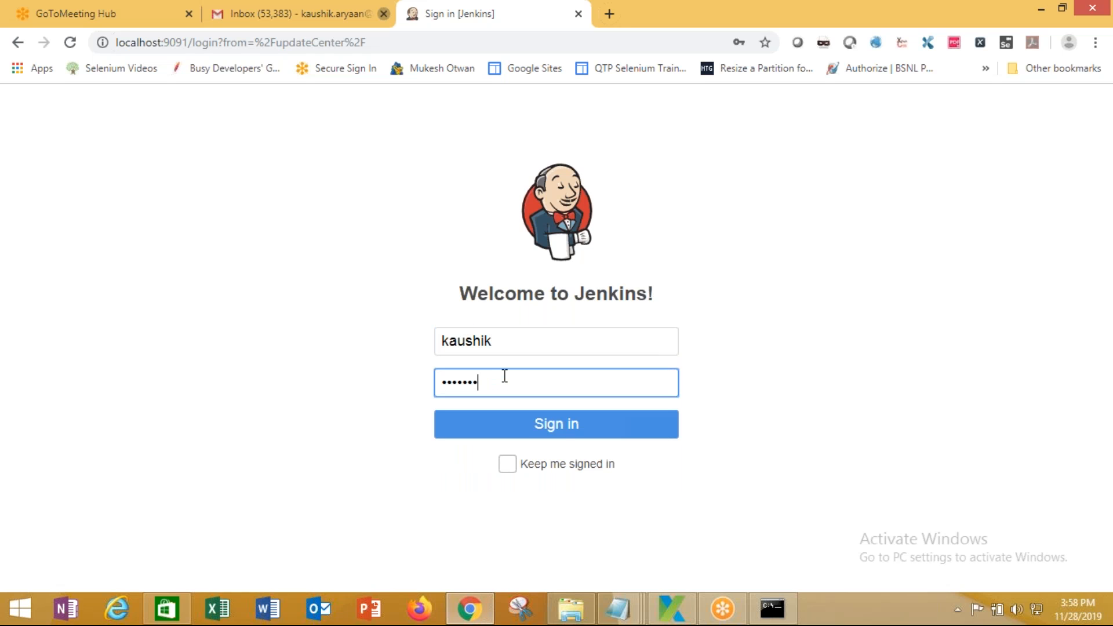
left_click(563, 438)
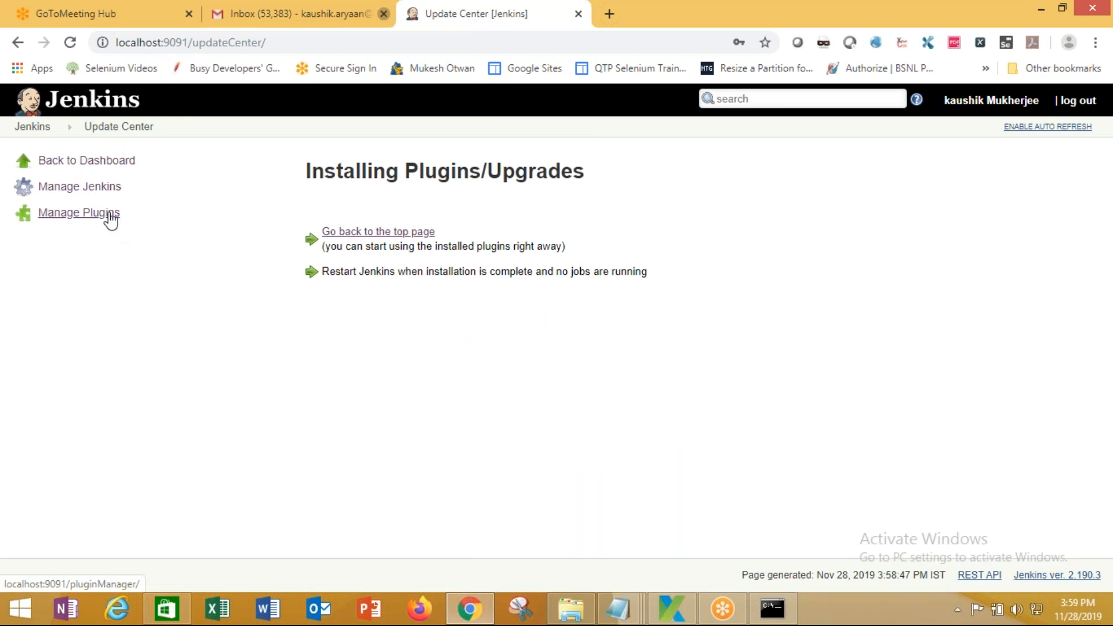
Open Manage Jenkins at localhost:9091/manage and look over its configuration options
left_click(95, 188)
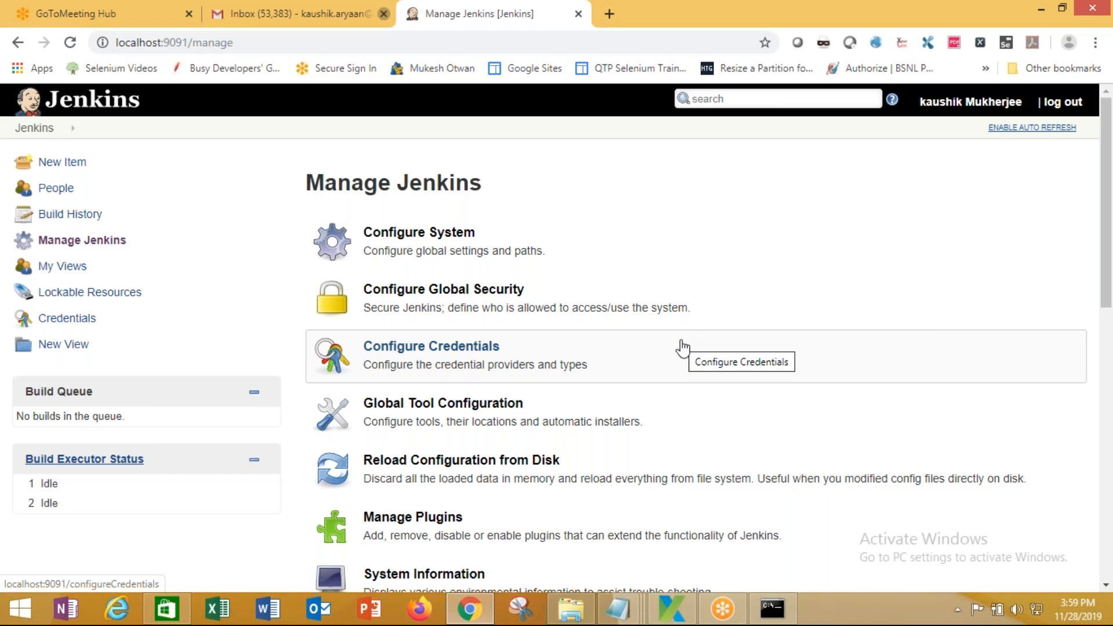
scroll(792, 362, "down", 2)
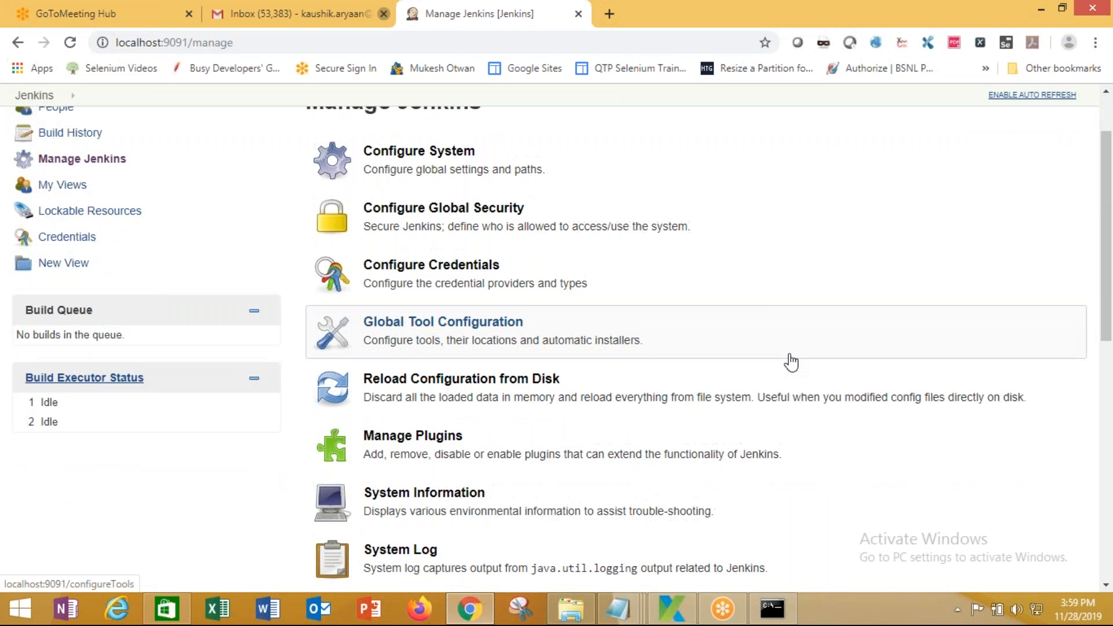
scroll(791, 363, "up", 2)
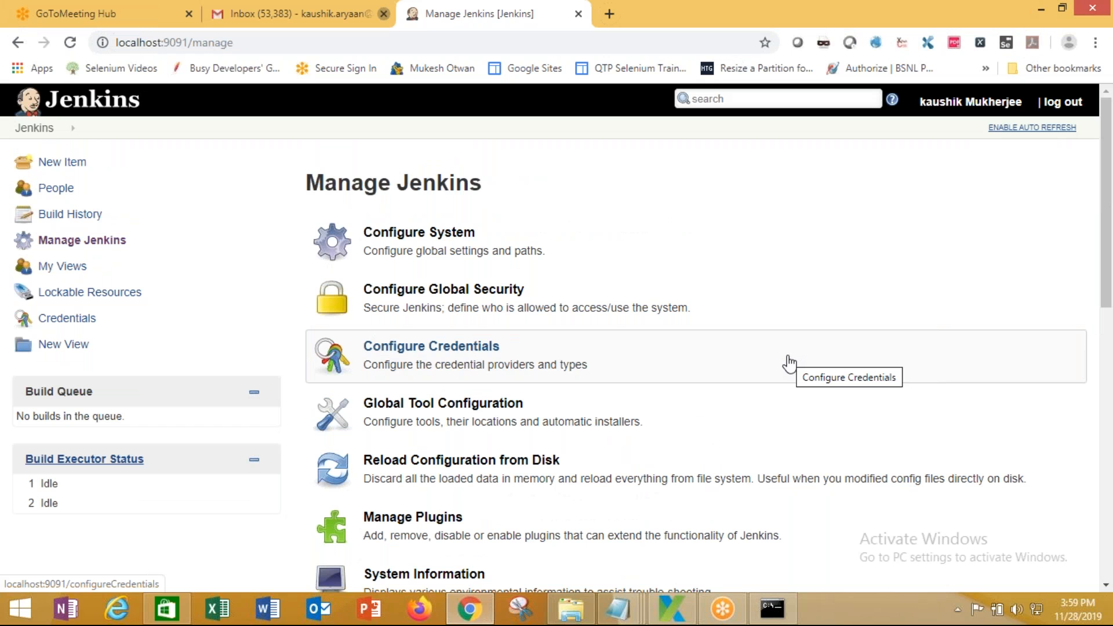
scroll(789, 363, "down", 3)
scroll(787, 364, "up", 3)
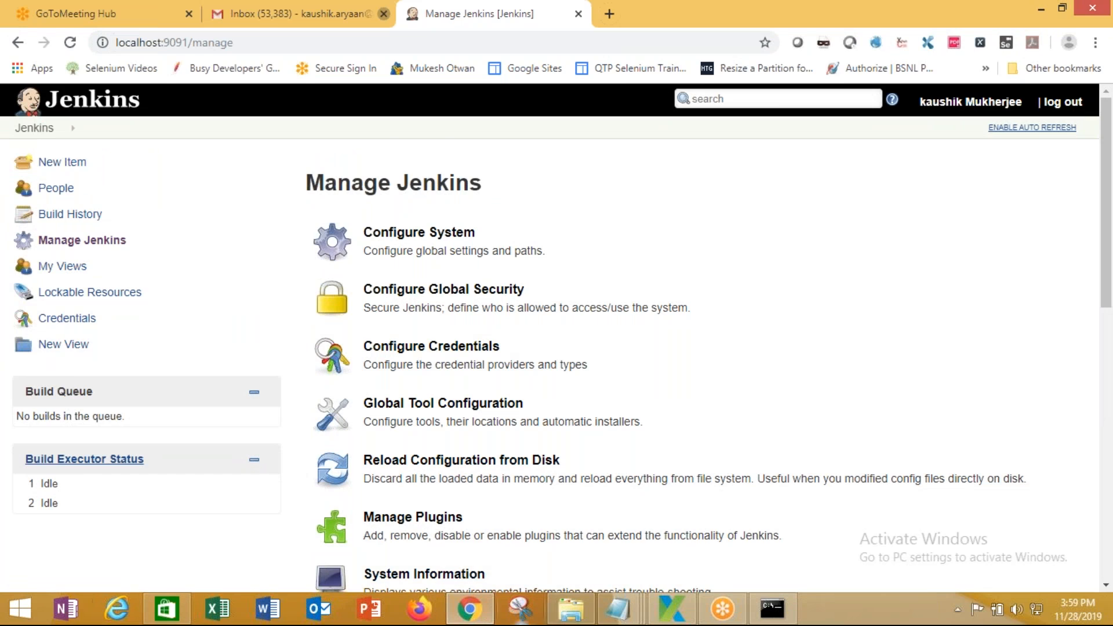
Open the 'JENKINS set up' document from Desktop > RestAPI > '12. Continuos Integration - Jenkins'
left_click(571, 609)
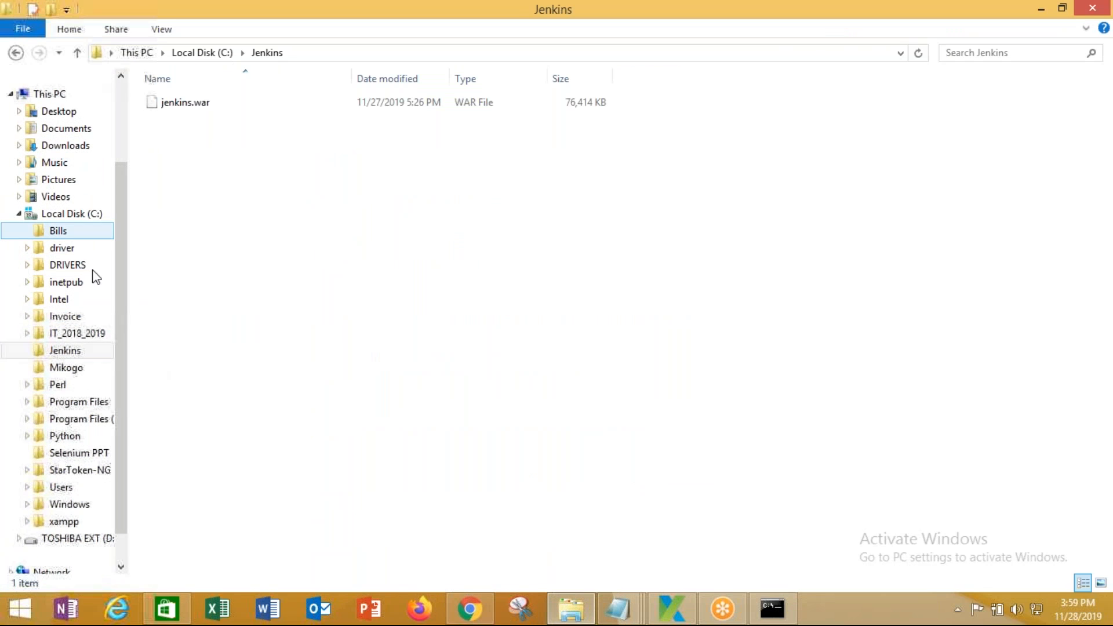
left_click_drag(117, 282, 135, 196)
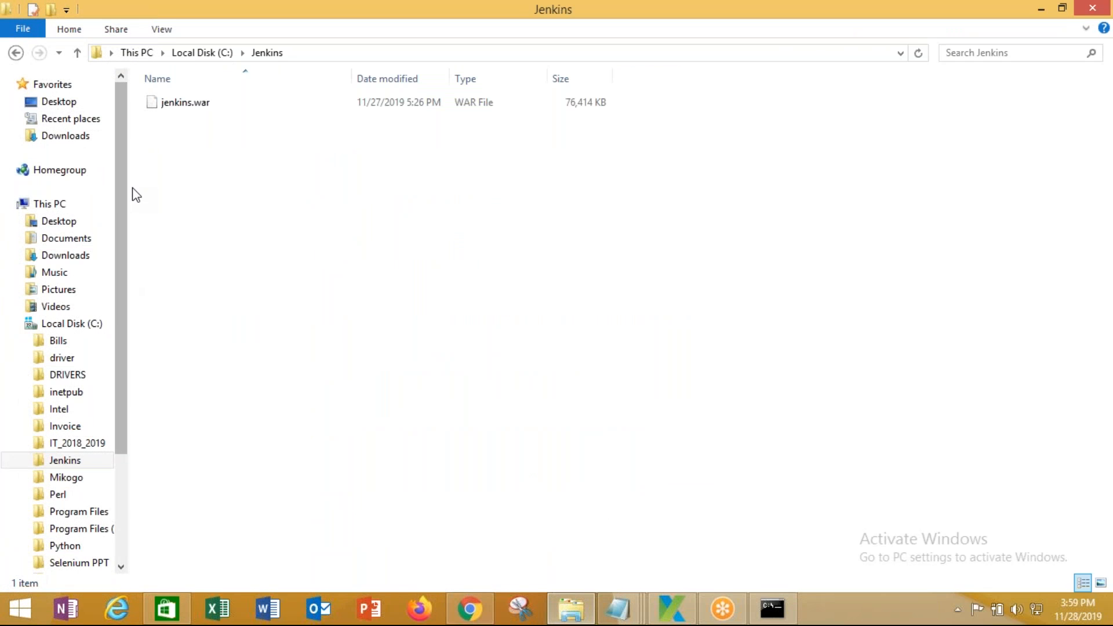
left_click(51, 85)
left_click(53, 102)
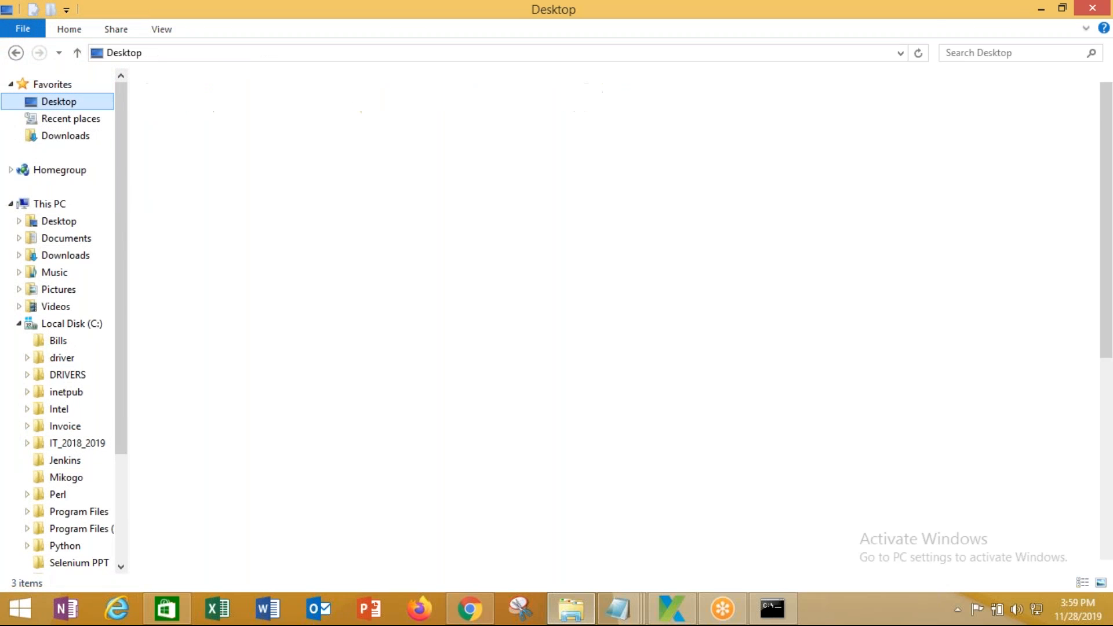
double_click(227, 421)
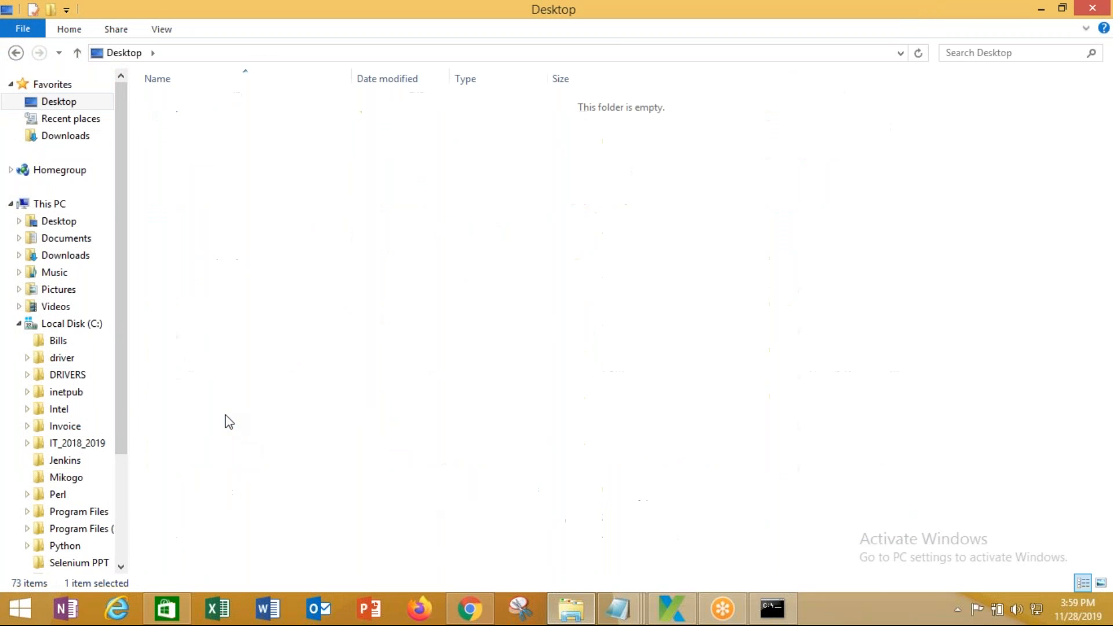
double_click(228, 308)
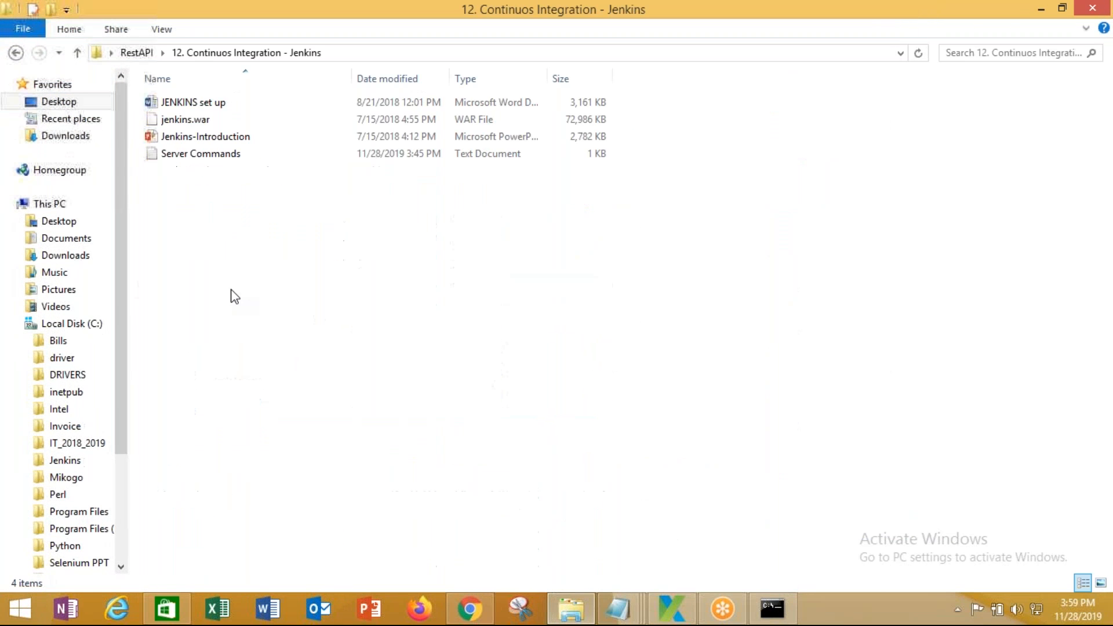
double_click(223, 103)
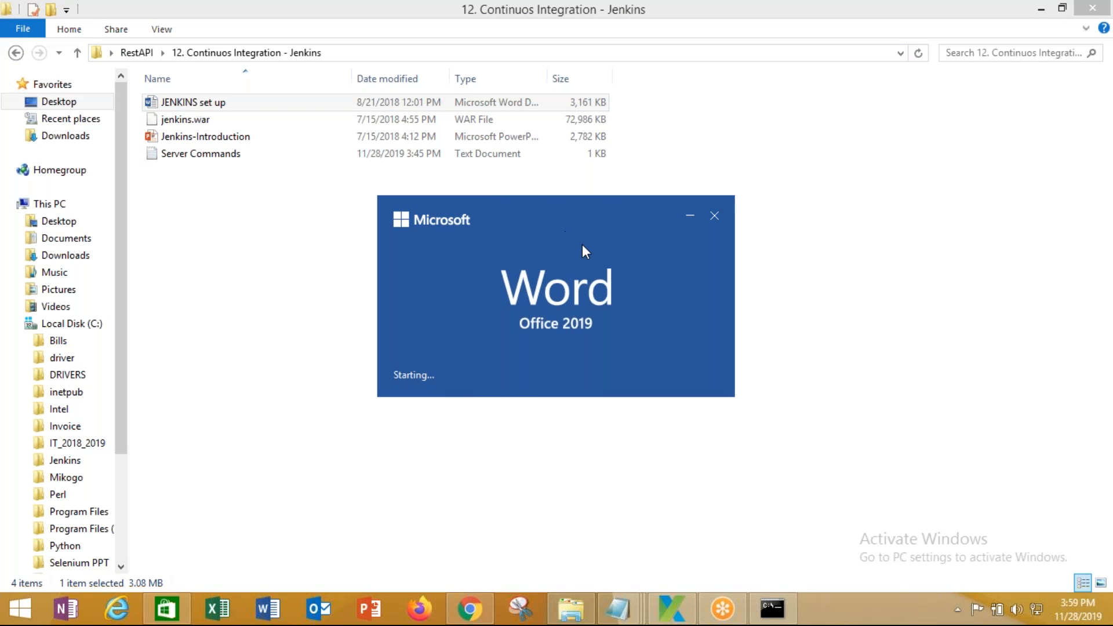
Read the setup guide down to step 9, then open Global Tool Configuration in Jenkins
scroll(615, 463, "down", 4)
scroll(614, 463, "down", 15)
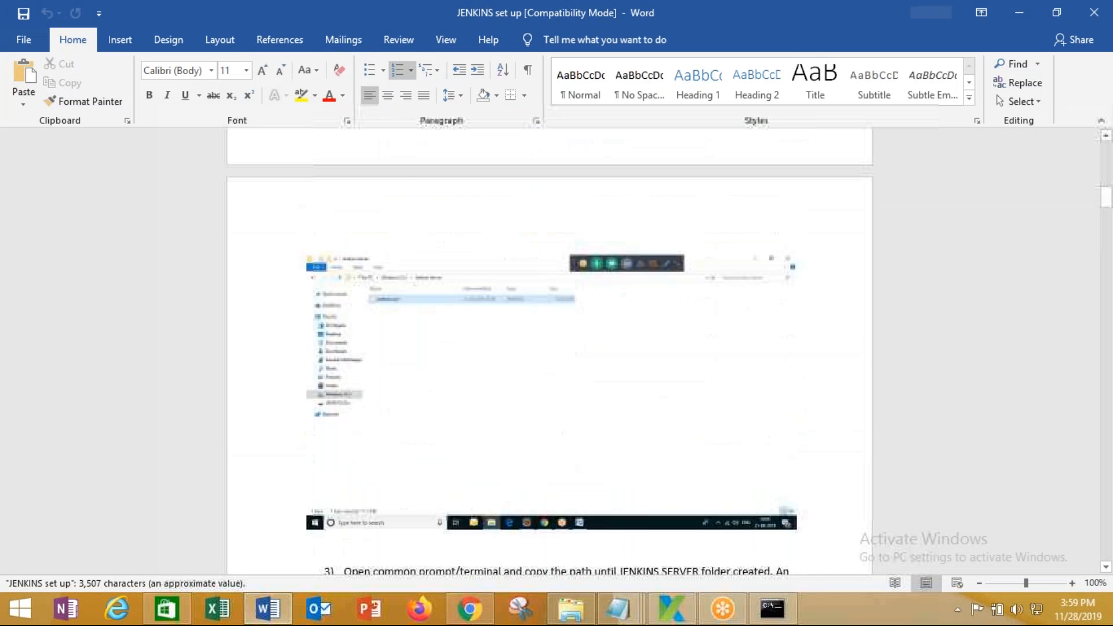
scroll(614, 464, "down", 12)
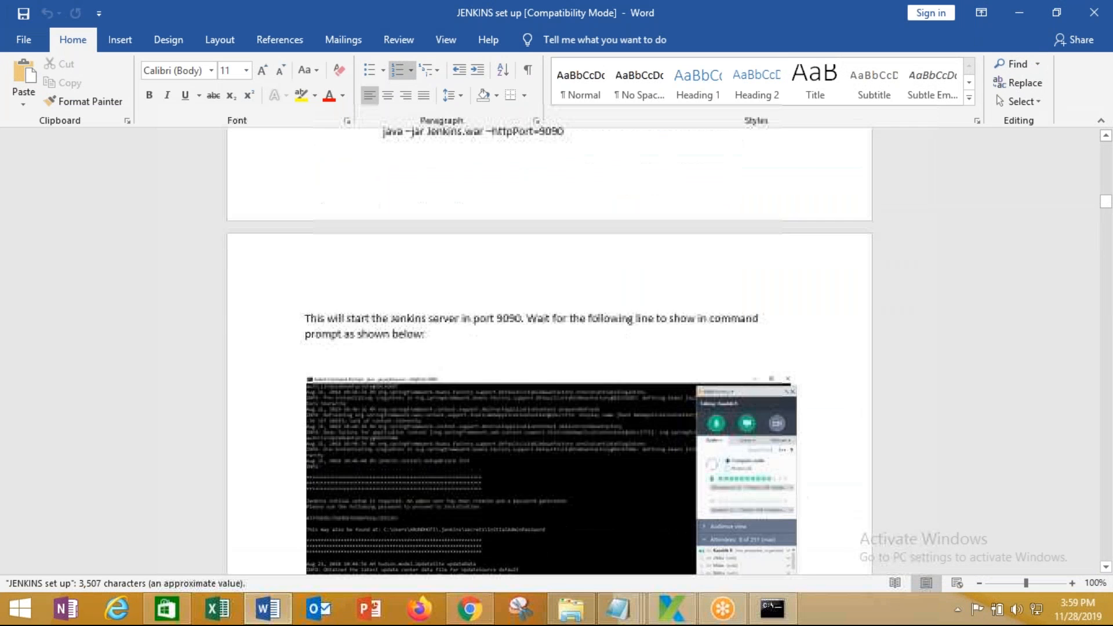
scroll(614, 464, "down", 10)
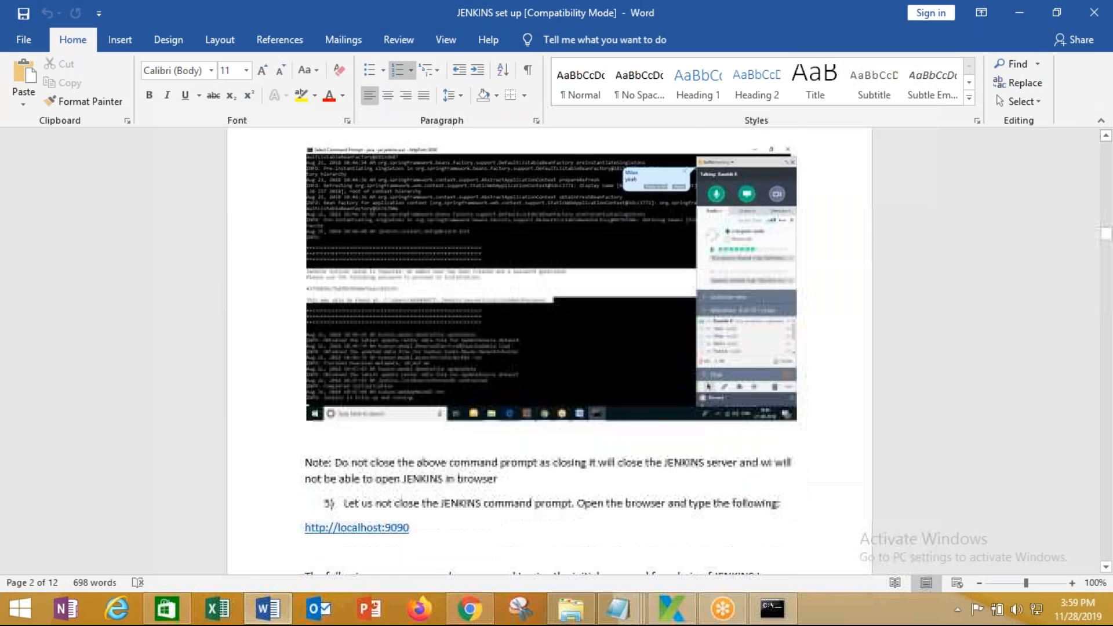
scroll(550, 348, "down", 12)
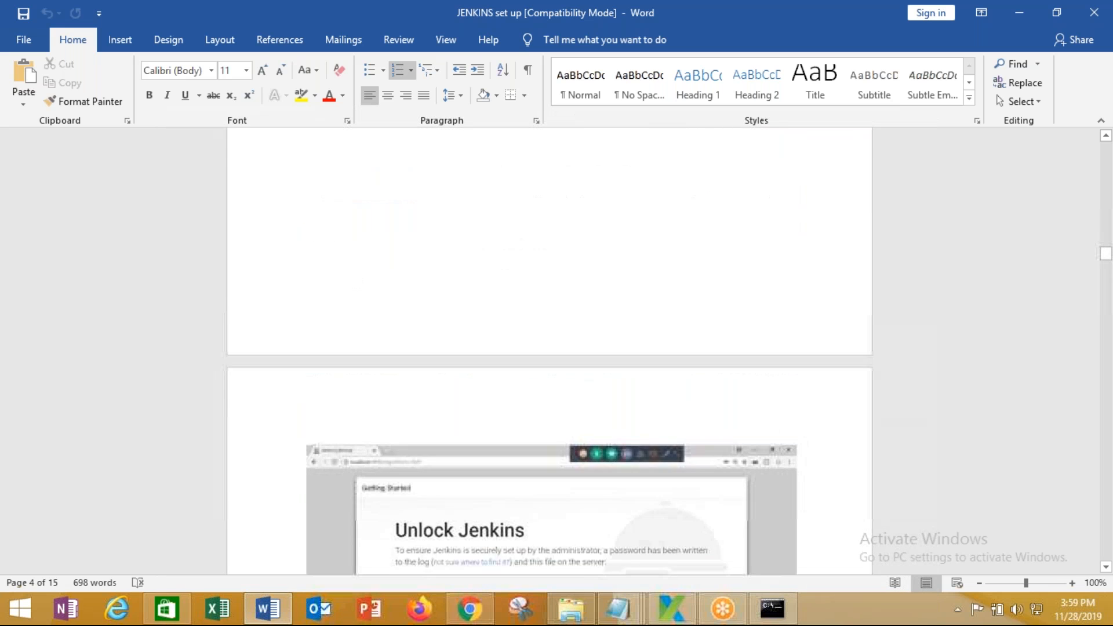
scroll(550, 348, "down", 15)
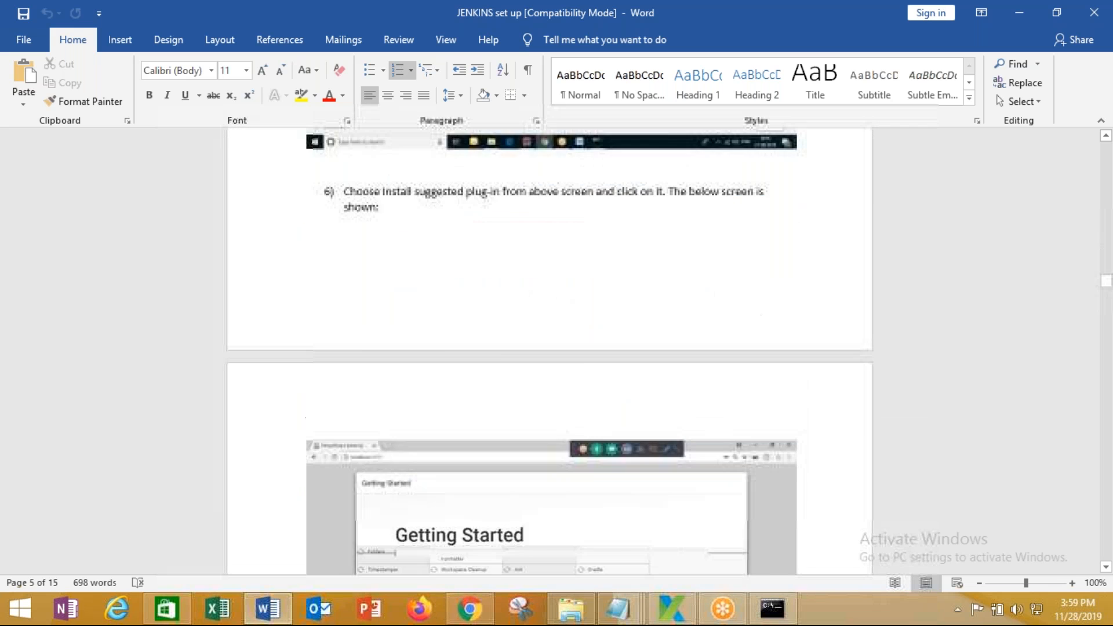
scroll(549, 348, "down", 15)
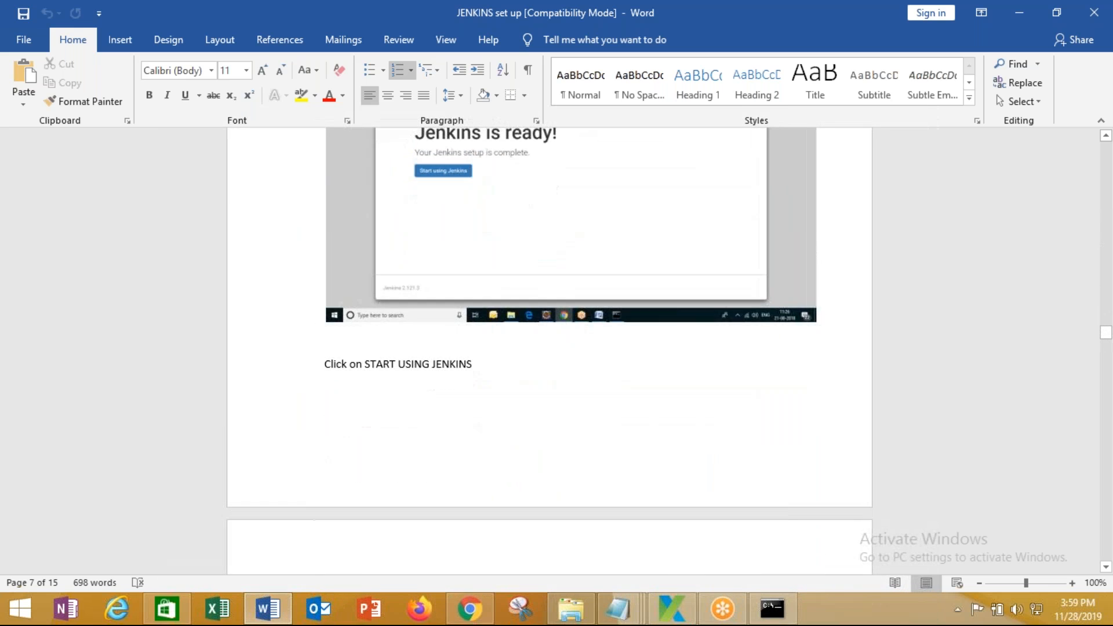
scroll(549, 348, "down", 10)
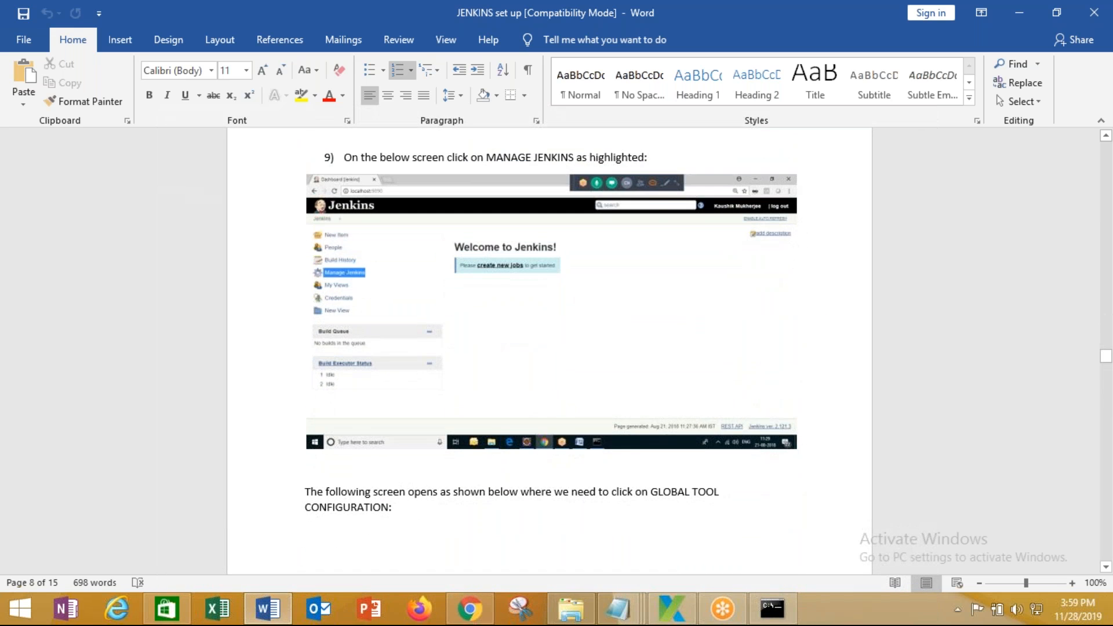
scroll(512, 477, "down", 1)
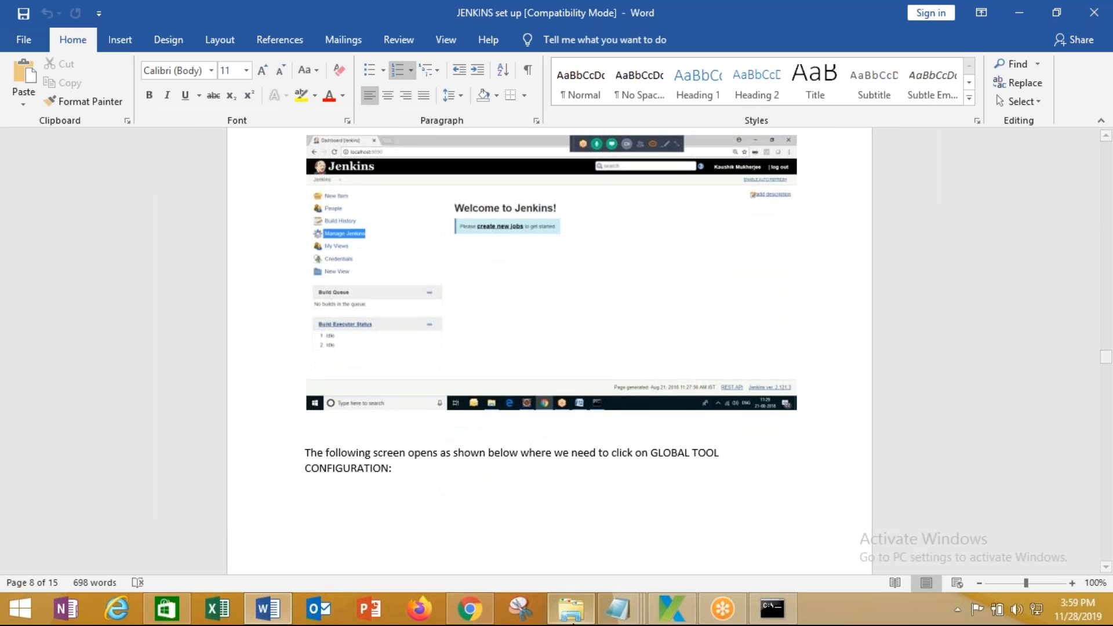
left_click(471, 609)
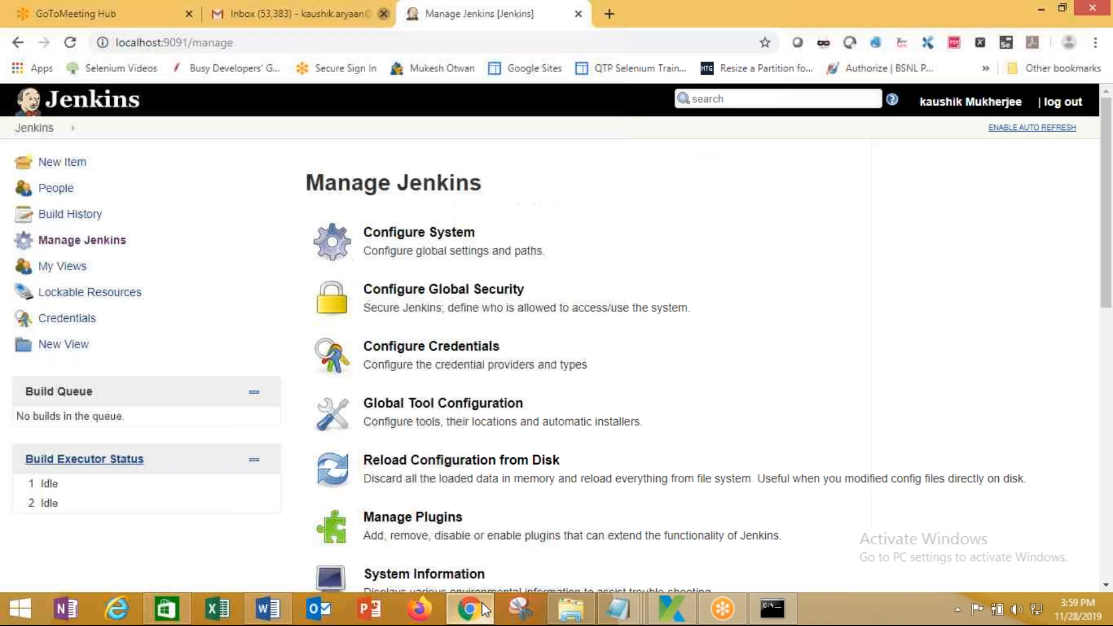
left_click(443, 403)
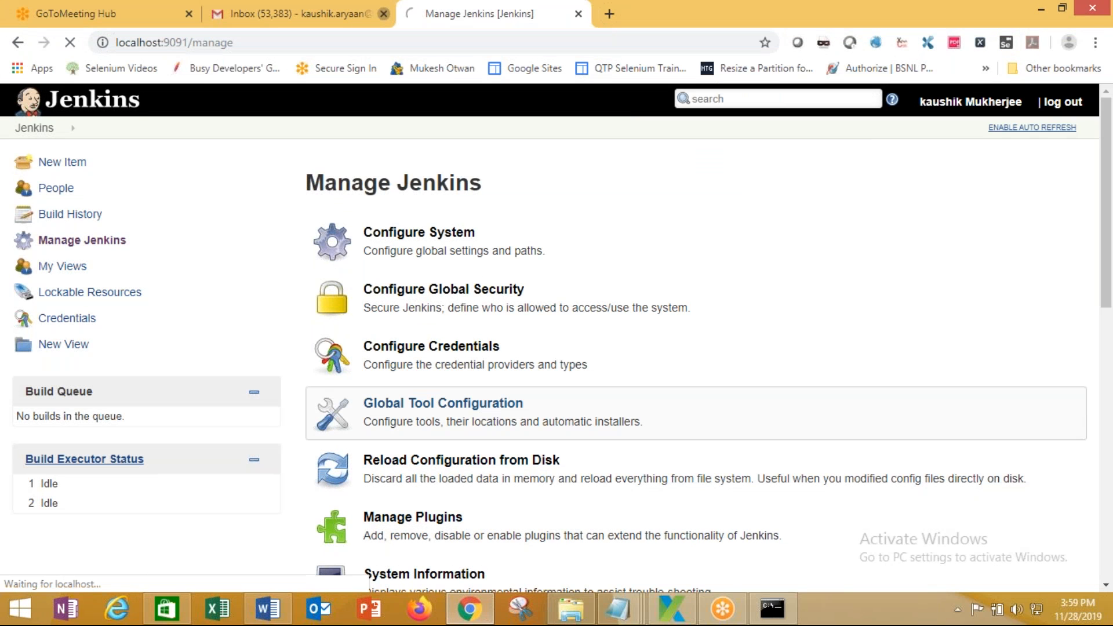
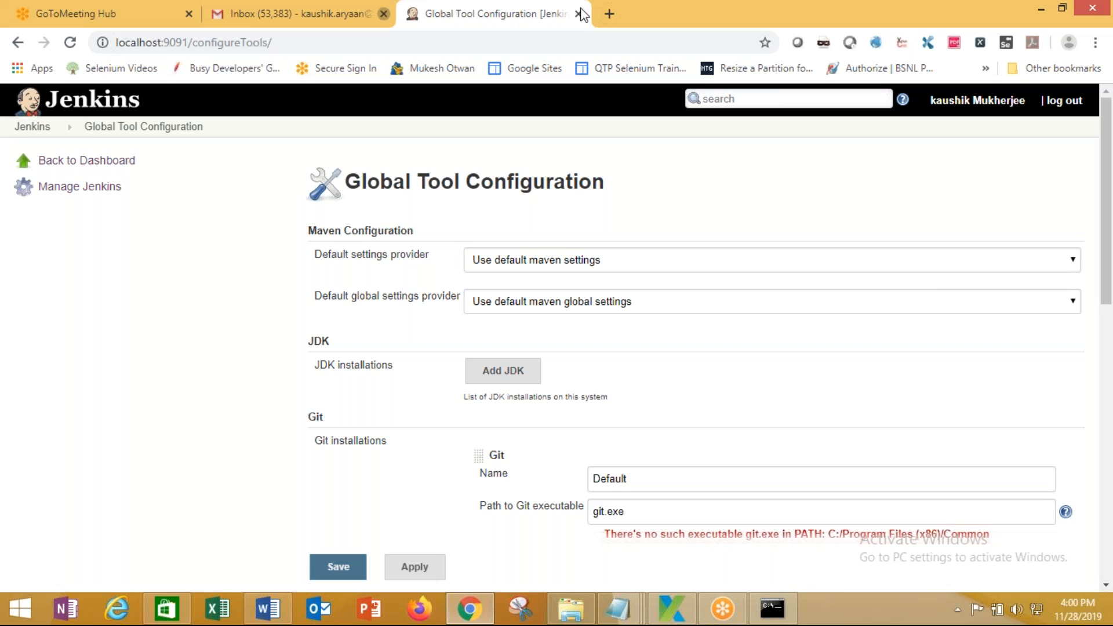
Delete git.exe from the Default Git installation's Path to Git executable field
scroll(701, 280, "down", 5)
scroll(706, 281, "up", 4)
scroll(621, 278, "down", 3)
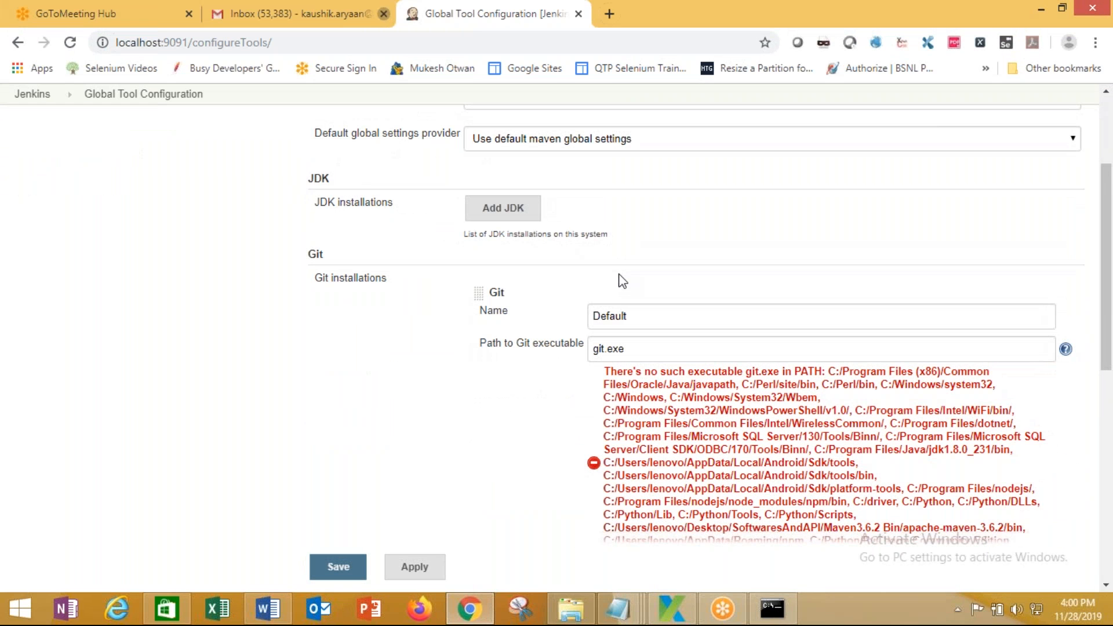
scroll(618, 278, "down", 2)
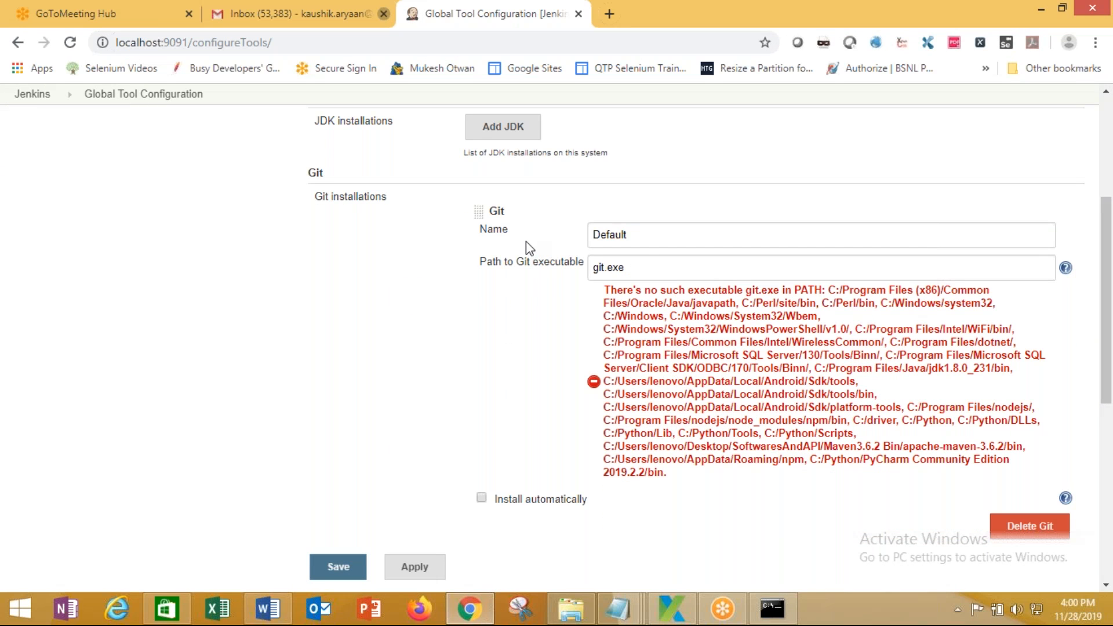
left_click_drag(640, 268, 576, 280)
key("BackSpace")
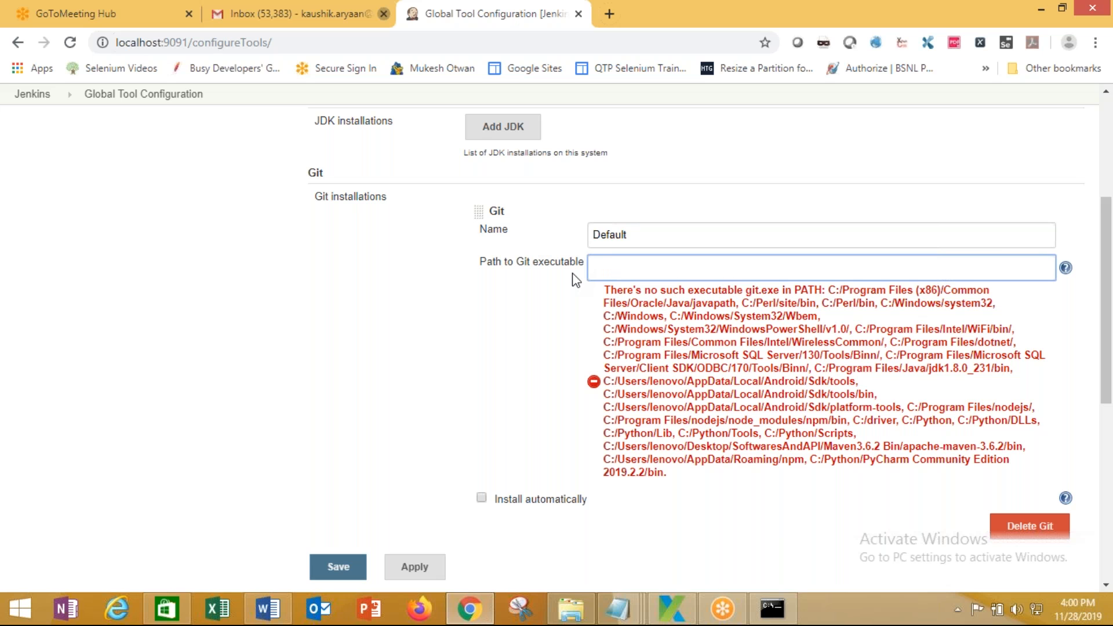
scroll(423, 293, "down", 3)
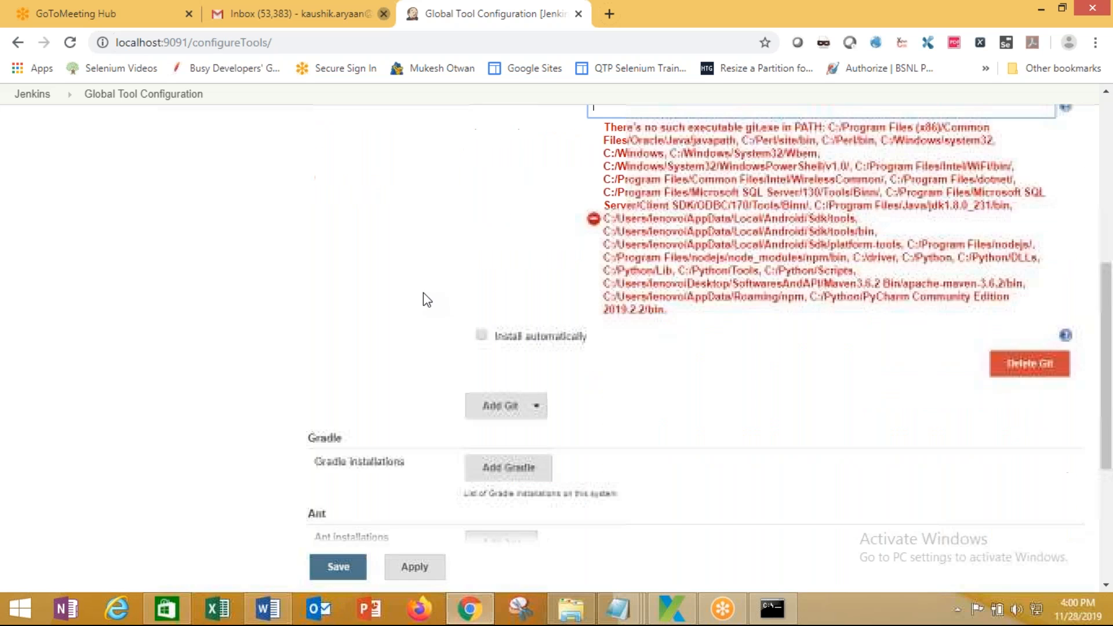
scroll(423, 293, "down", 3)
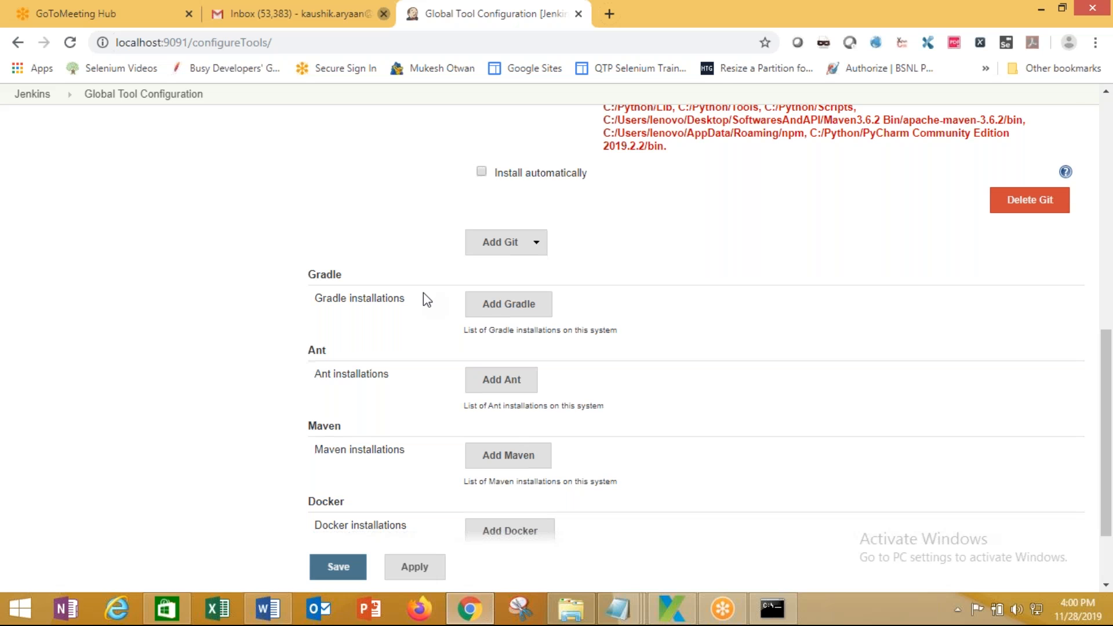
scroll(424, 293, "down", 2)
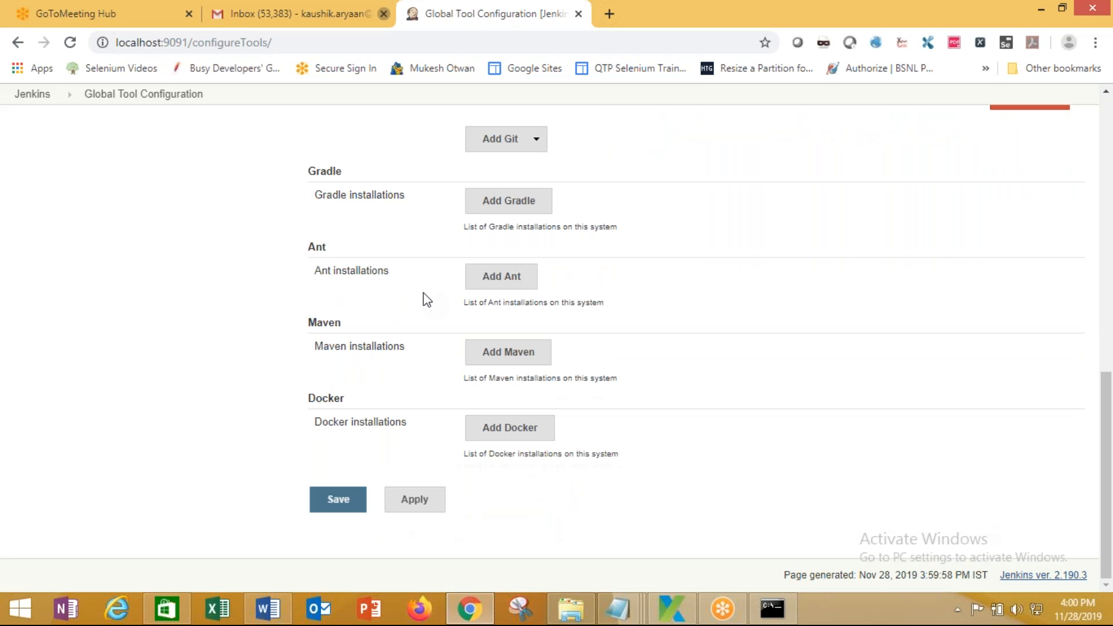
scroll(423, 293, "up", 5)
scroll(423, 294, "down", 5)
scroll(424, 293, "up", 10)
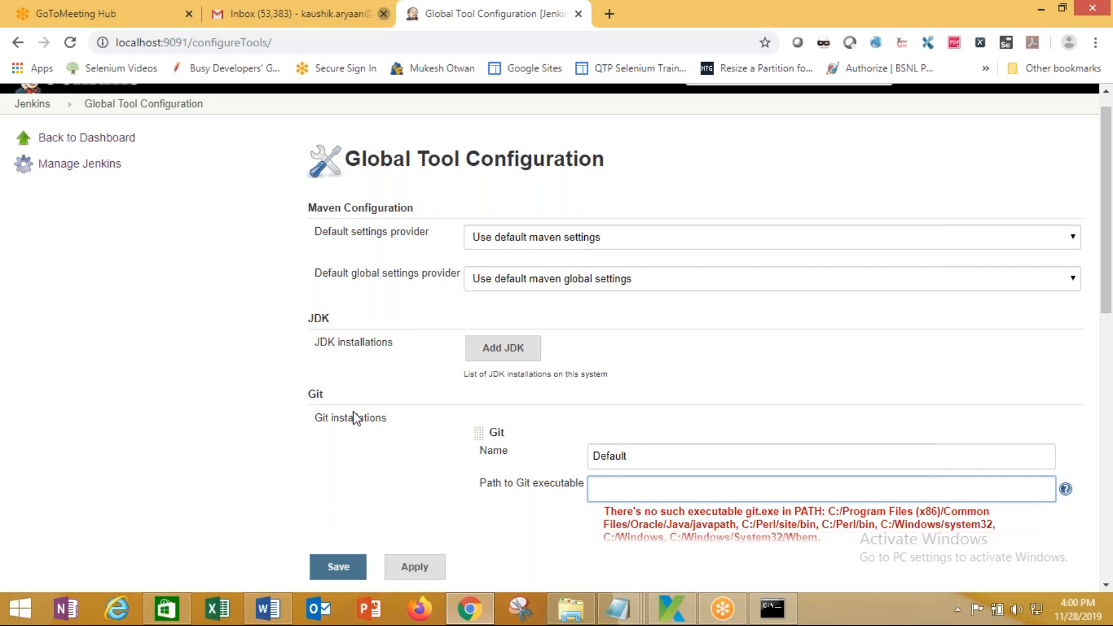
Add a JDK installation named JDk1.8 with Install automatically unchecked, JAVA_HOME left to fill
left_click(523, 348)
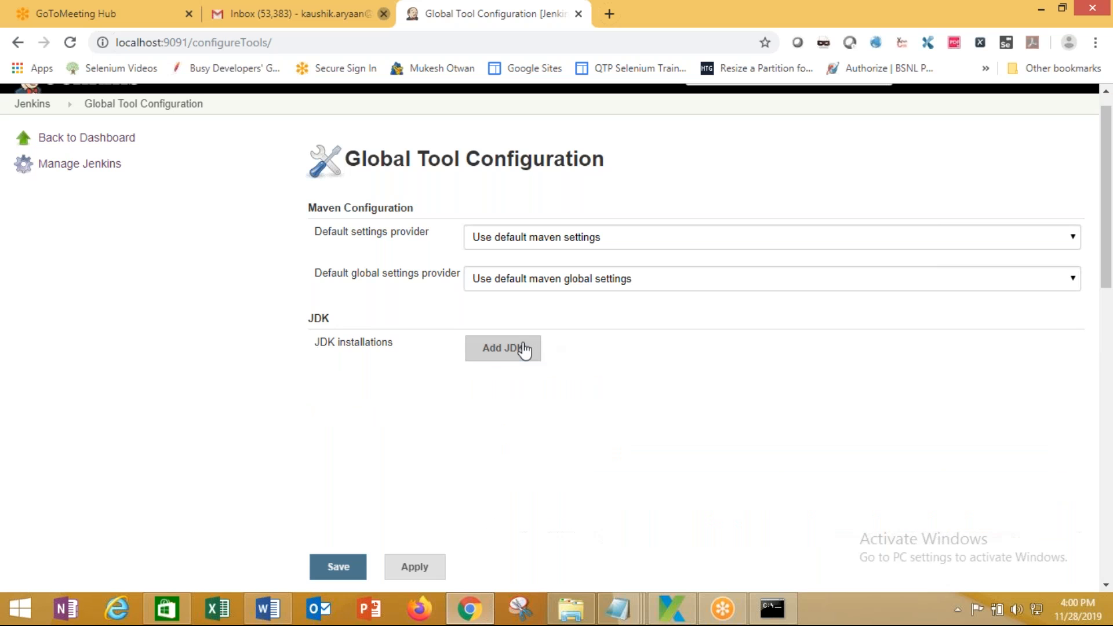
left_click(643, 390)
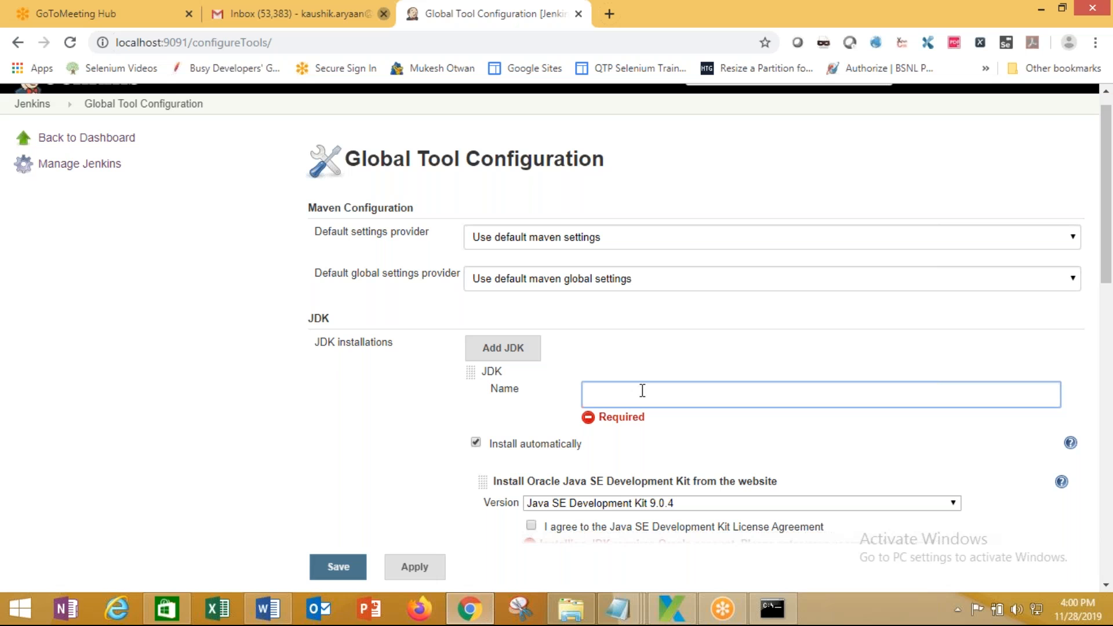
scroll(642, 391, "down", 2)
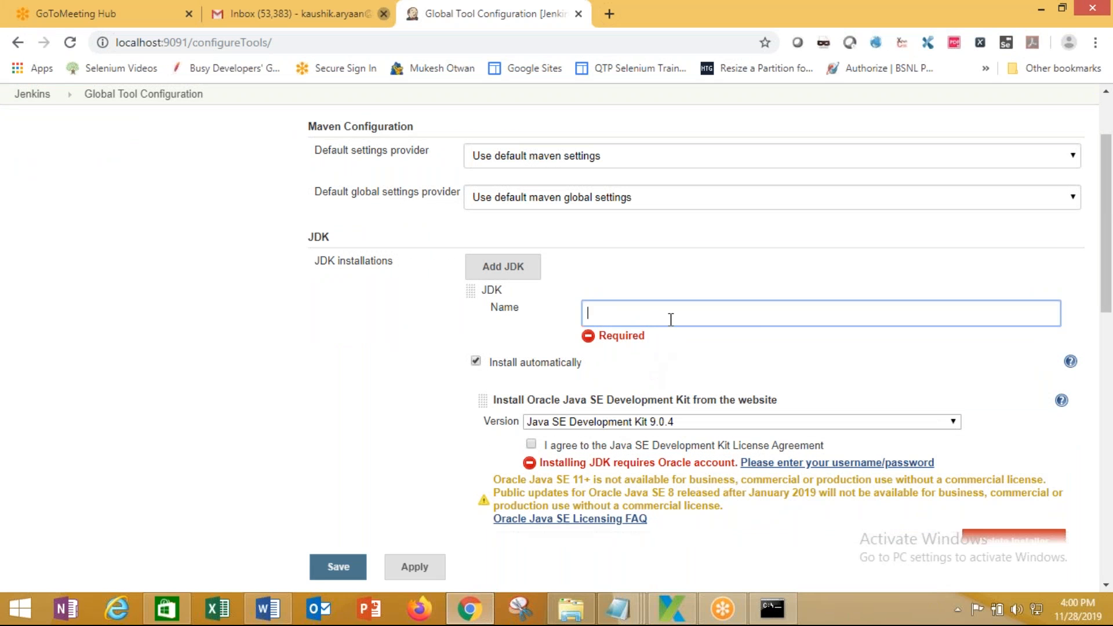
left_click(475, 362)
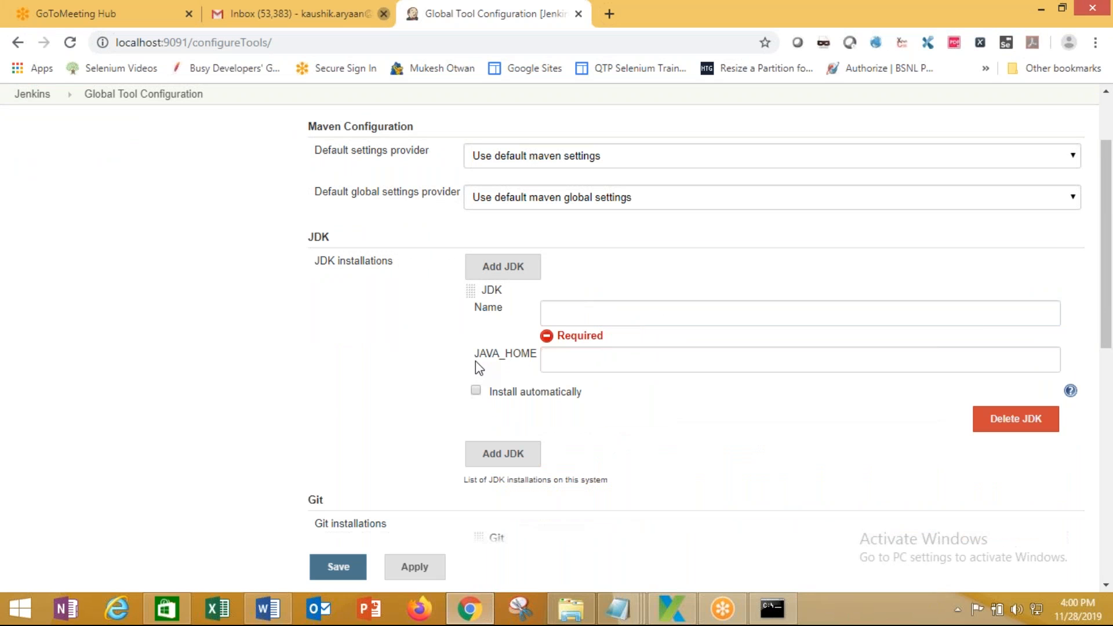
left_click(605, 310)
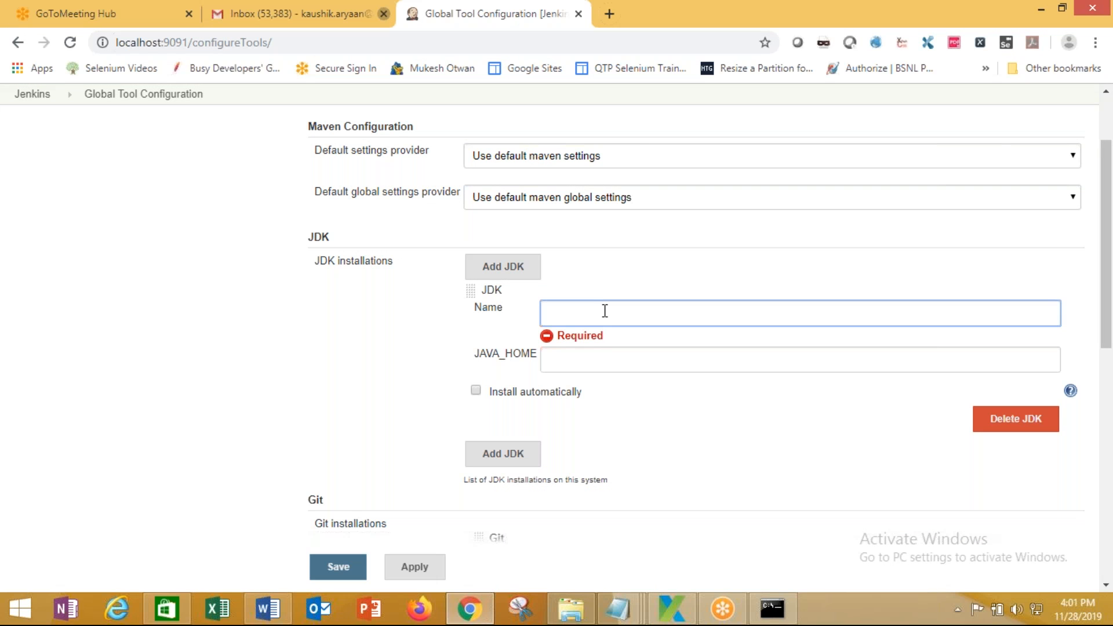
type("JDk1.8")
left_click(582, 354)
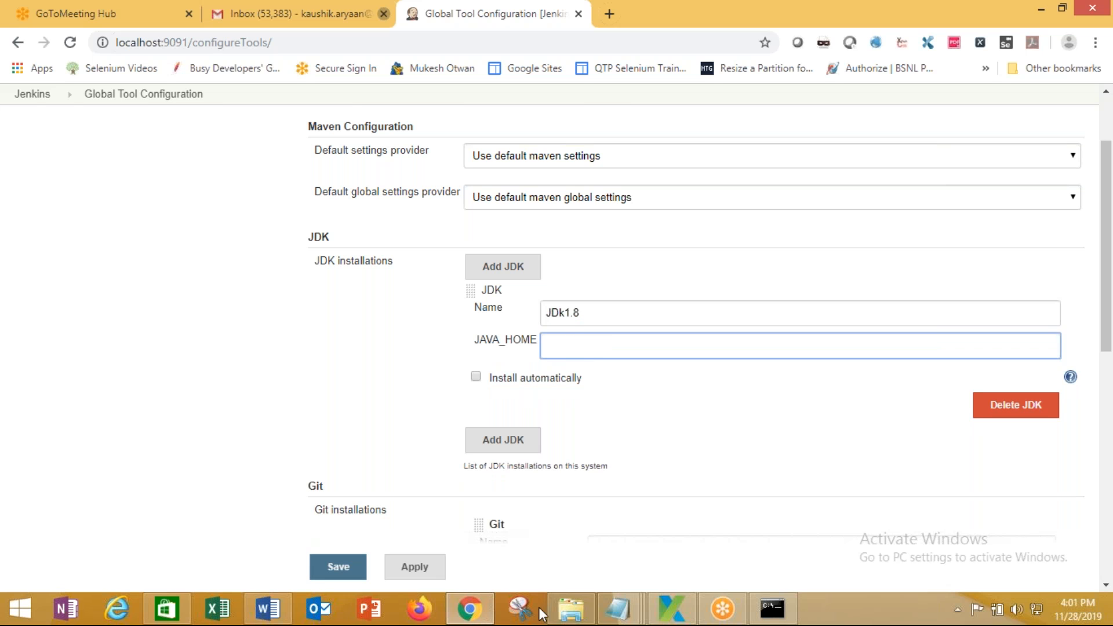
left_click(571, 619)
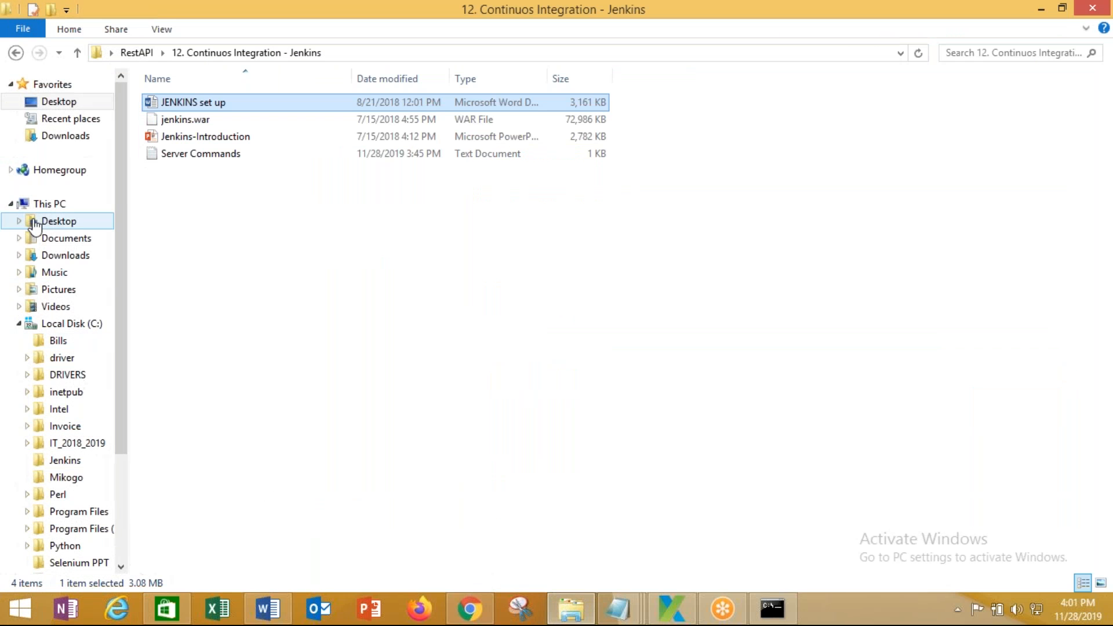
Copy the JDK folder path C:\Program Files\Java\jdk1.8.0_231 from File Explorer's address bar
left_click(67, 325)
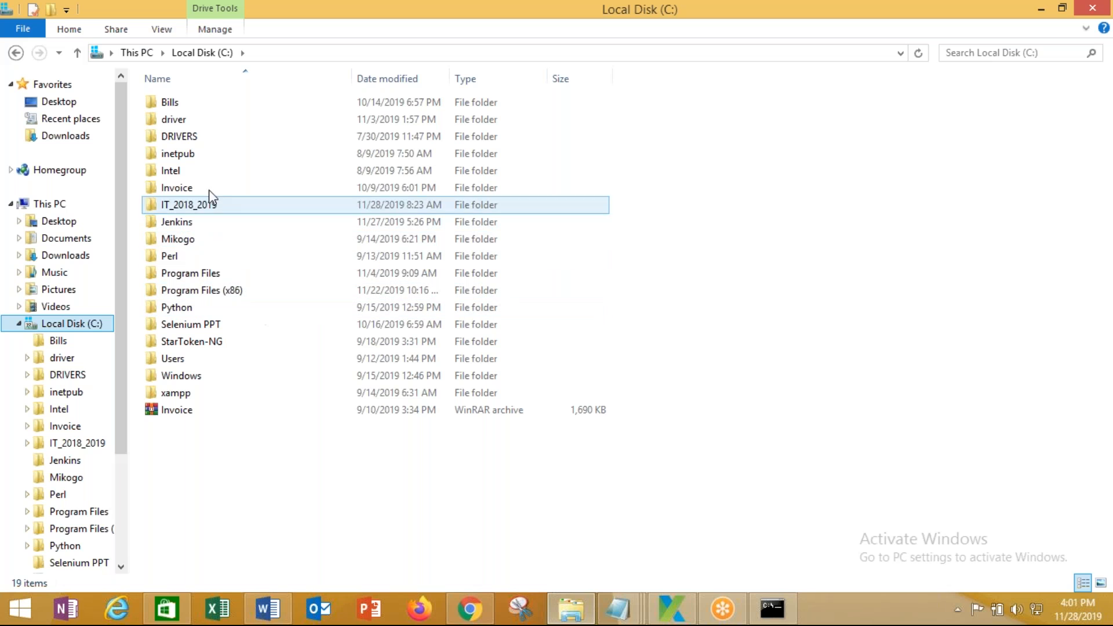
left_click(206, 278)
double_click(201, 306)
double_click(241, 107)
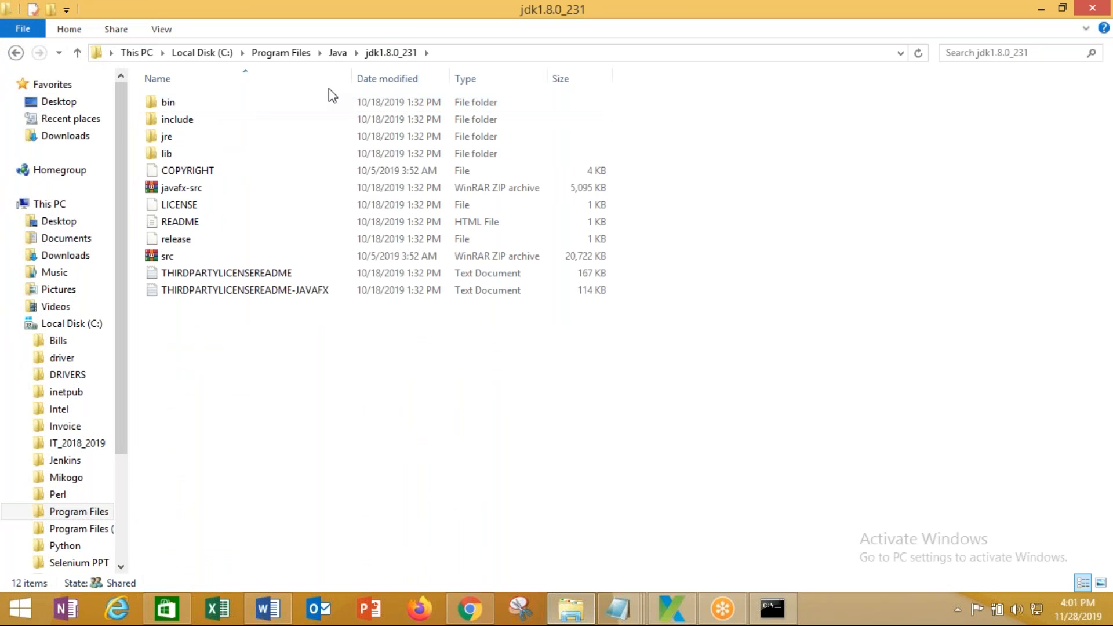
left_click(449, 55)
right_click(245, 52)
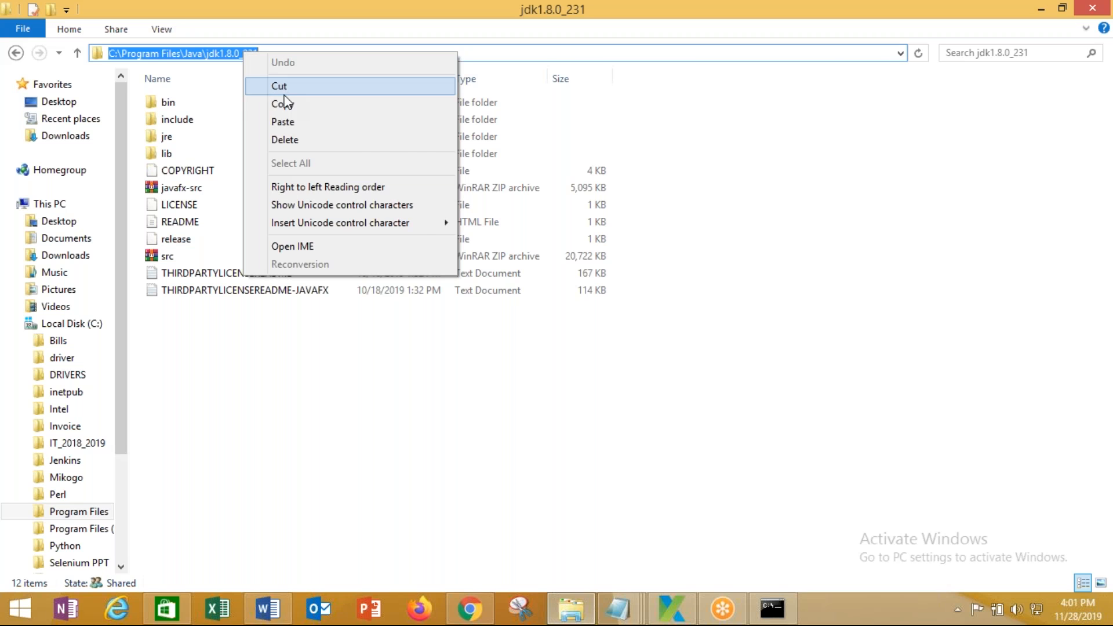
left_click(283, 102)
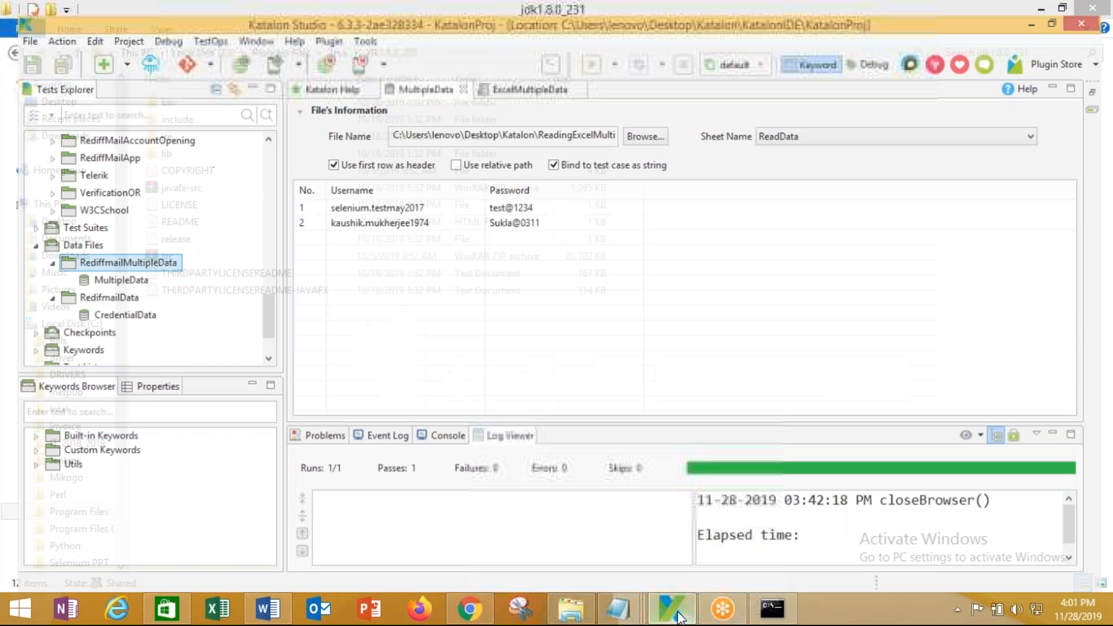
left_click(470, 609)
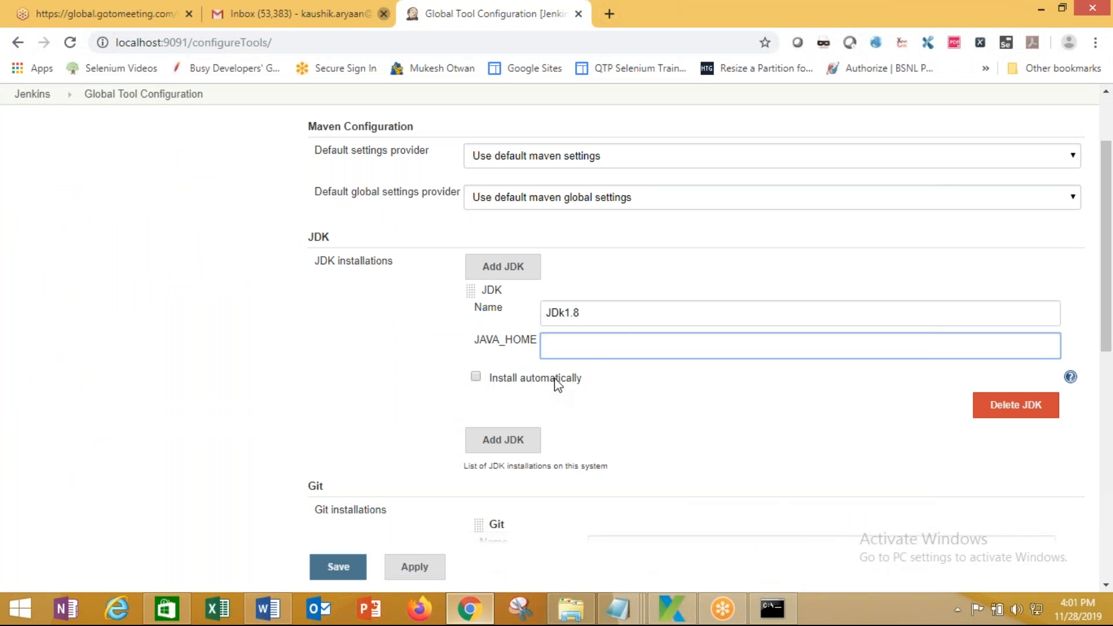
Paste C:\Program Files\Java\jdk1.8.0_231 into JDk1.8's JAVA_HOME and save the tool configuration
key("ctrl+v")
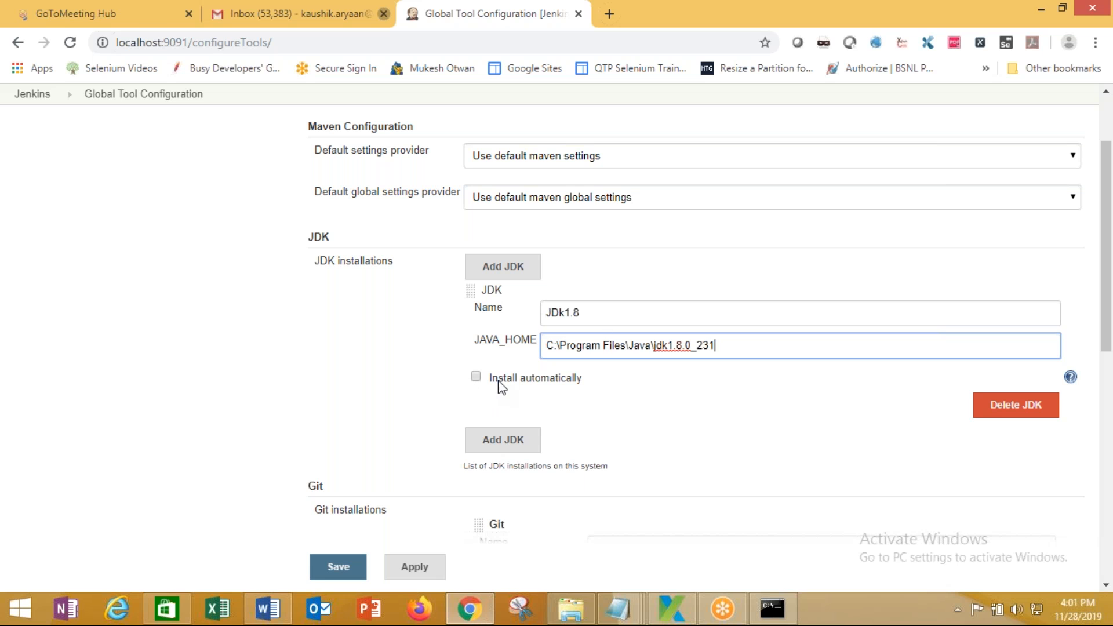
scroll(494, 384, "down", 3)
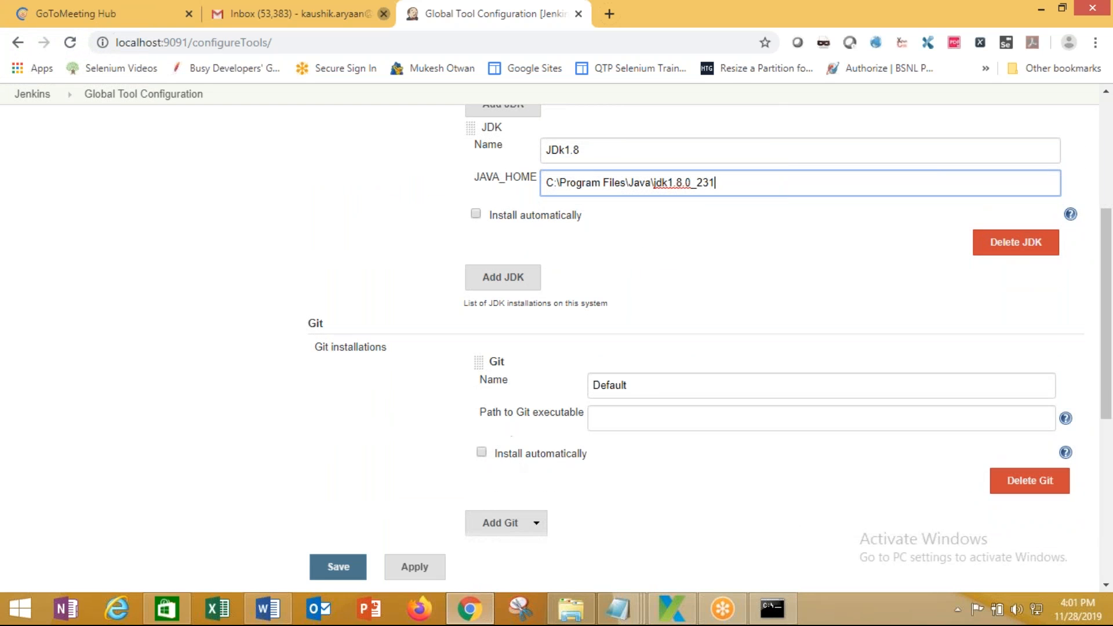
scroll(462, 397, "down", 3)
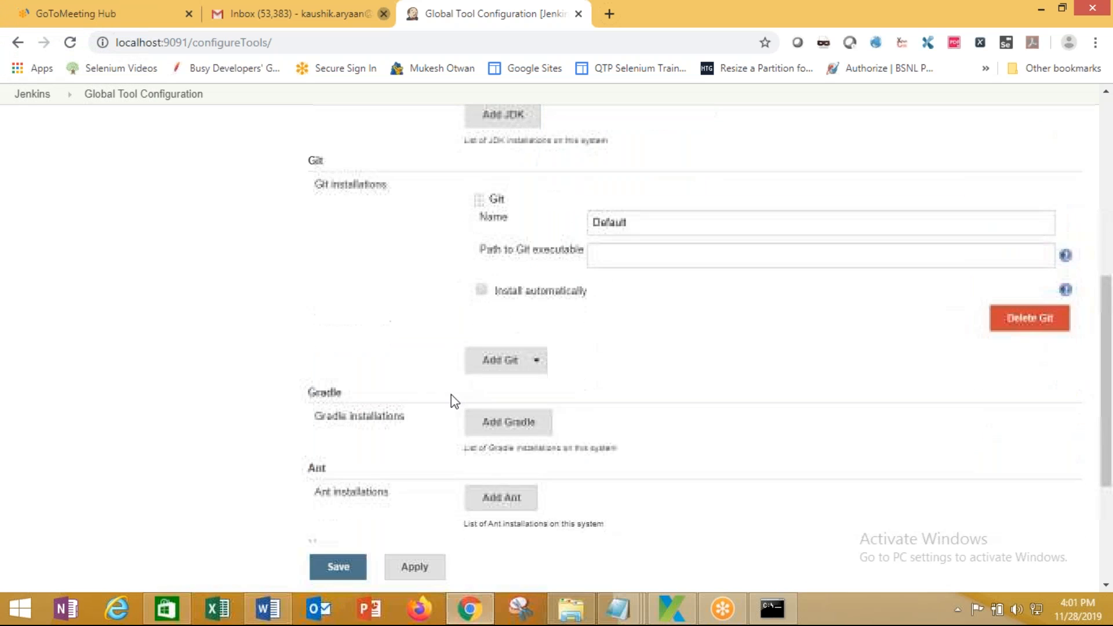
scroll(403, 391, "down", 1)
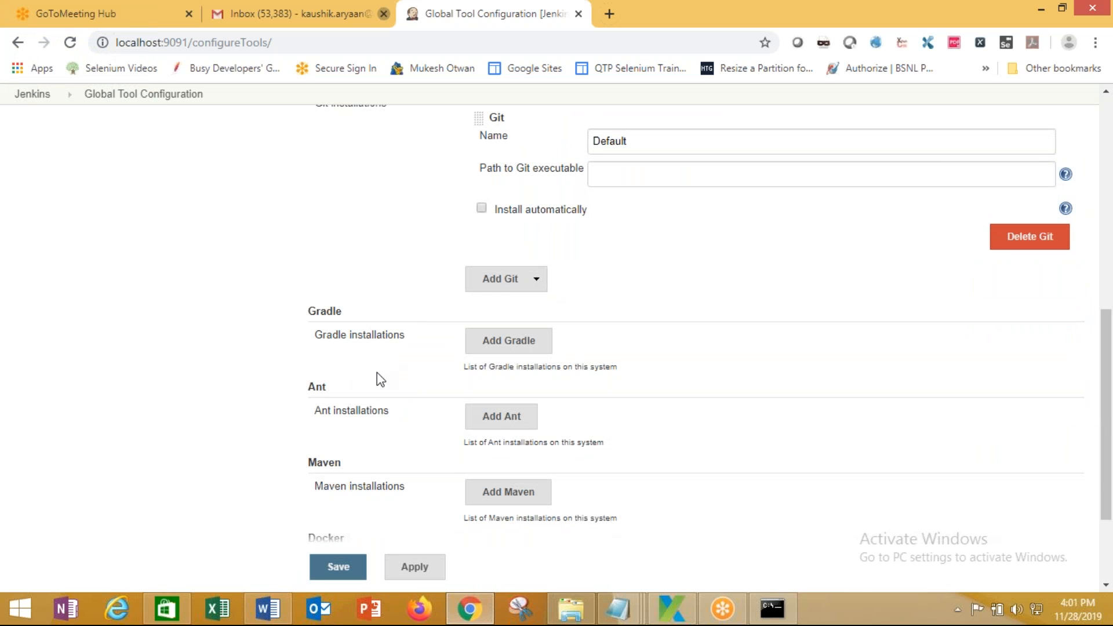
scroll(381, 380, "down", 2)
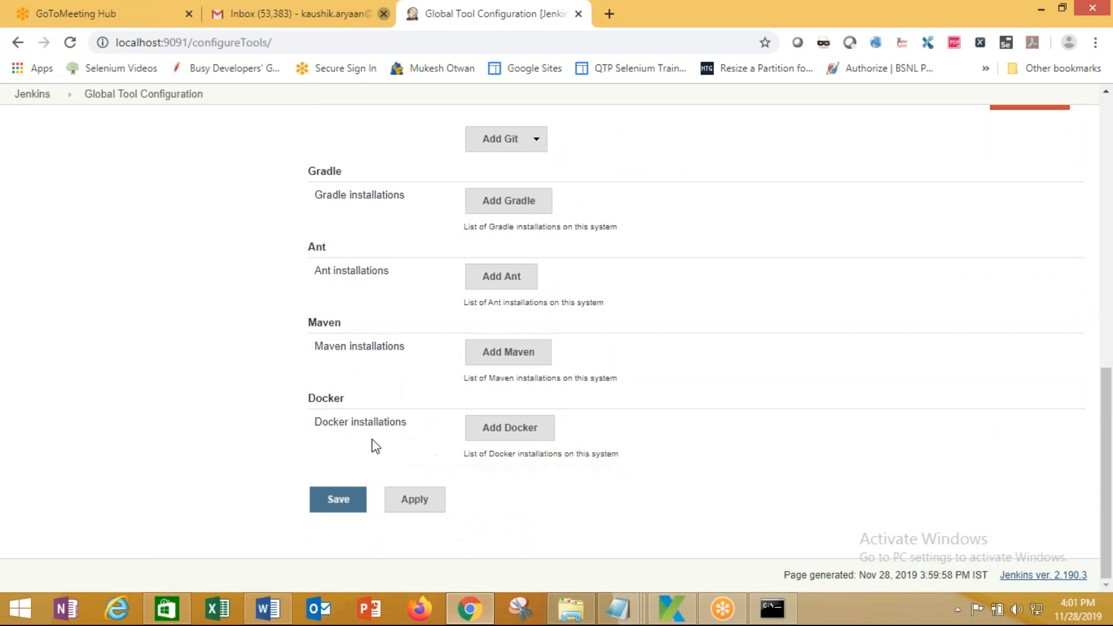
scroll(375, 446, "up", 10)
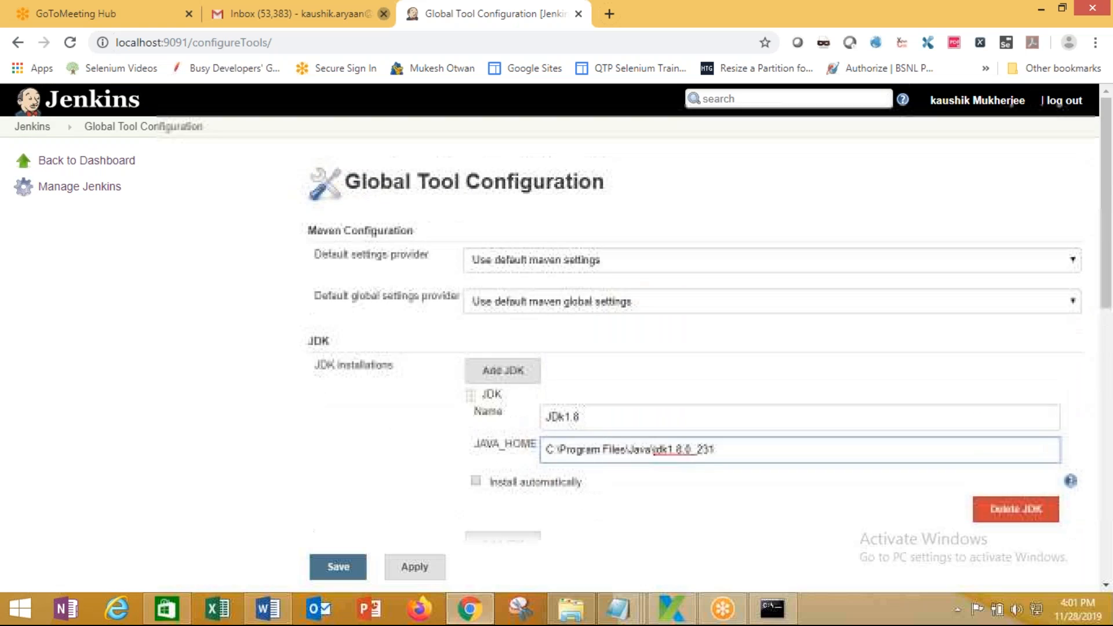
scroll(557, 336, "down", 7)
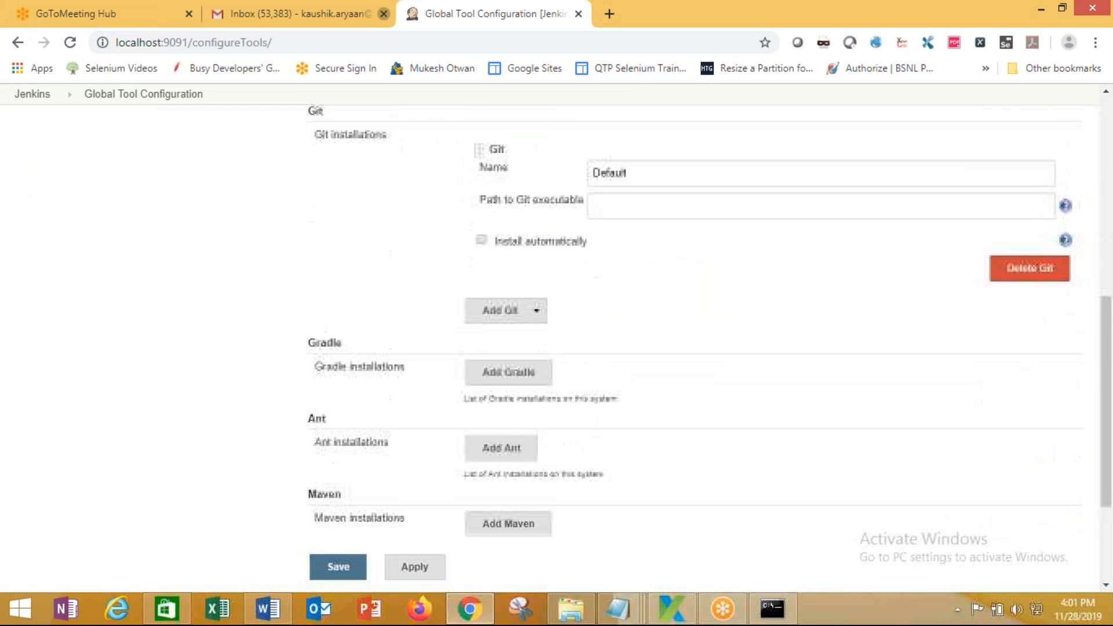
scroll(367, 418, "down", 3)
left_click(343, 506)
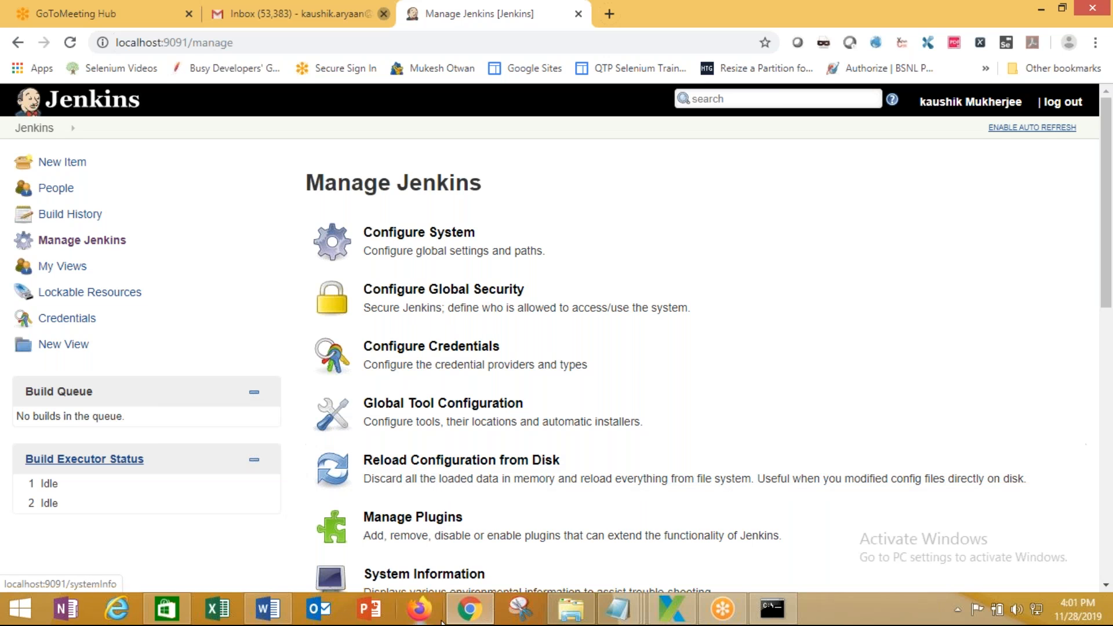
left_click(268, 609)
scroll(497, 456, "down", 10)
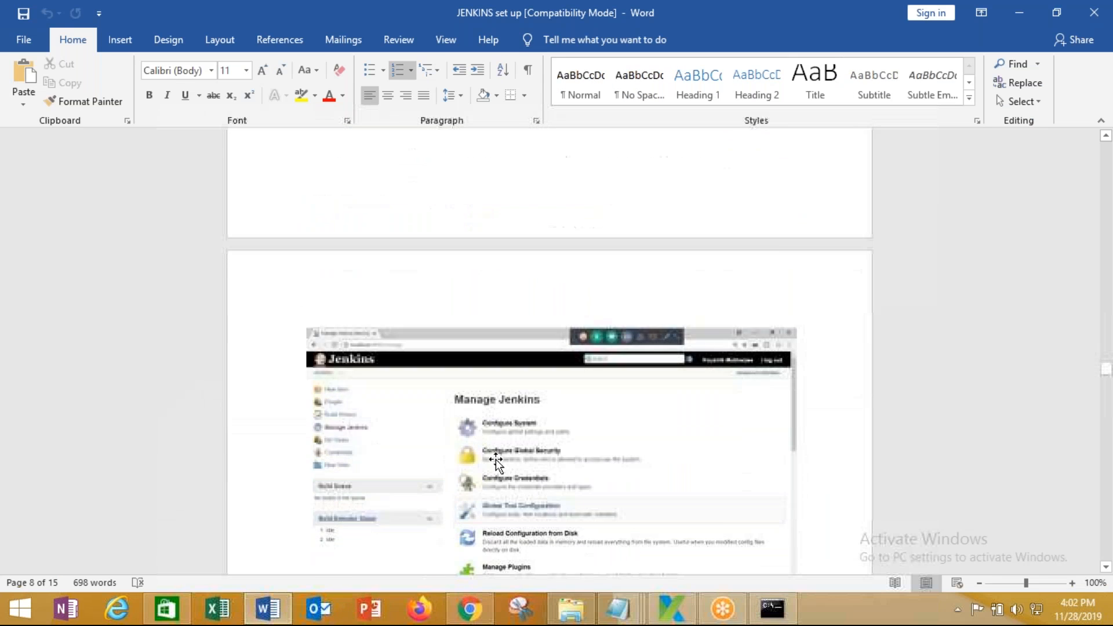
scroll(550, 348, "down", 10)
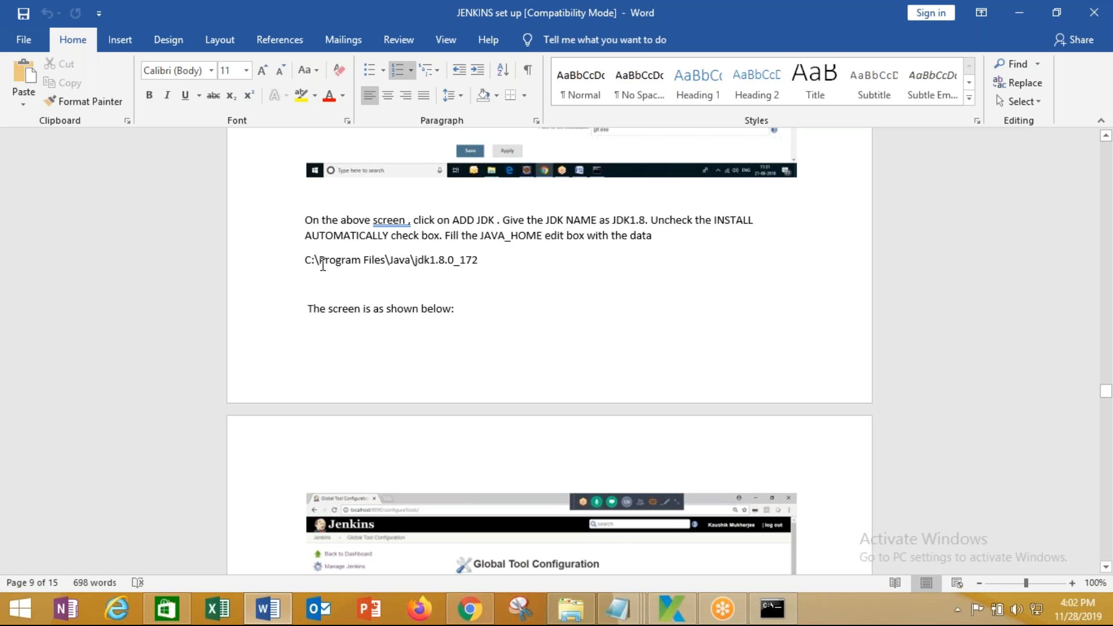
scroll(368, 336, "down", 6)
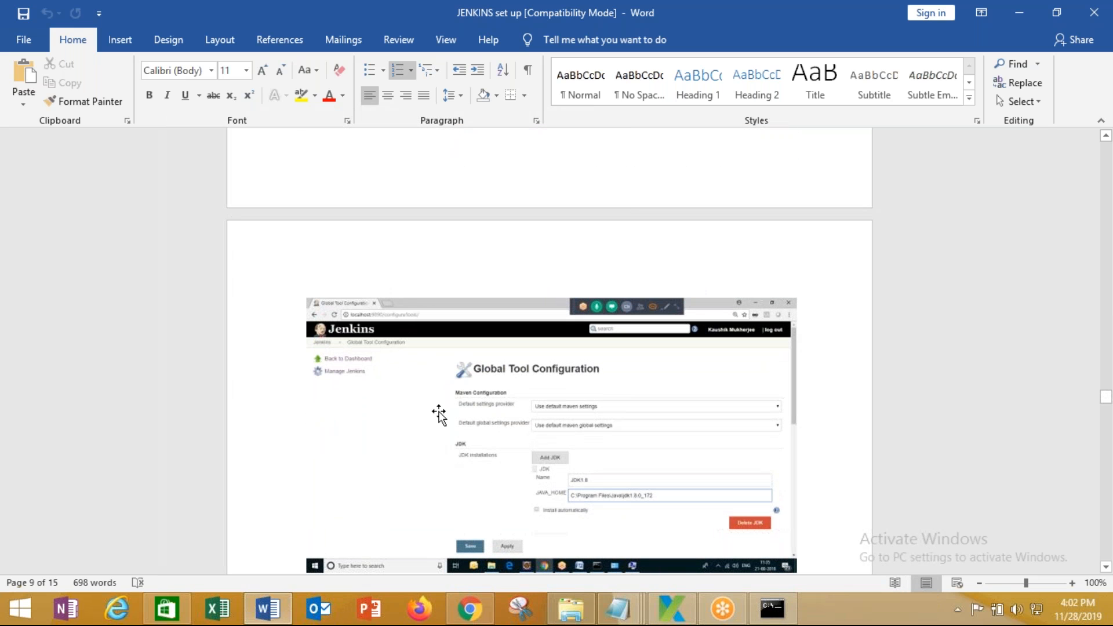
scroll(435, 480, "down", 8)
scroll(432, 480, "down", 4)
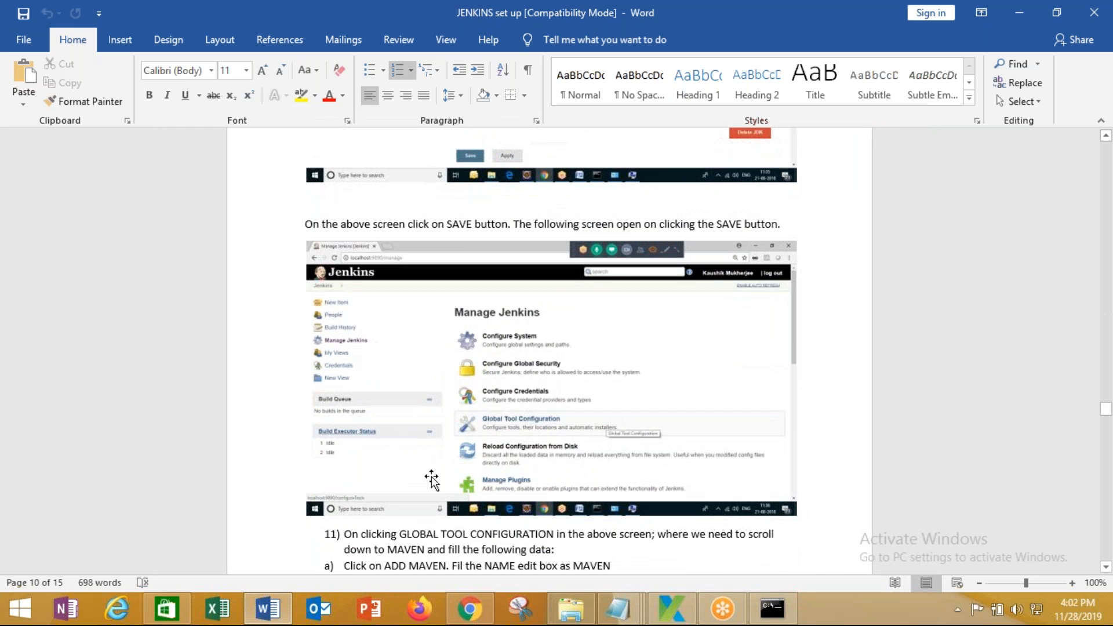
scroll(345, 342, "down", 6)
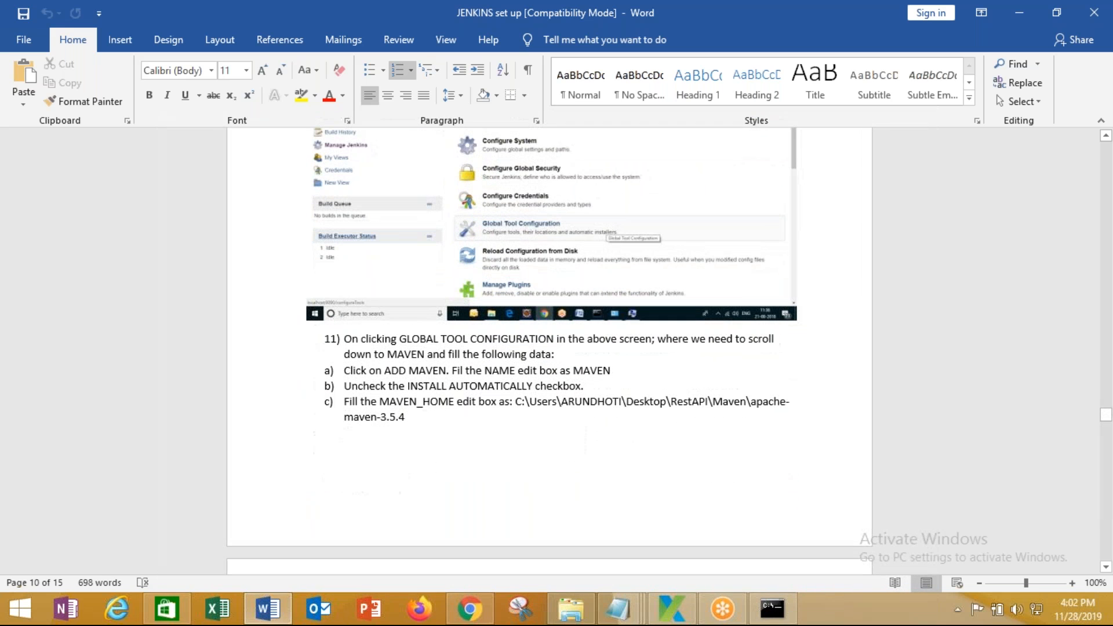
left_click_drag(343, 338, 311, 443)
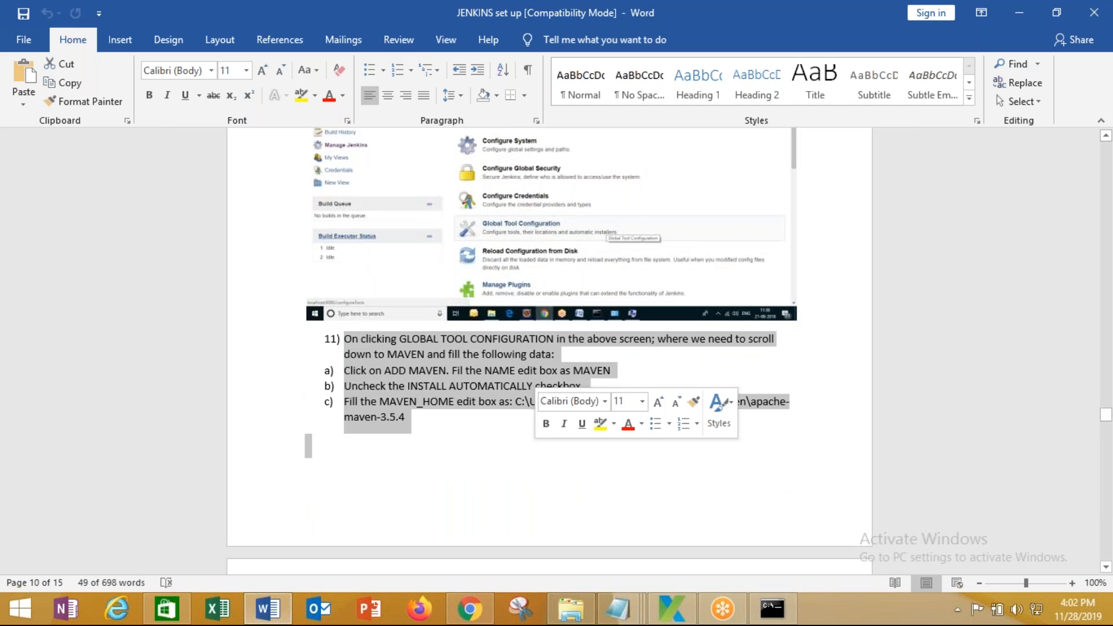
scroll(466, 431, "up", 4)
scroll(467, 430, "up", 4)
left_click(415, 403)
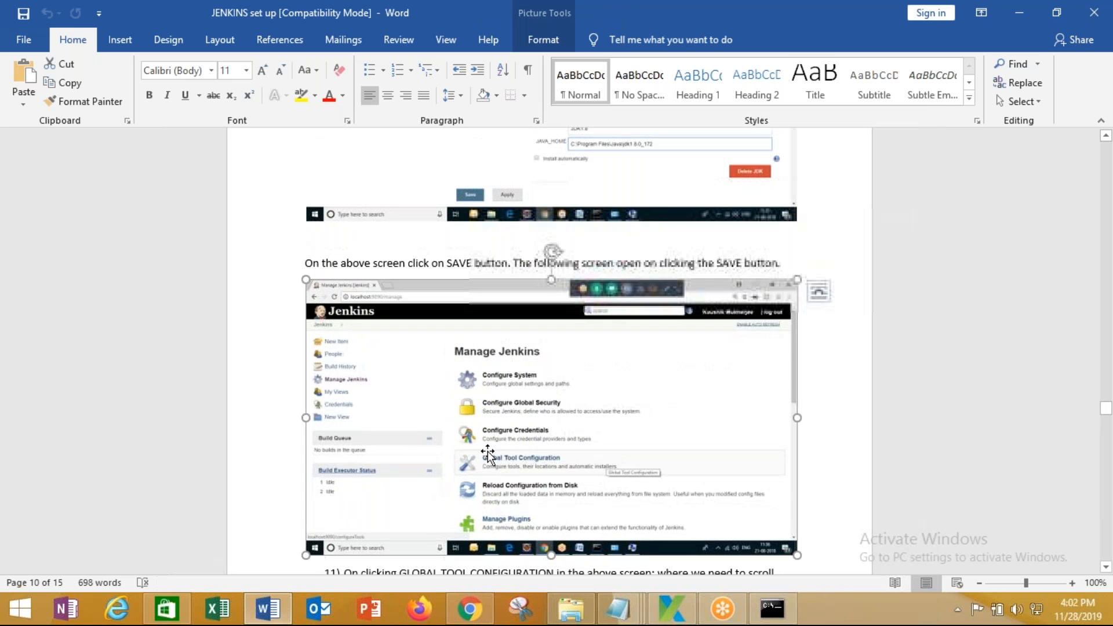
scroll(488, 457, "down", 11)
scroll(488, 457, "down", 18)
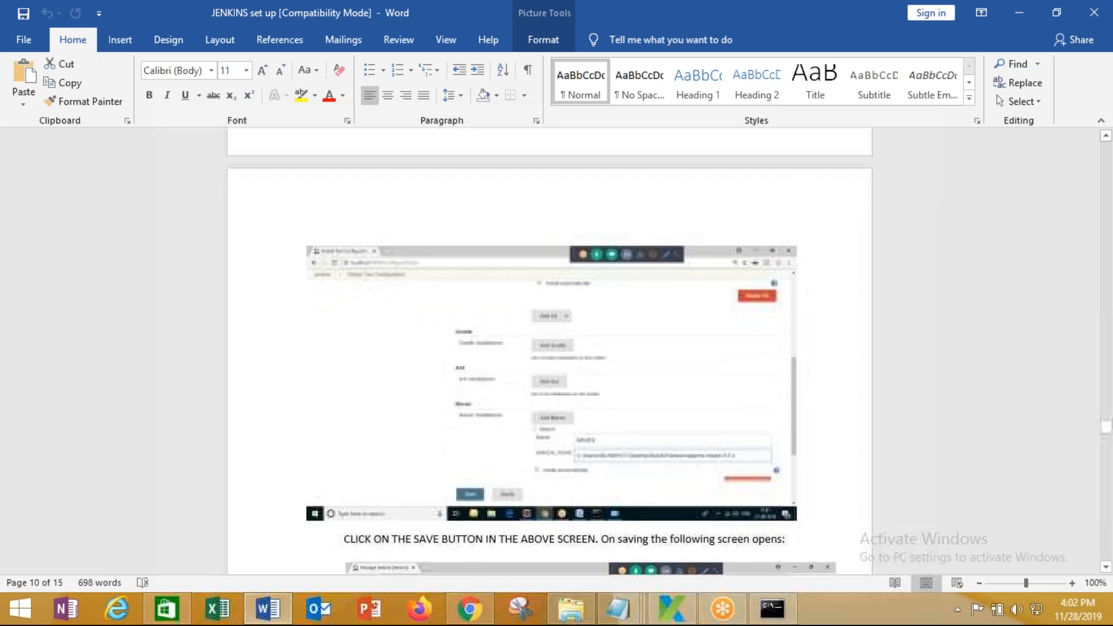
scroll(549, 351, "down", 8)
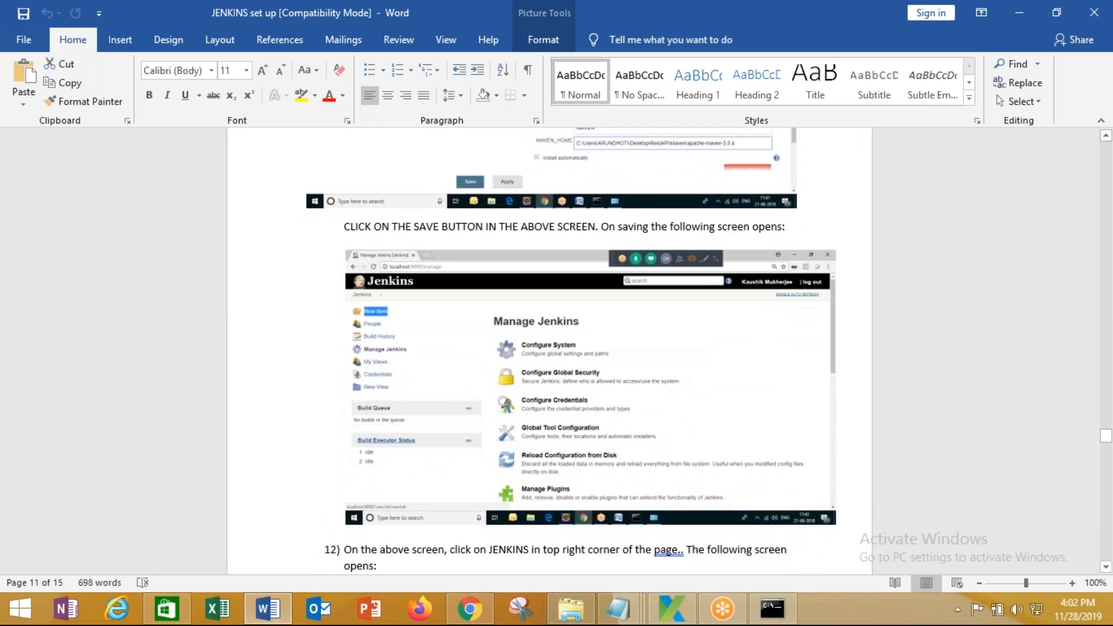
scroll(580, 261, "down", 1)
scroll(550, 351, "down", 9)
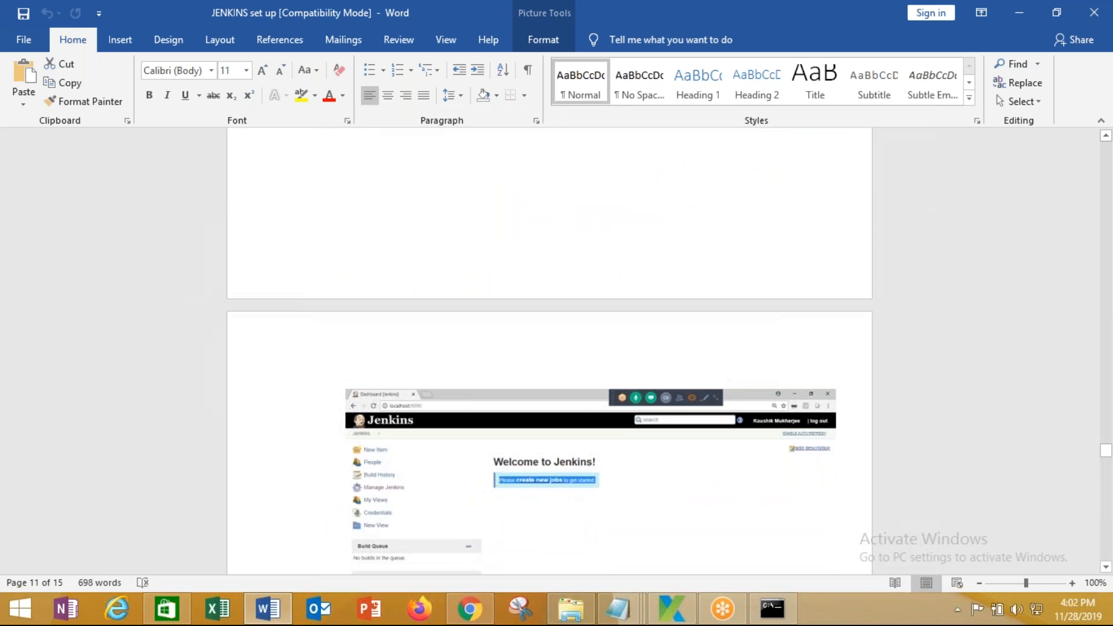
scroll(580, 514, "up", 1)
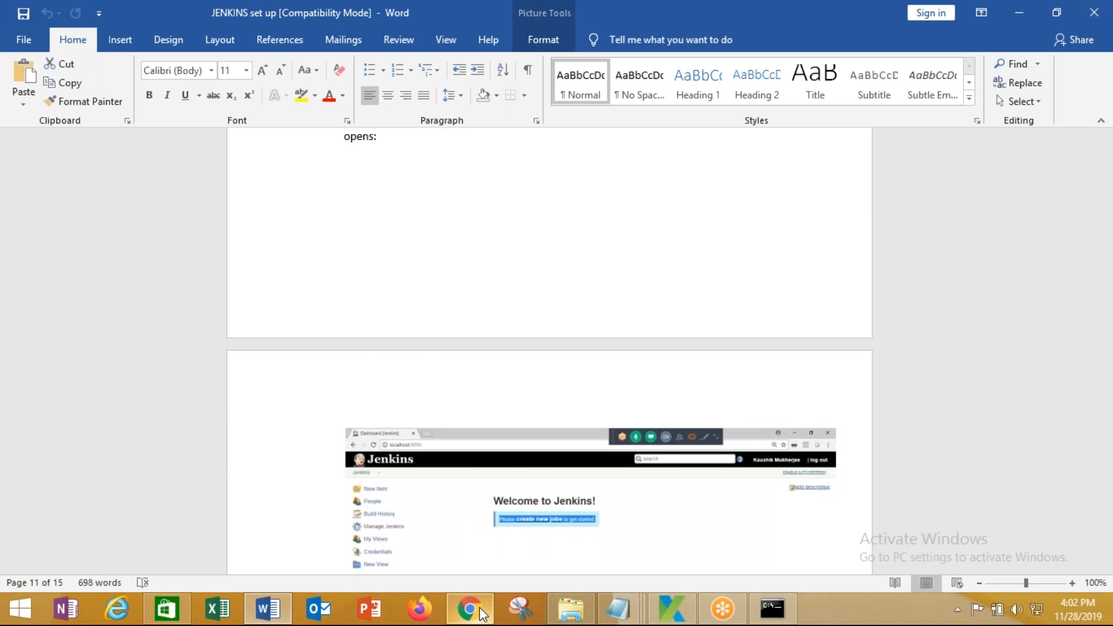
left_click(471, 609)
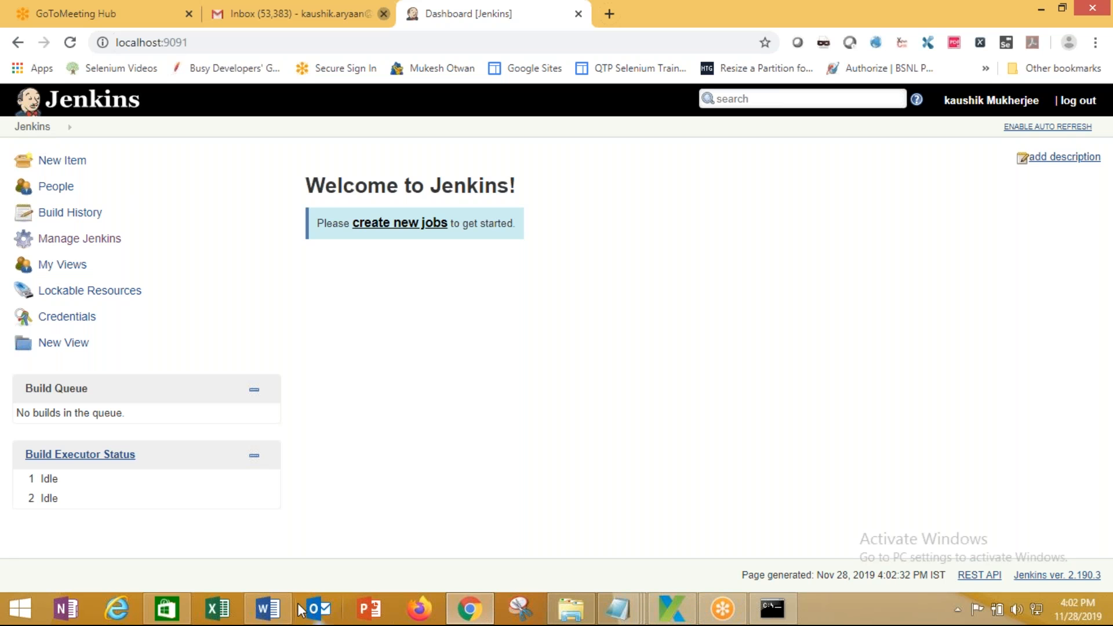
left_click(268, 609)
scroll(479, 446, "down", 5)
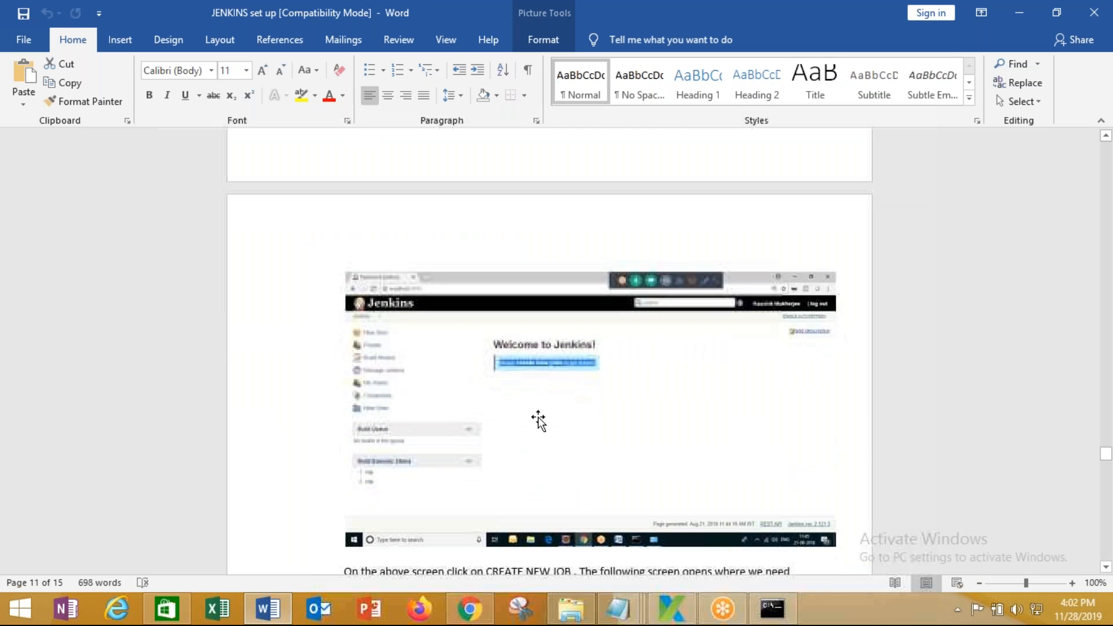
scroll(479, 447, "down", 3)
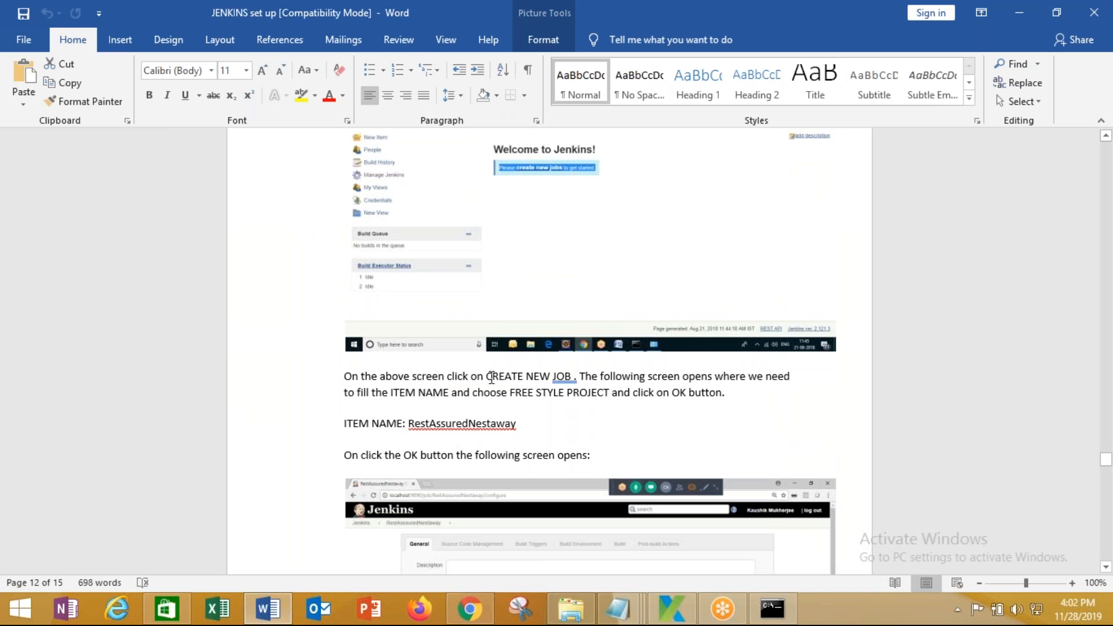
left_click_drag(491, 377, 577, 377)
left_click_drag(648, 377, 810, 400)
left_click(569, 413)
left_click_drag(472, 392, 732, 394)
scroll(580, 406, "down", 5)
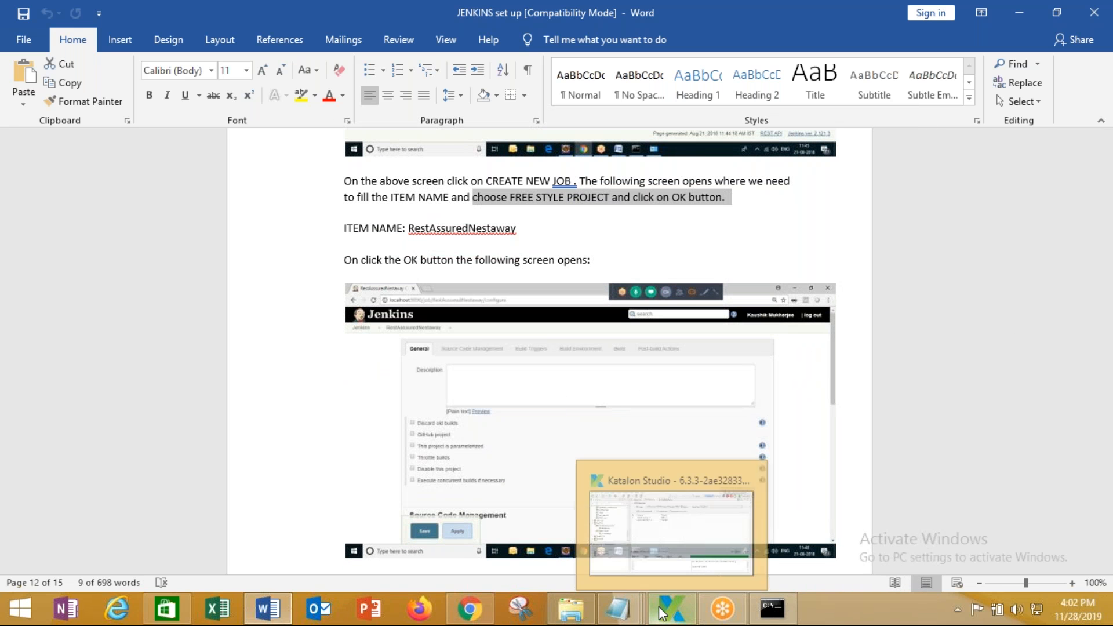
left_click(617, 608)
Create a new Freestyle project job named 'Katalon Project'
left_click(470, 609)
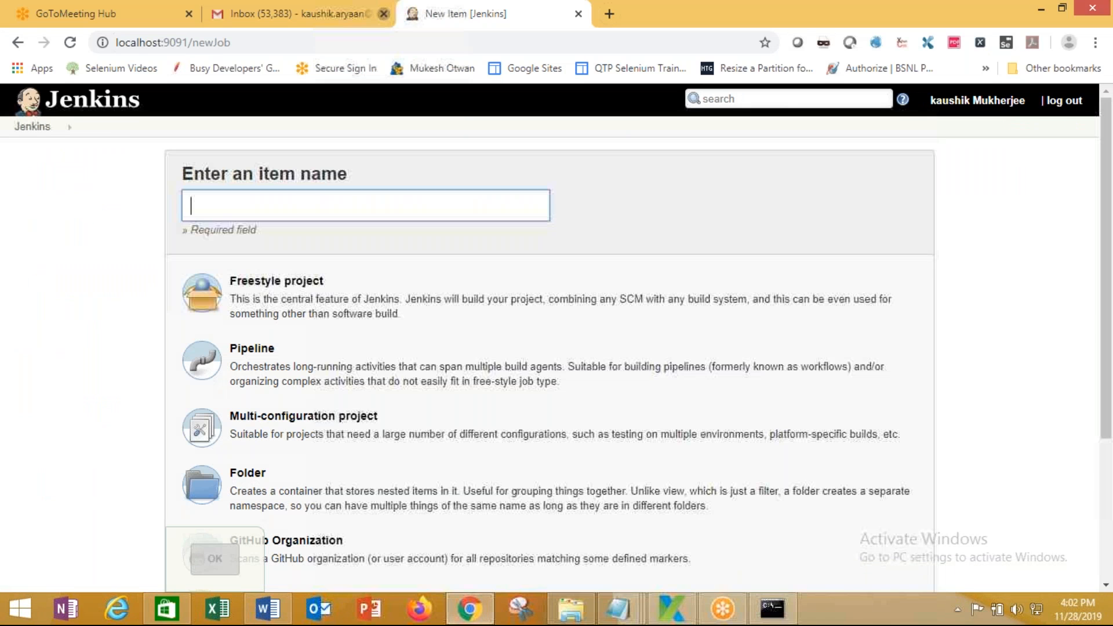
left_click(267, 202)
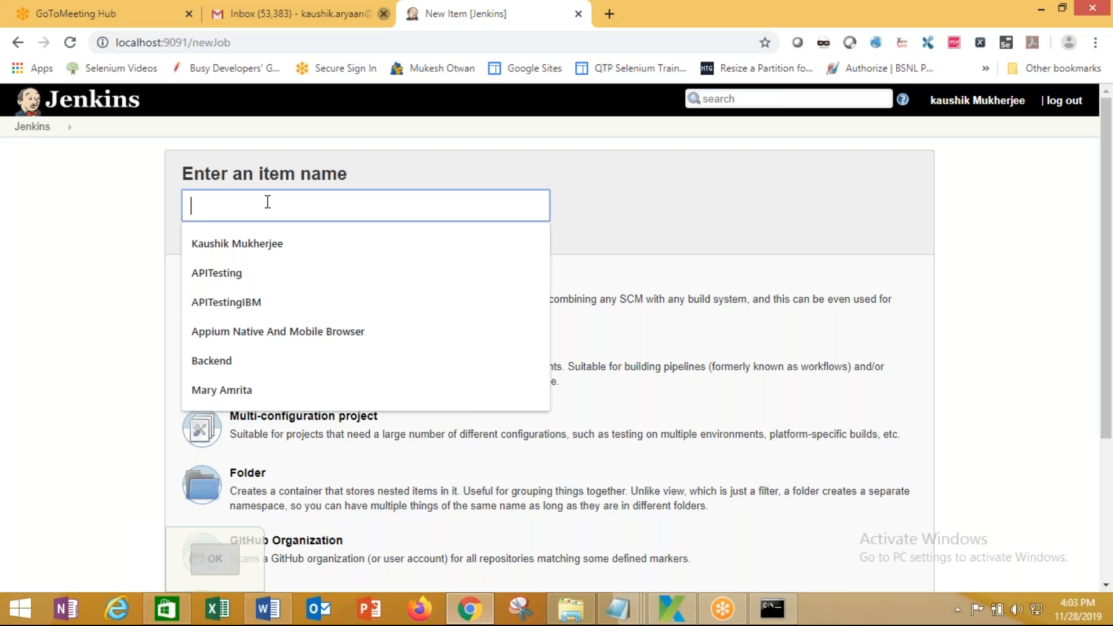
type("Katalon Project")
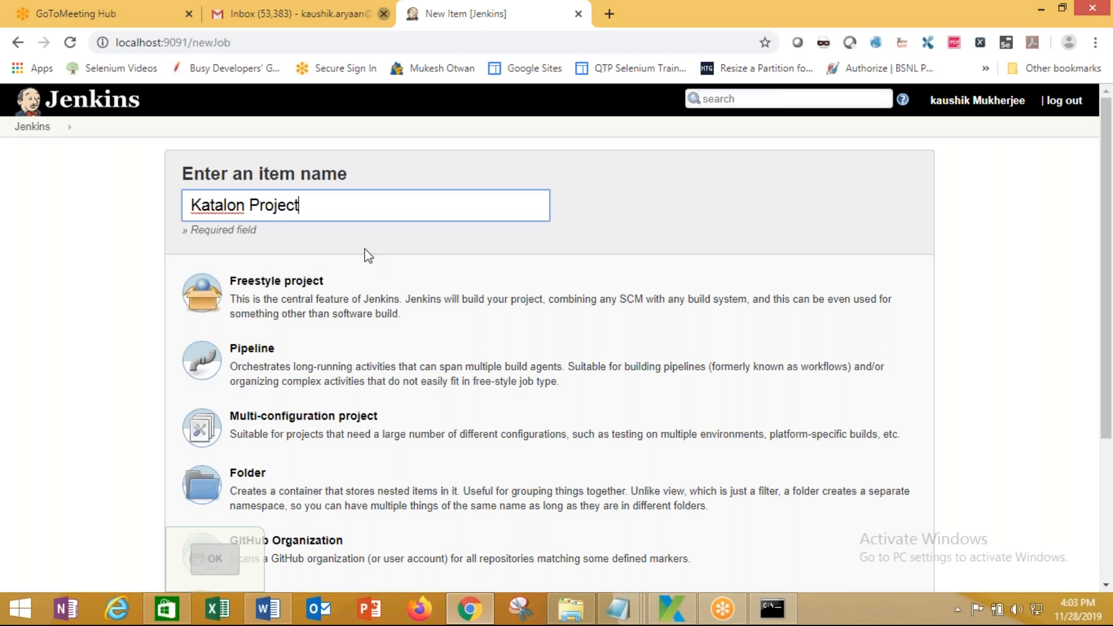
left_click(278, 309)
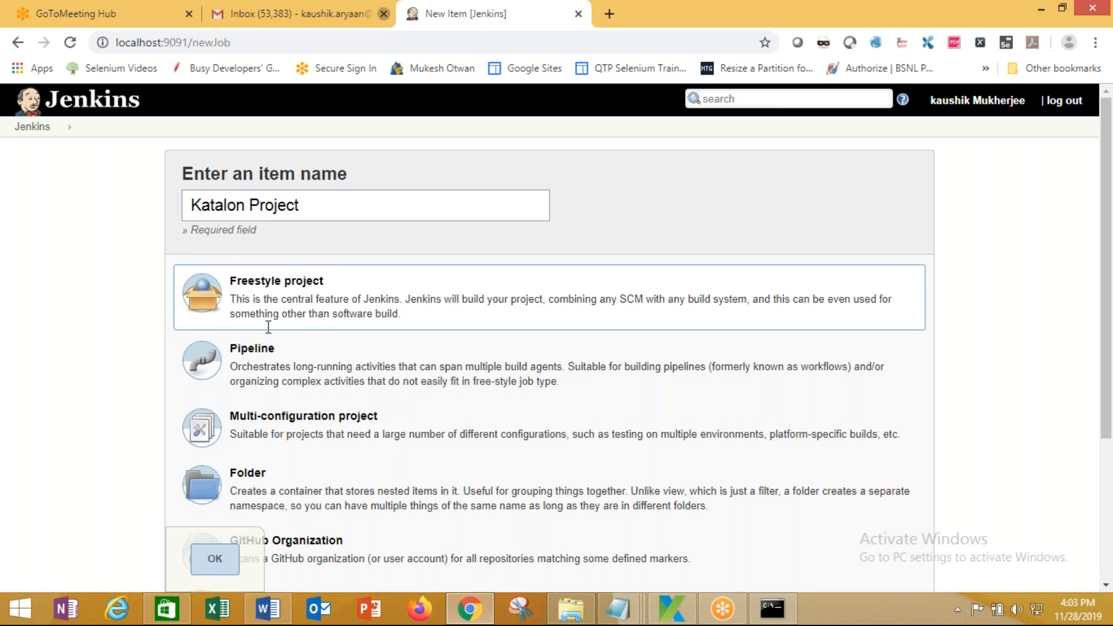
left_click(215, 558)
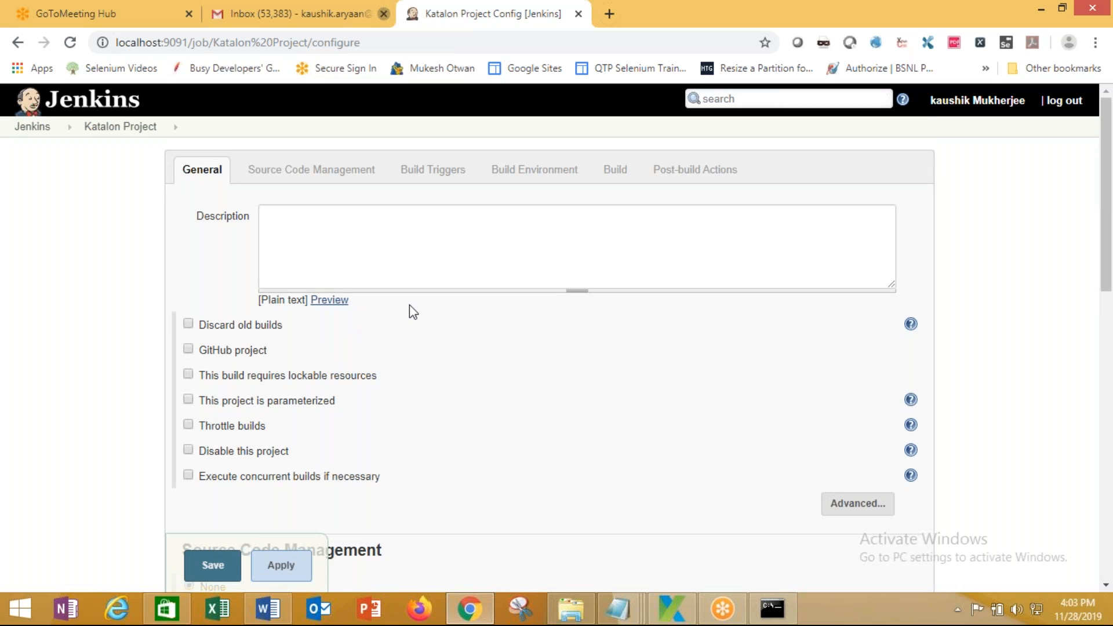
Add an Execute Katalon Studio Tests build step to the Katalon Project job's Build section
scroll(403, 374, "down", 7)
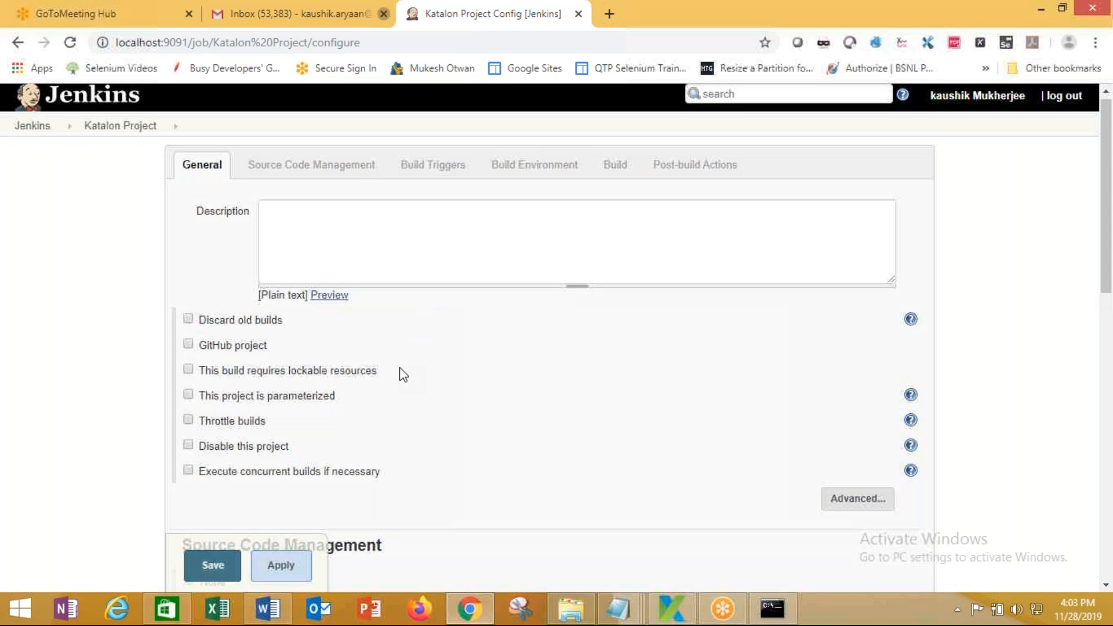
scroll(399, 368, "up", 7)
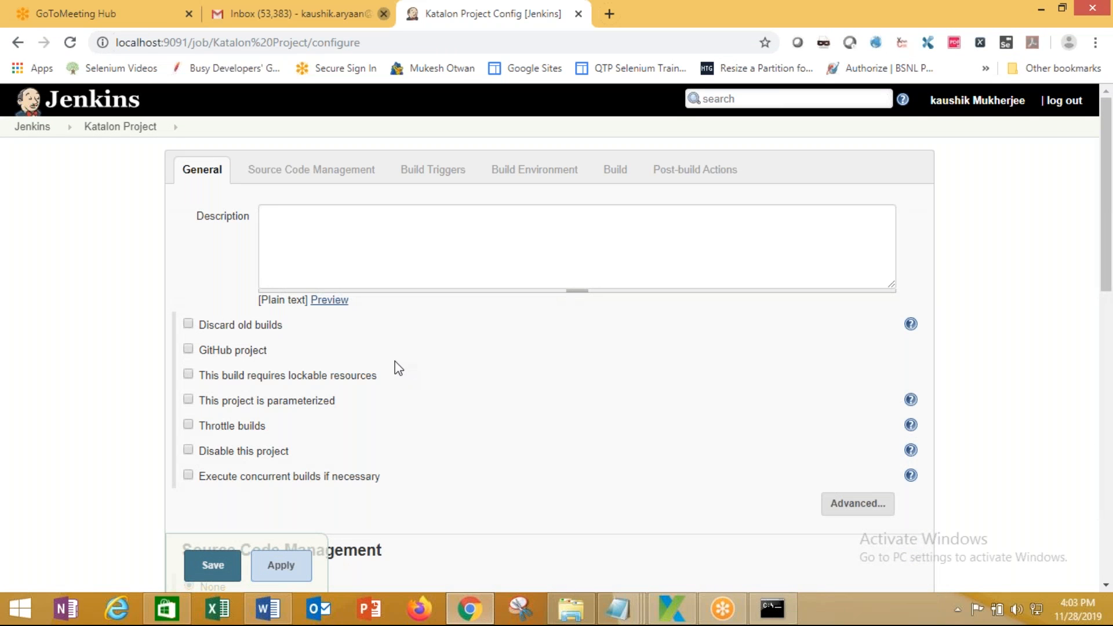
scroll(395, 361, "down", 8)
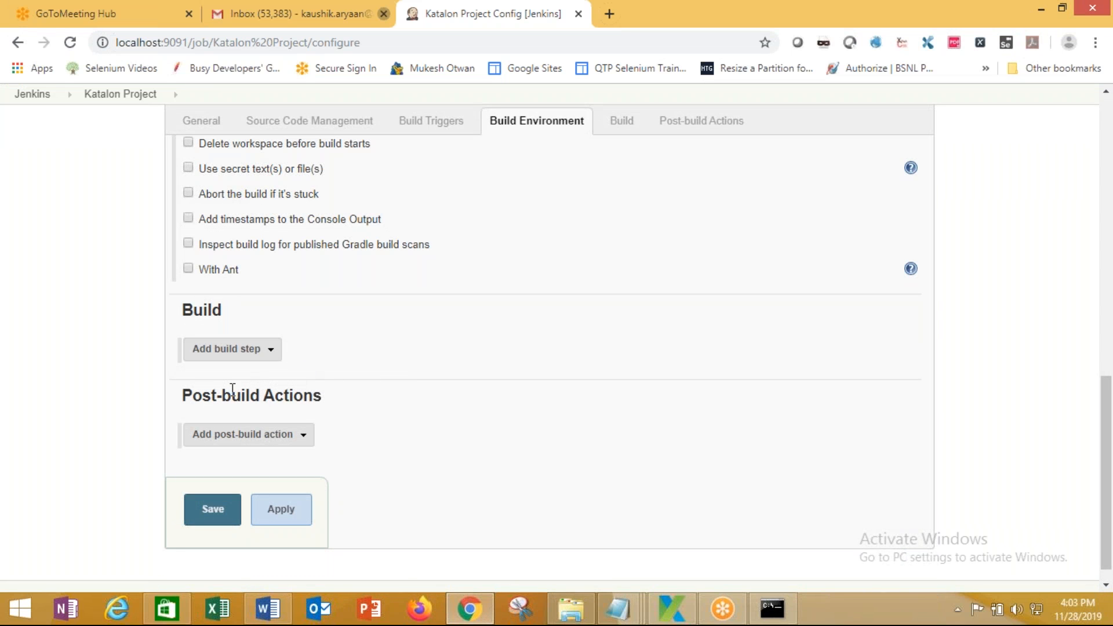
left_click(271, 357)
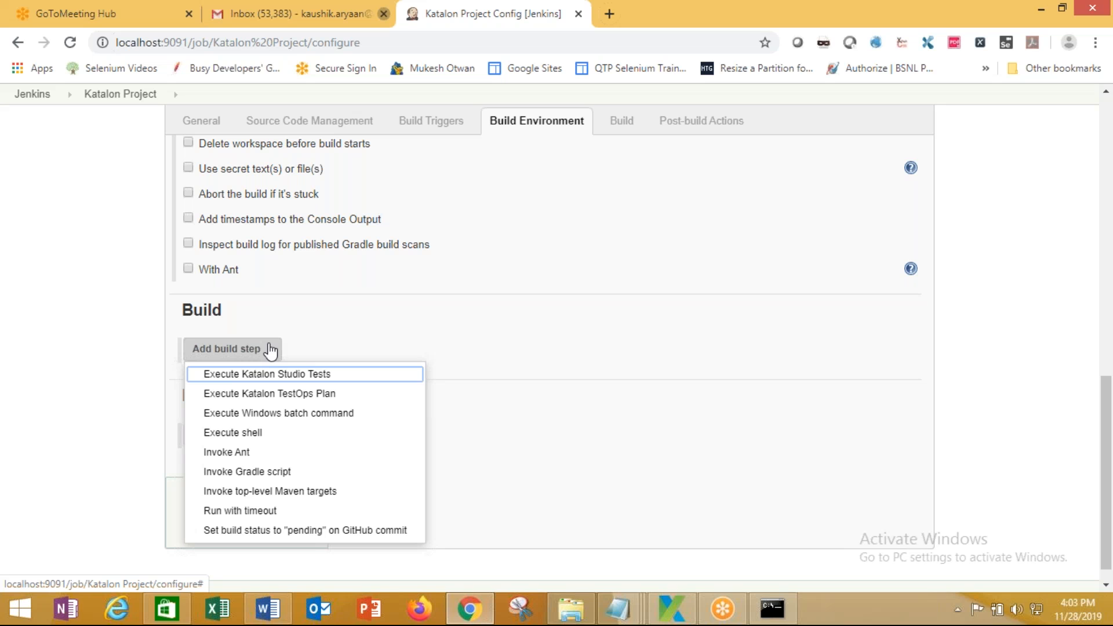
left_click(290, 382)
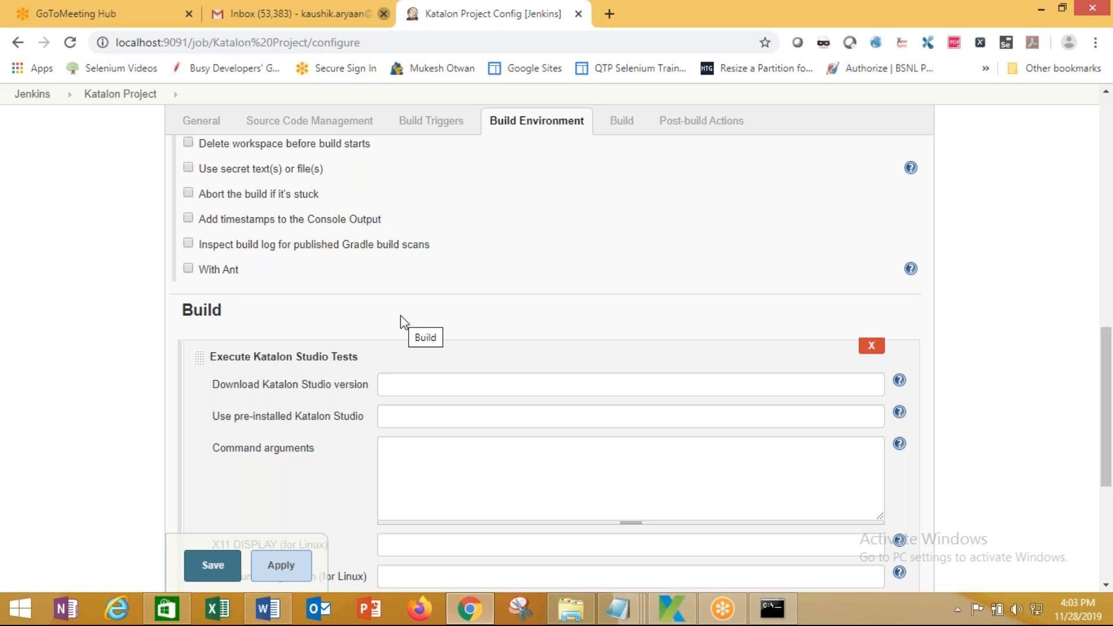
left_click(390, 384)
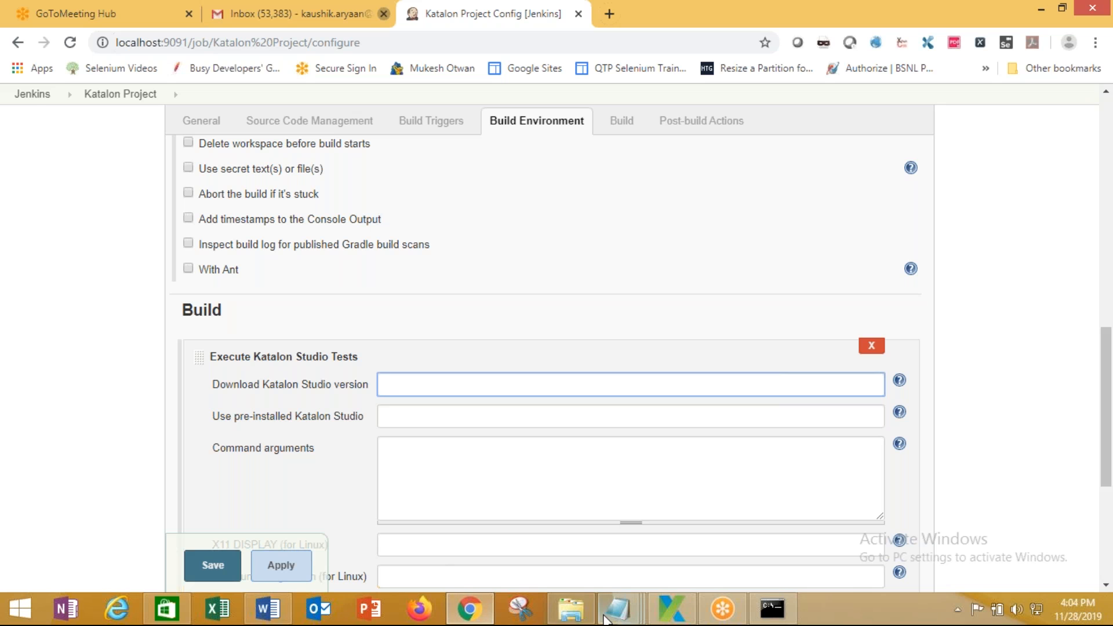
left_click(571, 609)
Browse from C:\Users through Downloads > Software > Katalon Studio to Katalon_Studio_Windows_64-6.3.3
left_click(70, 322)
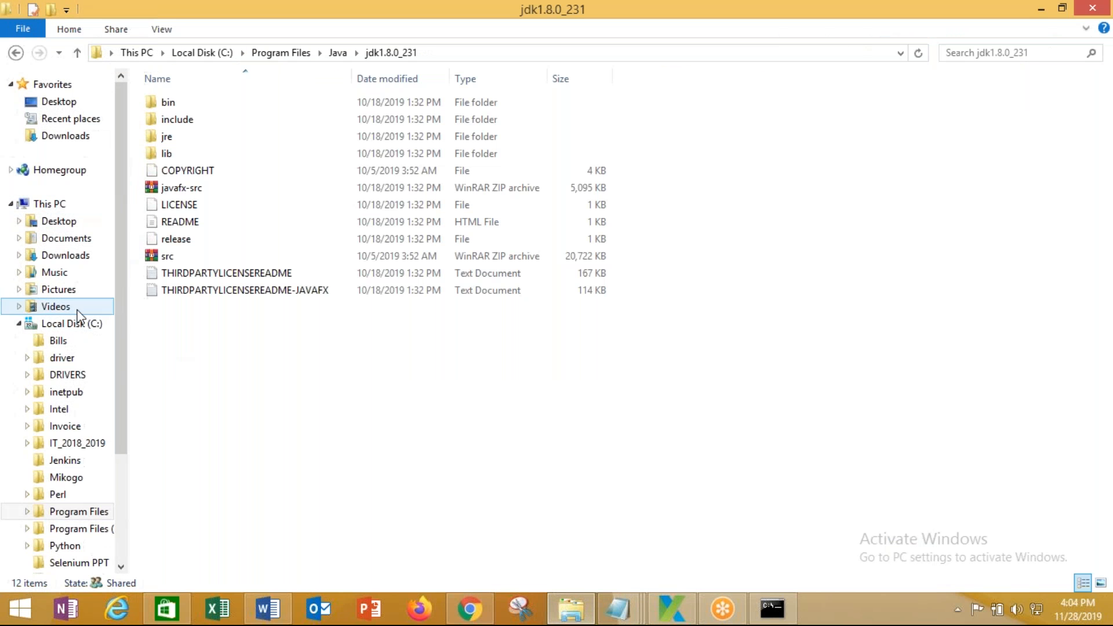
left_click(239, 257)
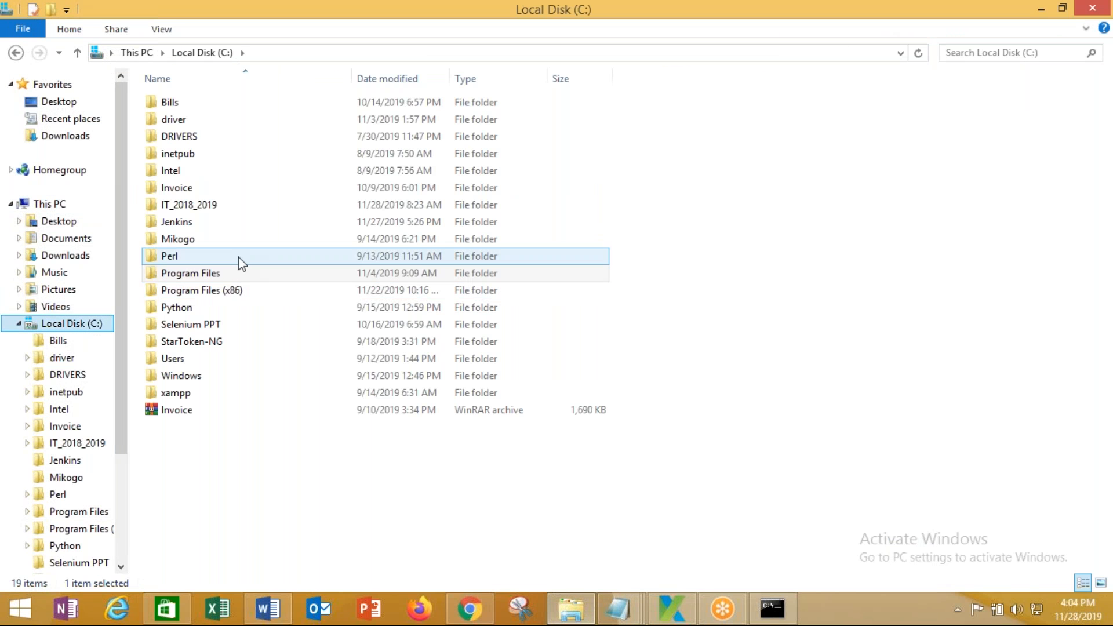
double_click(196, 362)
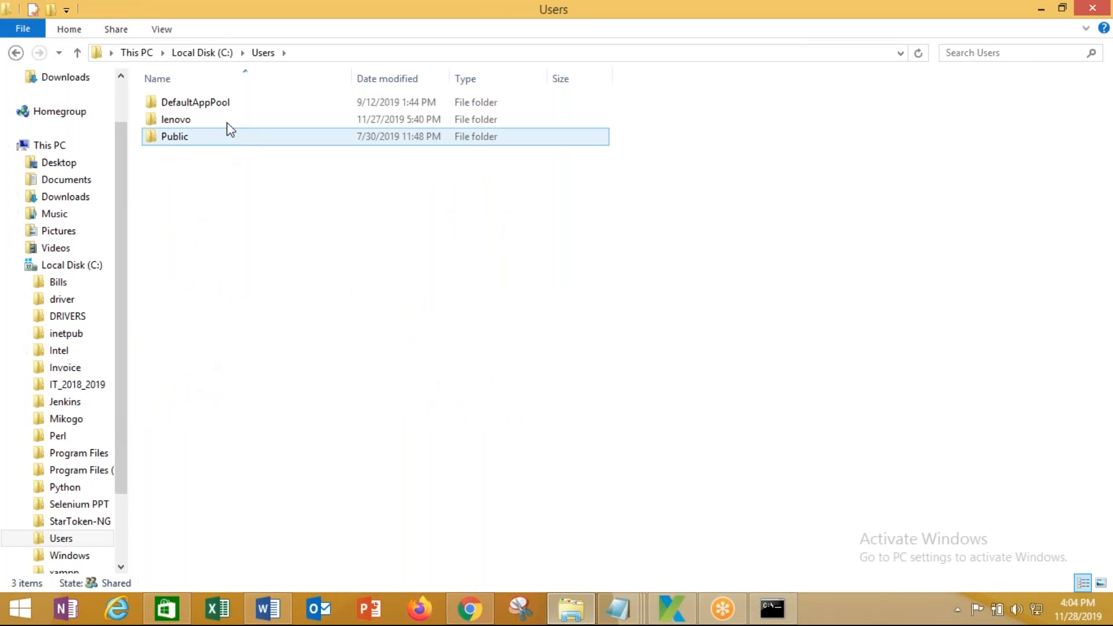
double_click(227, 120)
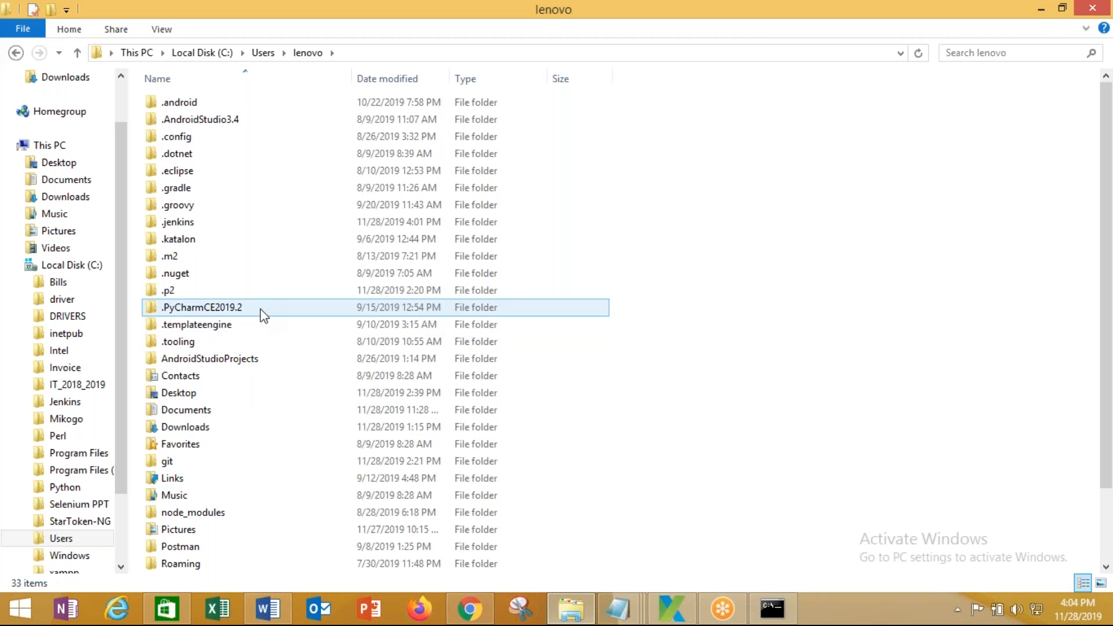
double_click(184, 427)
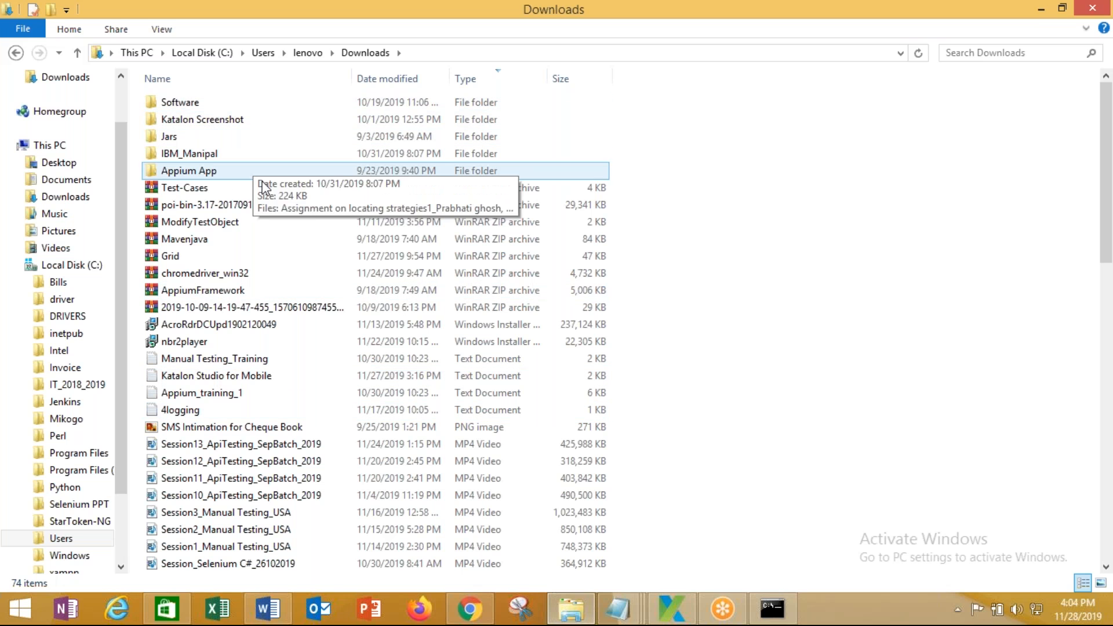
double_click(211, 105)
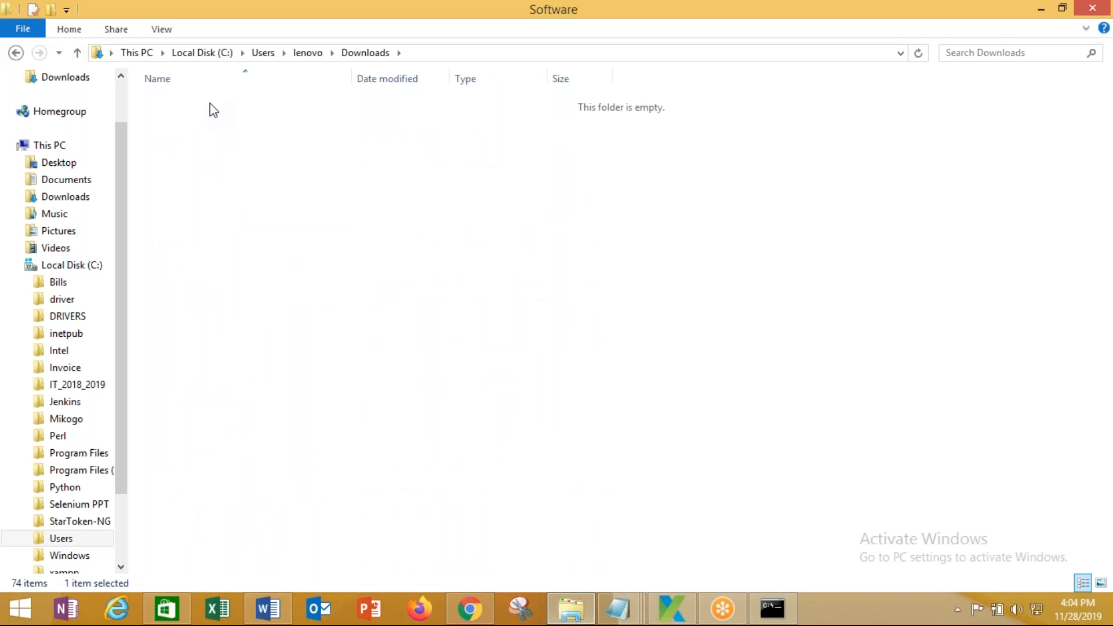
double_click(213, 175)
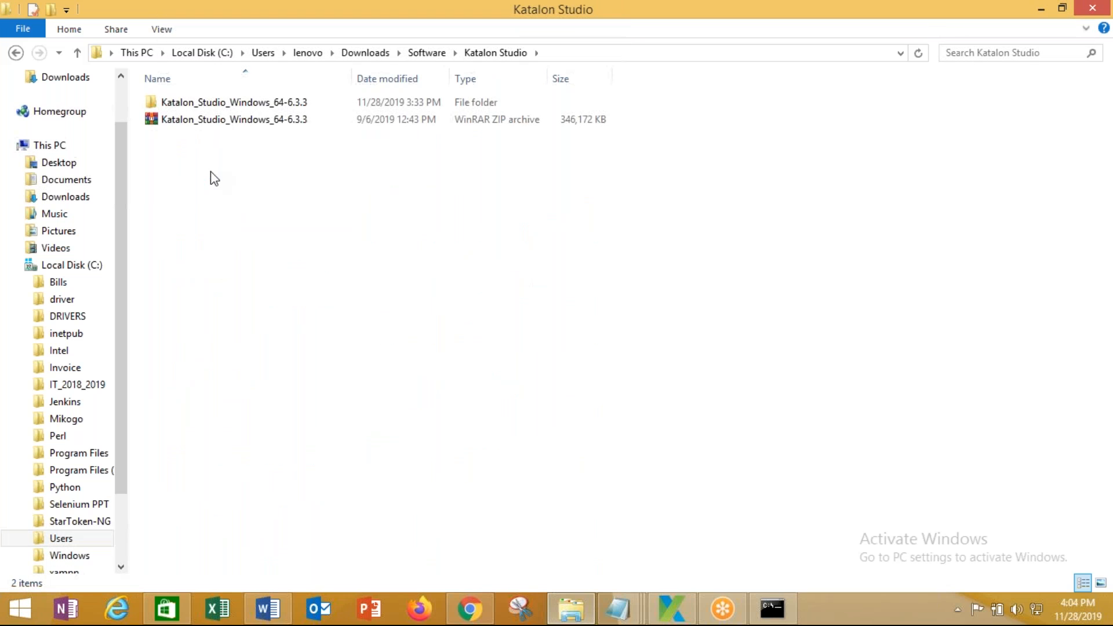
double_click(252, 104)
Copy the Katalon_Studio_Windows_64-6.3.3 folder's full path from the address bar
left_click(178, 241)
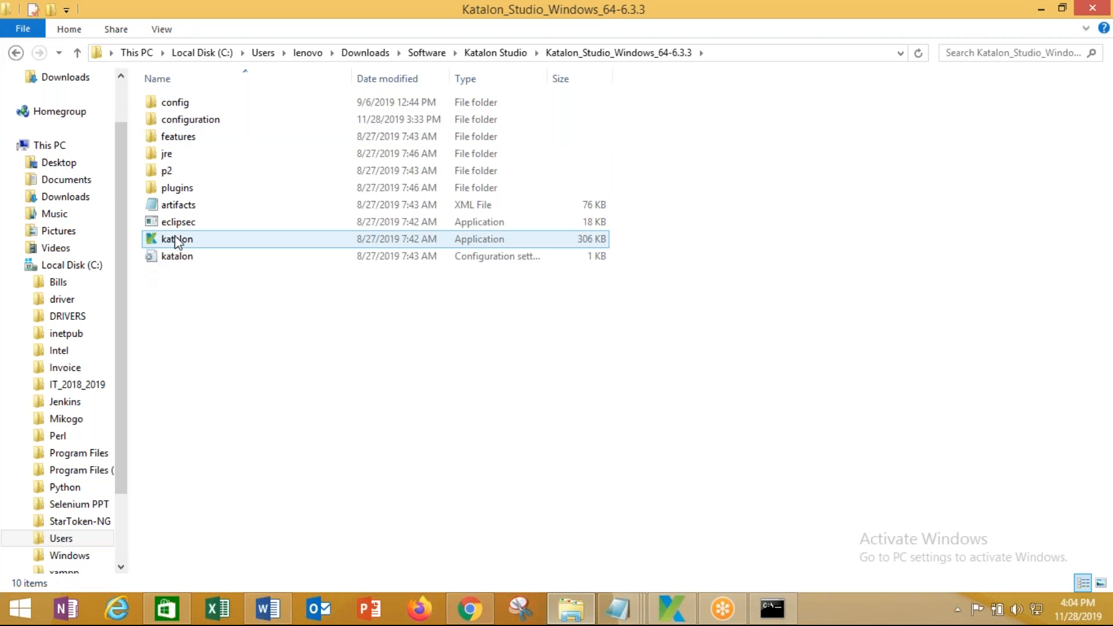
left_click(728, 52)
right_click(425, 55)
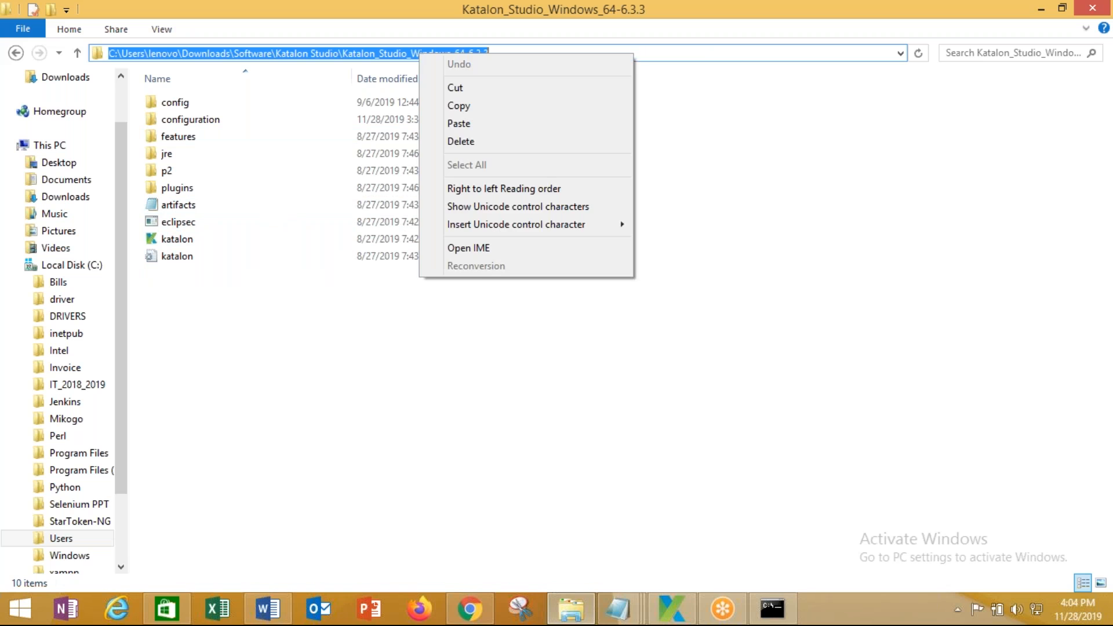
left_click(483, 103)
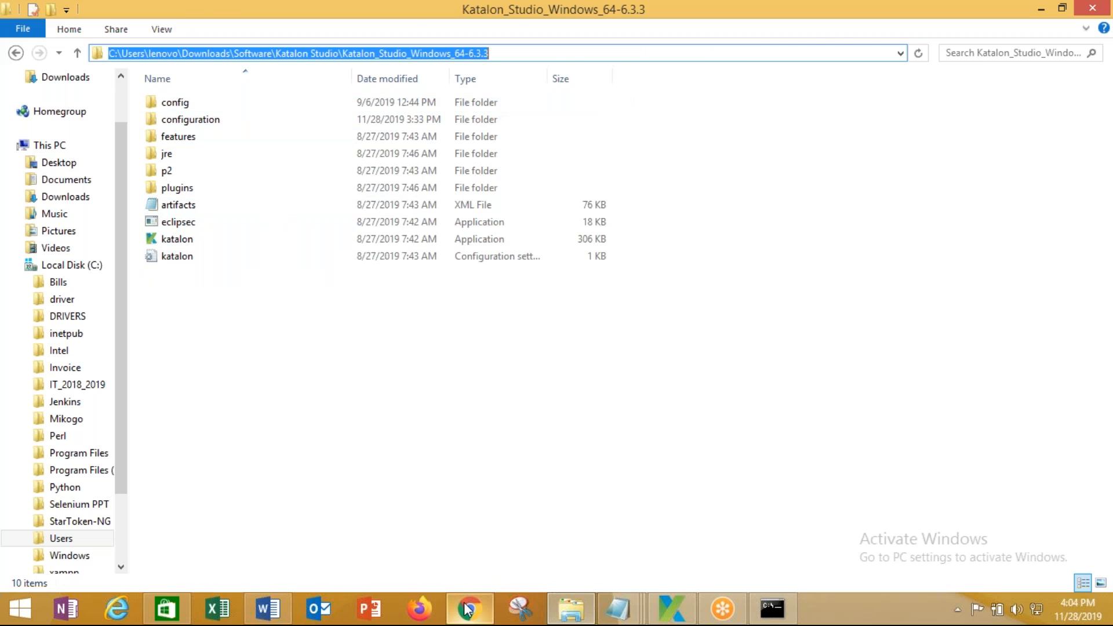
left_click(467, 608)
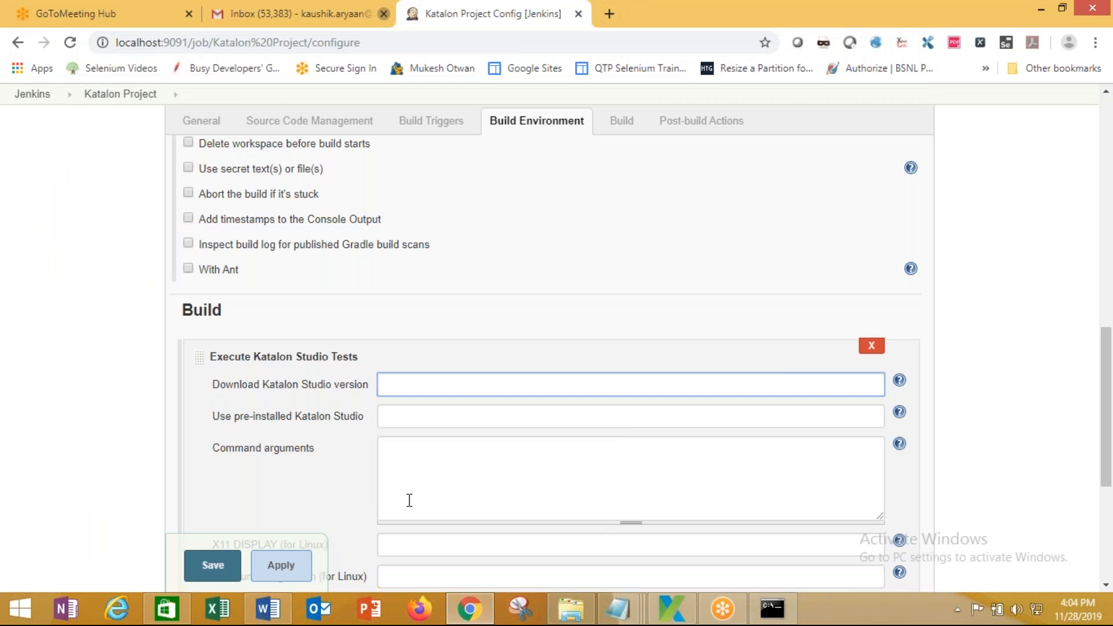
left_click(263, 610)
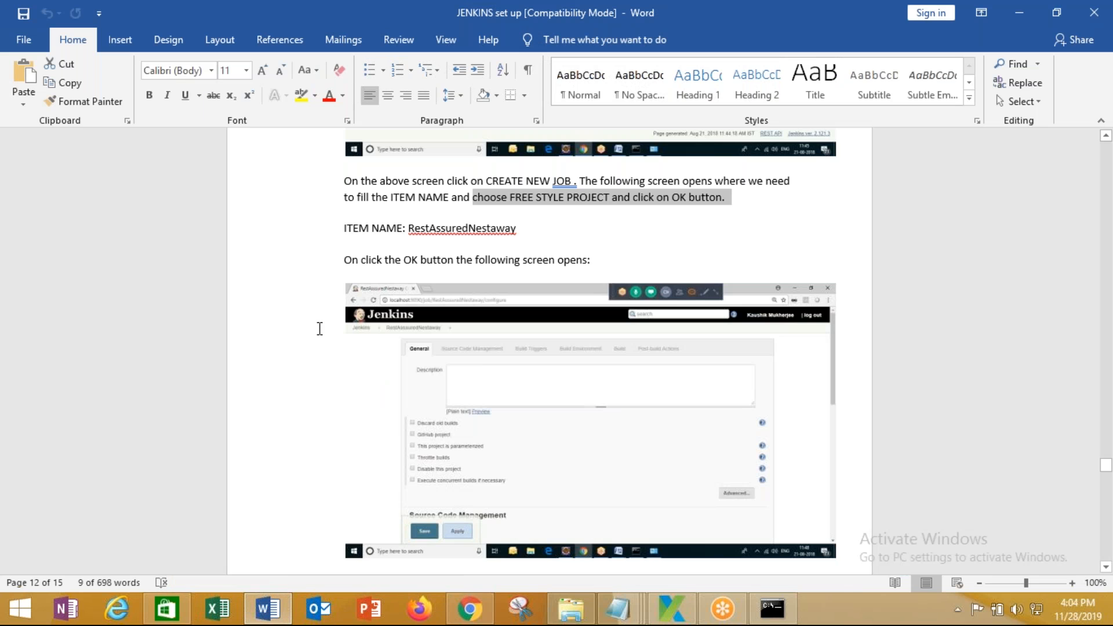
Delete the Manage Jenkins screenshot and step 11 with its a)–c) Maven list from the guide
scroll(320, 329, "up", 15)
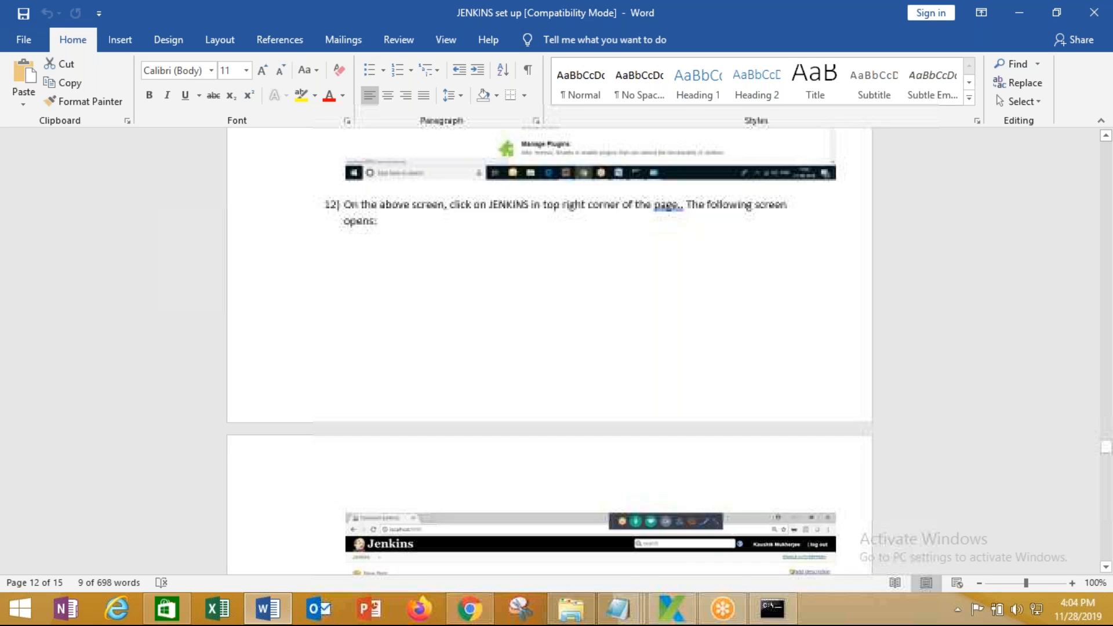
scroll(550, 348, "up", 4)
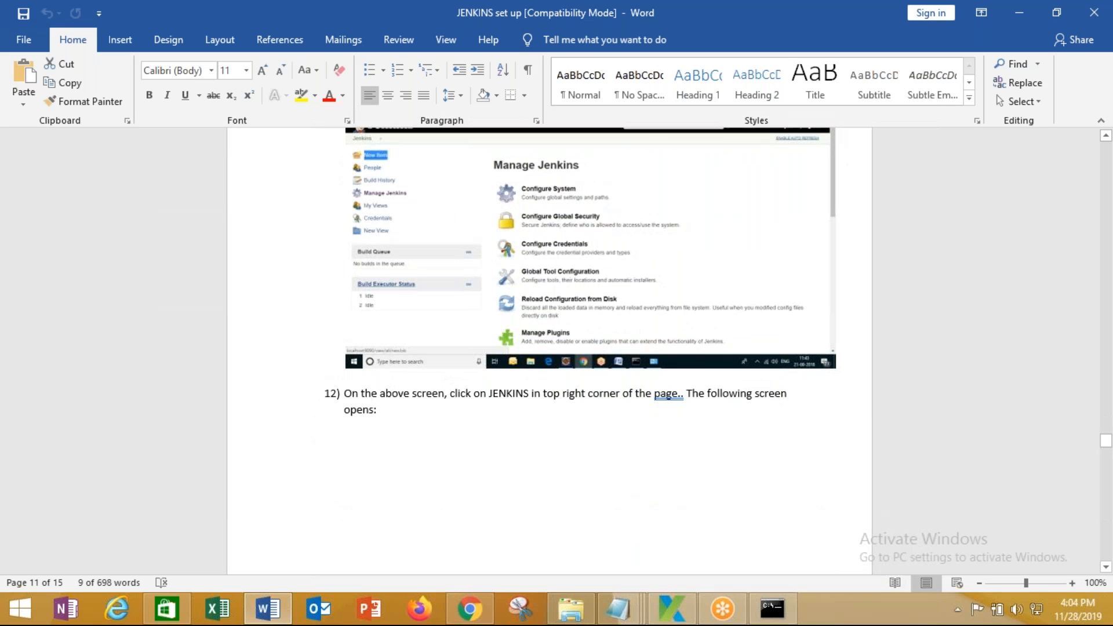
scroll(550, 348, "up", 9)
scroll(550, 348, "up", 9)
scroll(310, 331, "up", 3)
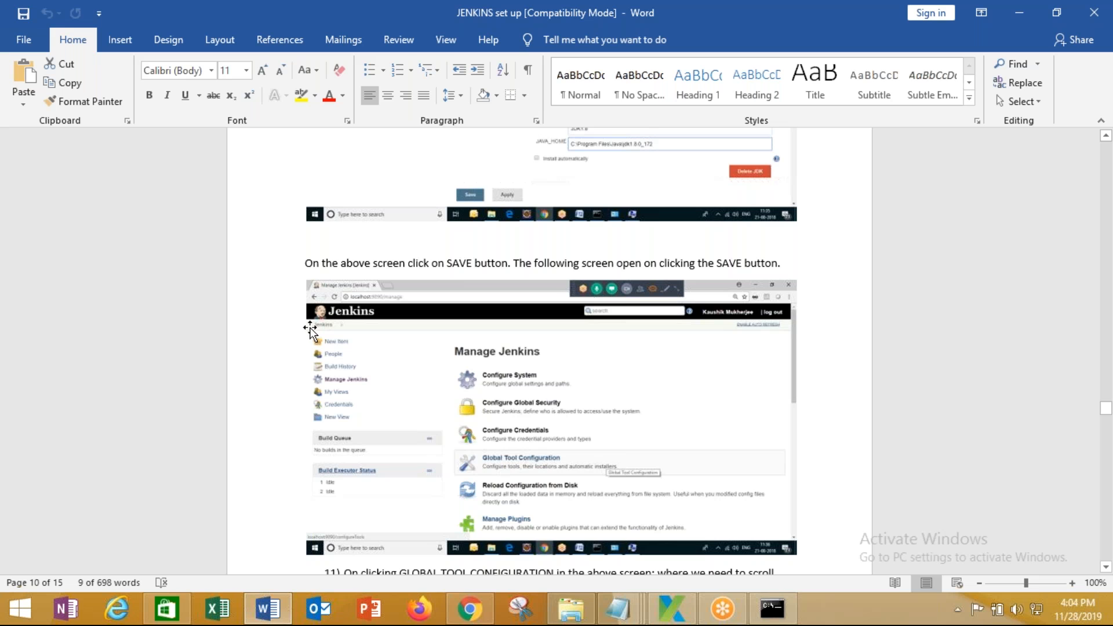
scroll(311, 329, "down", 3)
left_click(421, 332)
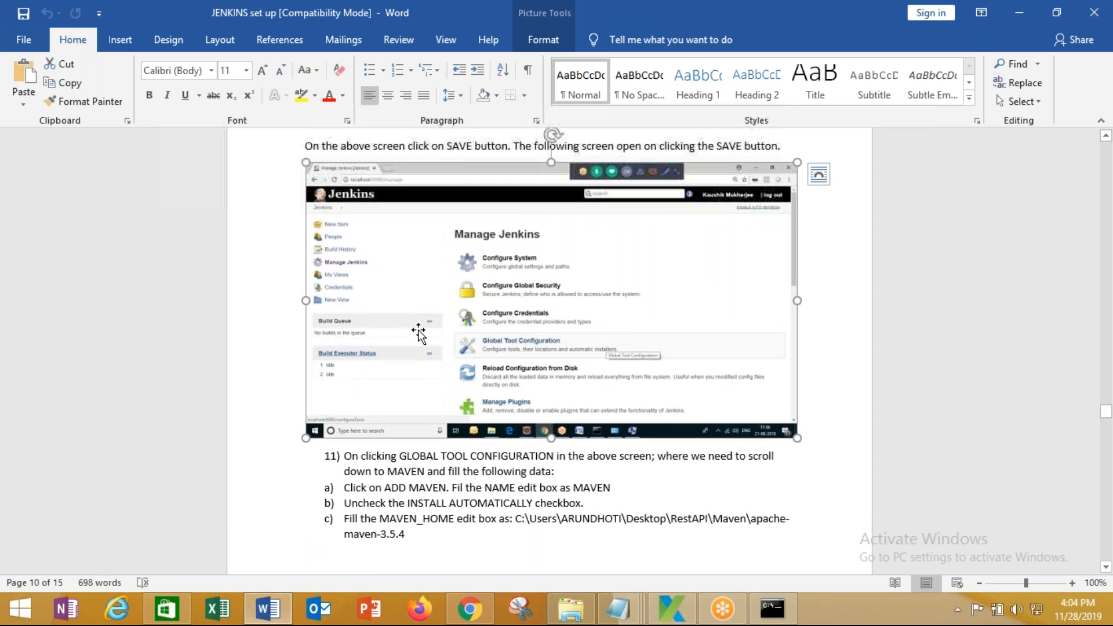
key("Delete")
left_click_drag(344, 194, 306, 301)
key("Delete")
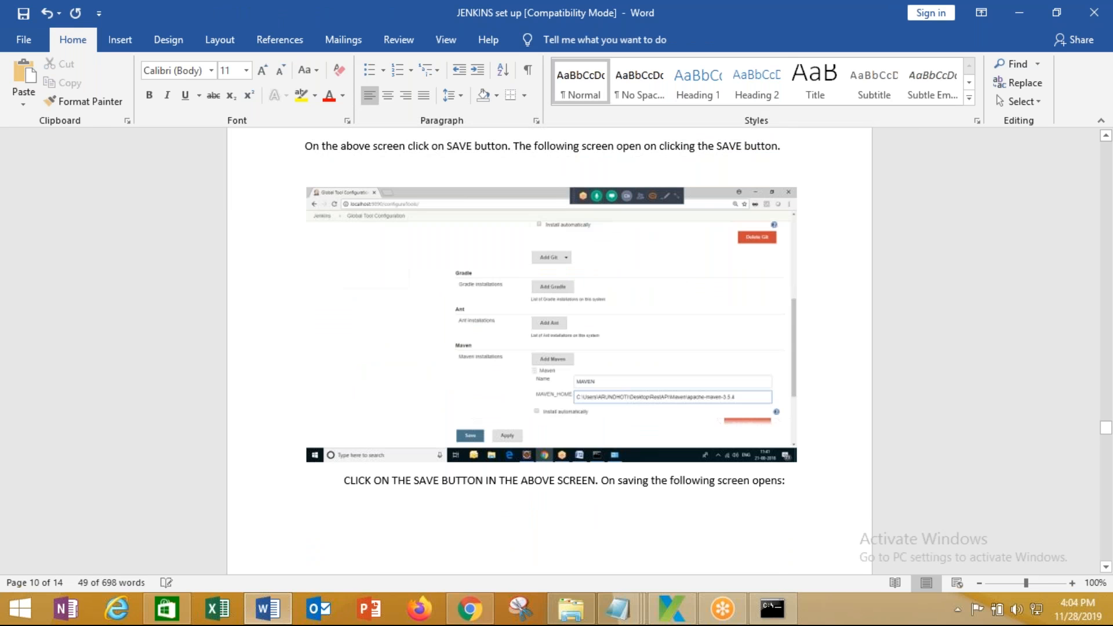
Change the guide's ITEM NAME from RestAssuredNestaway to 'Katalon Project'
scroll(490, 340, "up", 1)
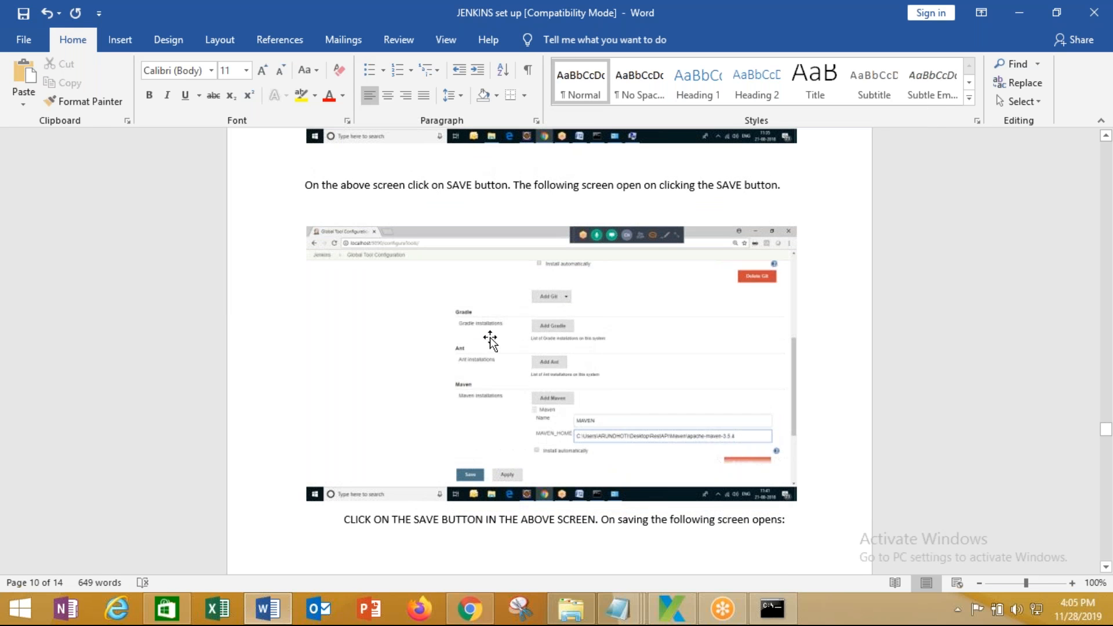
scroll(490, 341, "down", 5)
scroll(686, 191, "down", 5)
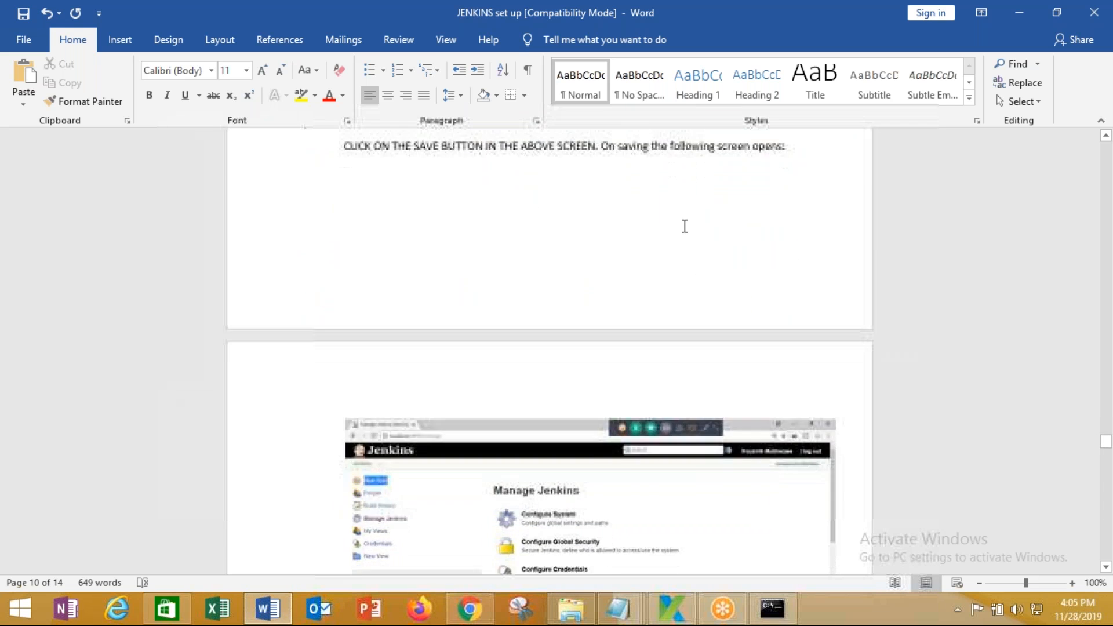
scroll(685, 226, "down", 13)
scroll(604, 346, "down", 5)
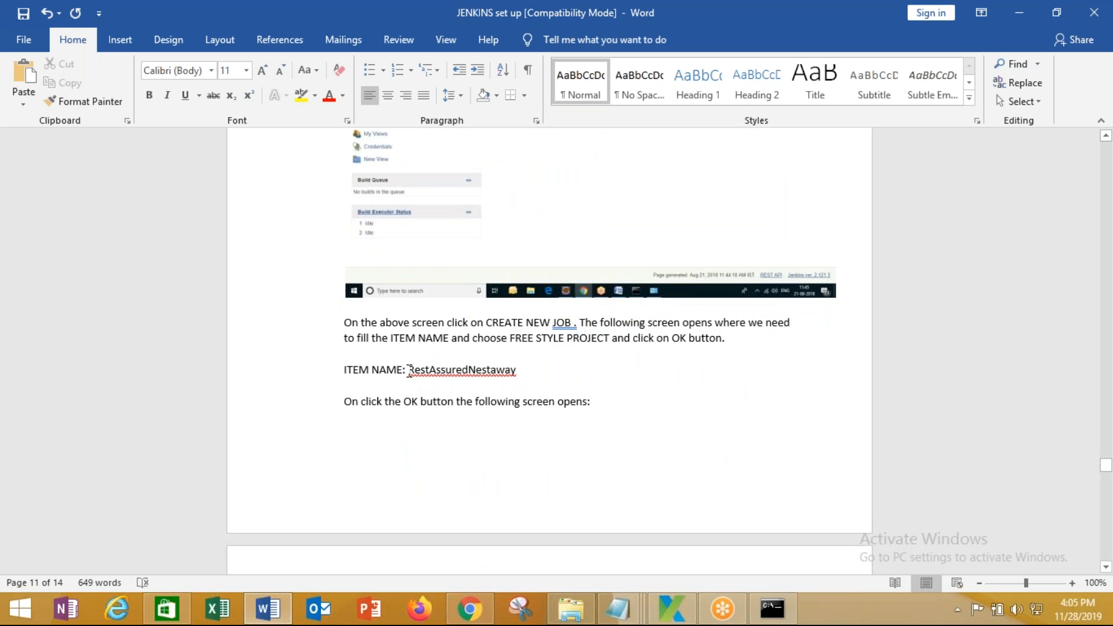
left_click_drag(409, 371, 545, 376)
type("Katalon")
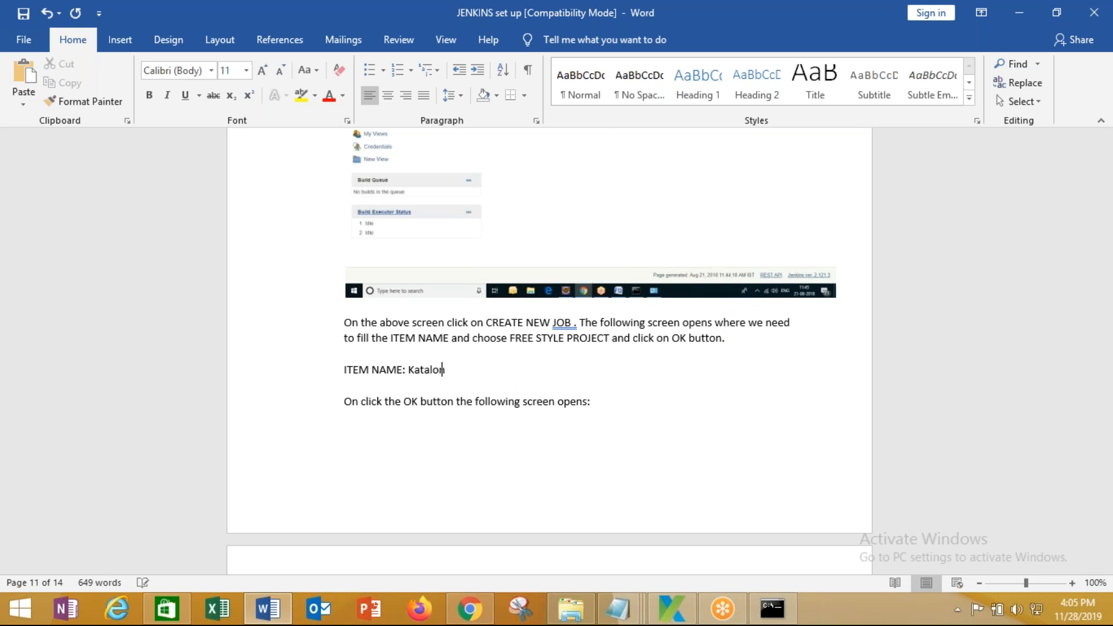
type(" Project")
scroll(549, 374, "down", 5)
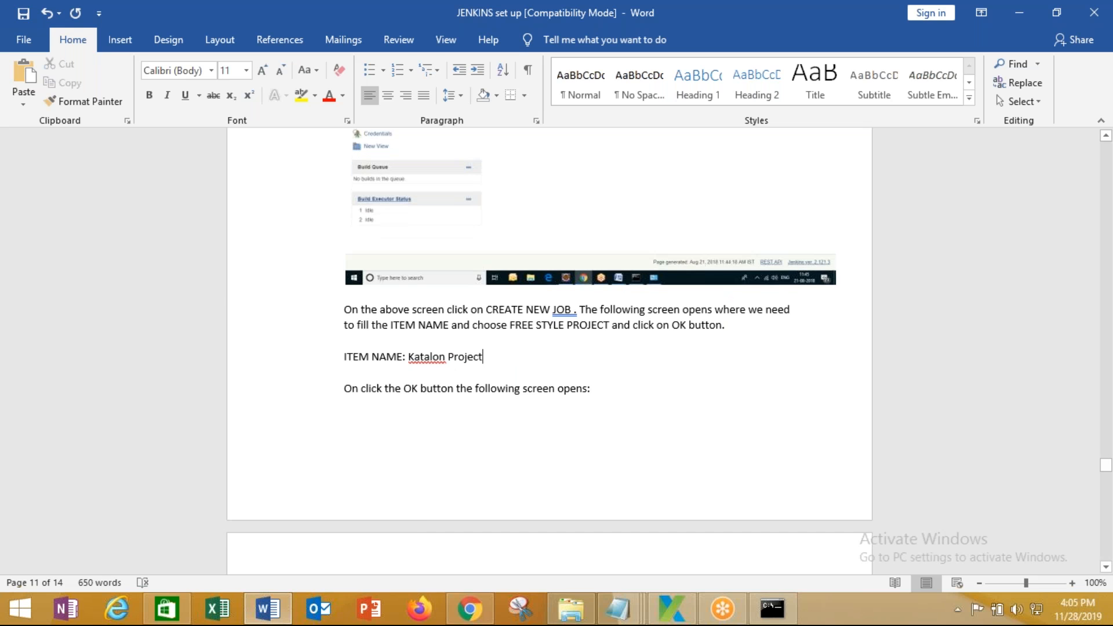
scroll(567, 350, "down", 9)
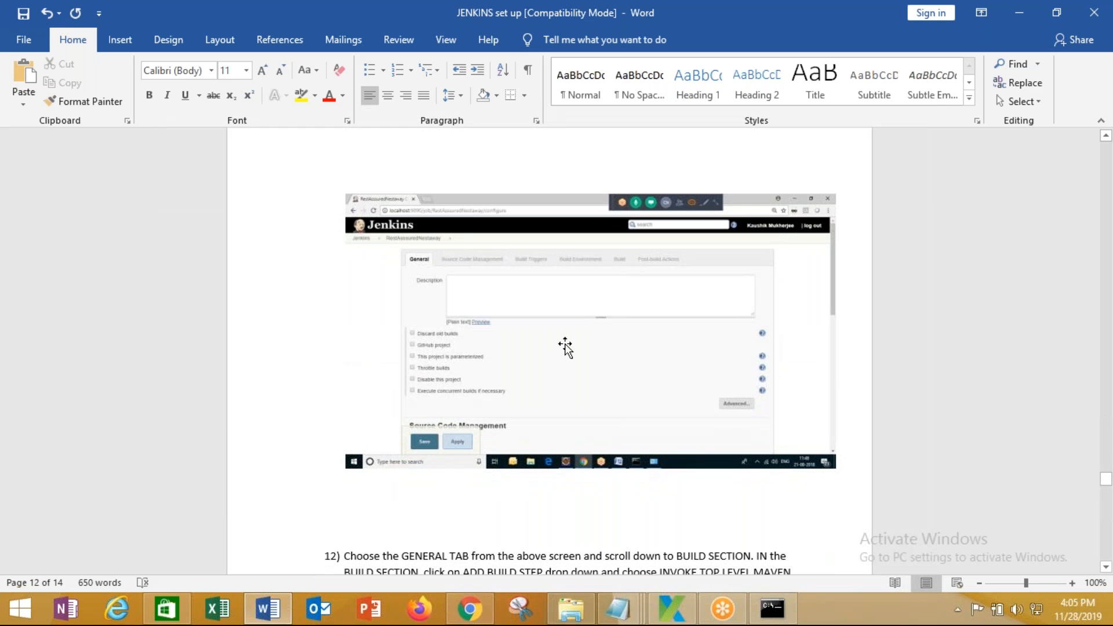
mouse_move(462, 616)
left_click(461, 536)
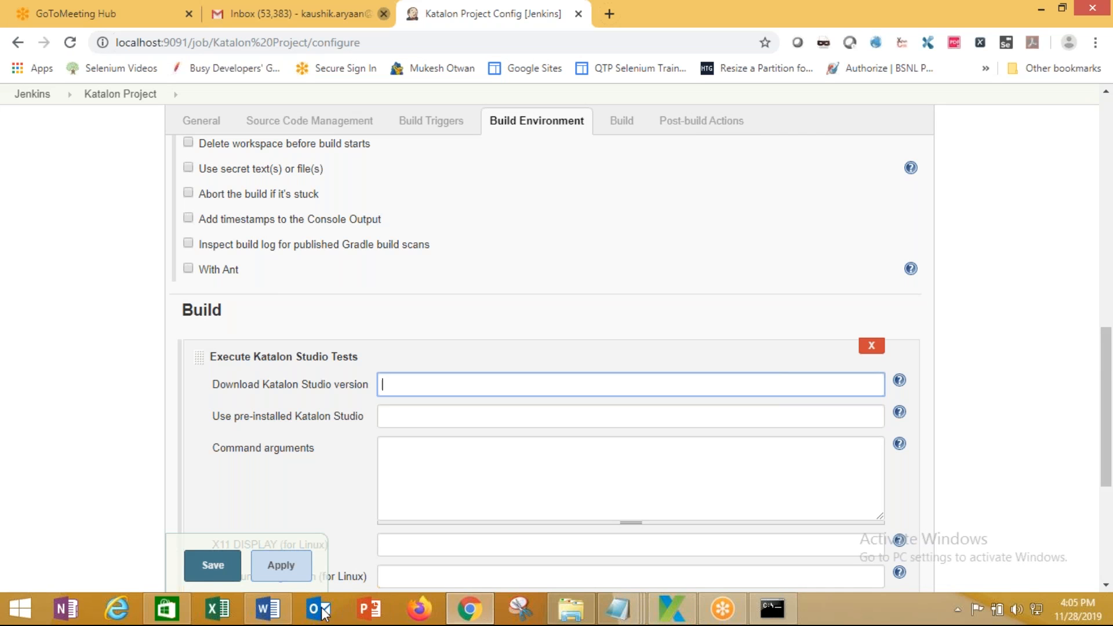
Paste the Katalon Build-section capture into the guide and delete the old General-tab screenshot
left_click(268, 608)
left_click(494, 336)
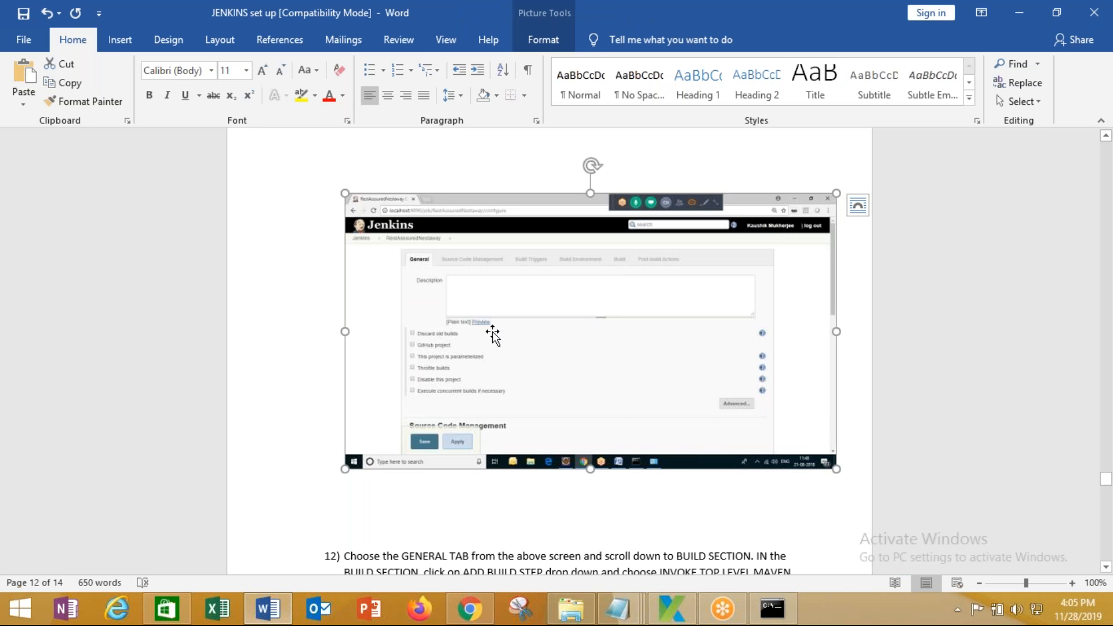
key("ctrl+v")
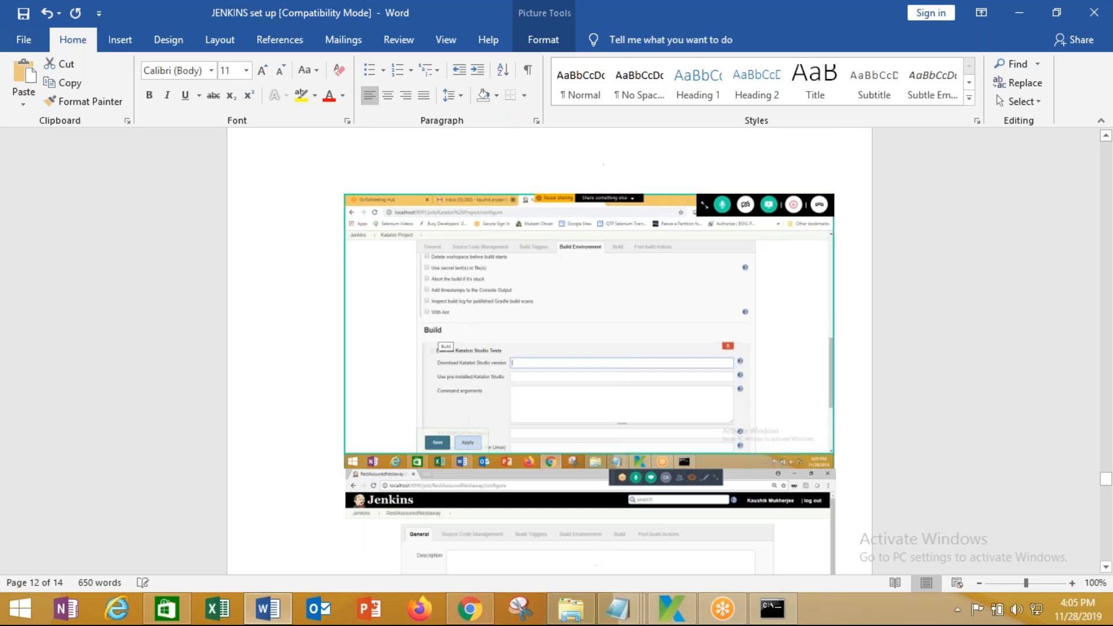
scroll(492, 332, "down", 3)
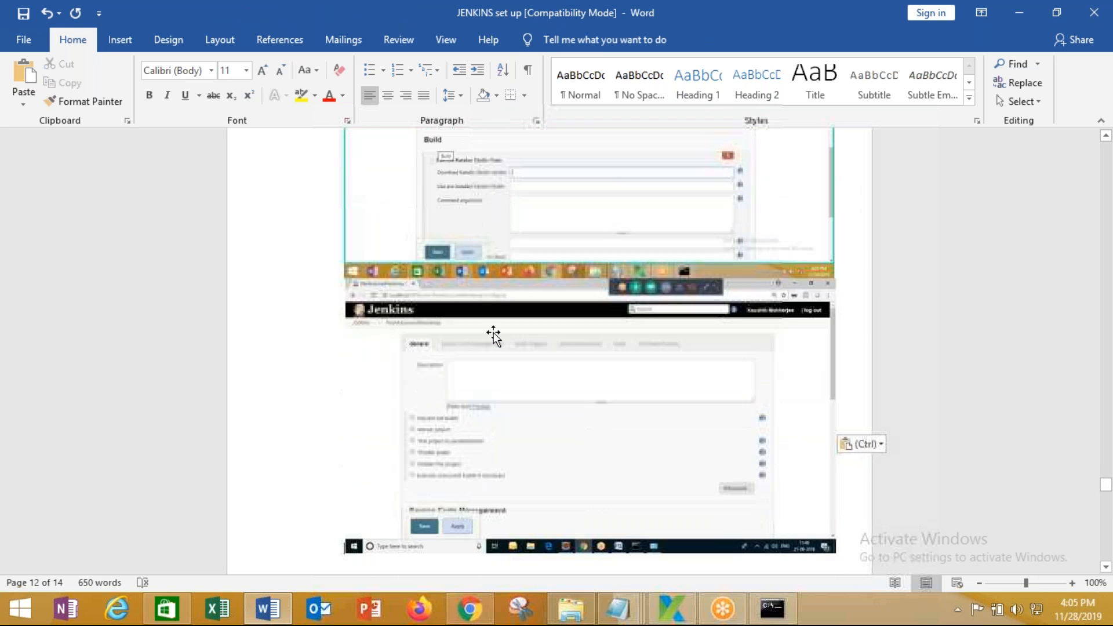
scroll(576, 432, "up", 4)
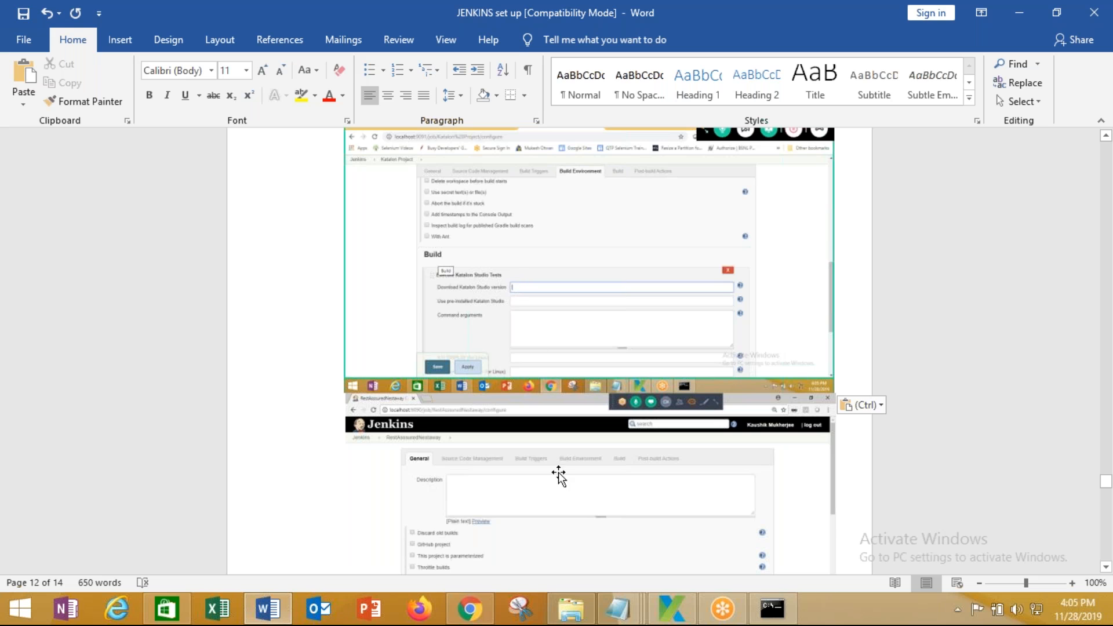
left_click(536, 527)
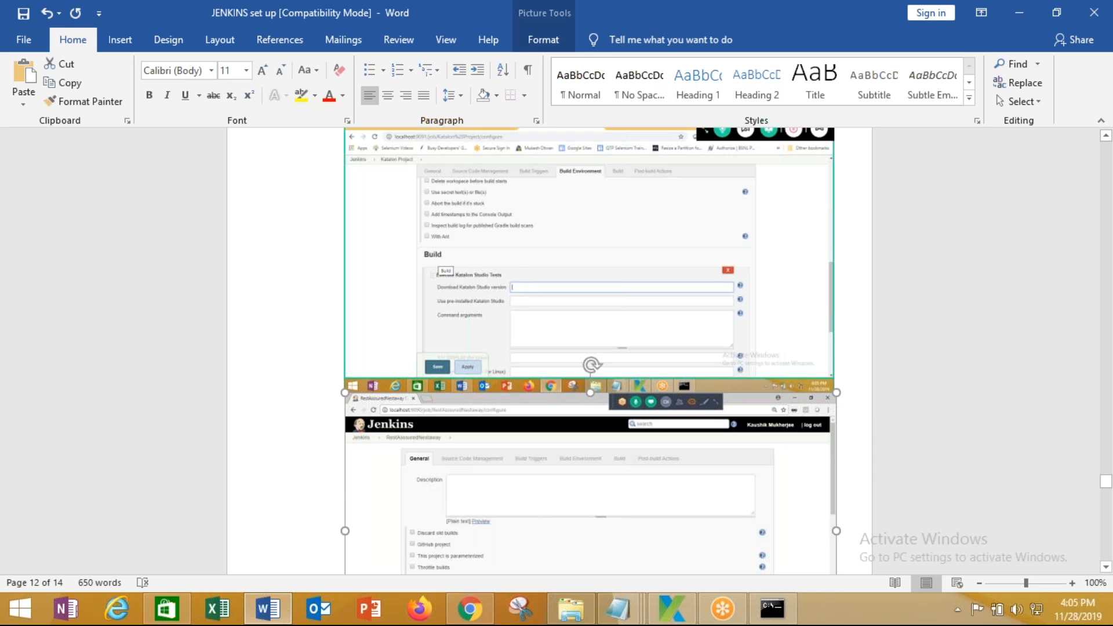
key("Delete")
scroll(525, 371, "down", 2)
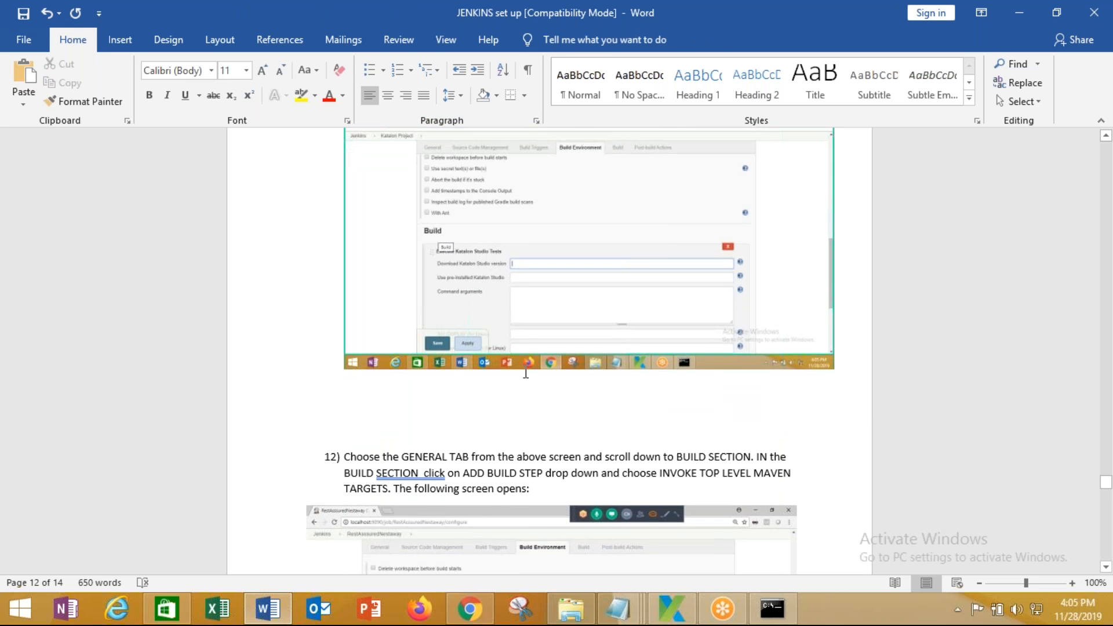
scroll(526, 372, "down", 4)
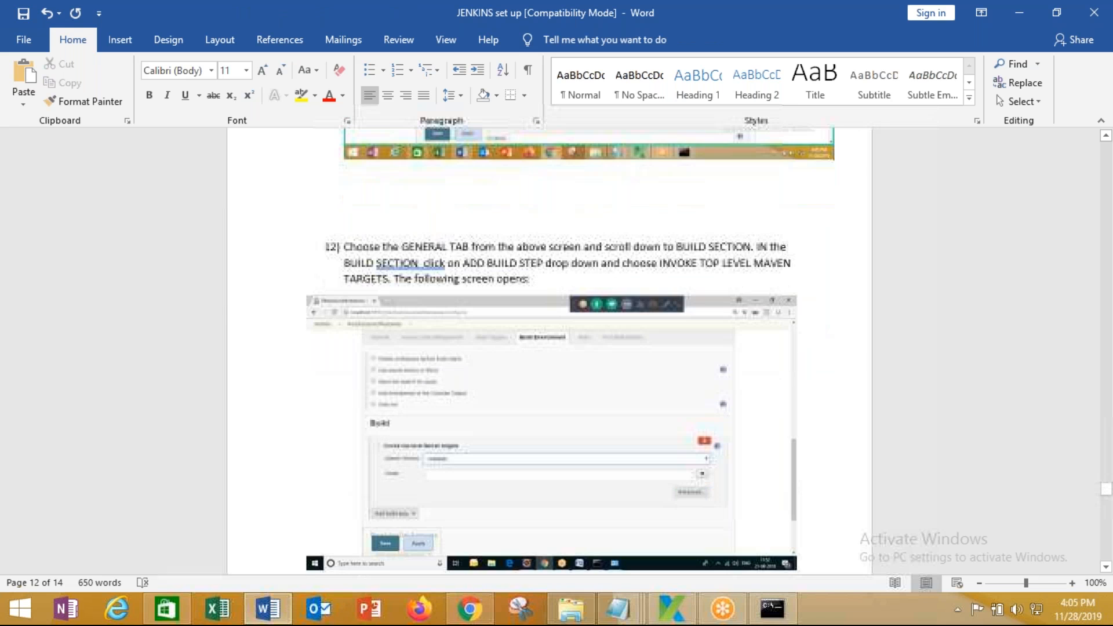
scroll(526, 371, "down", 2)
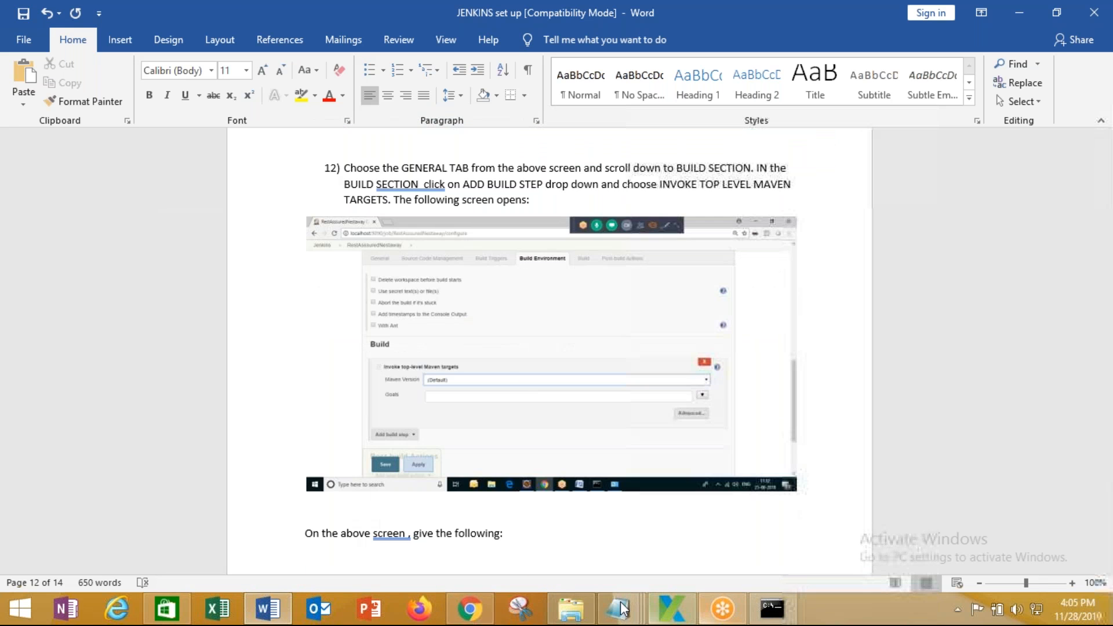
left_click(471, 610)
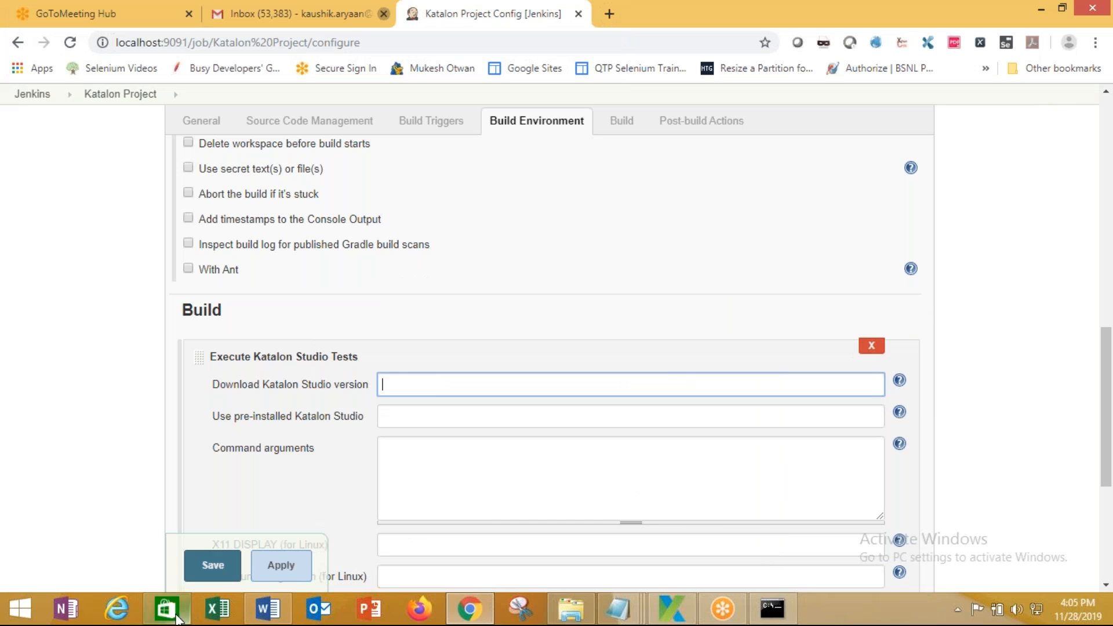
Copy the Katalon_Studio_Windows_64-6.3.3 folder path again from File Explorer
left_click(577, 616)
left_click(726, 53)
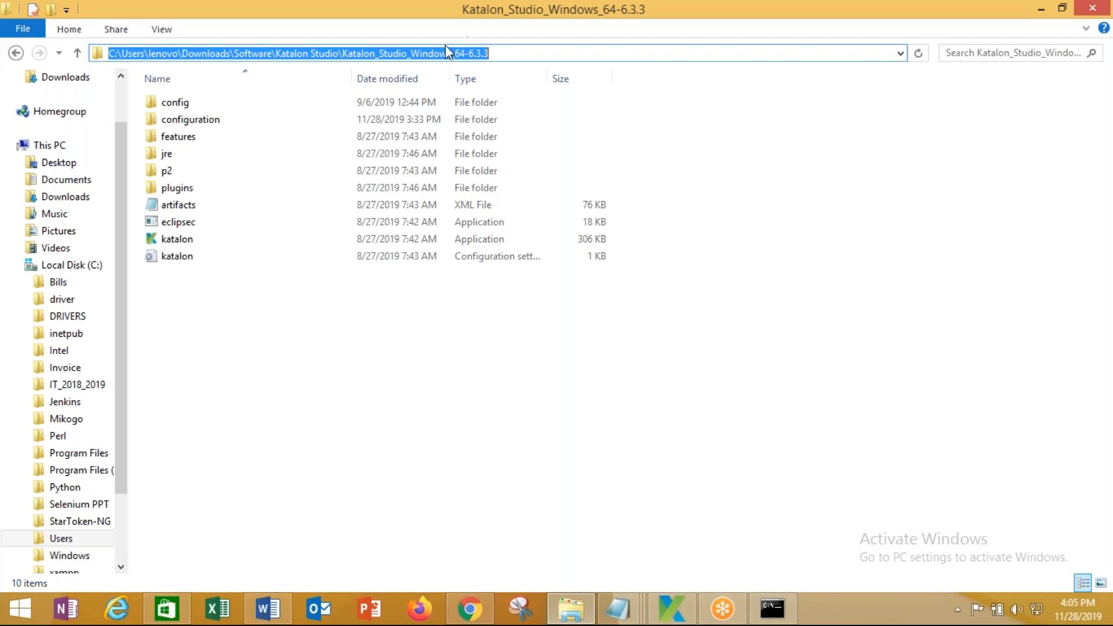
right_click(435, 55)
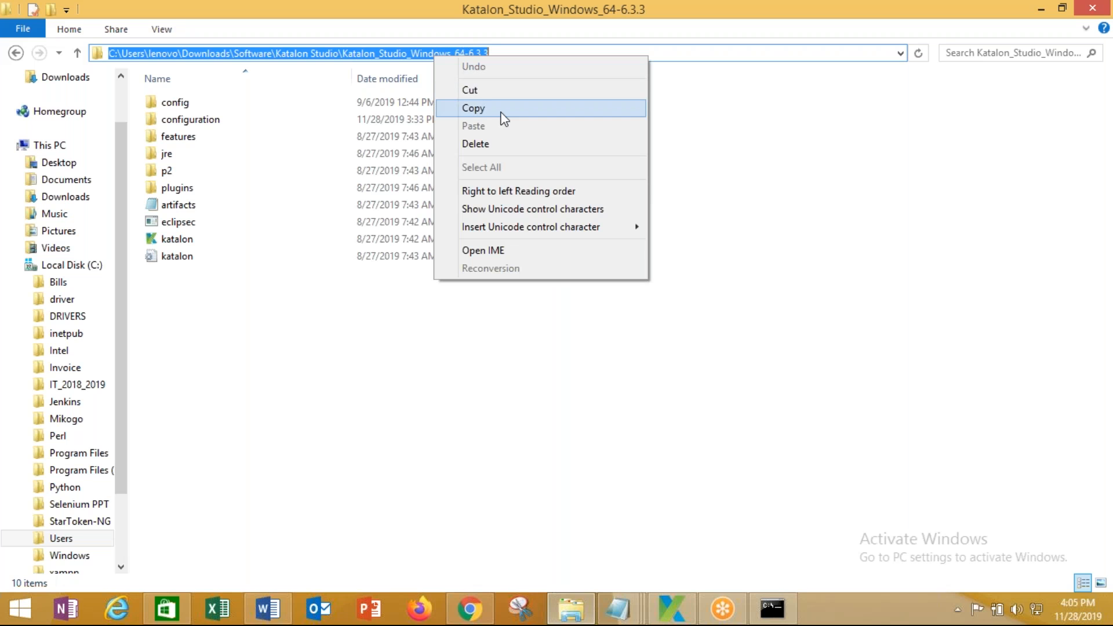
left_click(501, 109)
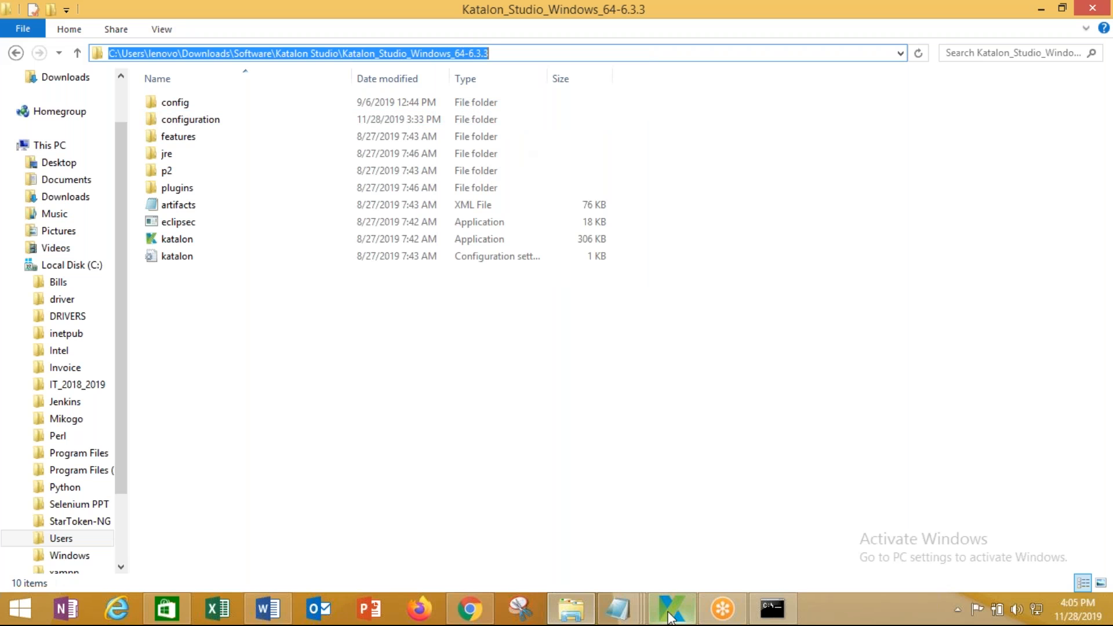
left_click(468, 616)
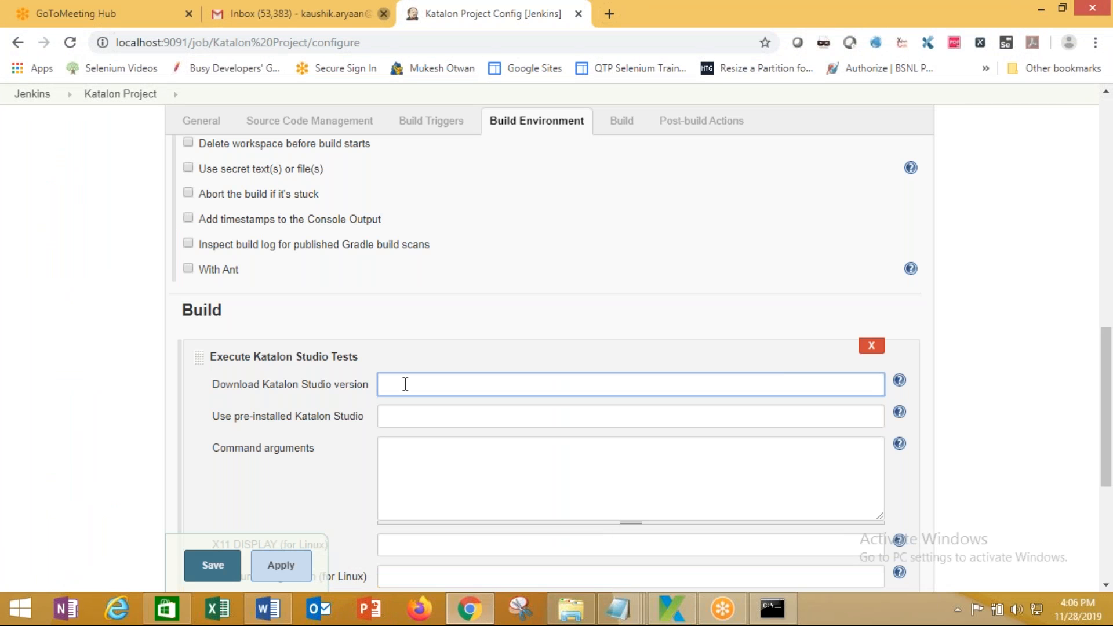
Paste the Katalon install folder path into Download Katalon Studio version and review it
key("ctrl+v")
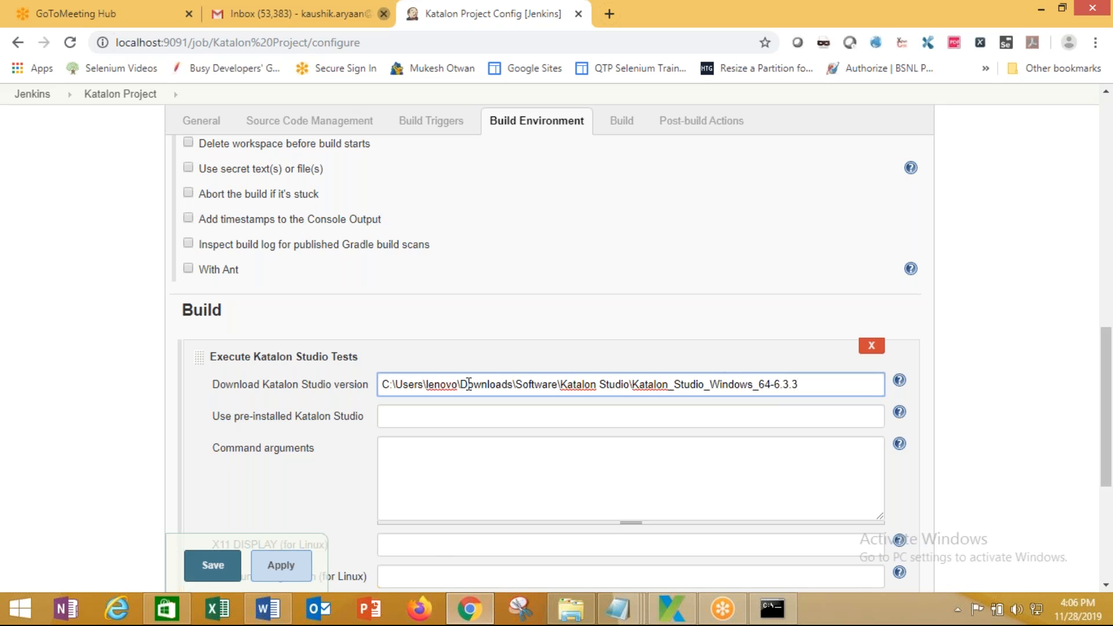
double_click(409, 385)
left_click(437, 389)
left_click_drag(438, 392, 459, 393)
left_click(479, 385)
left_click_drag(532, 385, 816, 390)
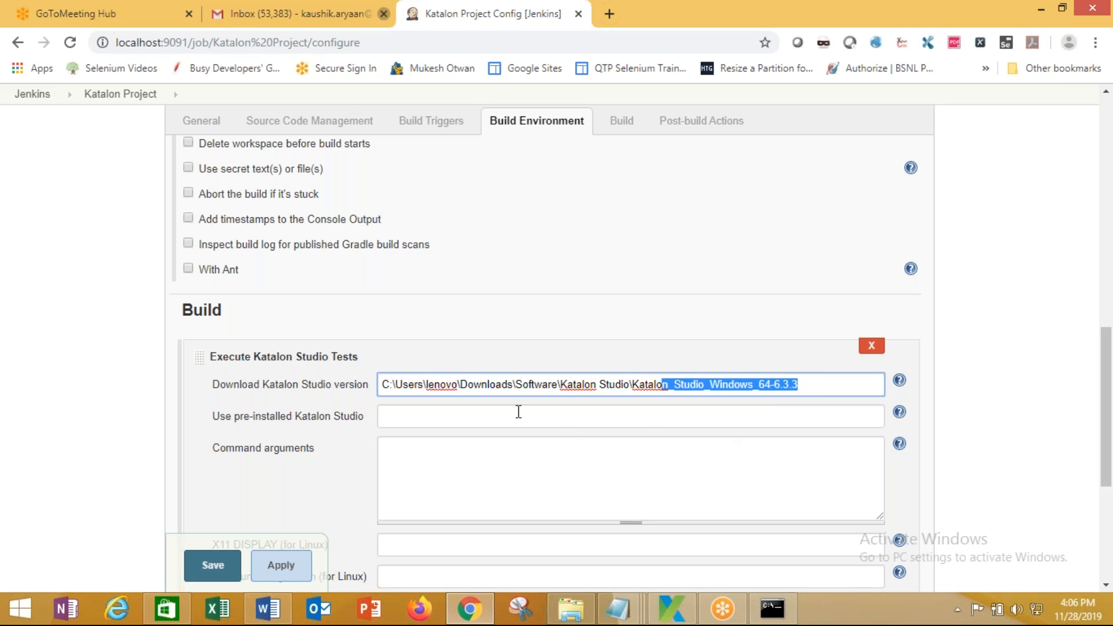
left_click(412, 451)
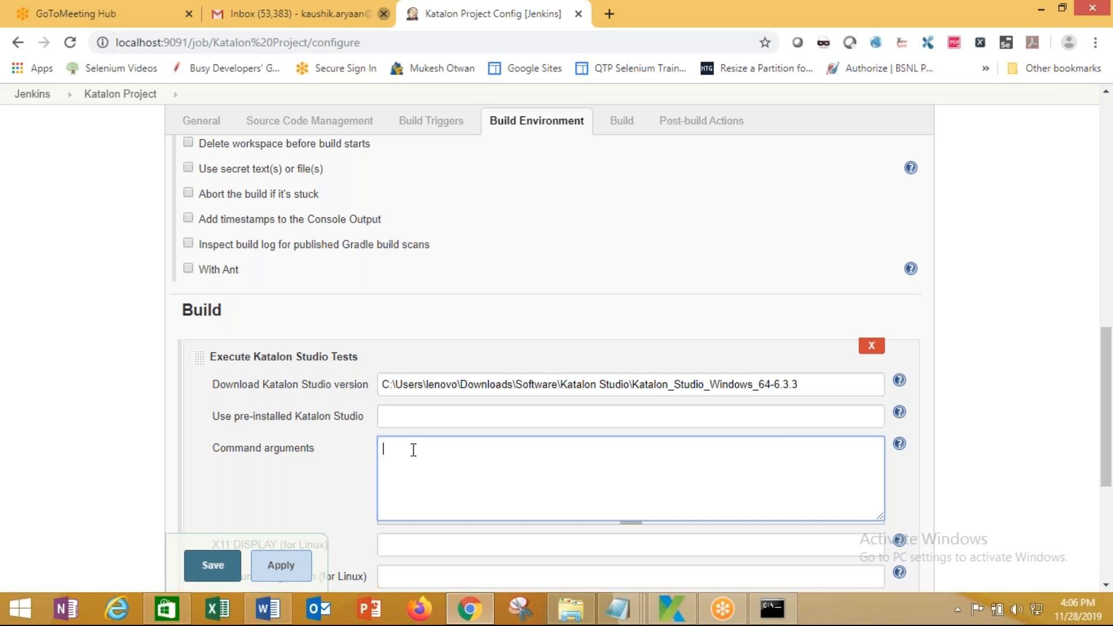
scroll(413, 451, "down", 3)
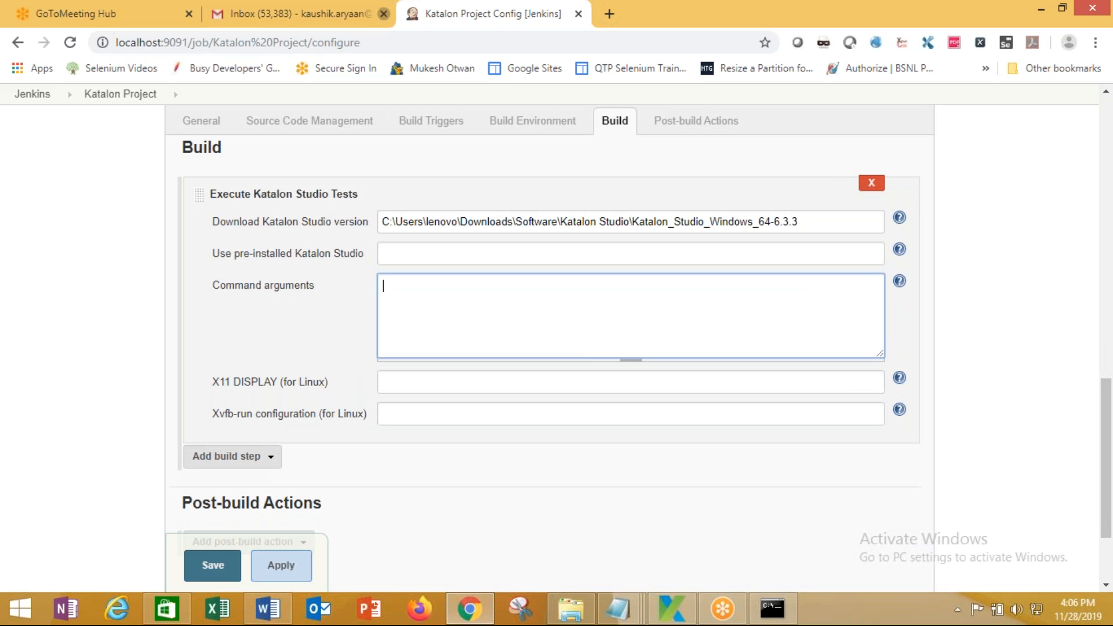
Bring Katalon Studio forward and open the GmailSuite test suite under Test Suites
left_click(673, 609)
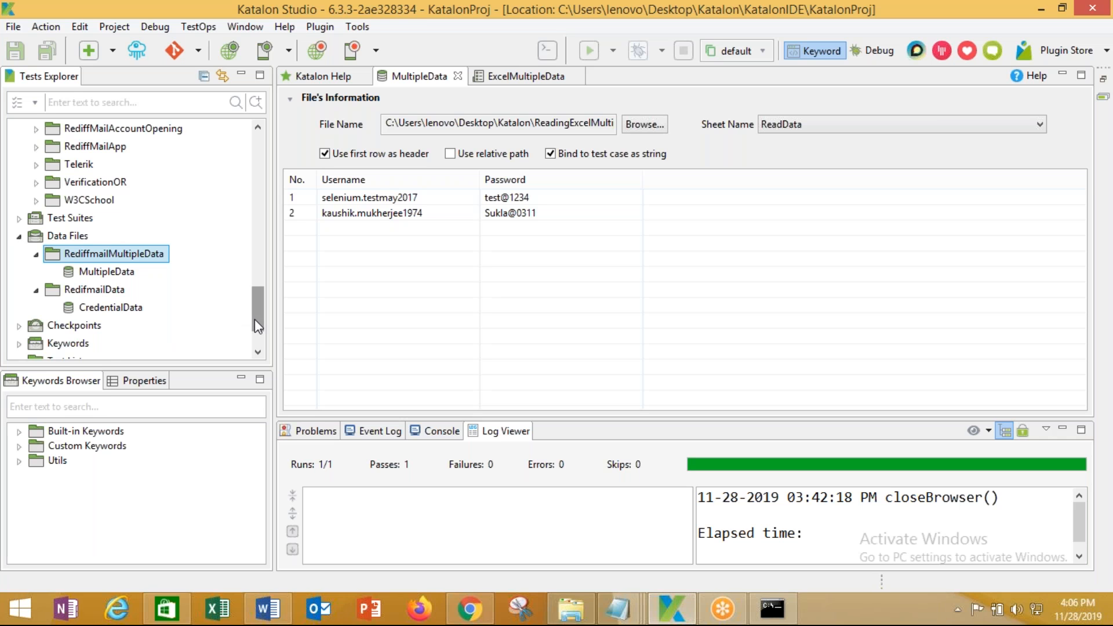
left_click_drag(257, 320, 259, 354)
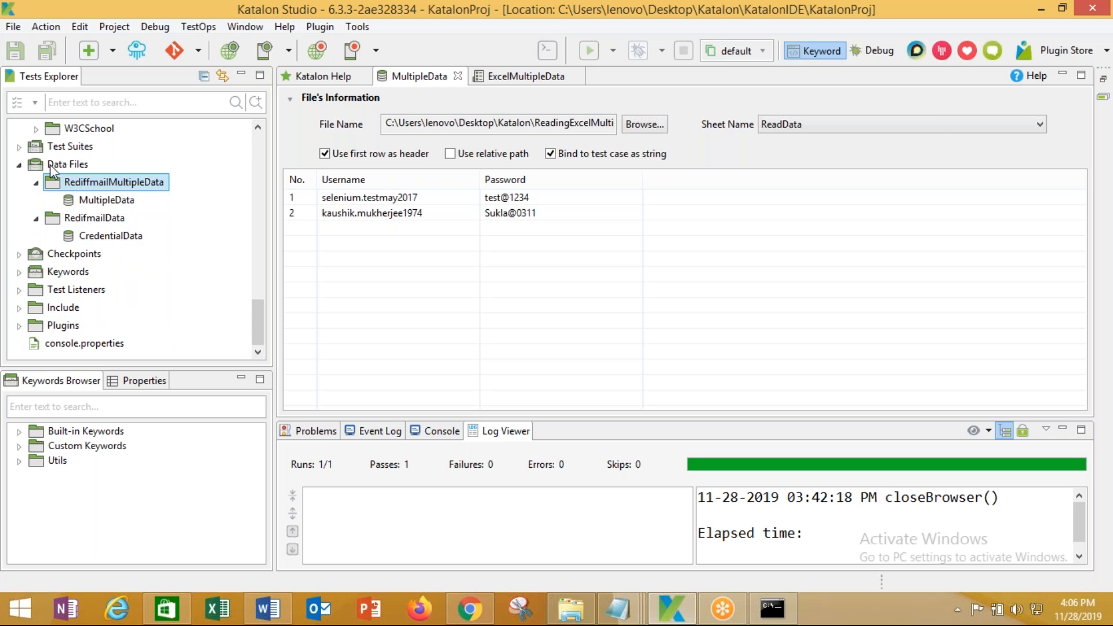
left_click(19, 148)
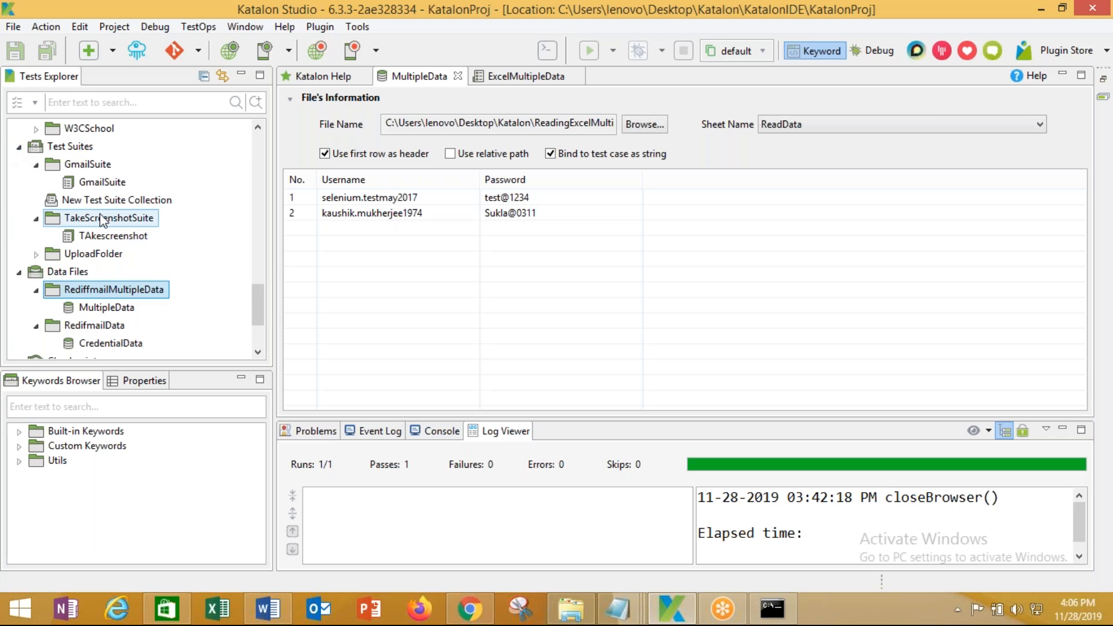
left_click(114, 183)
double_click(115, 182)
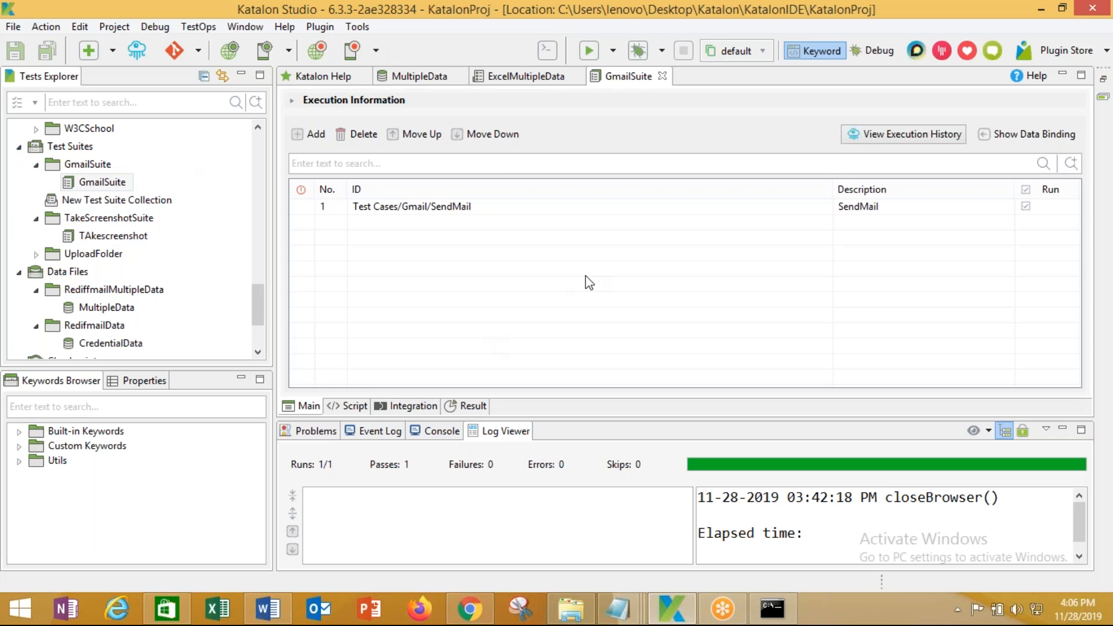
Tidy the Tests Explorer folders and reselect GmailSuite under Test Suites
double_click(90, 165)
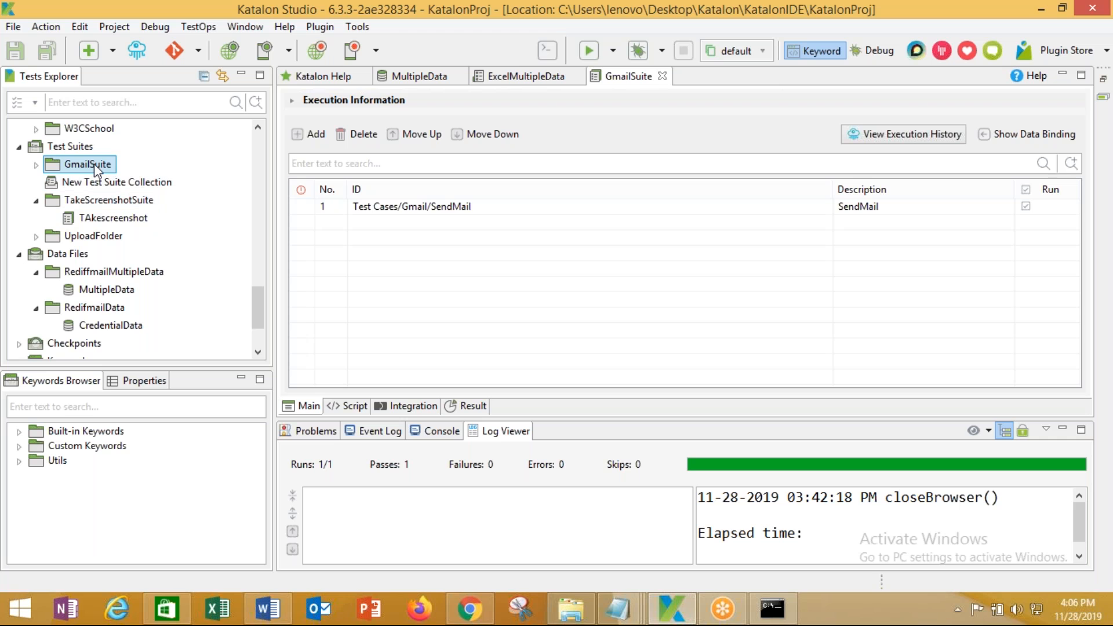
left_click(34, 165)
double_click(77, 147)
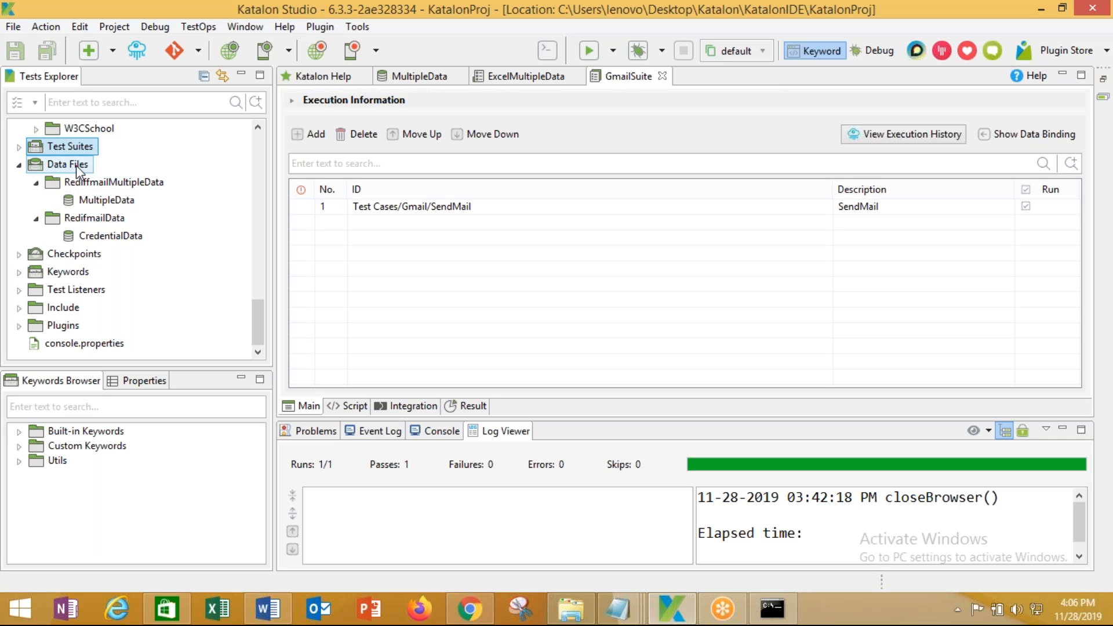
double_click(116, 184)
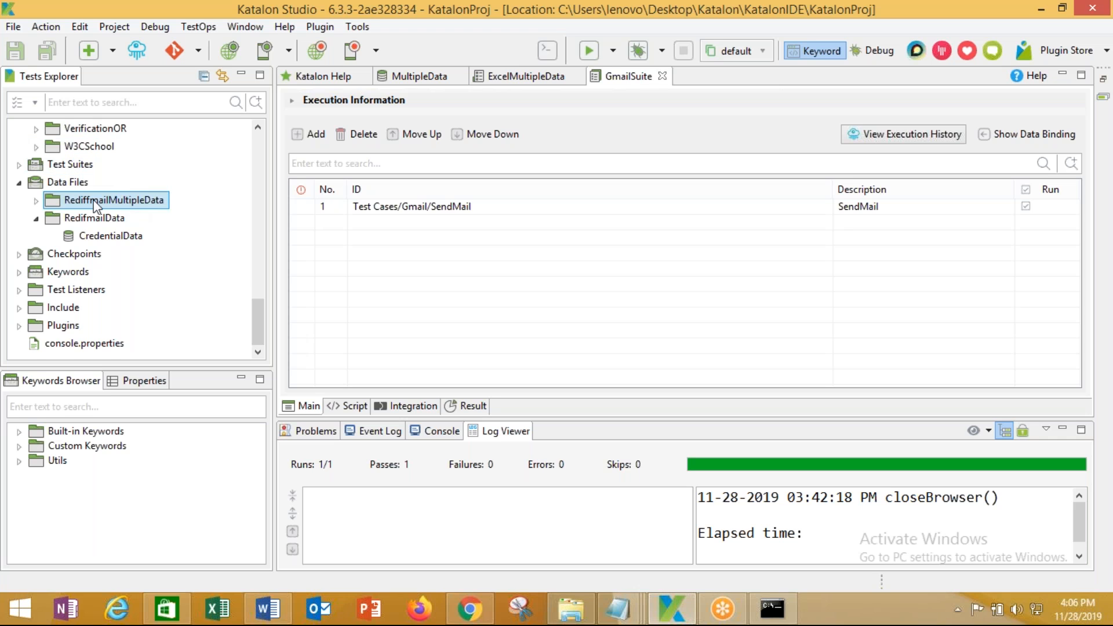
left_click(36, 200)
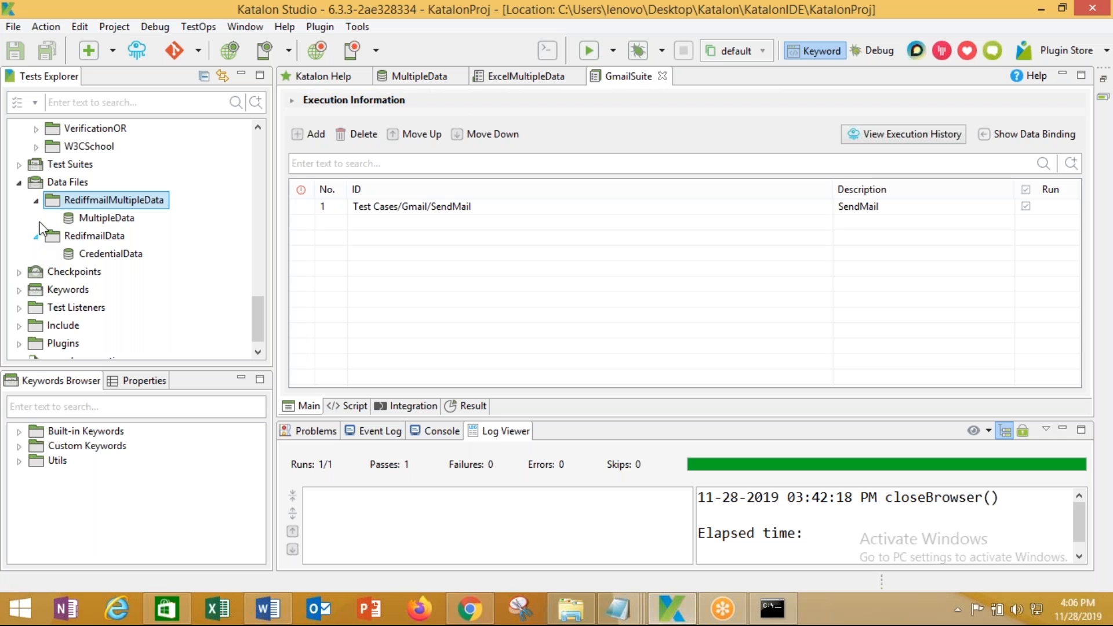
left_click(19, 182)
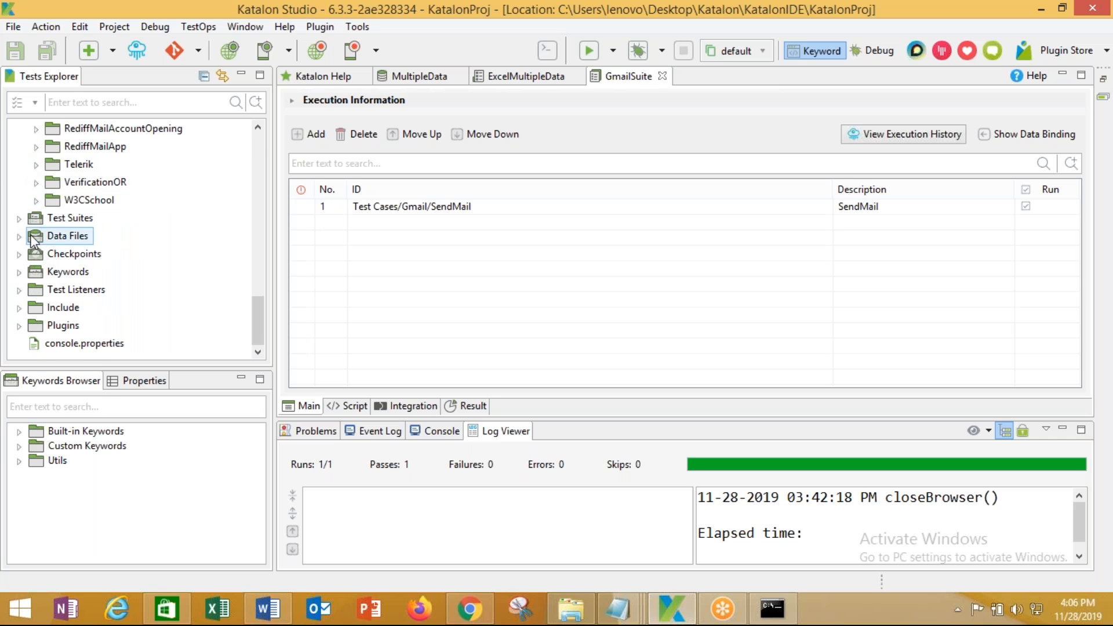
left_click(19, 218)
left_click(109, 255)
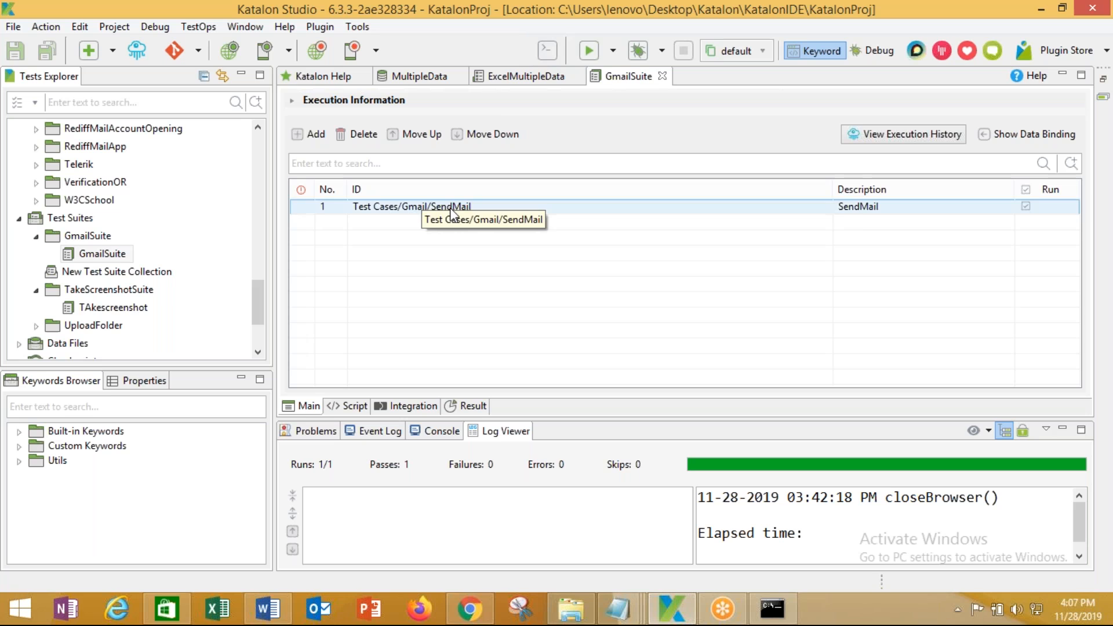
Generate the console-mode katalon command for Test Suites/GmailSuite on Chrome and copy it
left_click(550, 51)
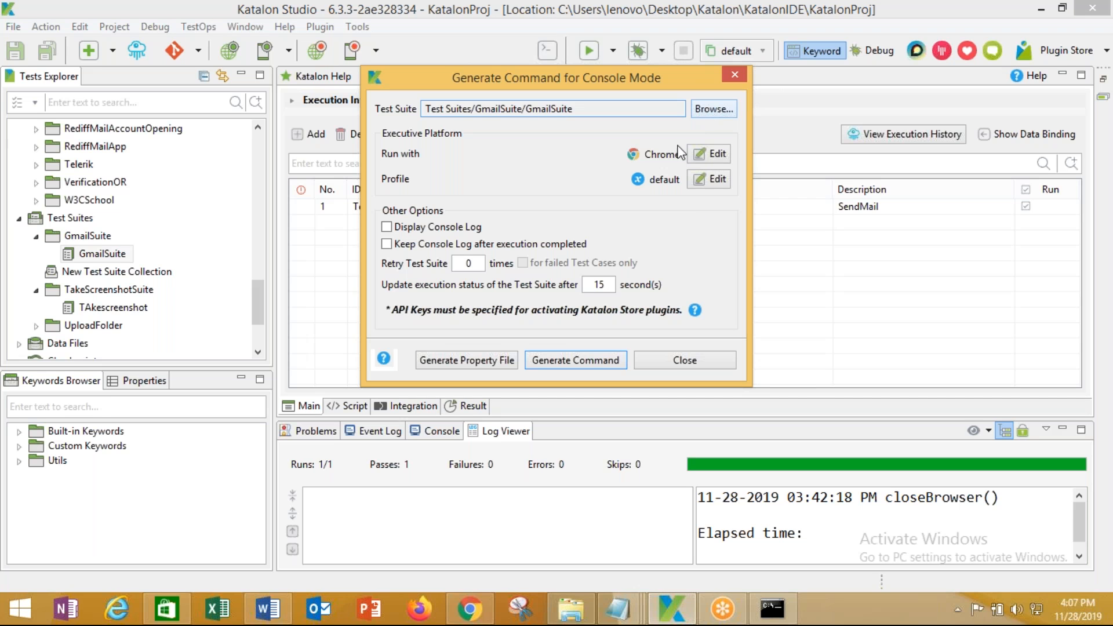
left_click(578, 357)
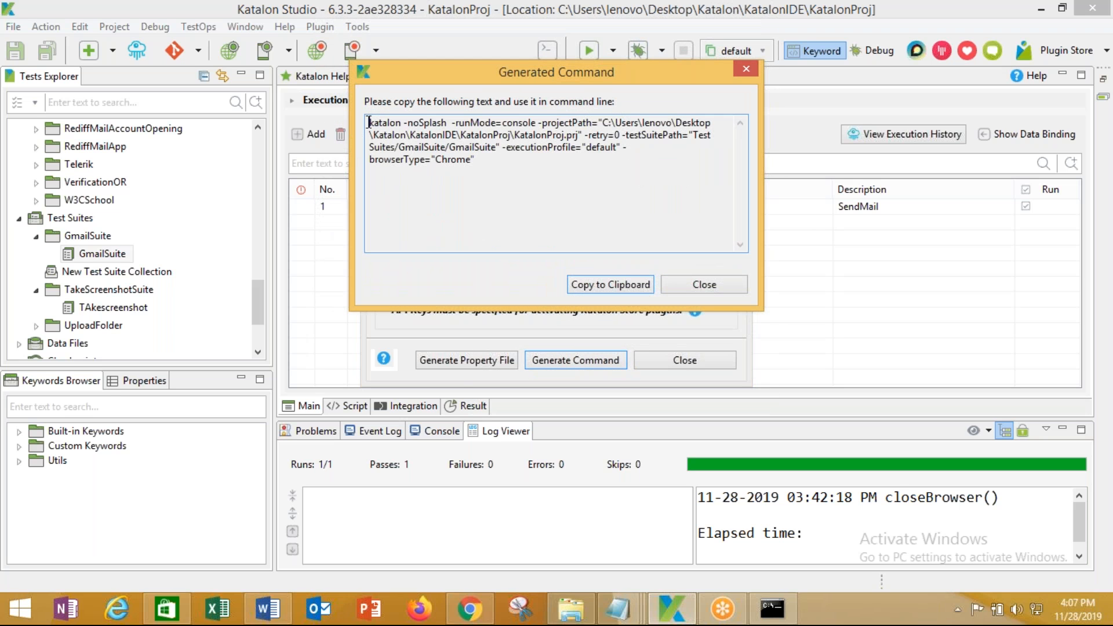
left_click_drag(370, 121, 634, 154)
left_click(458, 197)
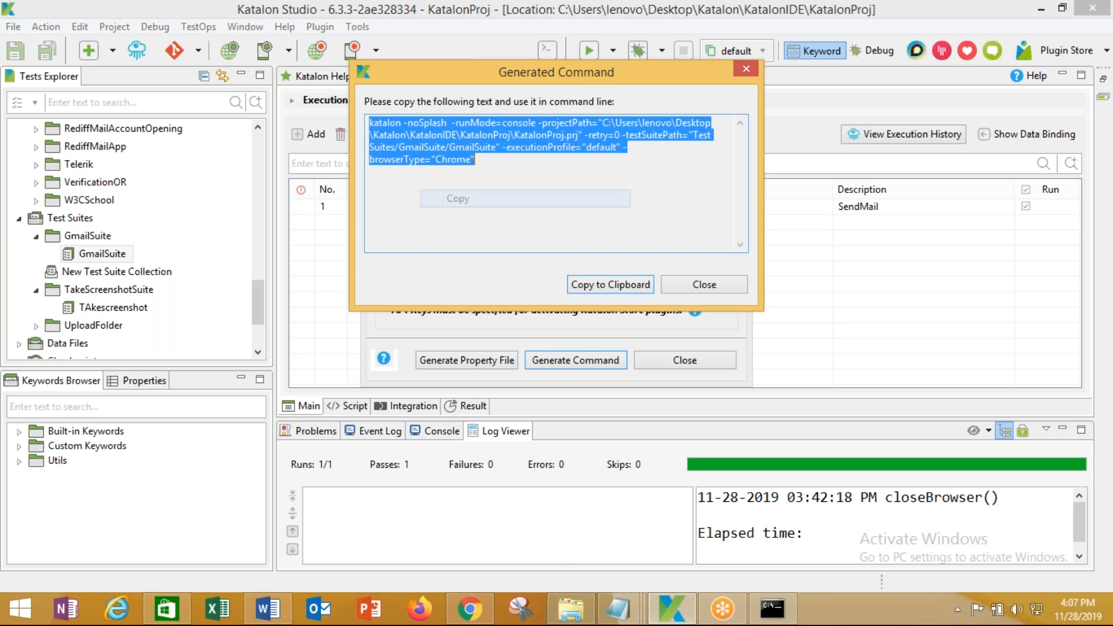
Paste the GmailSuite katalon command into Jenkins' Command arguments and highlight -runMode=console
mouse_move(479, 609)
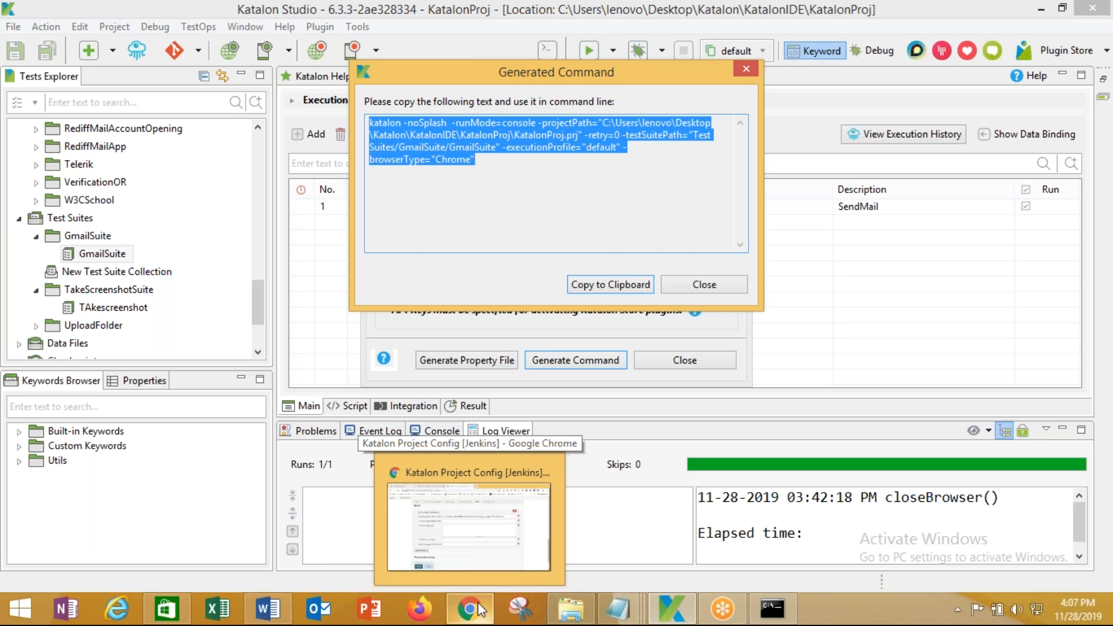
left_click(479, 609)
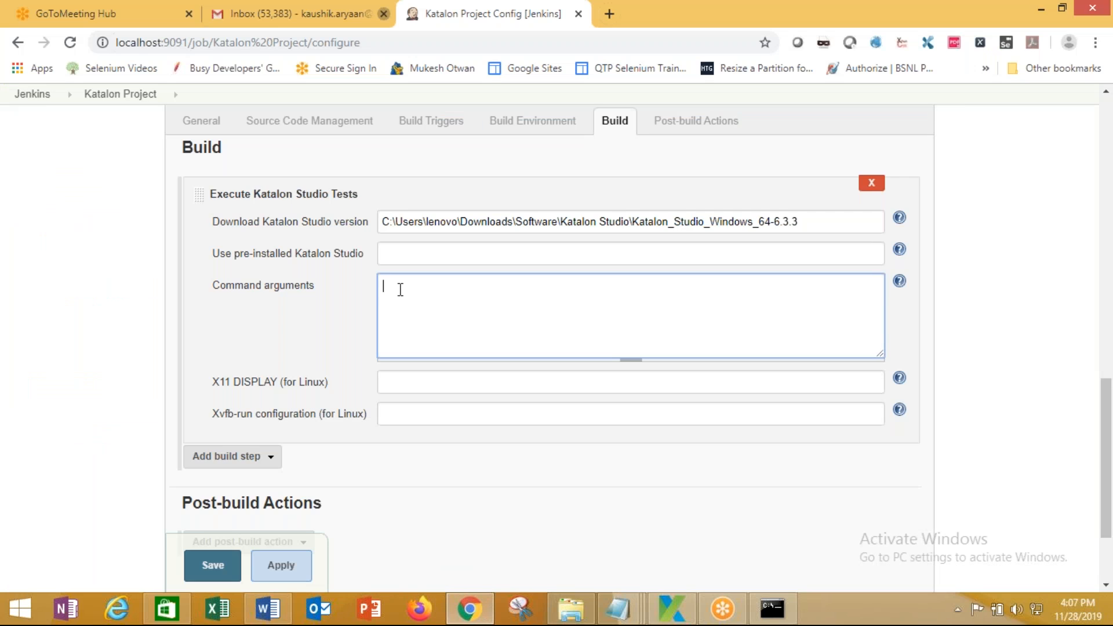
key("ctrl+v")
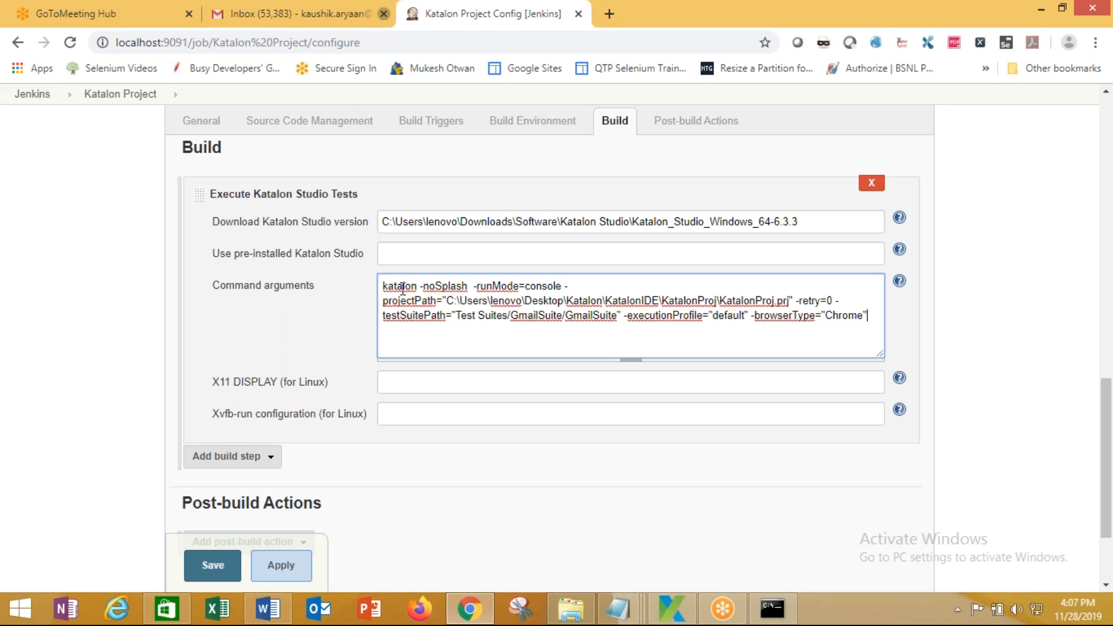
left_click_drag(474, 287, 564, 290)
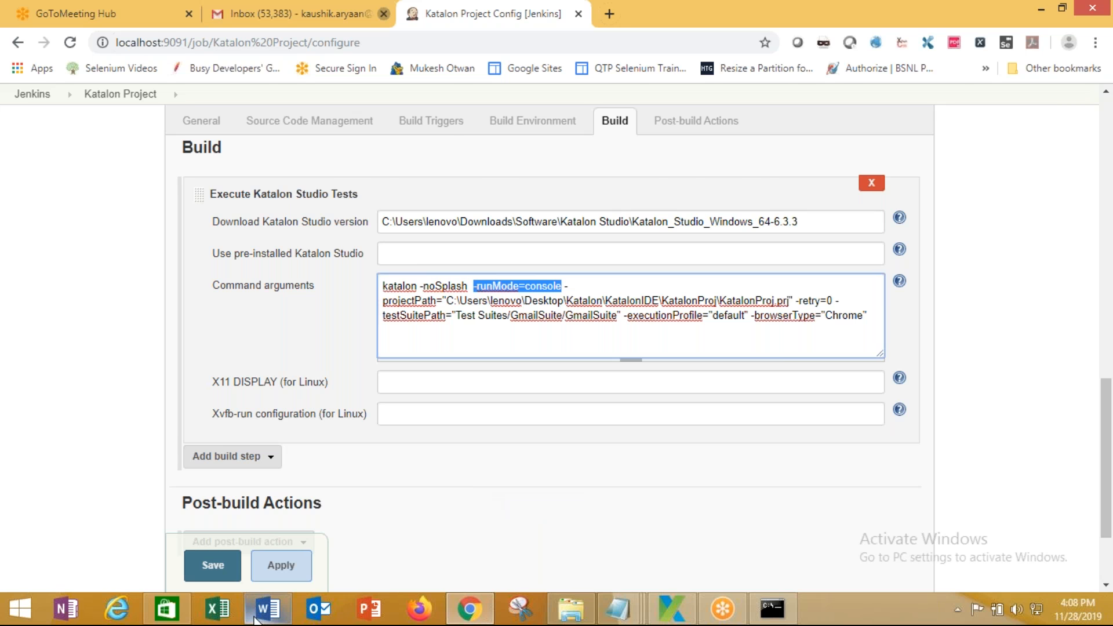
Replace the old Jenkins screenshot in the set-up document with the new one and save
left_click(255, 619)
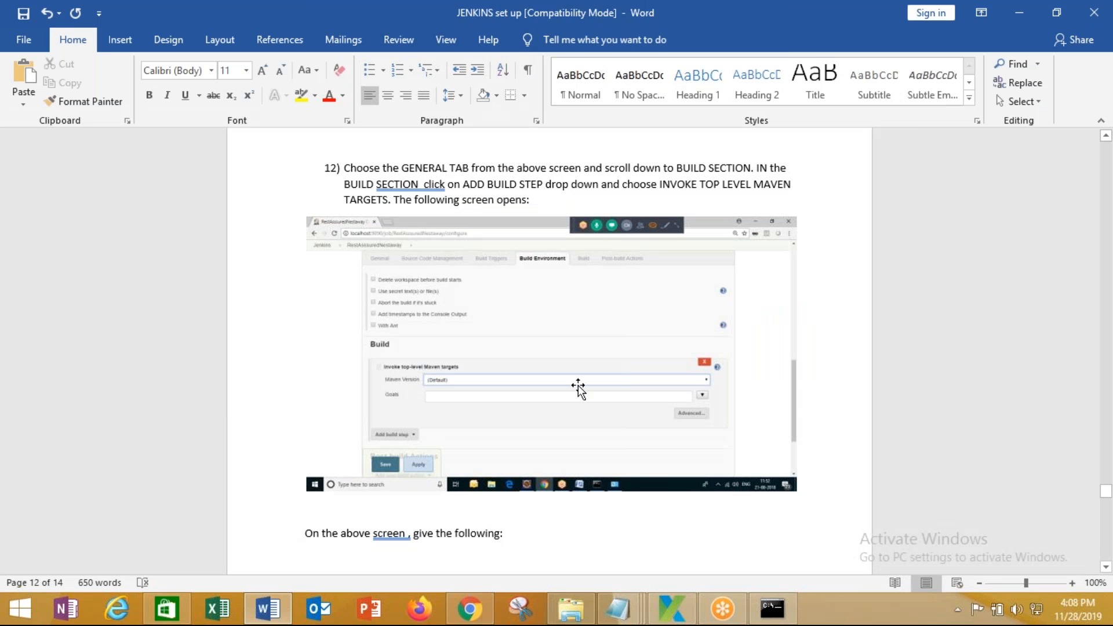
scroll(578, 387, "down", 2)
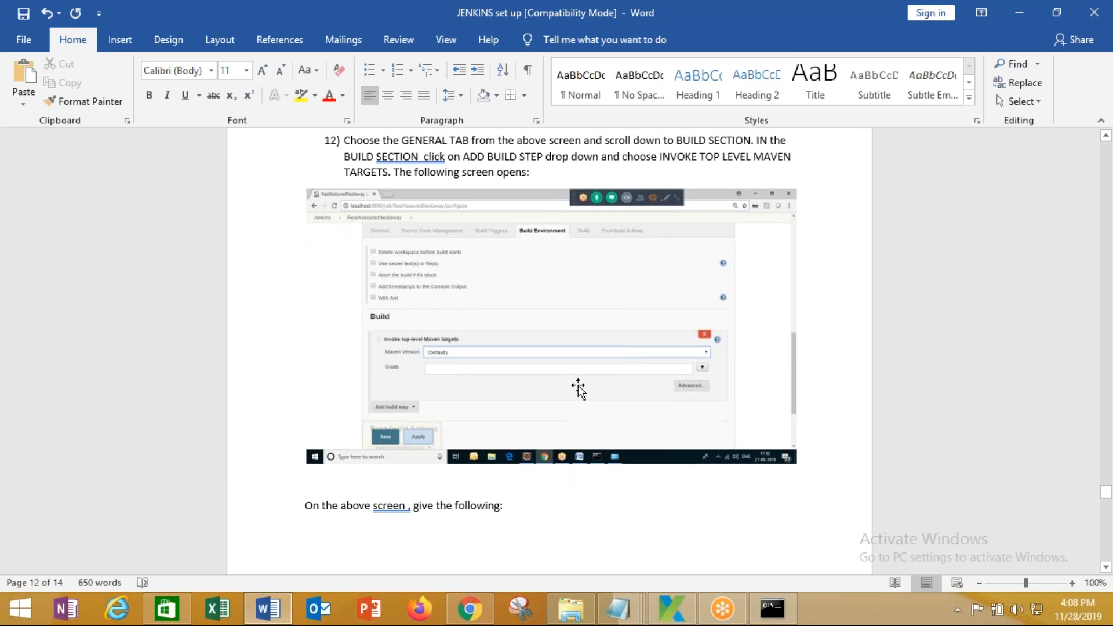
left_click(543, 305)
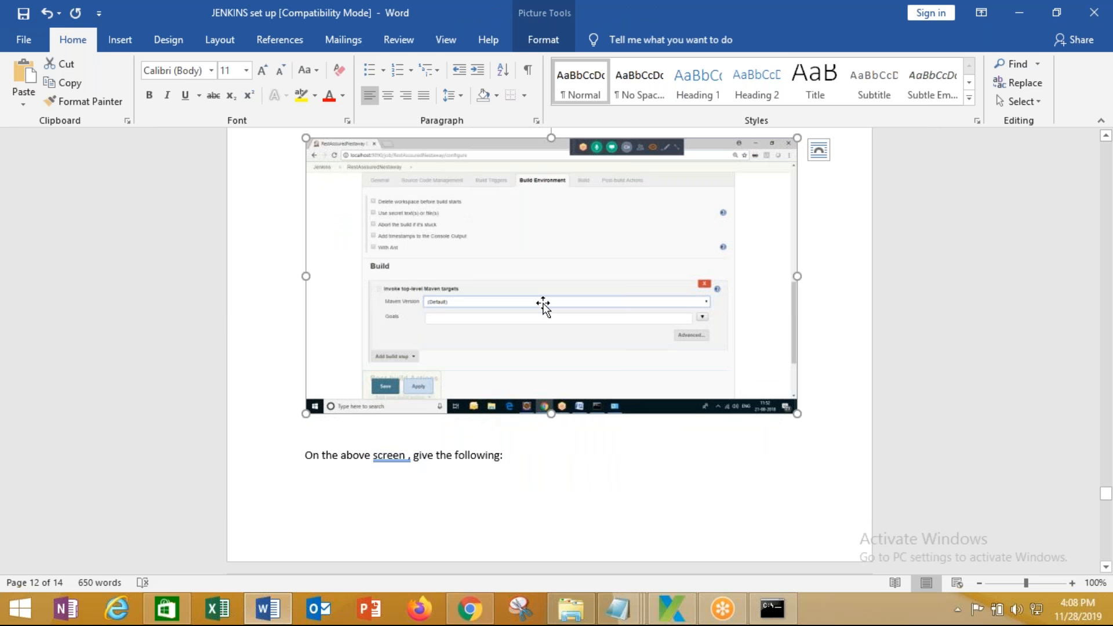
key("Delete")
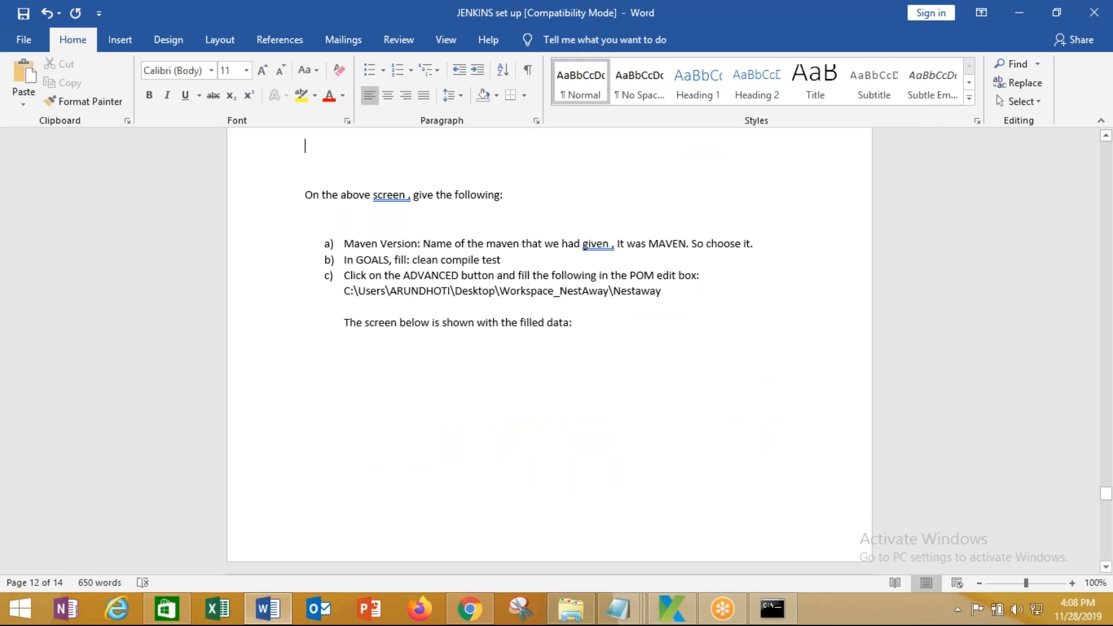
right_click(380, 153)
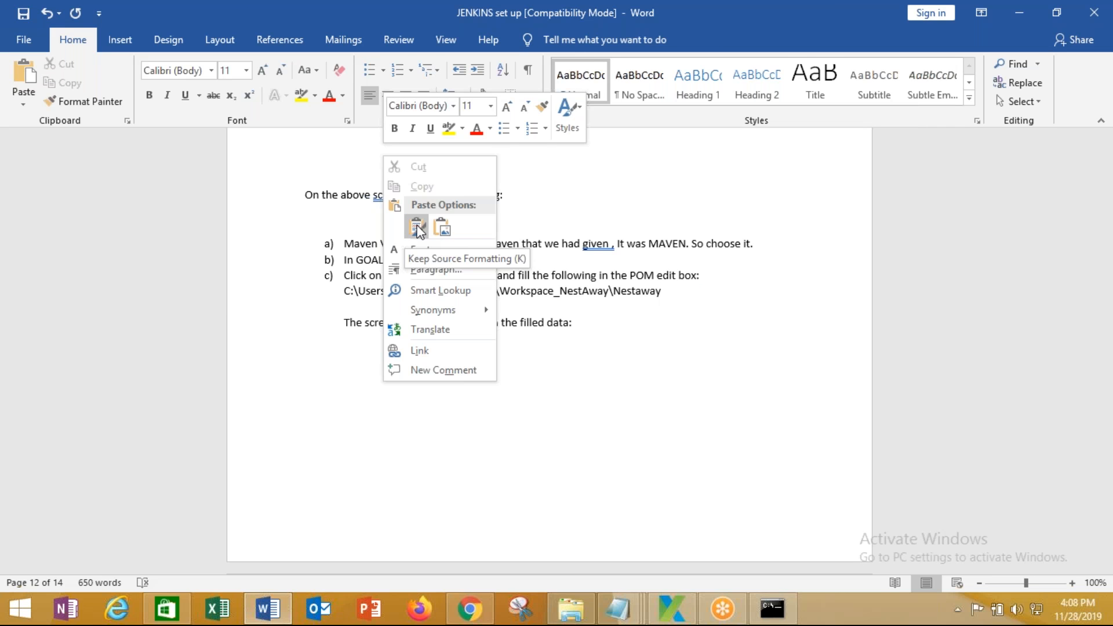
left_click(418, 227)
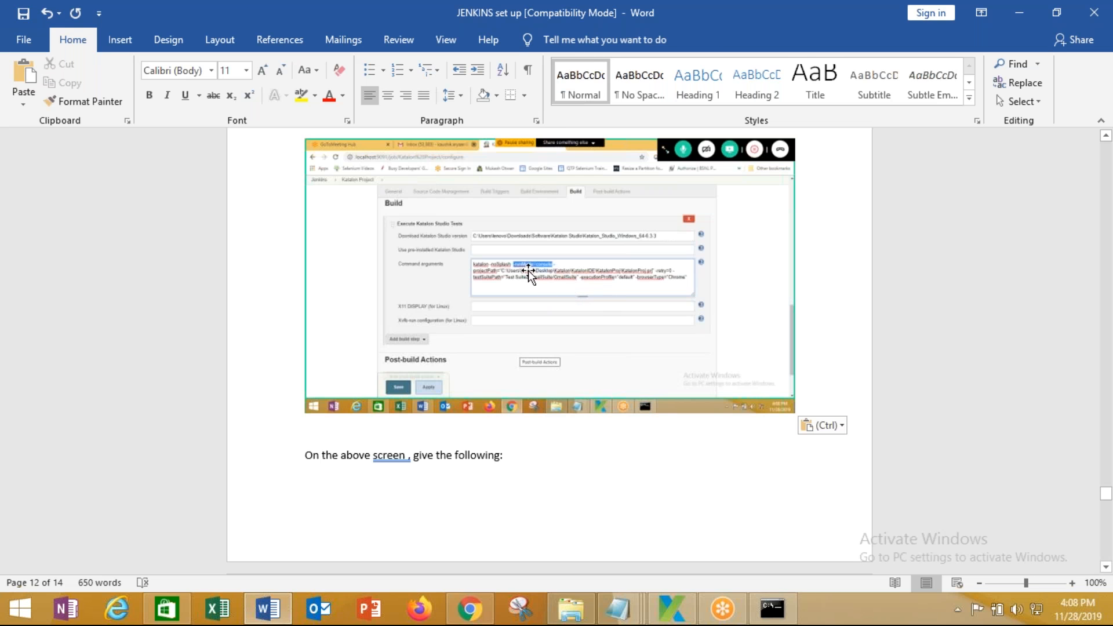
key("ctrl+s")
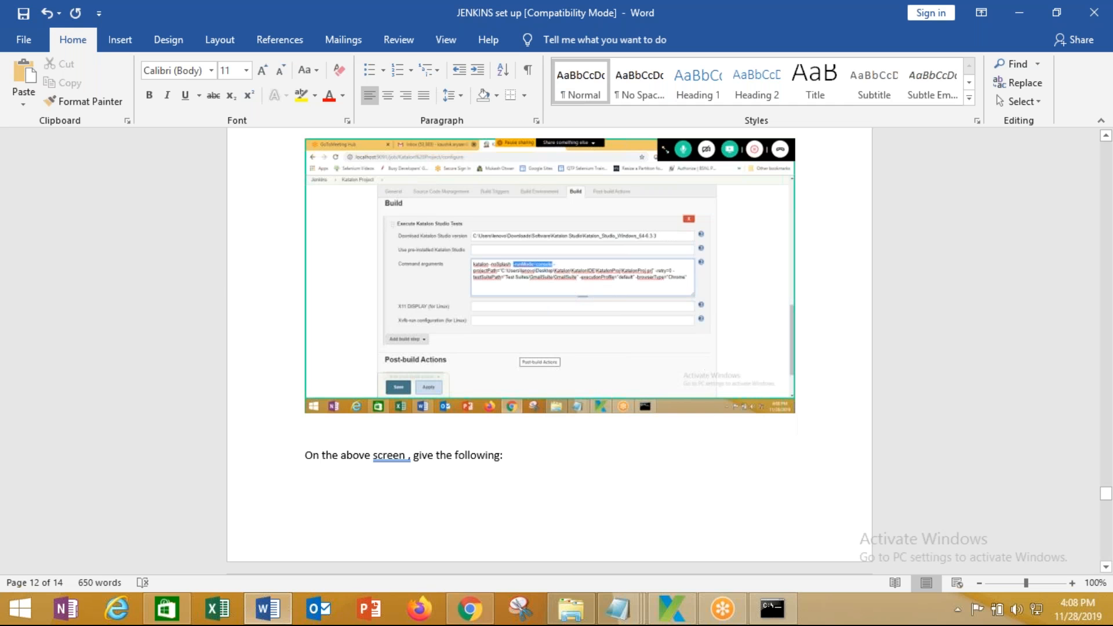
Rewrite list items a) and b) as 'Katalon Path:' and 'Commands arguments'
scroll(550, 351, "down", 7)
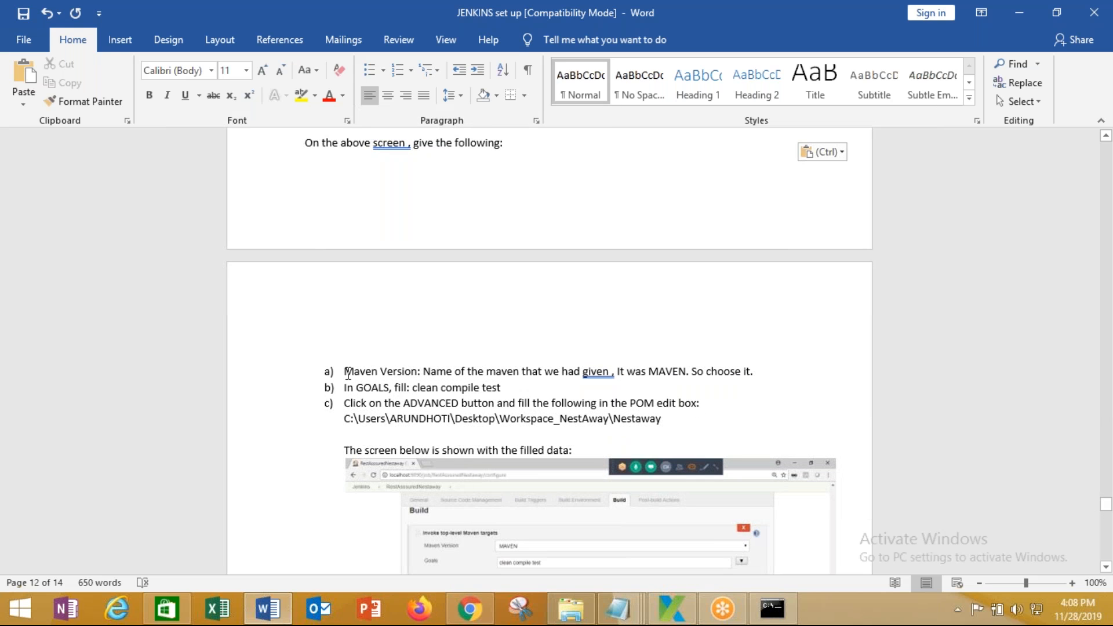
left_click_drag(346, 371, 801, 371)
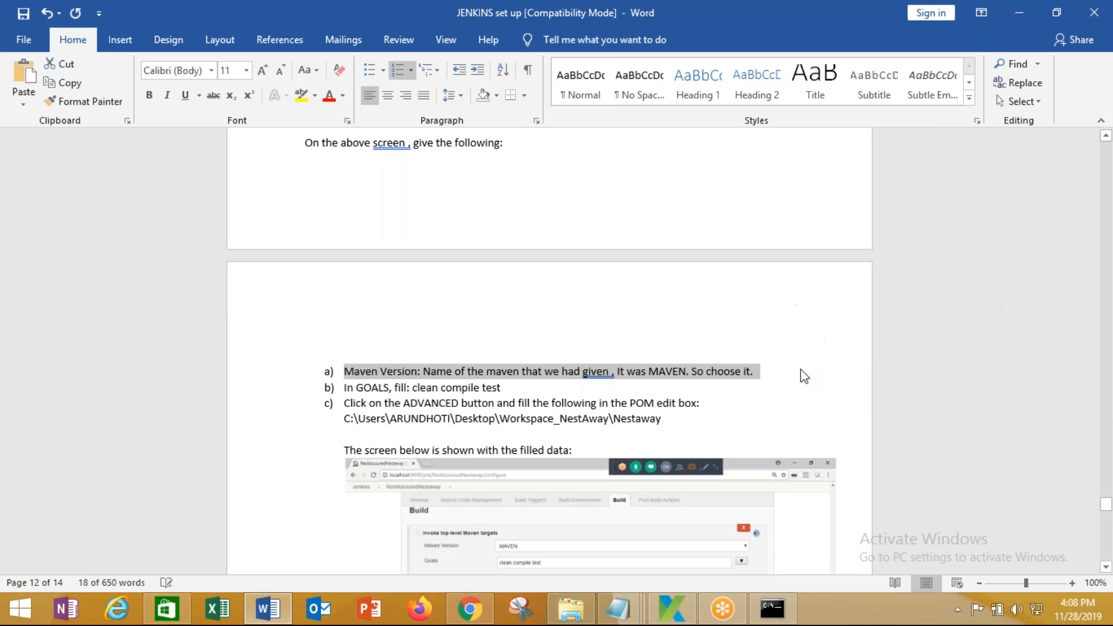
type("Katalon Path")
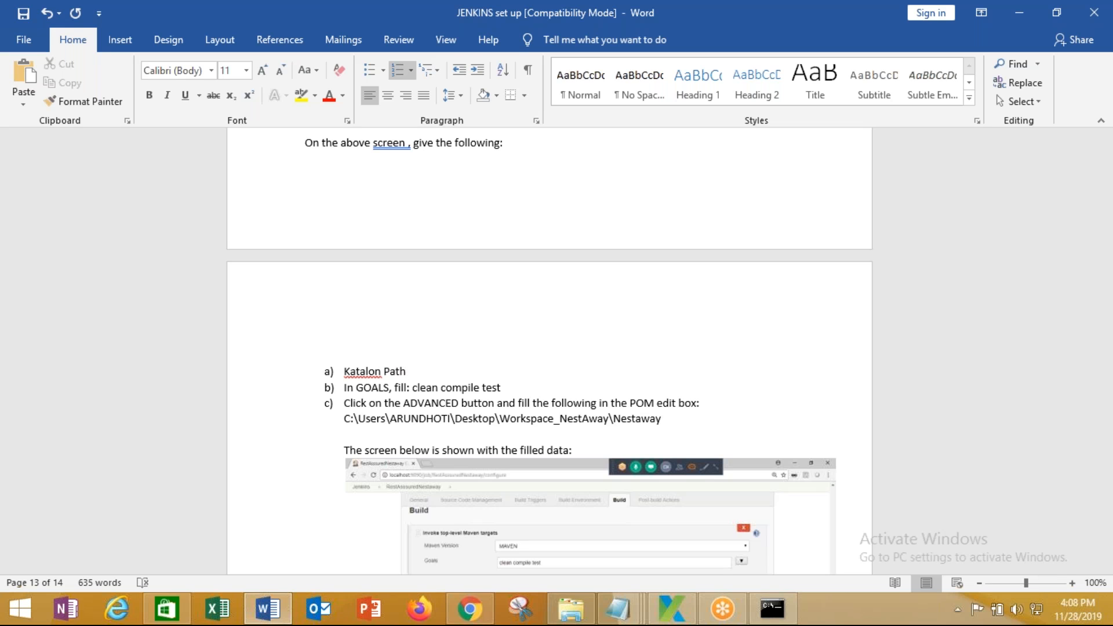
type(":")
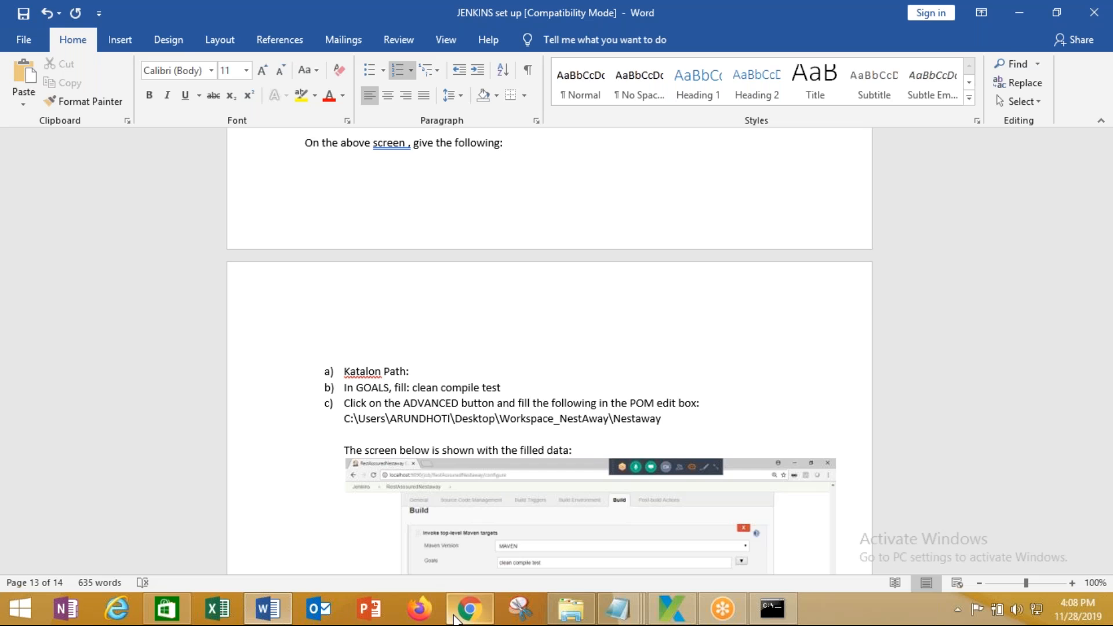
left_click(469, 609)
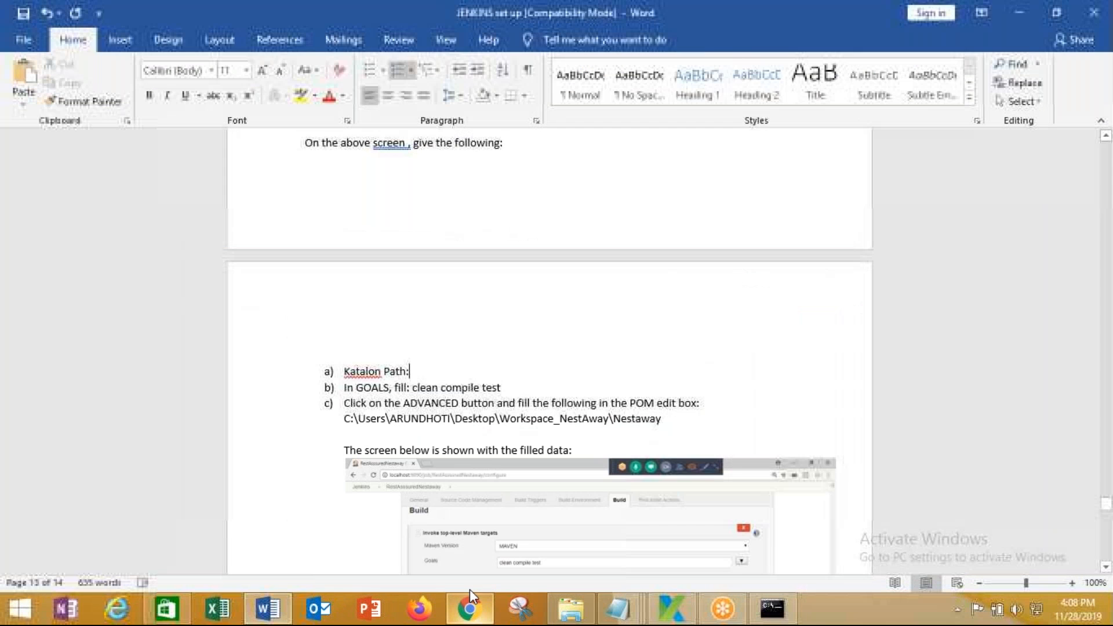
left_click_drag(344, 387, 508, 389)
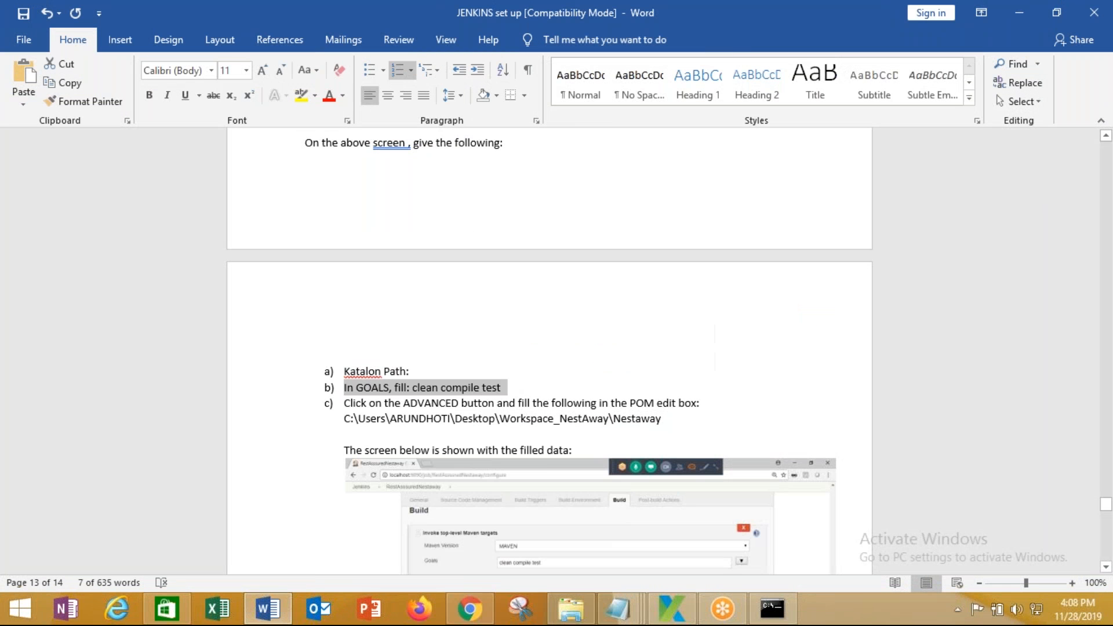
type("Commands a")
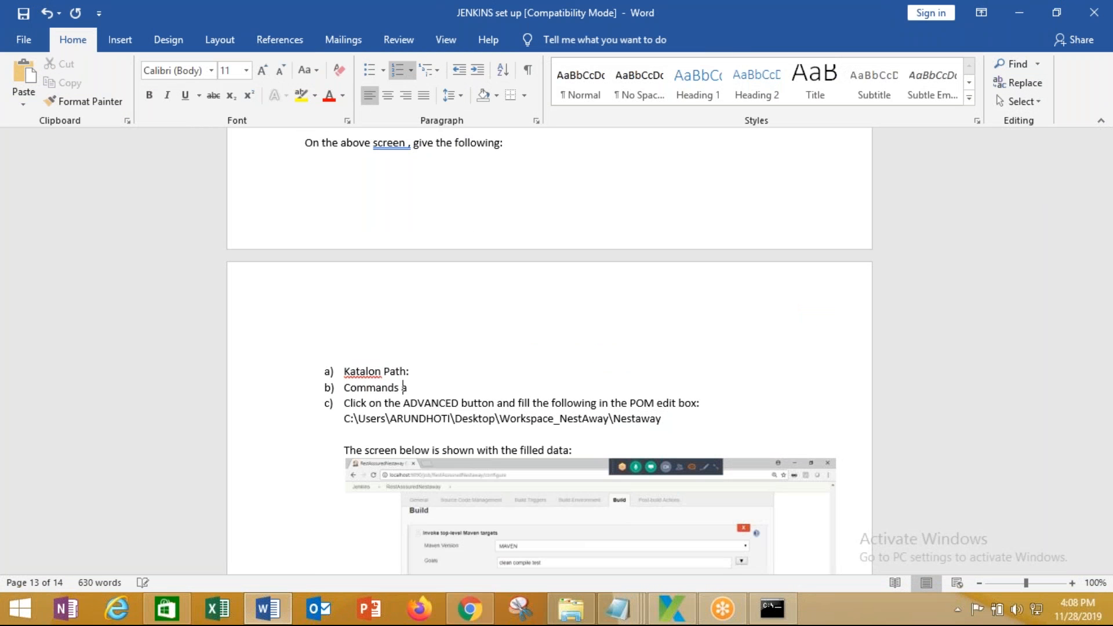
type("rguments")
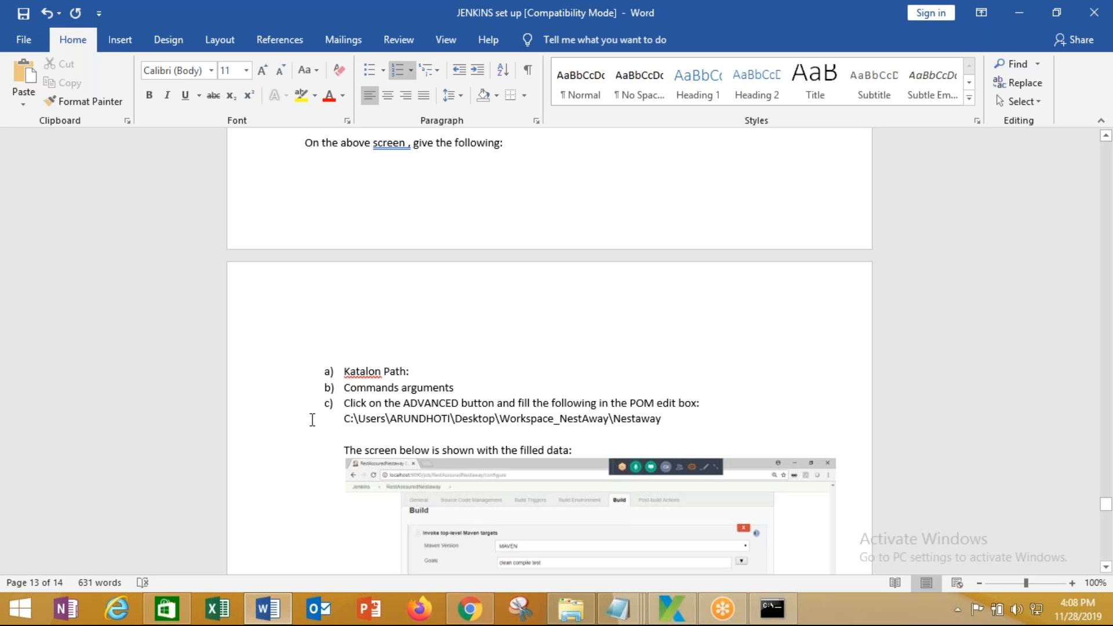
Delete item c)'s POM text and the Maven screenshot beneath it
left_click_drag(344, 403, 689, 429)
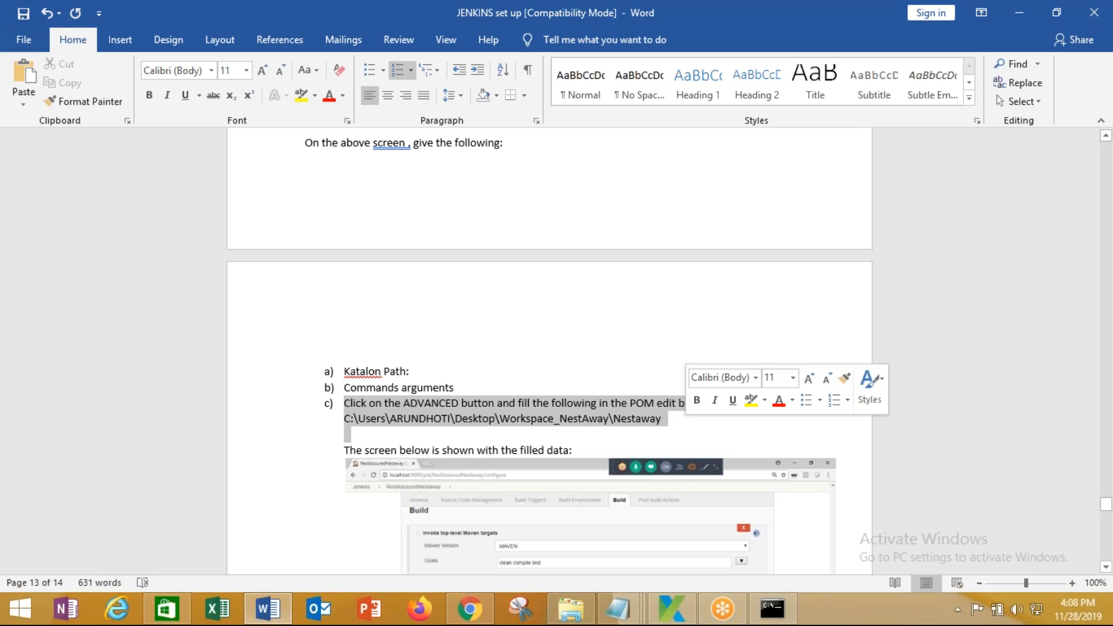
key("Delete")
left_click(621, 514)
key("Delete")
scroll(611, 516, "down", 6)
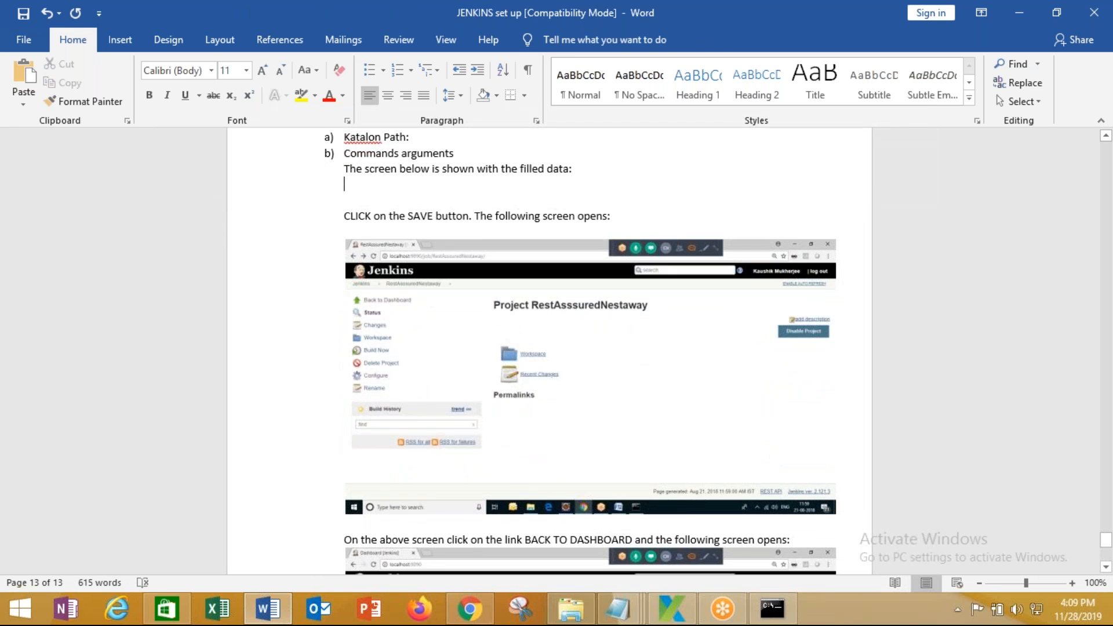
scroll(580, 348, "up", 1)
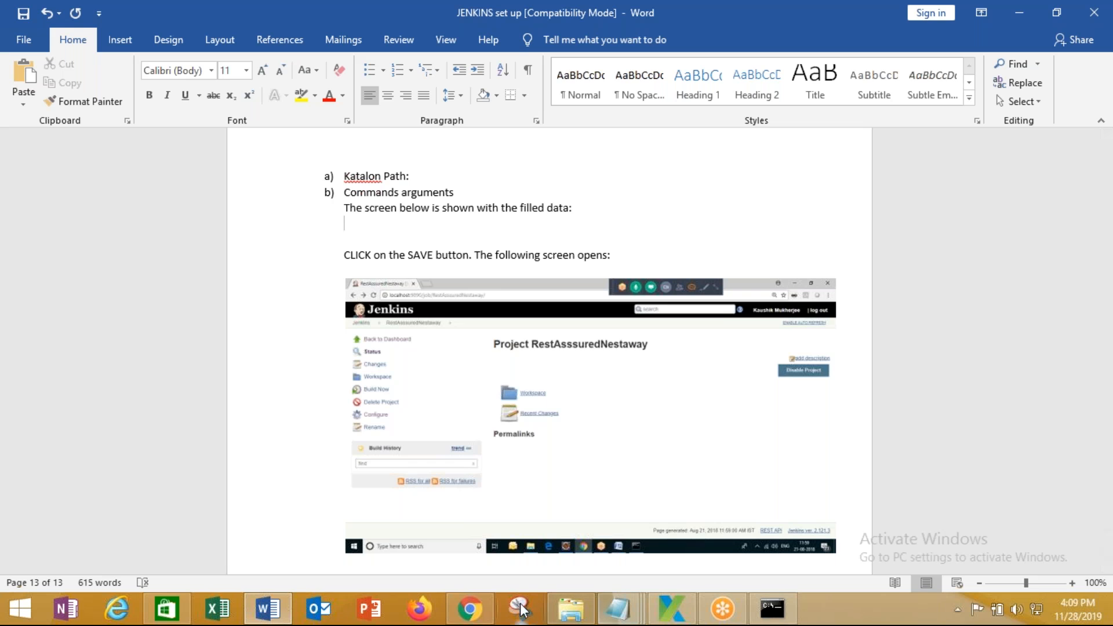
Delete -runMode=console from Command arguments and save the Katalon Project job
left_click(470, 608)
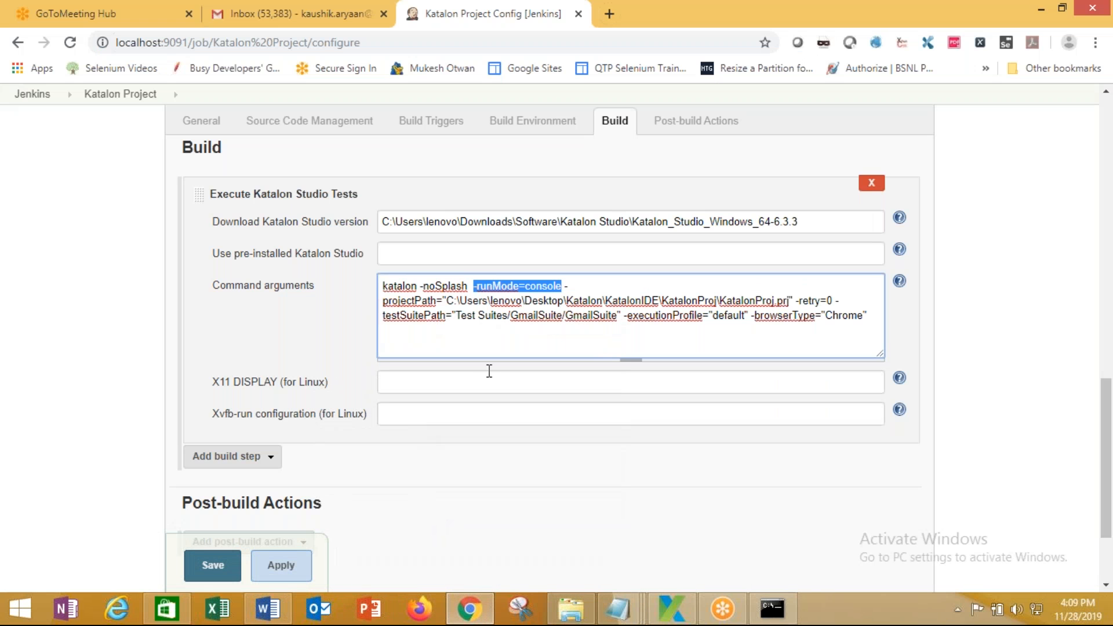
left_click(566, 287)
left_click_drag(565, 287, 474, 284)
key("BackSpace")
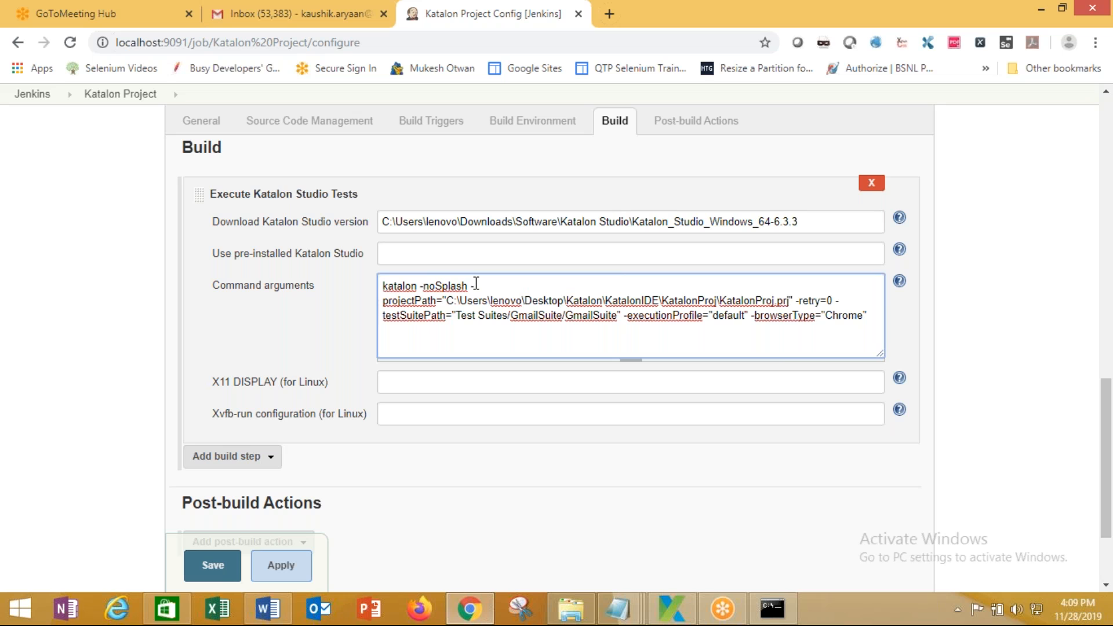
left_click(213, 571)
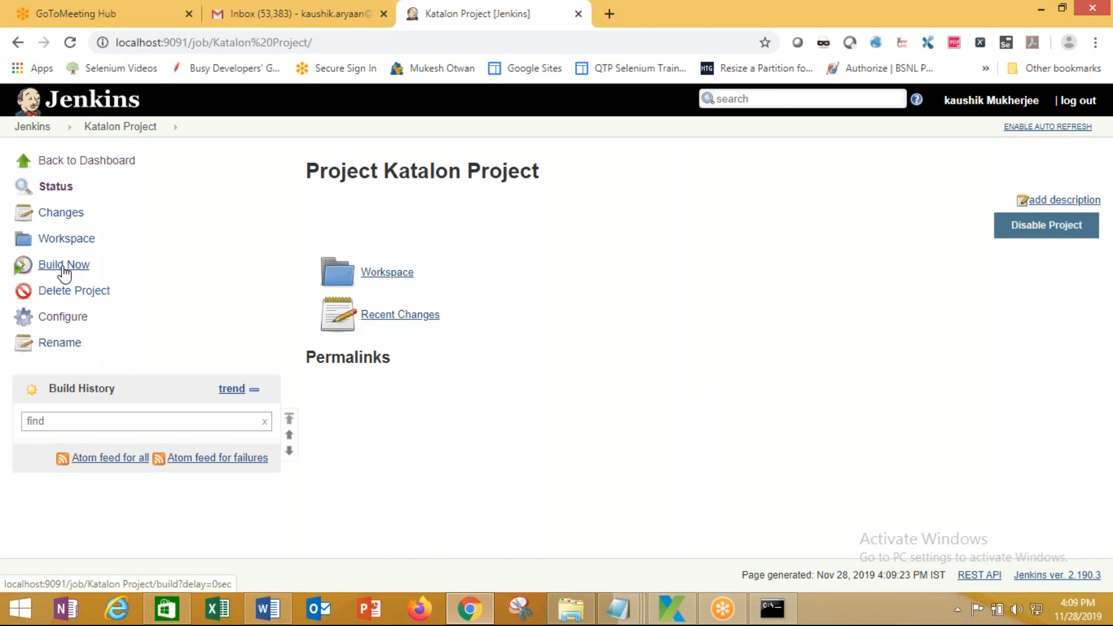
Build Katalon Project and view build #1's console output
left_click(63, 267)
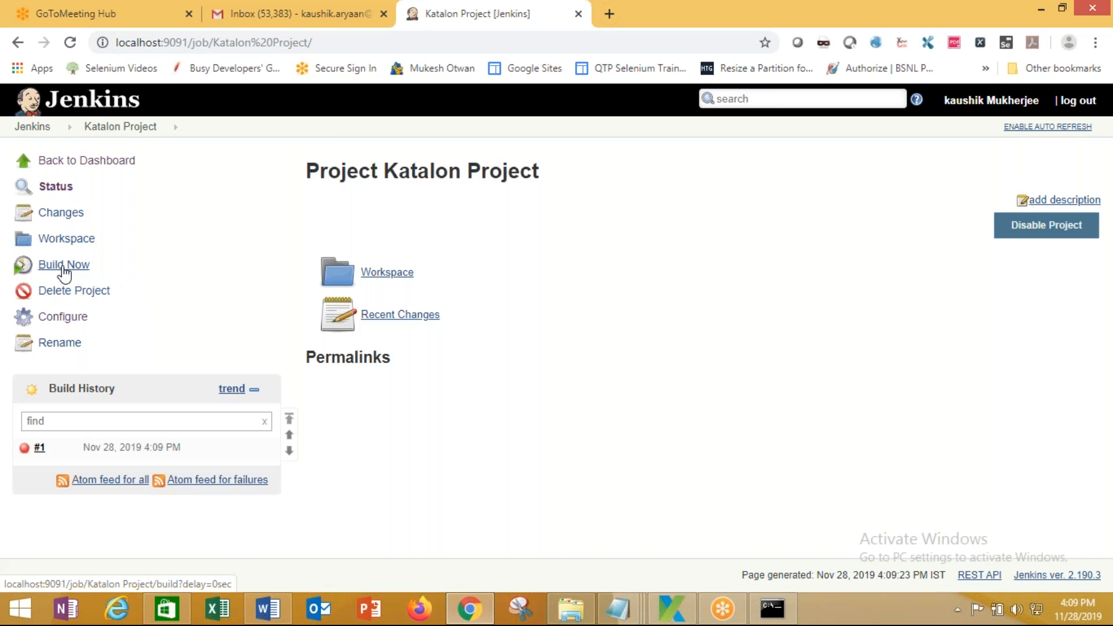
mouse_move(52, 450)
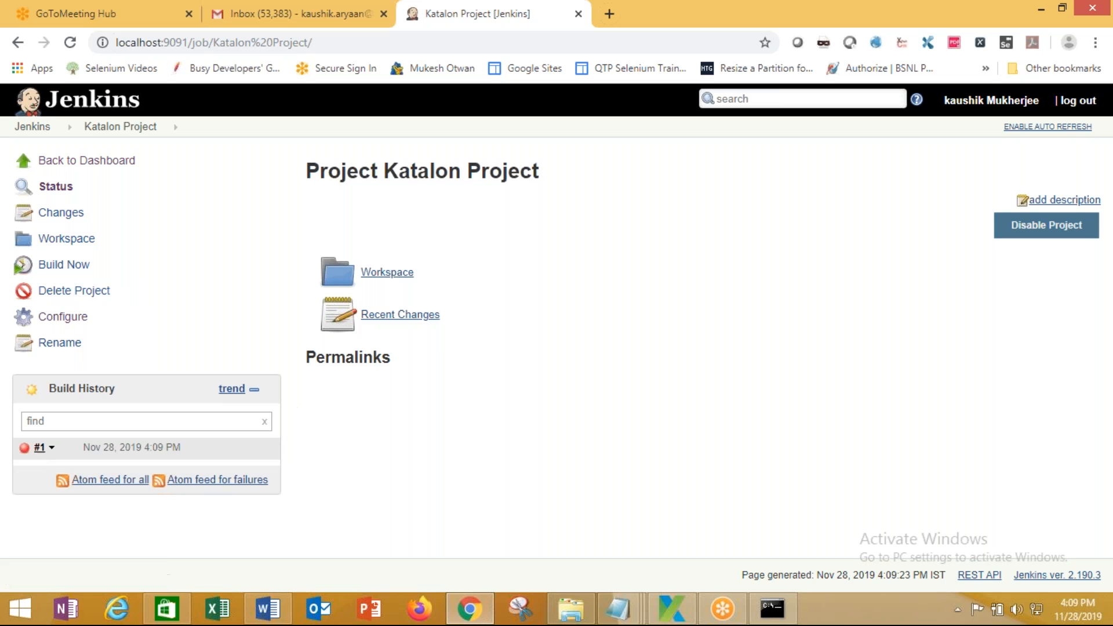
left_click(53, 448)
left_click(96, 497)
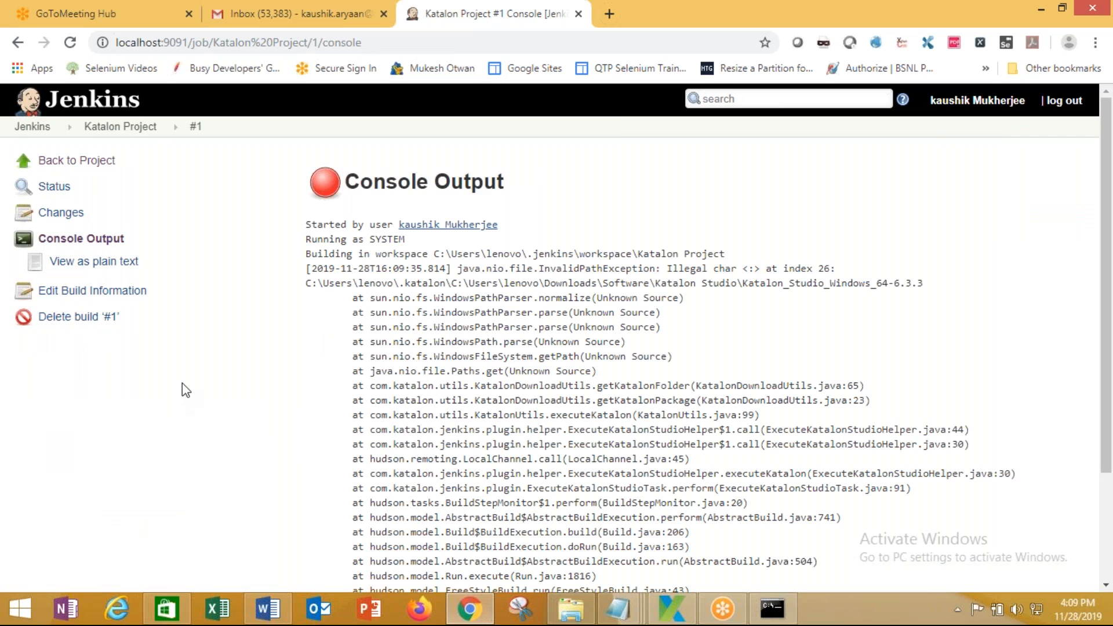
Highlight the InvalidPathException and the illegal ':' character in the failed log
scroll(185, 390, "down", 5)
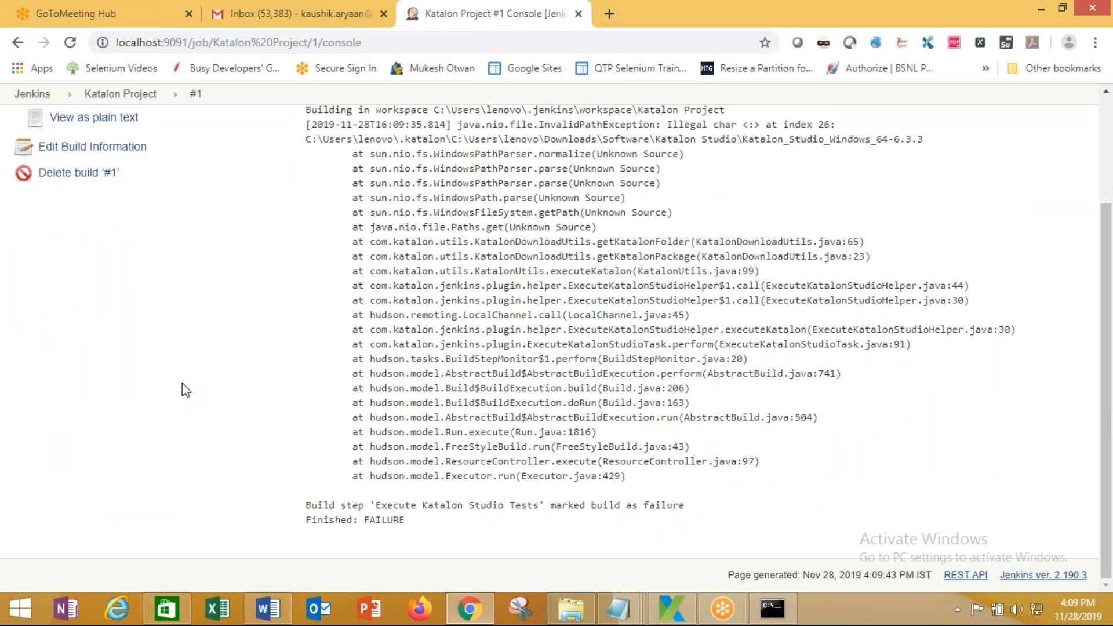
scroll(182, 389, "up", 2)
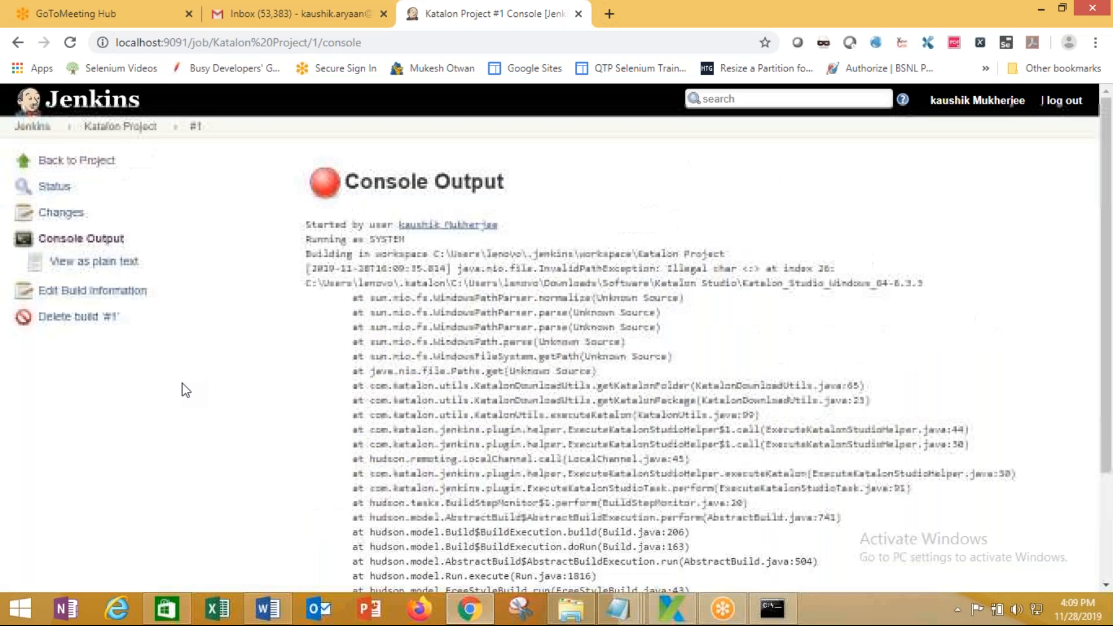
scroll(182, 388, "down", 1)
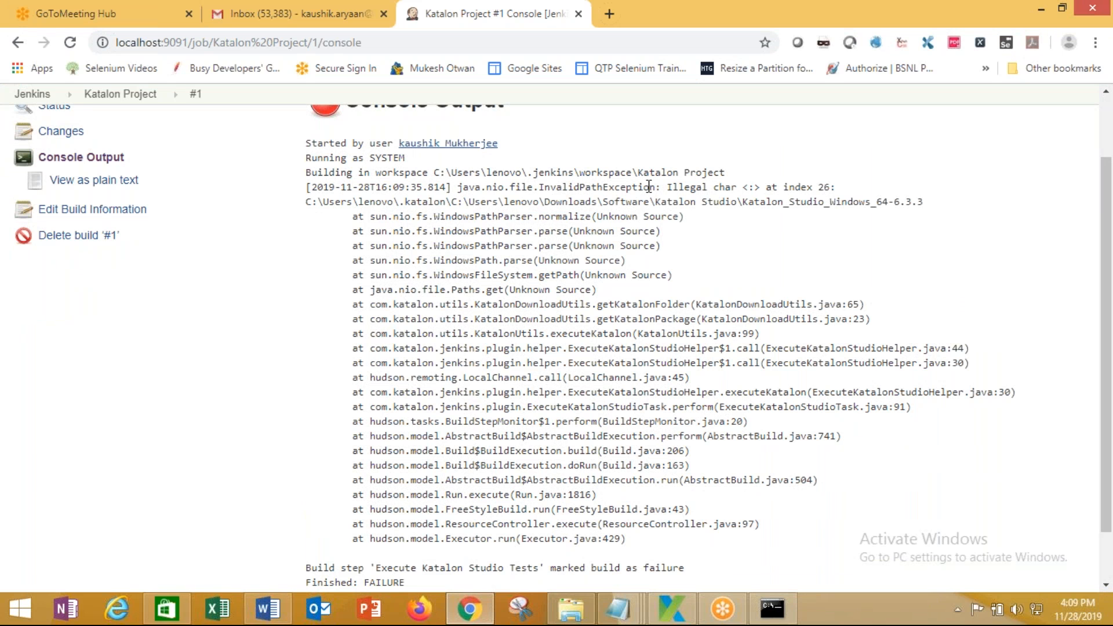
left_click_drag(568, 184, 652, 183)
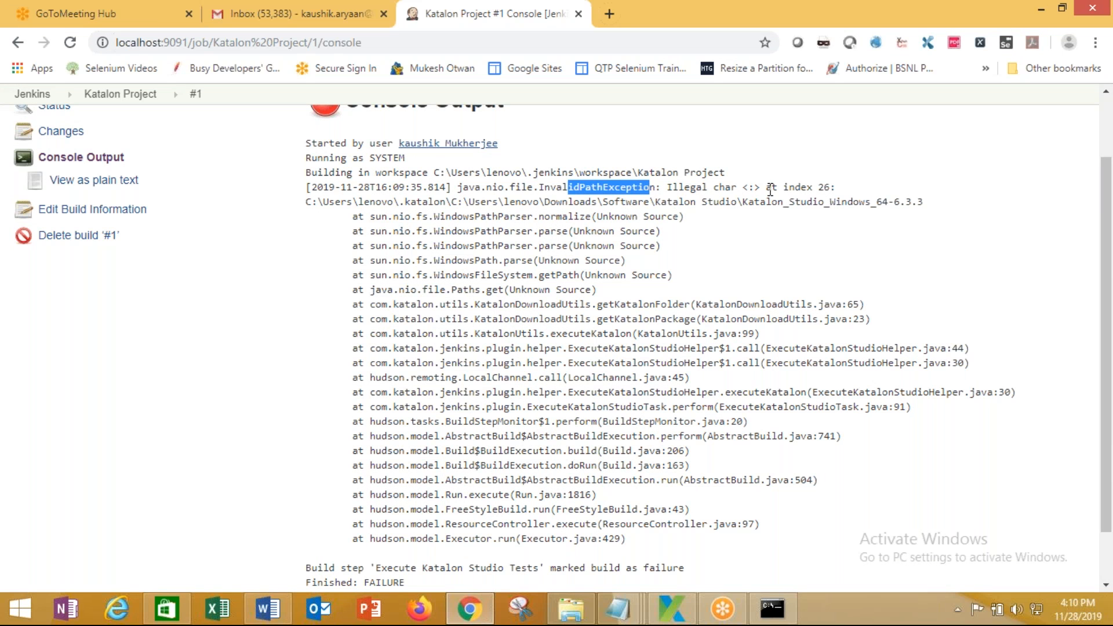
left_click_drag(743, 187, 754, 187)
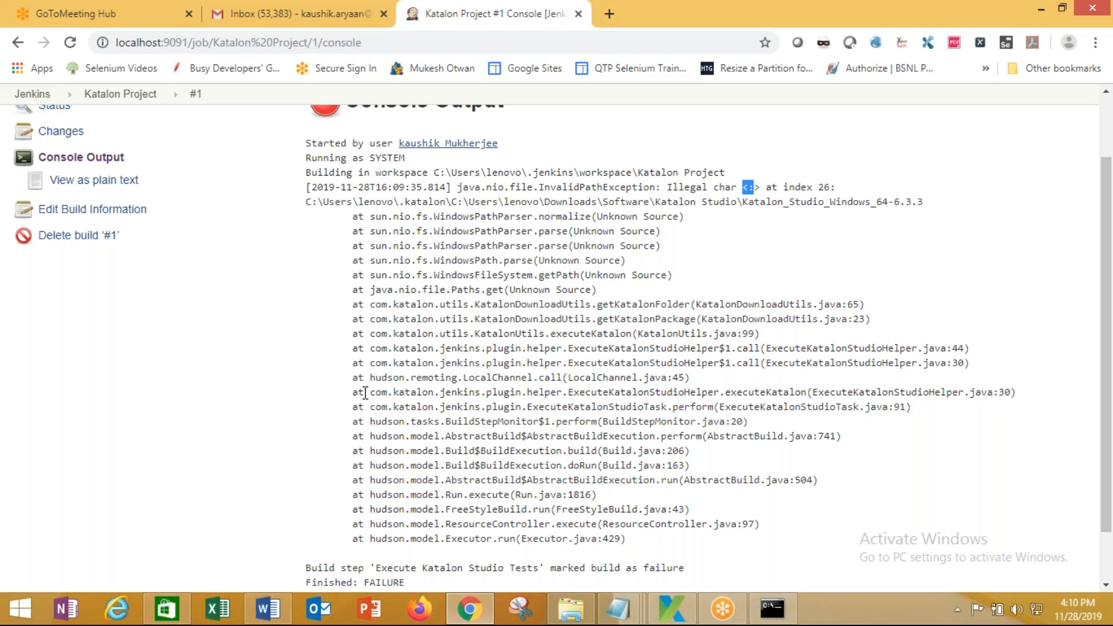
Close Katalon's Generated Command and Console Mode dialogs
left_click(664, 613)
left_click(705, 284)
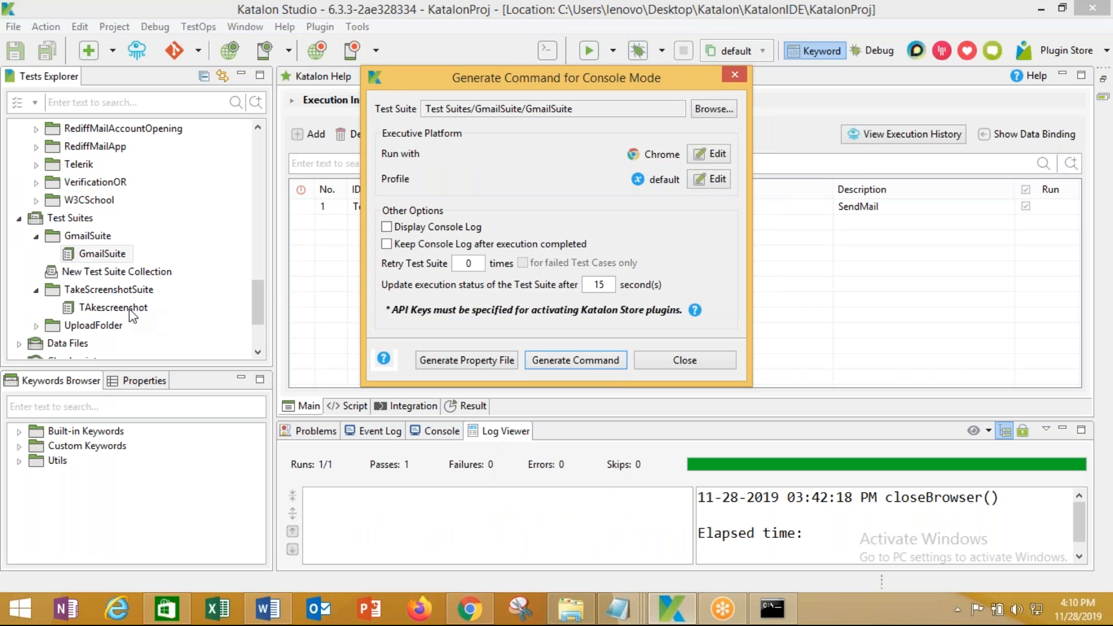
left_click(698, 357)
Open the TAkescreenshot test suite and select the Test Suites folder
double_click(141, 308)
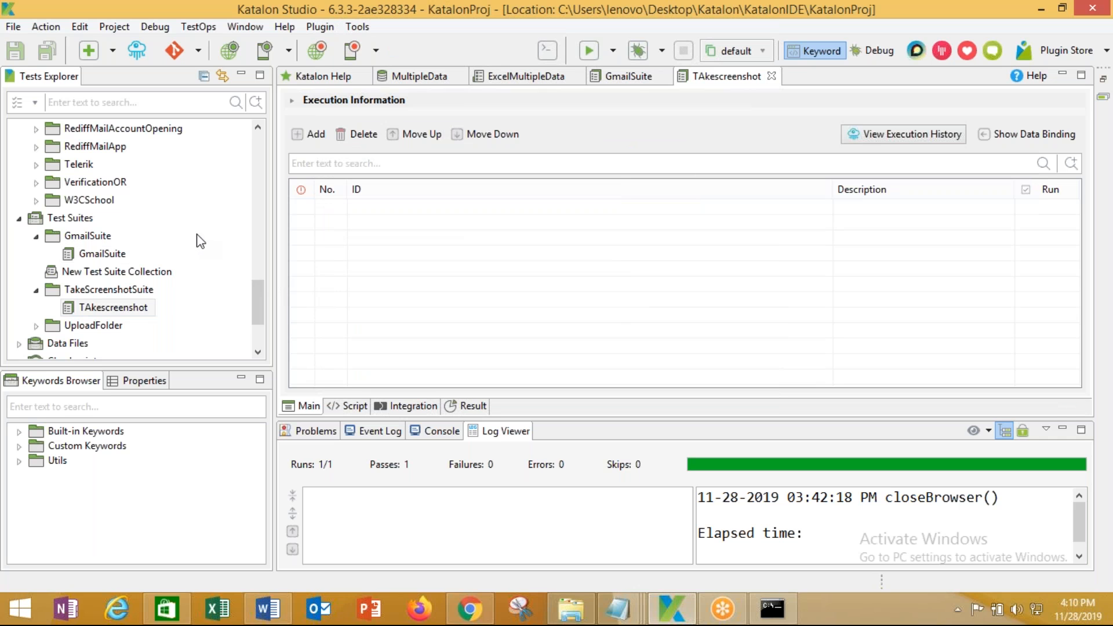
left_click_drag(260, 299, 258, 263)
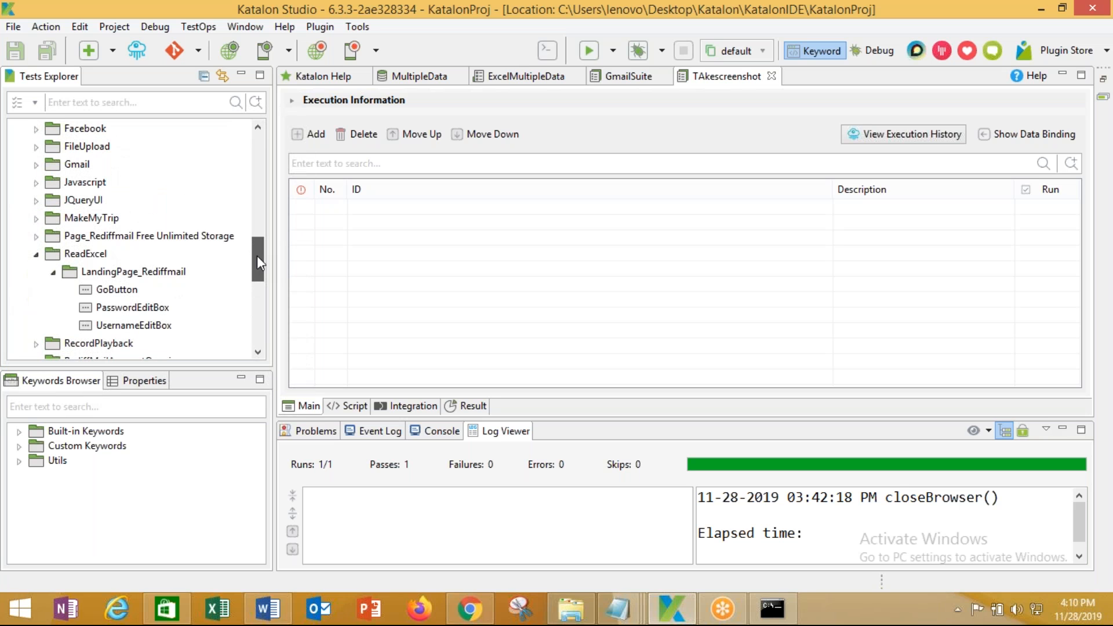
left_click_drag(257, 257, 228, 225)
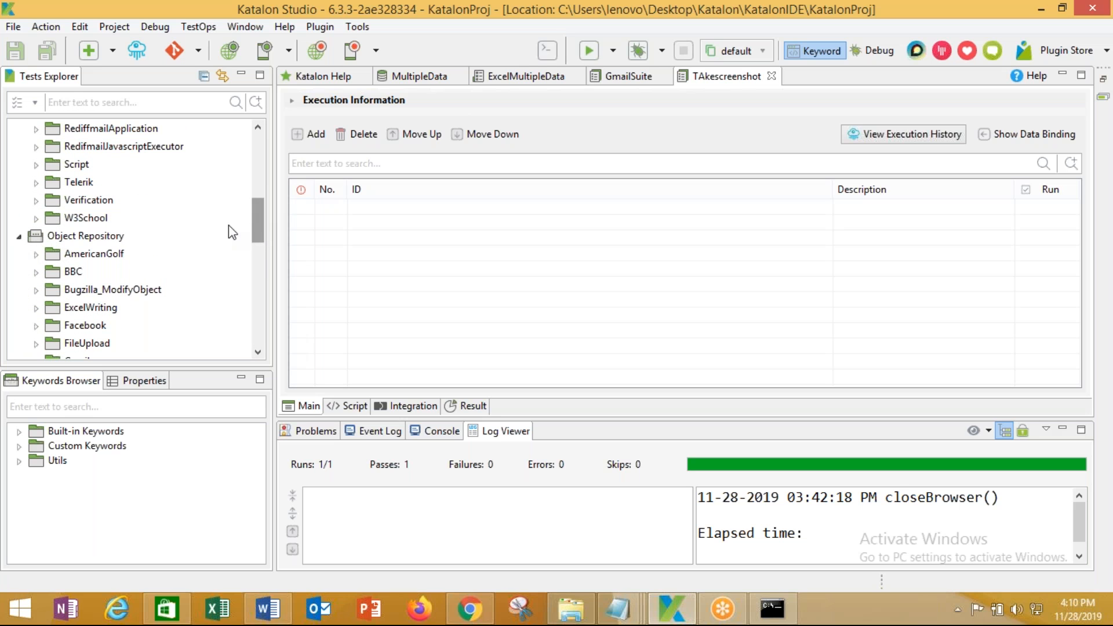
left_click(35, 271)
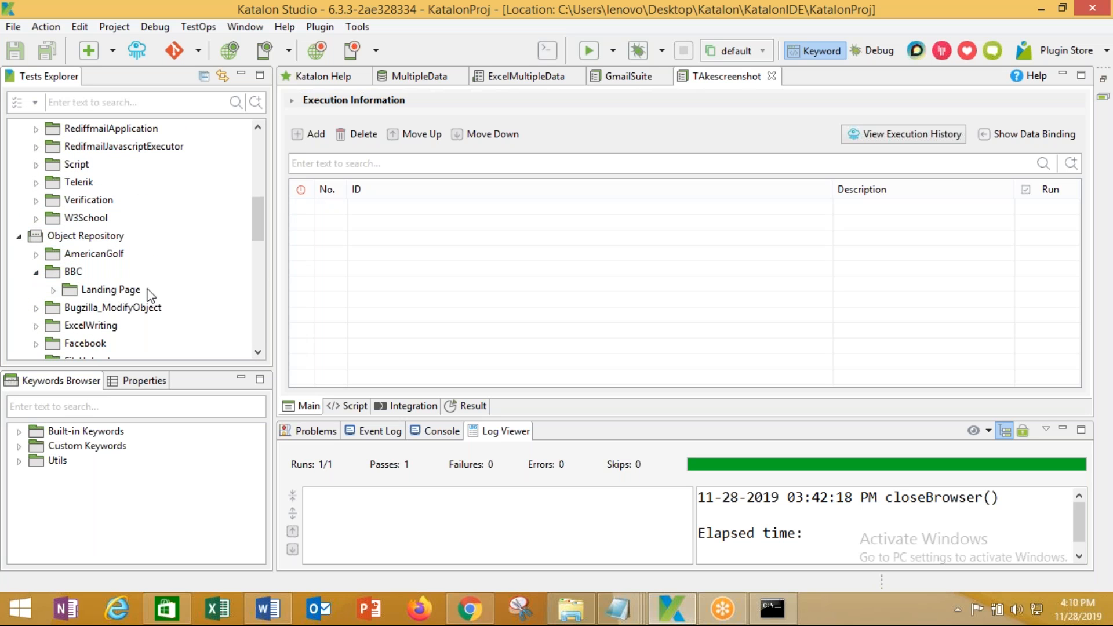
left_click_drag(258, 239, 271, 354)
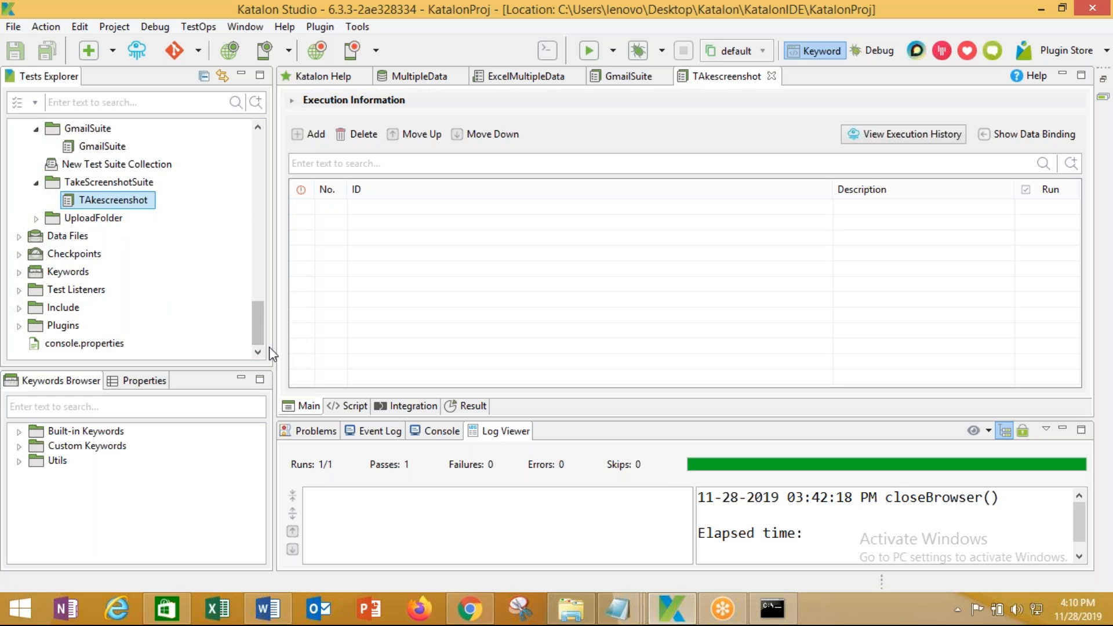
scroll(256, 319, "up", 2)
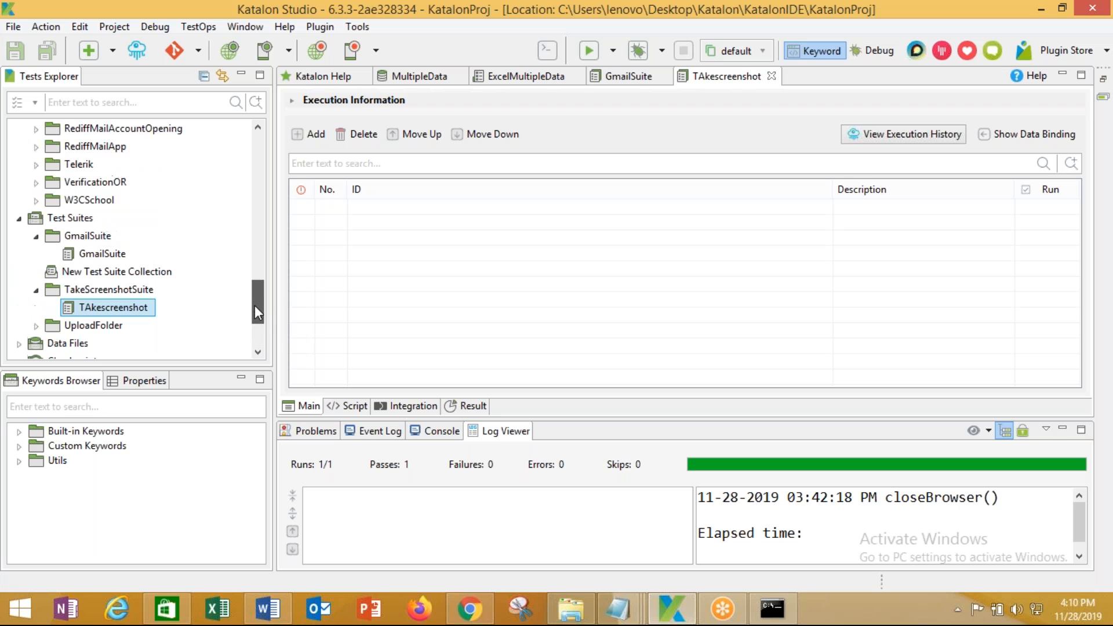
left_click(73, 223)
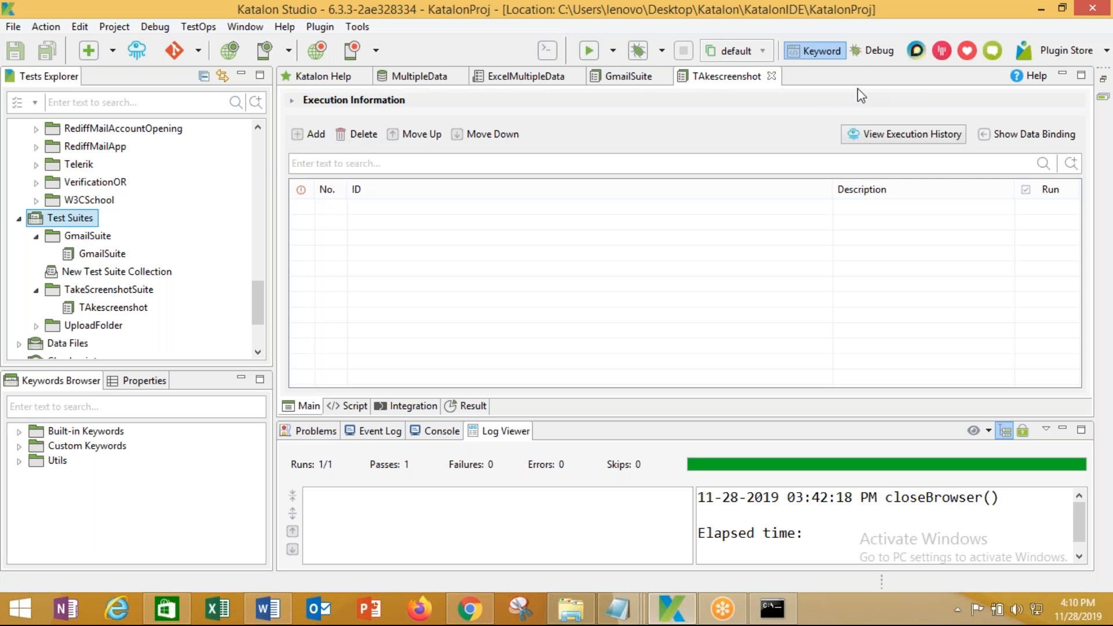
left_click(863, 33)
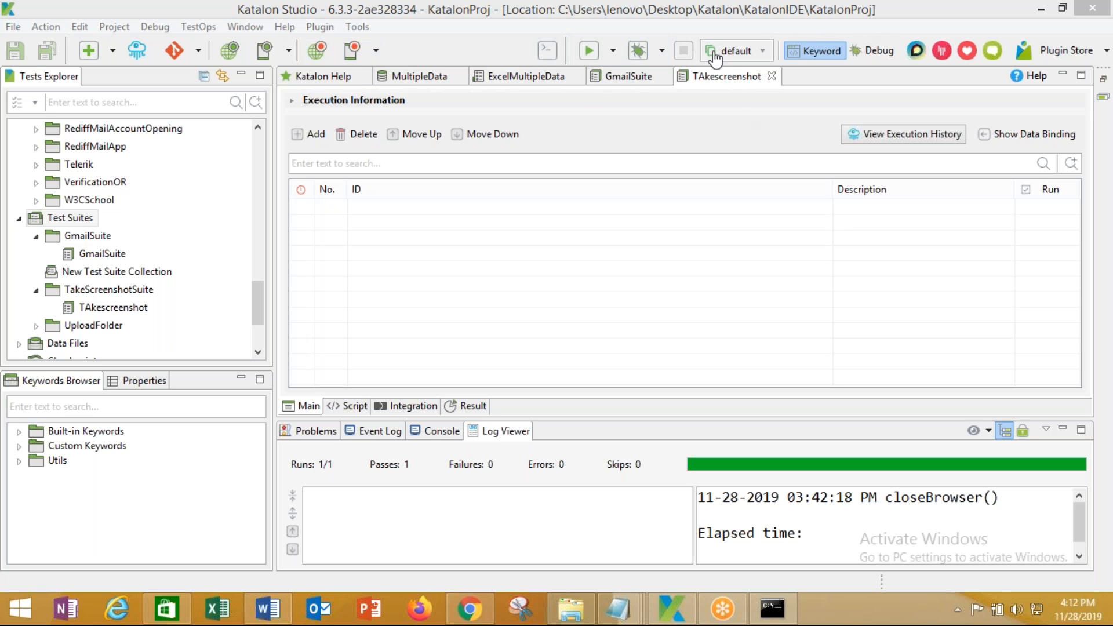
Create a folder named BBC under Test Suites
right_click(86, 220)
mouse_move(211, 233)
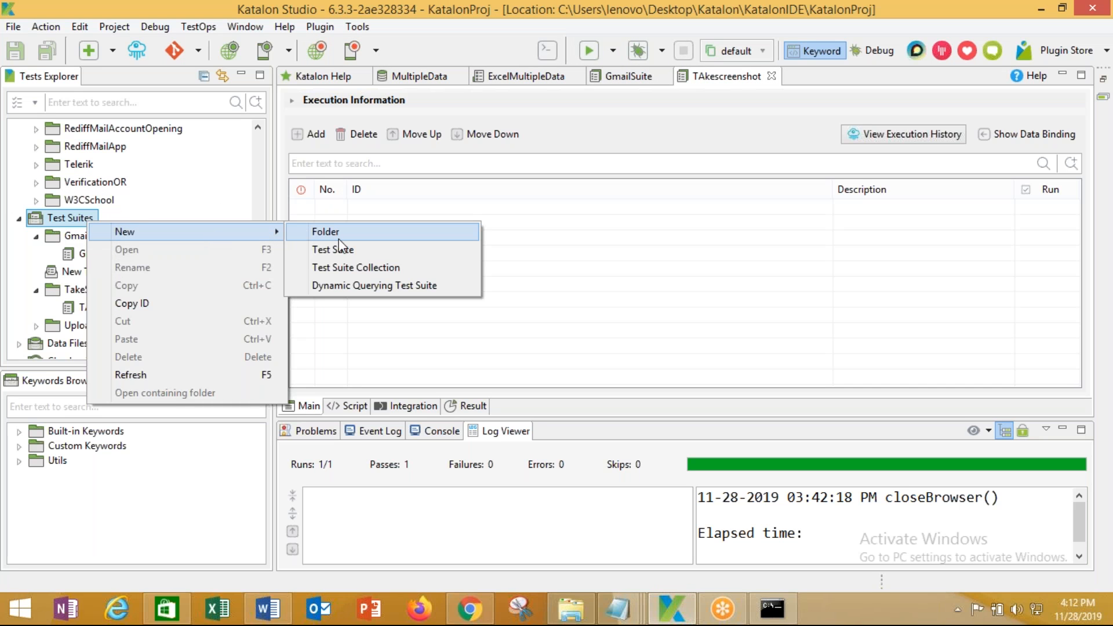
left_click(340, 235)
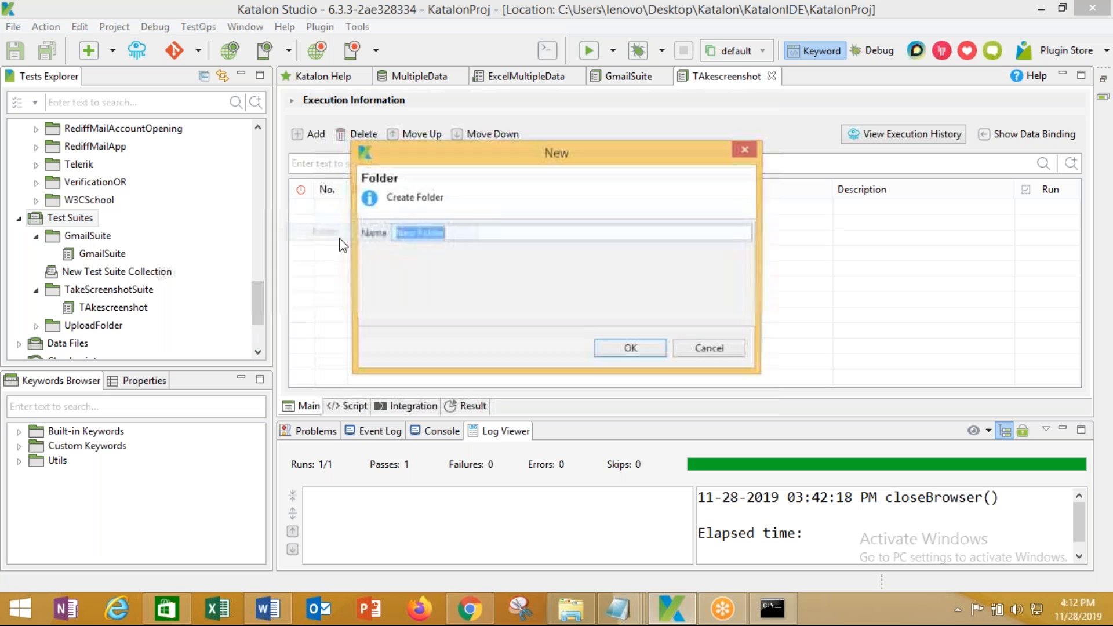
type("BBC")
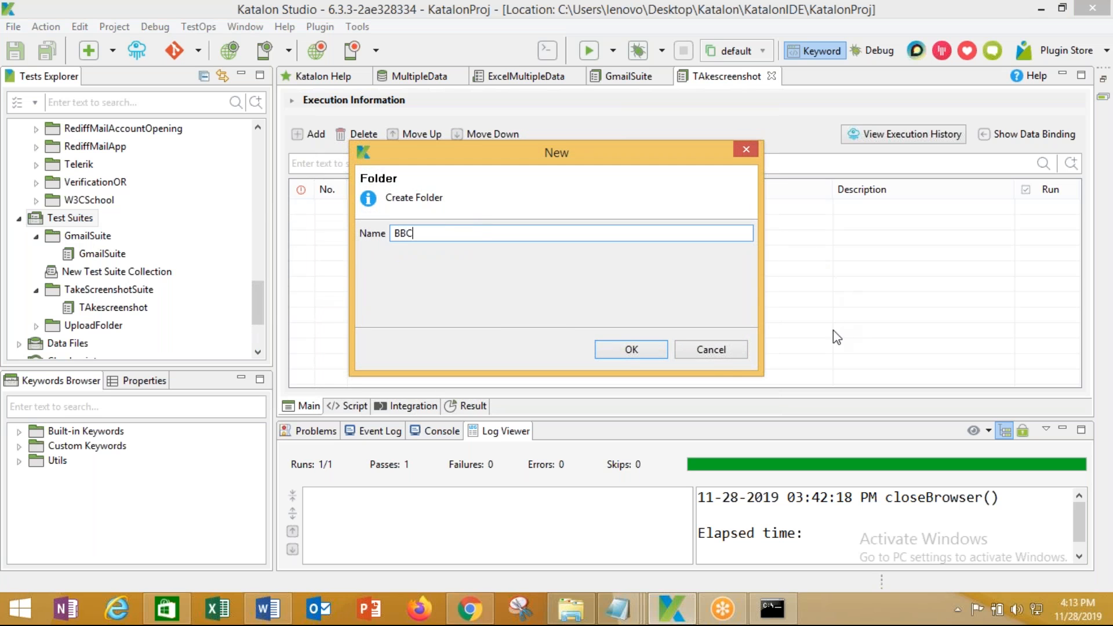
left_click(628, 350)
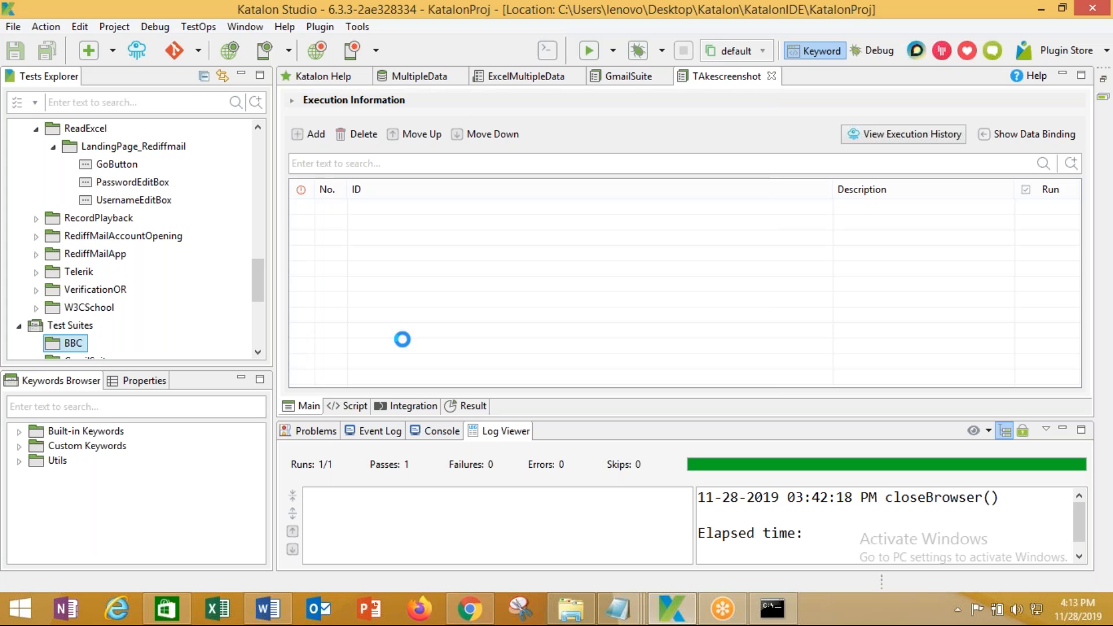
Create a new test suite named 'BBC Suite' inside the BBC folder
right_click(85, 343)
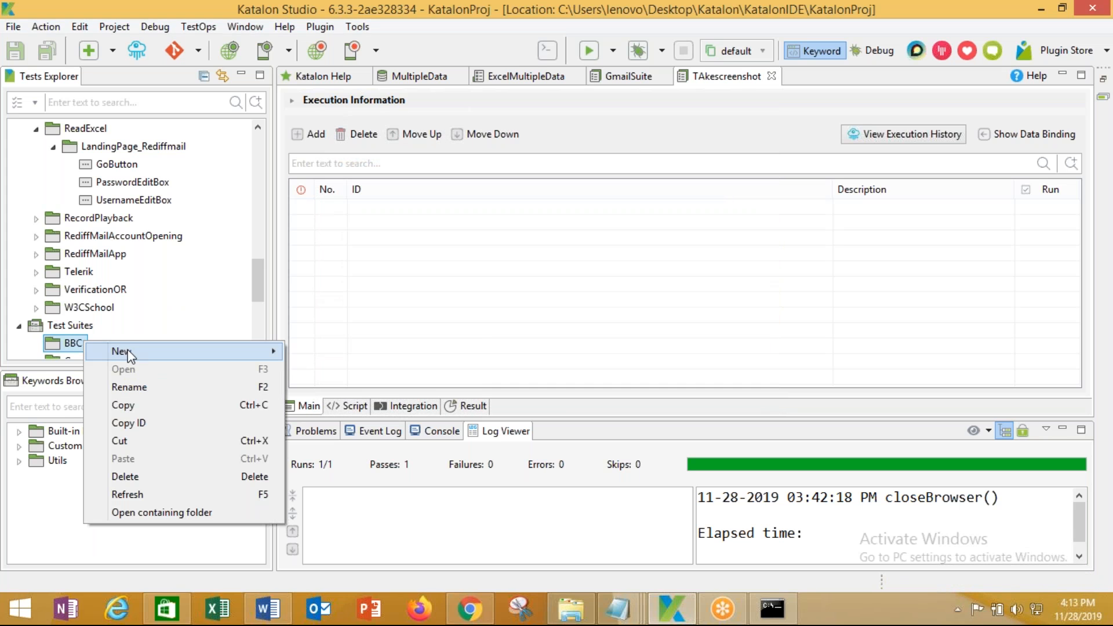
mouse_move(132, 351)
left_click(321, 370)
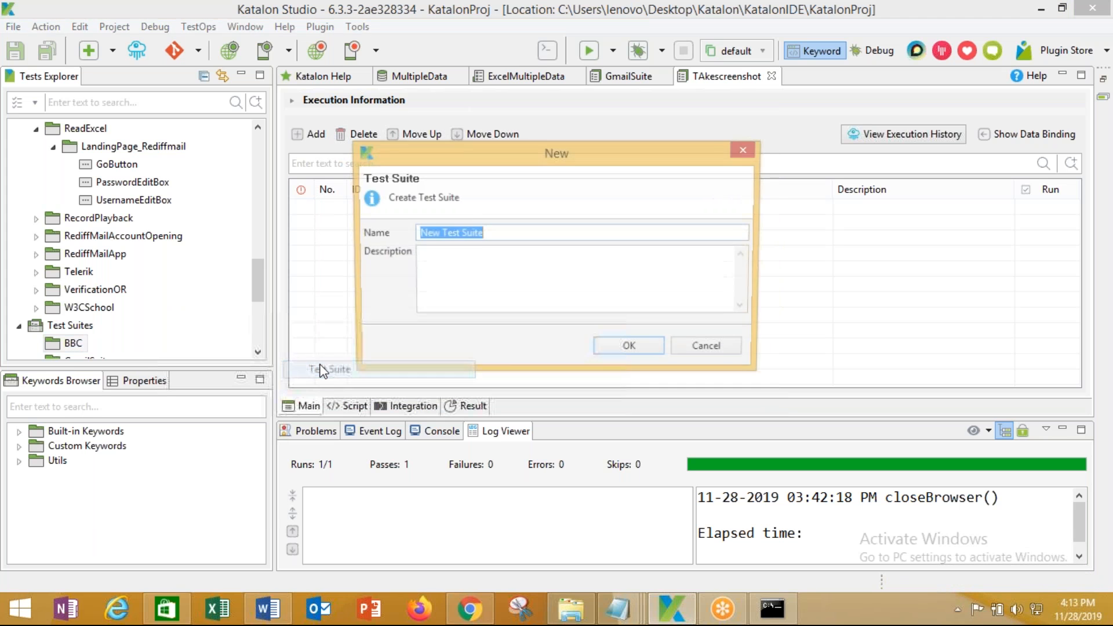
type("BBC Suite")
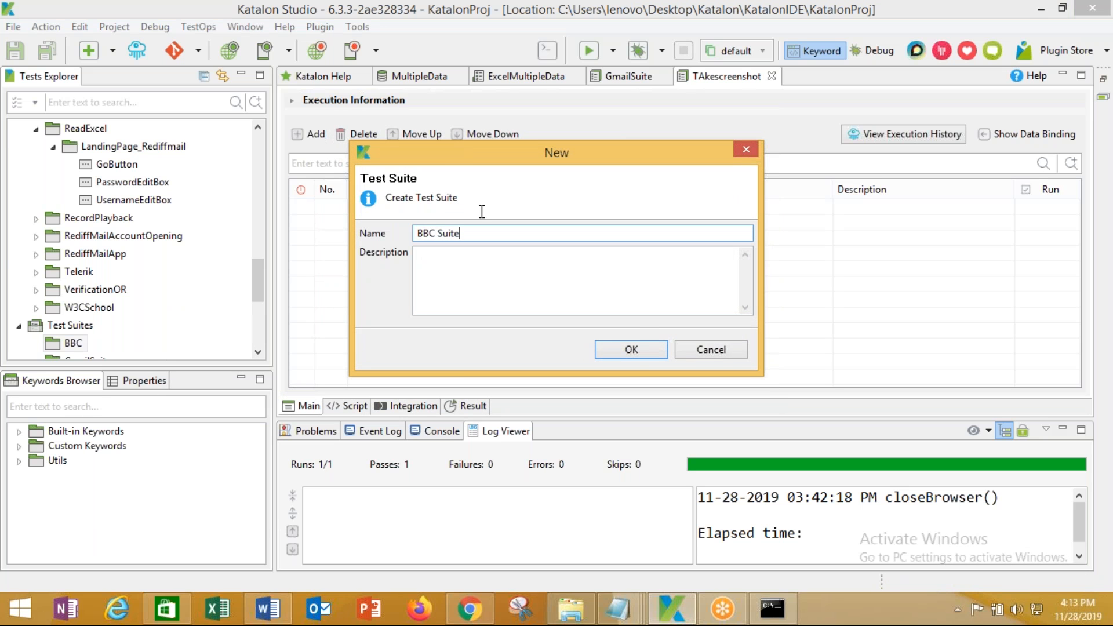
left_click(638, 347)
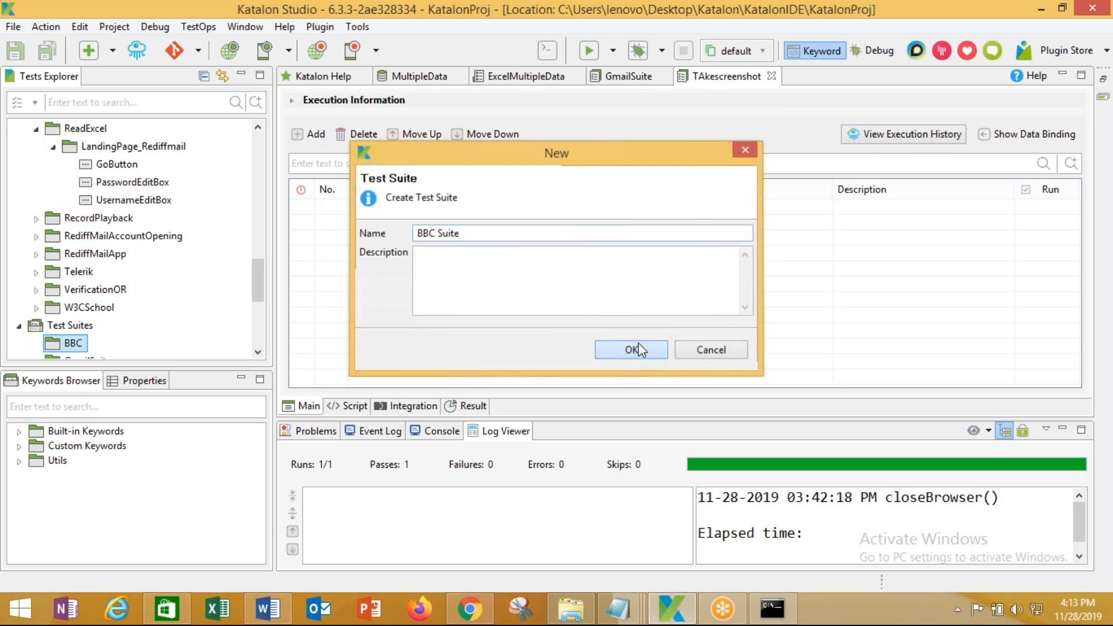
Add RediffmailApplication's SaveMail and Send Mail test cases to BBC Suite
left_click(313, 134)
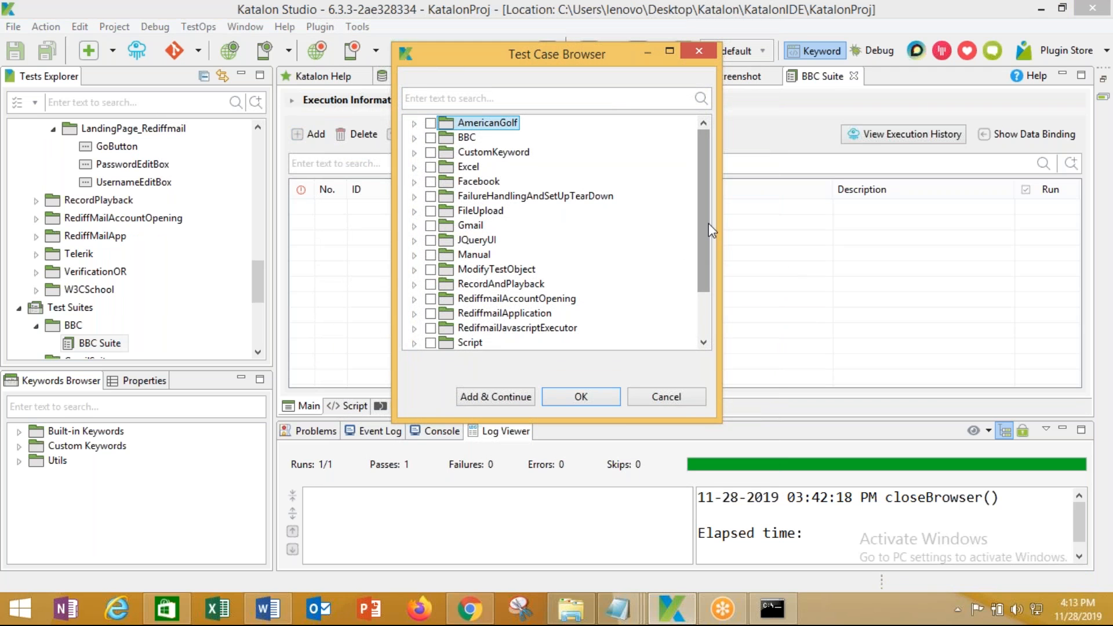
mouse_move(704, 232)
left_mouse_down()
mouse_move(705, 252)
mouse_move(705, 228)
left_mouse_up()
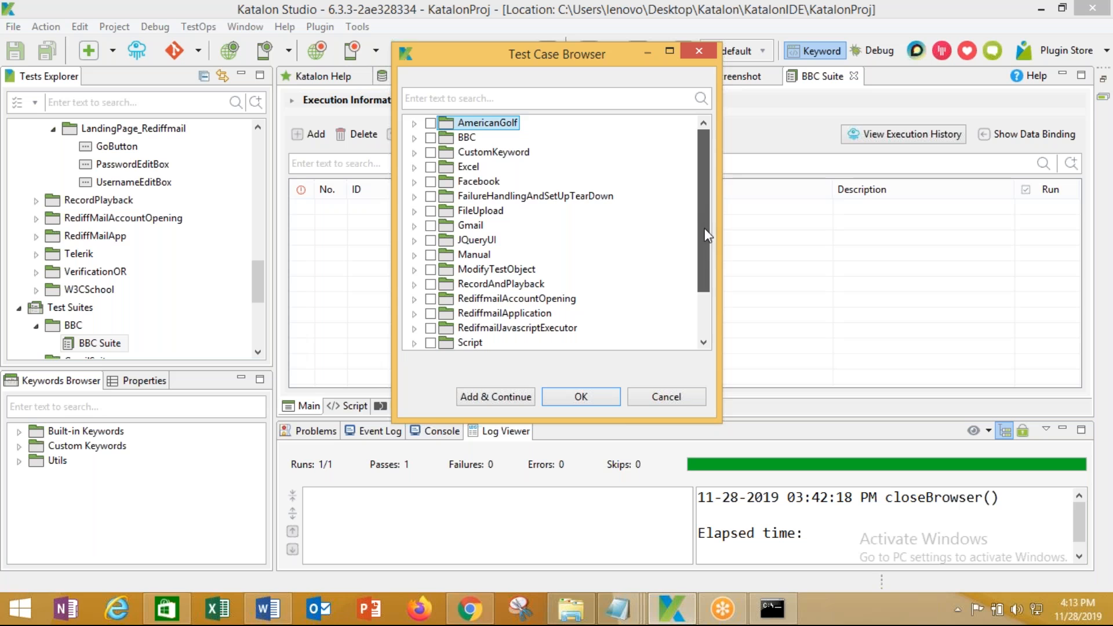
left_click(415, 140)
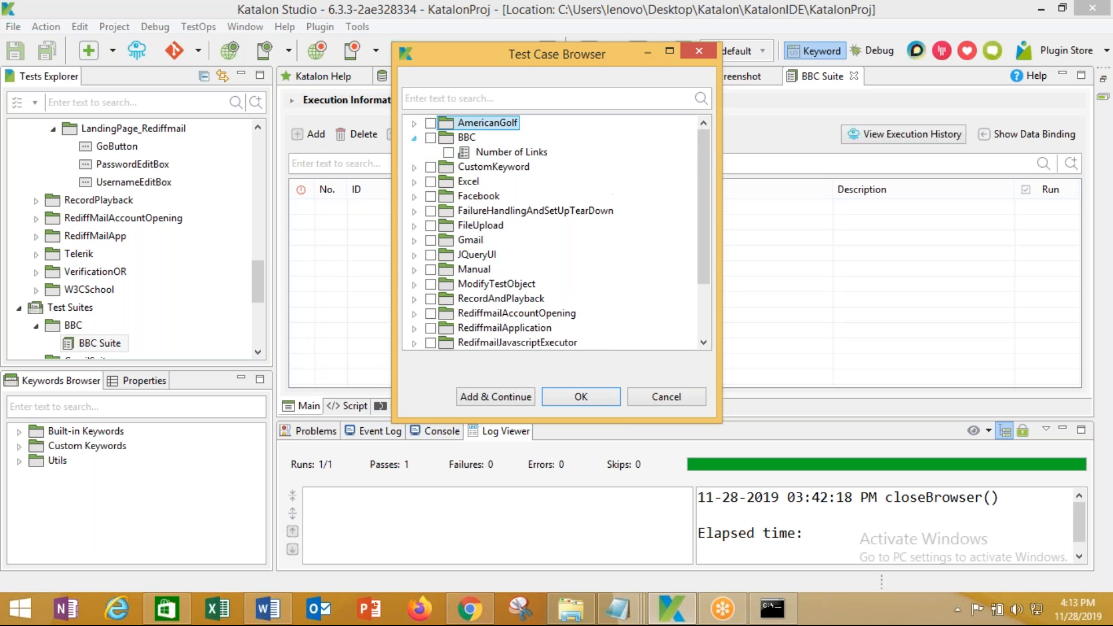
left_click(449, 153)
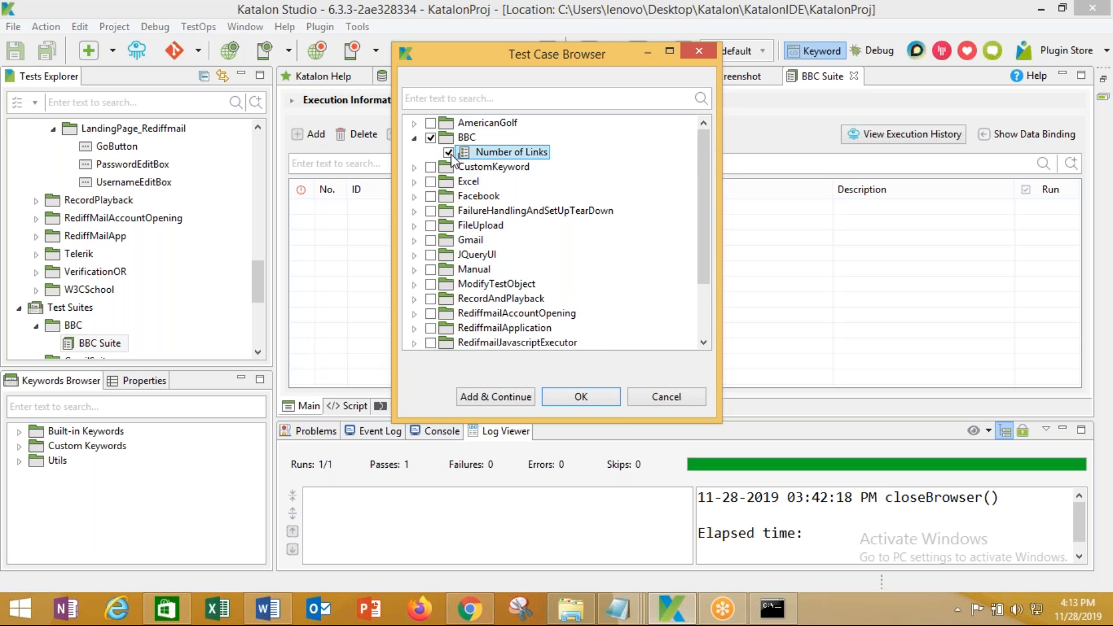
left_click(414, 139)
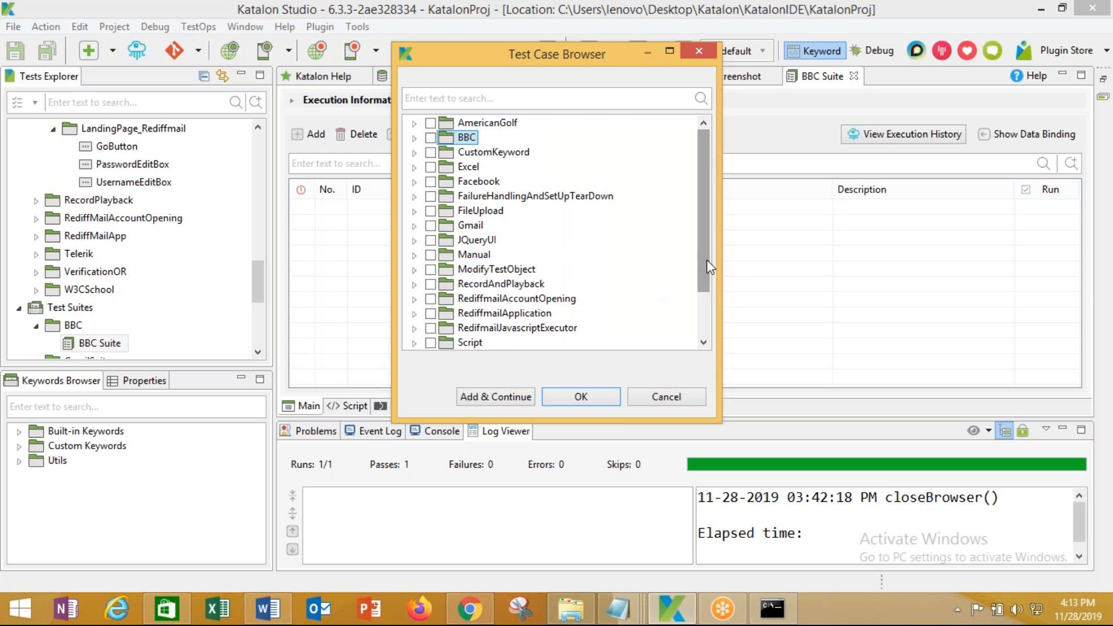
scroll(708, 260, "down", 1)
left_click(414, 285)
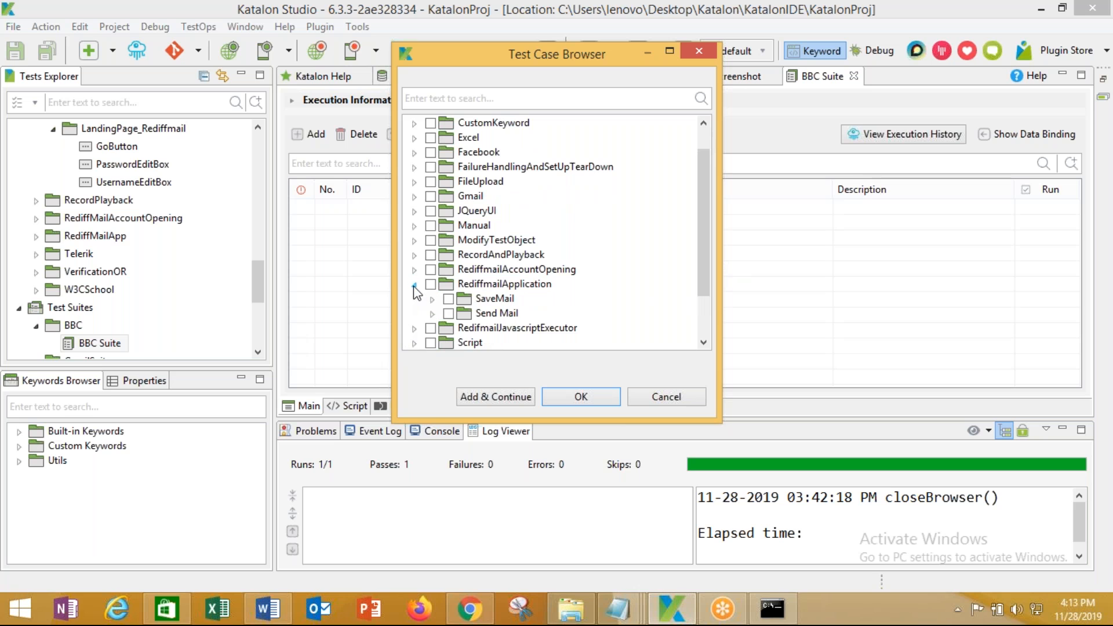
left_click(449, 298)
left_click(448, 313)
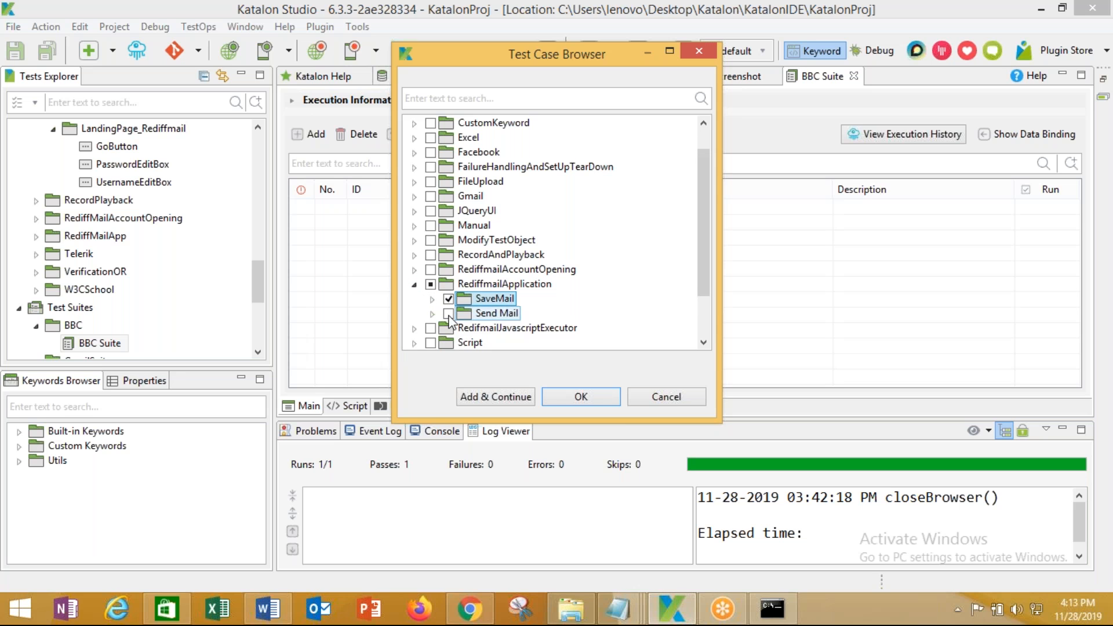
left_click(503, 400)
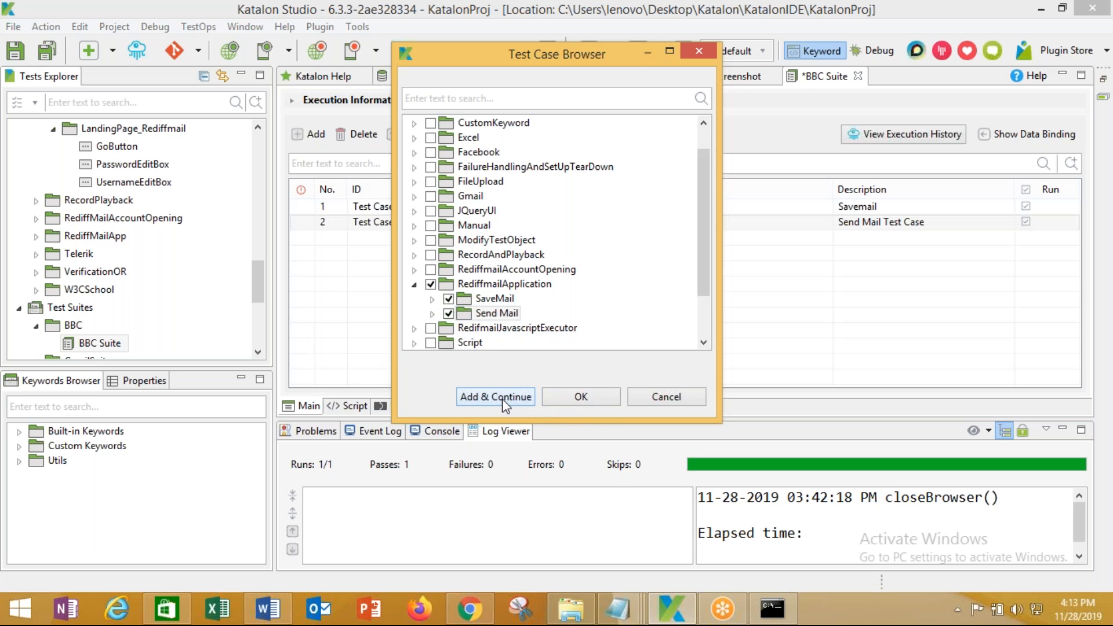
left_click(574, 392)
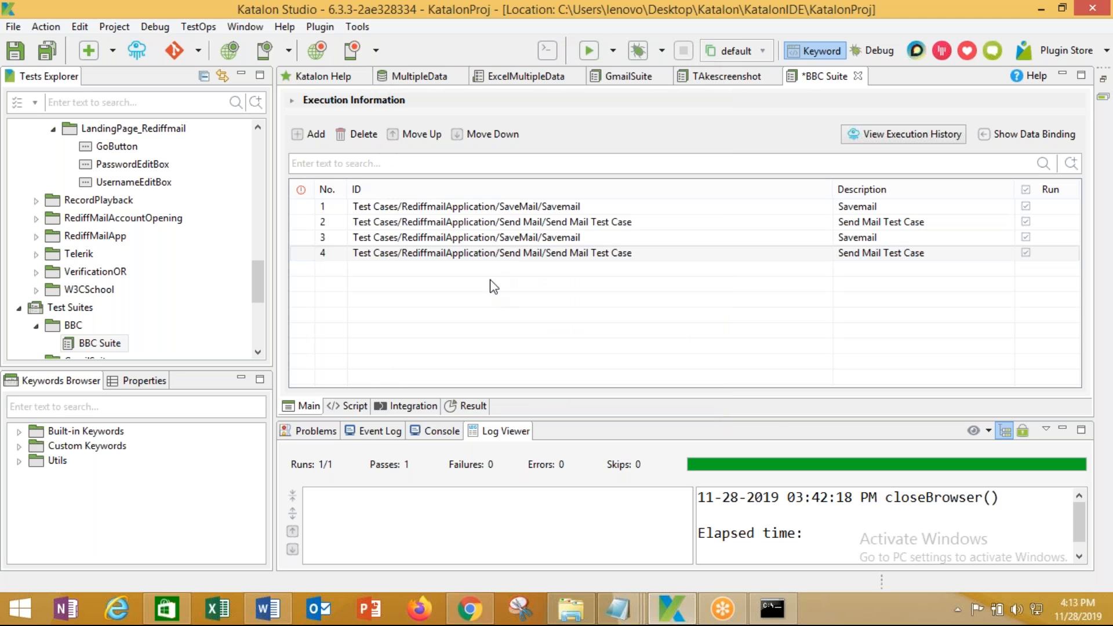
Delete the duplicate Savemail and Send Mail Test Case rows from BBC Suite
left_click(431, 254)
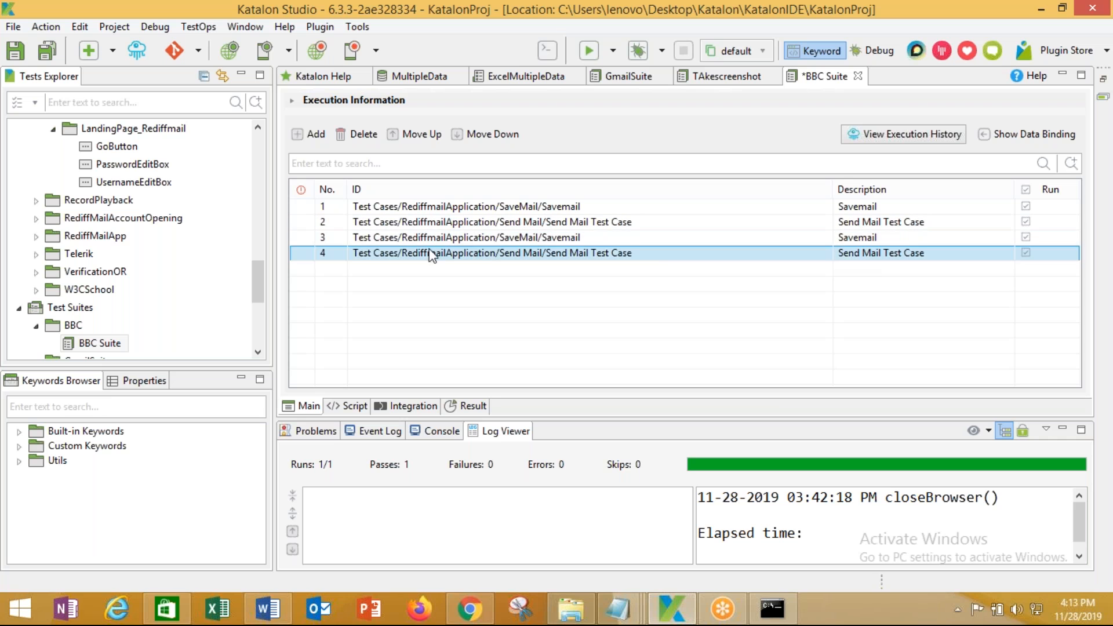
left_click(369, 240)
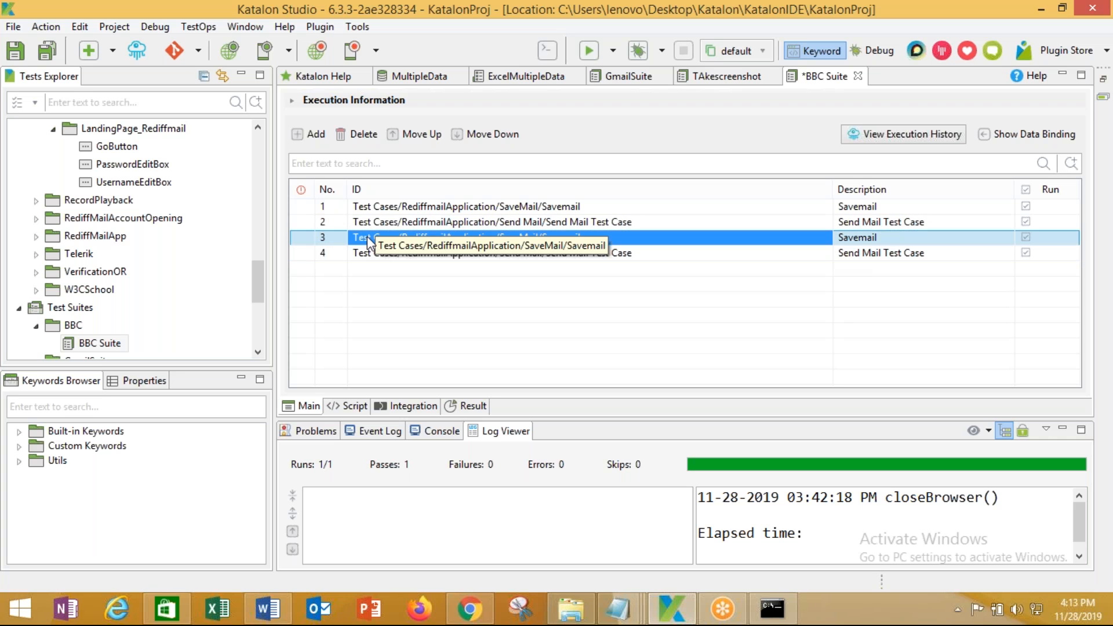
left_click(355, 134)
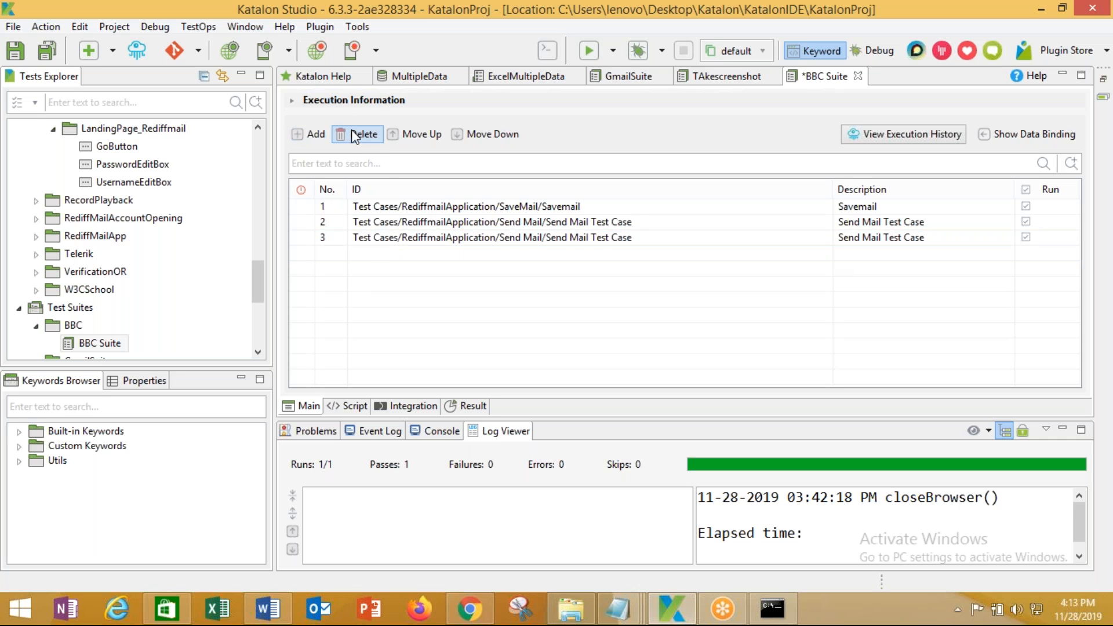
left_click(422, 239)
left_click(367, 140)
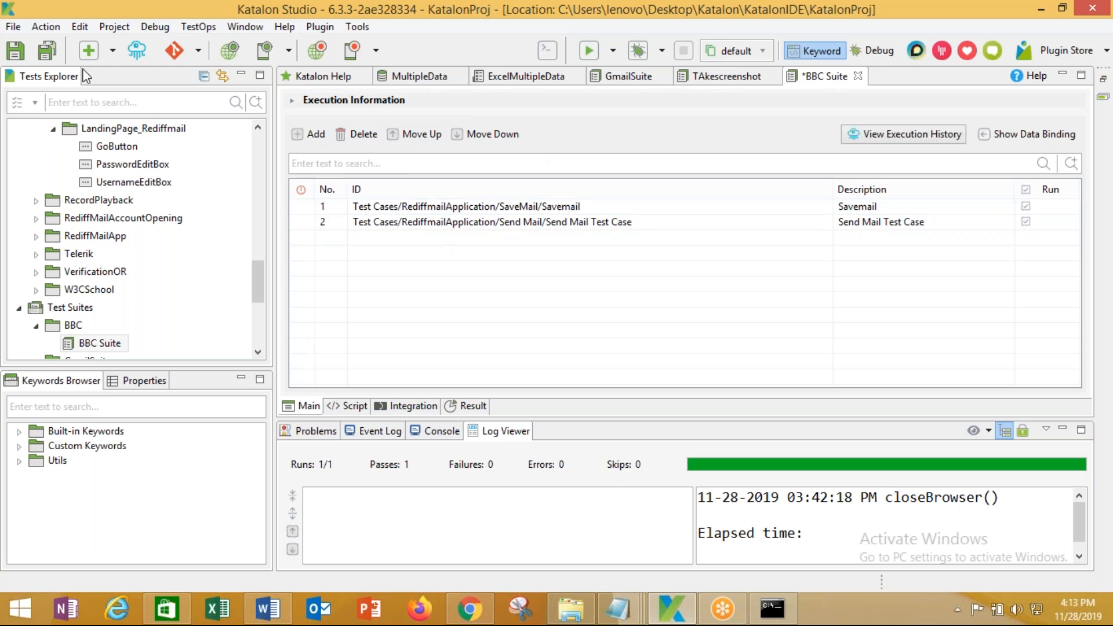
Save BBC Suite, generate and select the console run command, then return to Jenkins
key("ctrl+s")
left_click(549, 52)
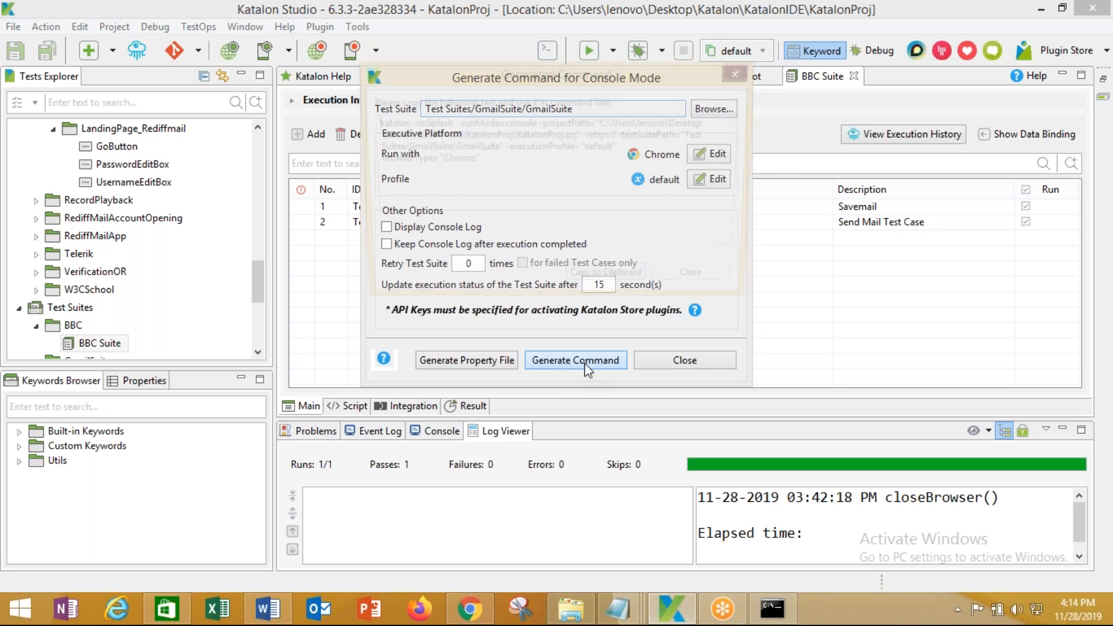
left_click(585, 364)
left_click_drag(484, 162, 351, 126)
key("ctrl+c")
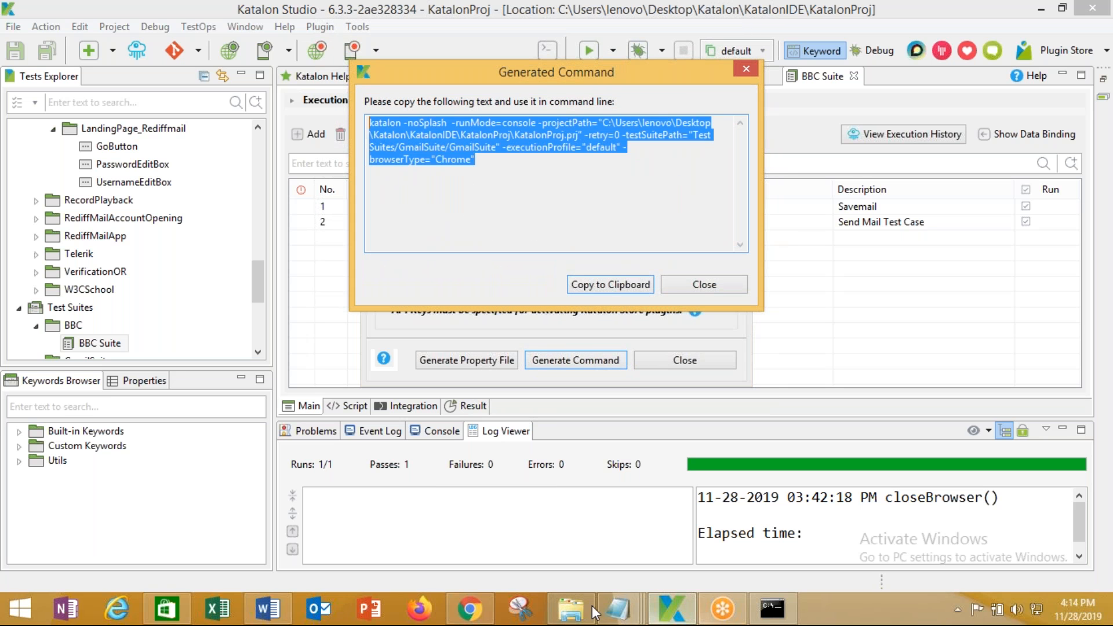
left_click(470, 609)
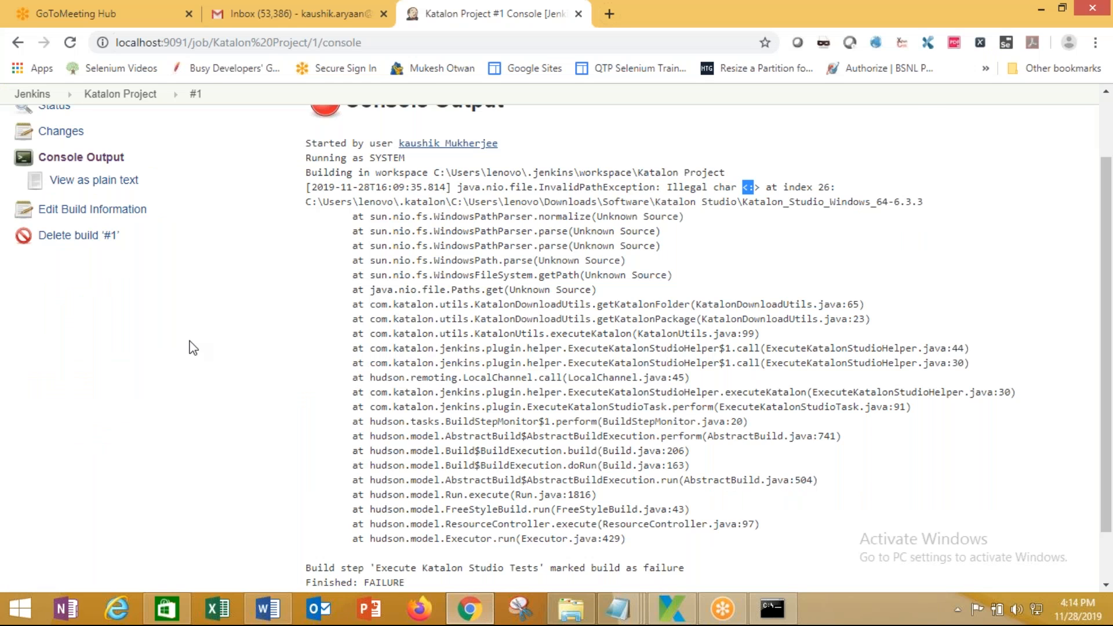
Return to the Katalon Project job and open its configuration
scroll(193, 348, "up", 1)
scroll(193, 348, "up", 1)
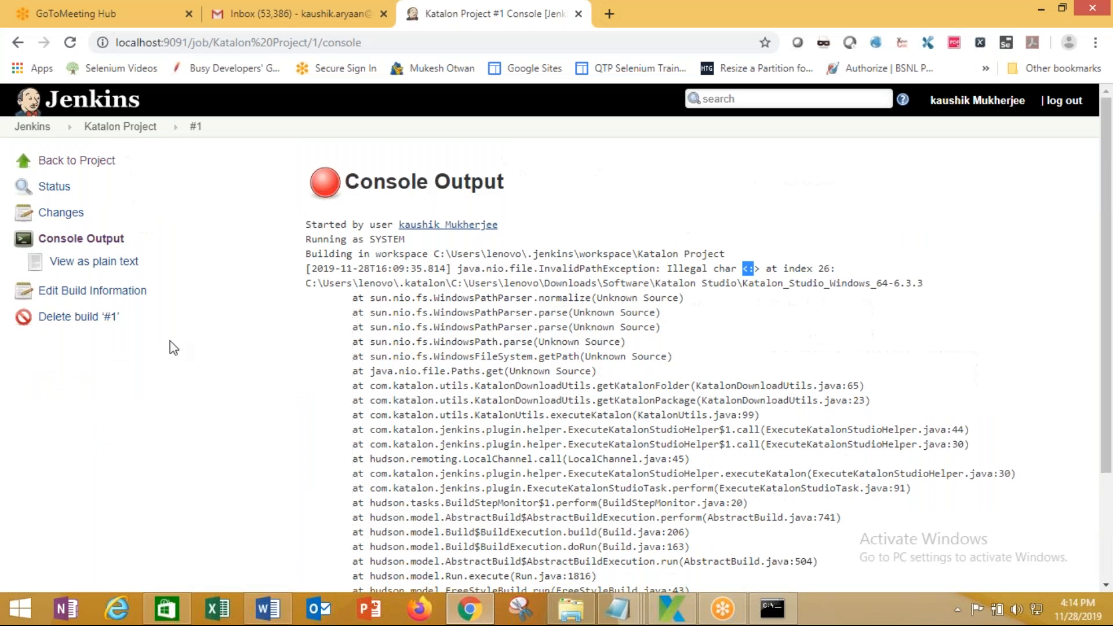
left_click(75, 161)
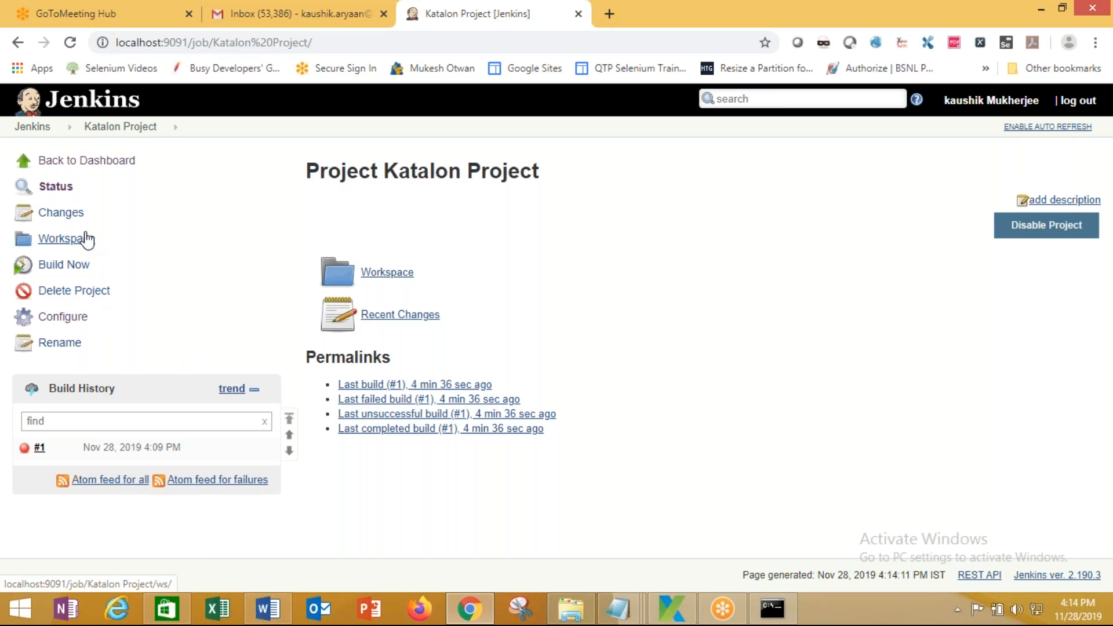
left_click(69, 317)
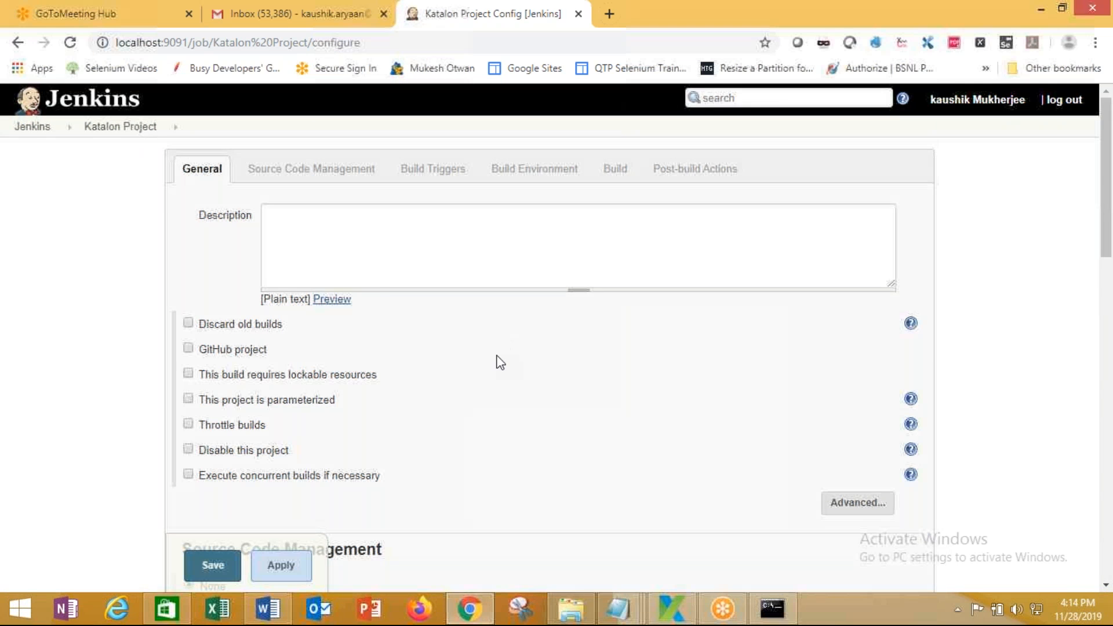
Replace Command arguments with the generated command, drop -runMode=console, and save the job
scroll(498, 354, "down", 15)
scroll(496, 394, "up", 4)
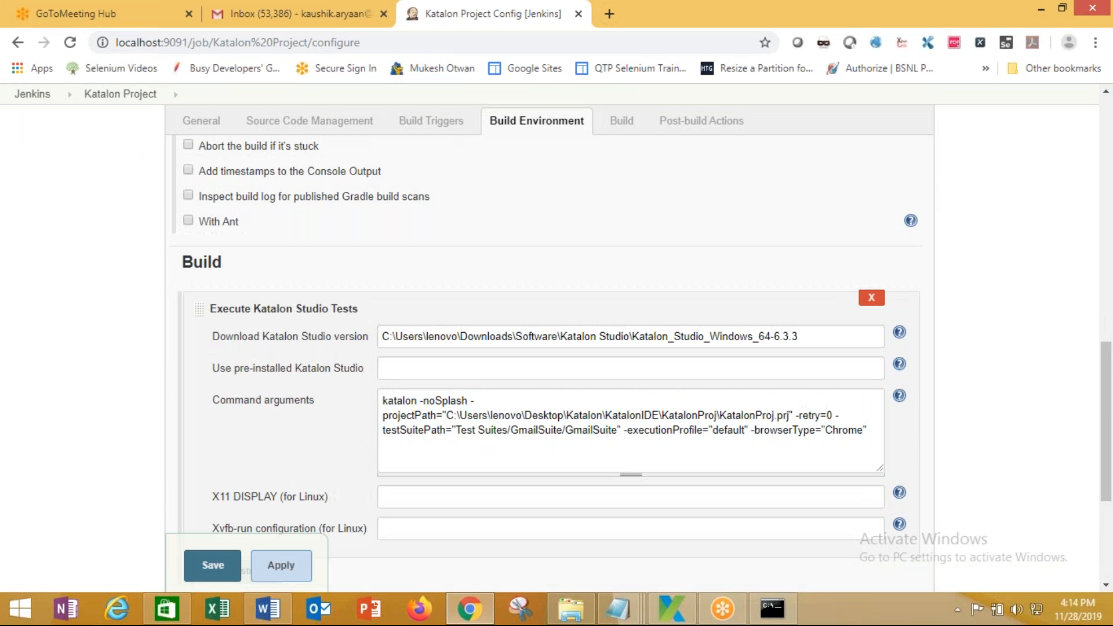
left_click_drag(873, 432, 350, 396)
key("ctrl+v")
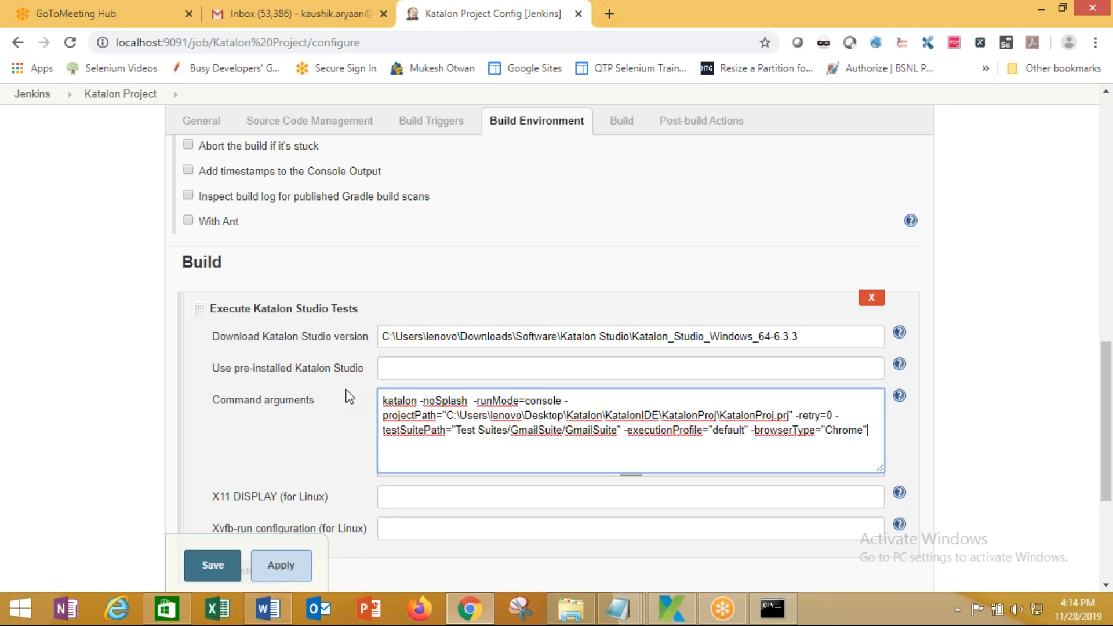
left_click(563, 400)
key("BackSpace")
key("BackSpace")
key("BackSpace")
key("BackSpace")
key("BackSpace")
key("BackSpace")
key("BackSpace")
key("BackSpace")
key("BackSpace")
key("BackSpace")
key("BackSpace")
key("BackSpace")
key("BackSpace")
key("BackSpace")
key("BackSpace")
key("BackSpace")
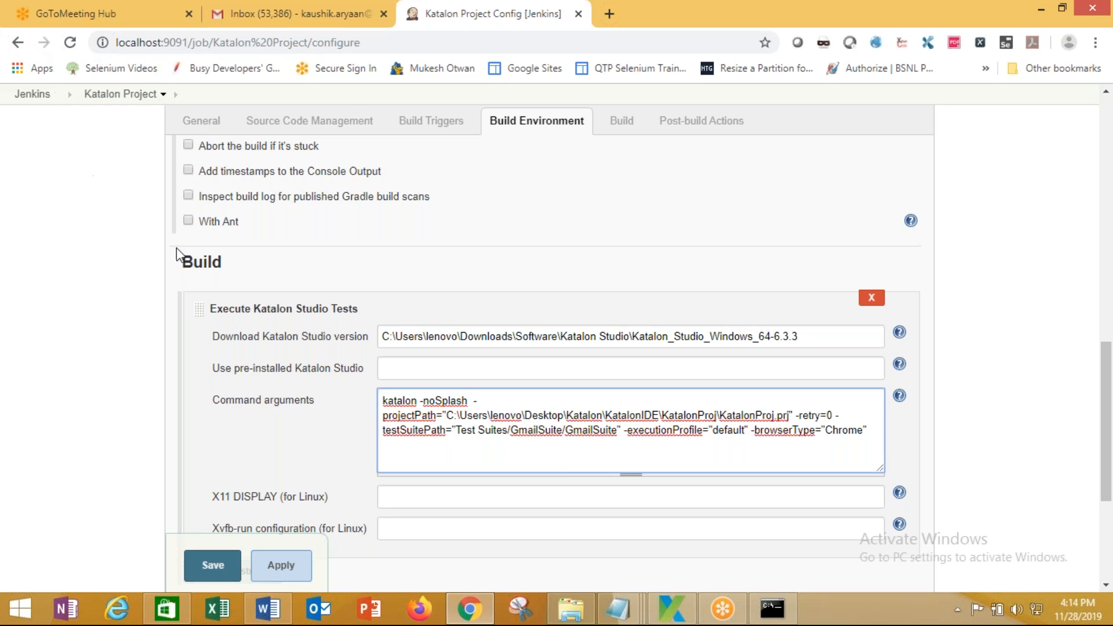
left_click(223, 566)
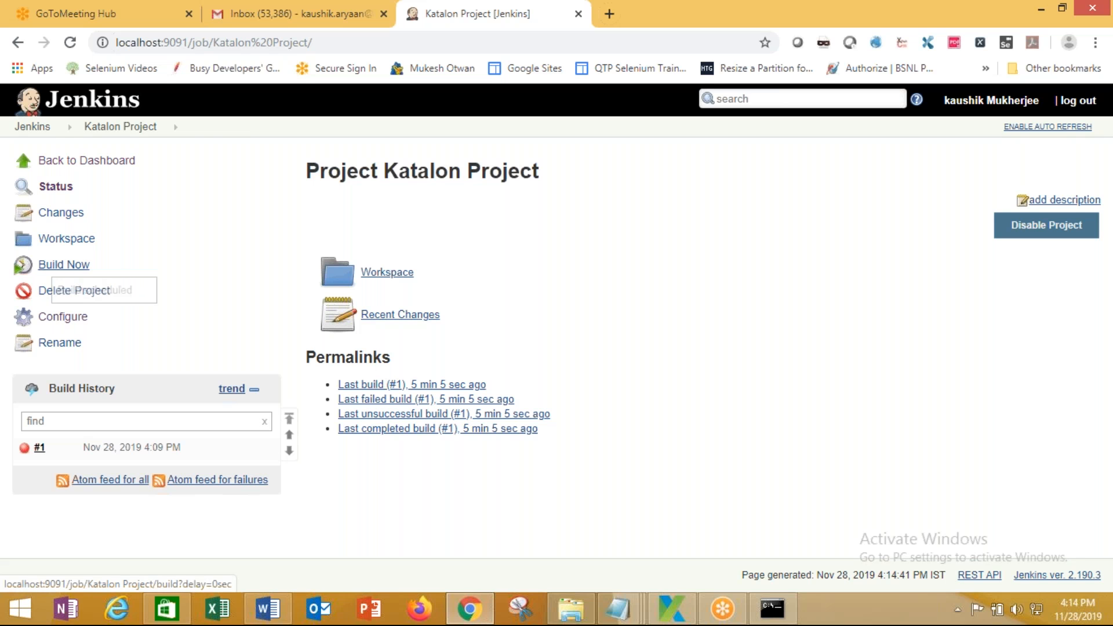
View build #1's console output, then go back to the Katalon Project page
left_click(53, 449)
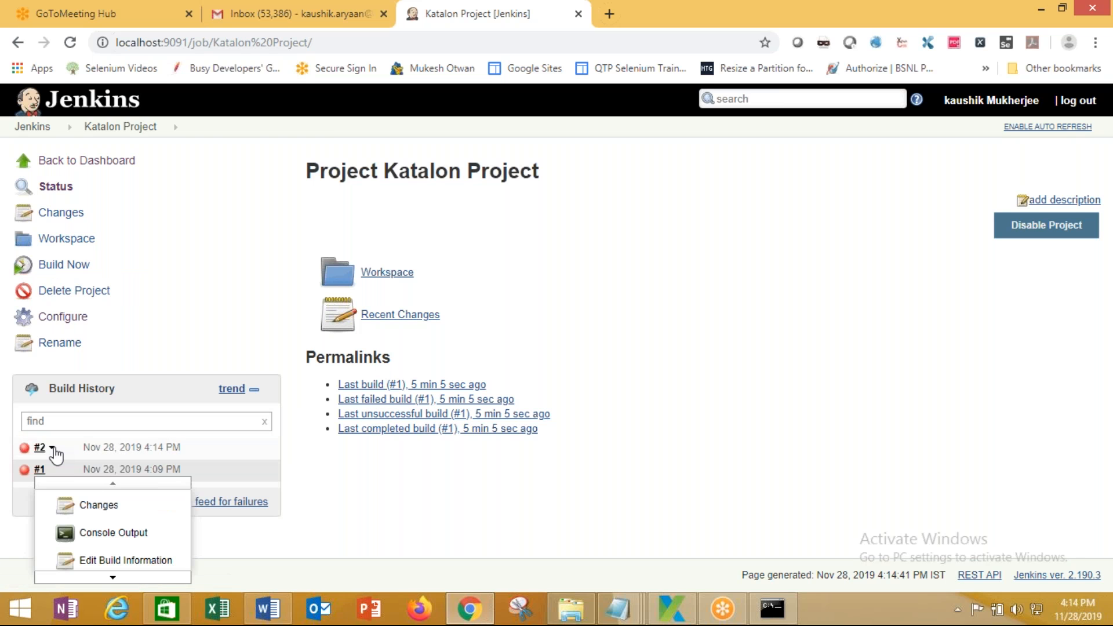
left_click(78, 533)
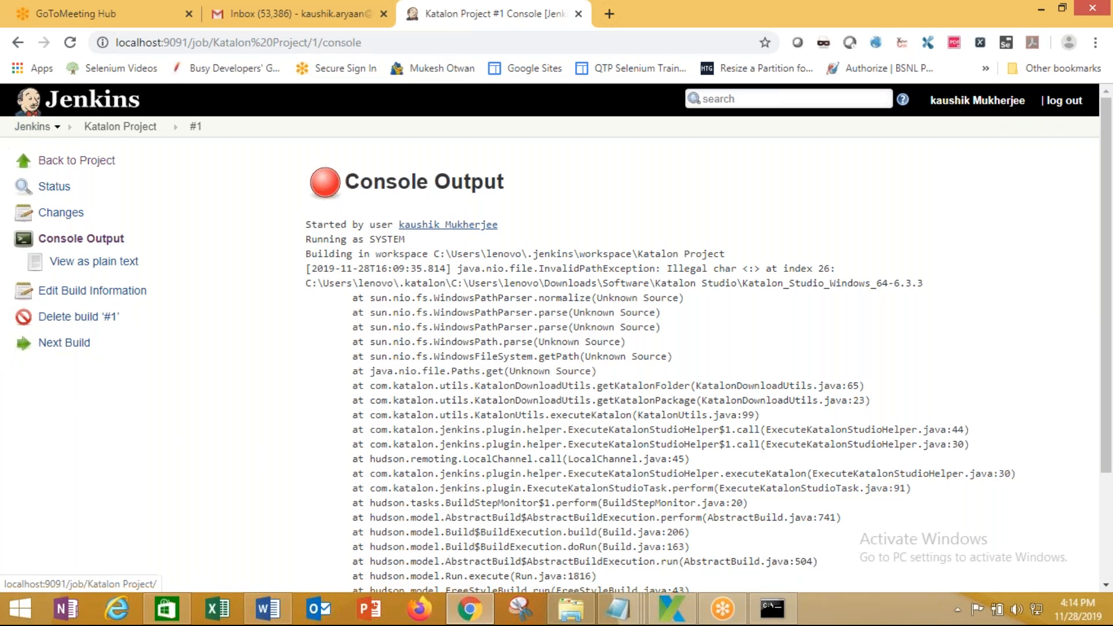
left_click(18, 43)
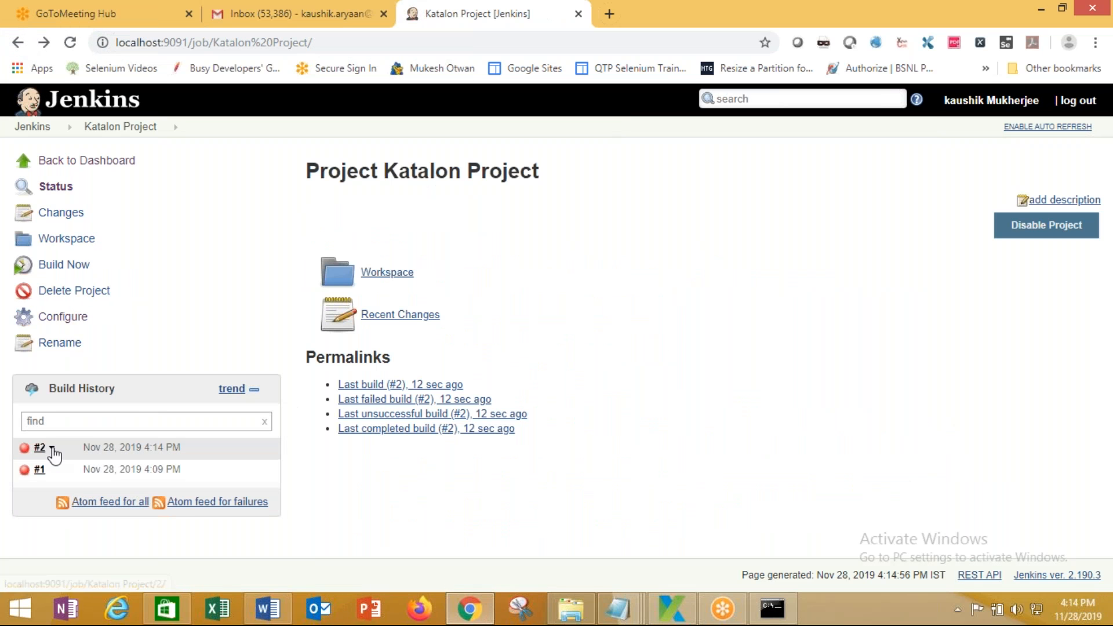
Open build #2's console output and highlight the illegal ':' character in the path error
left_click(52, 447)
left_click(84, 499)
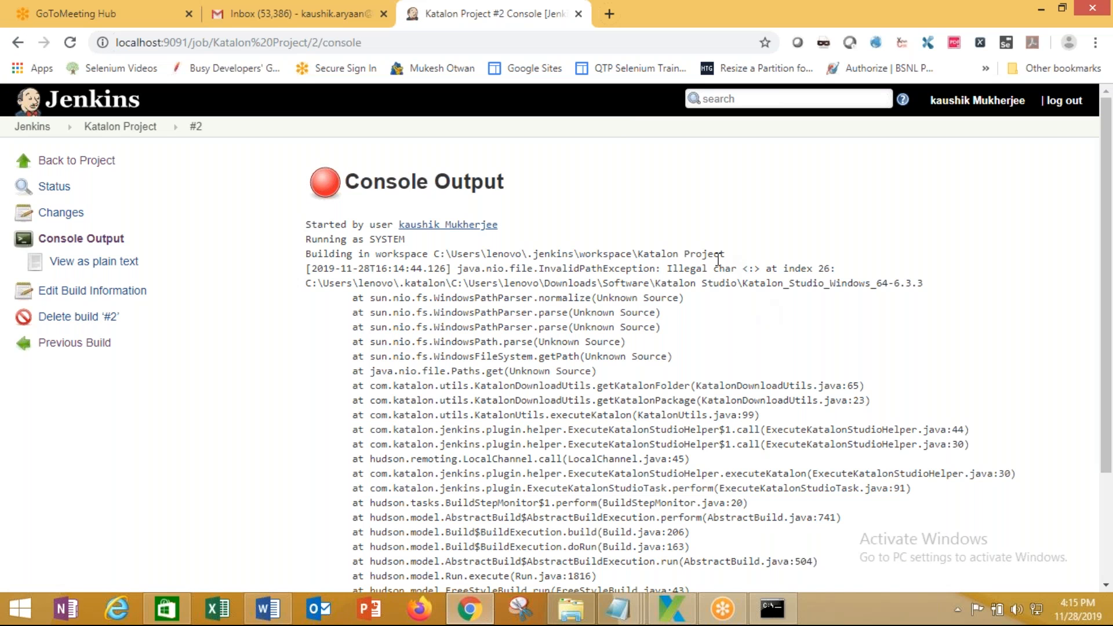
double_click(742, 267)
left_click(788, 316)
left_click_drag(743, 268, 755, 268)
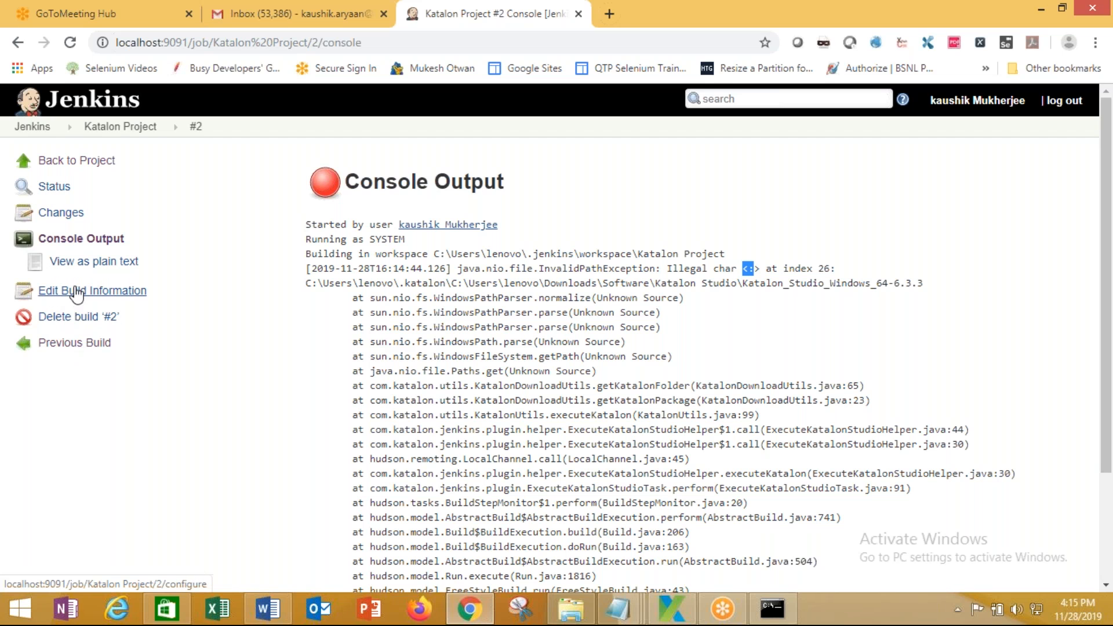
Return to Katalon Project and review the projectPath part of the command arguments
left_click(58, 160)
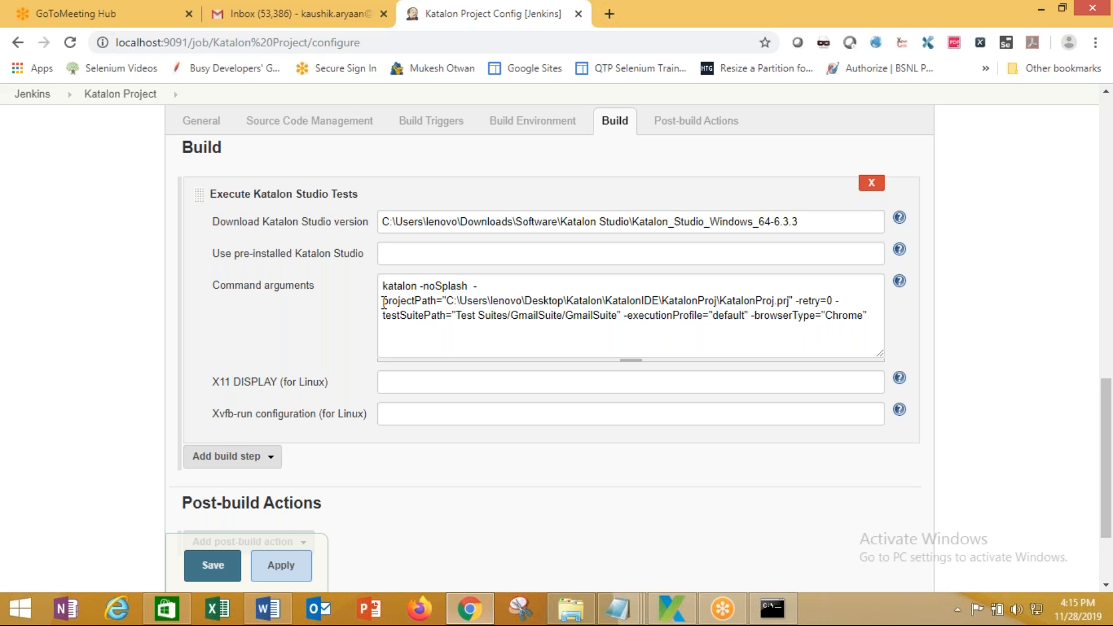
left_click_drag(384, 301, 480, 301)
left_click(480, 300)
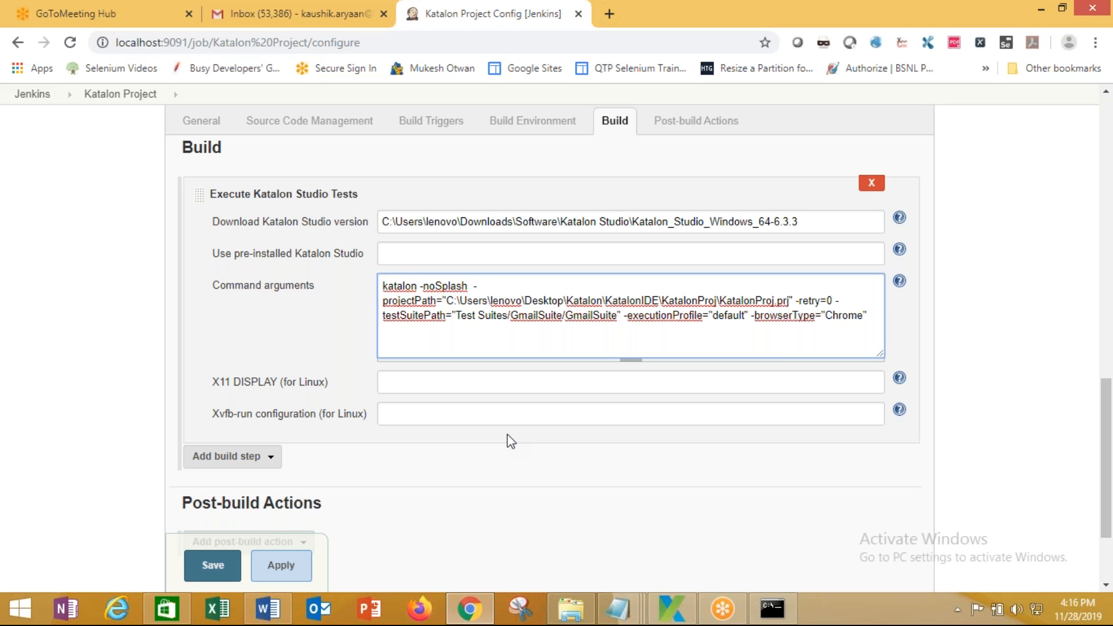
scroll(478, 455, "up", 15)
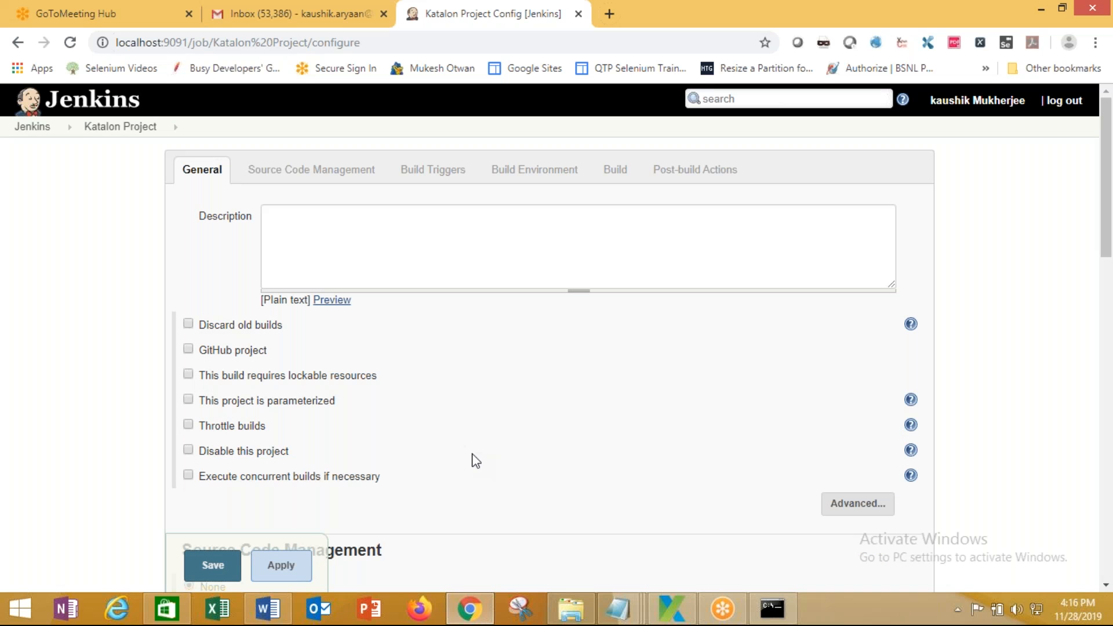
Schedule a Katalon Project build from the dashboard, then open Build Executor Status
left_click(33, 128)
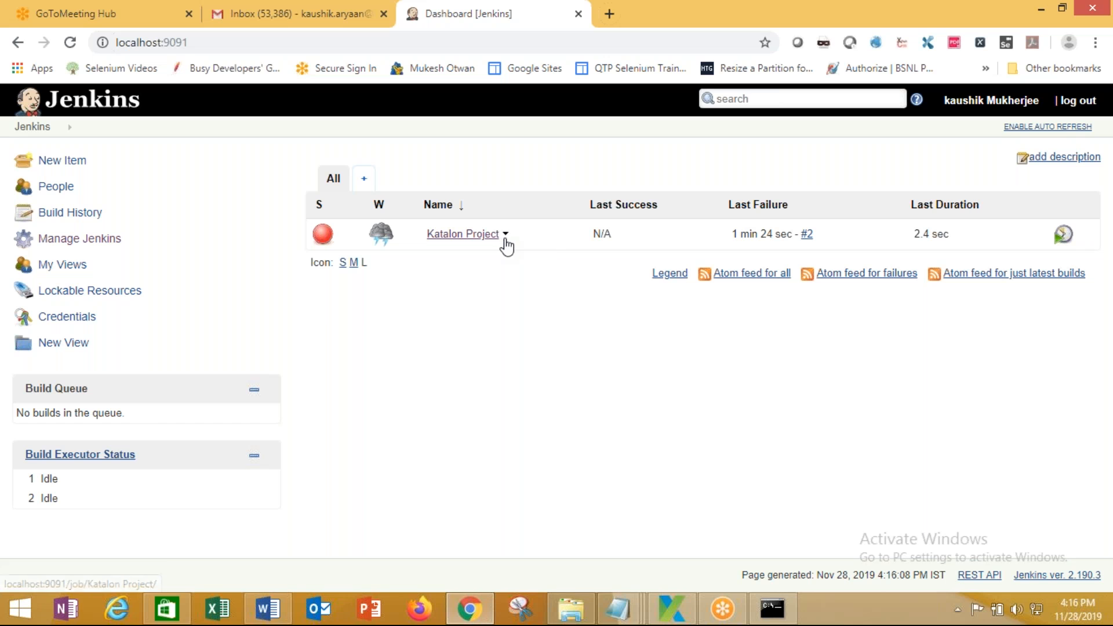
left_click(505, 234)
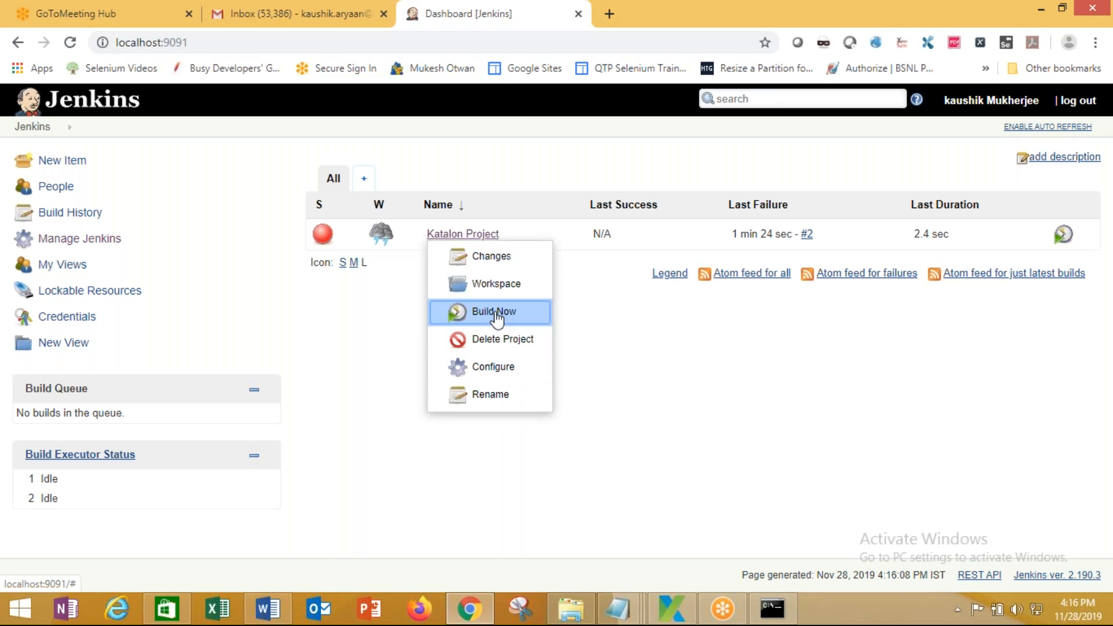
left_click(1064, 240)
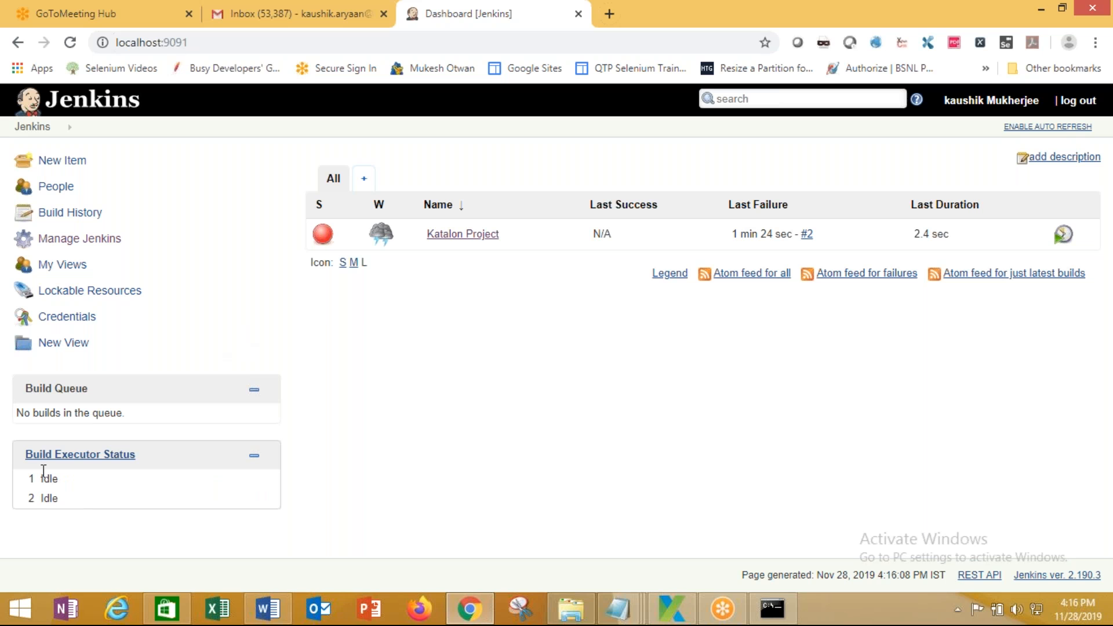
left_click(81, 455)
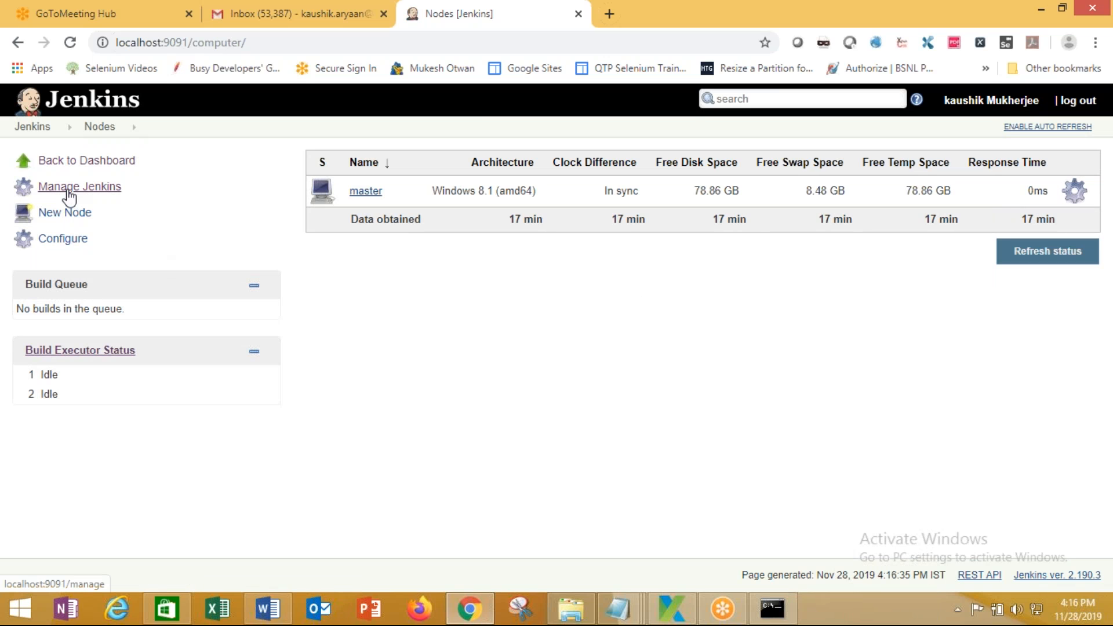
Back on the dashboard, open Katalon Project's last failed build, #3
left_click(81, 161)
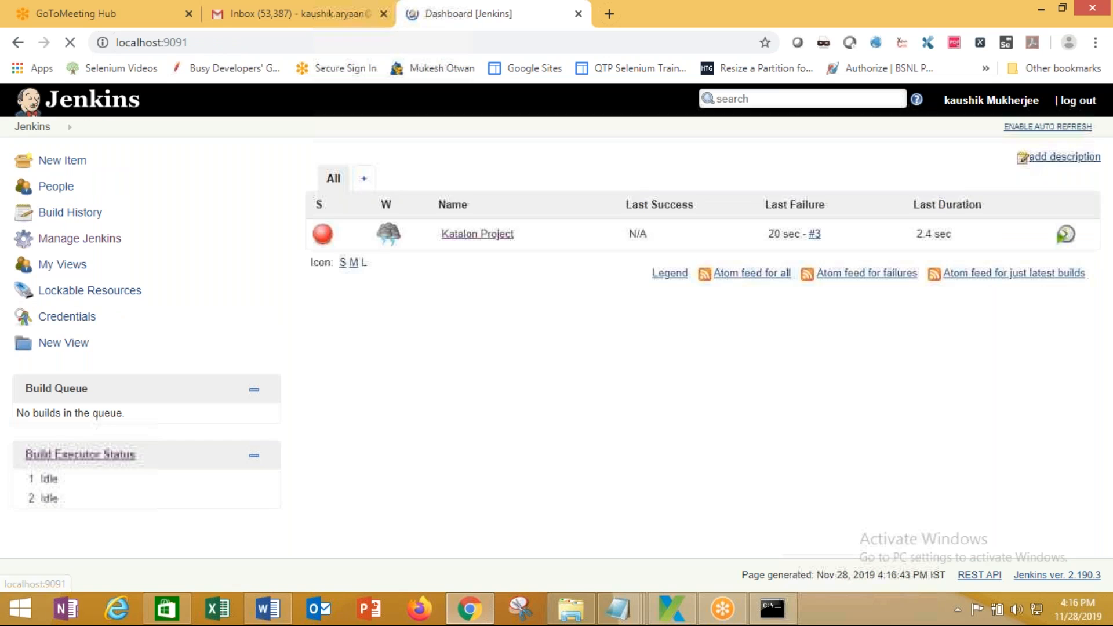
double_click(46, 478)
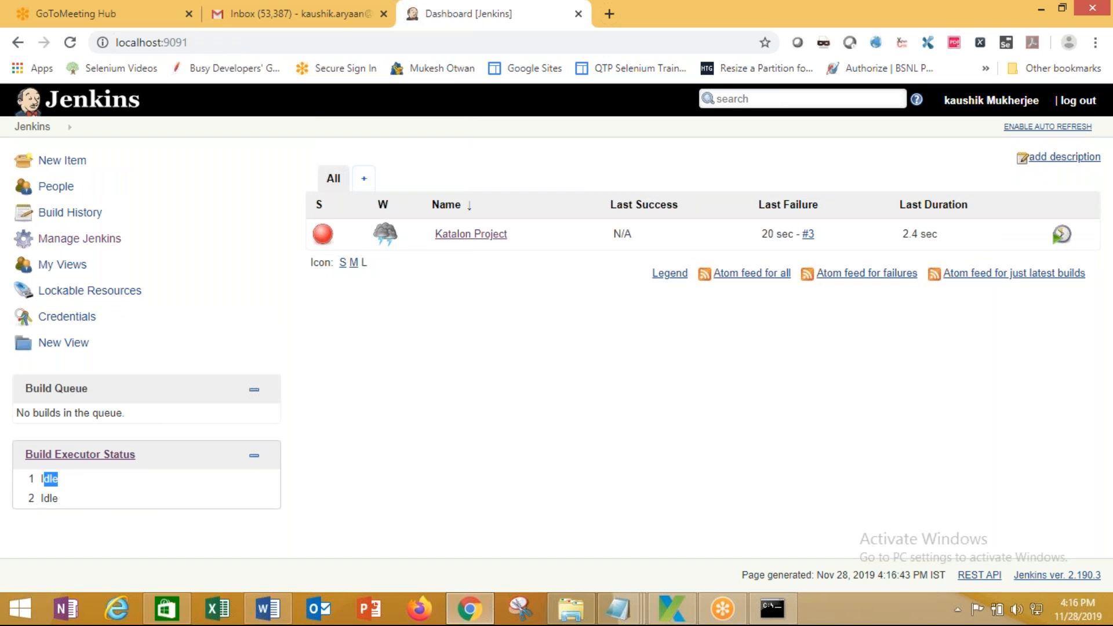
left_click(49, 479)
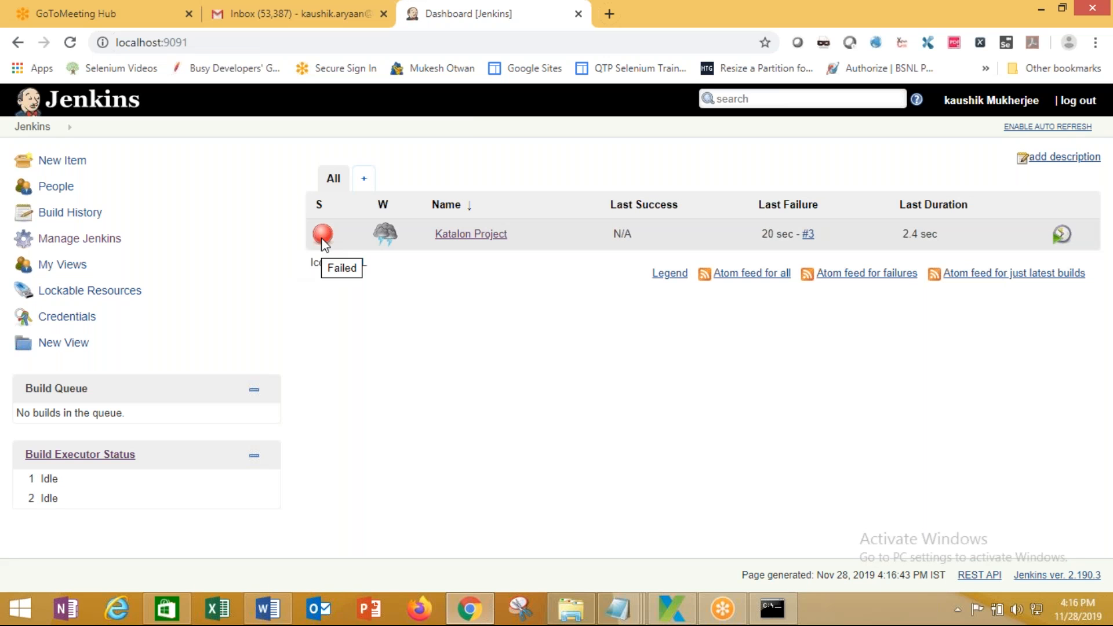
mouse_move(393, 240)
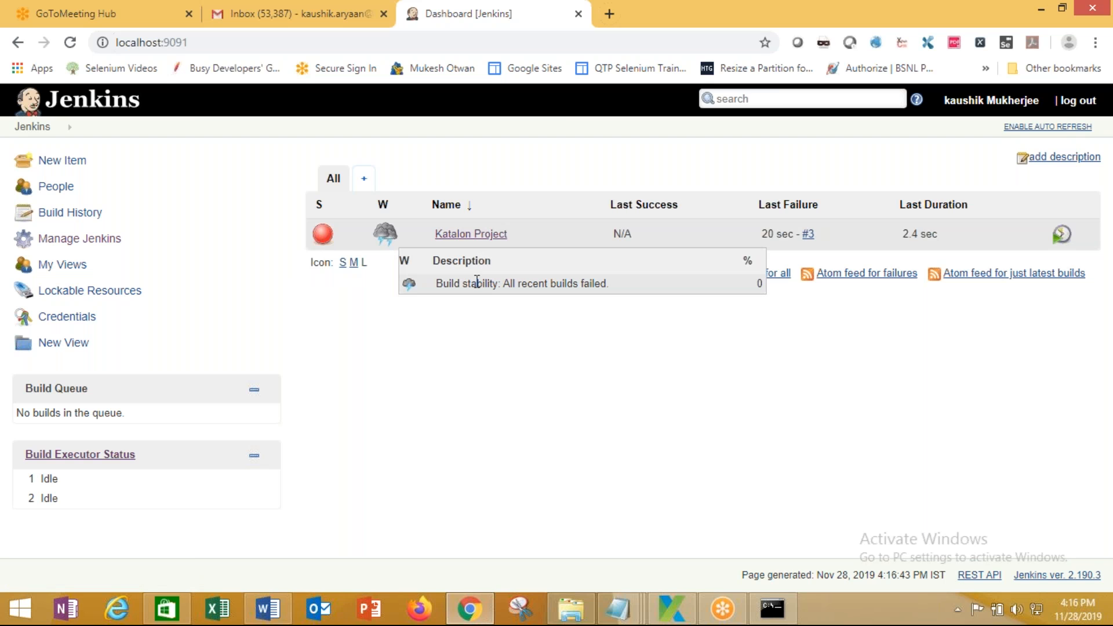
left_click(808, 235)
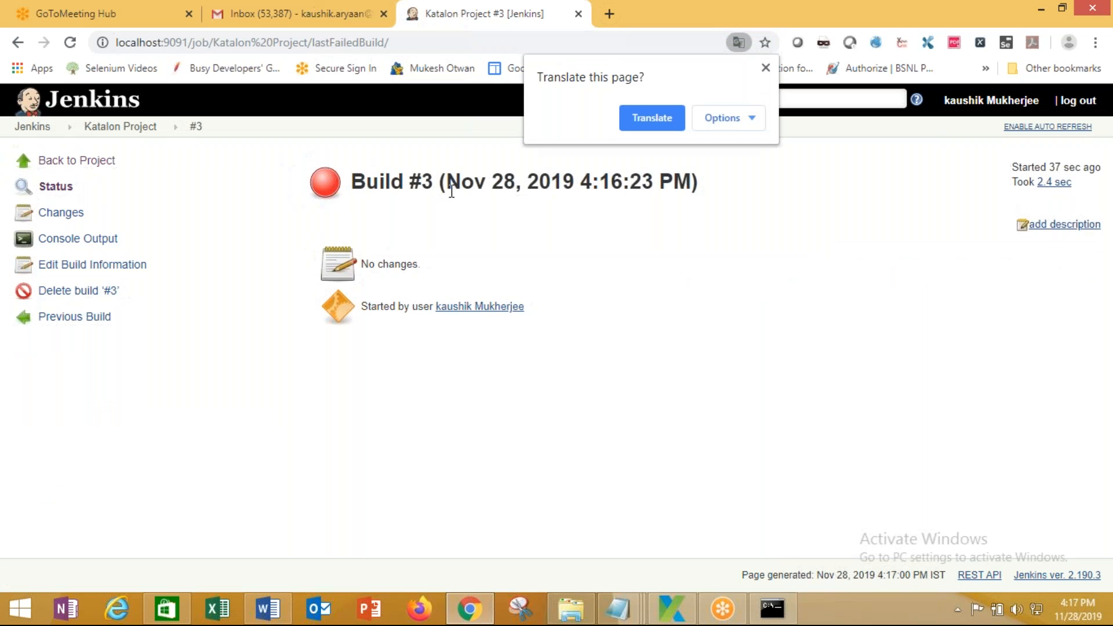
Read build #3's console output, from the workspace path and exception down to Finished: FAILURE
left_click(78, 238)
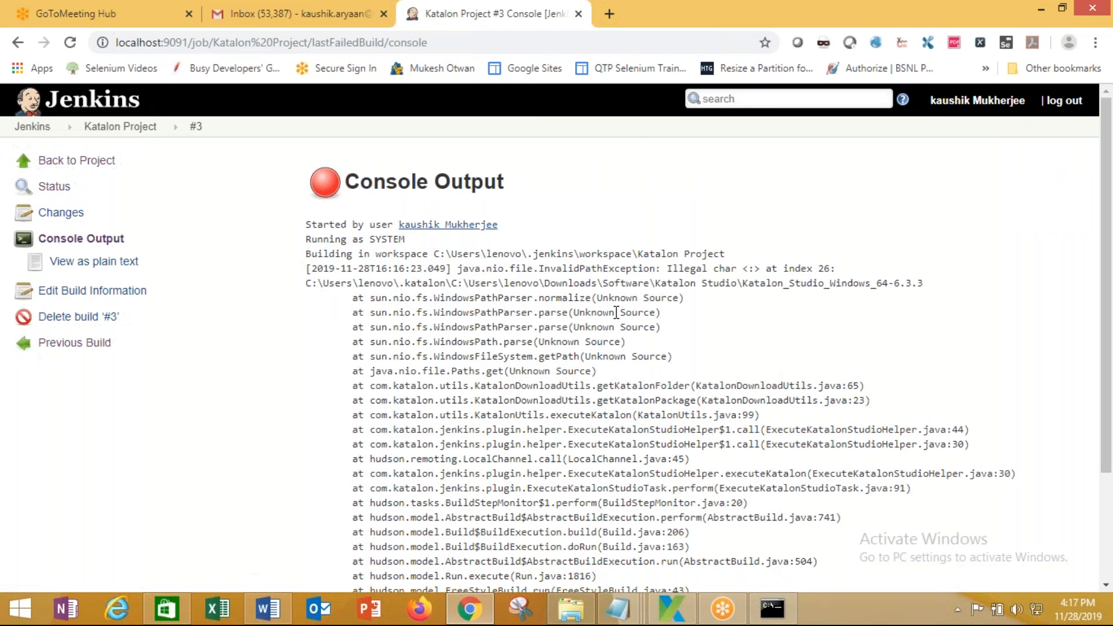
scroll(613, 361, "down", 3)
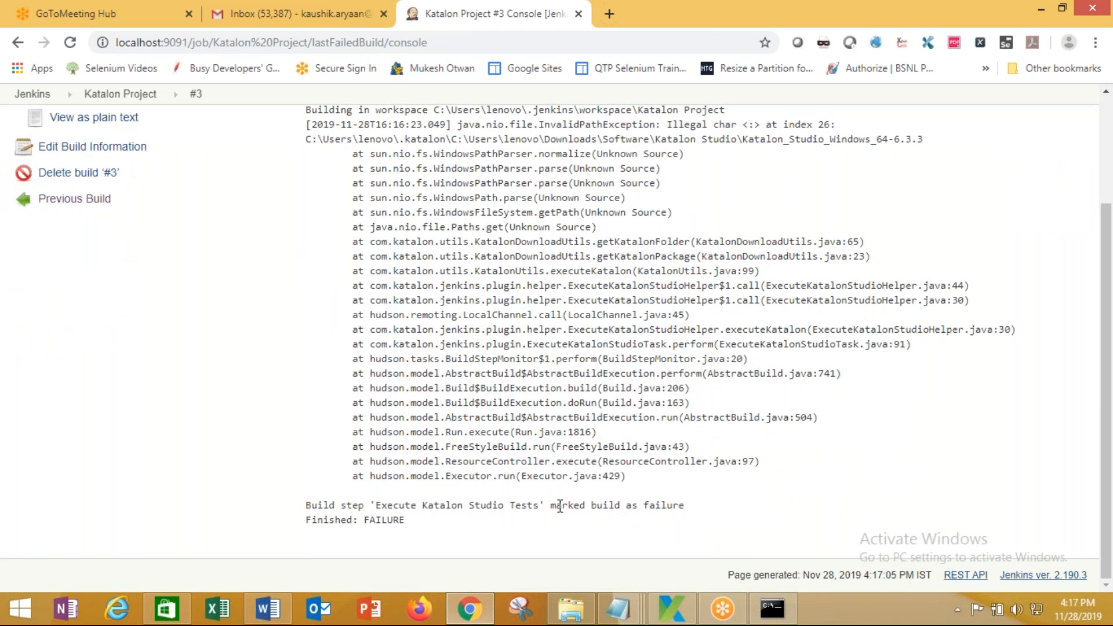
left_click_drag(556, 505, 684, 505)
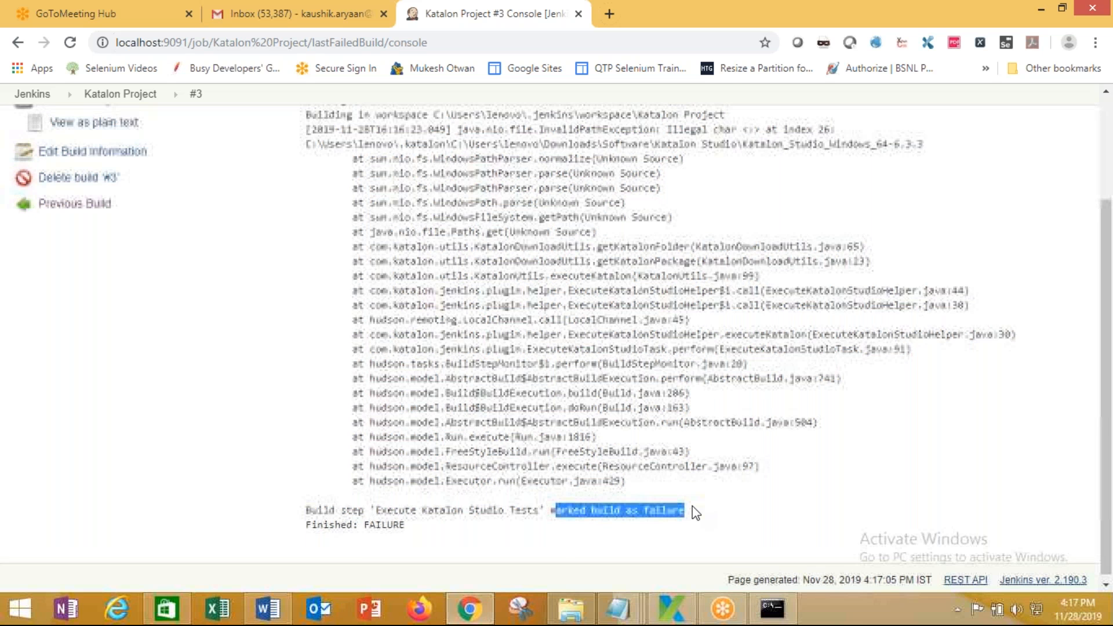
scroll(695, 513, "up", 2)
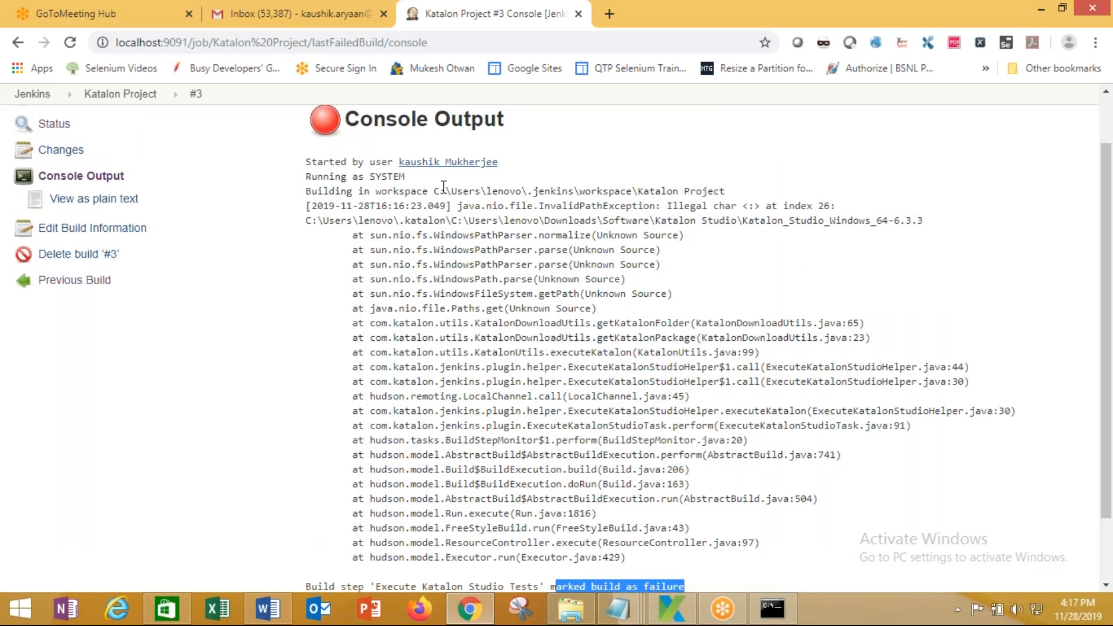
left_click_drag(436, 191, 725, 192)
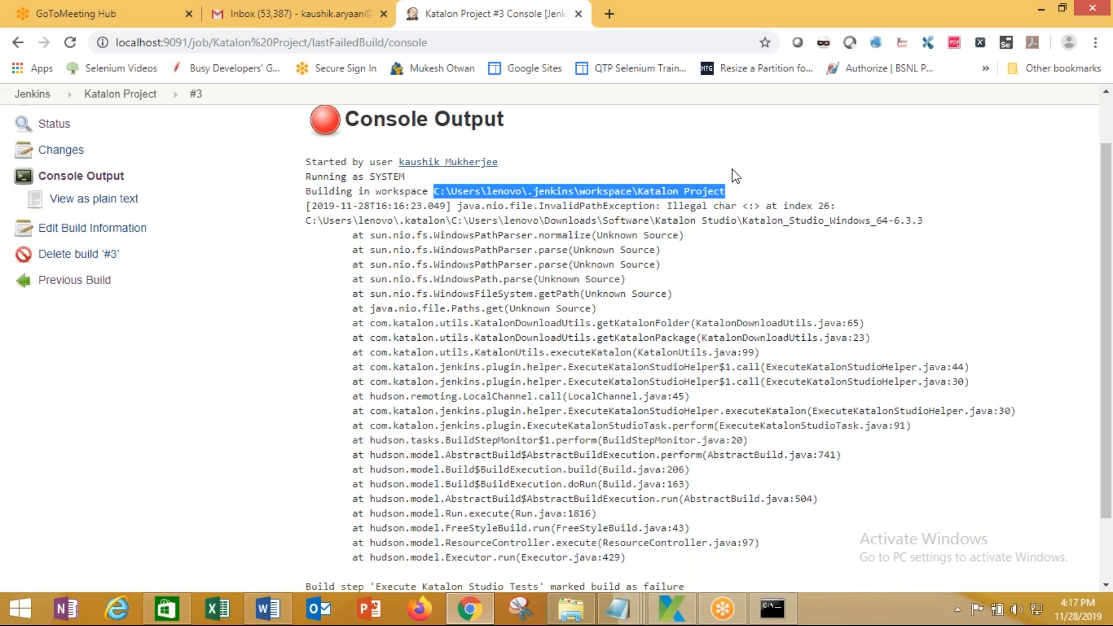
left_click(578, 193)
left_click_drag(462, 206, 922, 215)
left_click(886, 190)
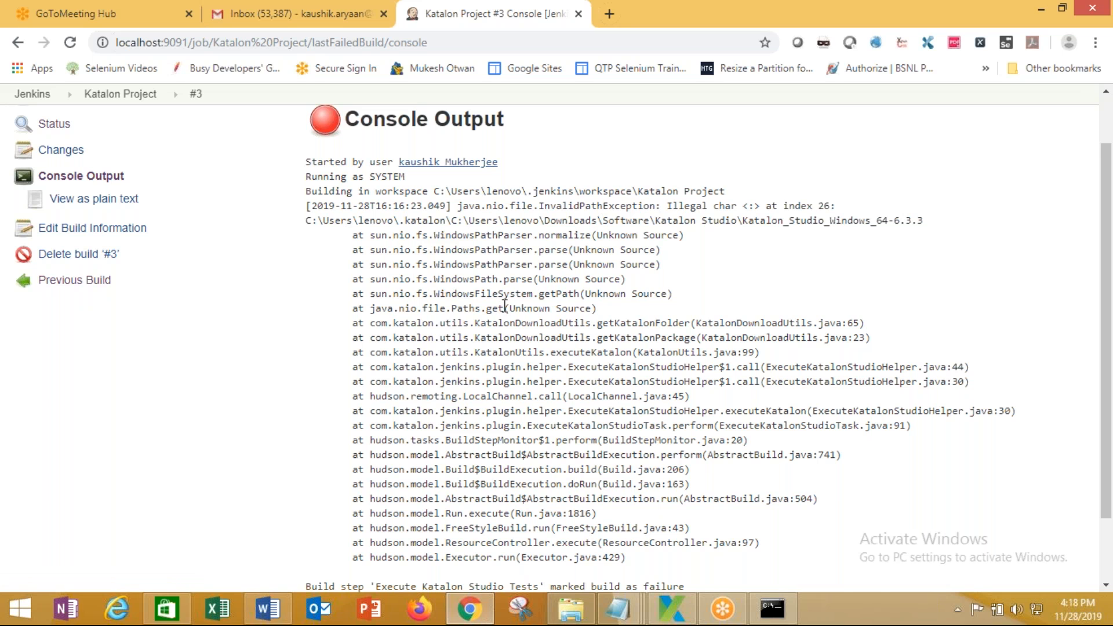
Inspect the Paths.get and getKatalonFolder stack-trace lines, then return to Katalon Studio
left_click_drag(505, 308, 615, 294)
left_click_drag(674, 323, 904, 341)
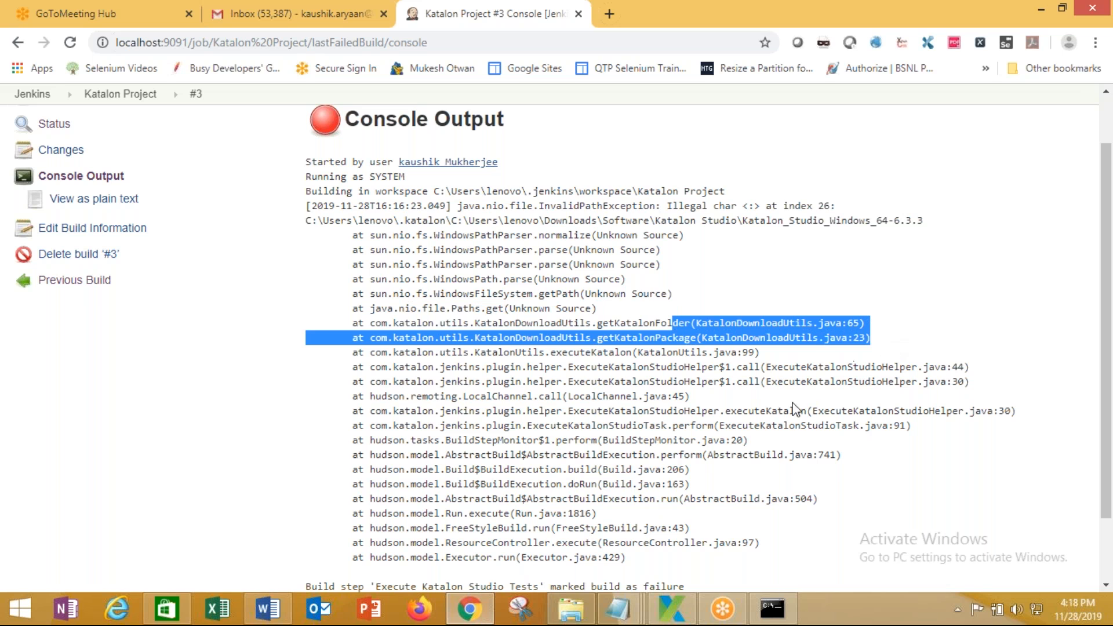
left_click(687, 616)
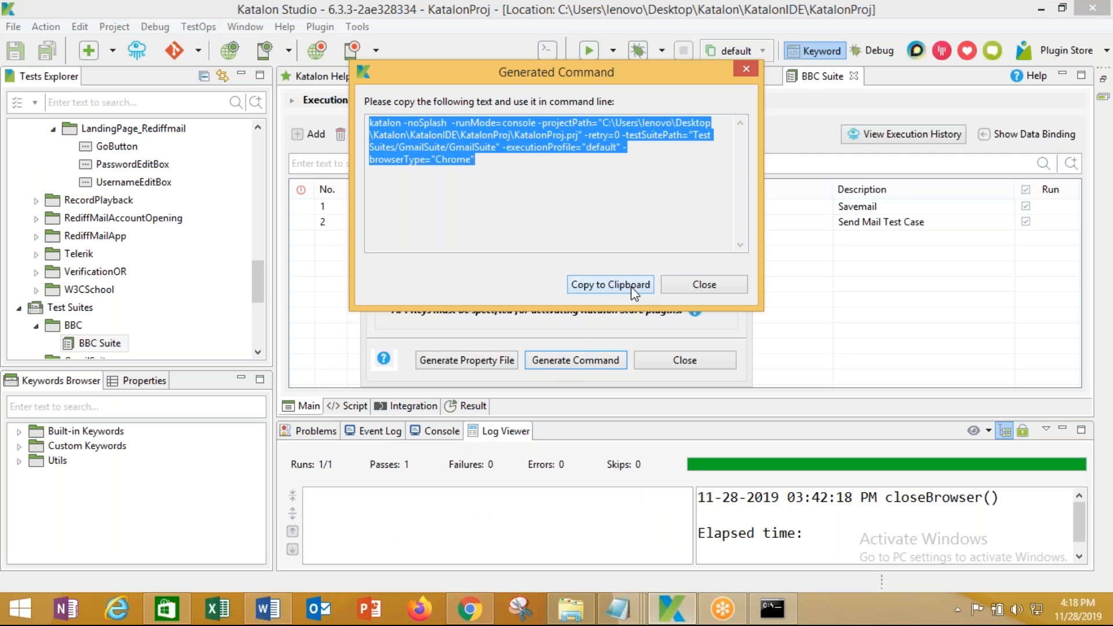
Close both Generate Command dialogs and run BBC Suite in Chrome
left_click(687, 284)
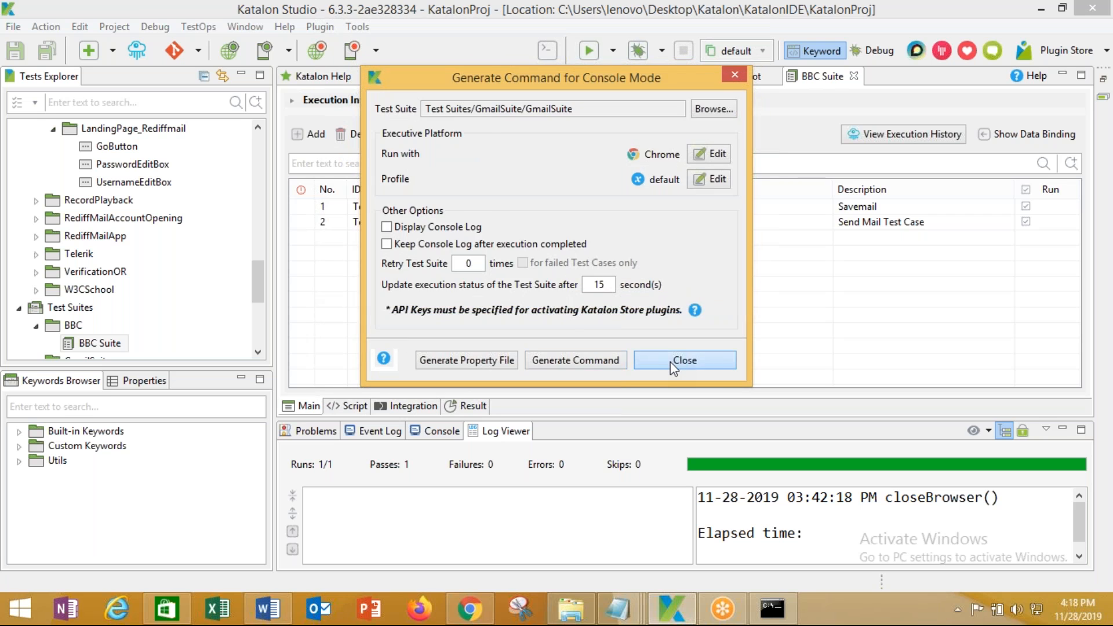
left_click(672, 360)
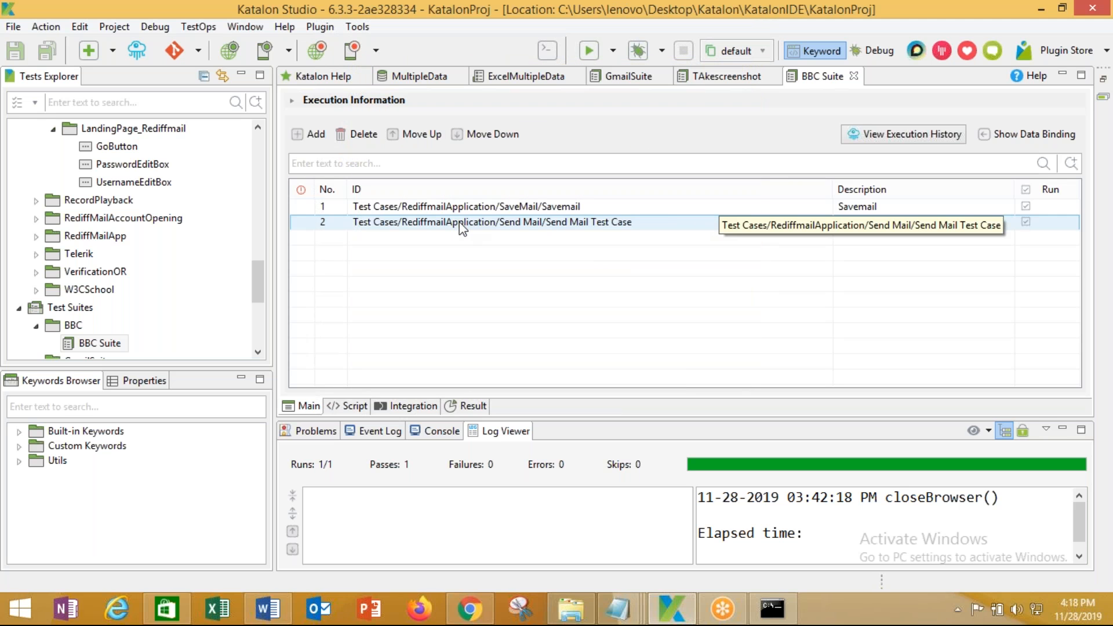
right_click(103, 344)
mouse_move(203, 351)
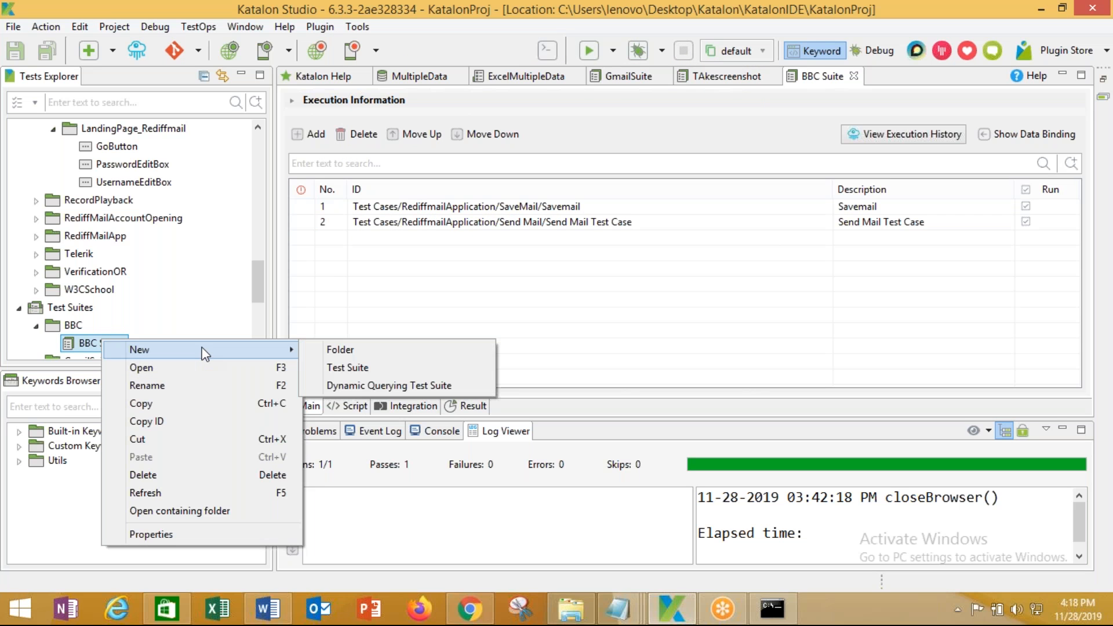
left_click(618, 51)
left_click(618, 106)
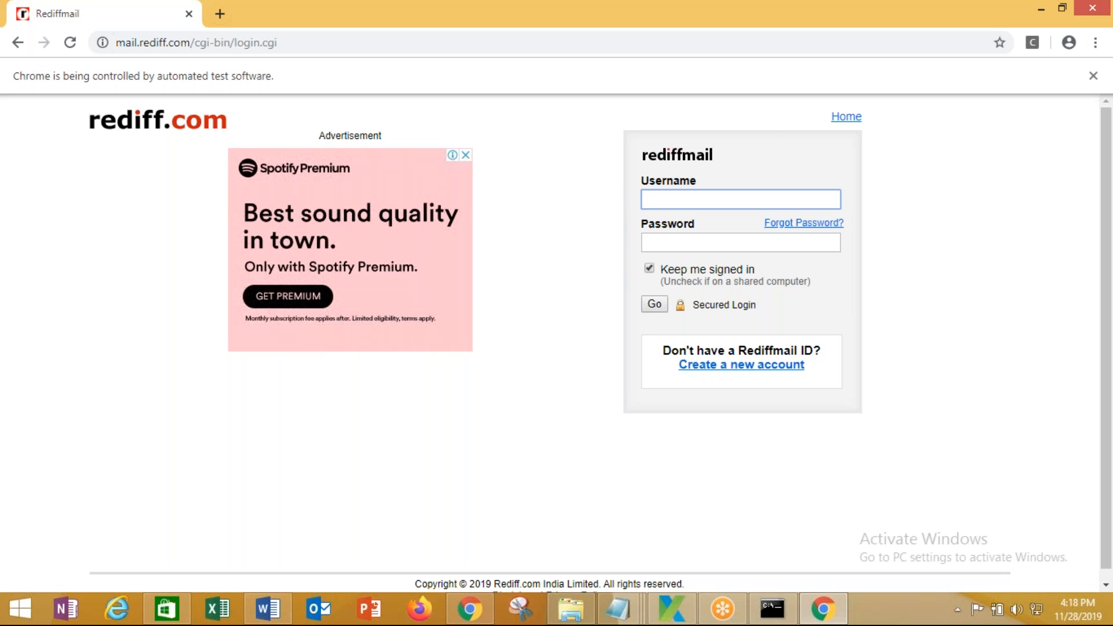
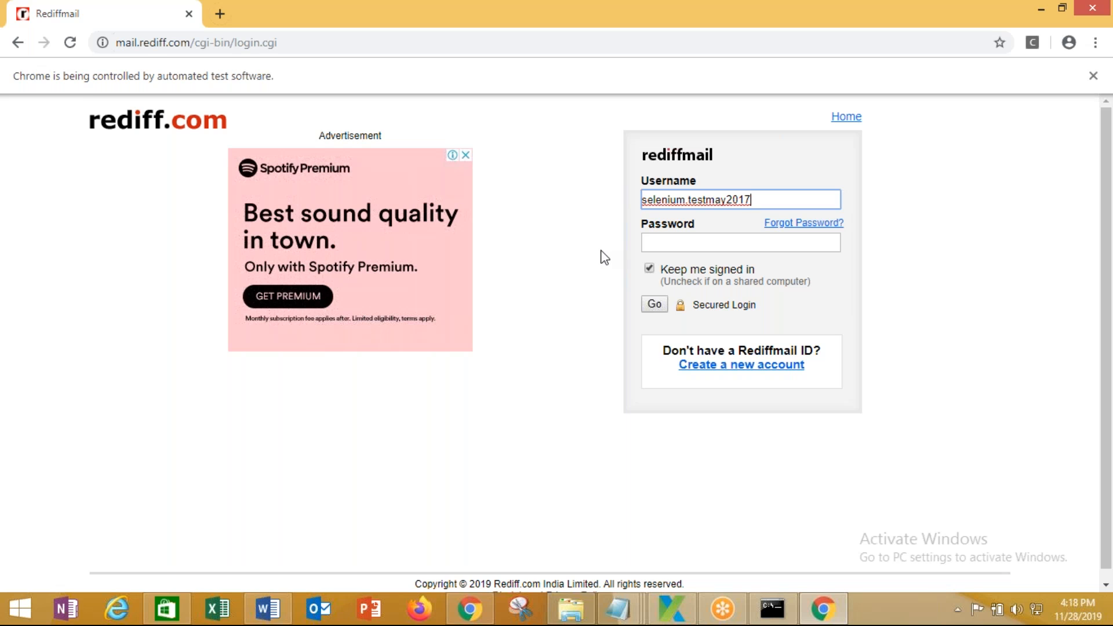
Log in to Rediffmail with the test account's username and password
key("Tab")
type("•••••••••")
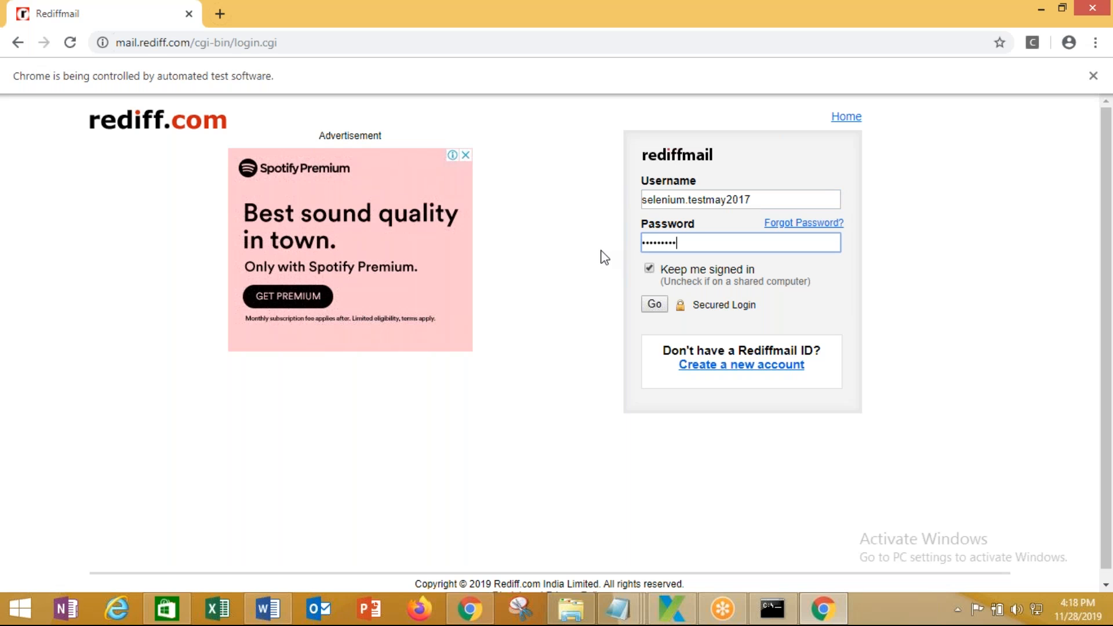
key("Return")
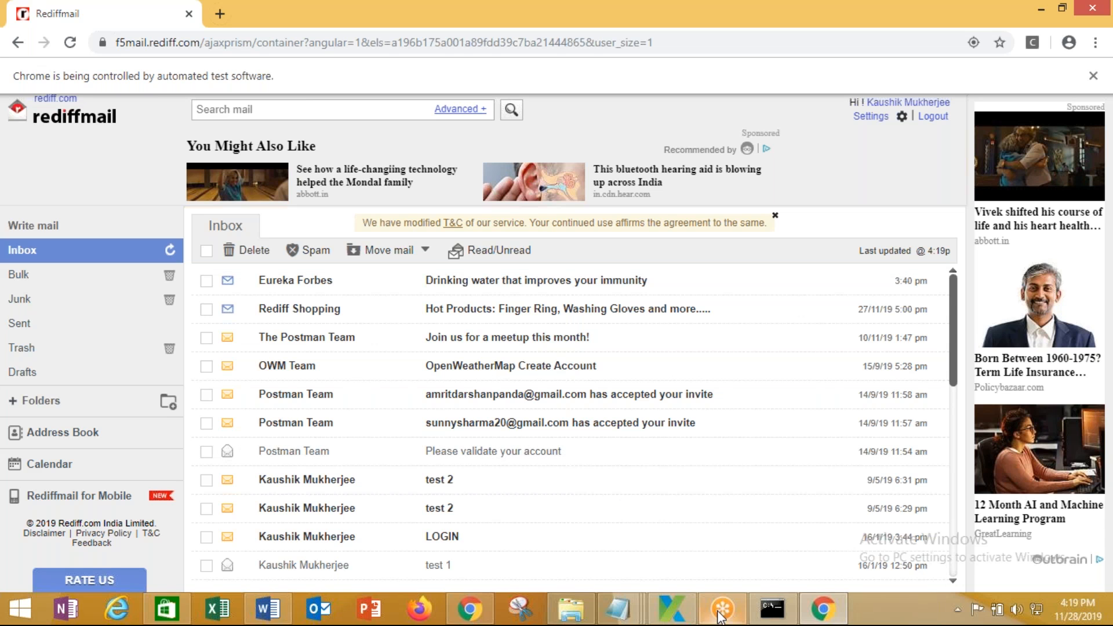
mouse_move(693, 612)
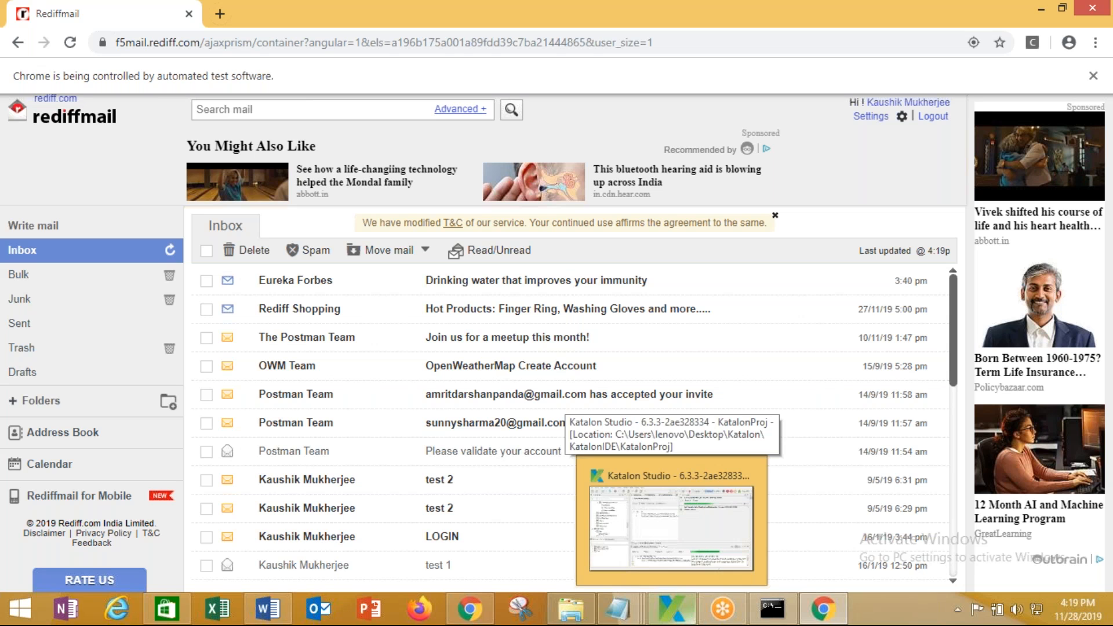
Bring the Jenkins window back and return to the Katalon Project page
left_click(482, 616)
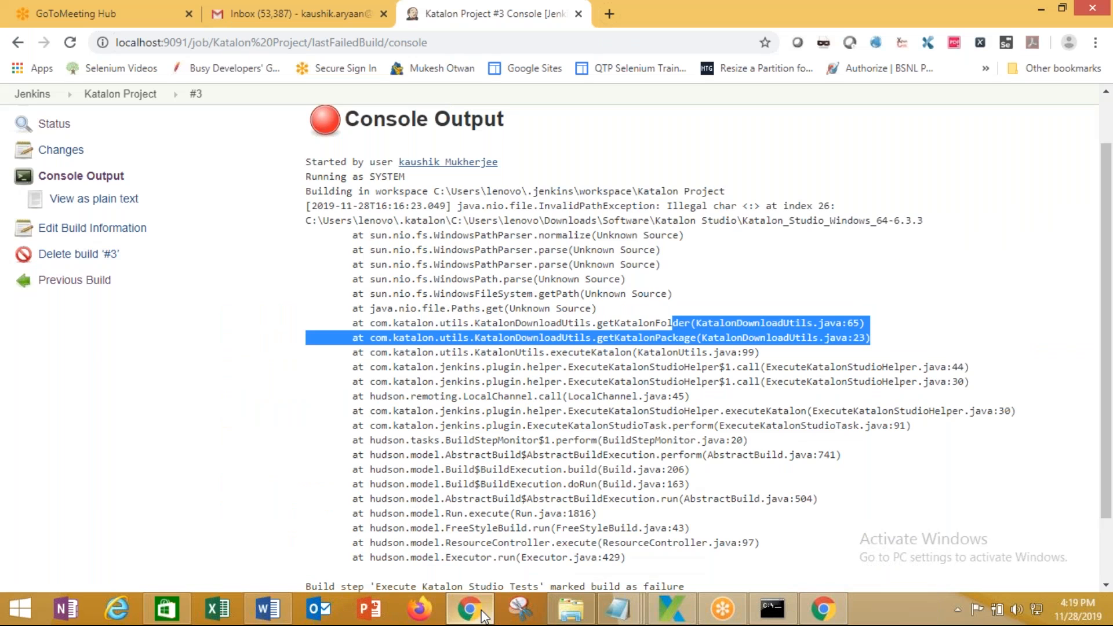
scroll(174, 290, "up", 2)
left_click(75, 158)
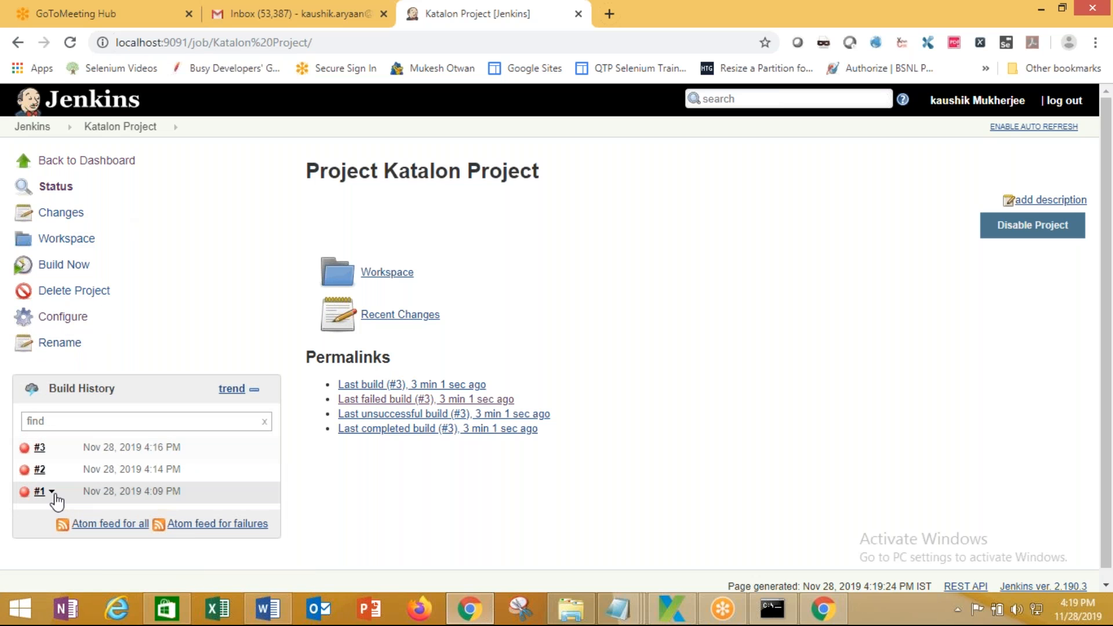
Scroll through build #1's console output, check the Rediffmail window, then return to the project
left_click(52, 492)
left_click(92, 555)
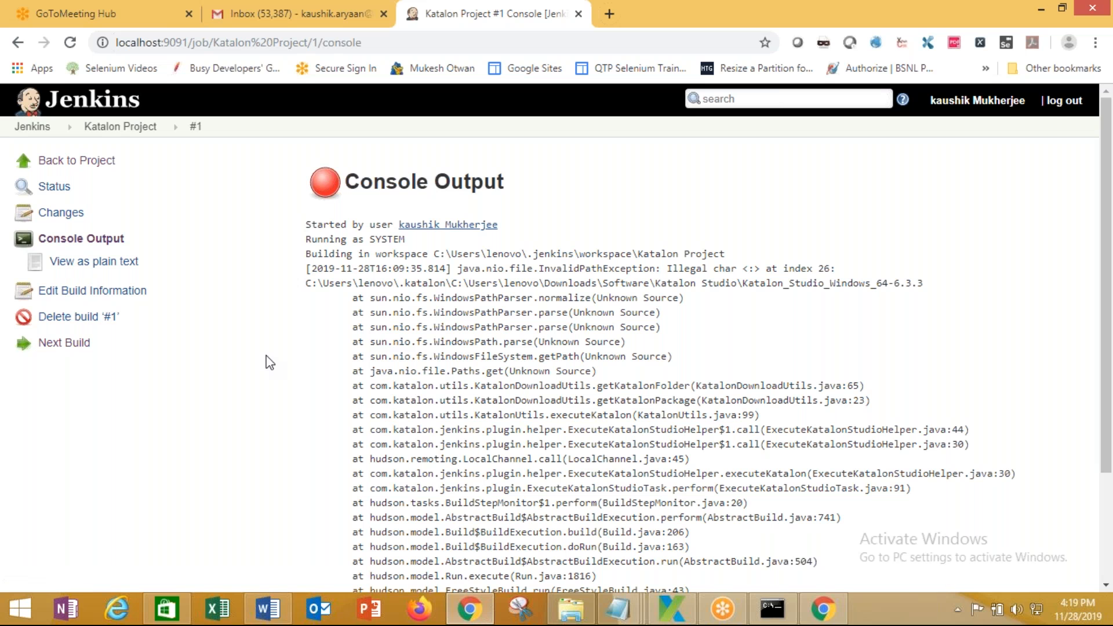
scroll(270, 362, "down", 1)
scroll(270, 362, "down", 2)
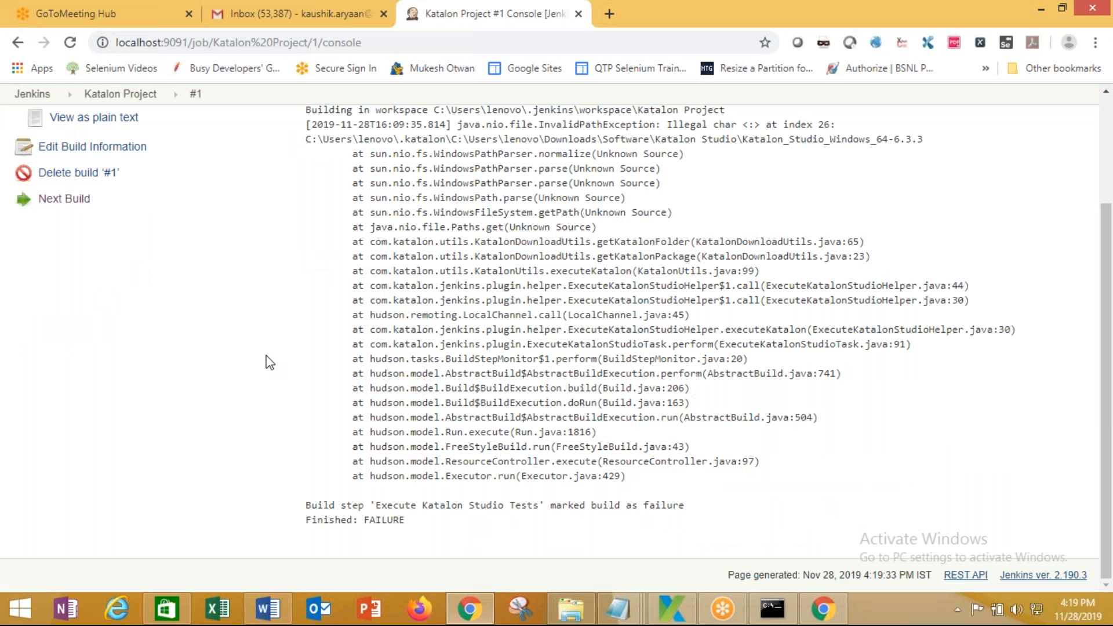
scroll(270, 363, "up", 3)
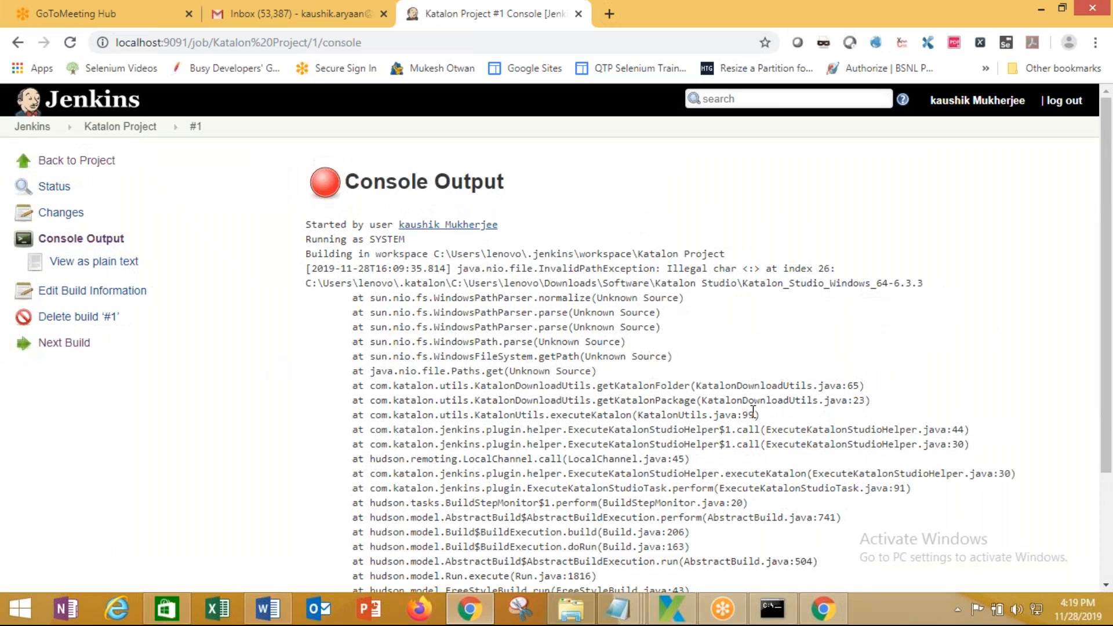
scroll(753, 435, "down", 3)
left_click(834, 615)
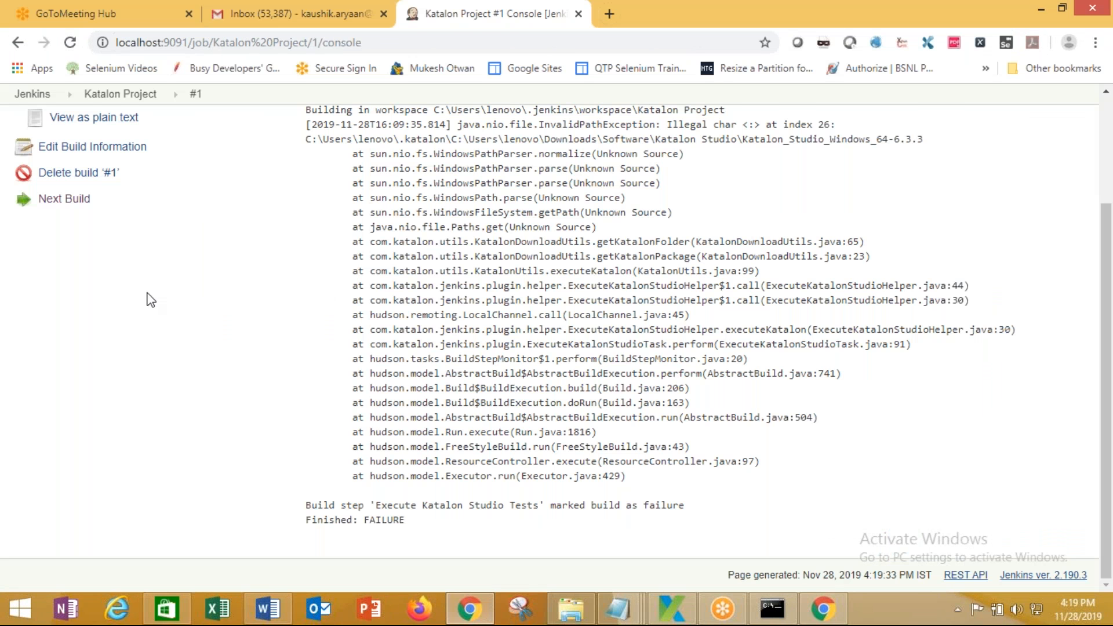
scroll(145, 296, "up", 3)
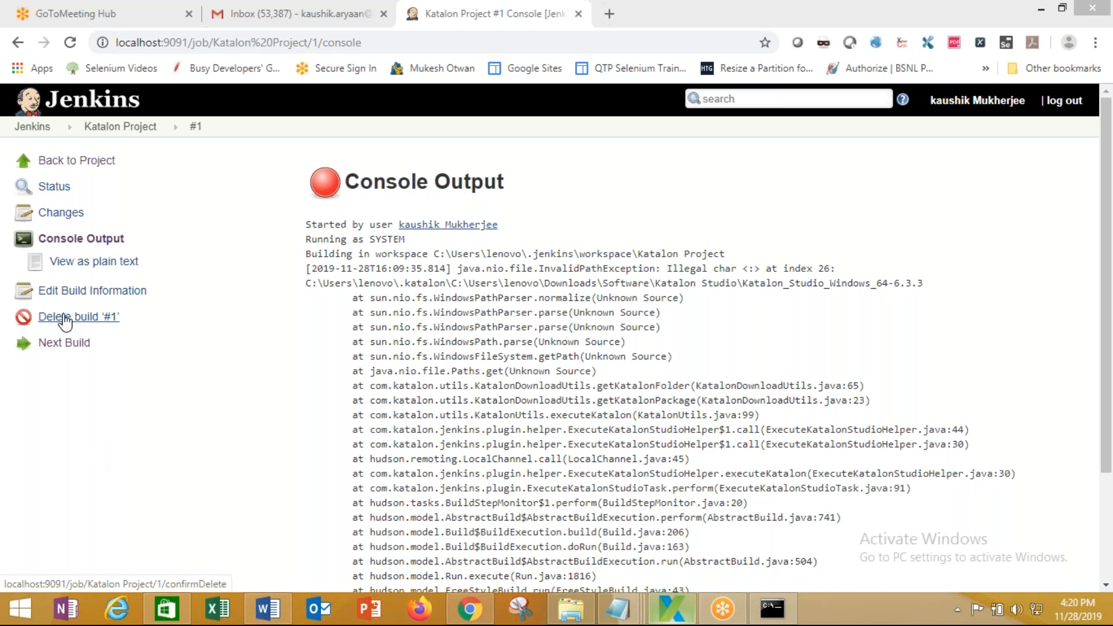
left_click(61, 161)
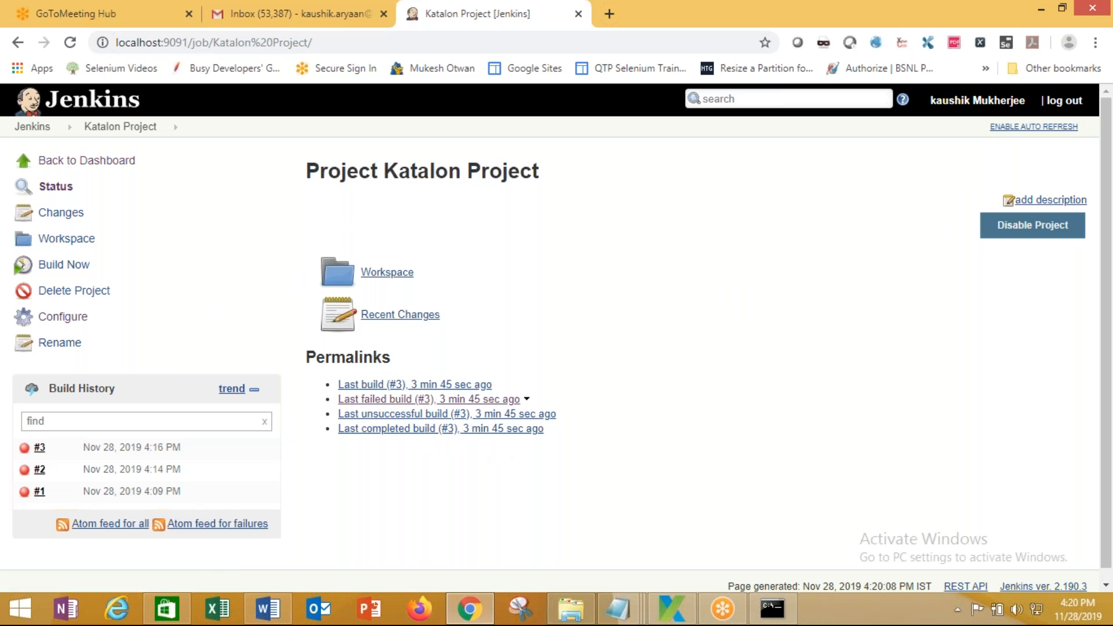
Move the Katalon_Studio_Windows_64-6.3.3 path from Download Katalon Studio version into Use pre-installed Katalon Studio
left_click_drag(338, 385, 645, 430)
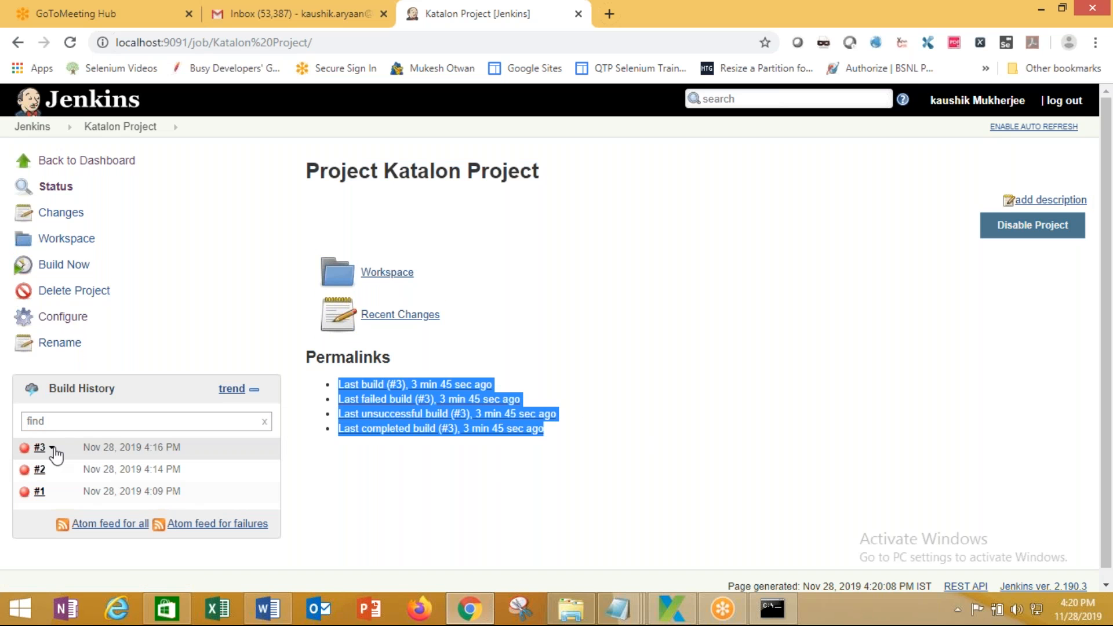
left_click(61, 317)
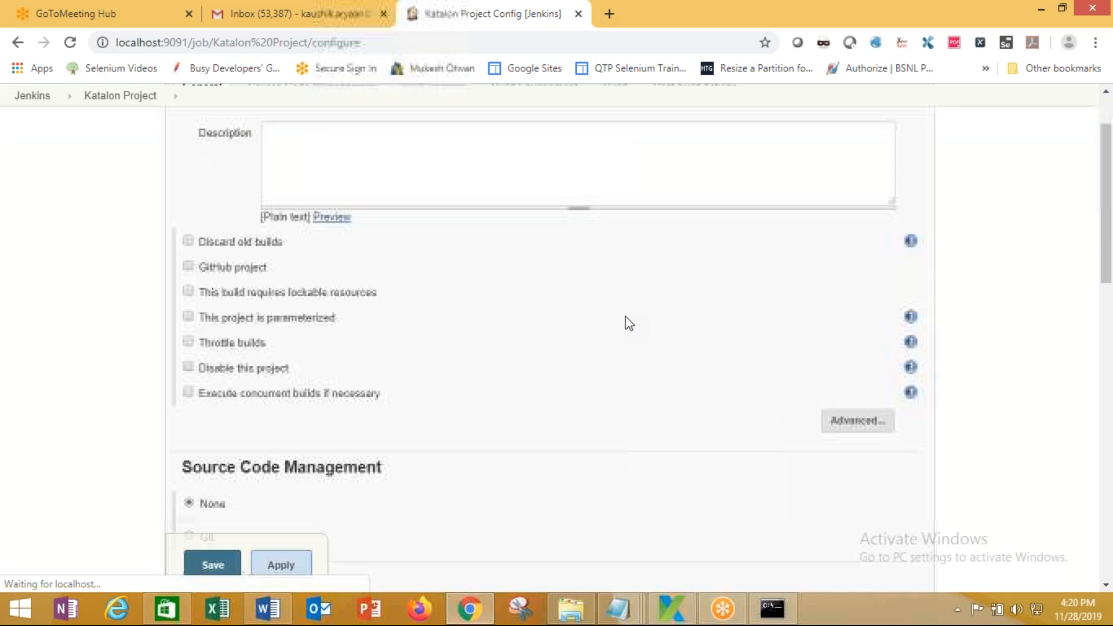
scroll(628, 323, "down", 15)
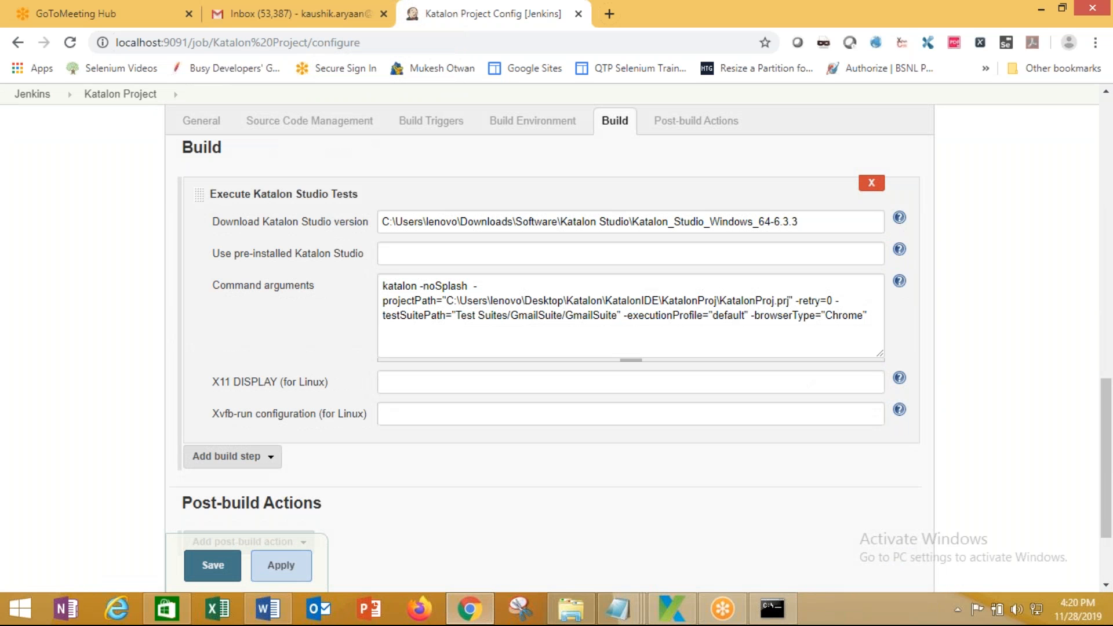
left_click_drag(814, 223, 368, 235)
key("ctrl+c")
key("Delete")
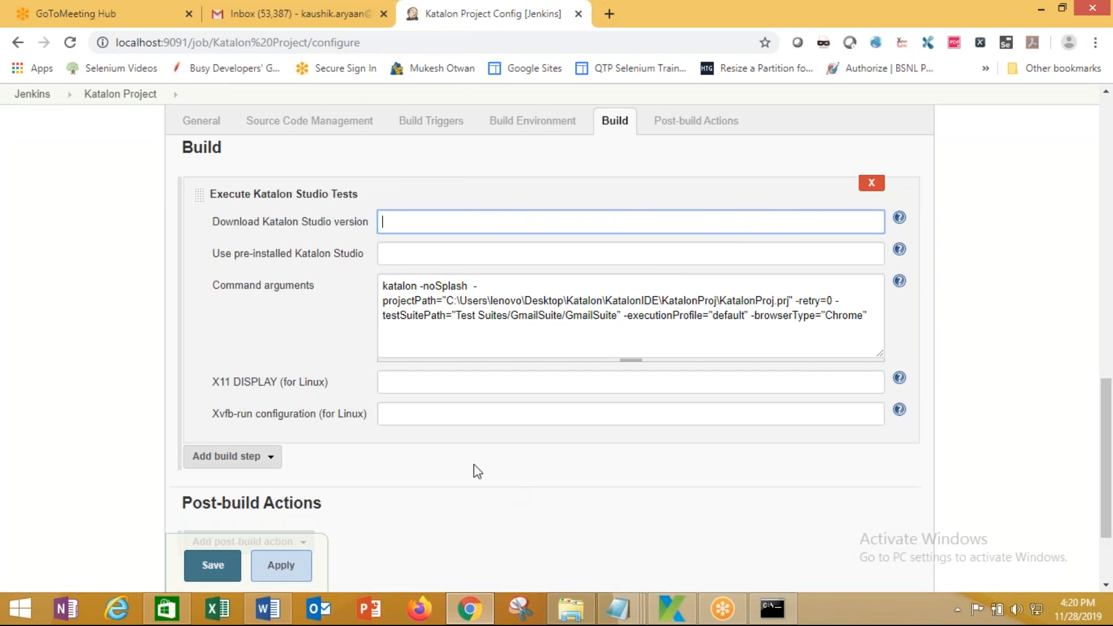
left_click(429, 258)
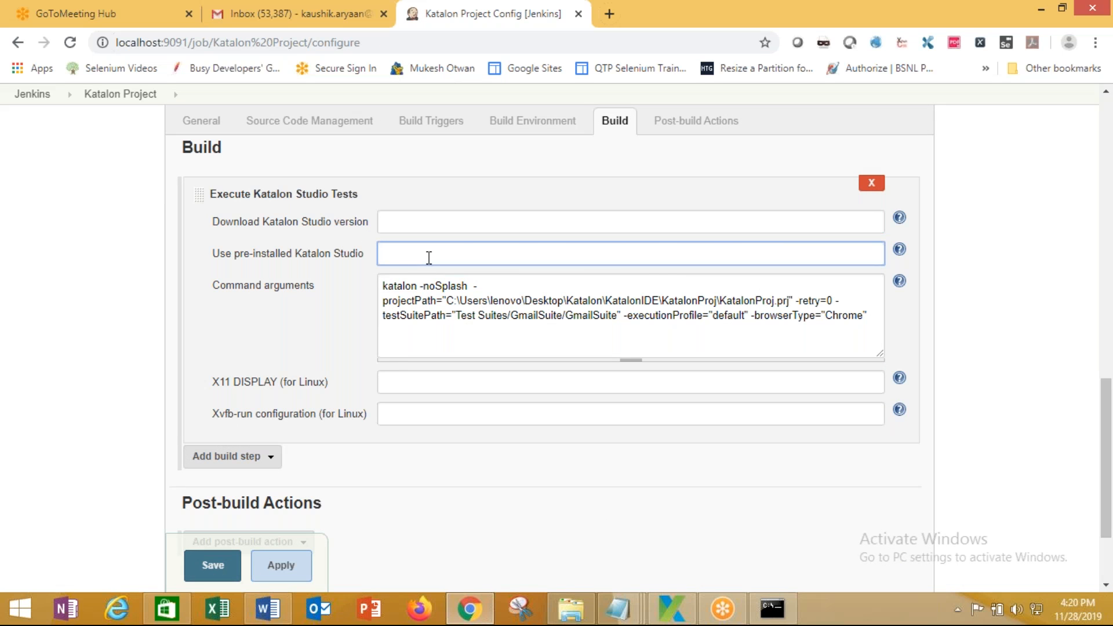
key("ctrl+v")
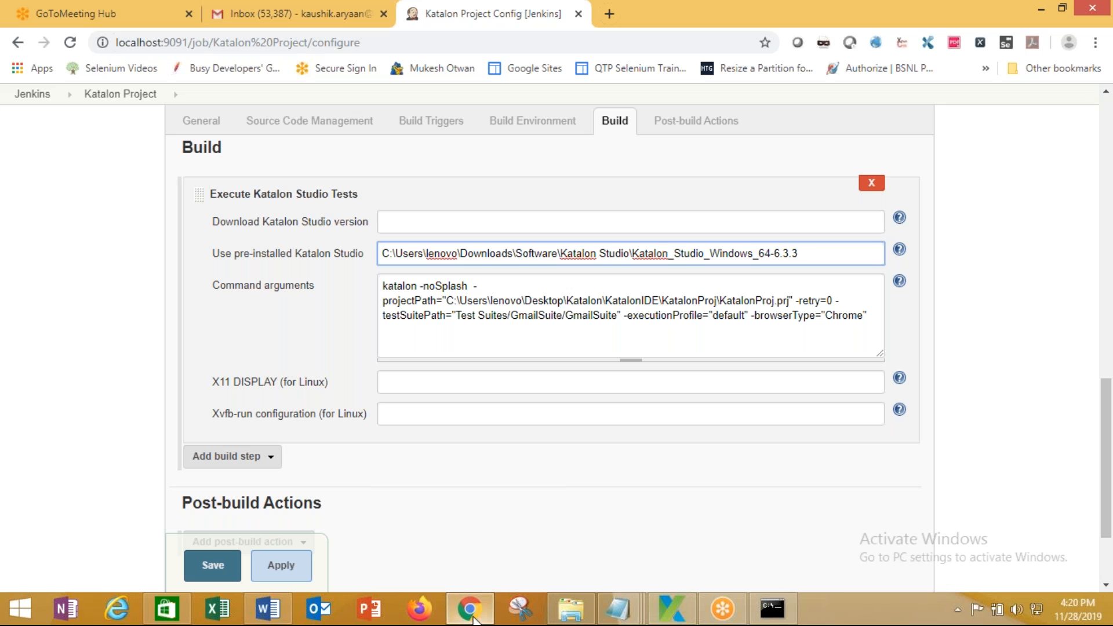
mouse_move(474, 619)
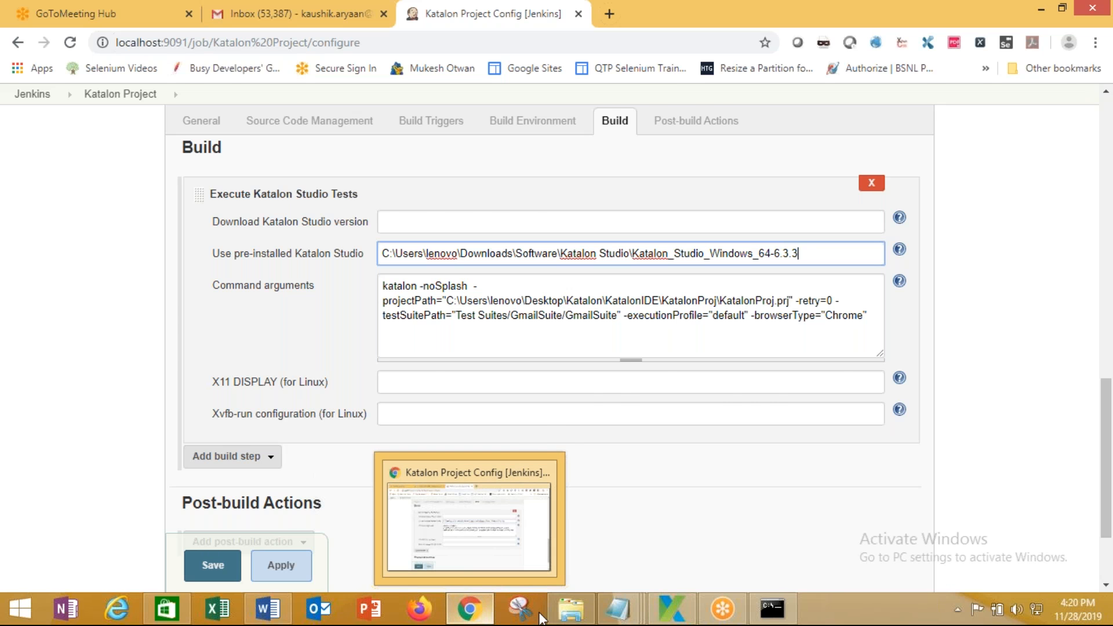
key("alt+Tab")
Generate the Katalon console command for the test suite and copy it
left_click(544, 52)
left_click(583, 360)
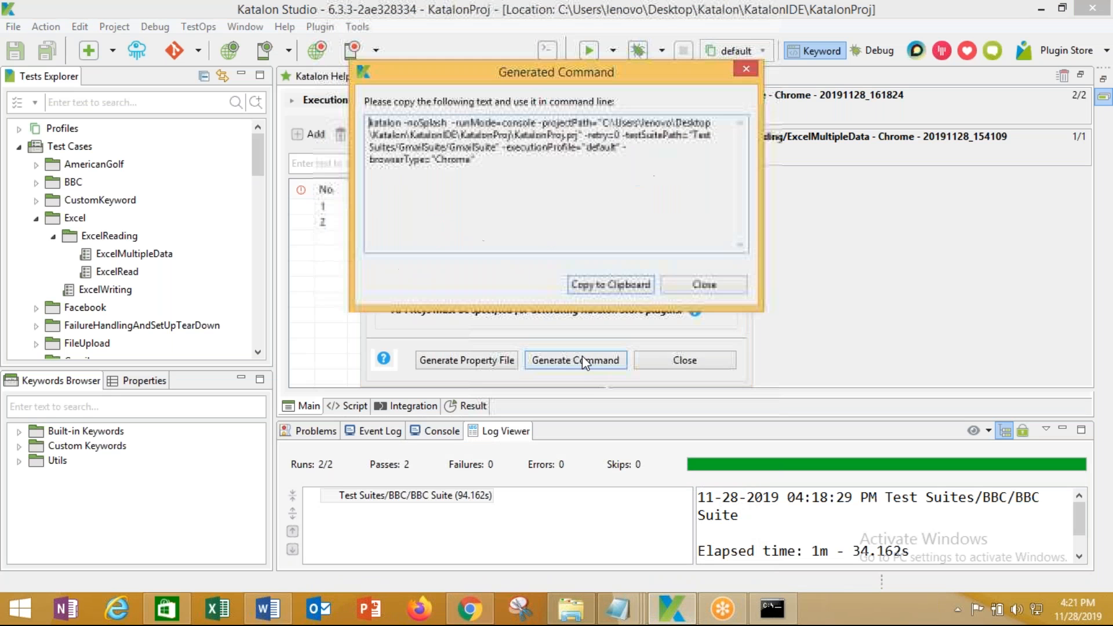
left_click_drag(476, 161, 330, 116)
right_click(421, 138)
left_click(461, 191)
Replace the Command arguments with the generated command minus -runMode=console, and save the job
left_click(475, 614)
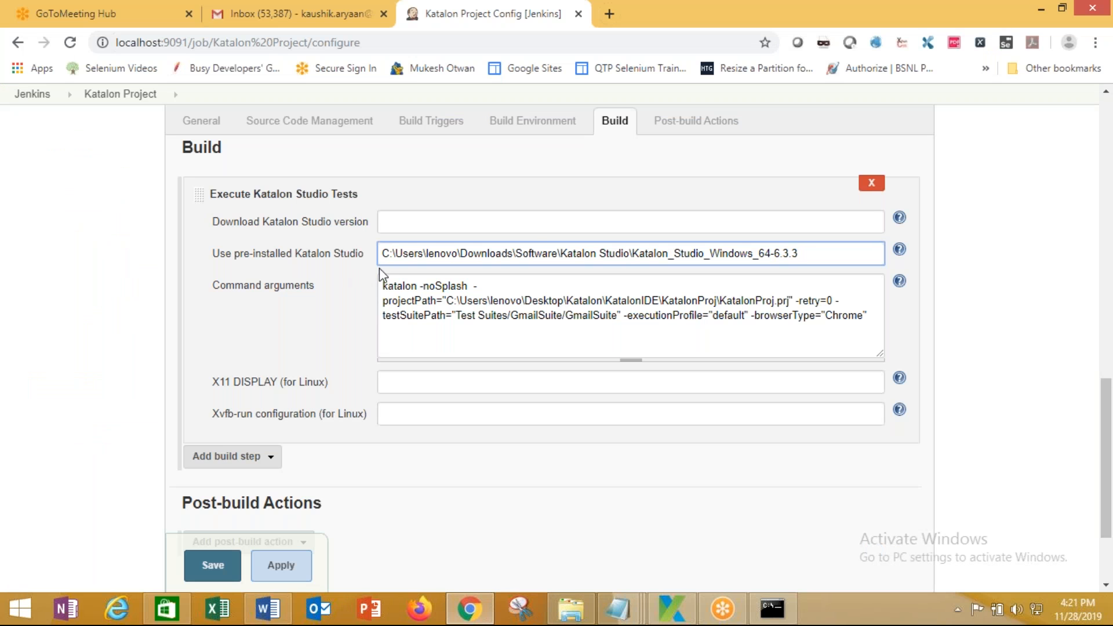
left_click_drag(869, 316, 380, 320)
key("ctrl+a")
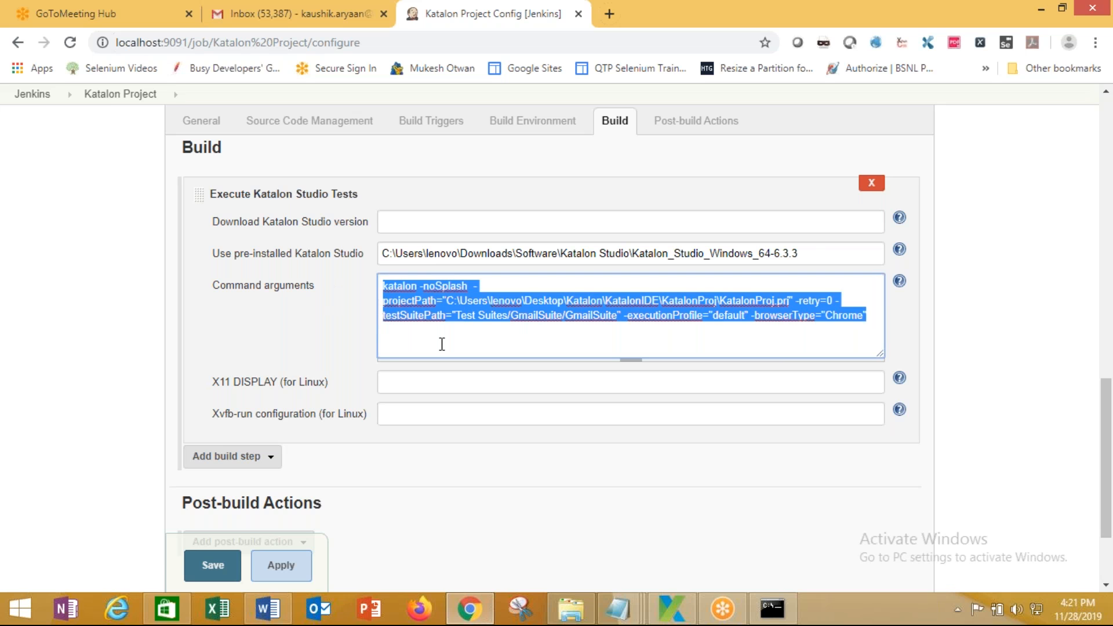
key("ctrl+v")
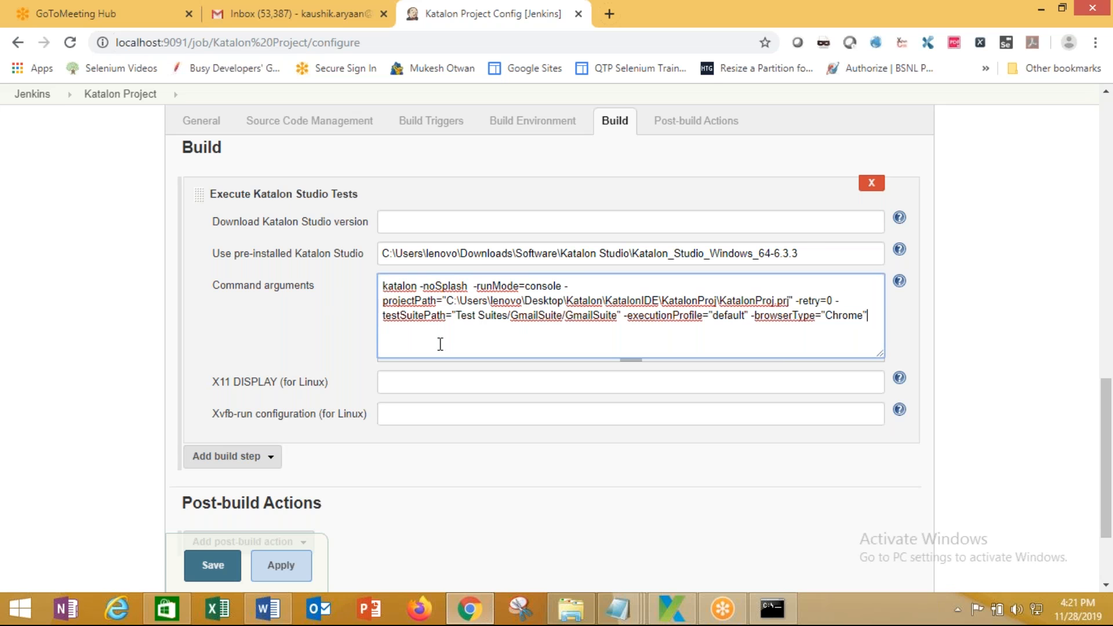
left_click(562, 292)
key("BackSpace")
key("BackSpace")
key("BackSpace")
key("BackSpace")
key("BackSpace")
key("BackSpace")
key("BackSpace")
key("BackSpace")
key("BackSpace")
key("BackSpace")
key("BackSpace")
key("BackSpace")
key("BackSpace")
key("BackSpace")
key("BackSpace")
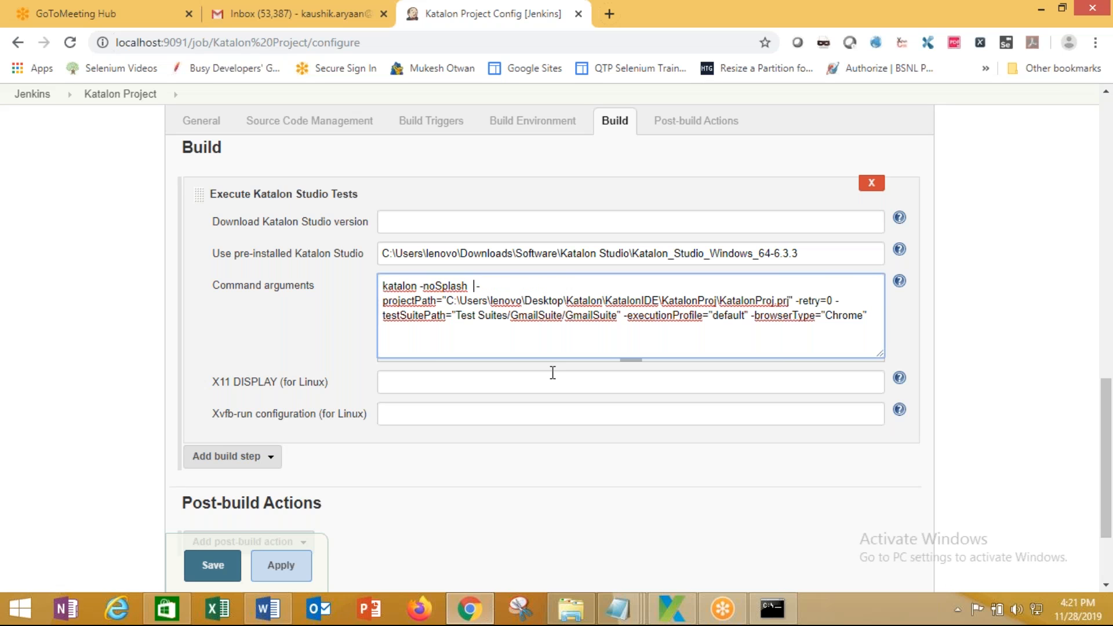
key("BackSpace")
left_click(226, 571)
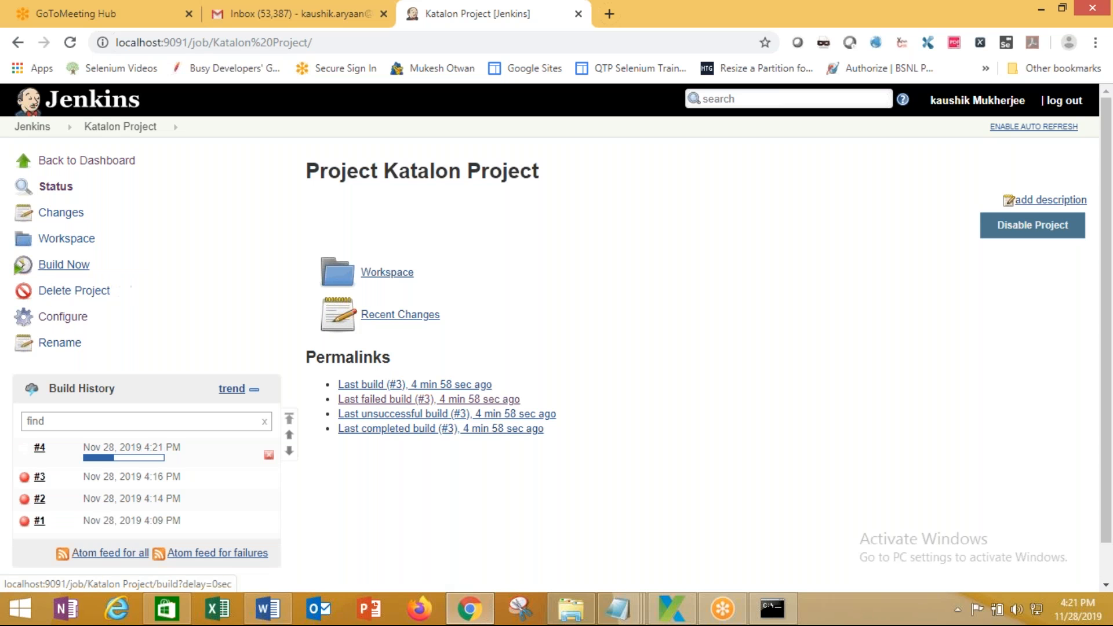
View build #4's console output and bring forward the automated Chrome window running SendMail
left_click(52, 449)
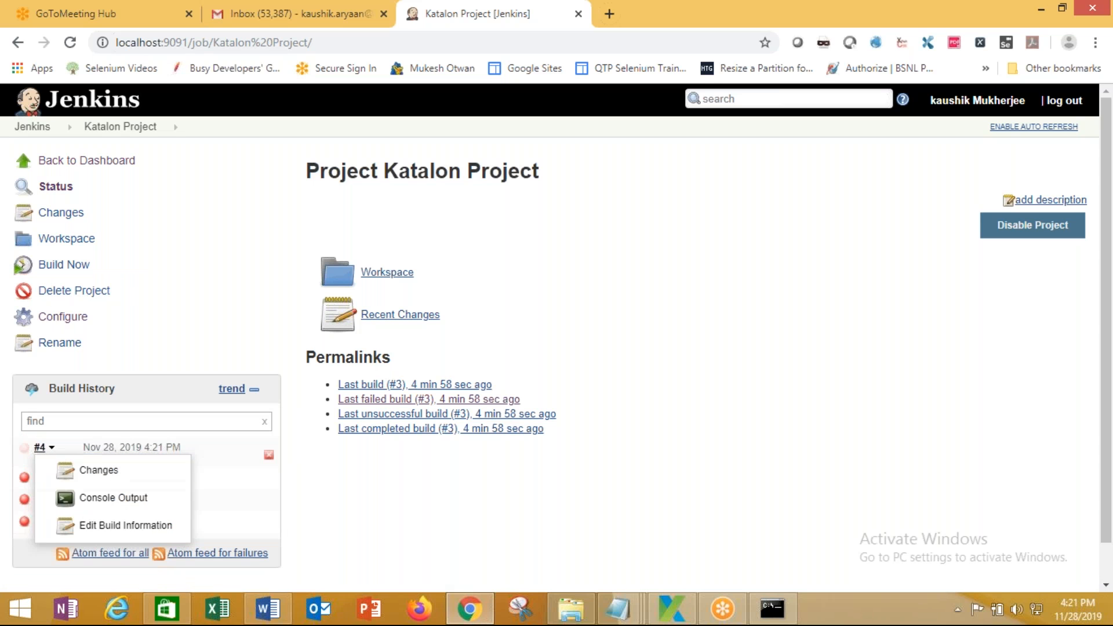
left_click(87, 497)
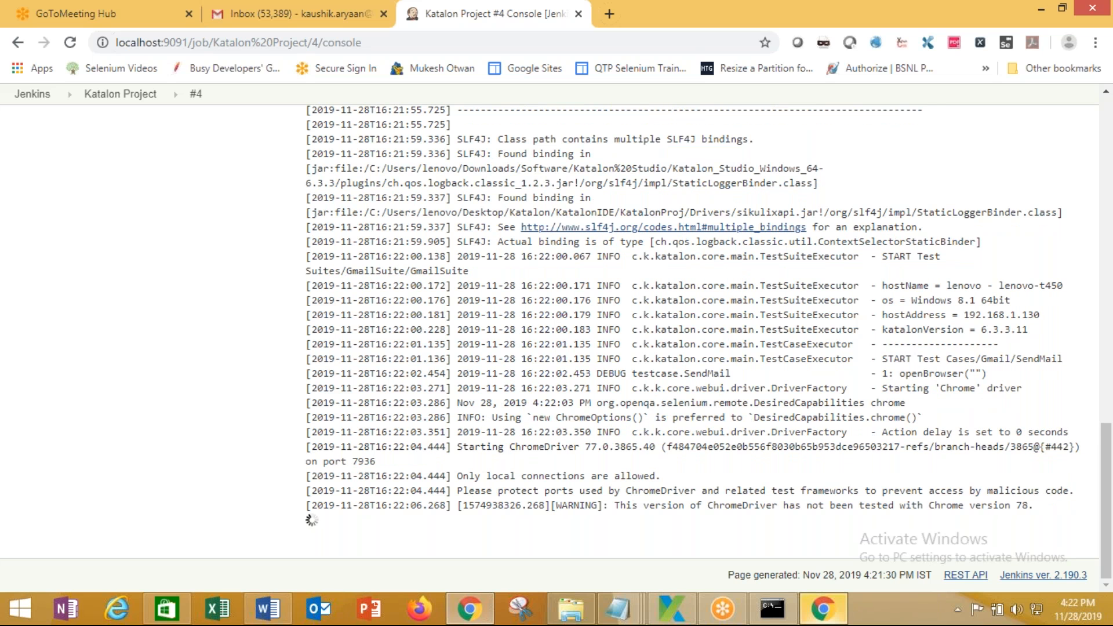
left_click(823, 609)
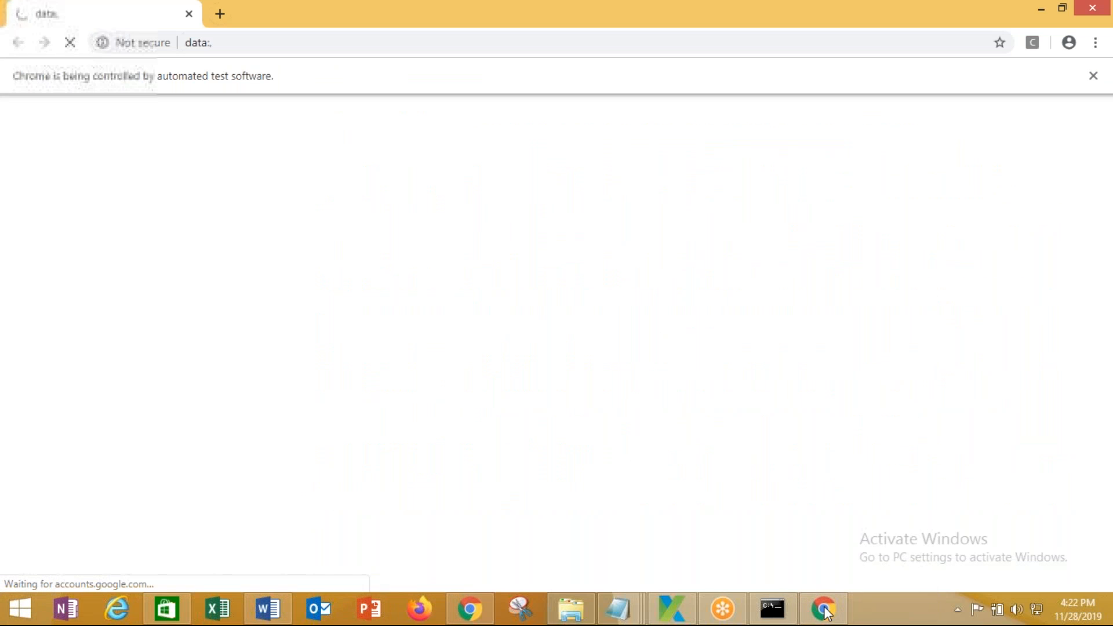
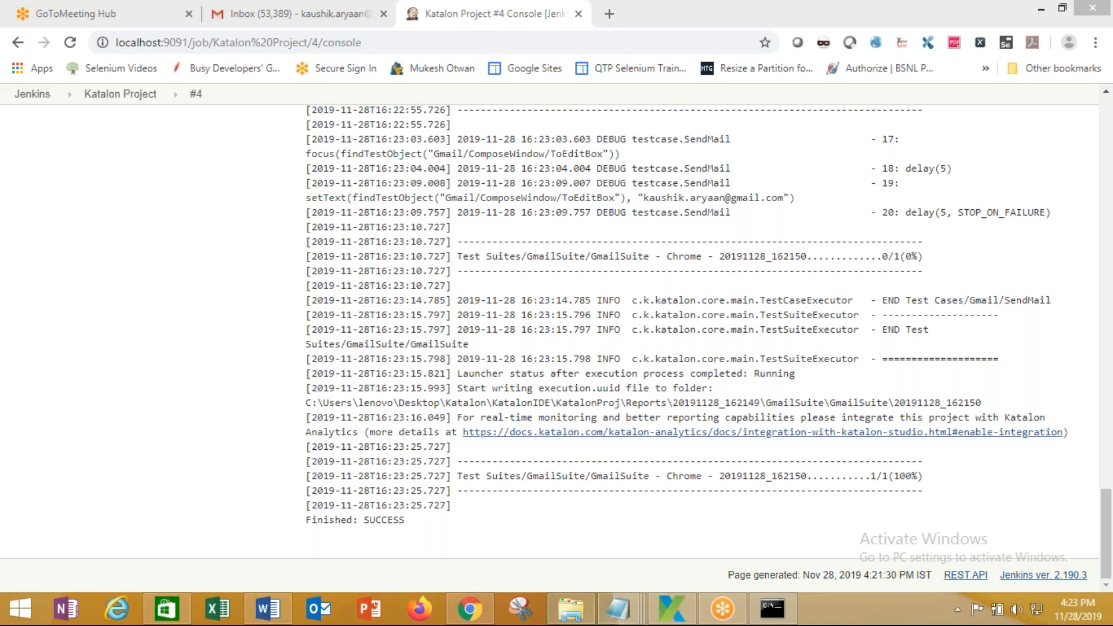
Close both Generate Command dialogs in Katalon Studio
left_click(672, 609)
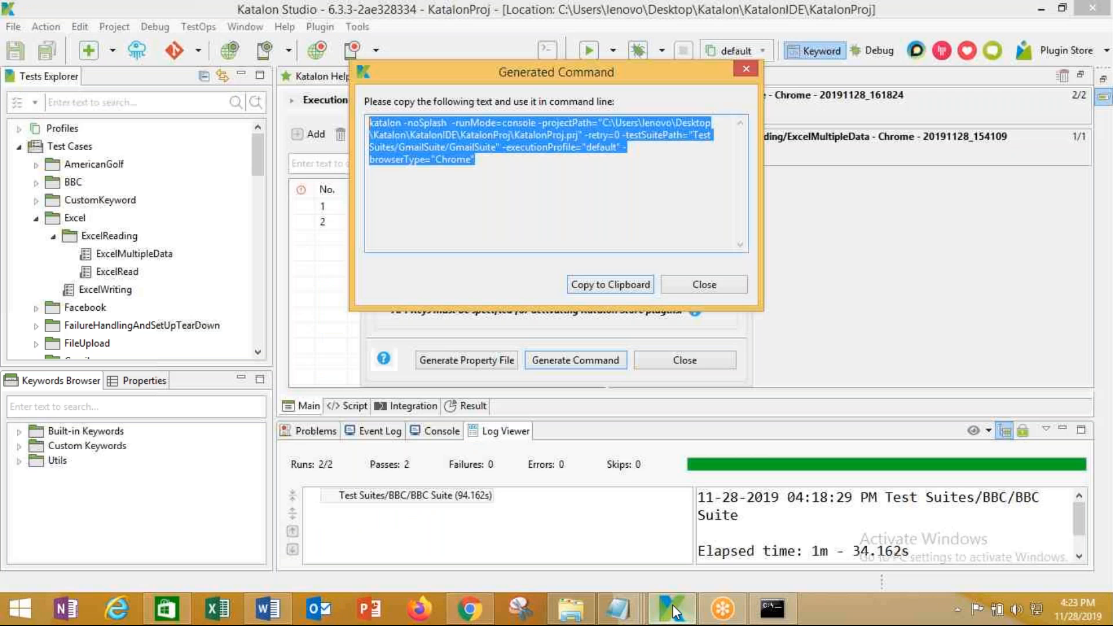
left_click(705, 284)
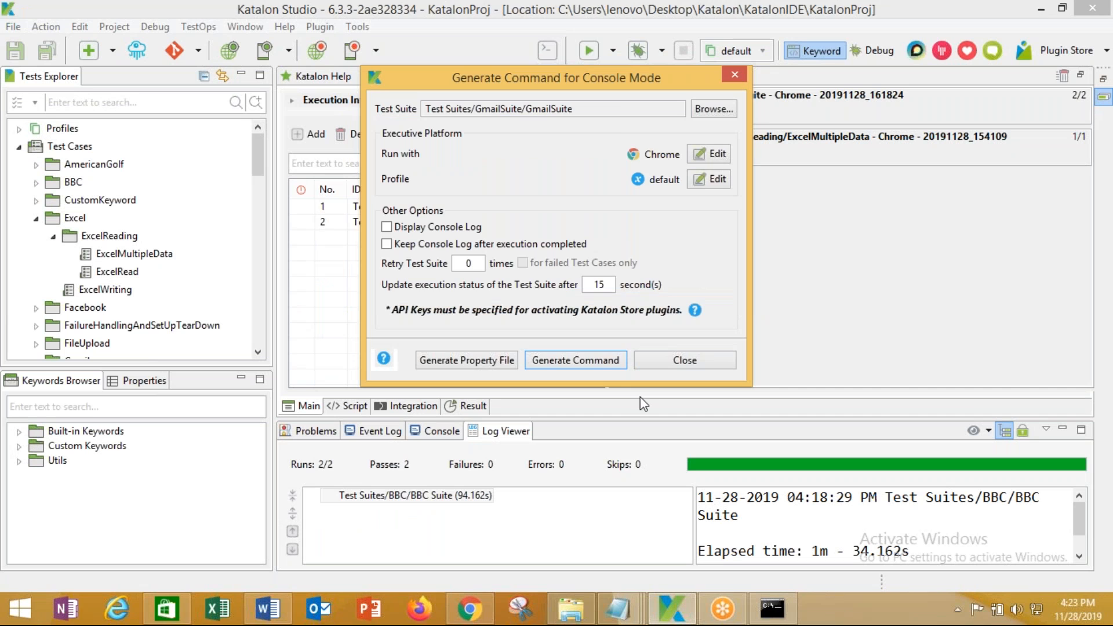
left_click(685, 360)
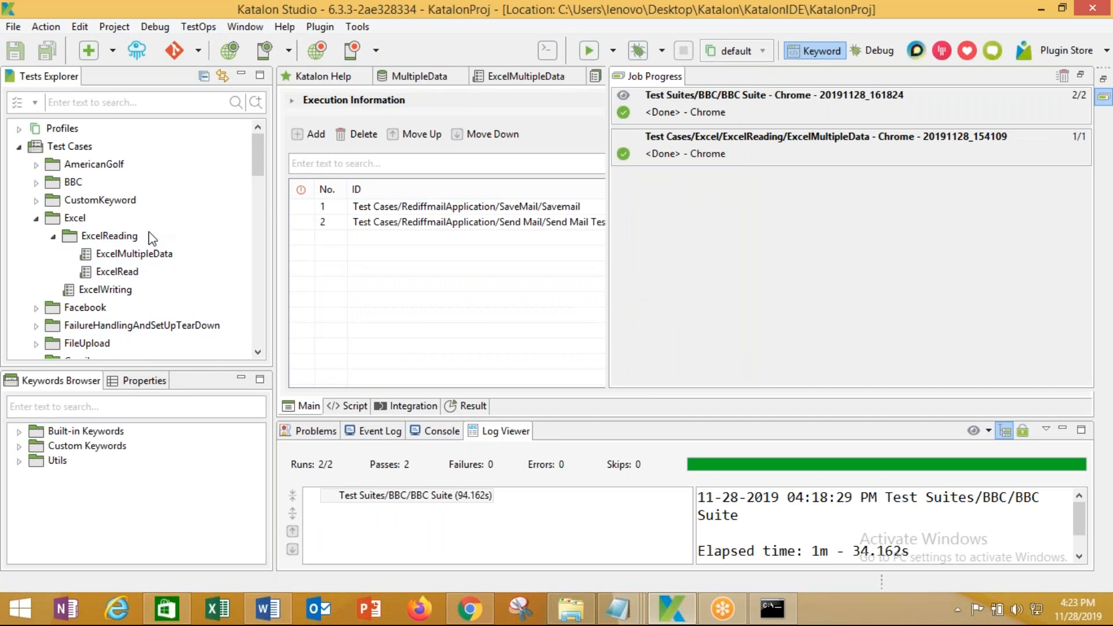
Open the GmailSuite test suite, which holds Test Cases/Gmail/SendMail
left_click_drag(257, 171, 258, 315)
left_click(115, 290)
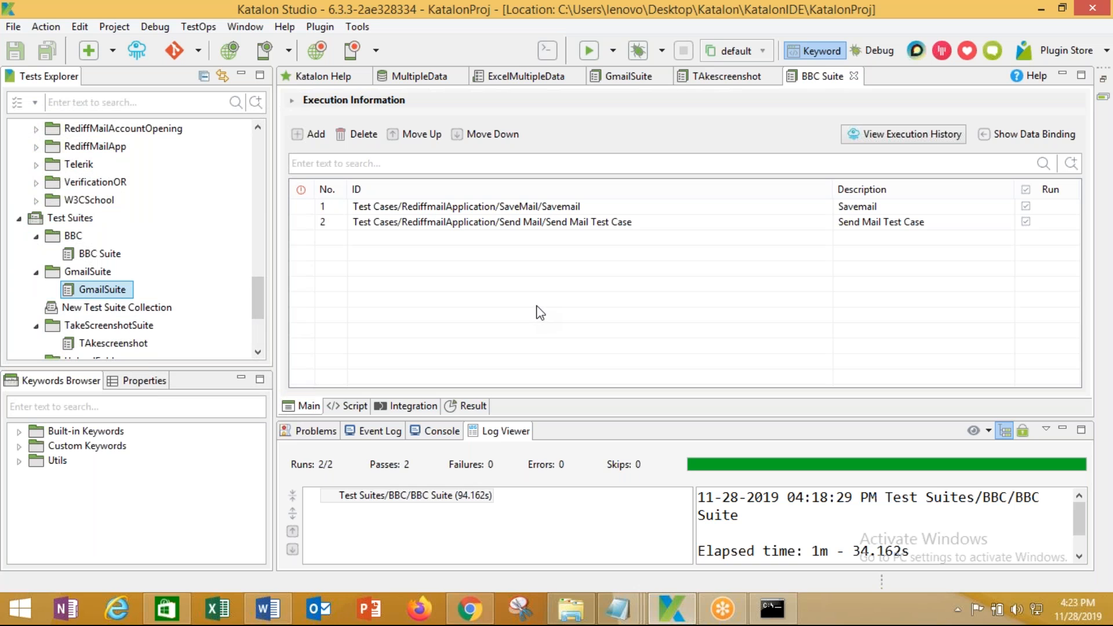
double_click(105, 291)
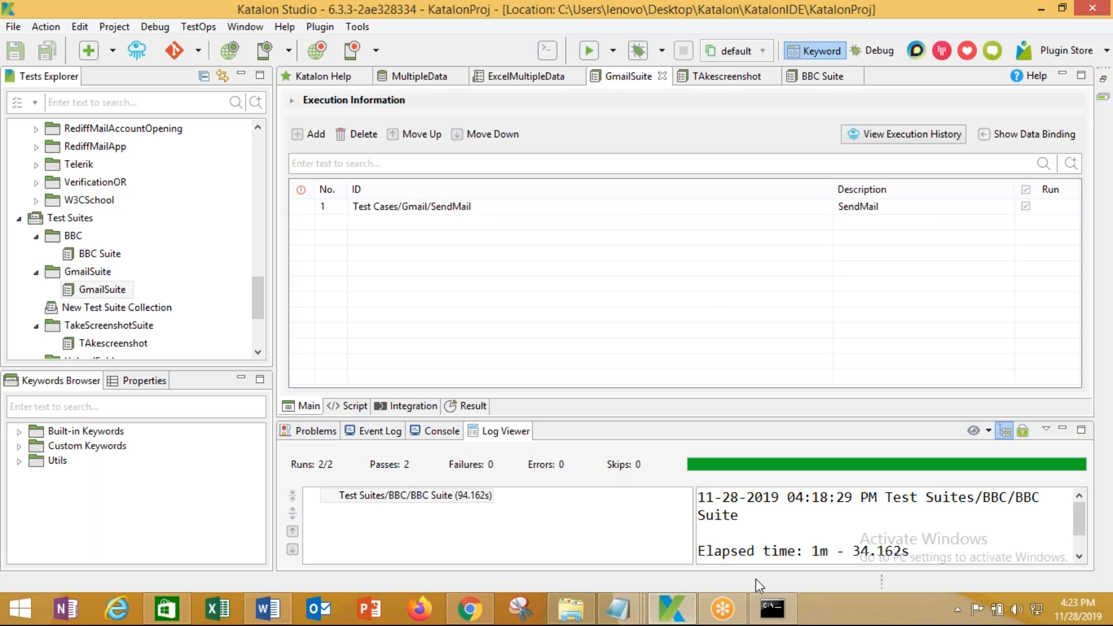
Scroll to the top of build #4's console output and go back to the Katalon Project page
left_click(657, 615)
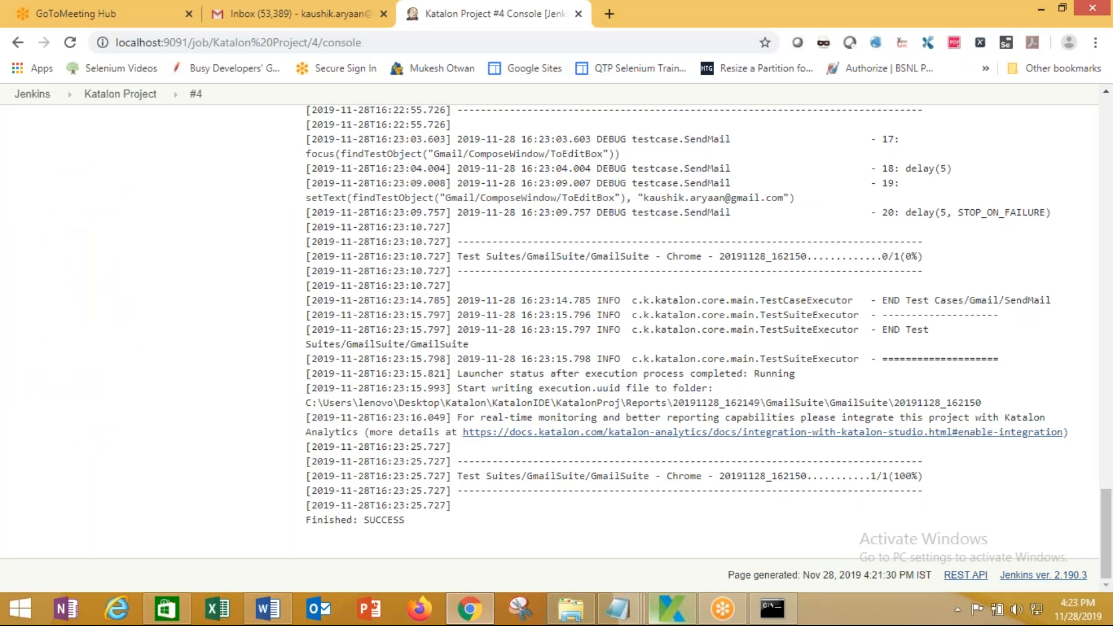
scroll(446, 521, "up", 20)
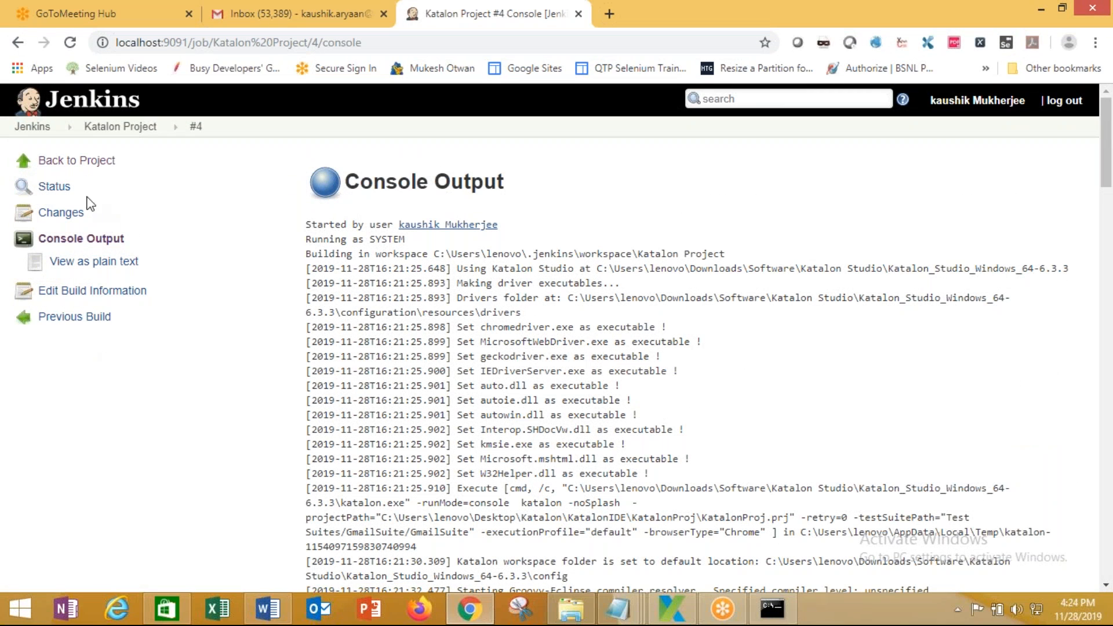
left_click(81, 162)
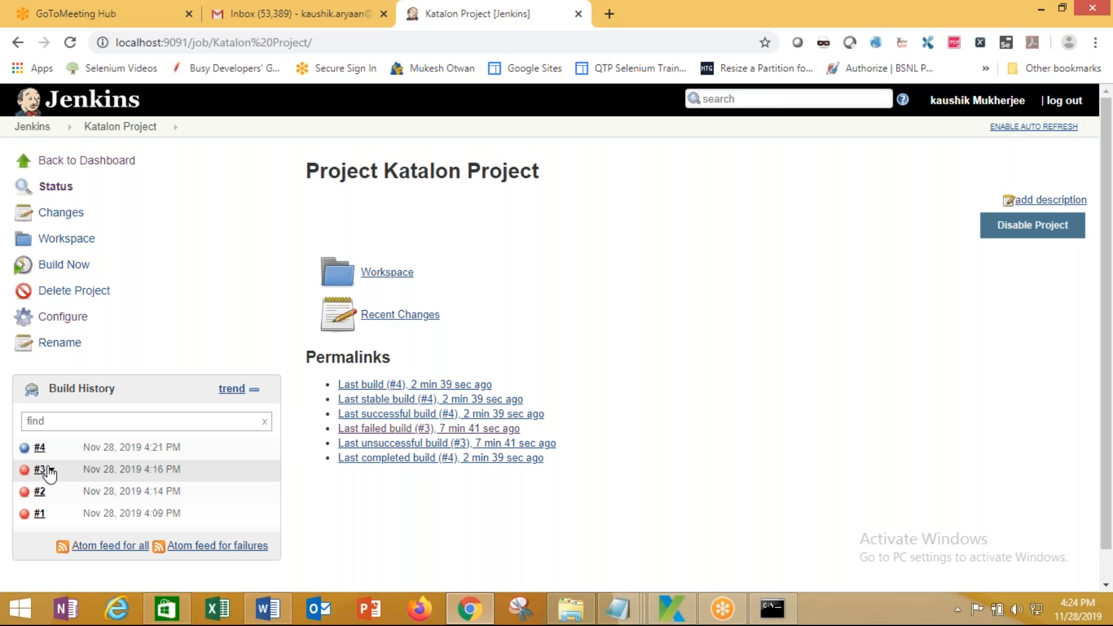
left_click(51, 449)
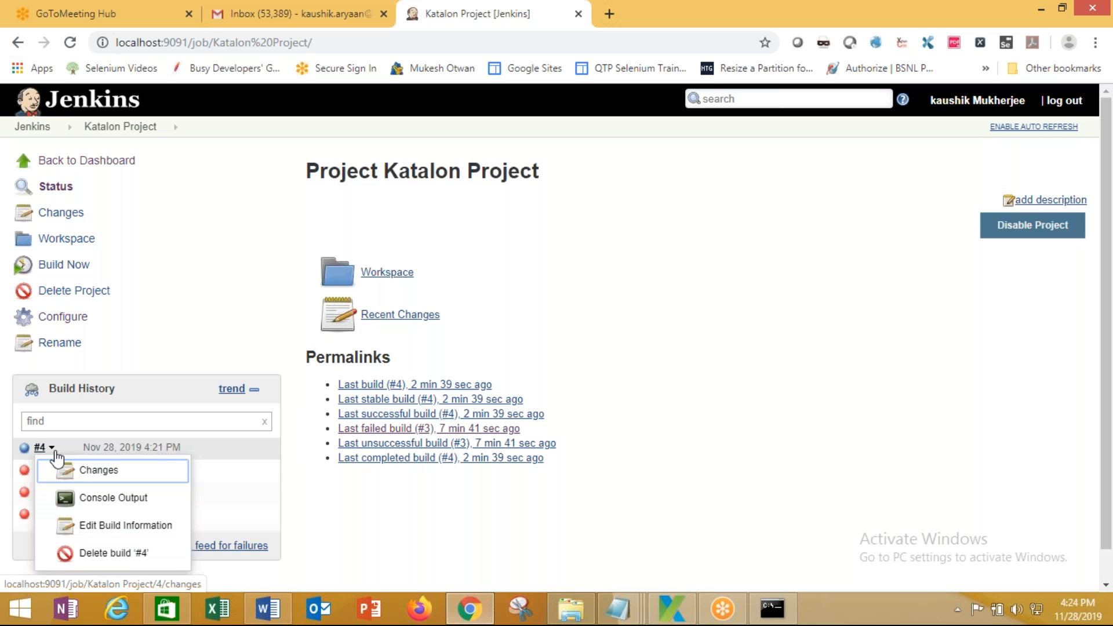
left_click(113, 498)
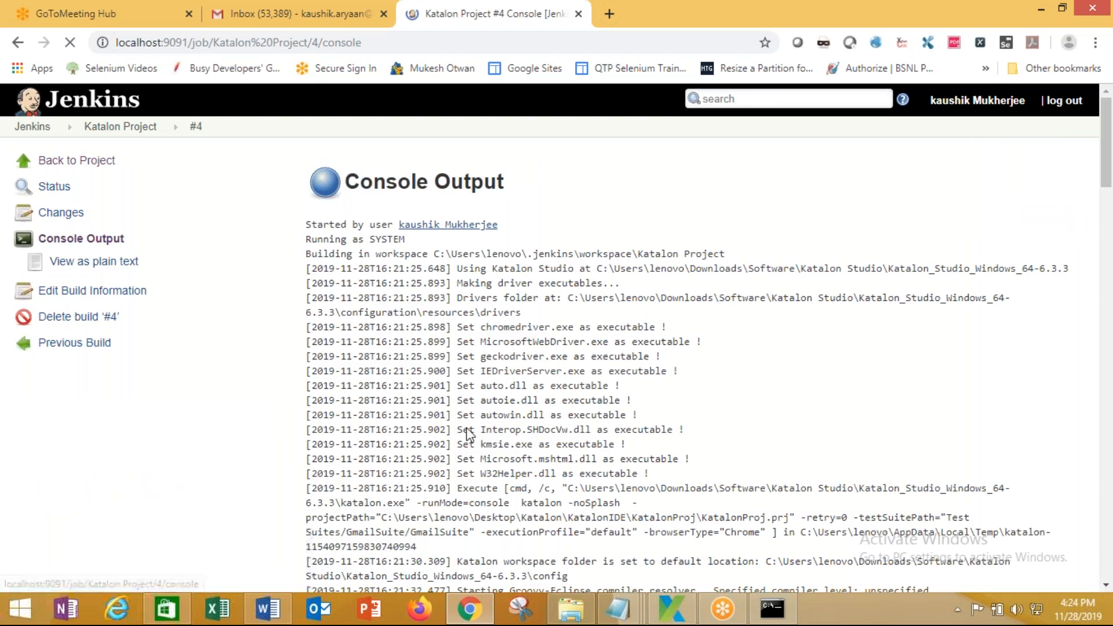
scroll(459, 450, "down", 20)
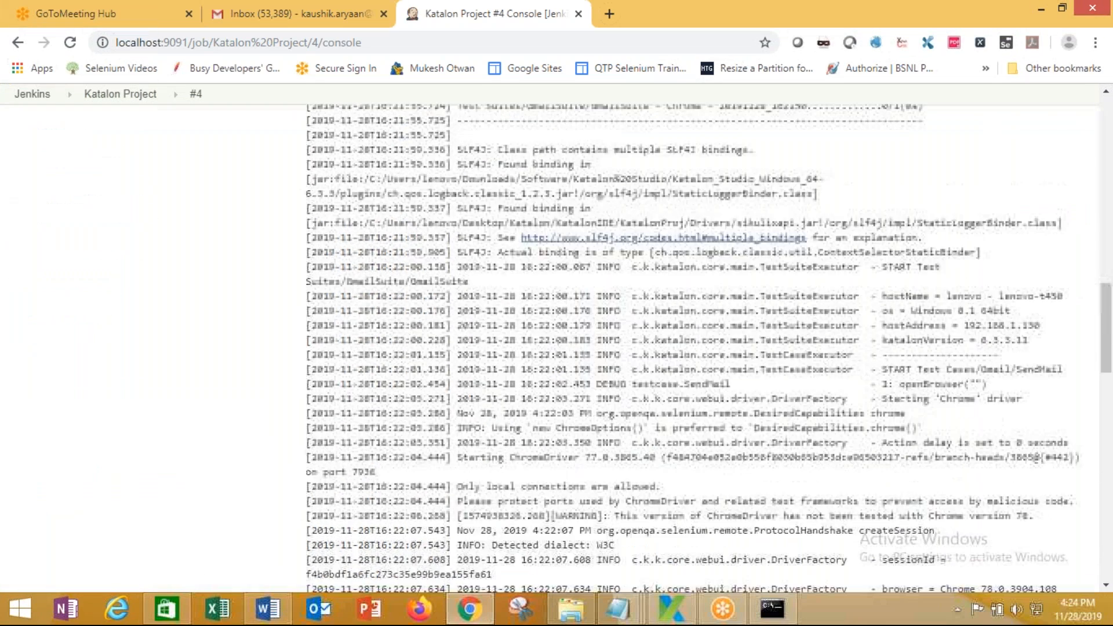
scroll(457, 470, "down", 1)
scroll(458, 470, "up", 2)
scroll(457, 470, "down", 2)
scroll(377, 490, "up", 15)
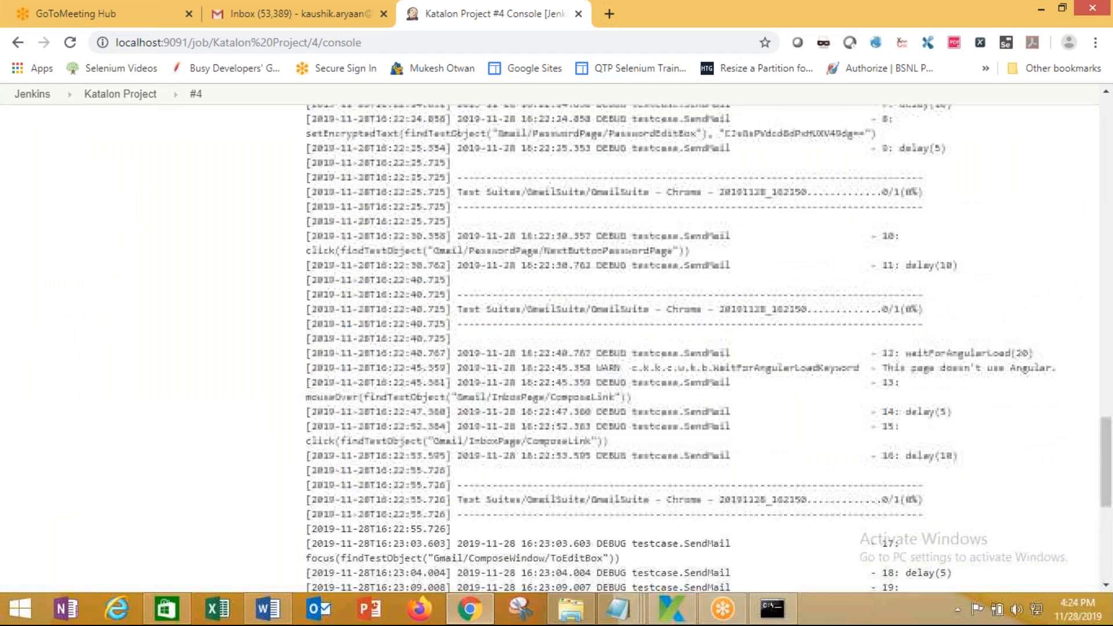
scroll(378, 490, "up", 10)
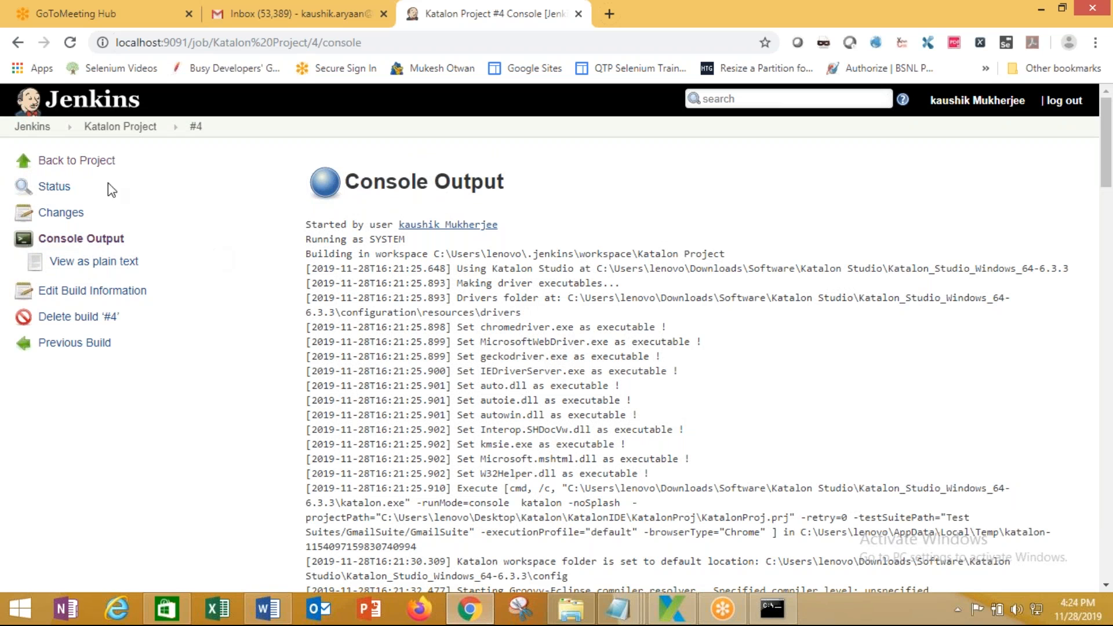
left_click(118, 262)
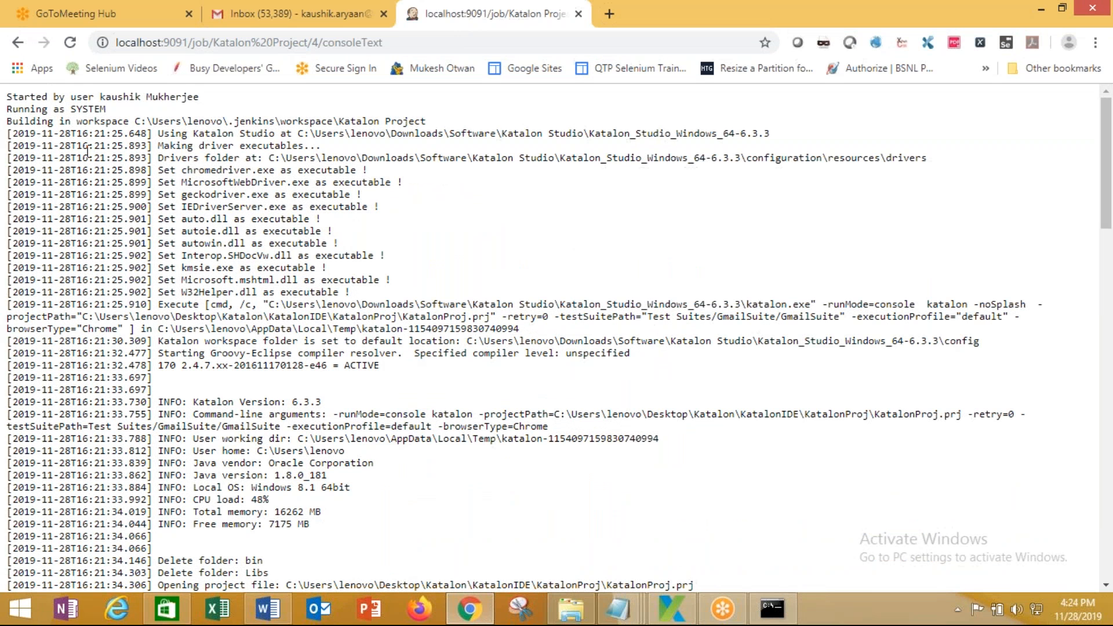
left_click(18, 43)
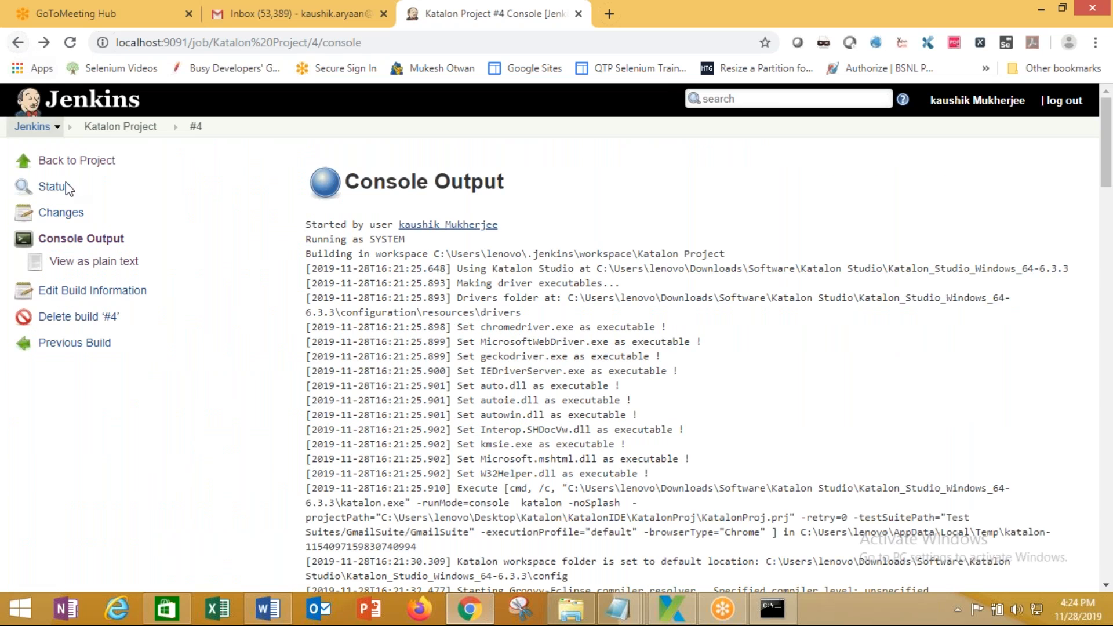
left_click(98, 161)
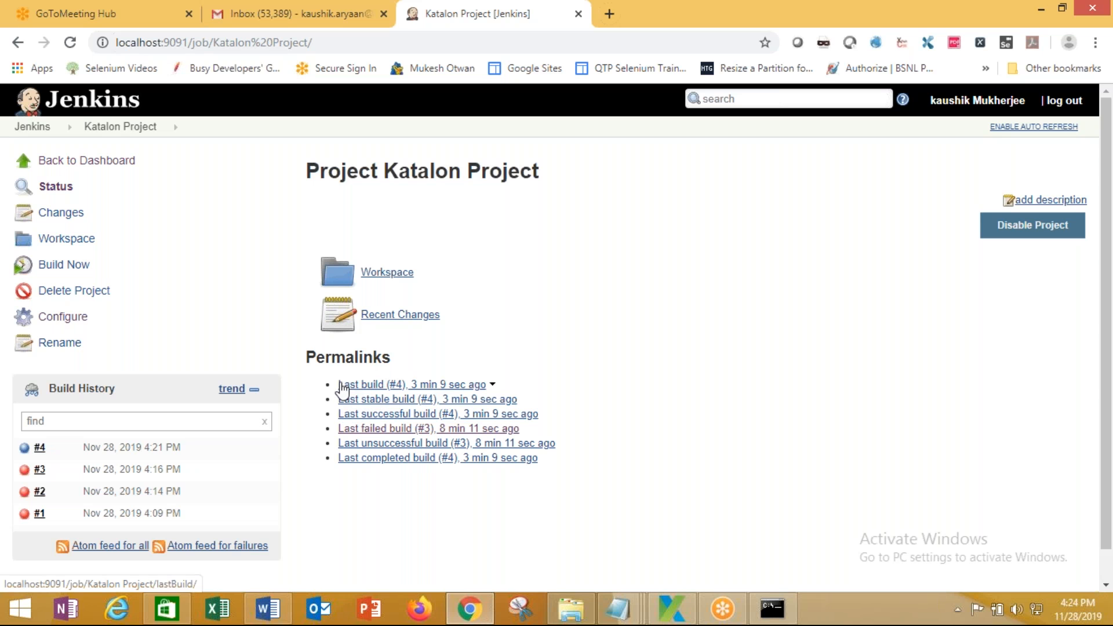
Highlight each permalink line in turn: last build, stable, successful, failed, unsuccessful and completed
left_click_drag(336, 385, 464, 385)
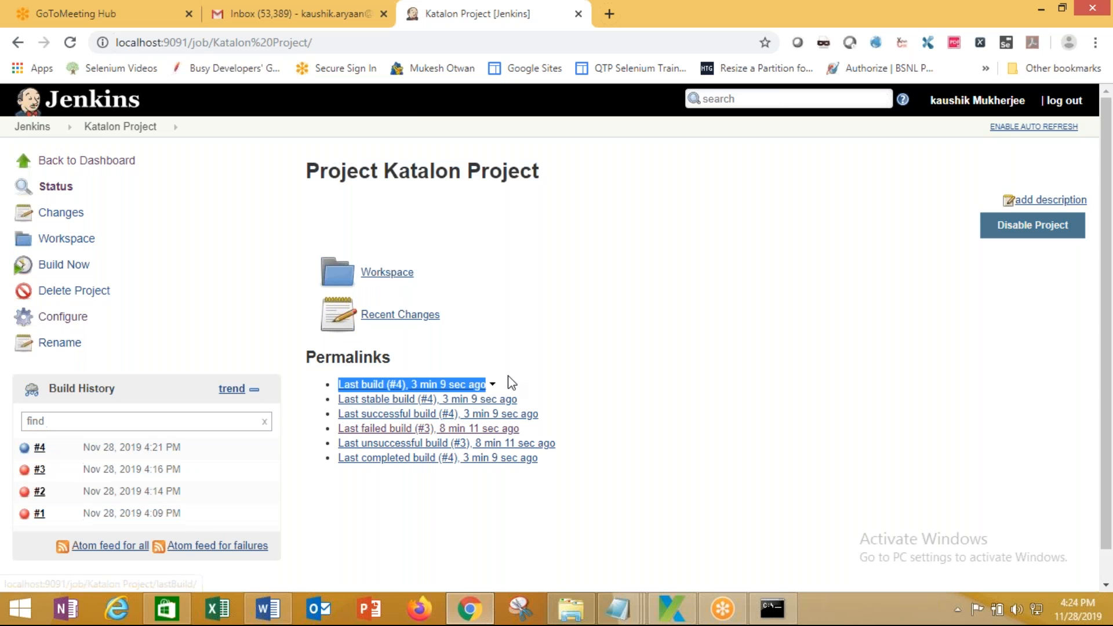
left_click_drag(308, 400, 518, 399)
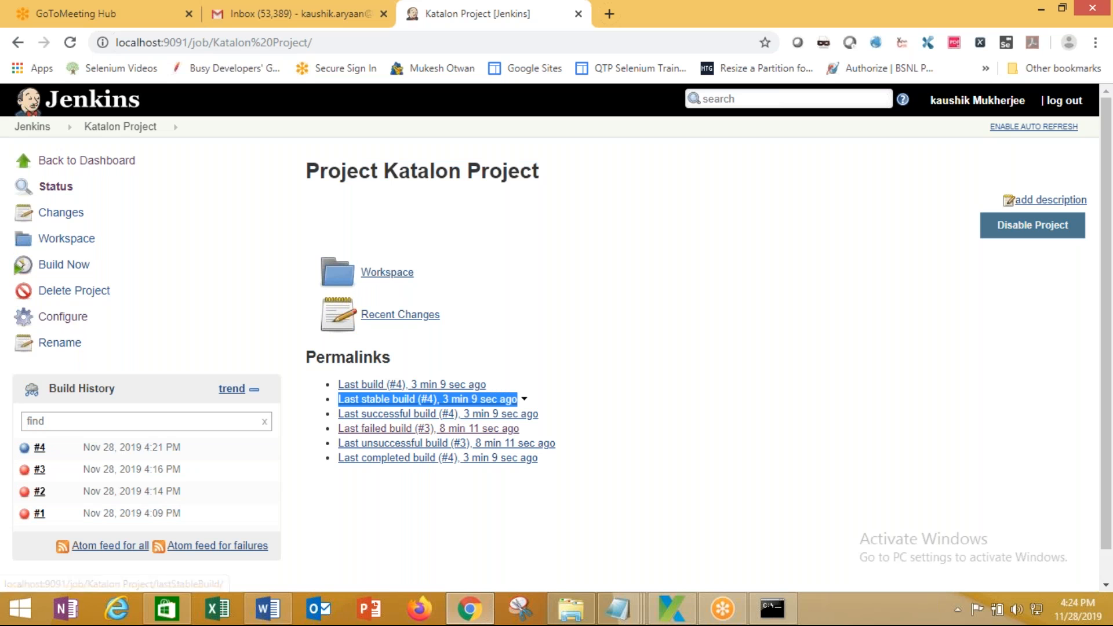
left_click_drag(325, 415, 539, 413)
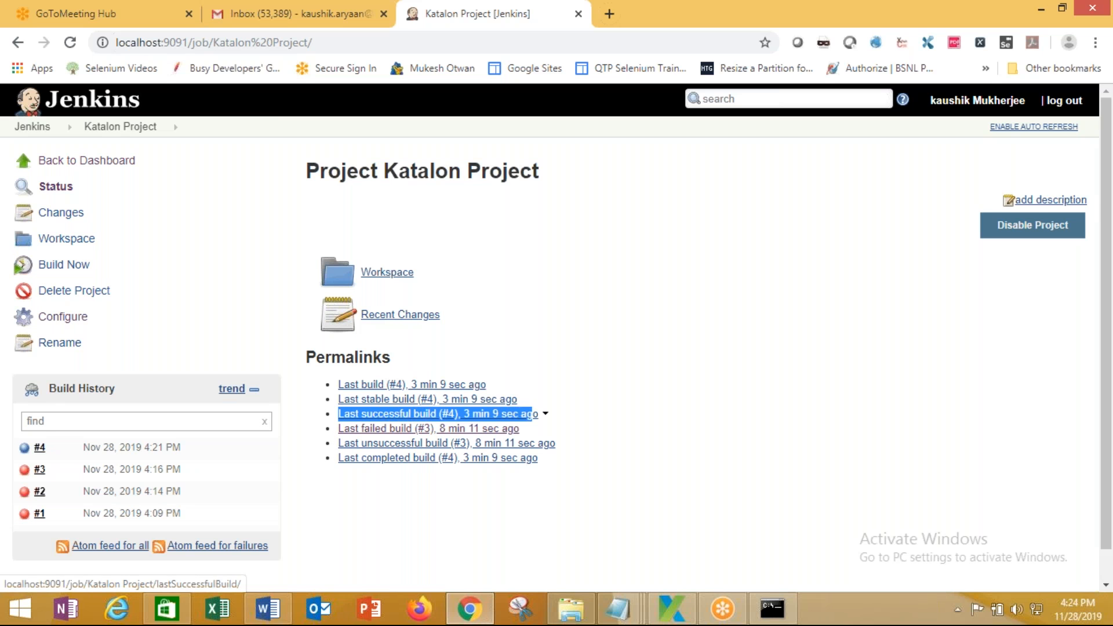
left_click_drag(329, 429, 521, 429)
left_click_drag(326, 448, 584, 440)
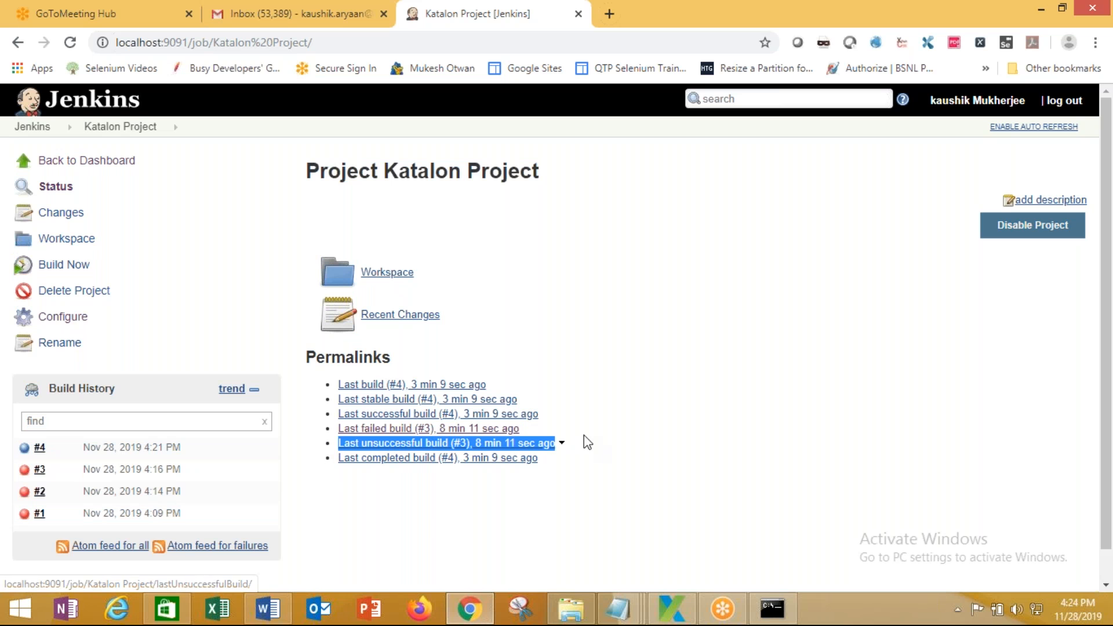
left_click_drag(328, 459, 542, 454)
left_click(576, 456)
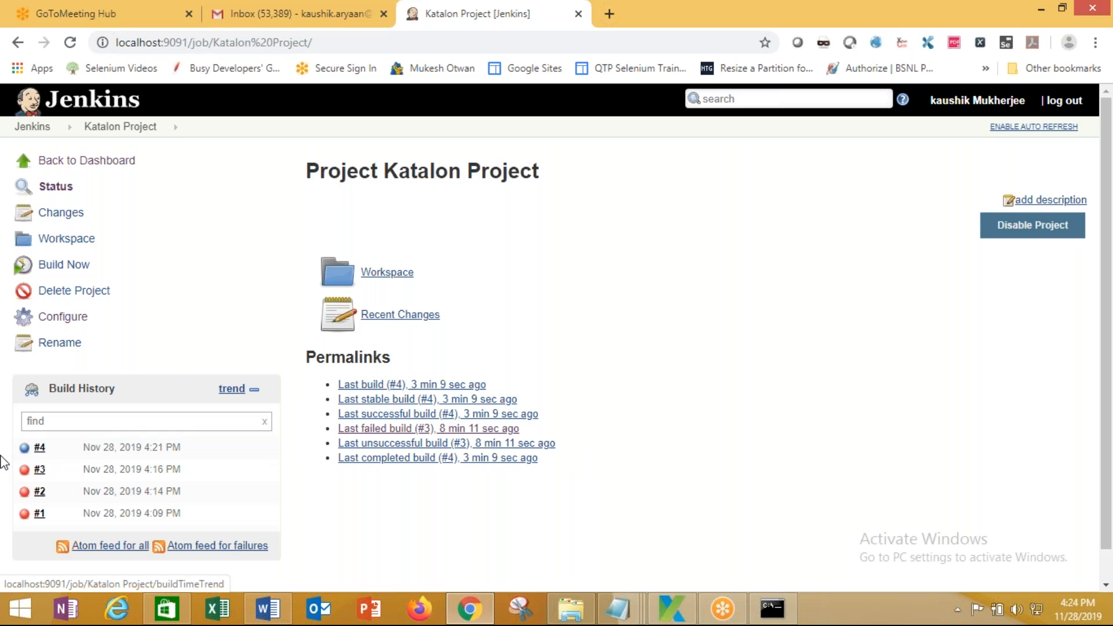
View the changes recorded for build #4, then return to the Katalon Project page
left_click(51, 450)
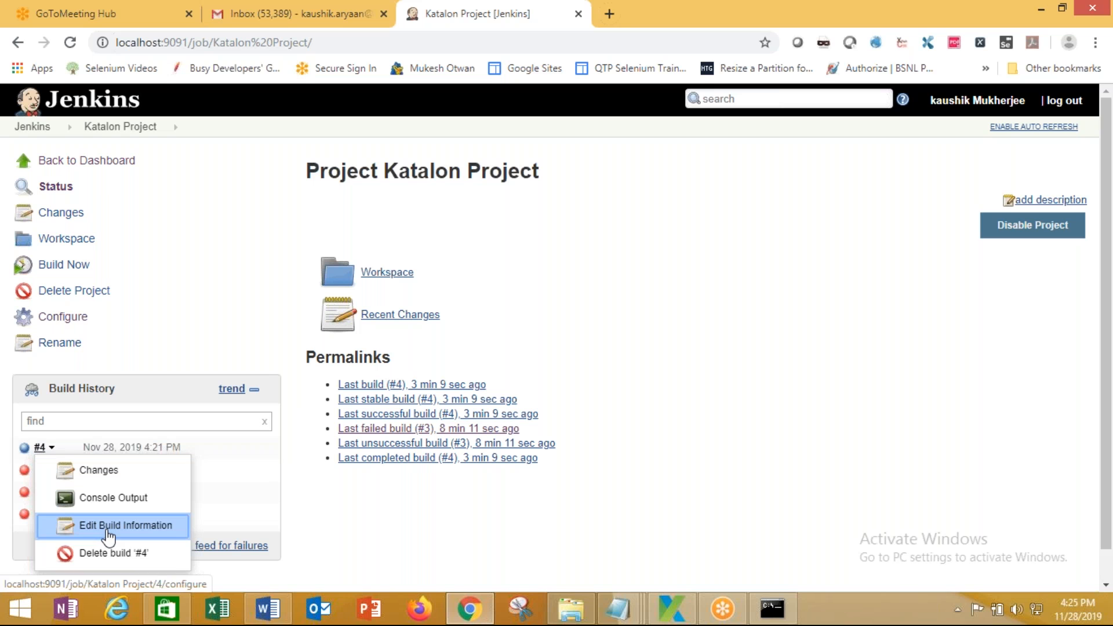
left_click(105, 474)
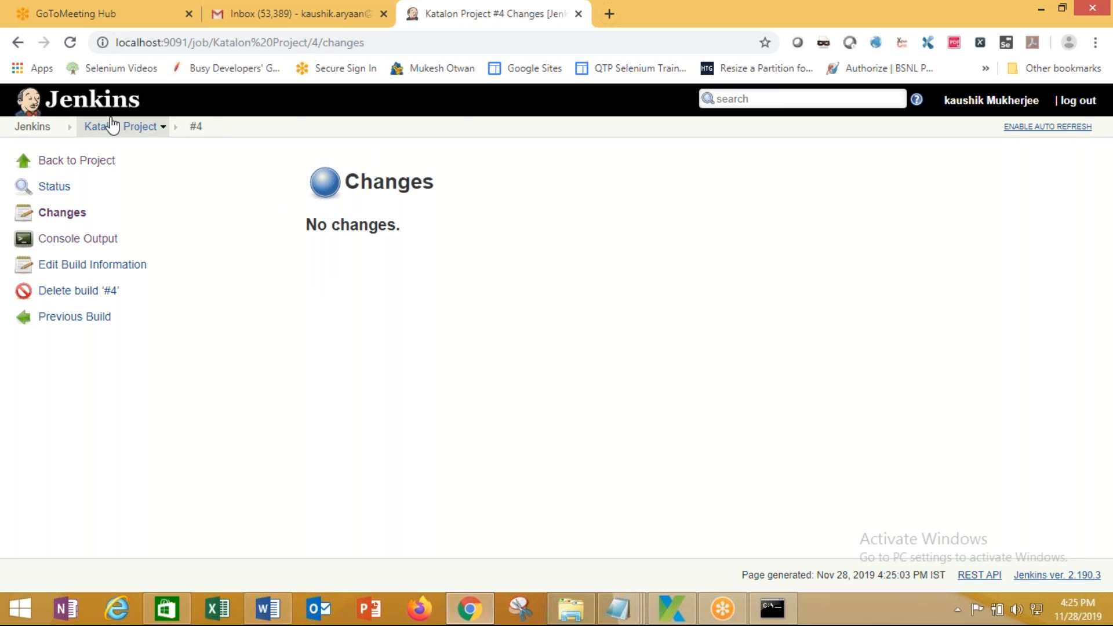
left_click(75, 161)
Open the Build Time Trend page for Katalon Project
right_click(47, 439)
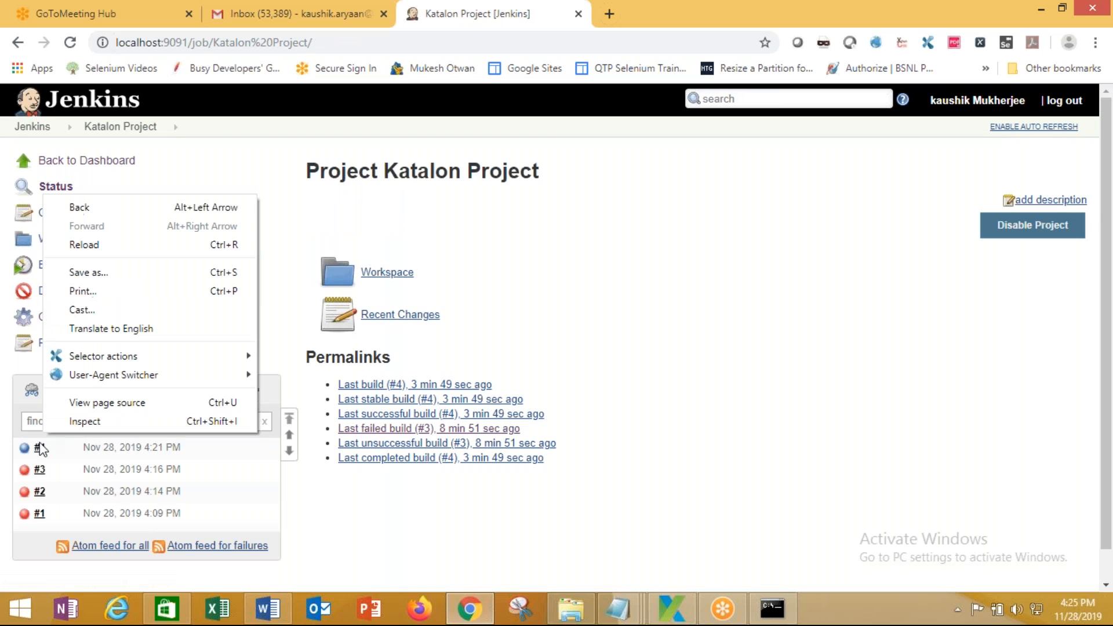
left_click(55, 450)
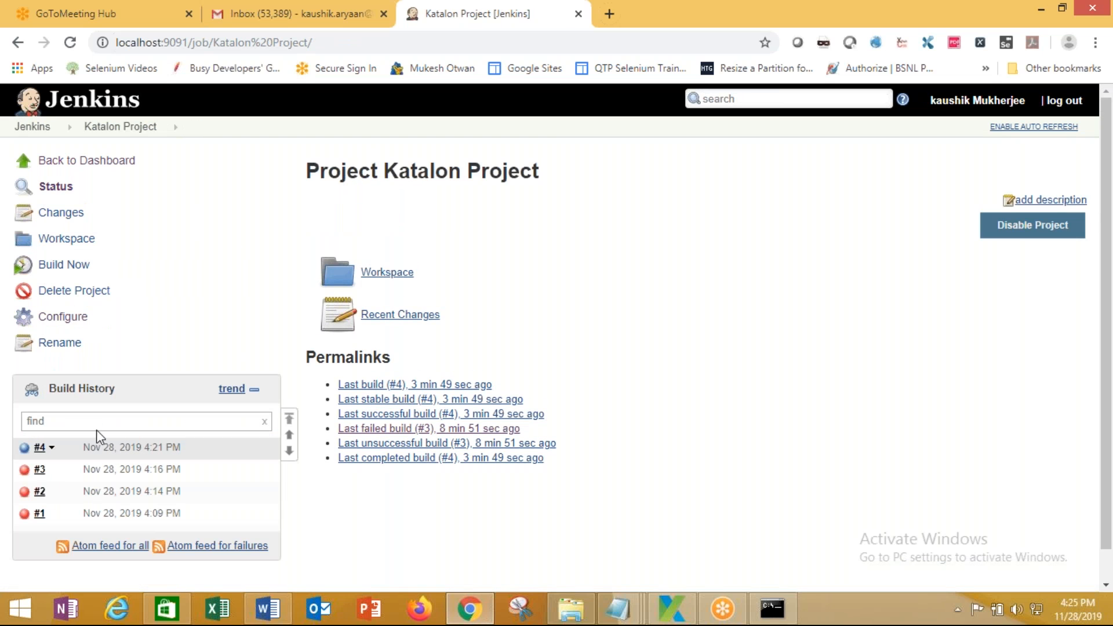
left_click(231, 389)
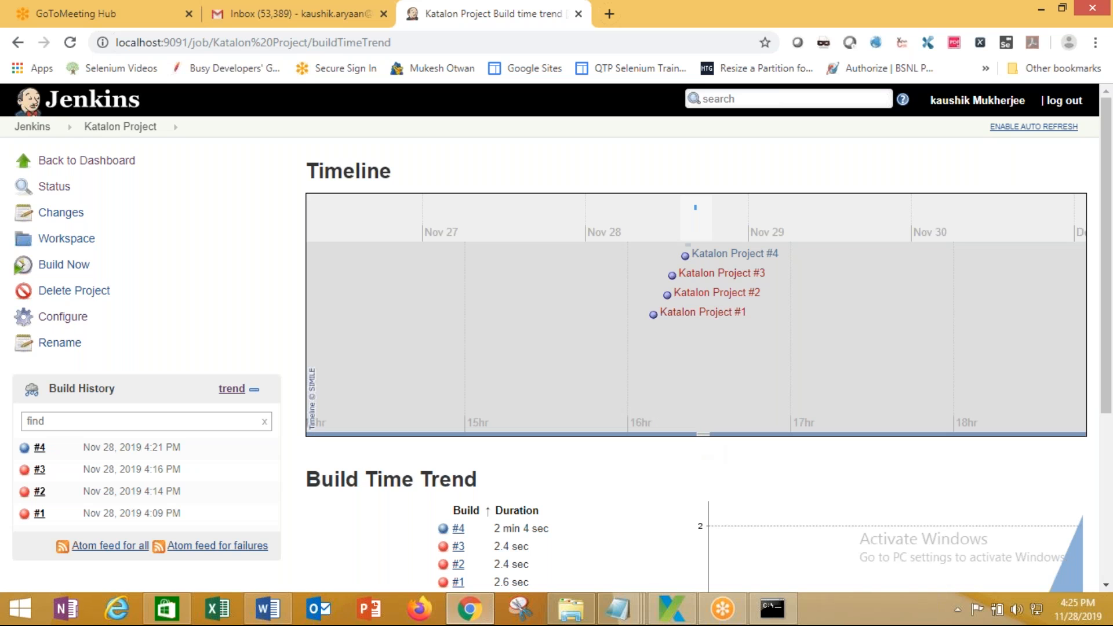
Make the timeline taller and view the start and end times of builds #4 to #1
left_click_drag(703, 434, 723, 577)
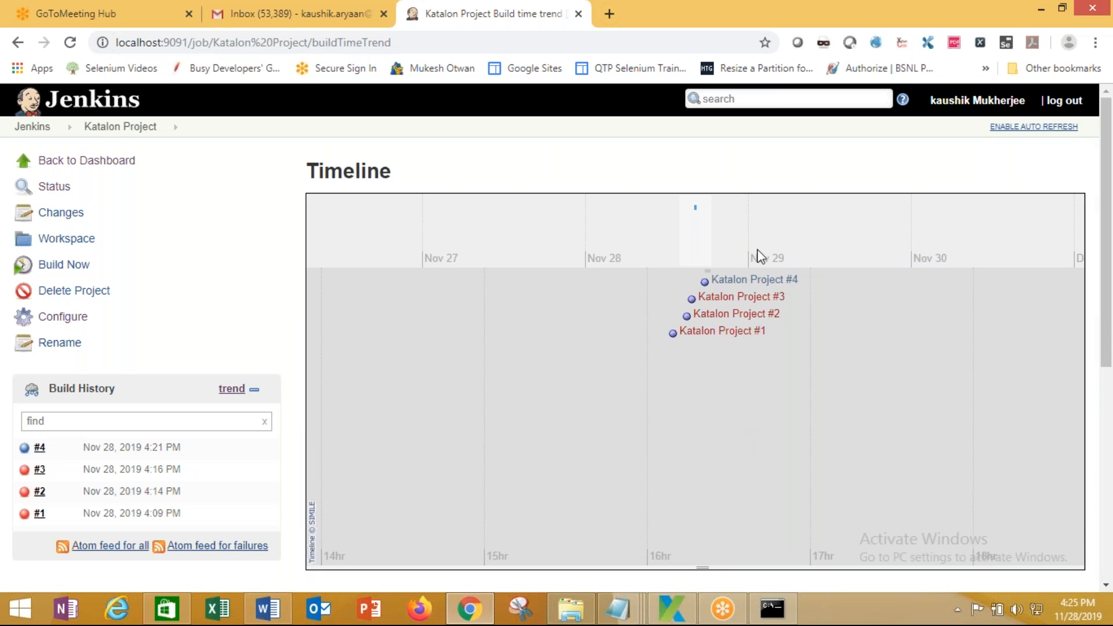
left_click(720, 285)
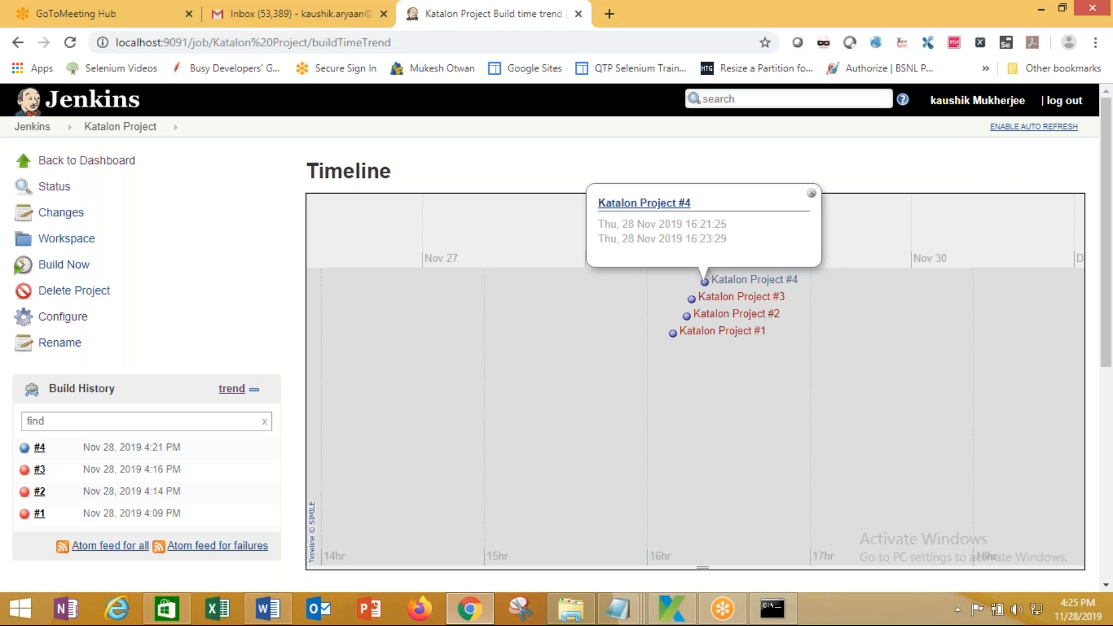
left_click(725, 293)
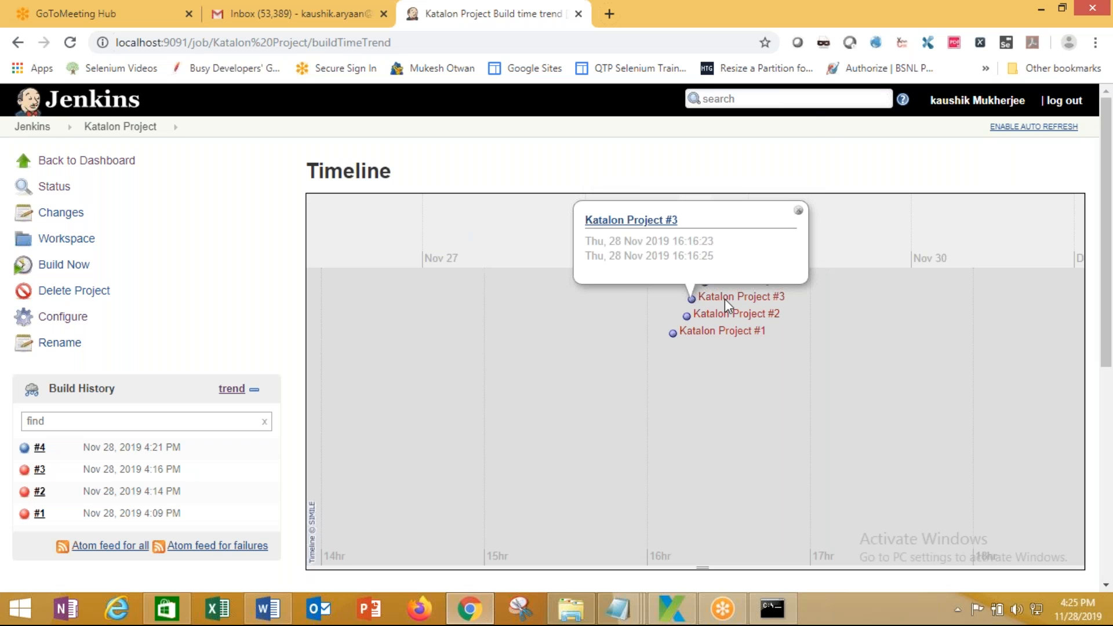
left_click(722, 319)
left_click(722, 334)
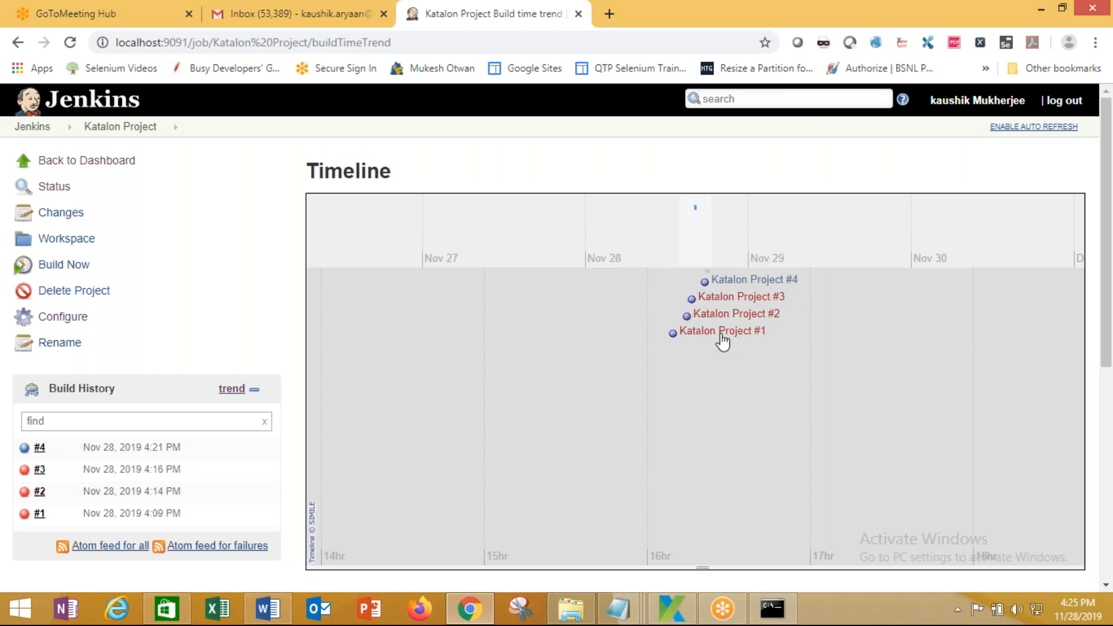
Select the build durations in the table: #4 at 2 min 4 sec, #1–#3 at 2.4–2.6 sec
scroll(761, 406, "down", 2)
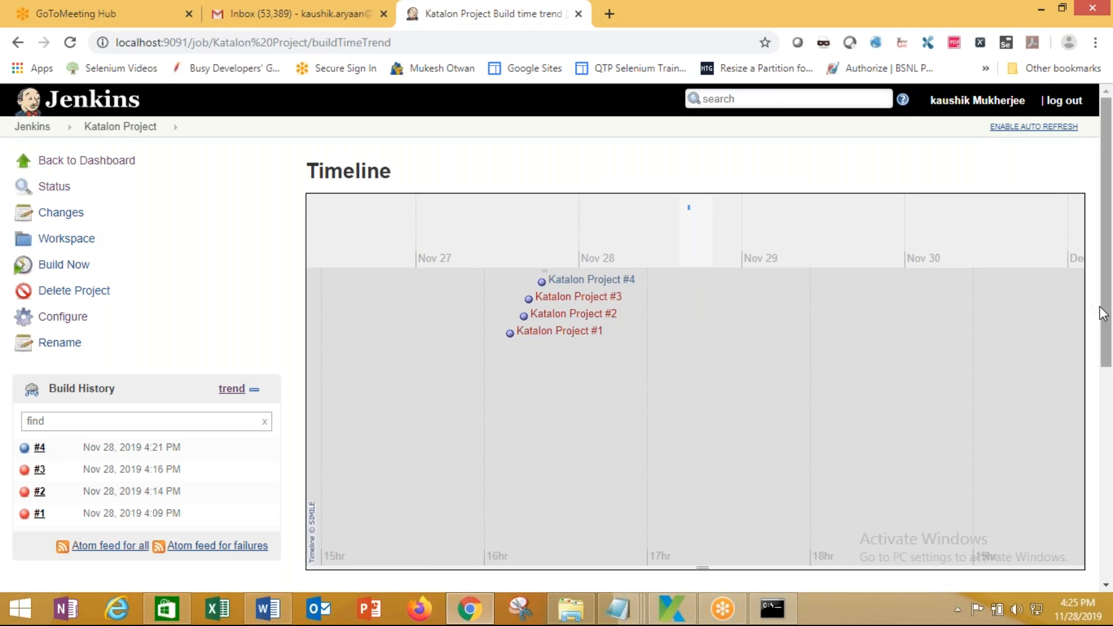
scroll(1107, 319, "down", 5)
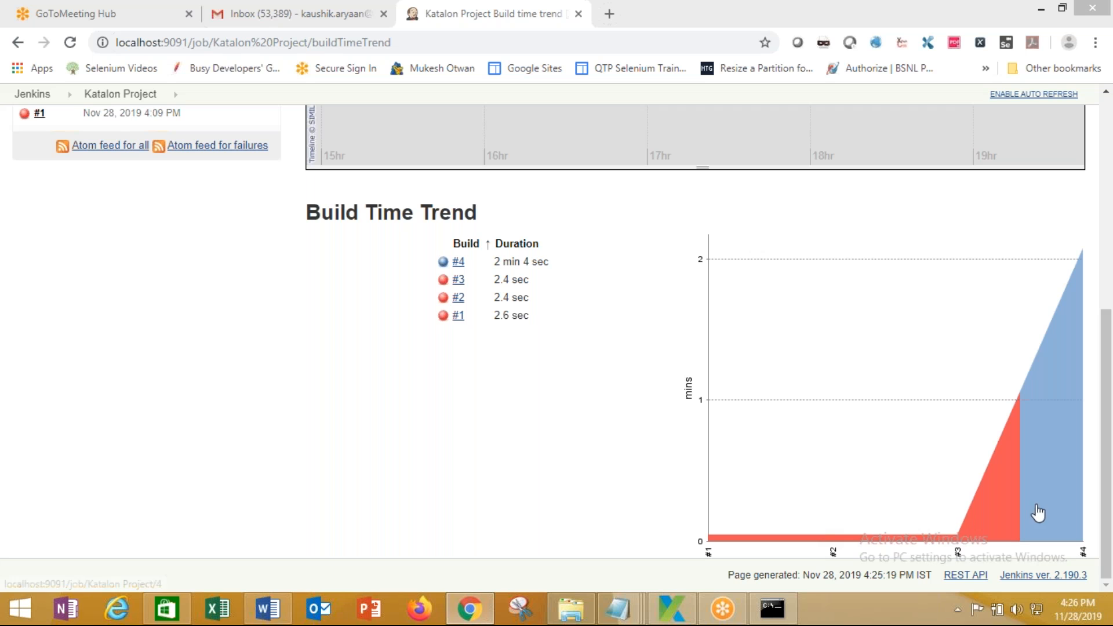
left_click(1102, 530)
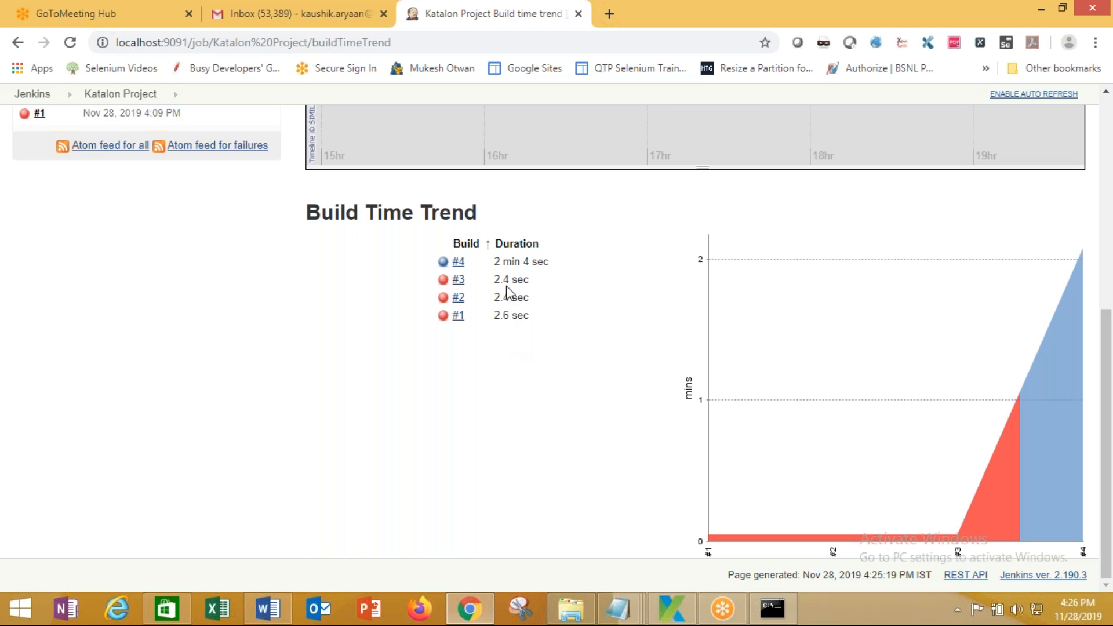
left_click_drag(495, 259, 554, 270)
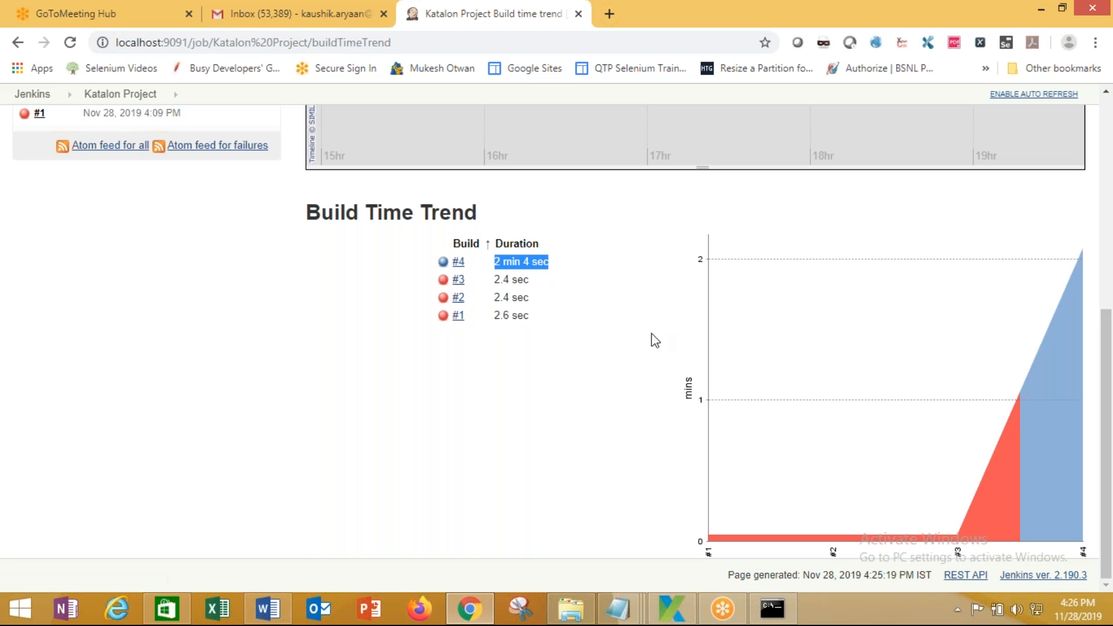
scroll(431, 471, "up", 5)
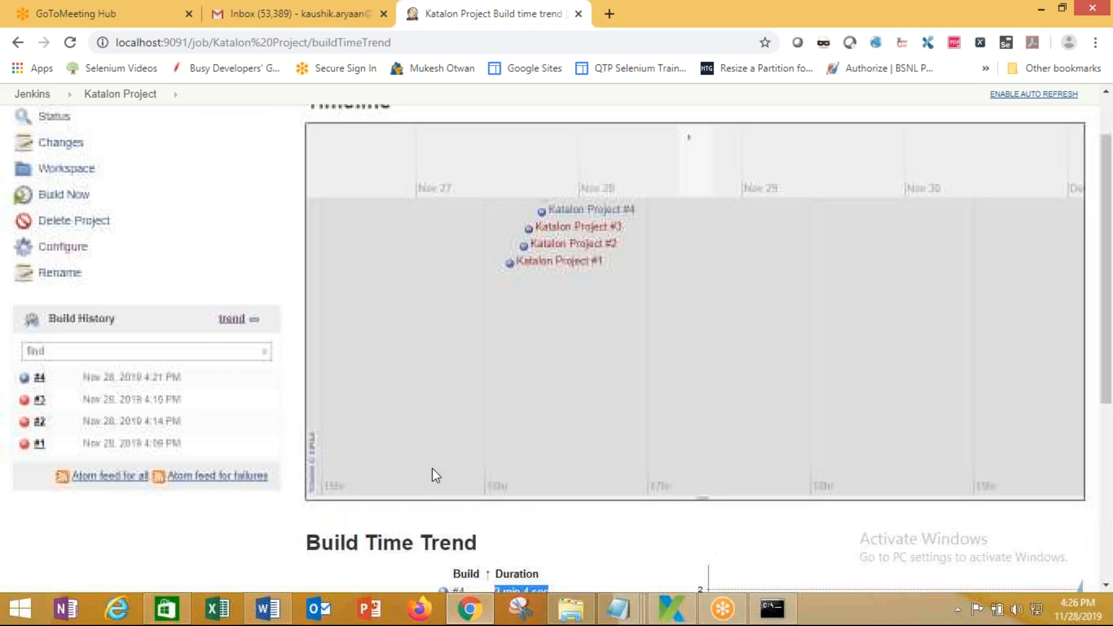
scroll(433, 468, "up", 1)
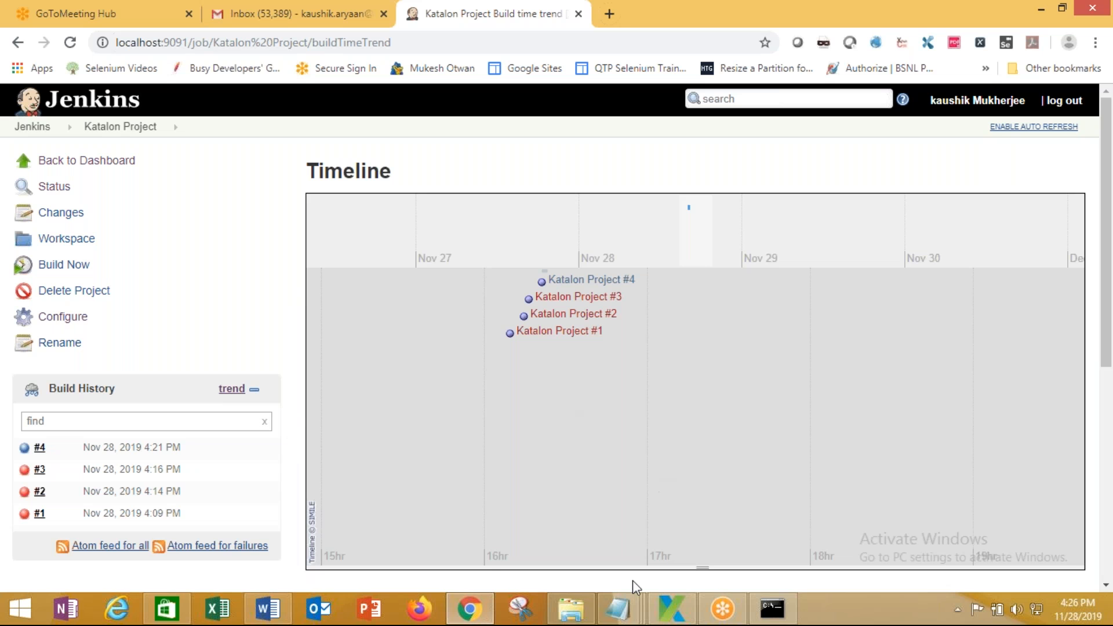
In Word, add 'Use the existing path where Katalon studio is installed in system' after Katalon Path:
left_click(288, 610)
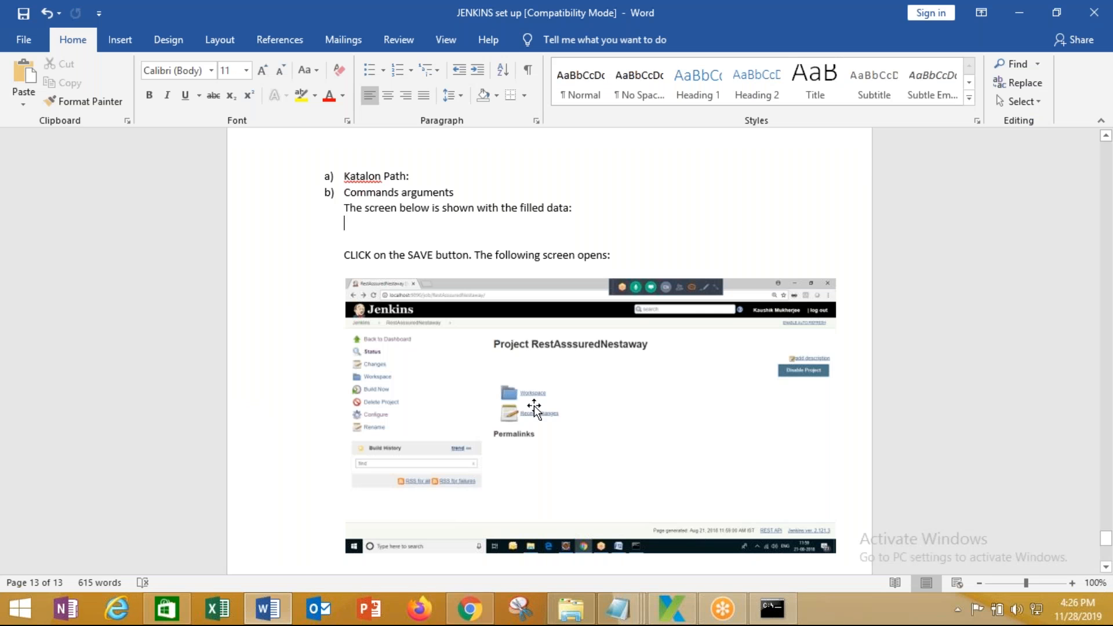
scroll(496, 376, "up", 2)
left_click(422, 254)
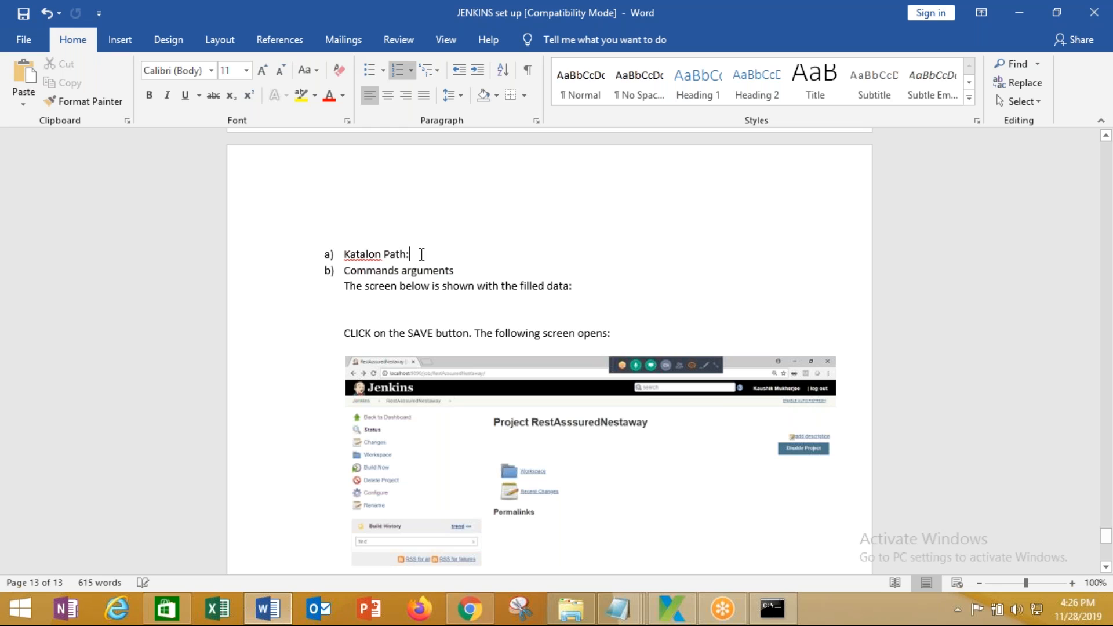
type("Use the e")
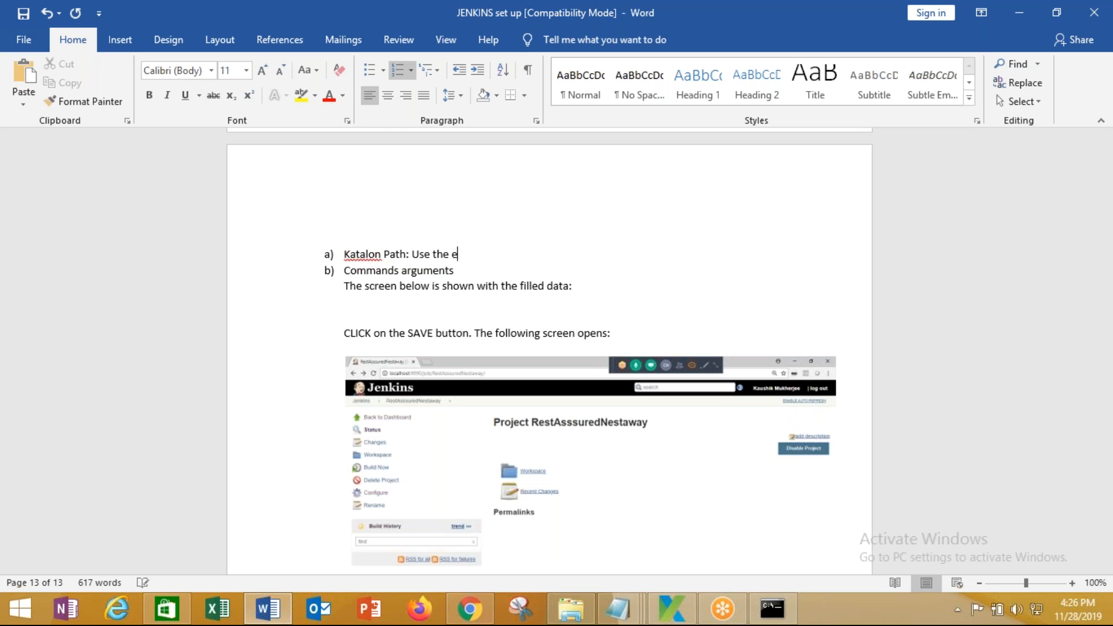
type("xisting path where")
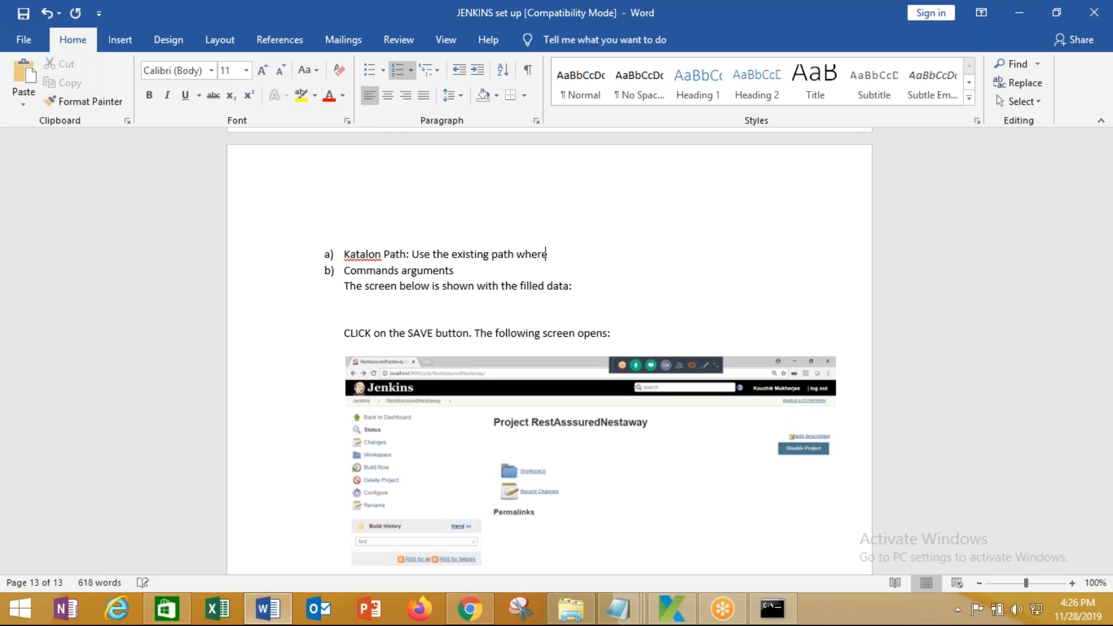
type(" Katalon studio is insta")
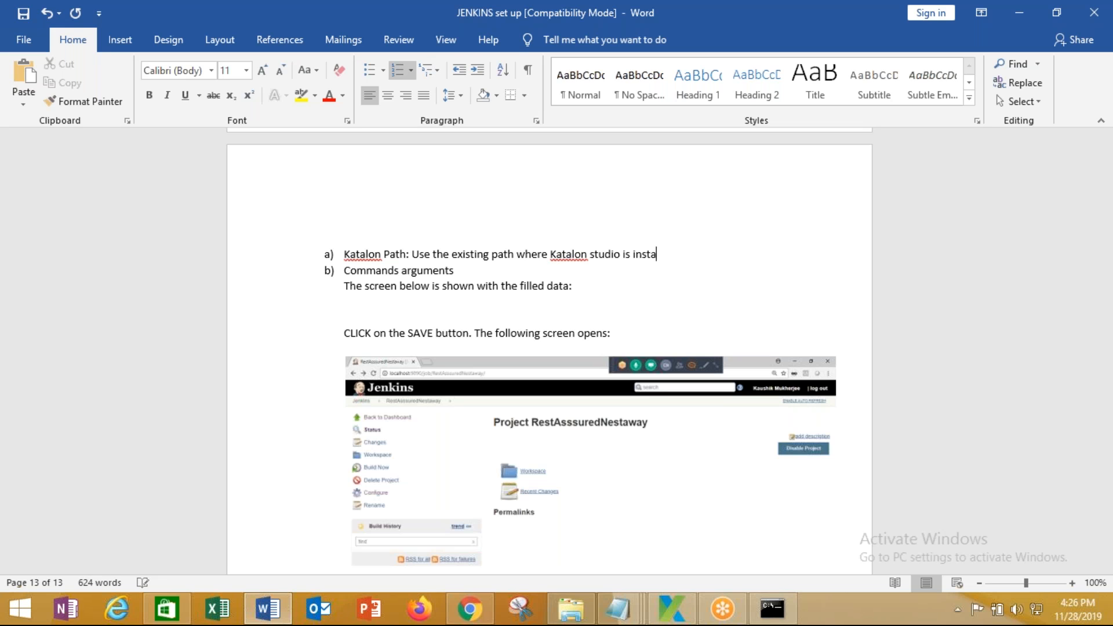
type("lled in system")
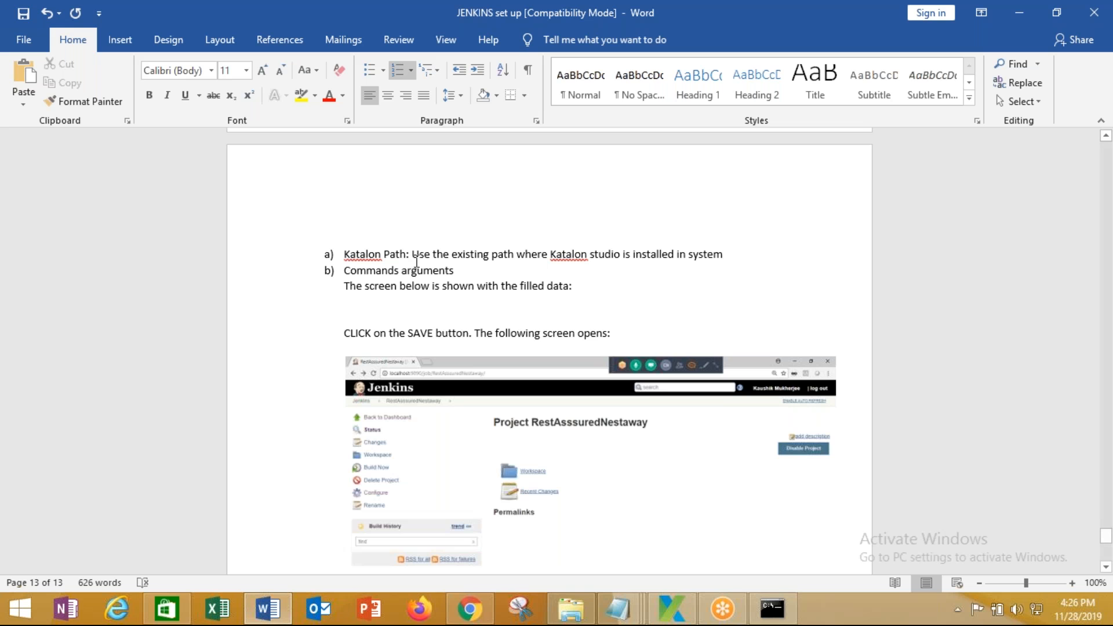
scroll(371, 267, "down", 15)
scroll(351, 389, "up", 3)
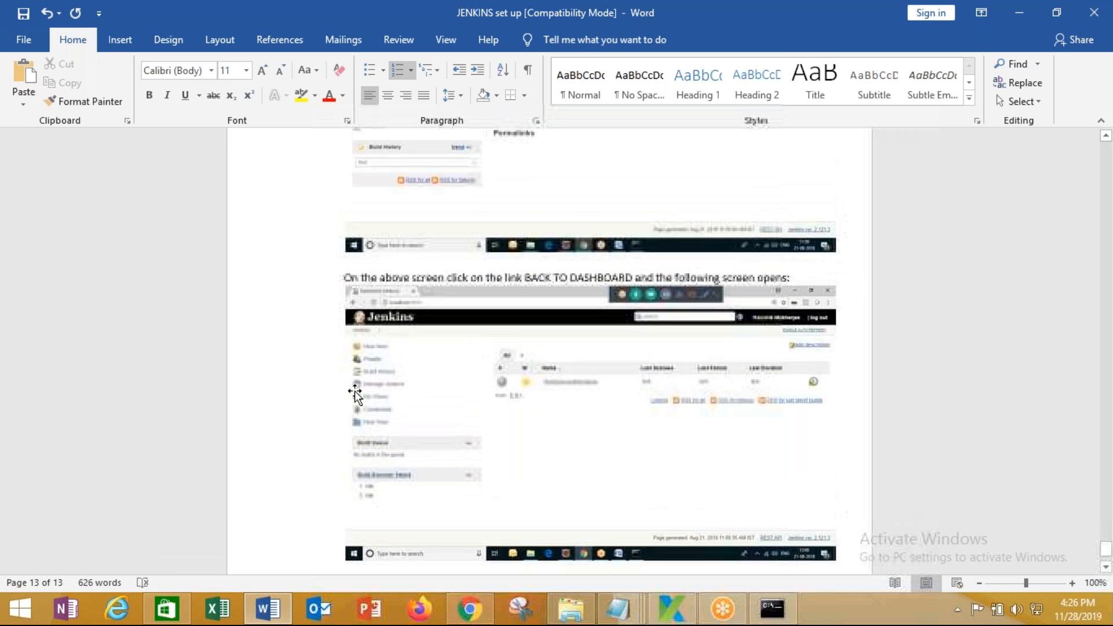
scroll(350, 385, "down", 3)
left_click(23, 39)
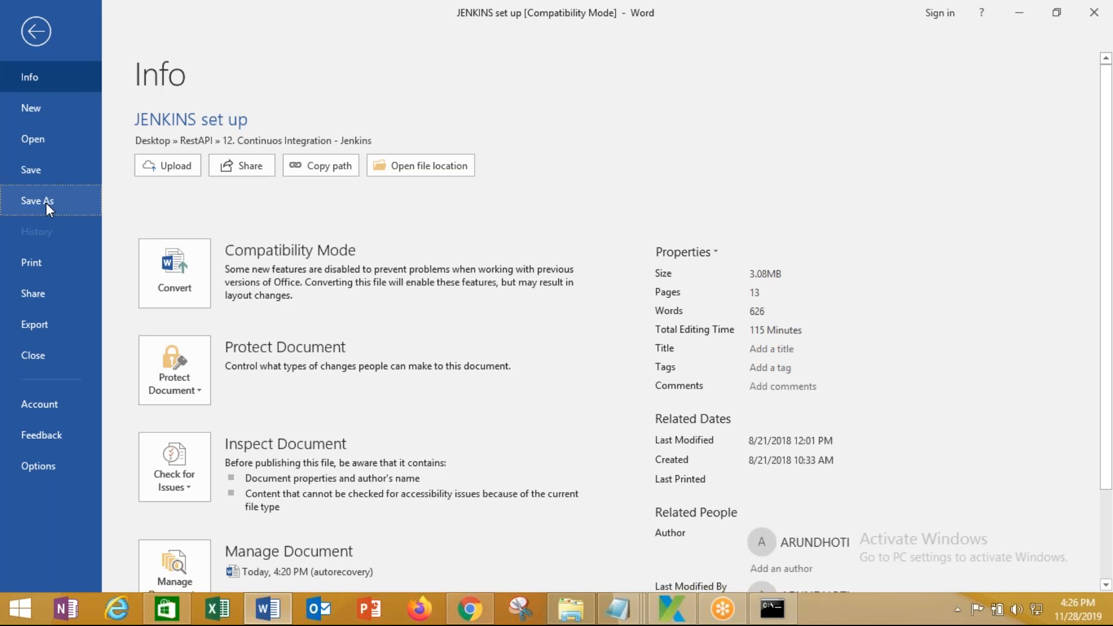
left_click(46, 201)
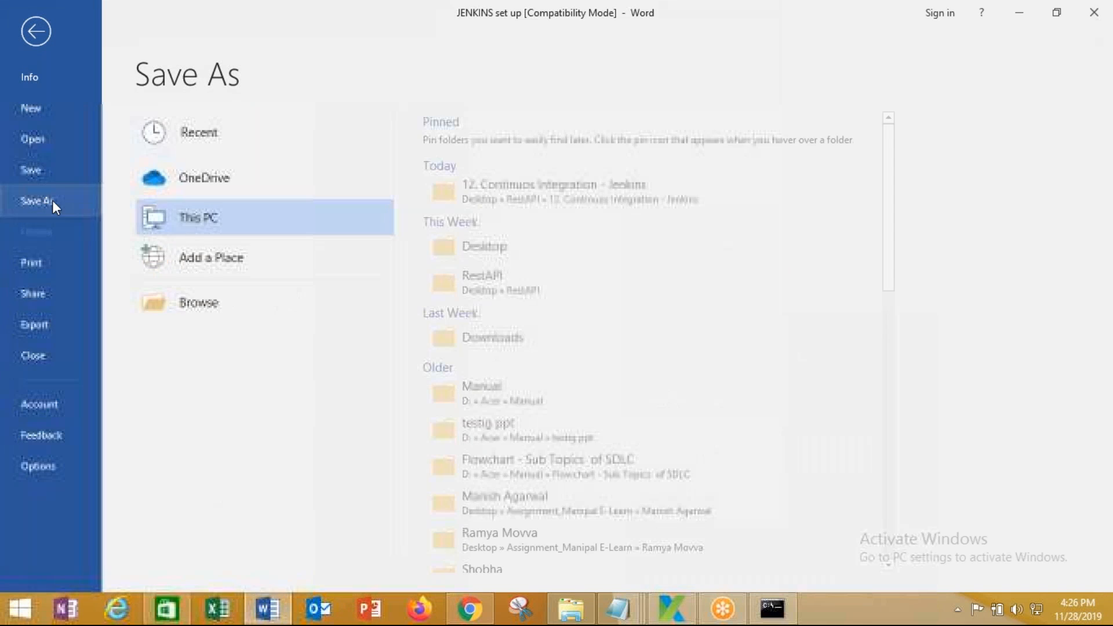
left_click(482, 258)
left_click(65, 124)
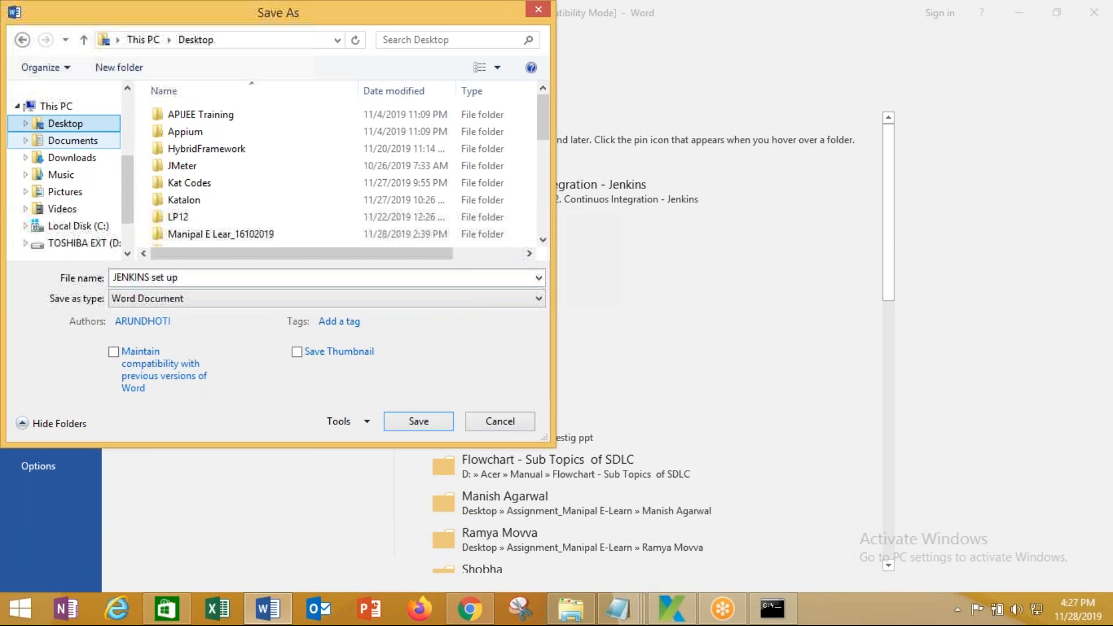
double_click(195, 277)
left_click(195, 276)
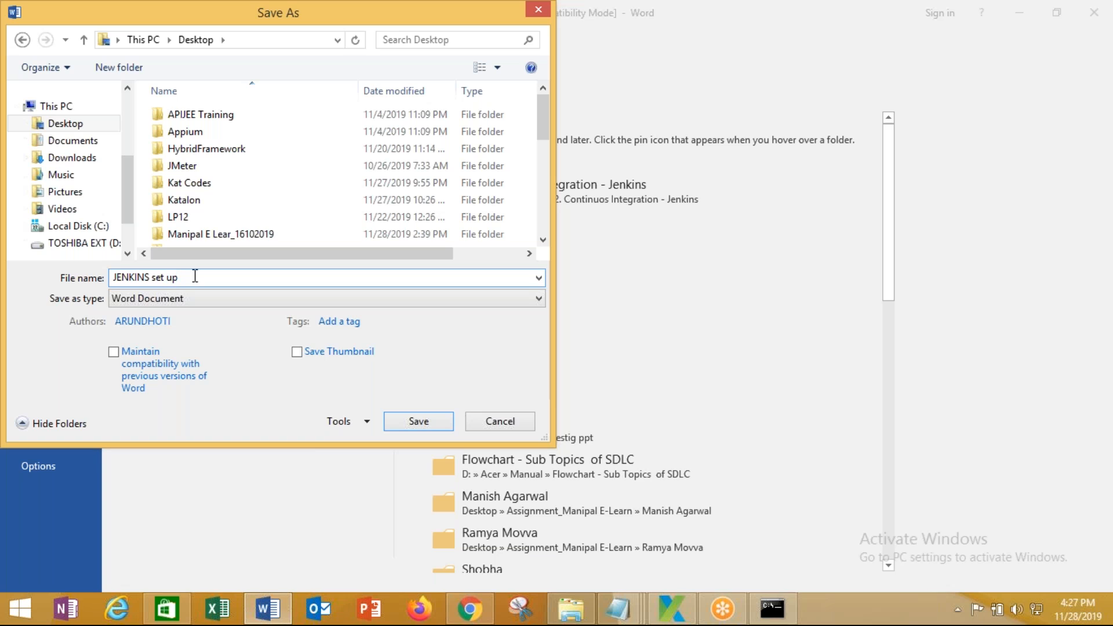
left_click_drag(195, 276, 152, 273)
key("BackSpace")
type("_Katalon Se")
left_click(420, 422)
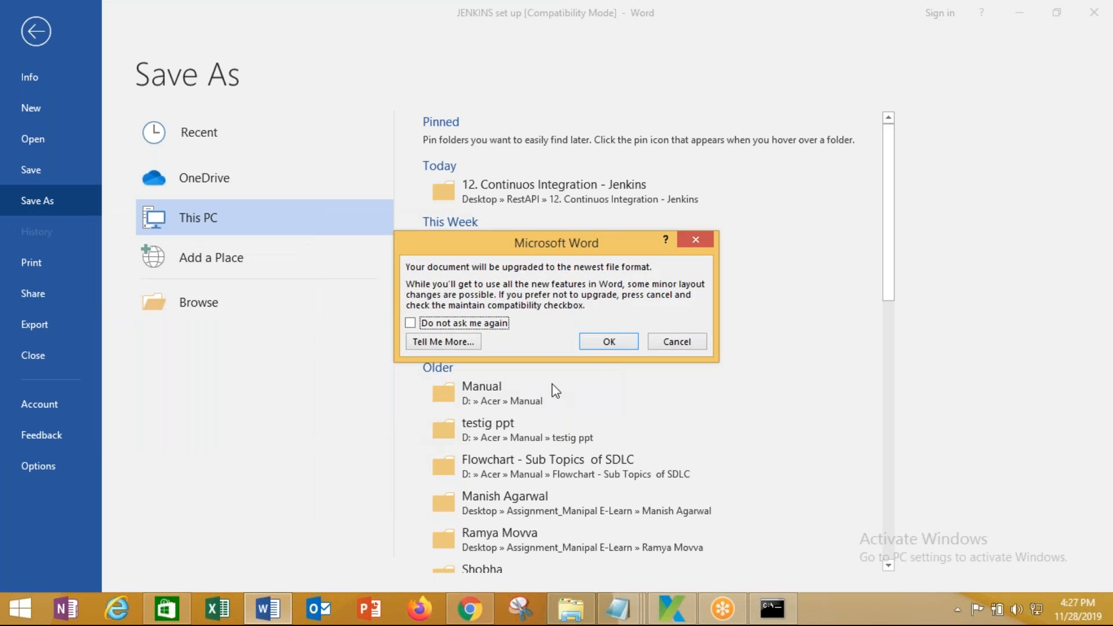
left_click(599, 346)
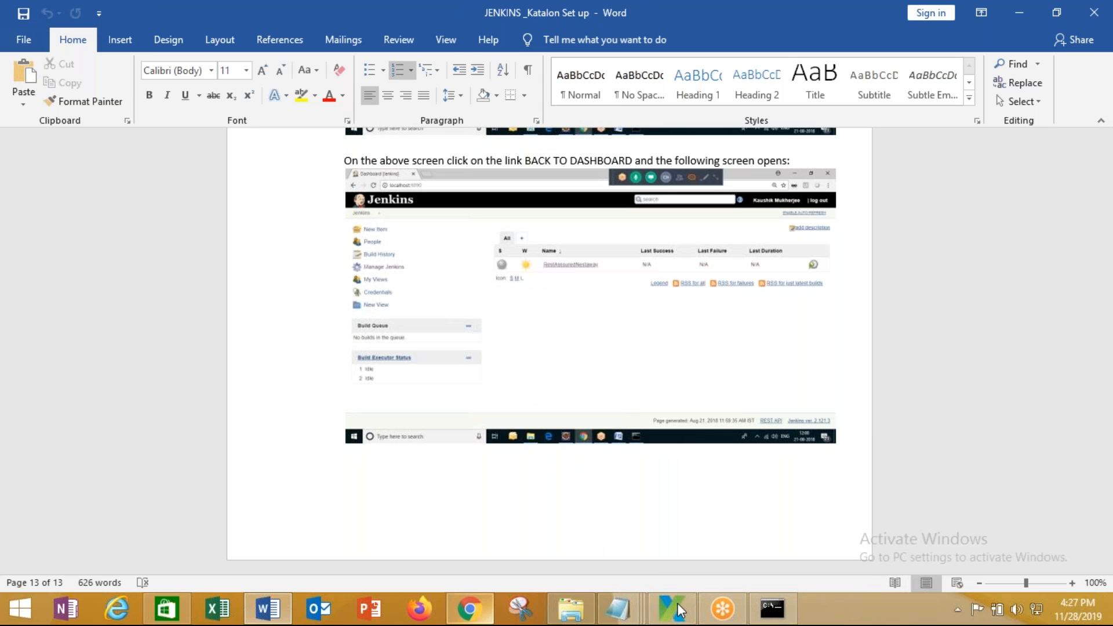
Show the Jenkins build timeline for builds #1–#4, then bring Katalon Studio to the front
left_click(470, 609)
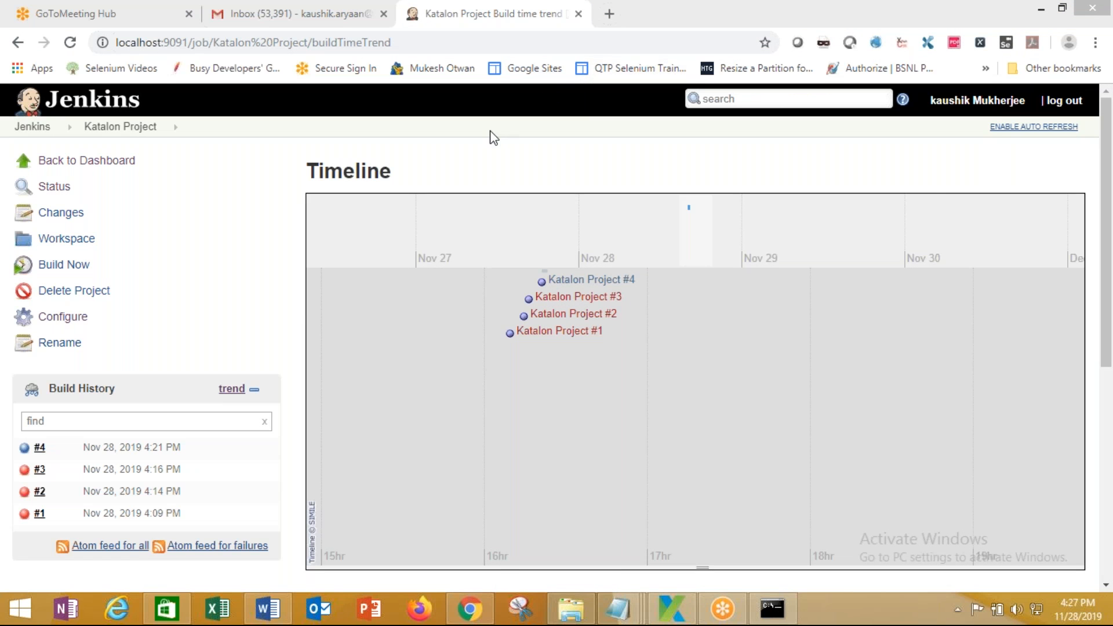
left_click(445, 164)
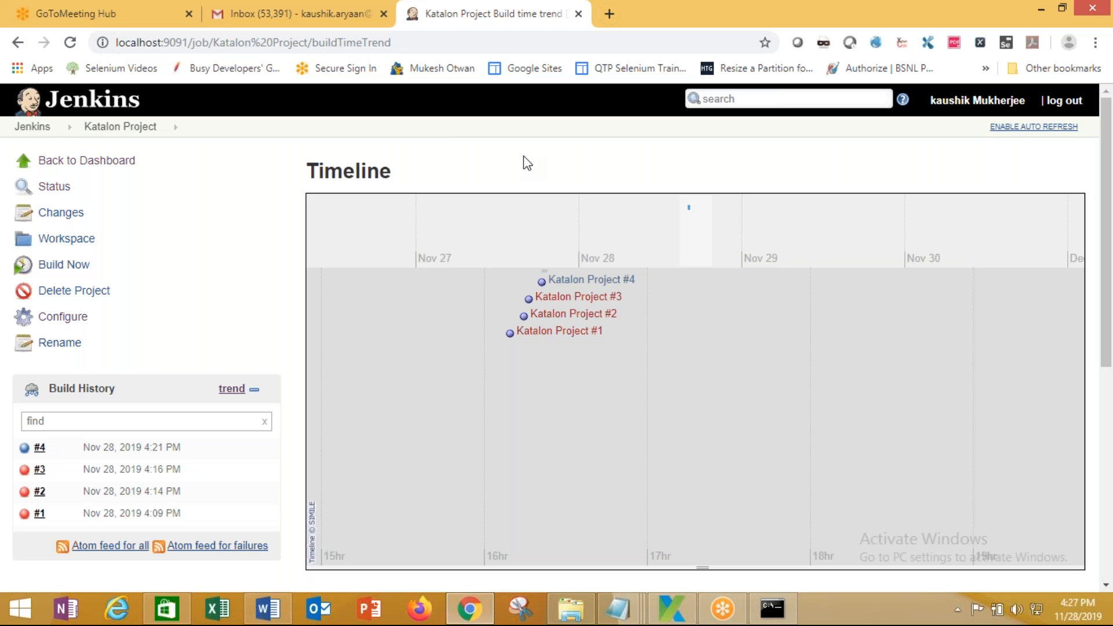
left_click(671, 613)
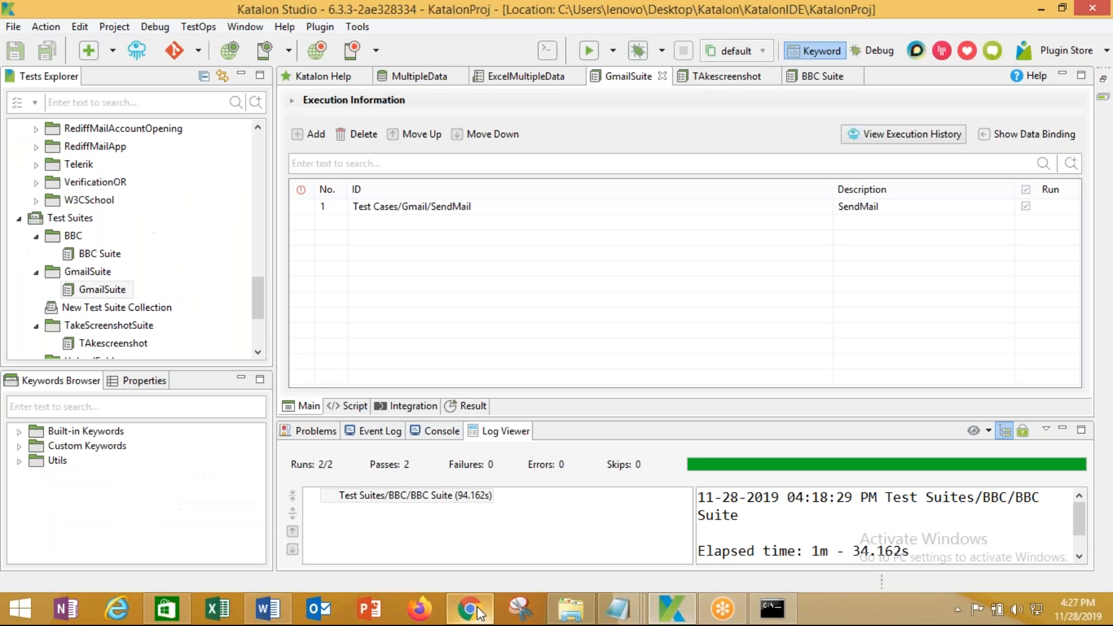
left_click(477, 613)
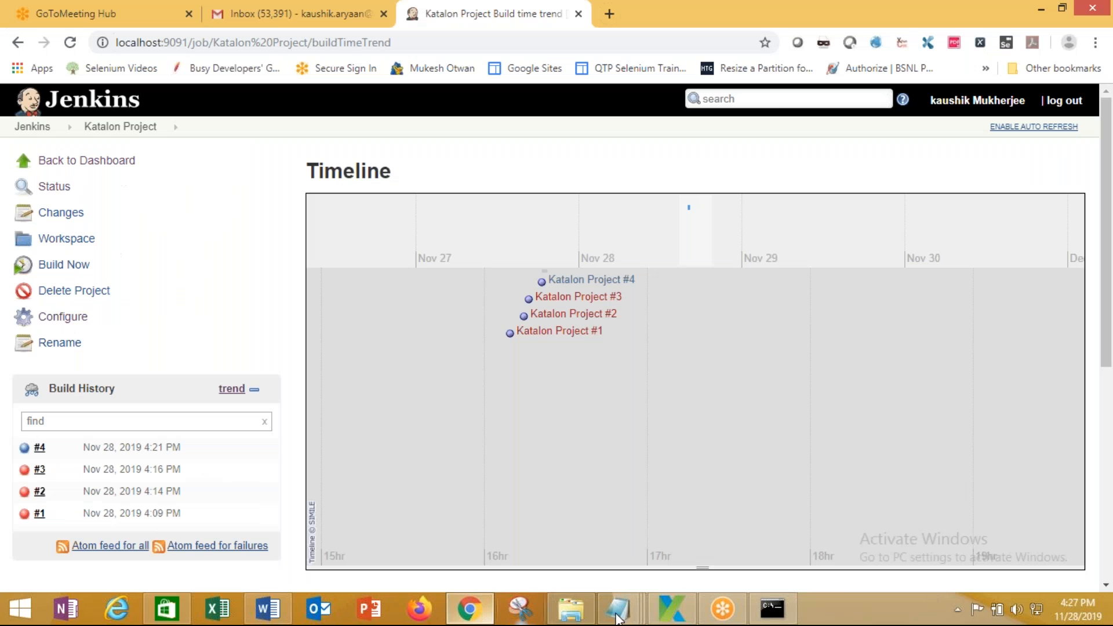
left_click(668, 612)
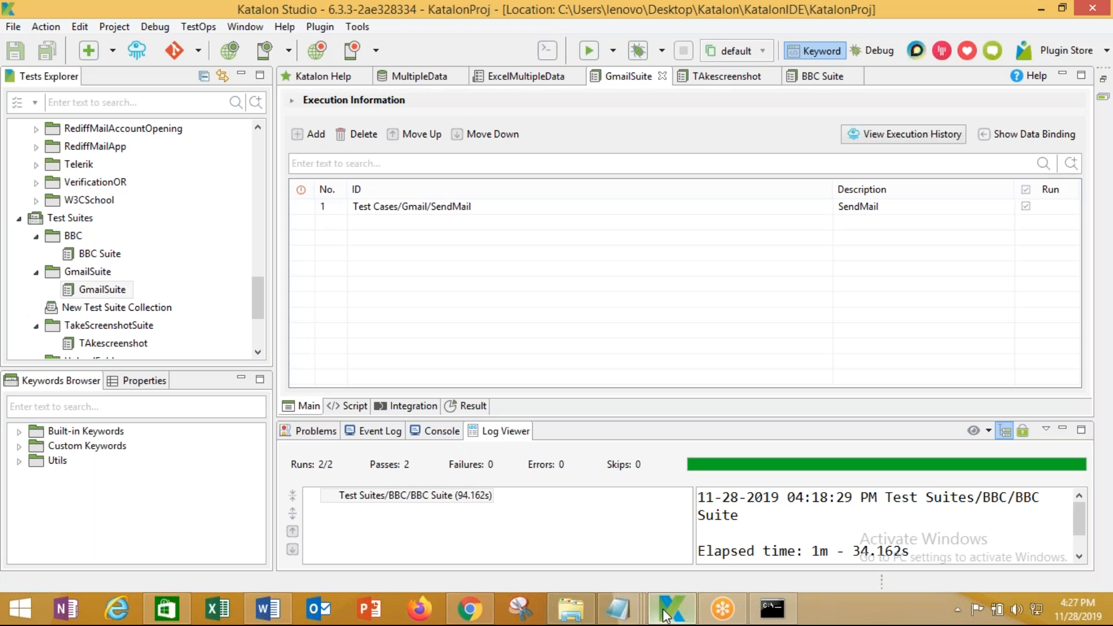
Open Project Settings with Integration expanded to show Katalon Analytics, then return to Chrome
left_click(116, 27)
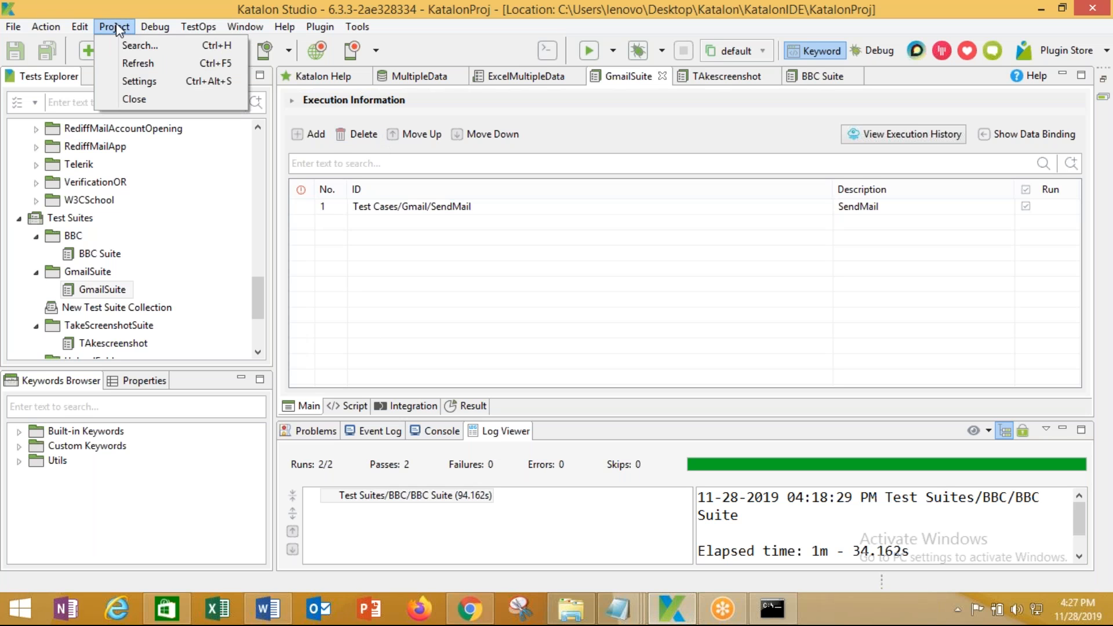
left_click(140, 82)
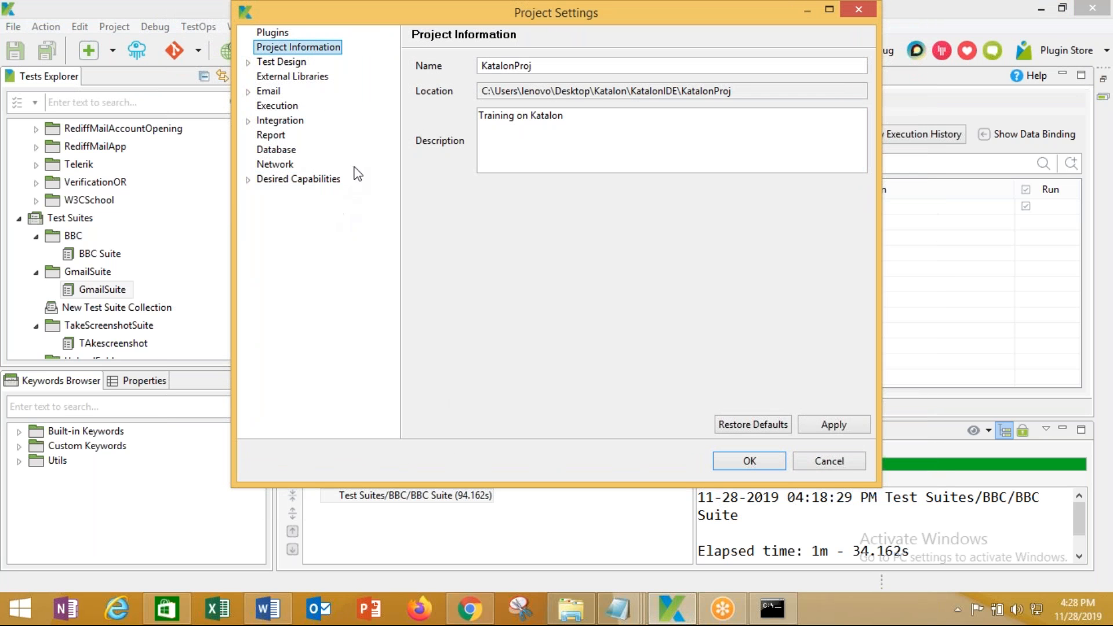
left_click(249, 122)
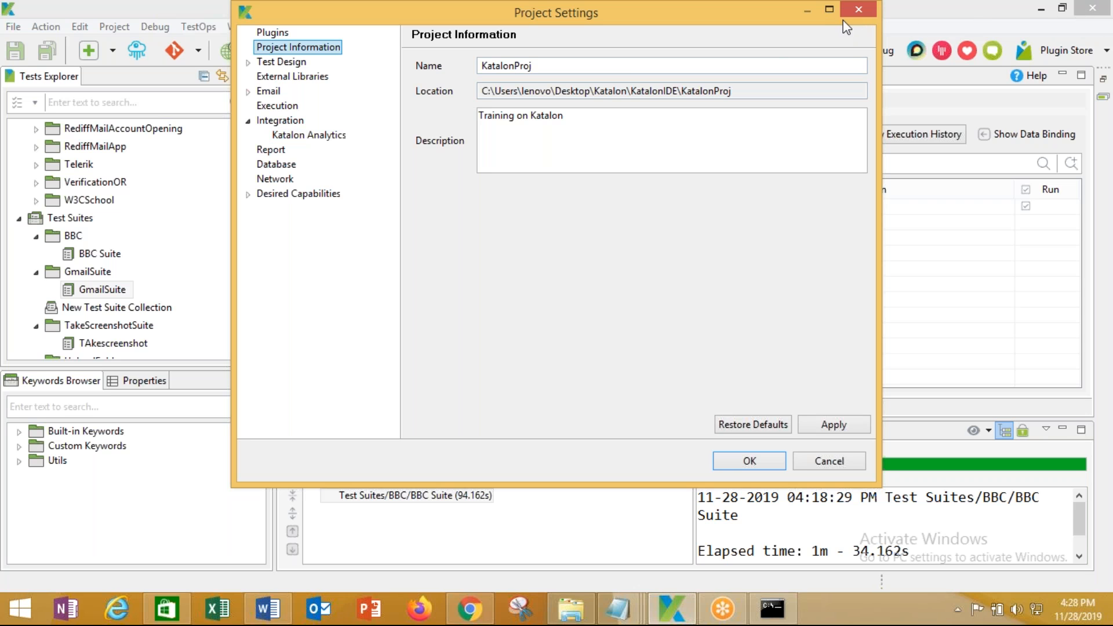
left_click(672, 609)
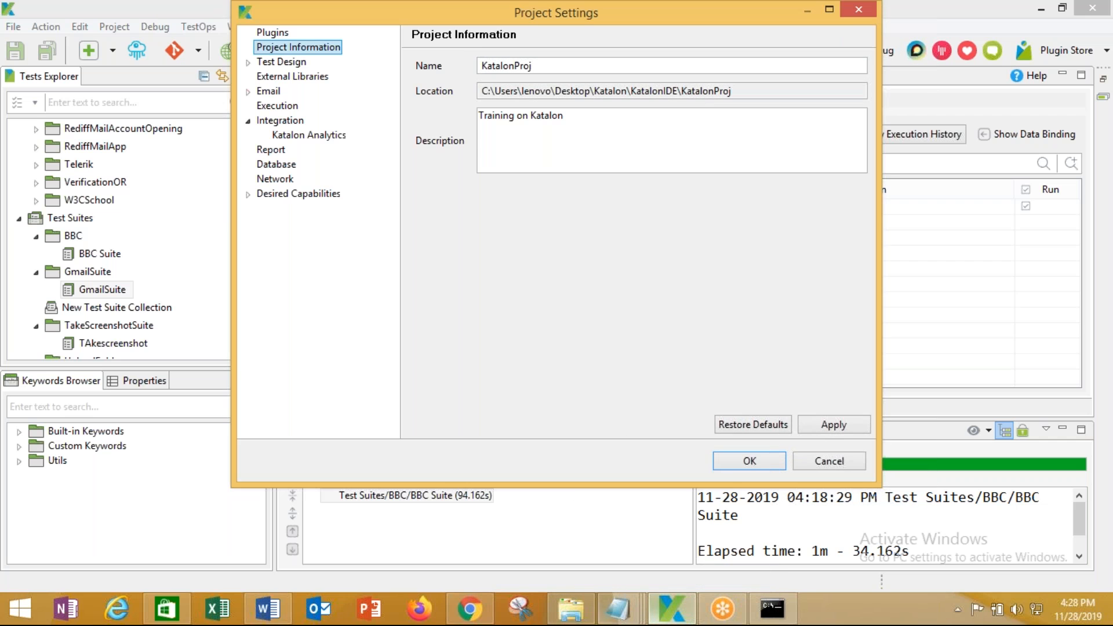
left_click(471, 609)
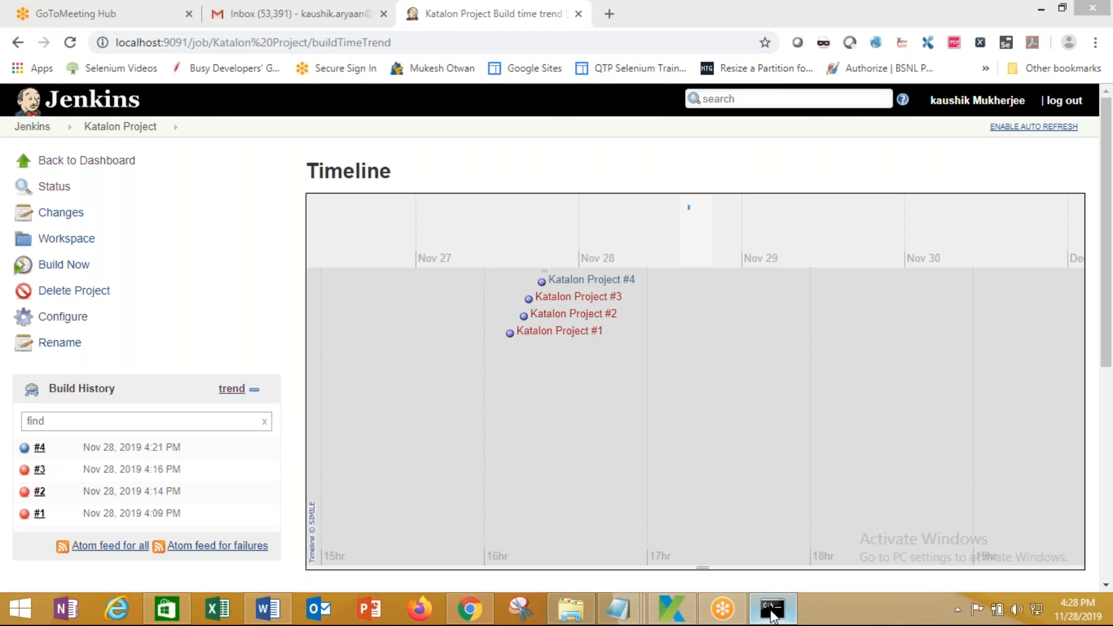
Stop the jenkins.war server with Ctrl+C and close its Command Prompt window
left_click(772, 612)
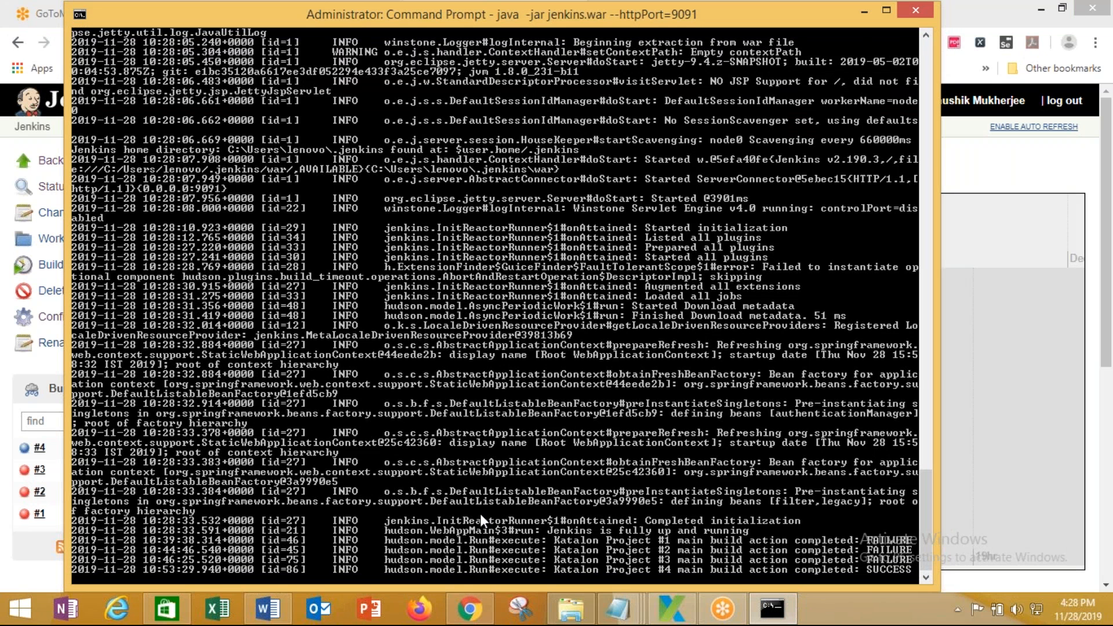
key("ctrl+c")
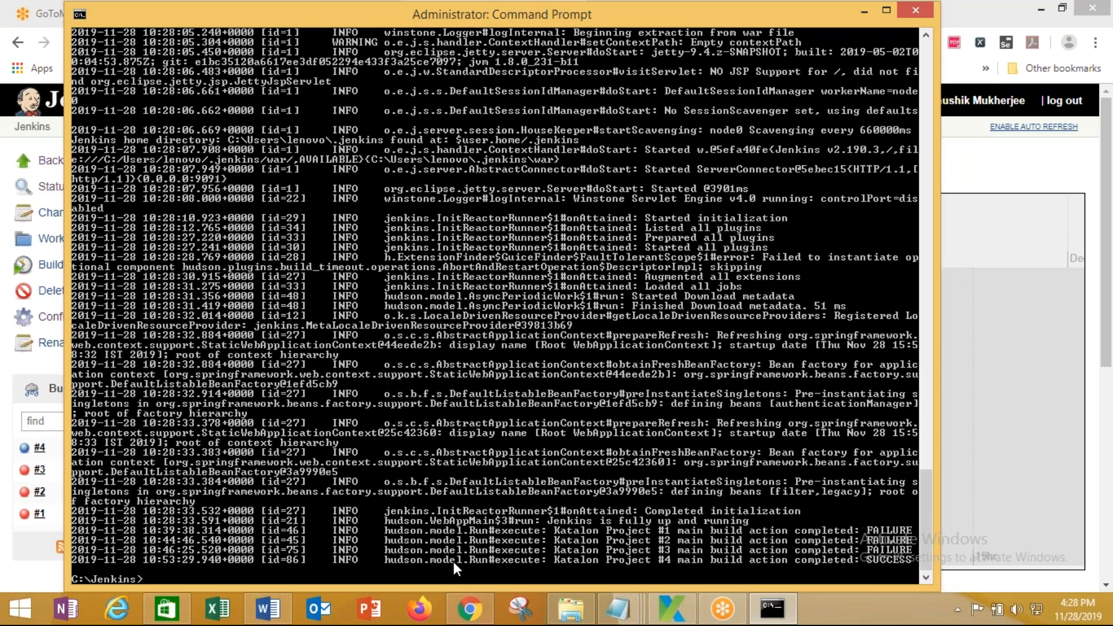
right_click(232, 17)
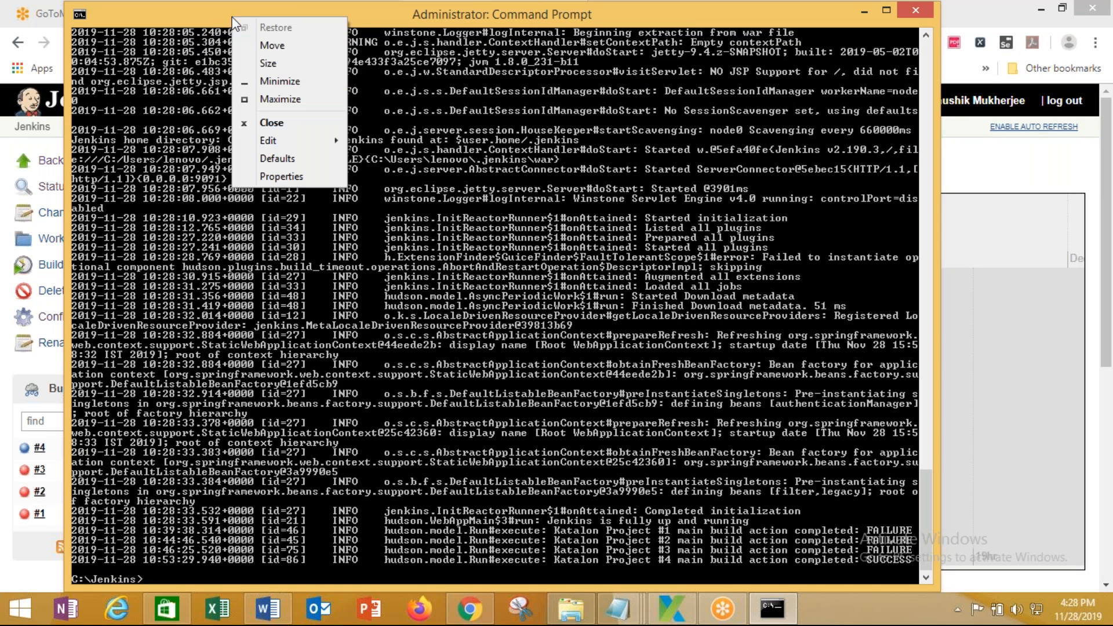
left_click(272, 122)
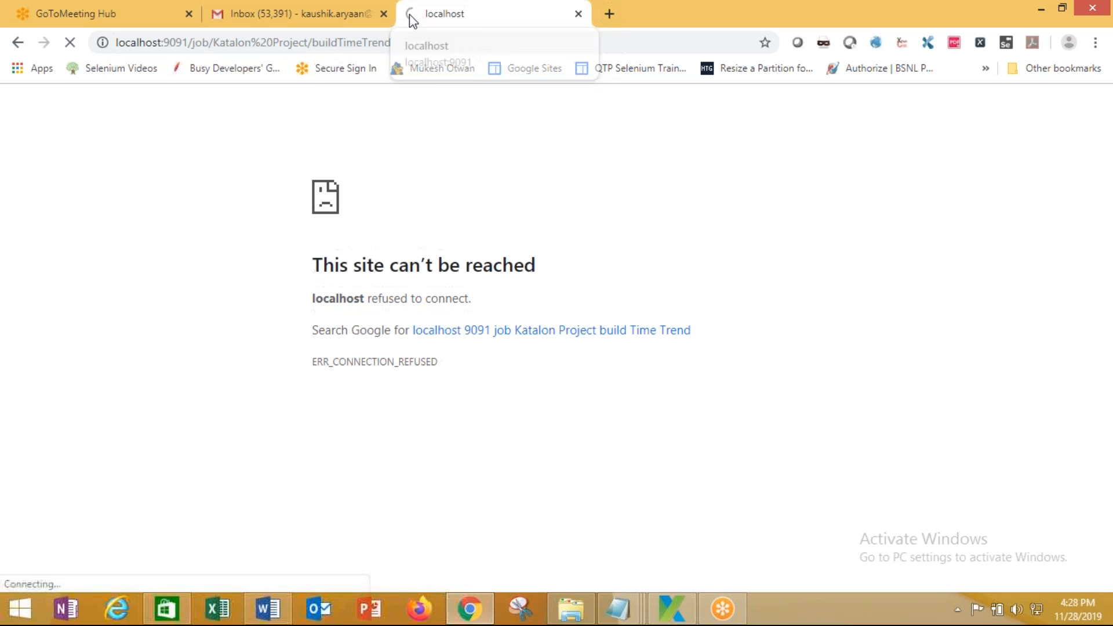
Replace the localhost page with a Google search for 'katalon analytics', then launch PowerPoint
right_click(412, 21)
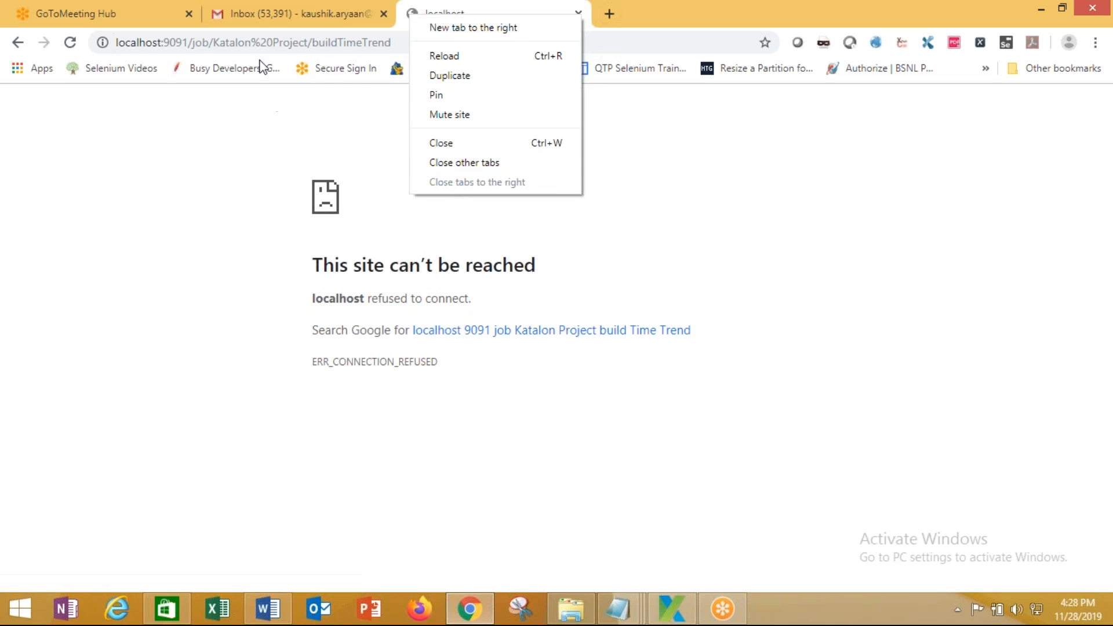
left_click(264, 43)
left_click(264, 42)
type("katalon")
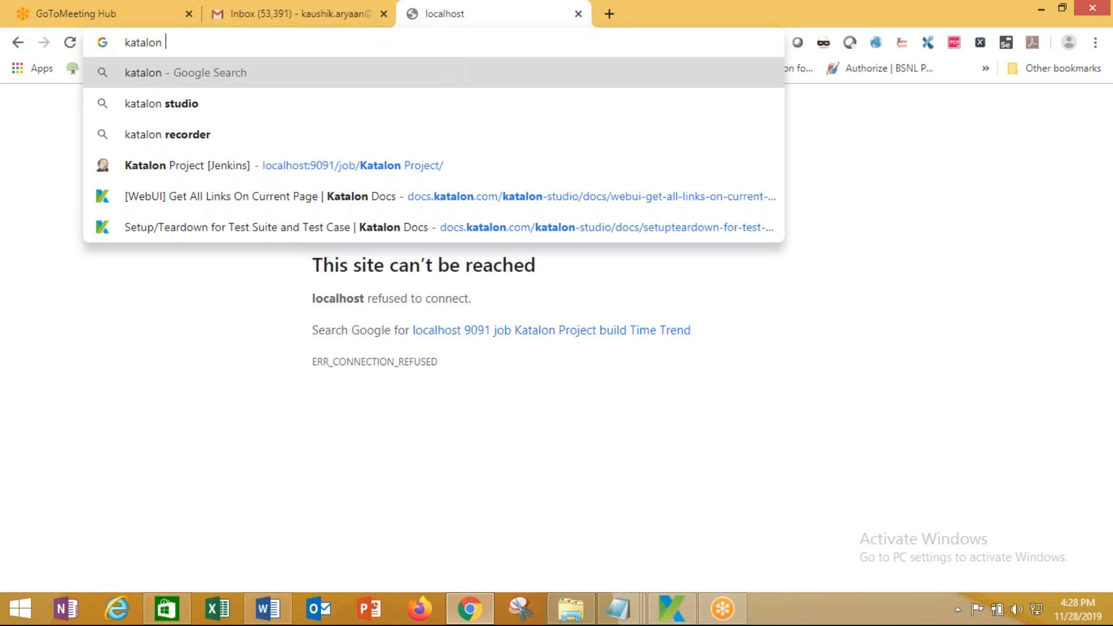
type(" analy")
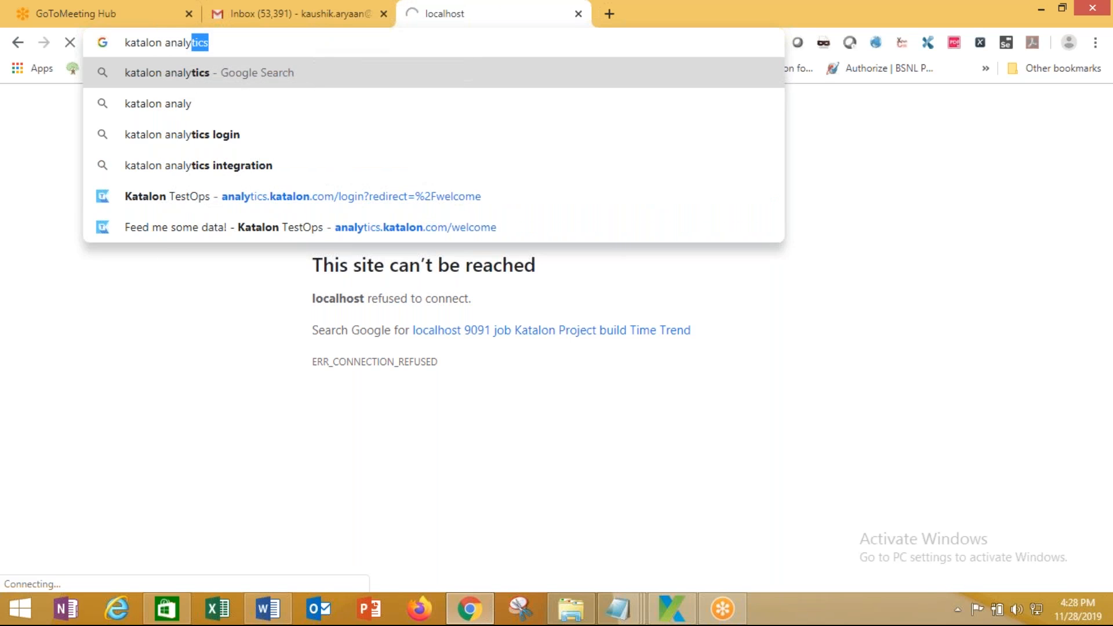
type("tics")
key("Return")
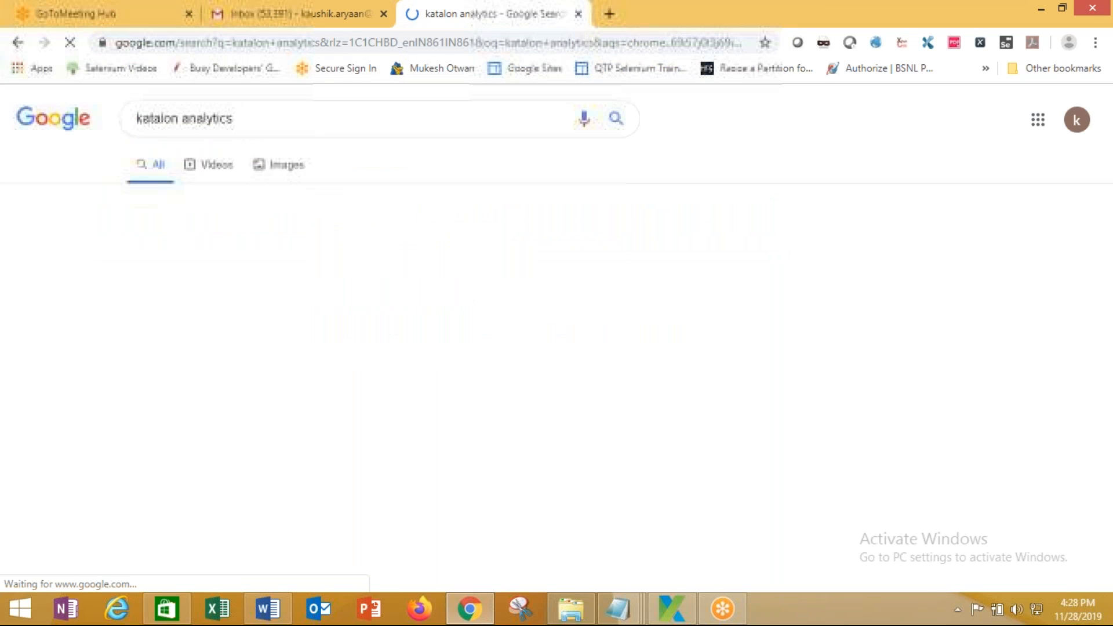
left_click(375, 609)
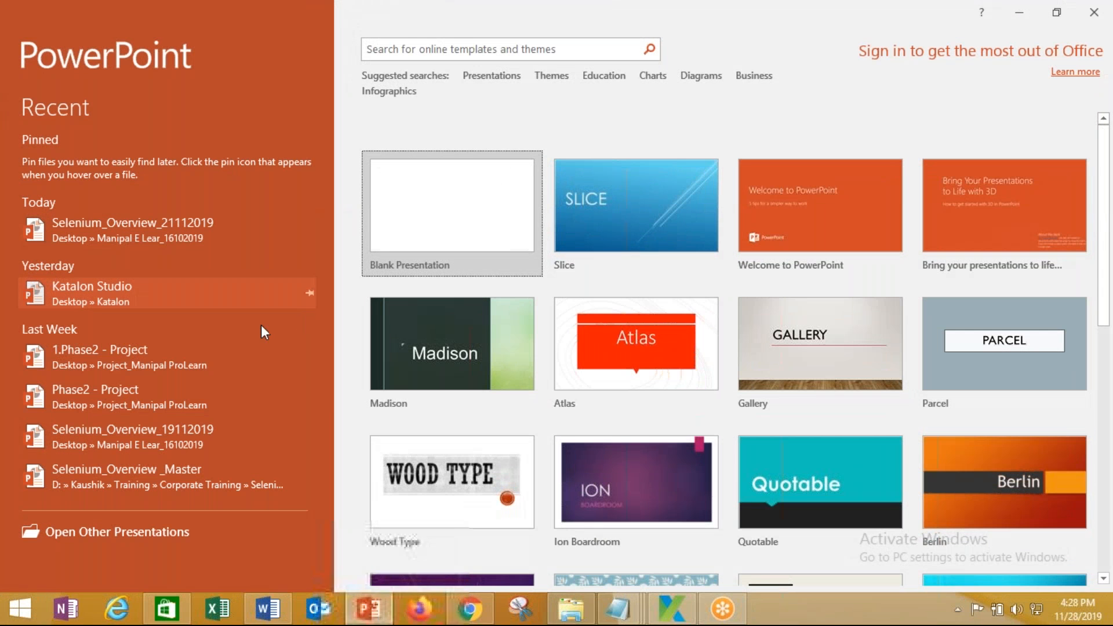
Open the recent 78-slide Katalon Studio deck and jump to slide 75, the Katalon Analytics title
left_click(129, 294)
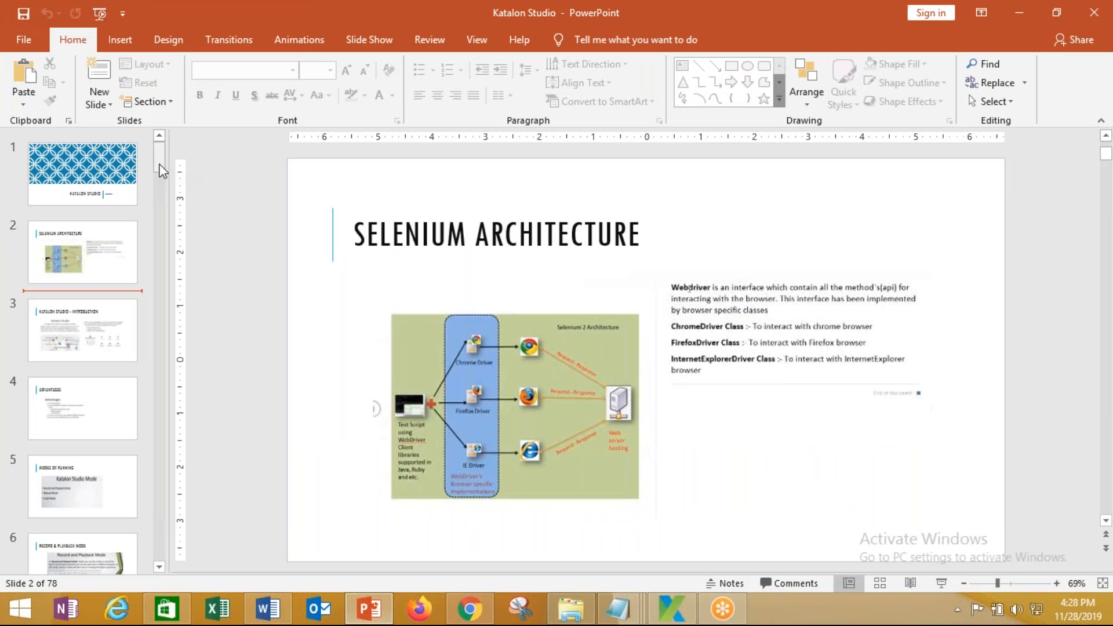
left_click_drag(158, 154, 180, 597)
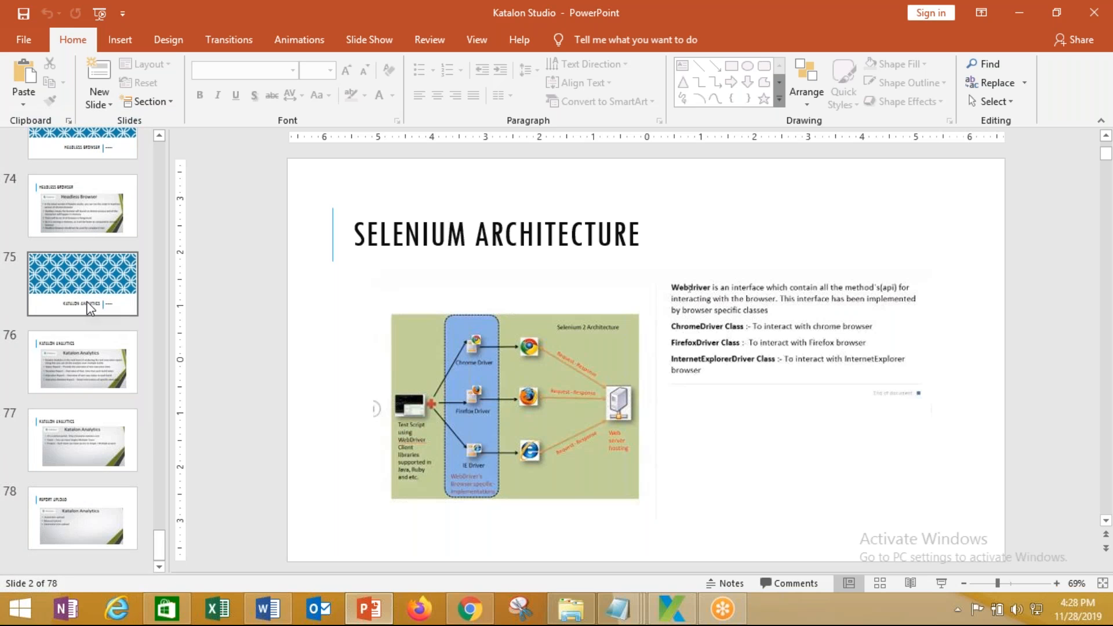
left_click(88, 306)
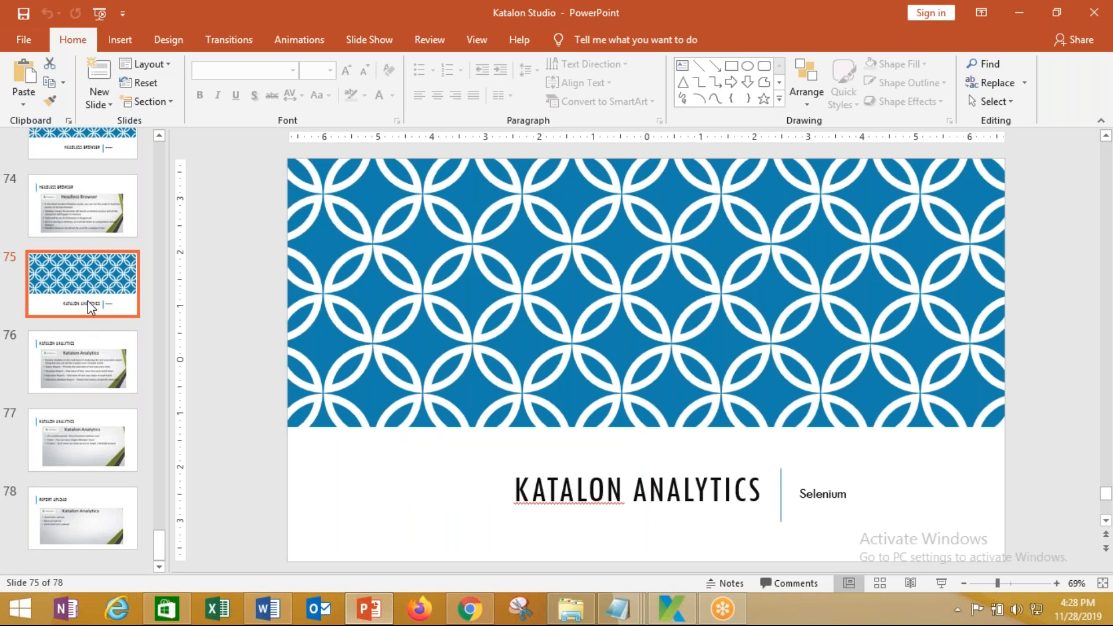
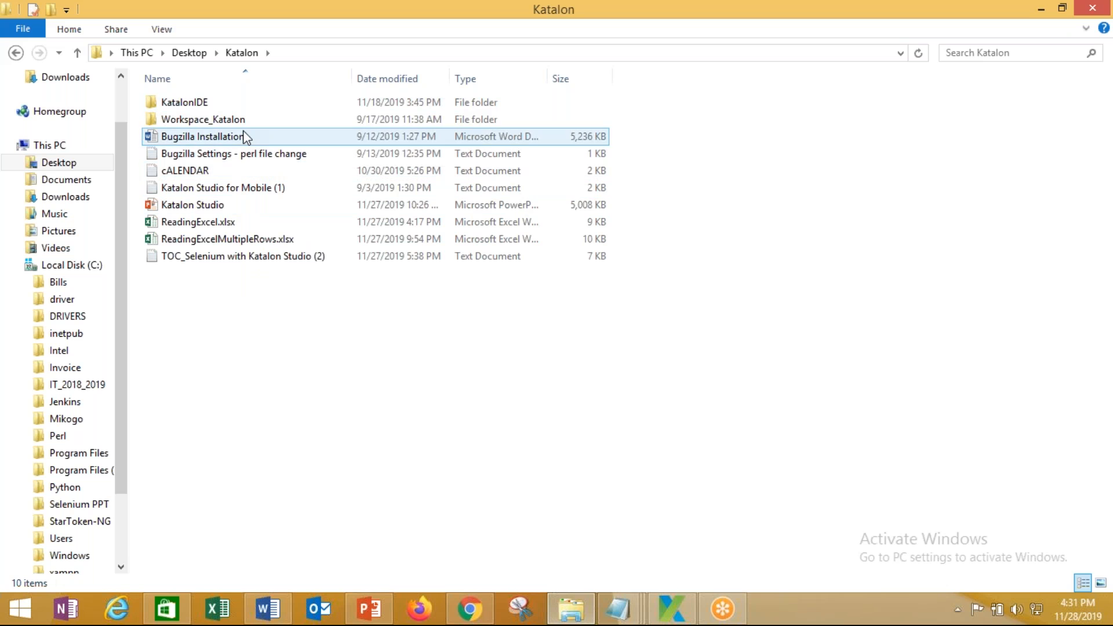
Open the KatalonIDE folder and bring up the Katalon TestOps sign-in page in Chrome
left_click(238, 102)
double_click(236, 102)
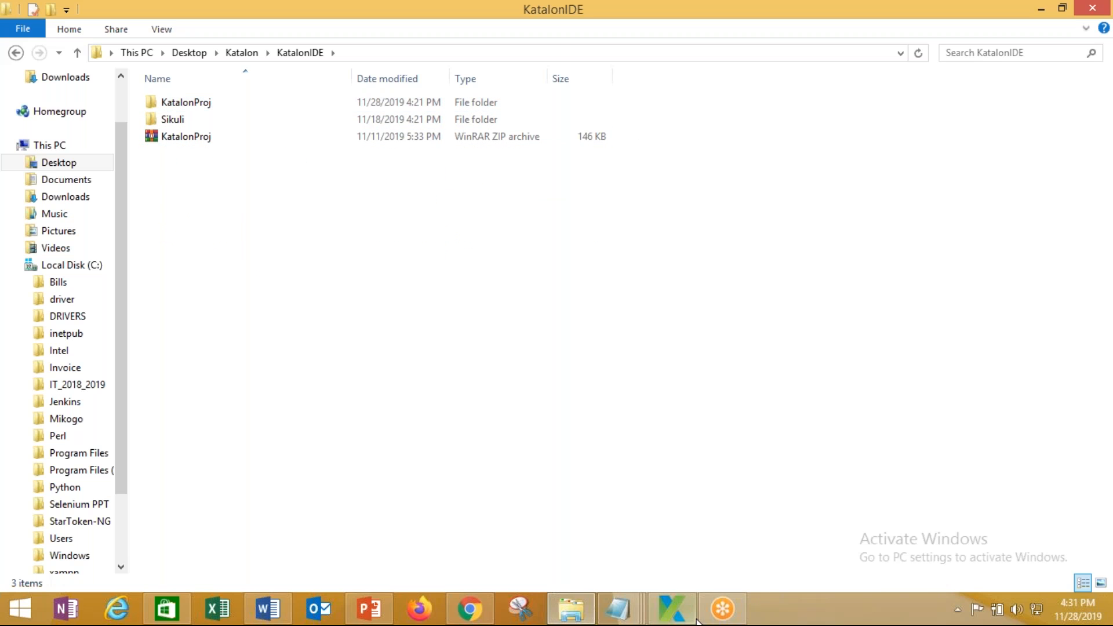
left_click(467, 606)
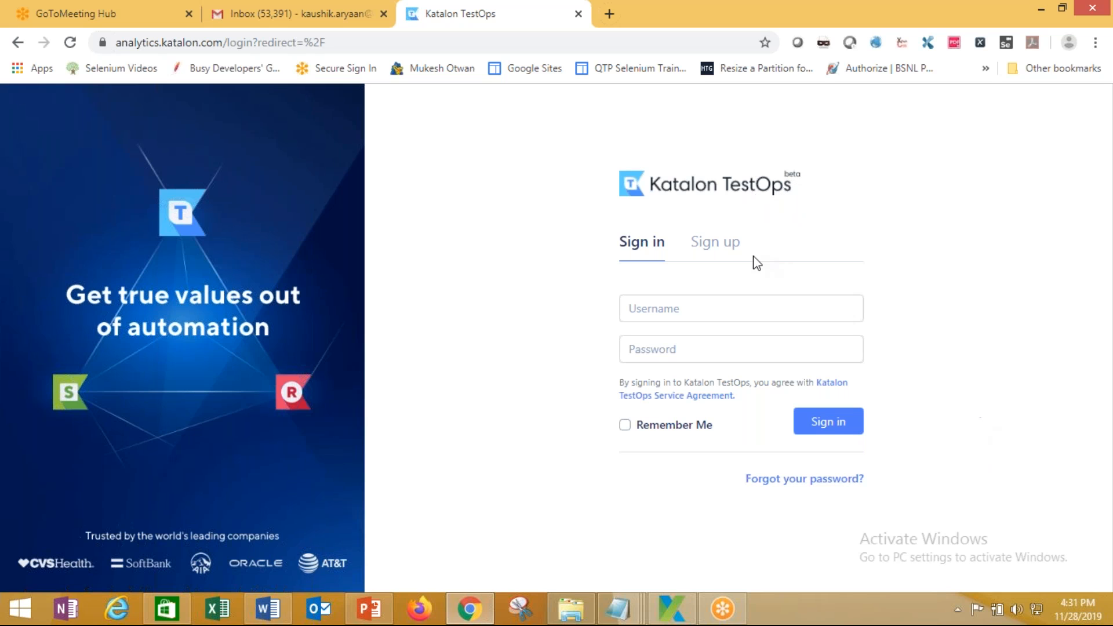
Register a new Katalon TestOps account with the user's full name, business email and password
left_click(716, 247)
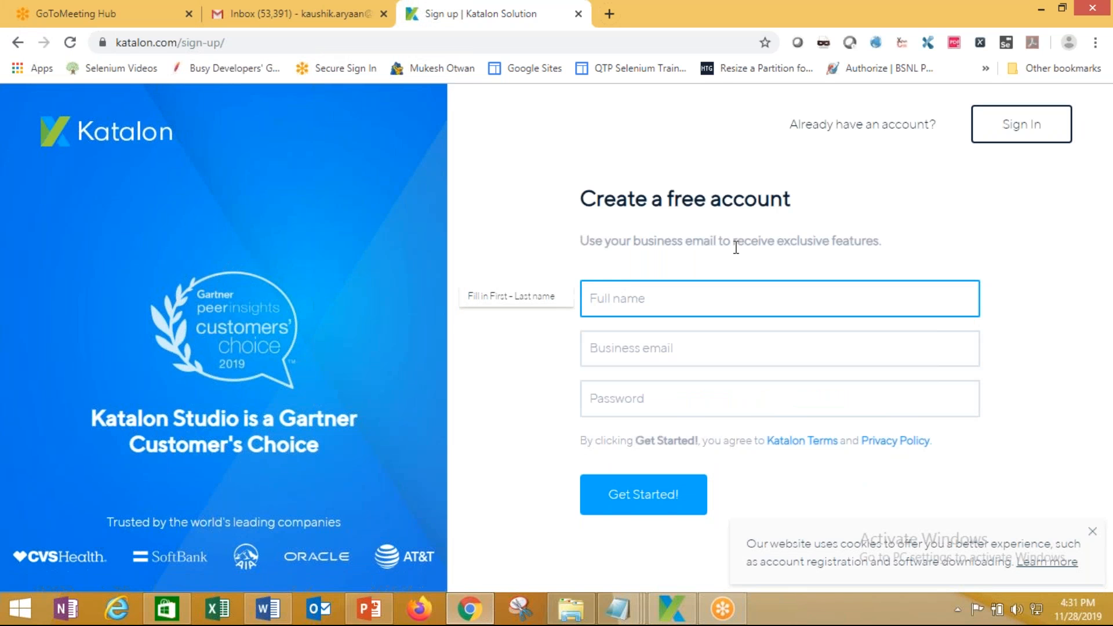
left_click(649, 295)
left_click(650, 337)
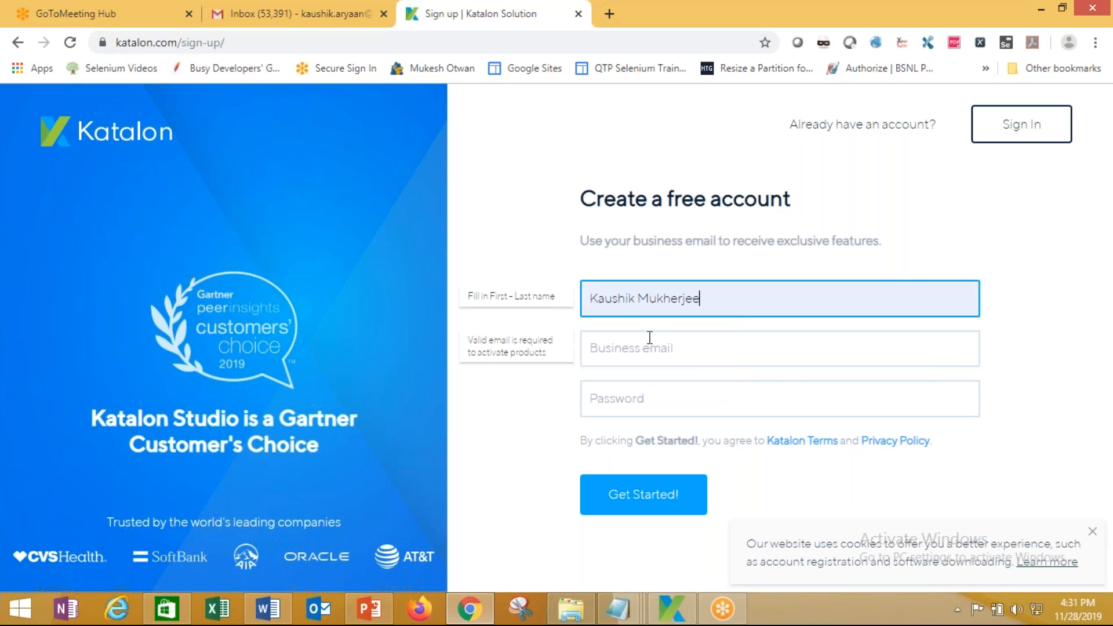
left_click(687, 361)
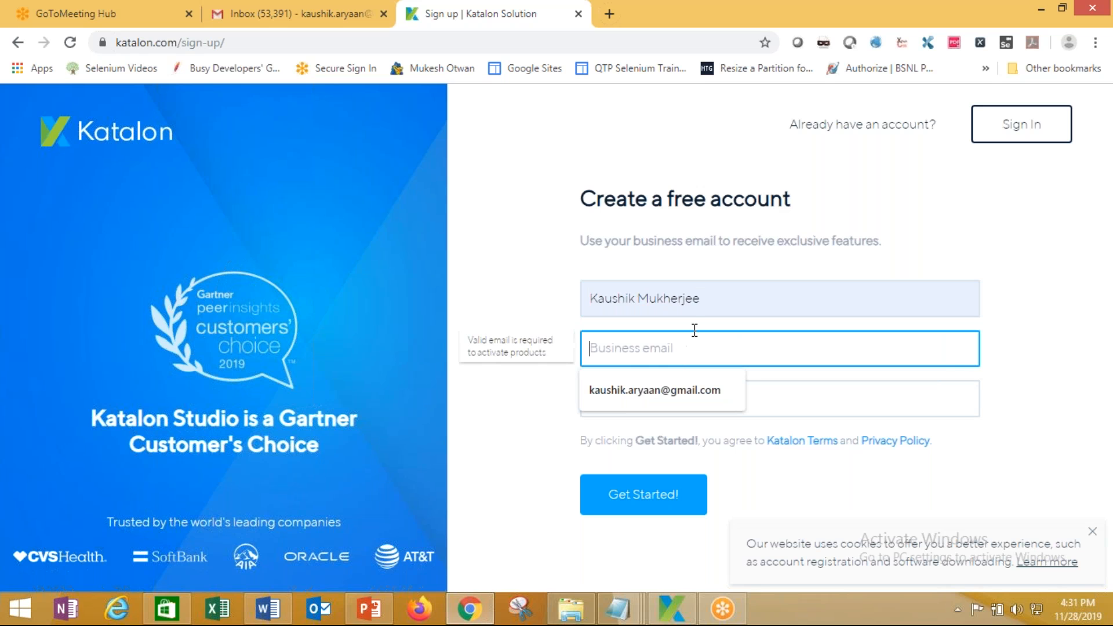
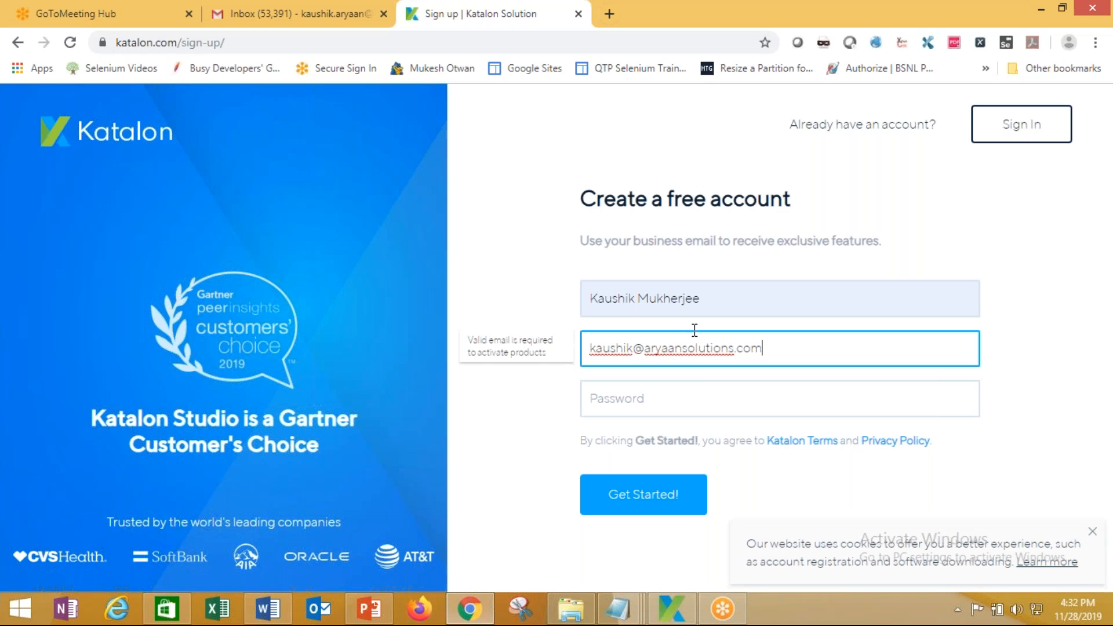
left_click(701, 391)
type("********")
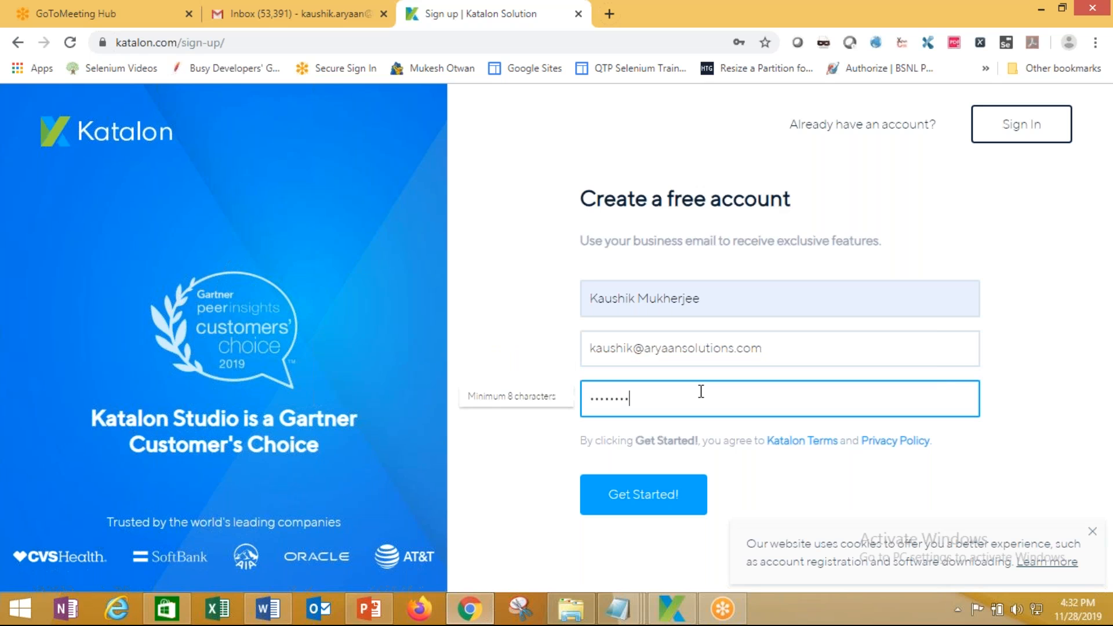
type("*******")
left_click(678, 503)
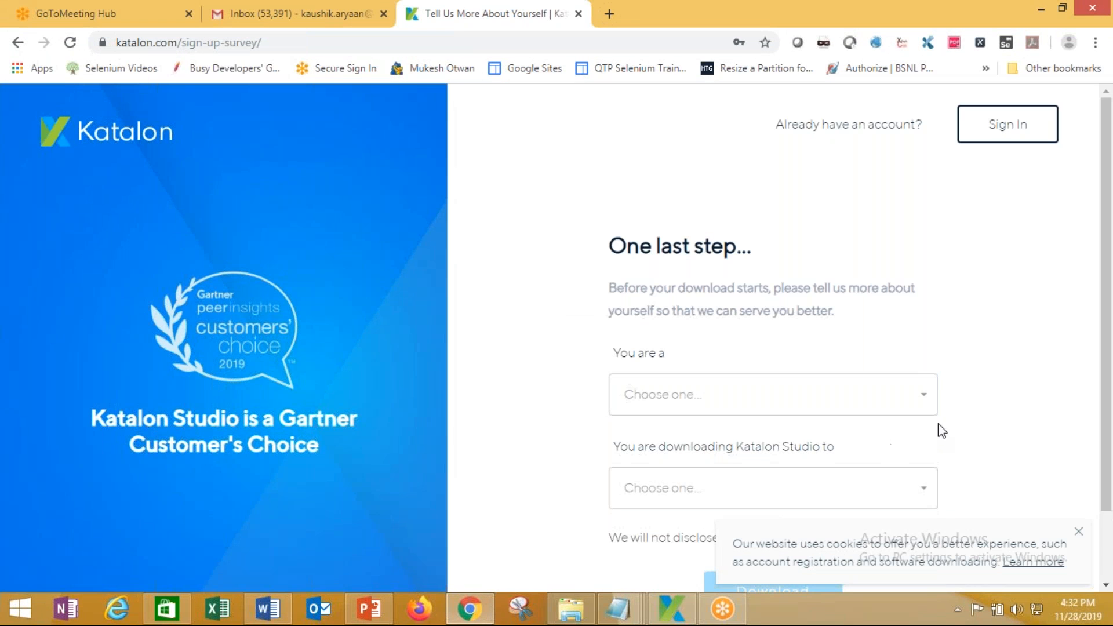
Answer the survey with role QA Lead / Project Manager and purpose 'Check out and evaluate the tool'
left_click(926, 397)
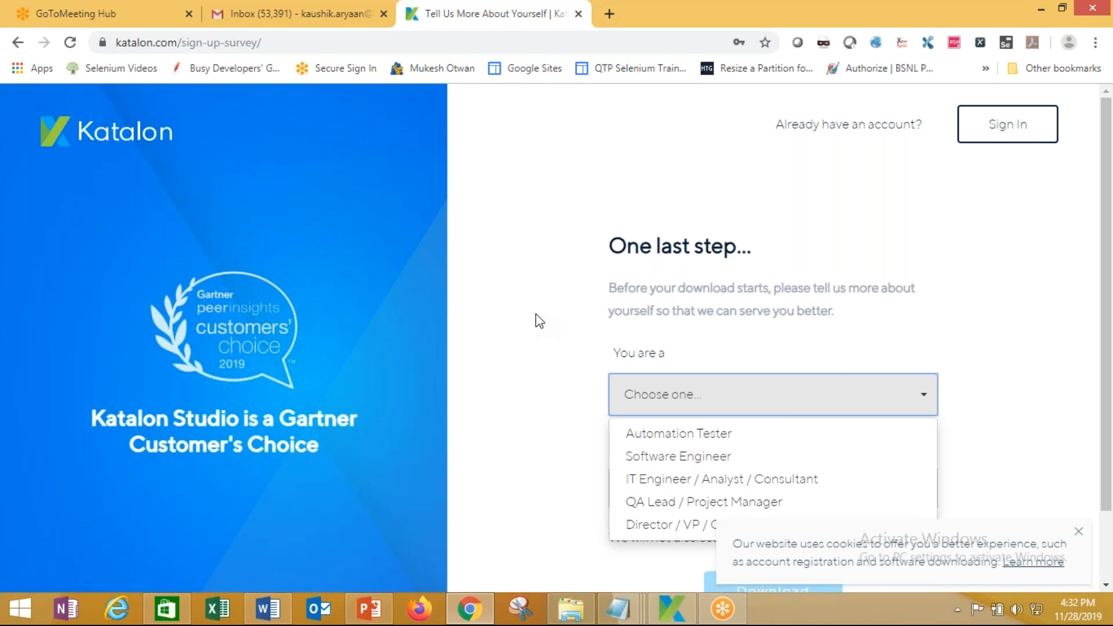
scroll(537, 315, "down", 2)
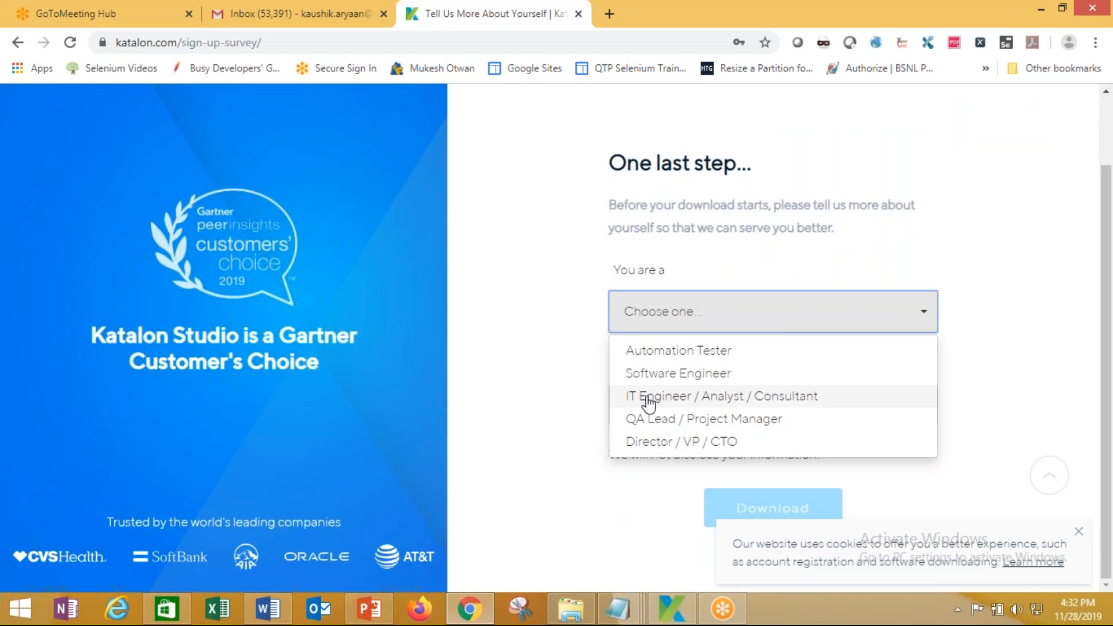
left_click(641, 418)
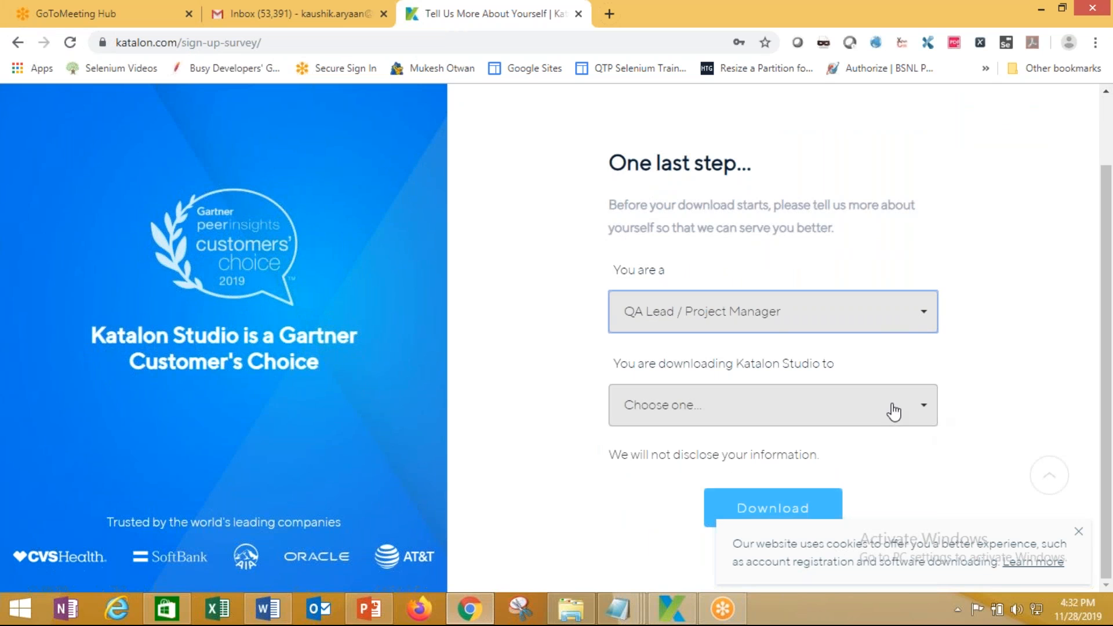
left_click(921, 409)
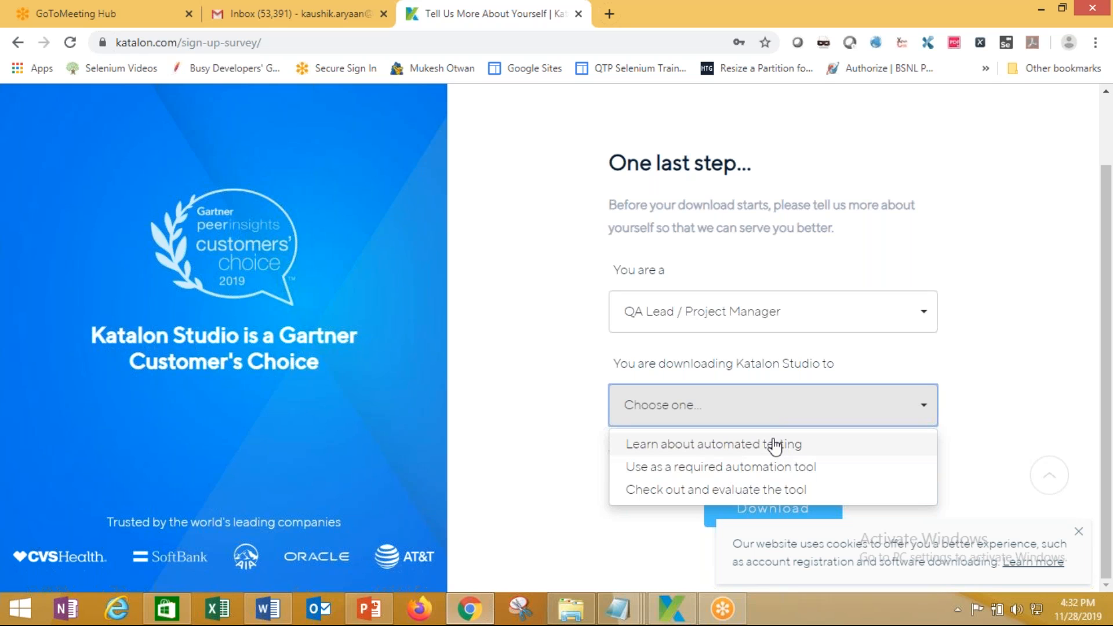
left_click(748, 489)
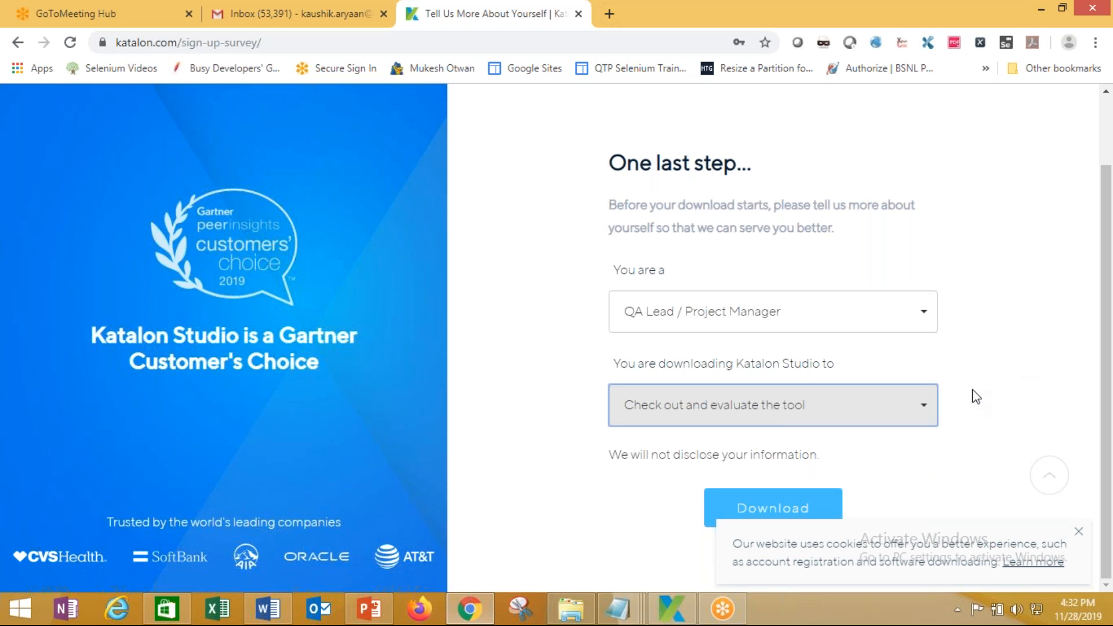
left_click(890, 477)
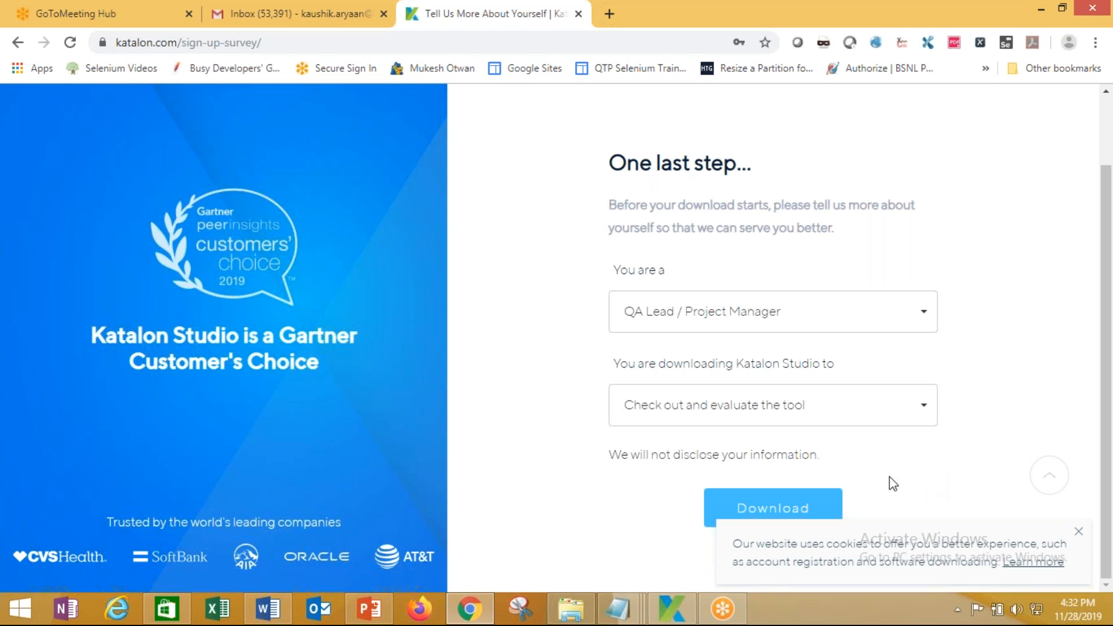
Dismiss the cookie notice, download Katalon Studio, and go back to the TestOps sign-in page
left_click(1075, 533)
left_click(770, 516)
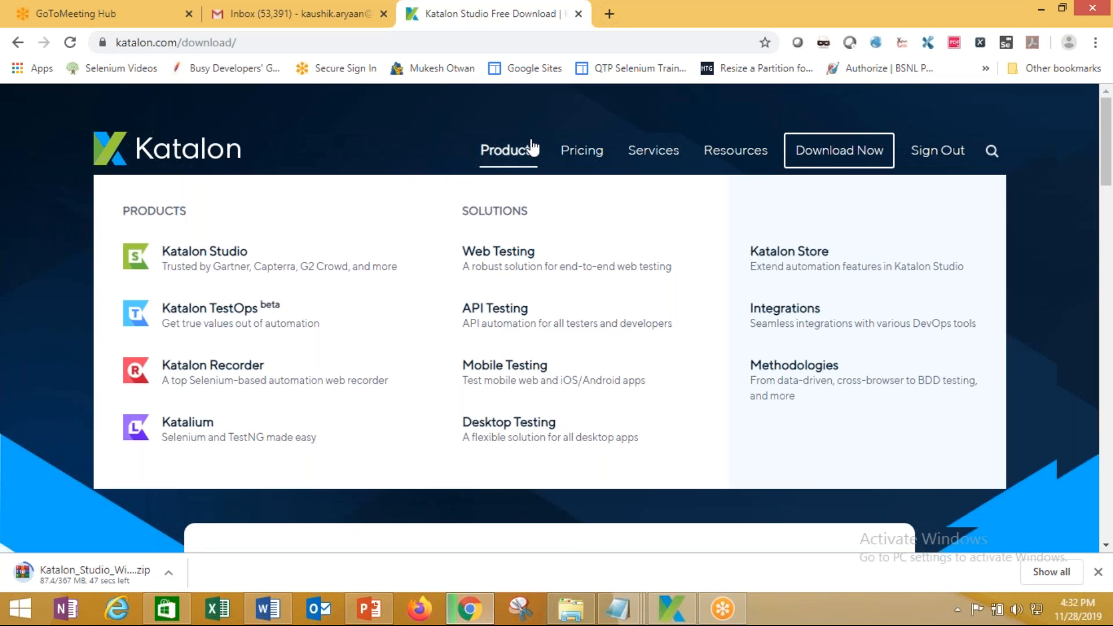
left_click(19, 43)
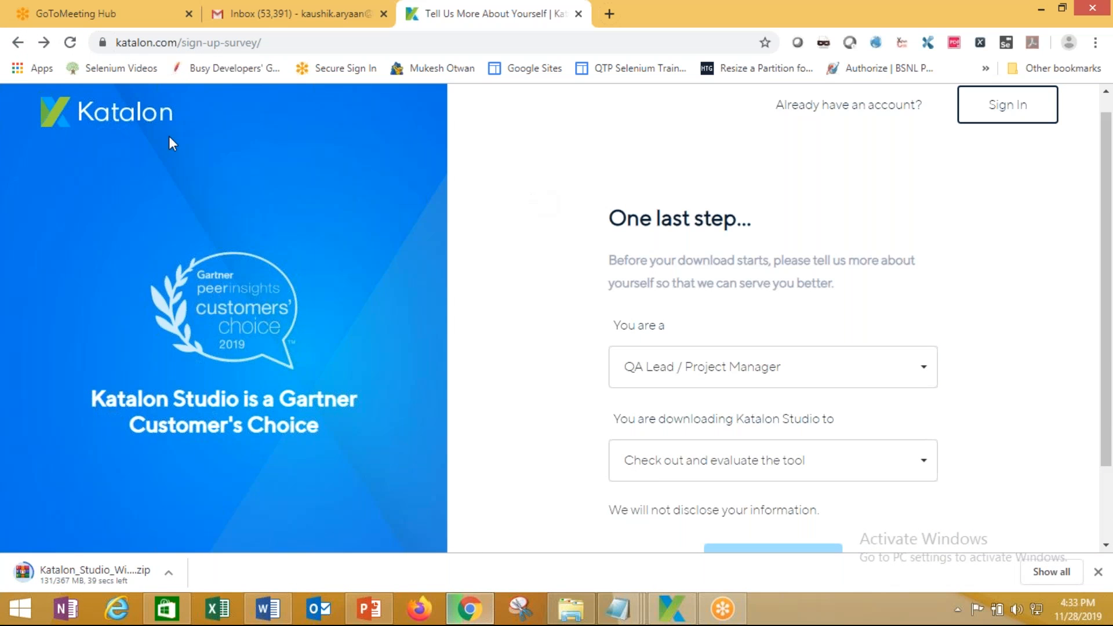
left_click(16, 48)
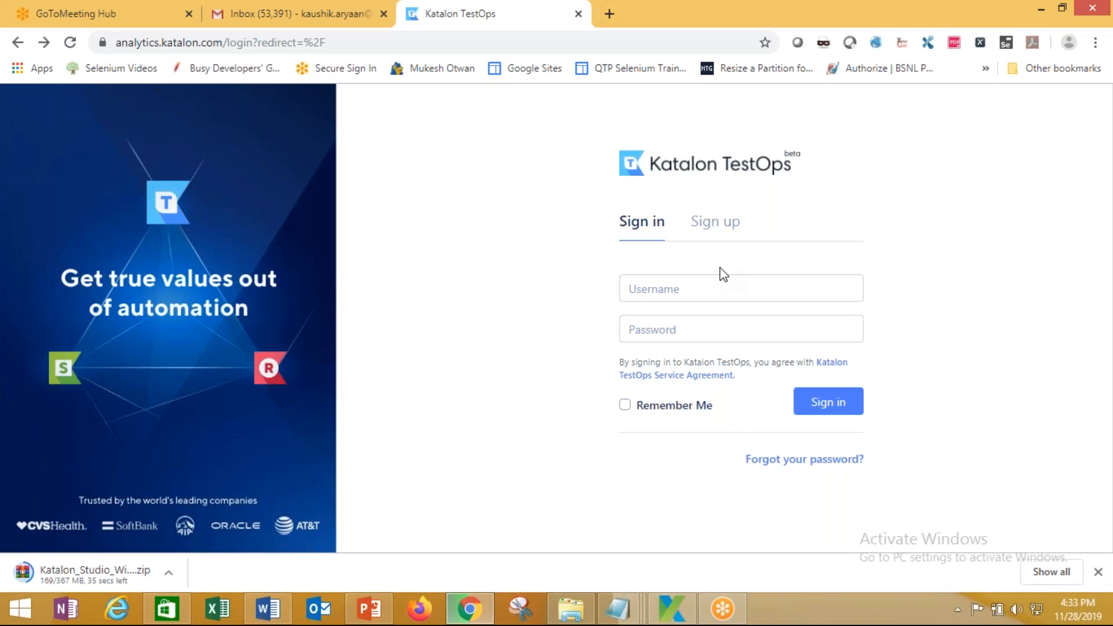
Sign in to TestOps with the saved business email and password, declining Chrome's offer to save it
left_click(676, 288)
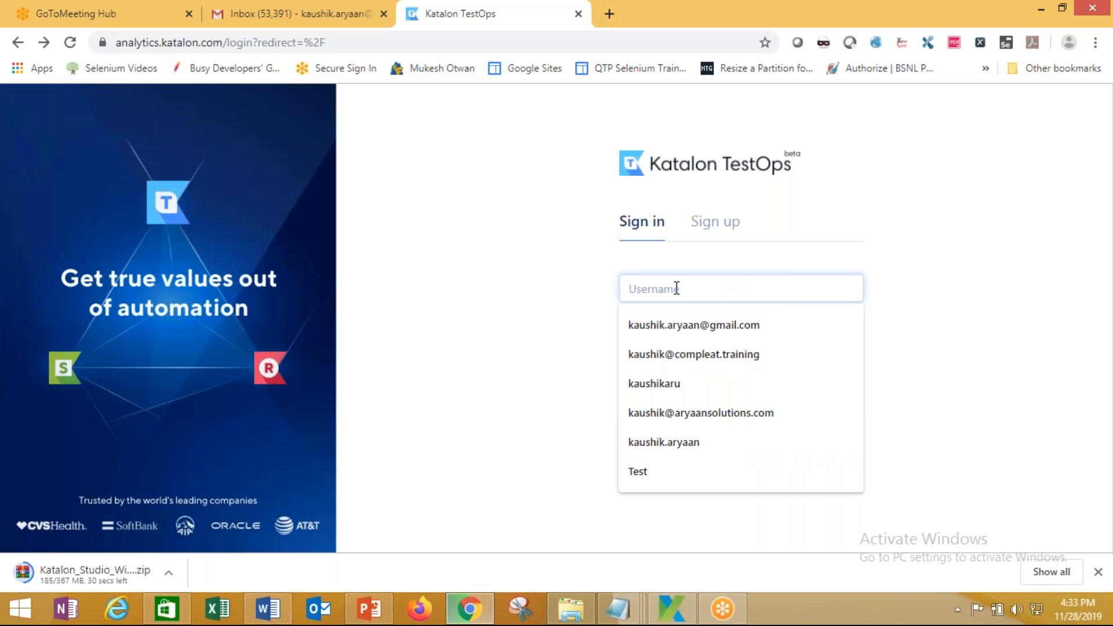
left_click(679, 412)
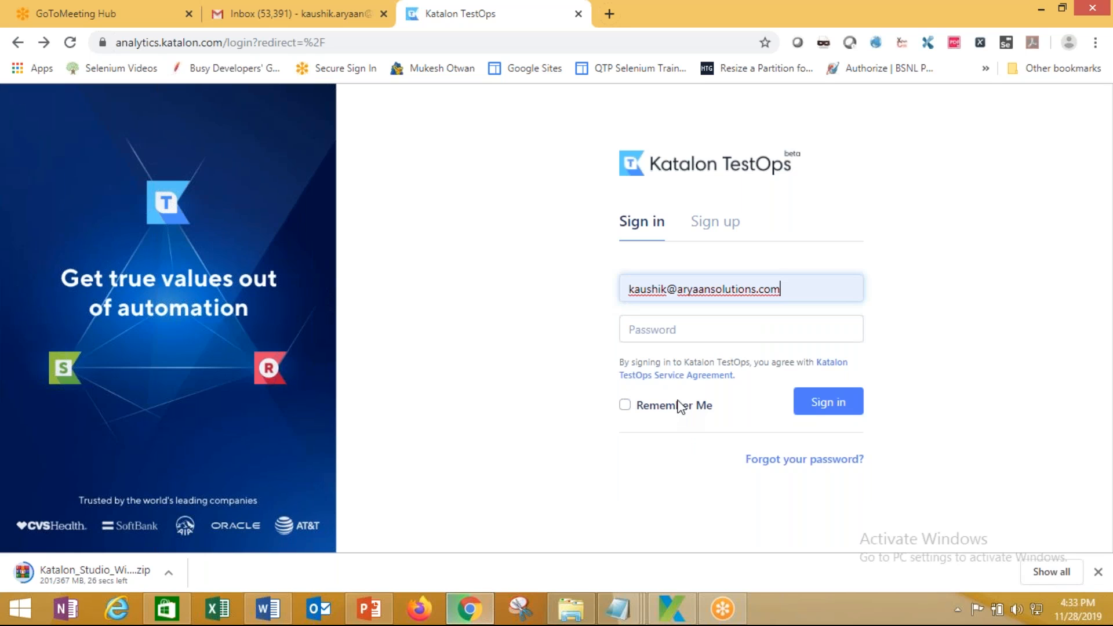
left_click(684, 335)
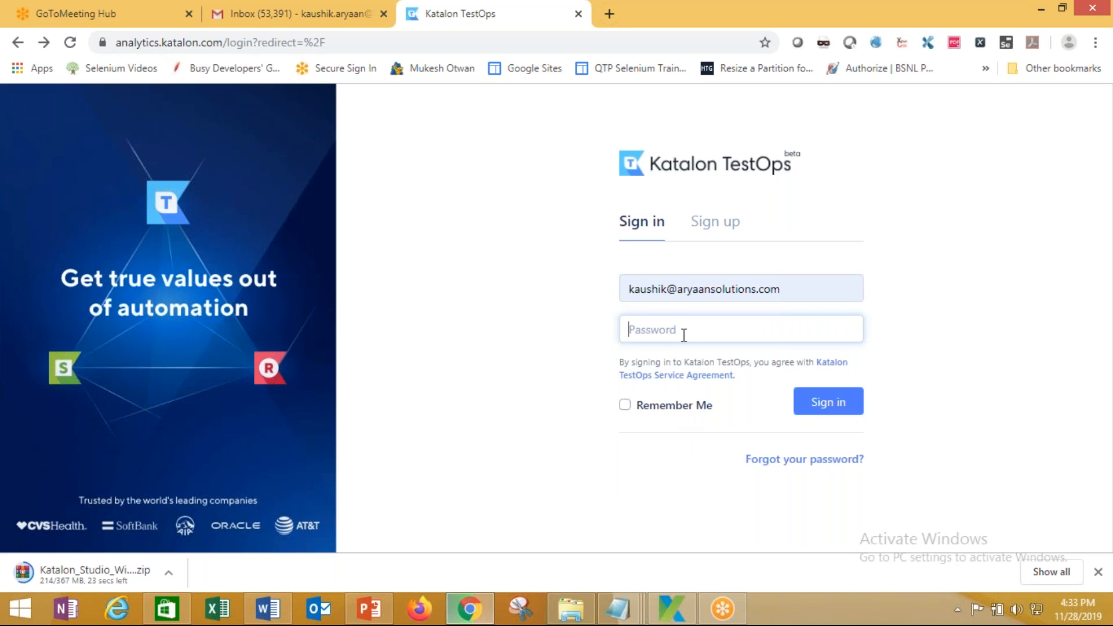
type("*")
left_click(822, 402)
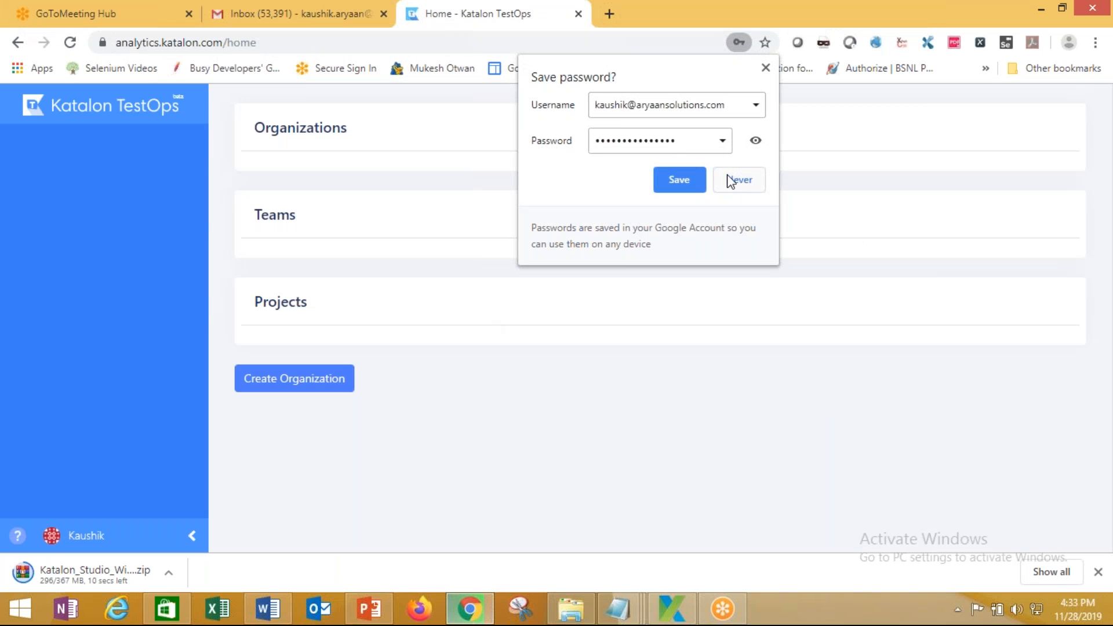
left_click(732, 179)
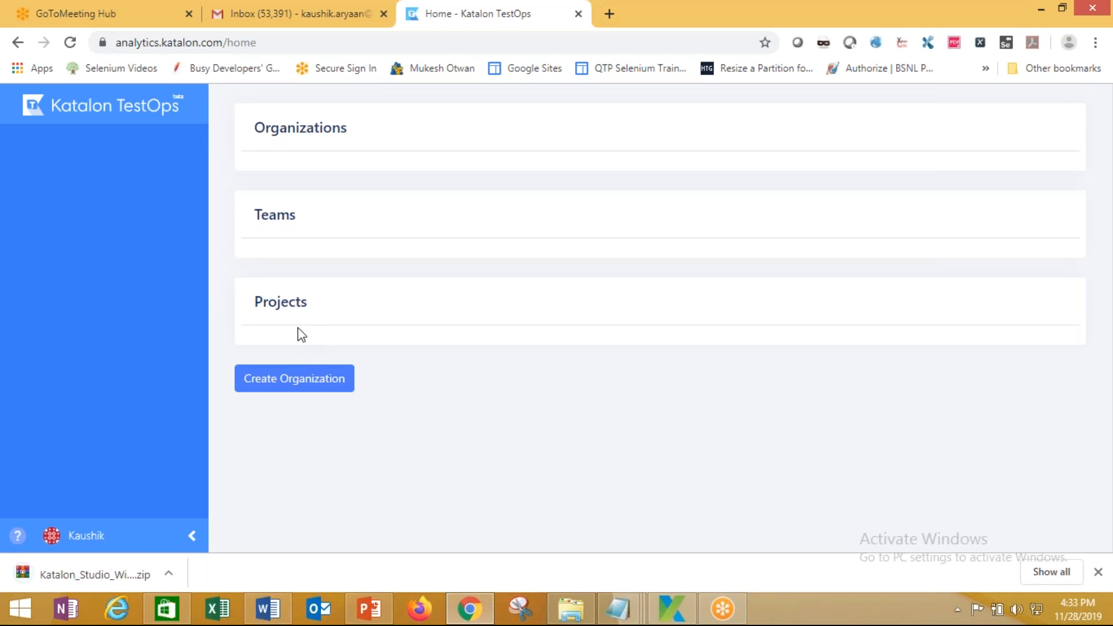
Create a new TestOps organization and save its name
left_click(304, 381)
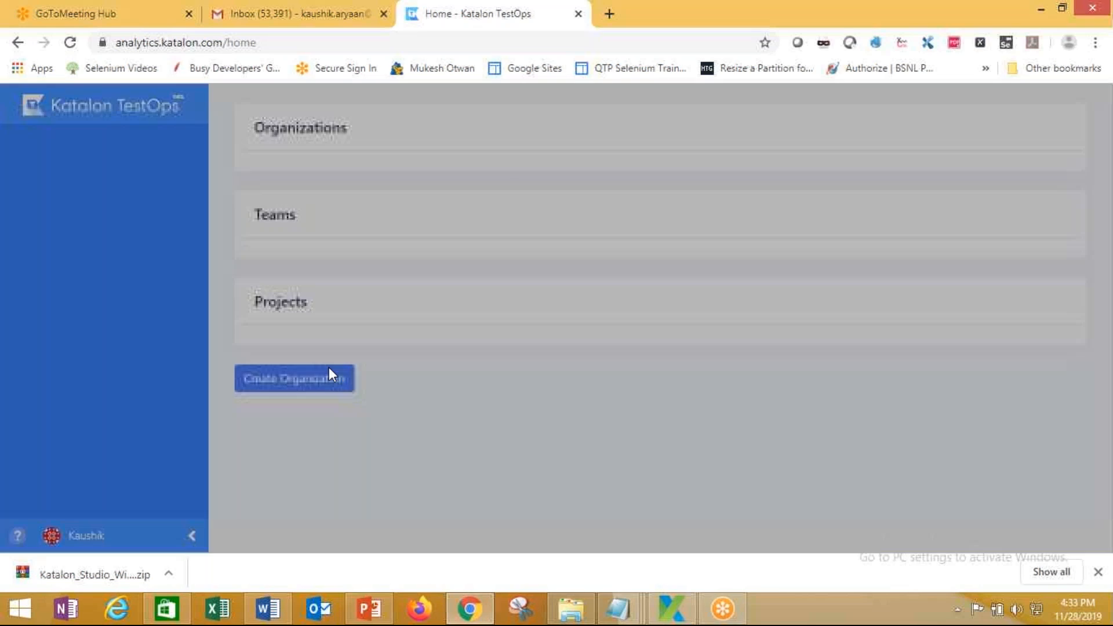
left_click(674, 217)
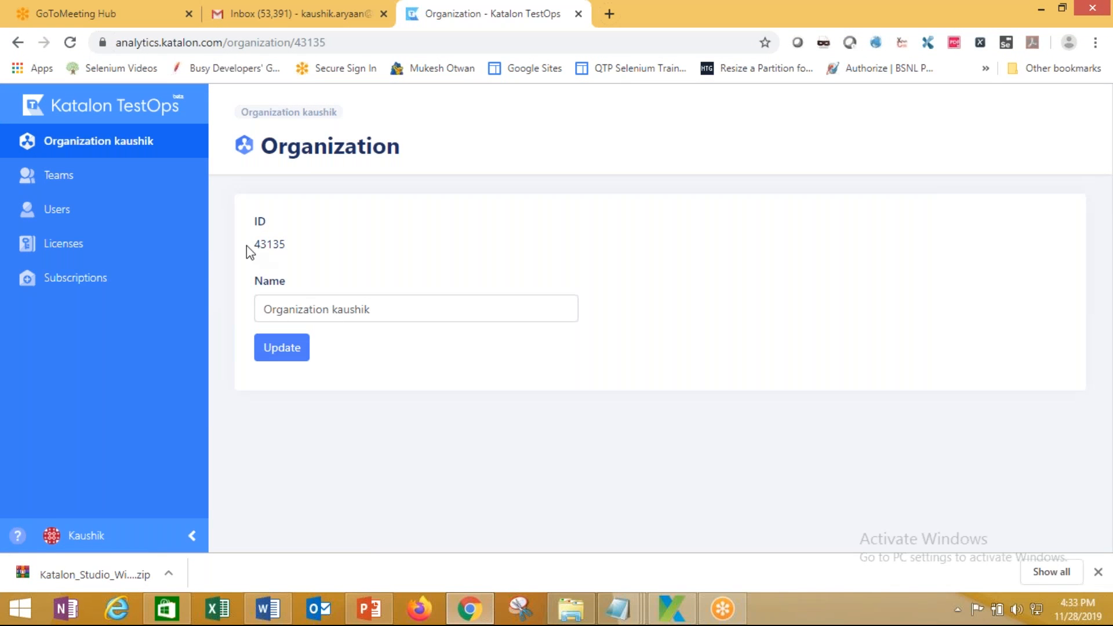
left_click_drag(262, 244, 333, 260)
left_click(301, 355)
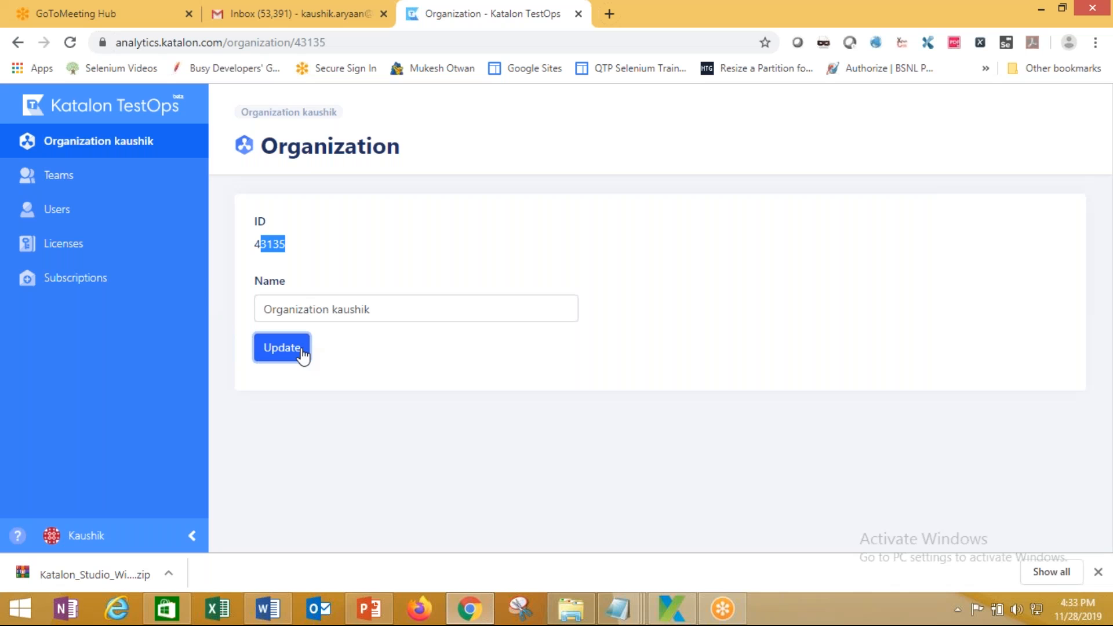
Create a team named KatalonTraining and open its dashboard
left_click(60, 180)
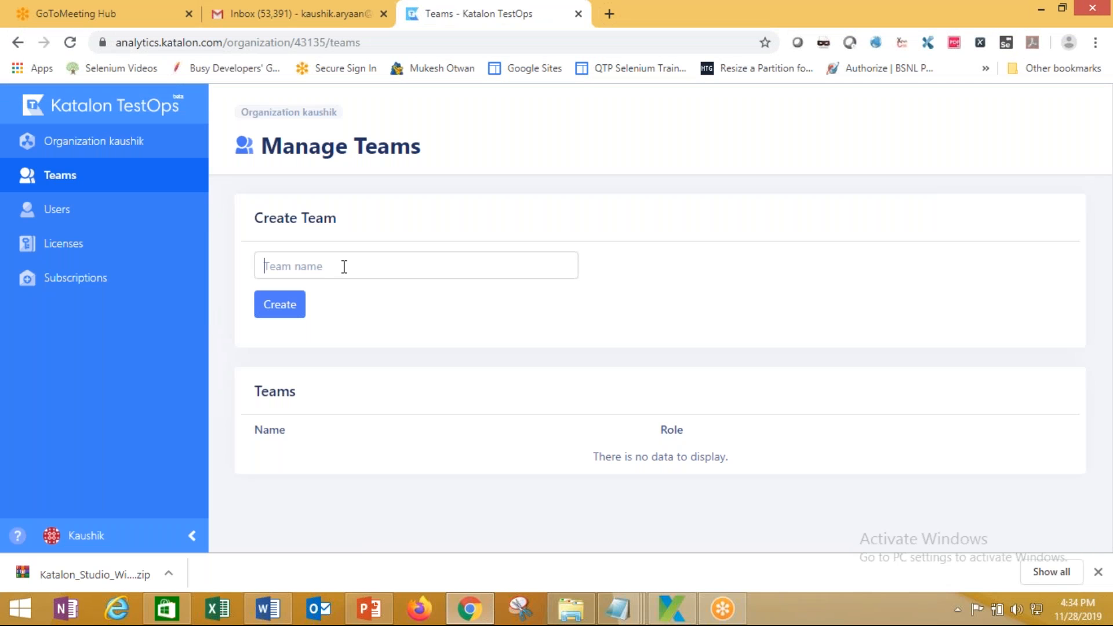
left_click(344, 267)
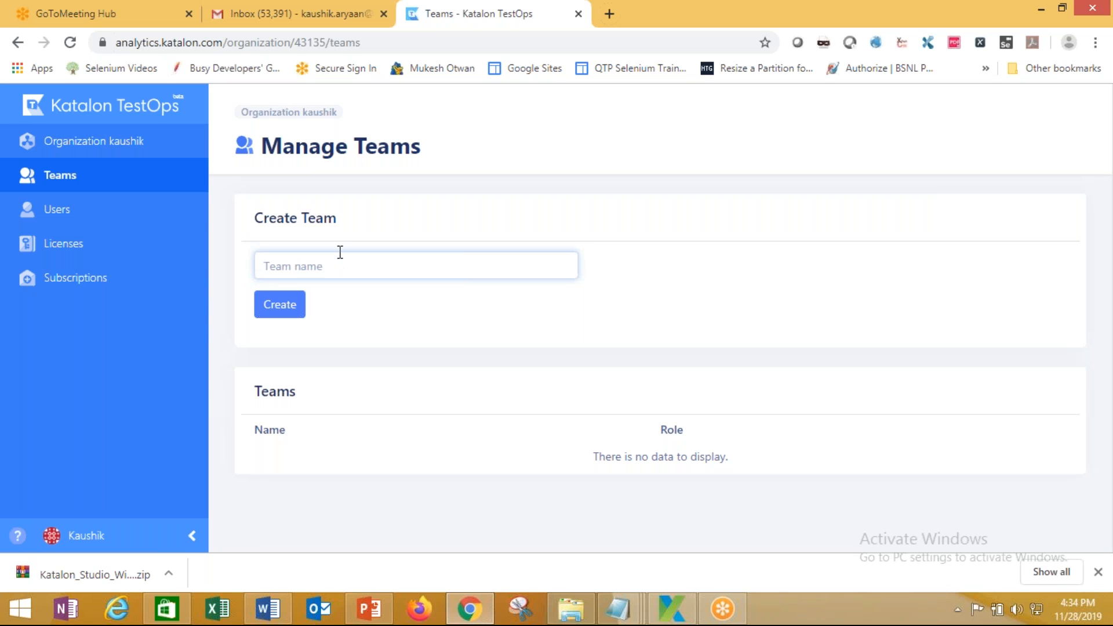
type("KatalonTraining")
left_click(290, 306)
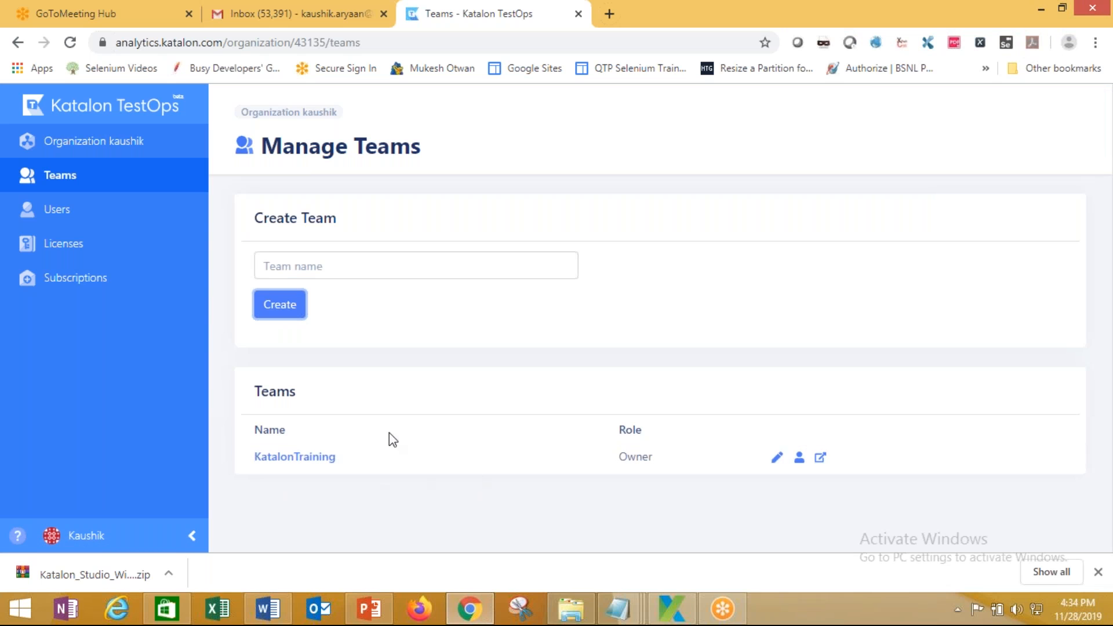
left_click(314, 461)
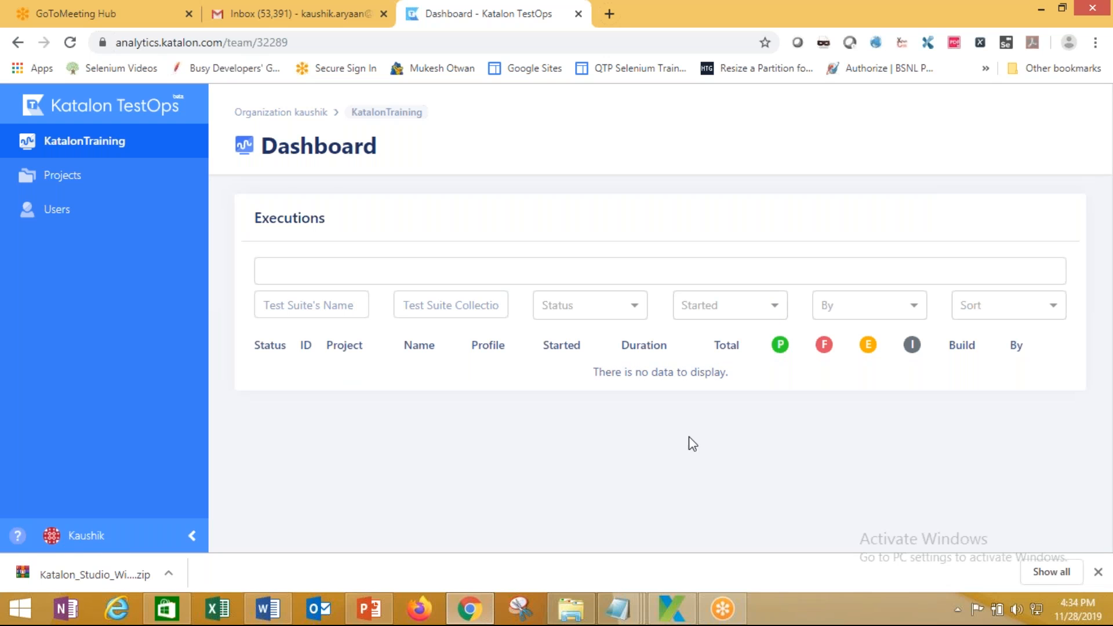
In Katalon Studio's project settings, enable the Katalon Analytics integration
left_click(674, 610)
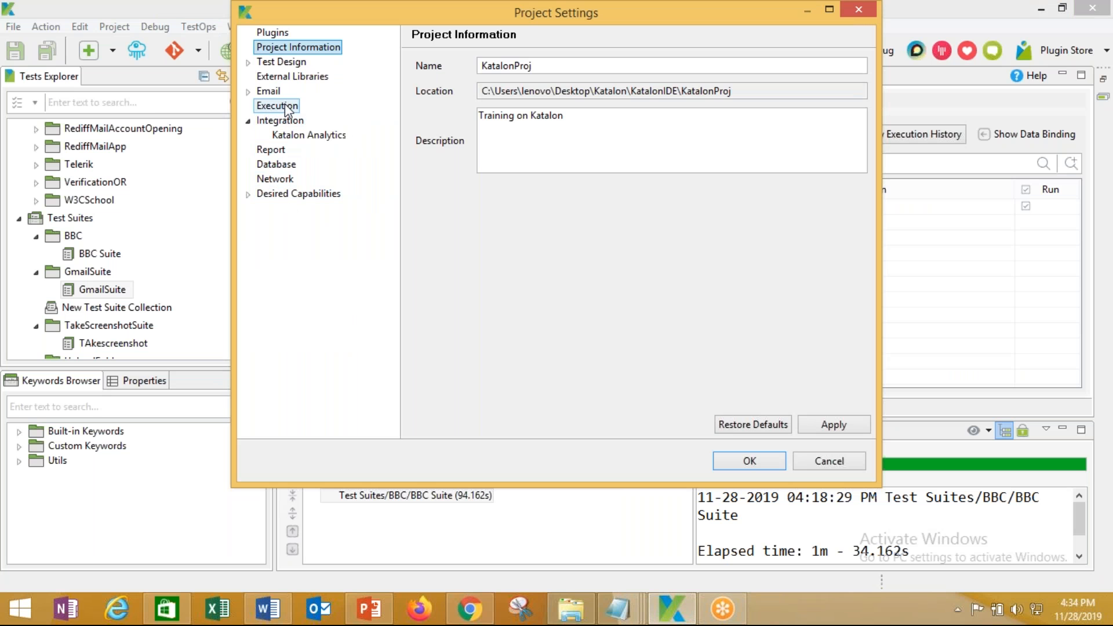
left_click(837, 467)
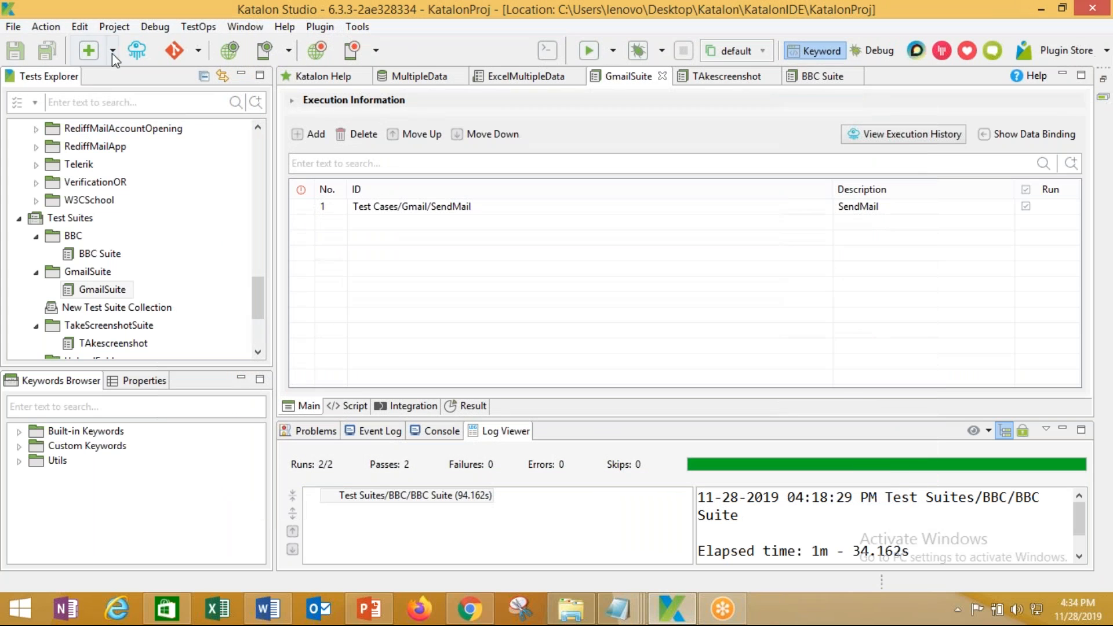
left_click(113, 29)
left_click(139, 81)
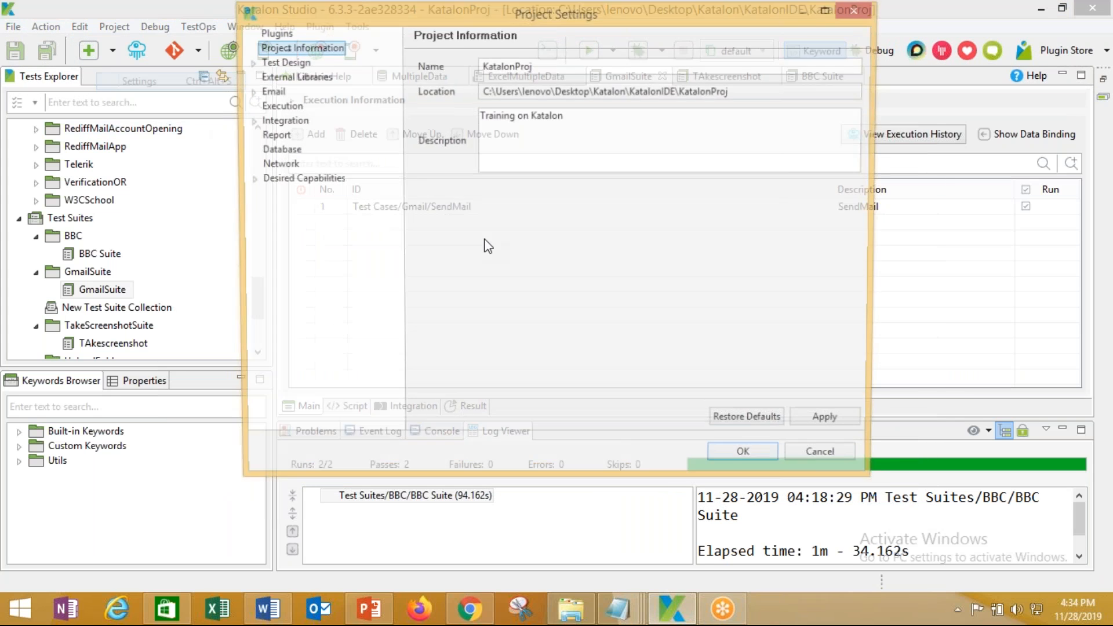
left_click(248, 121)
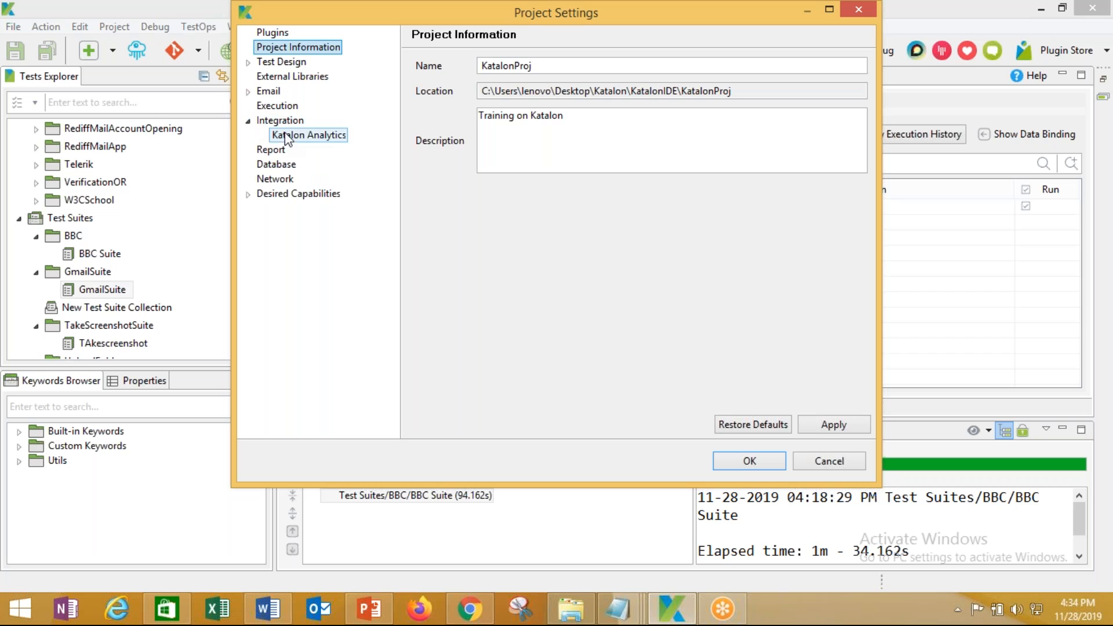
left_click(309, 135)
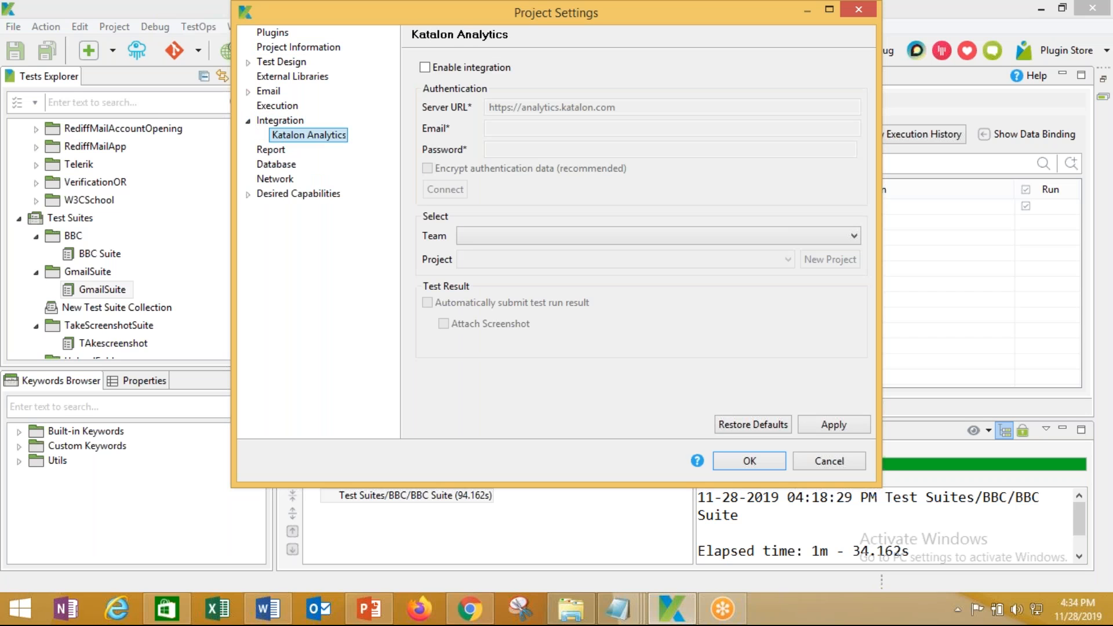
left_click(426, 68)
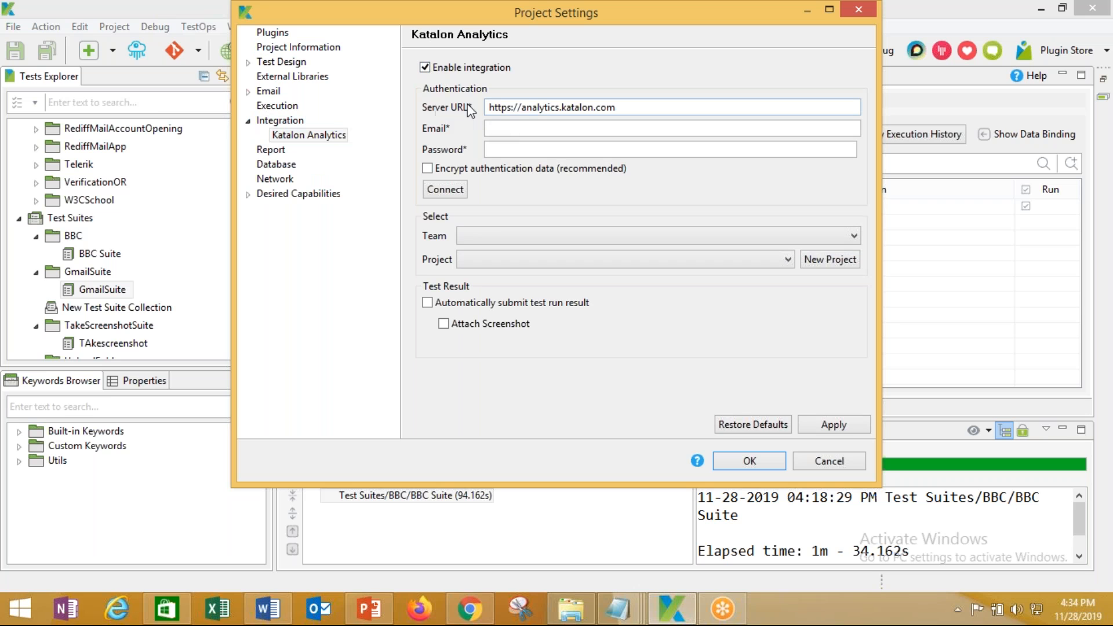
Enter the TestOps account e-mail and password in the Katalon Analytics settings
left_click(503, 130)
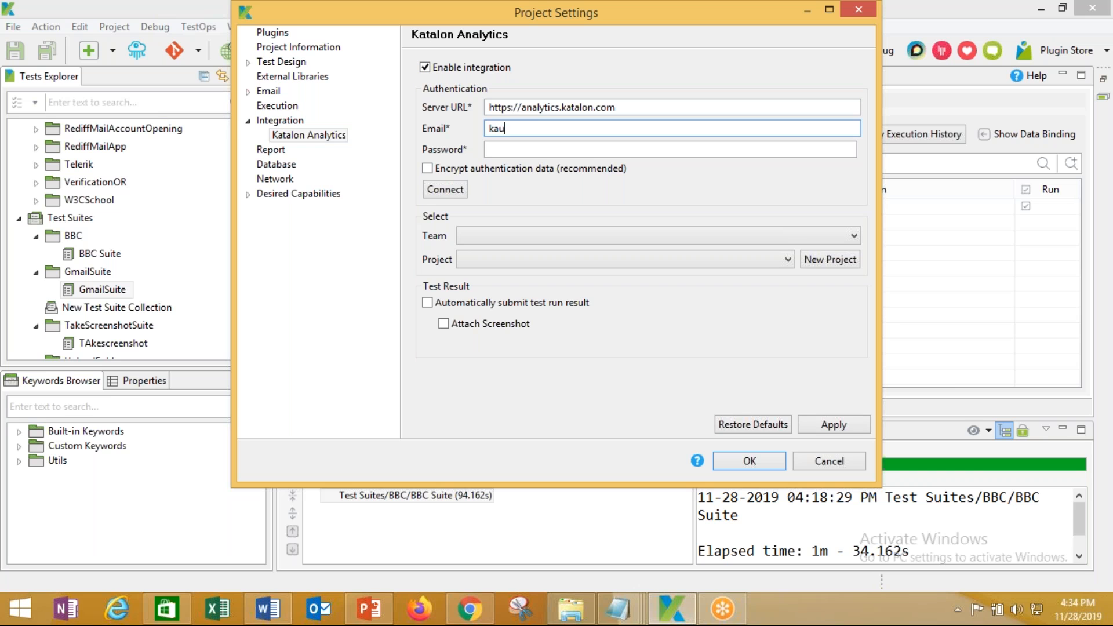
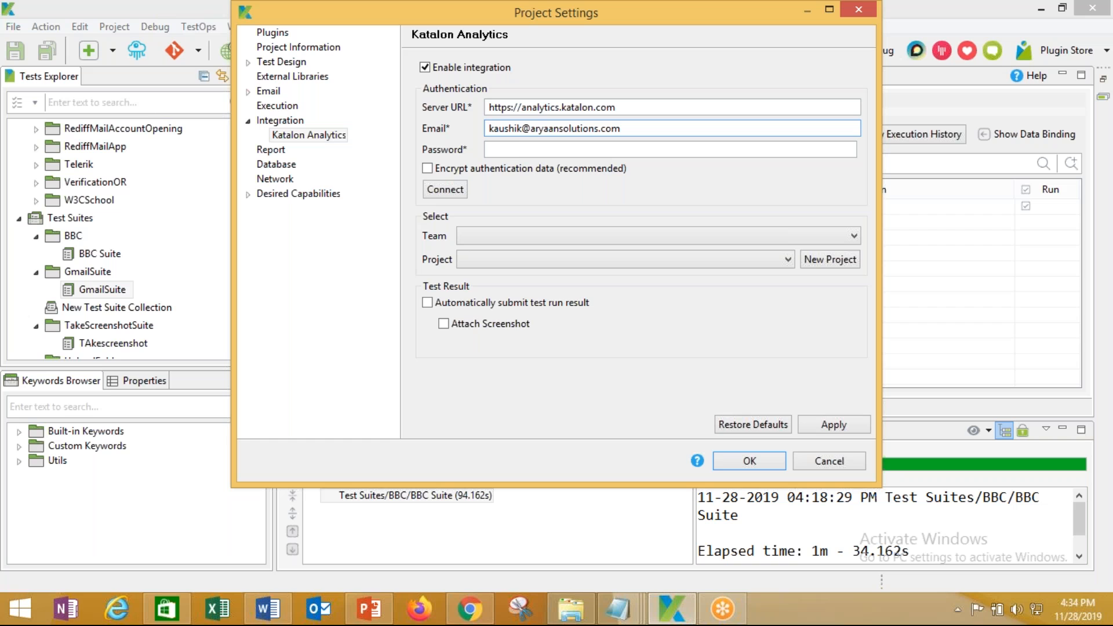
type("••")
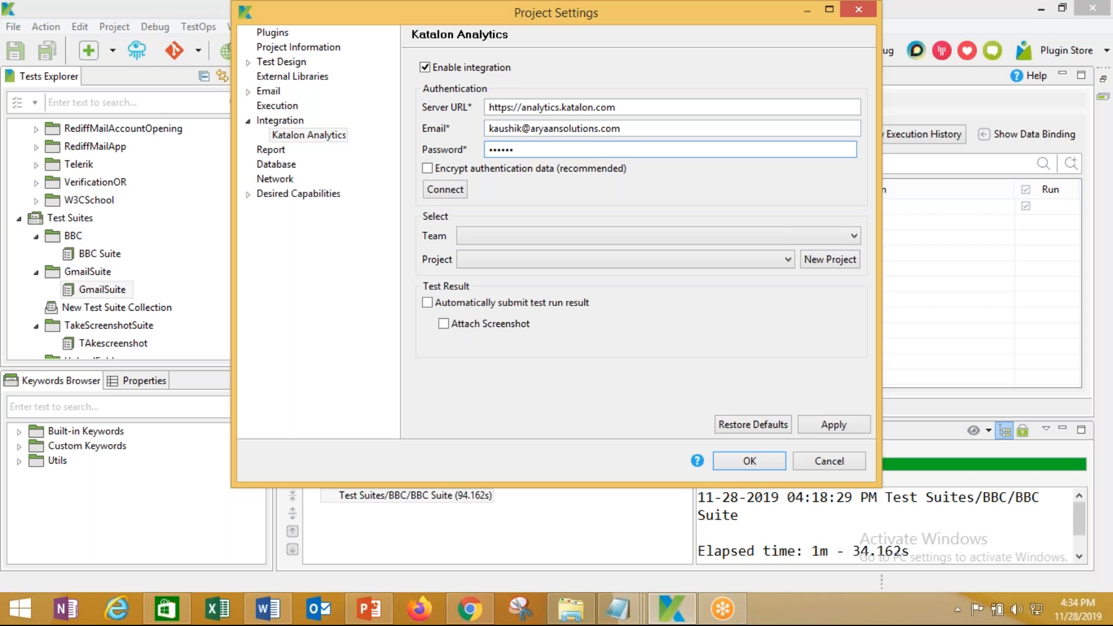
key("BackSpace")
key("BackSpace")
key("BackSpace")
key("BackSpace")
key("BackSpace")
type("•••")
Tick 'Automatically submit test run result' and 'Attach Screenshot' in the Katalon Analytics settings
left_click(470, 610)
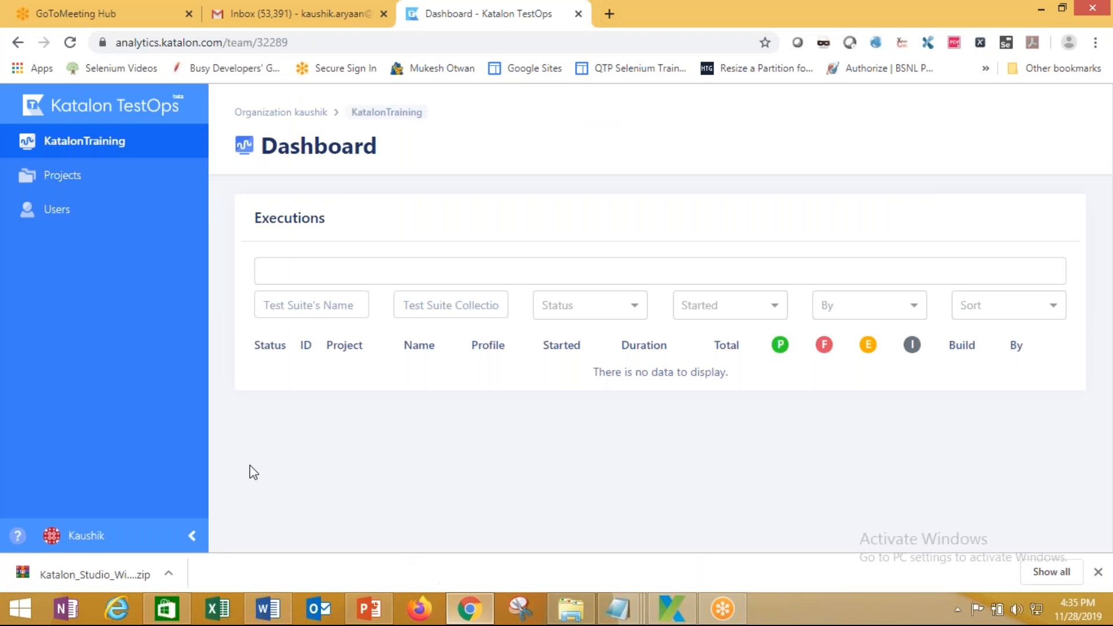
left_click(388, 619)
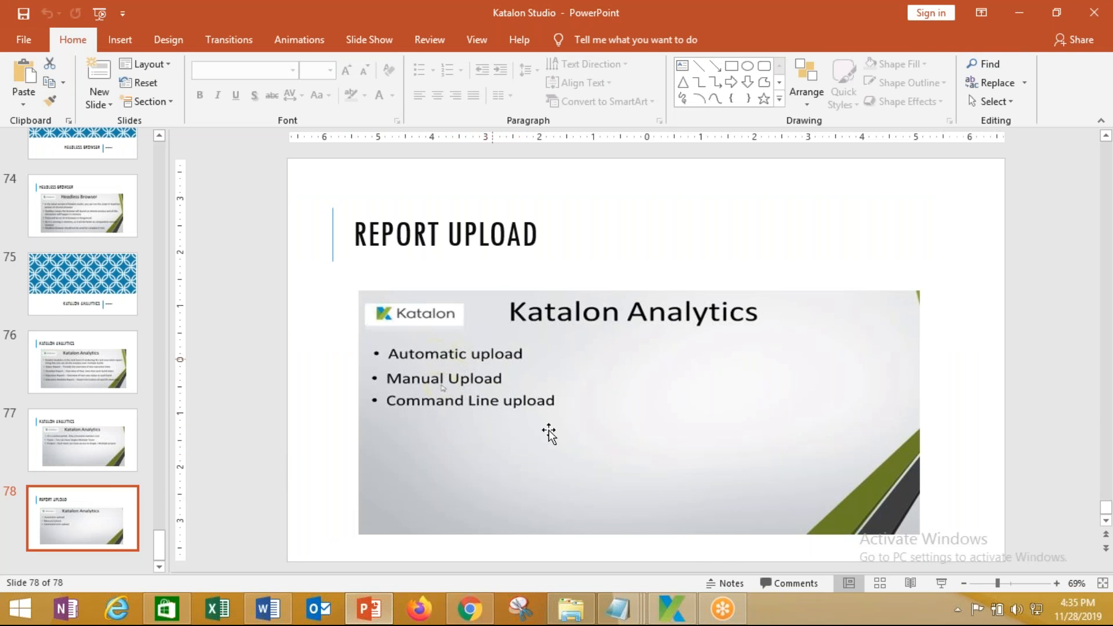
left_click(671, 610)
left_click(427, 302)
left_click(444, 323)
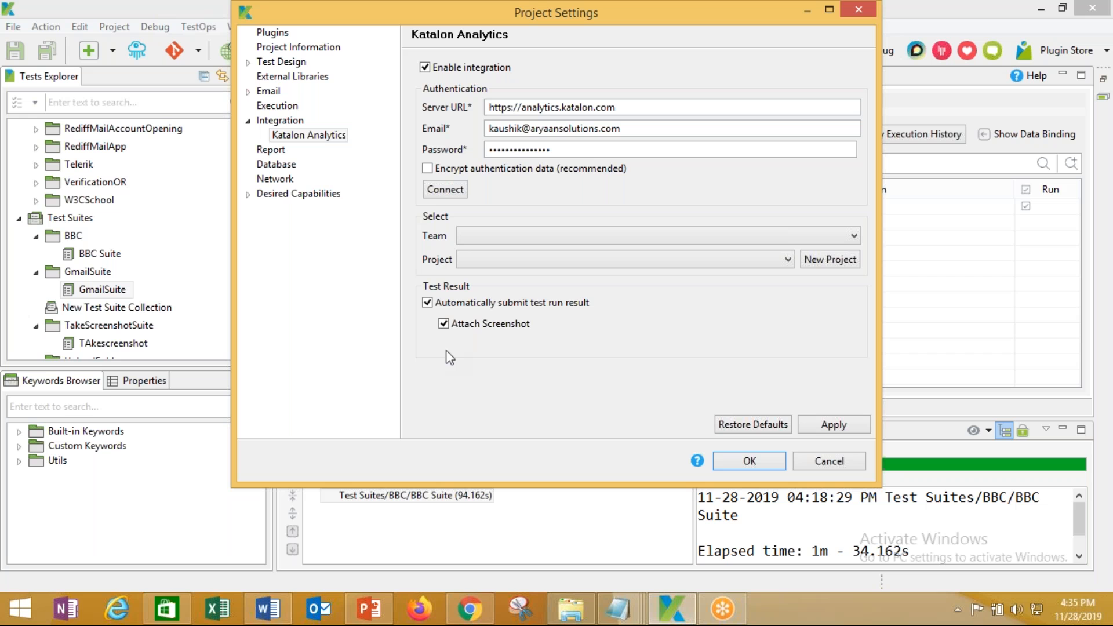
Apply settings, dismiss the connection error, encrypt authentication data and connect to Katalon Analytics
left_click(833, 416)
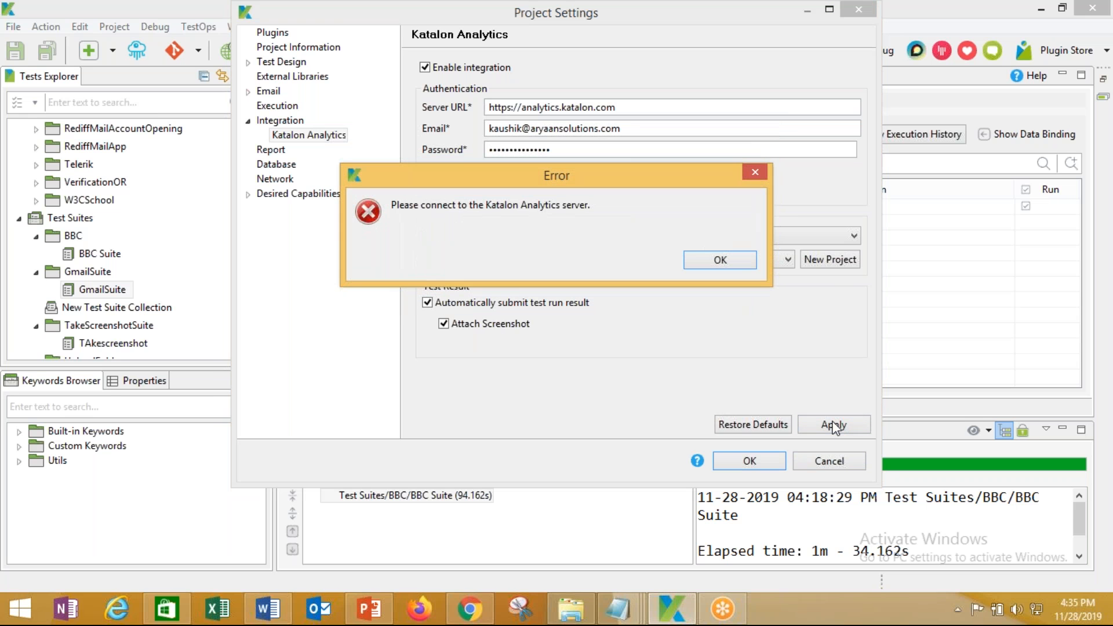
left_click(720, 260)
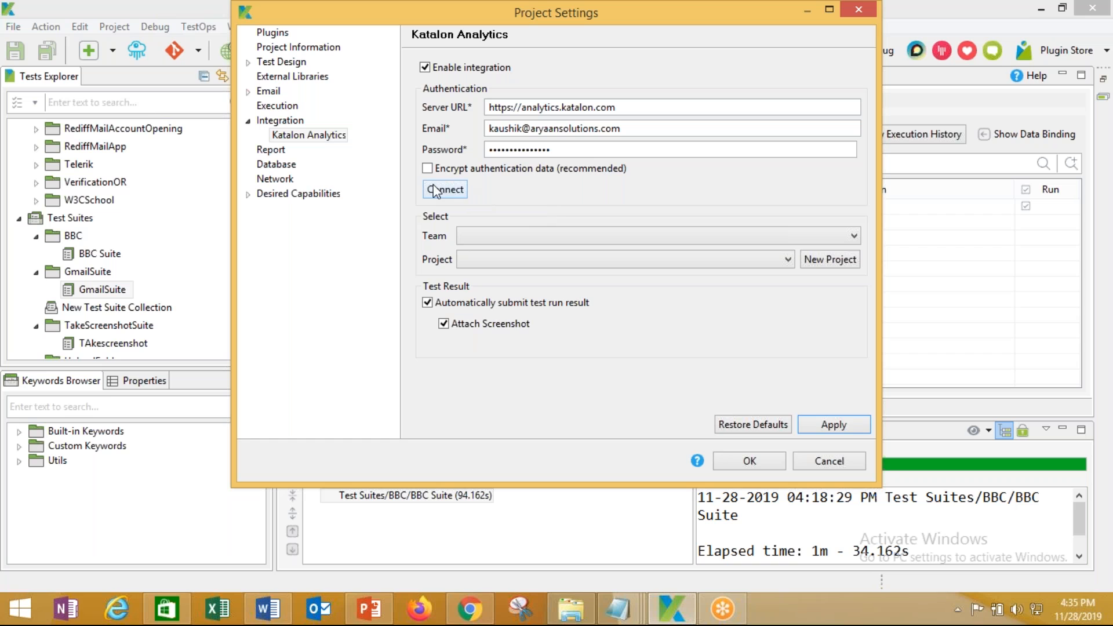
left_click(425, 169)
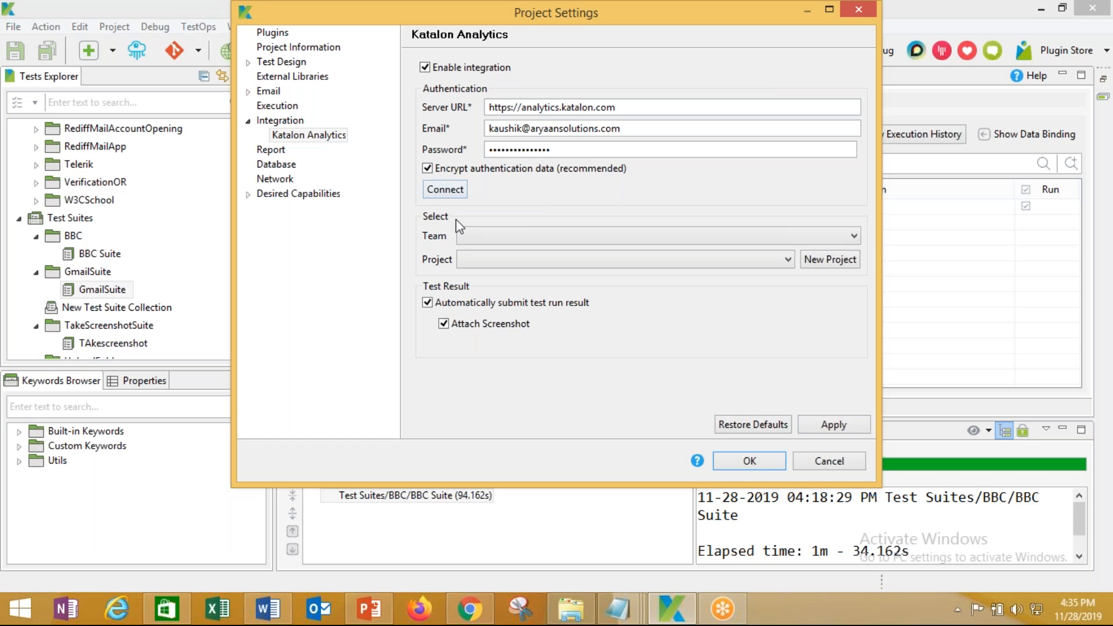
left_click(450, 190)
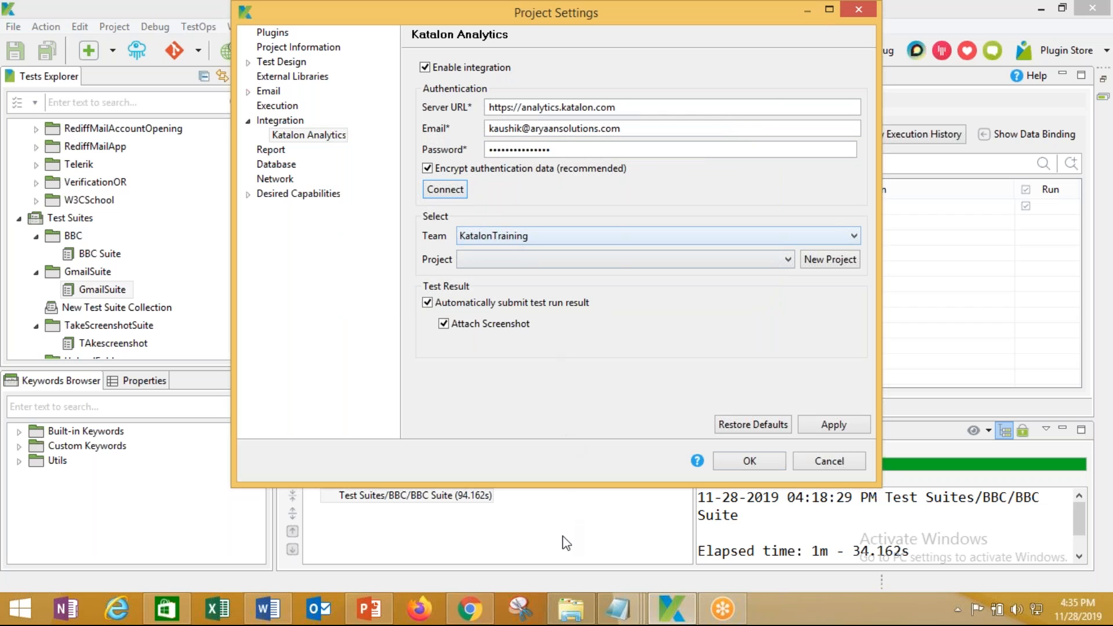
left_click(461, 616)
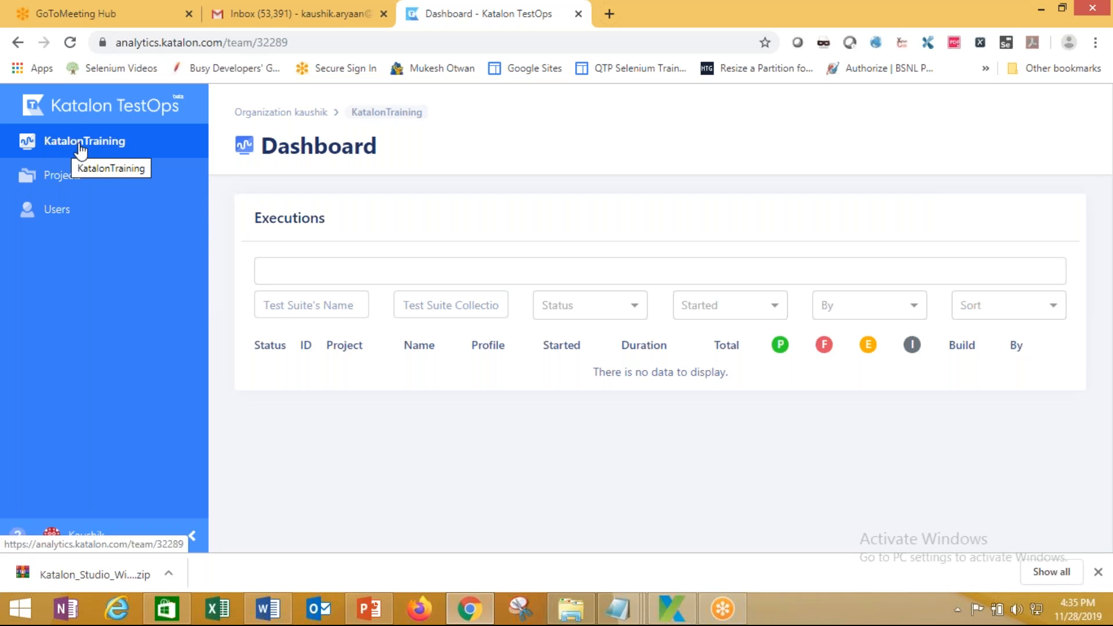
Confirm KatalonTraining is the organization's only team in TestOps, then return to Katalon Studio
left_click(18, 44)
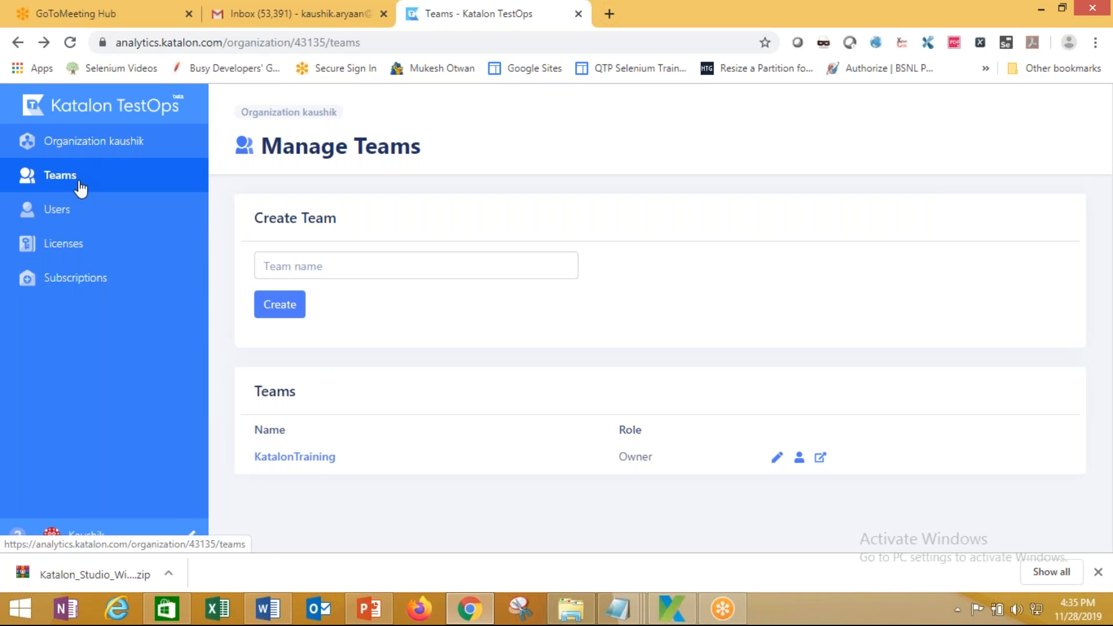
left_click(75, 174)
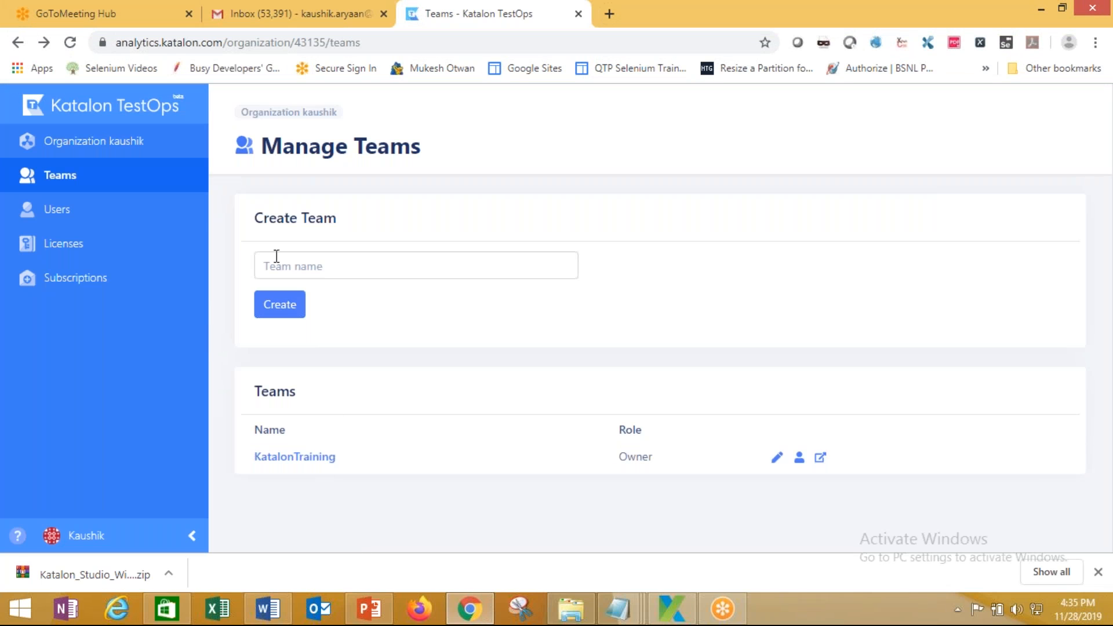
left_click(65, 181)
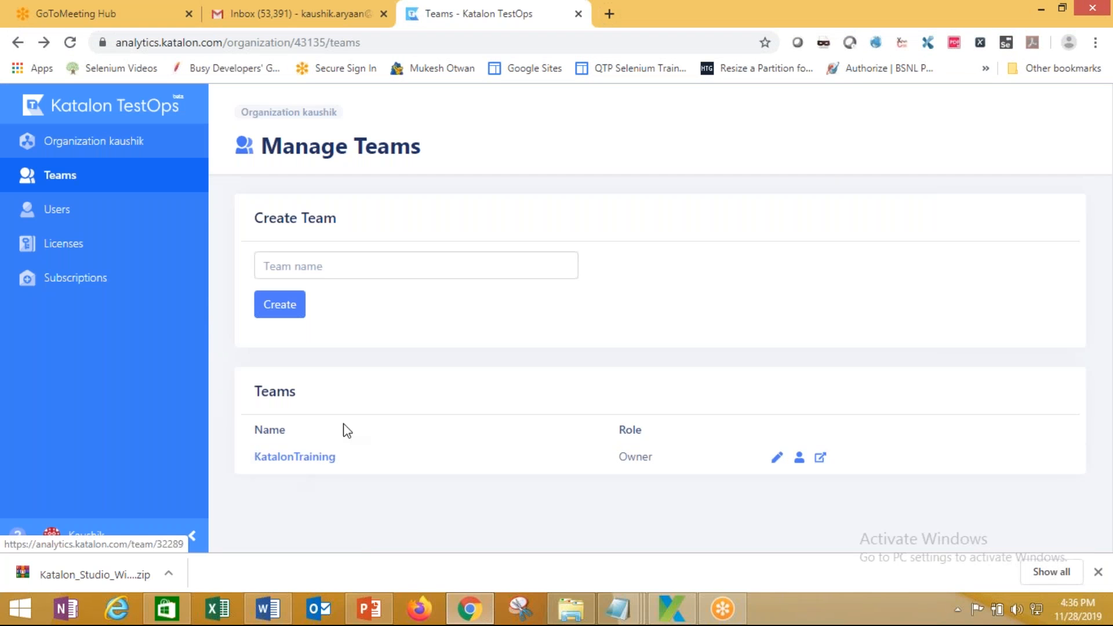
left_click(311, 462)
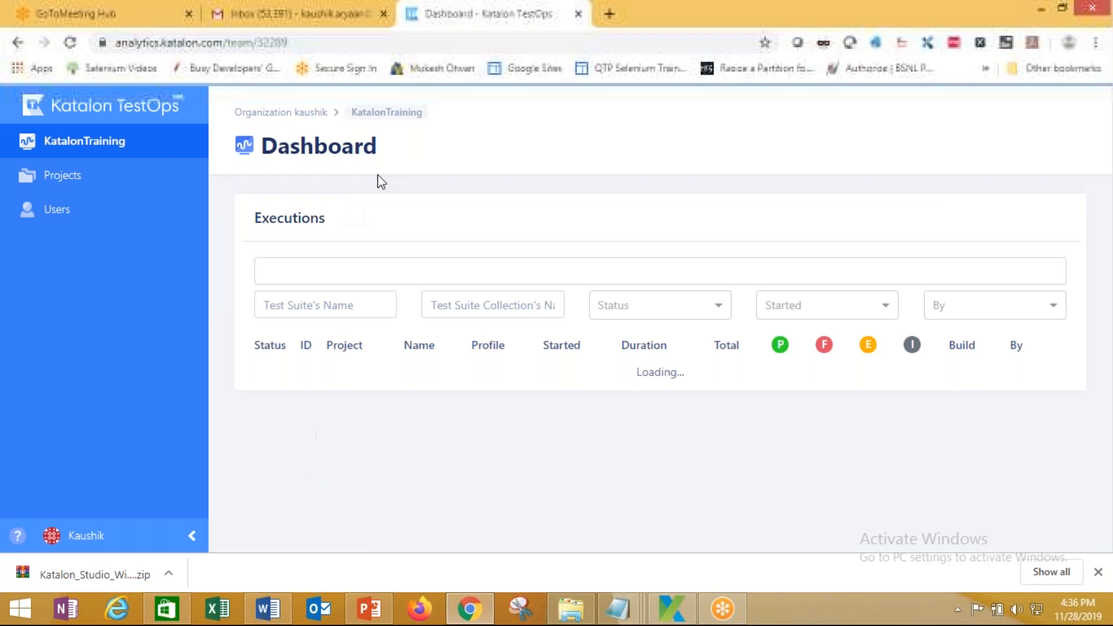
left_click(692, 616)
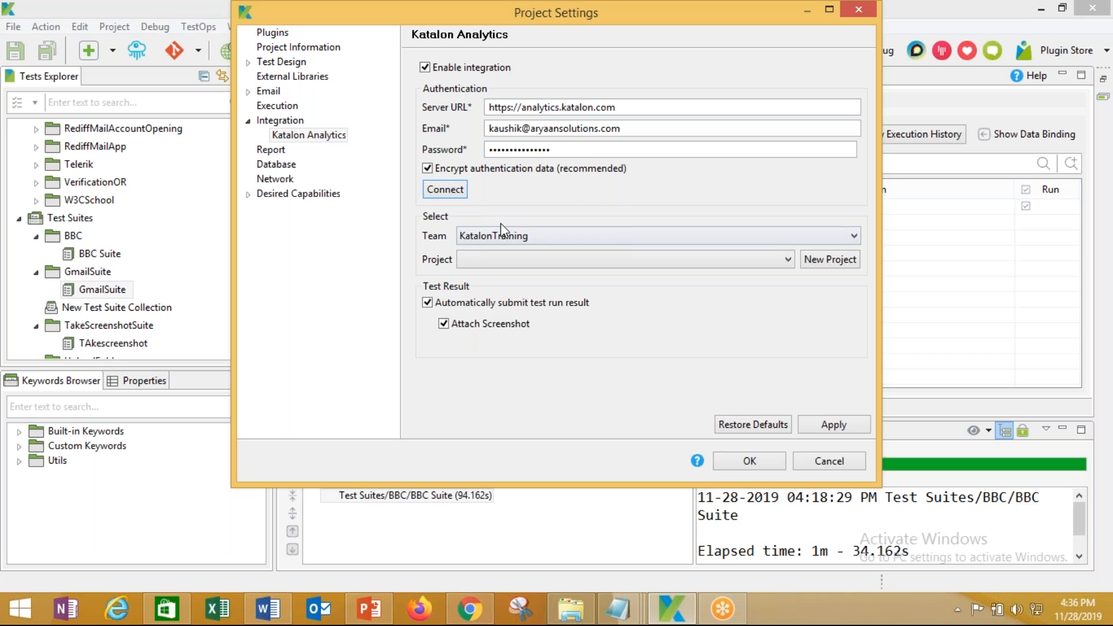
Reselect team KatalonTraining and check its still-empty project list
left_click(856, 235)
left_click(852, 249)
left_click(787, 257)
left_click(787, 258)
Create the TestOps project GmailSuite and keep it selected as the project
left_click(822, 263)
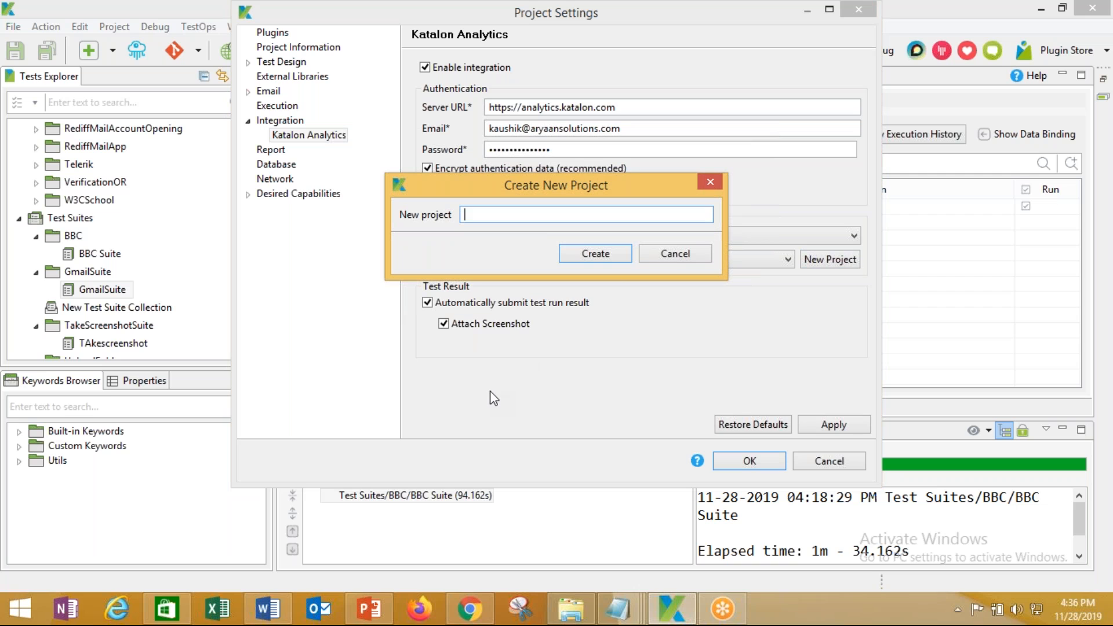
type("GmailSyui")
key("BackSpace")
key("BackSpace")
type("uite")
left_click(607, 252)
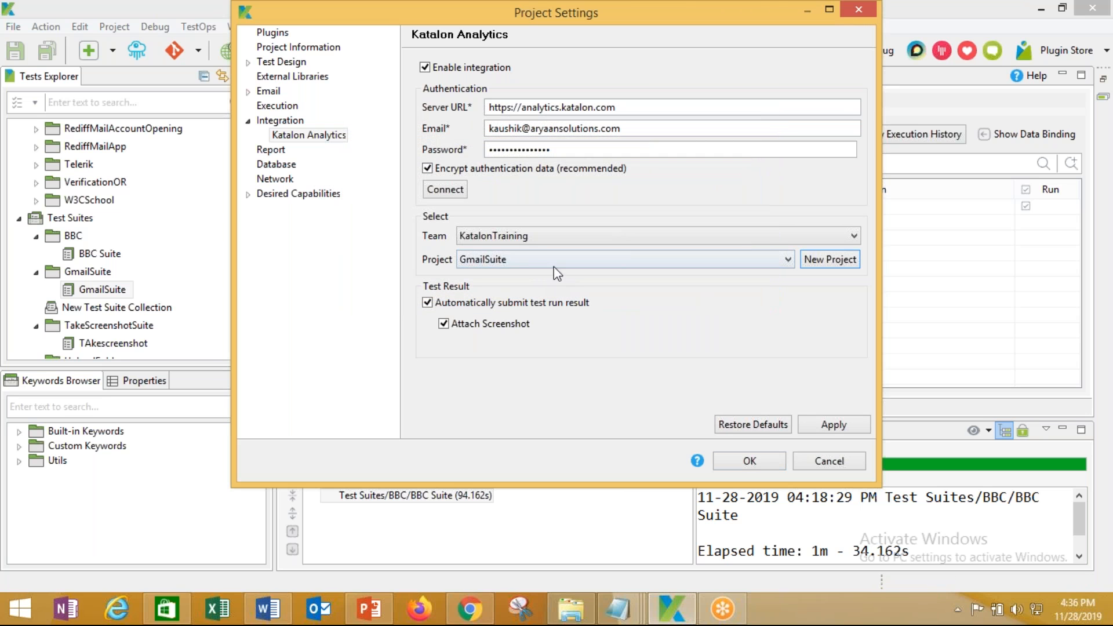
left_click(763, 259)
left_click(784, 258)
Reload TestOps and confirm the Projects list shows GmailSuite (ID 41608), then return to Katalon Studio
mouse_move(679, 614)
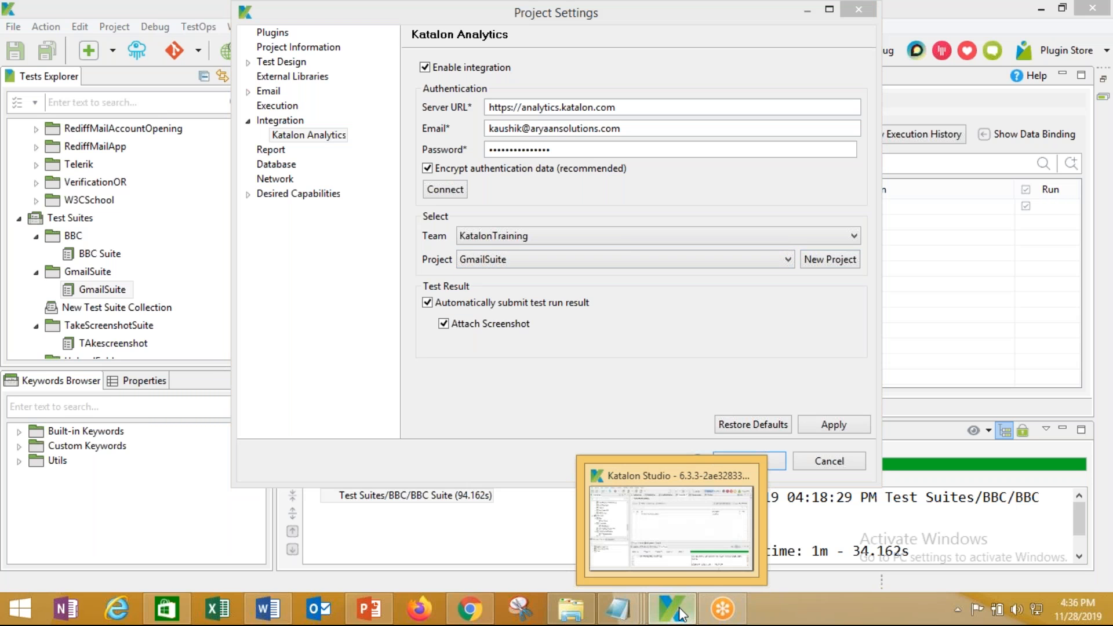
left_click(469, 608)
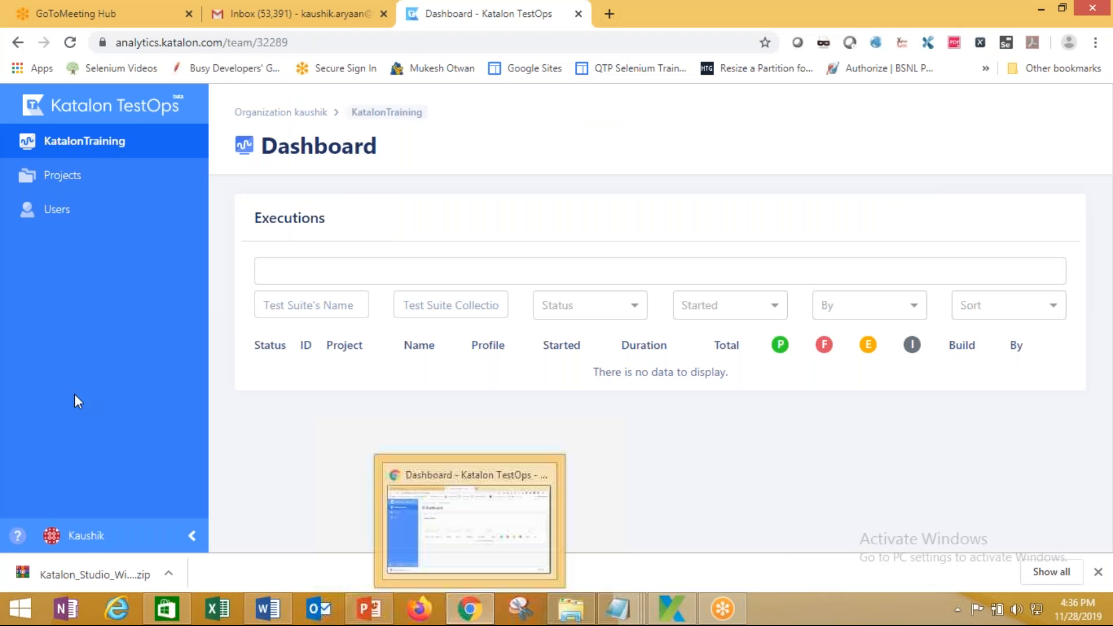
left_click(69, 43)
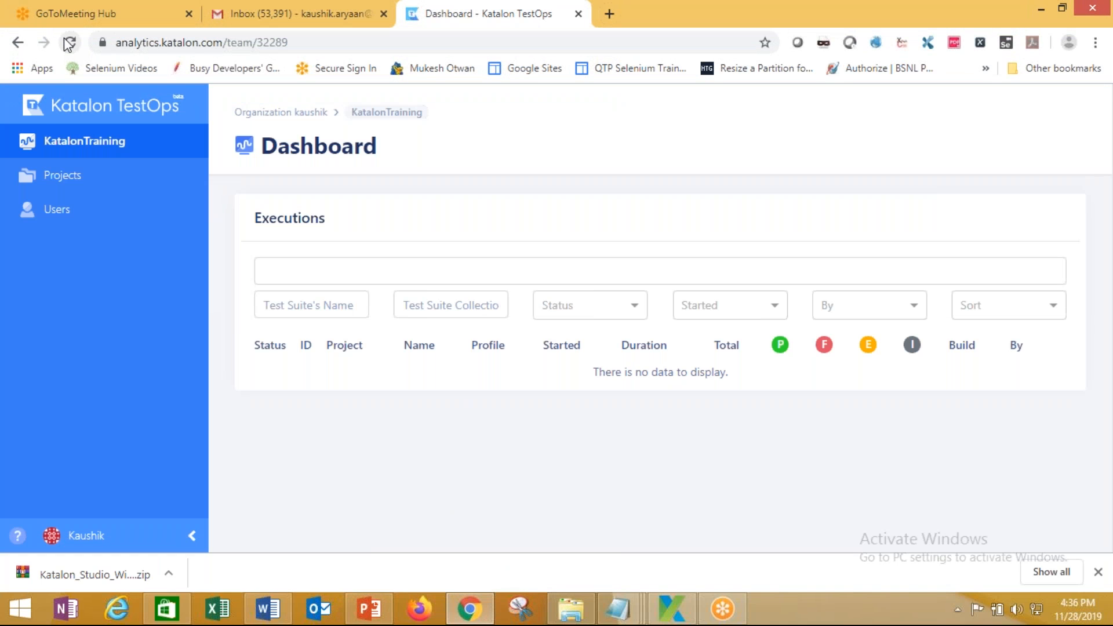
left_click(49, 182)
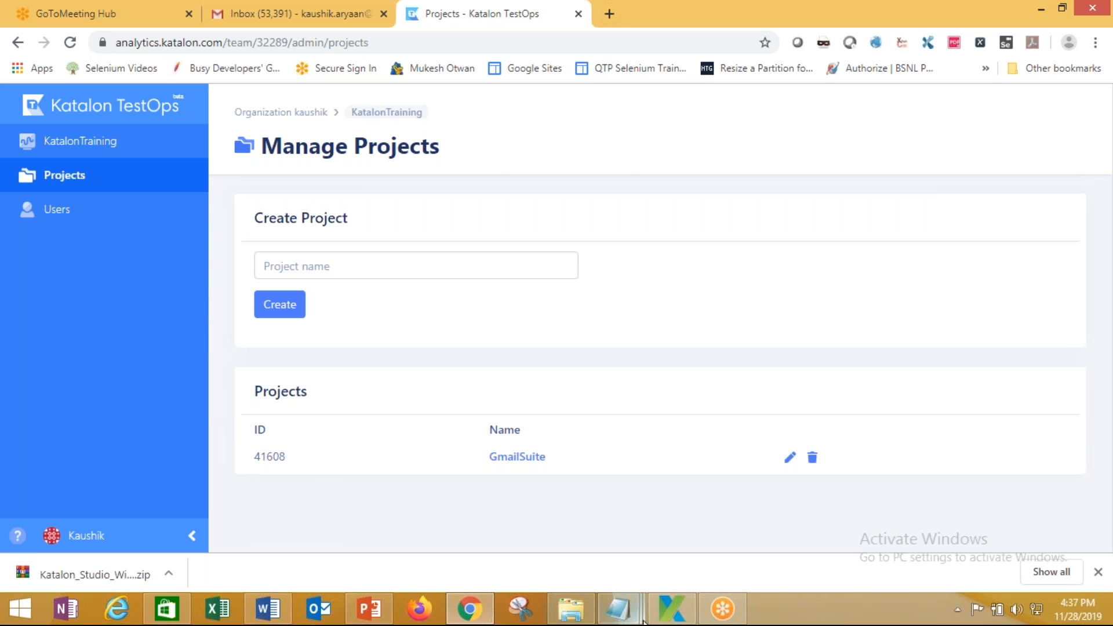
left_click(672, 608)
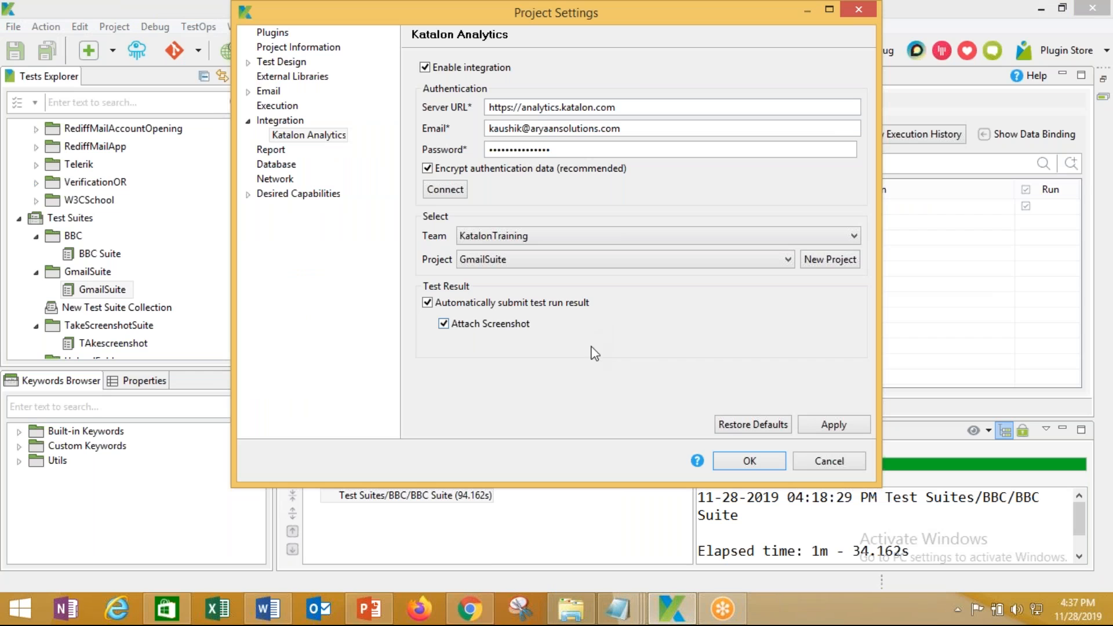
Apply the Katalon Analytics settings and close Project Settings with OK
left_click(835, 427)
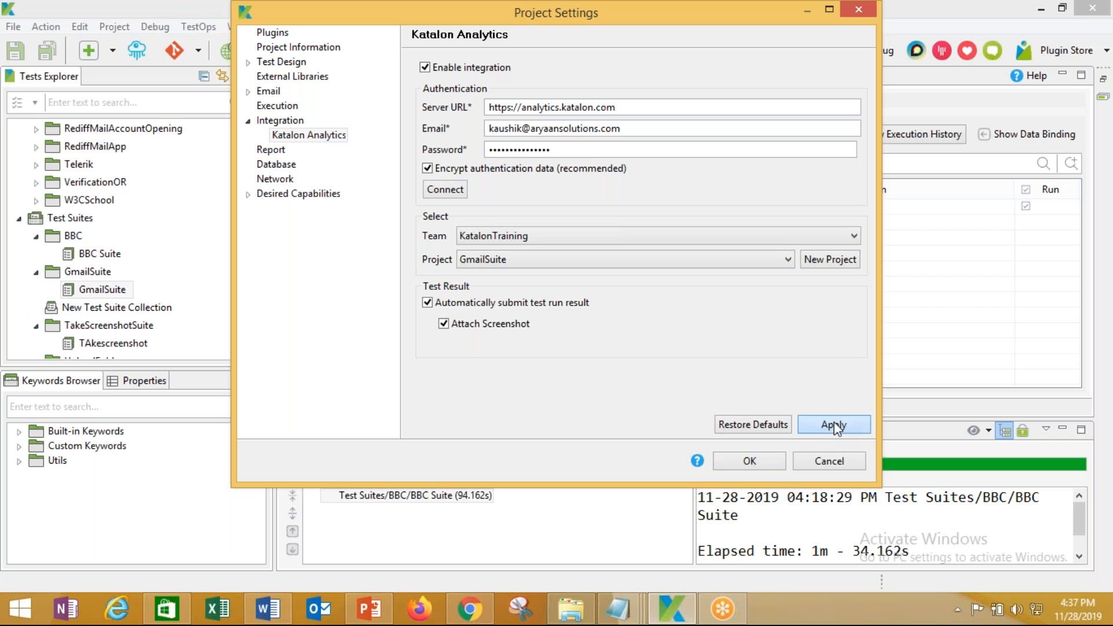
left_click(751, 462)
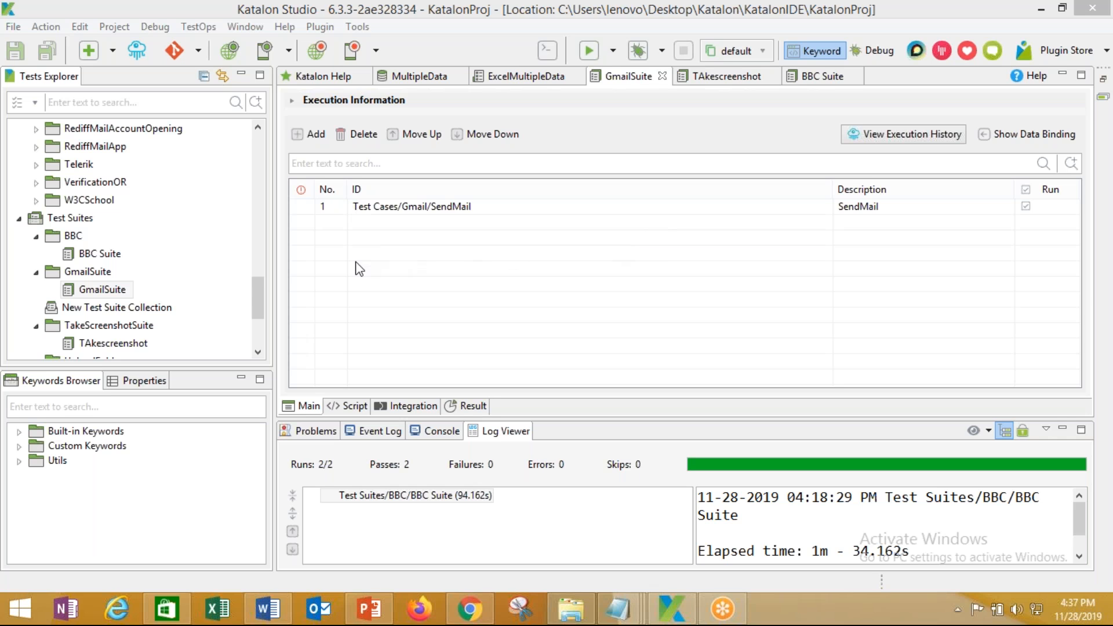
Run the GmailSuite test suite in Chrome from the Run button's browser list
left_click(102, 289)
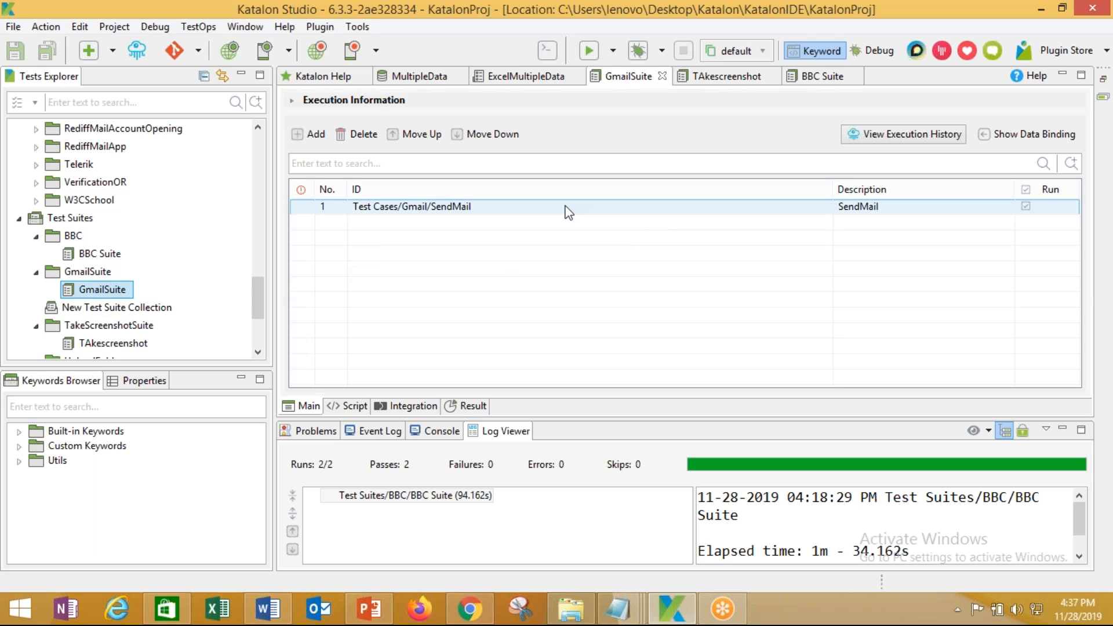
left_click(506, 206)
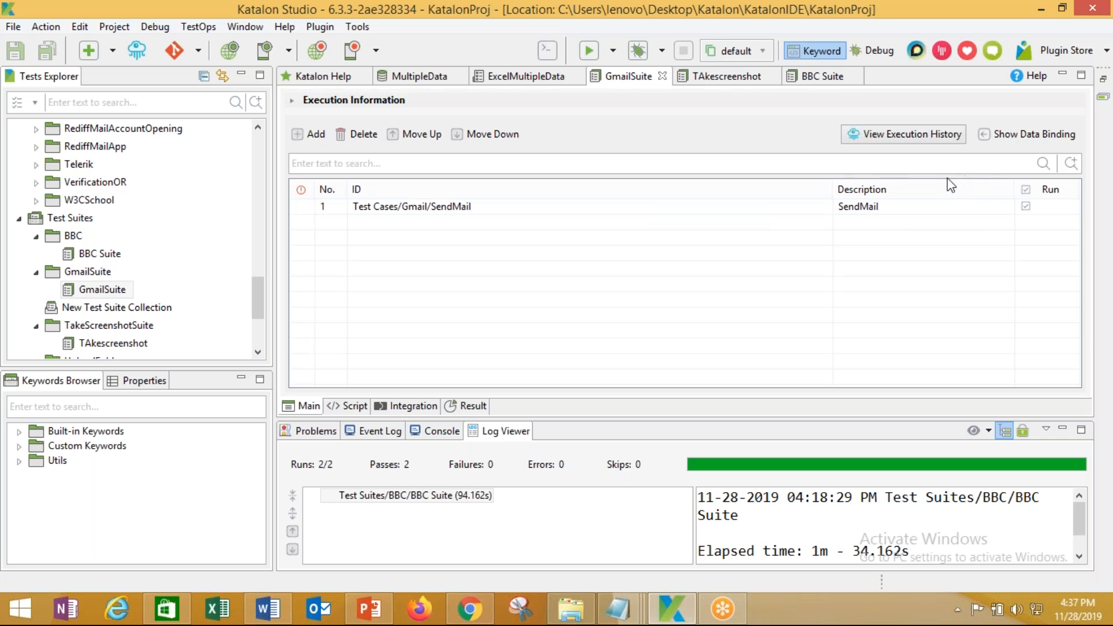
left_click(614, 51)
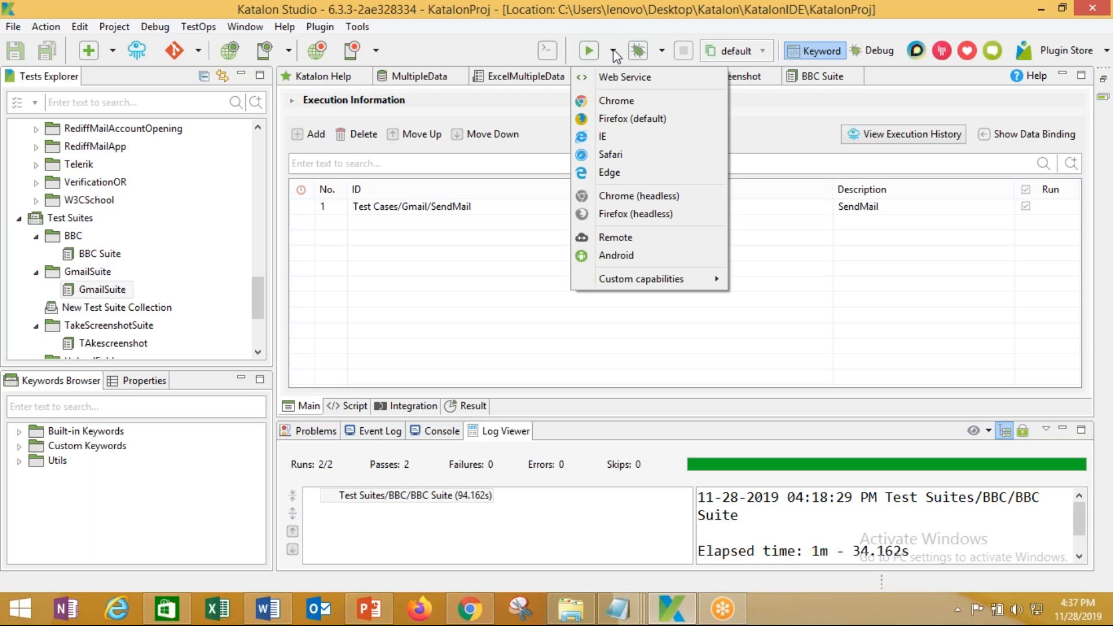
left_click(996, 96)
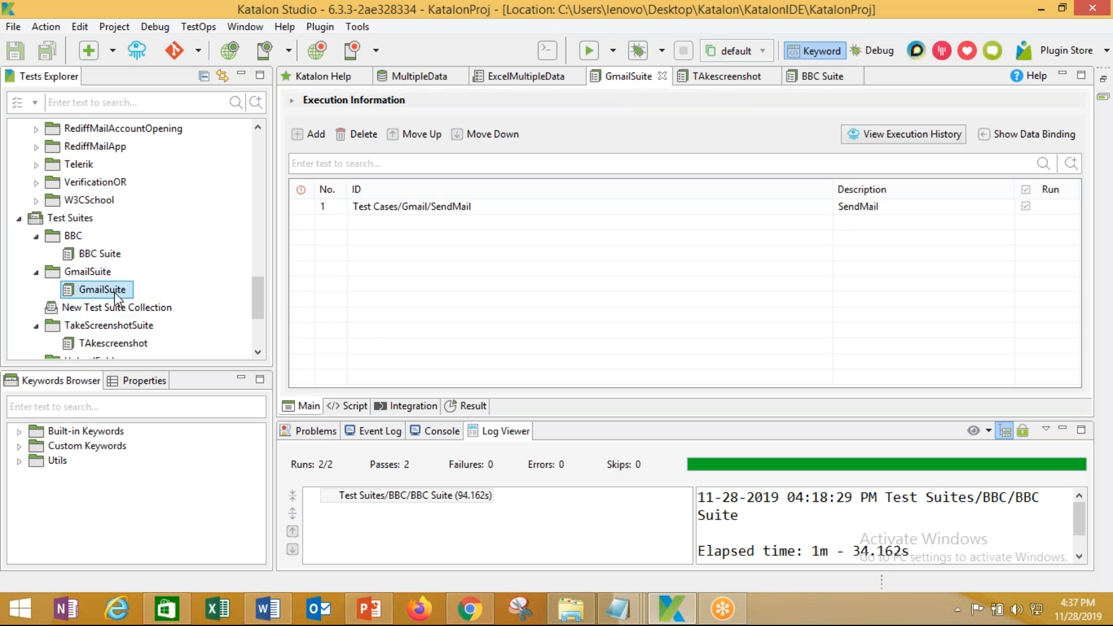
left_click(613, 58)
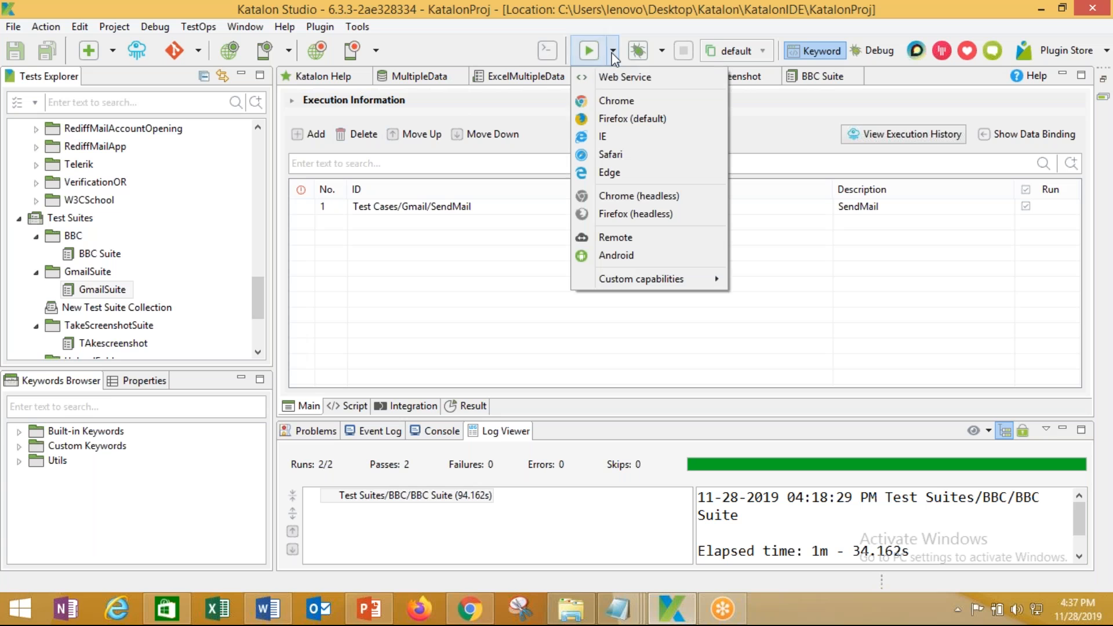
left_click(624, 101)
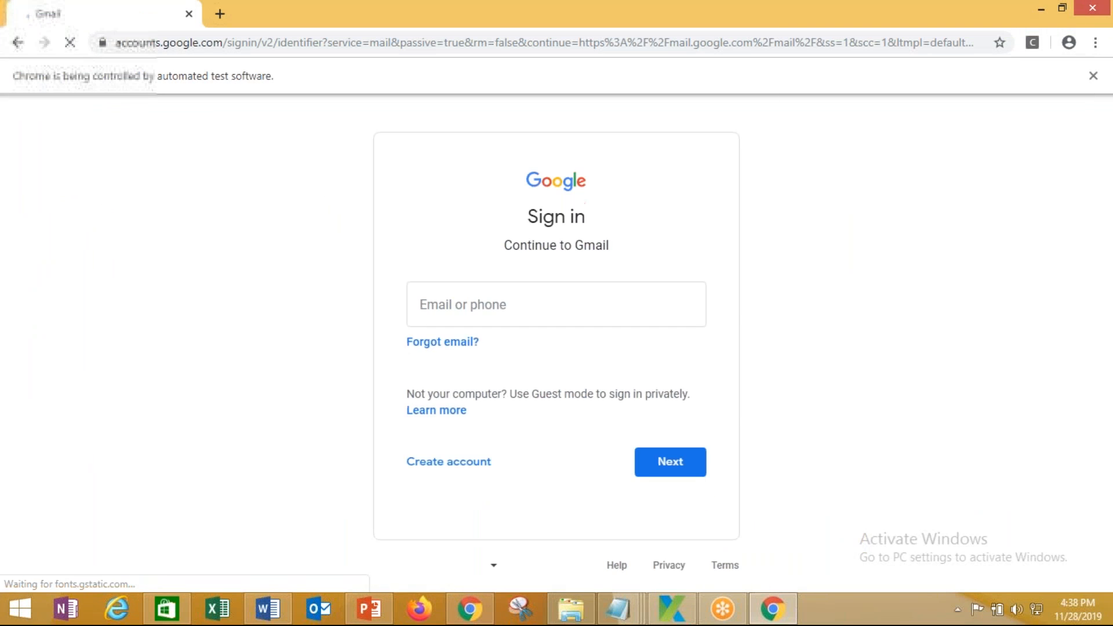
Sign in to Gmail by entering the account e-mail address and the account password
key("Return")
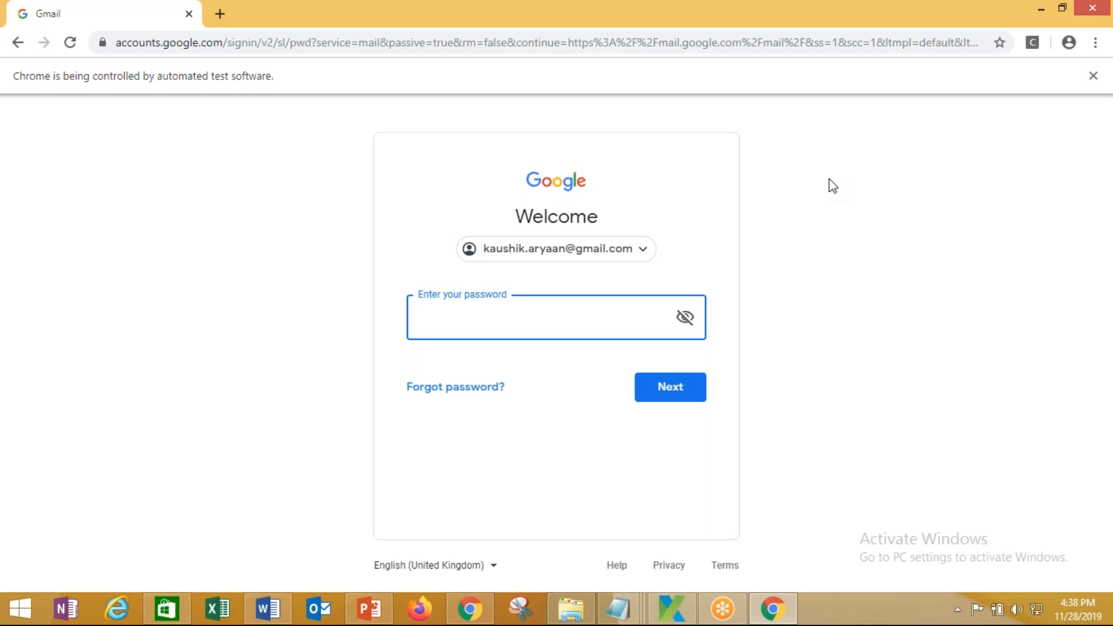
type("•••••••••••••")
key("Return")
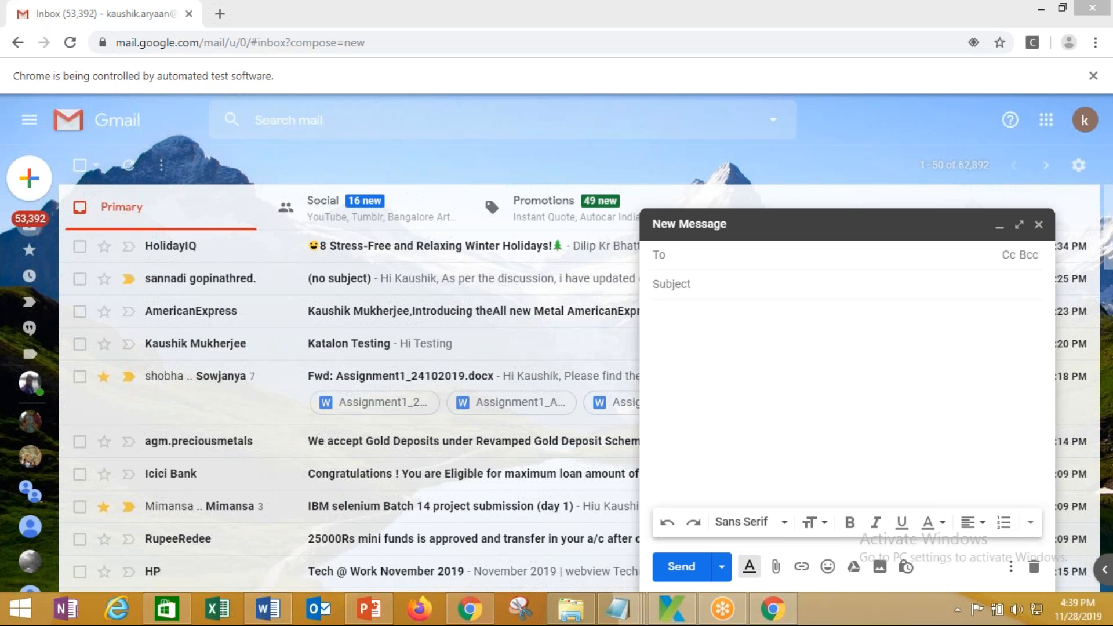
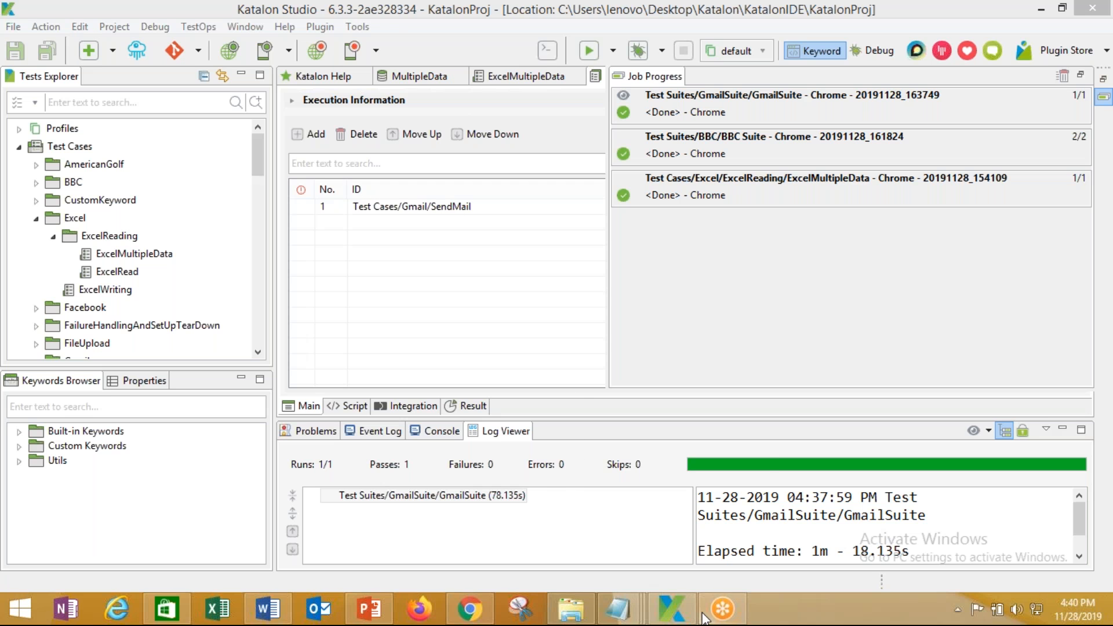
Bring the Chrome window with the TestOps Manage Projects page to the front
mouse_move(689, 616)
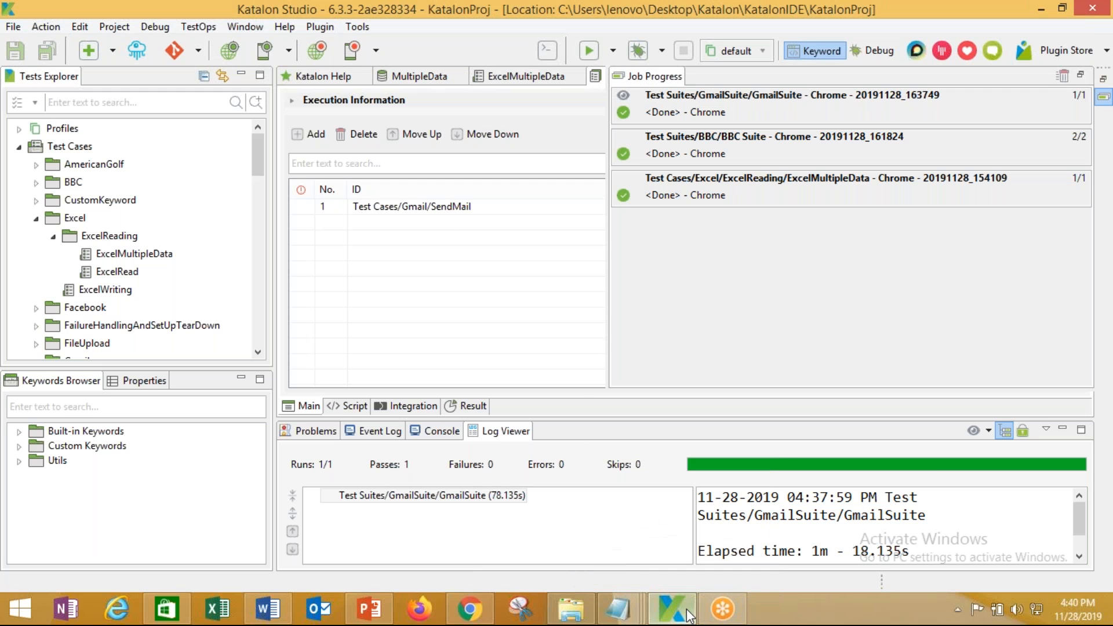
left_click(469, 608)
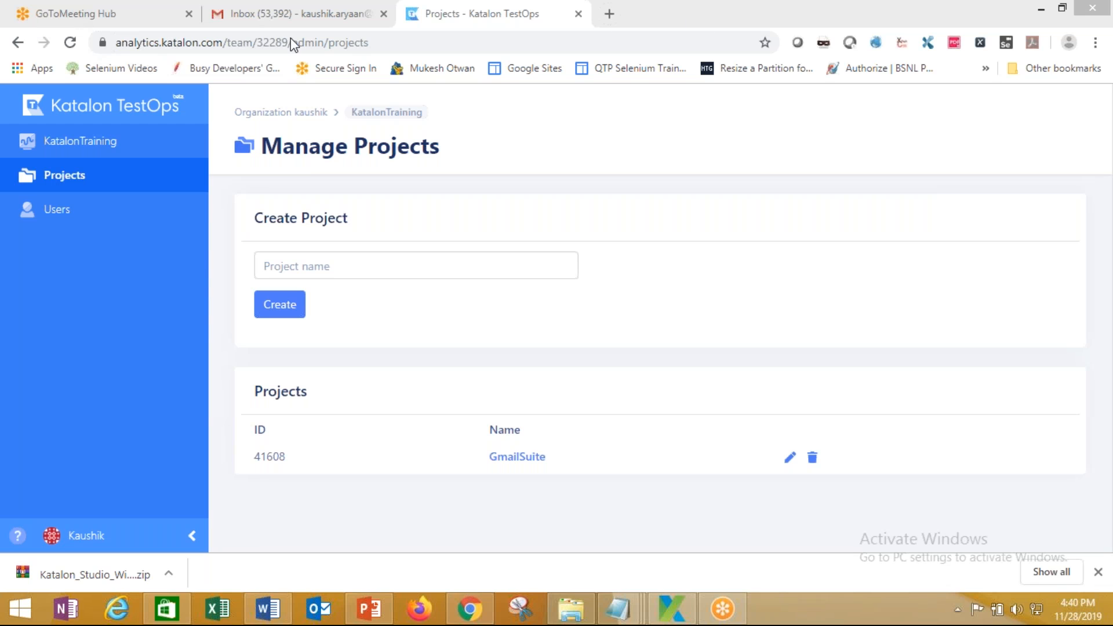
Reload TestOps, view the empty GmailSuite project dashboard, then return to Katalon Studio
left_click(71, 43)
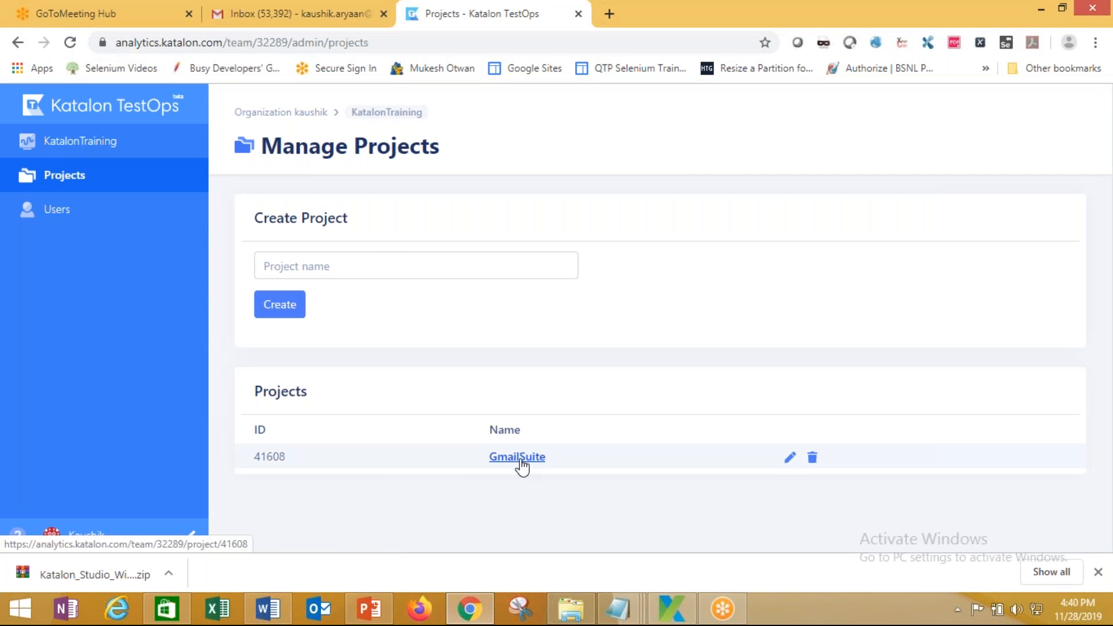
left_click(521, 463)
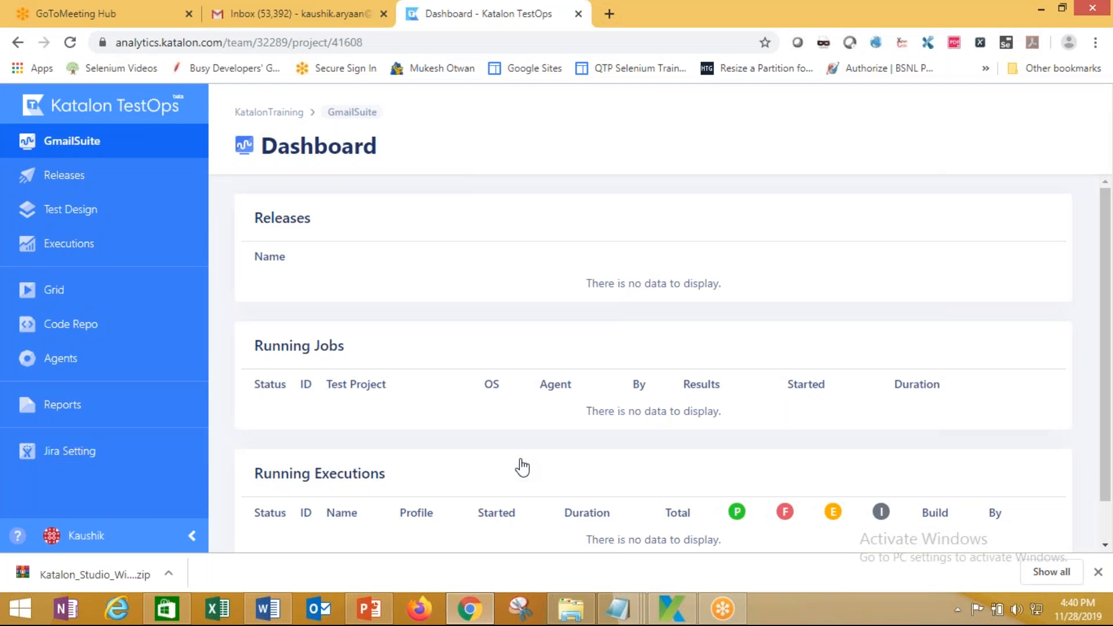
scroll(510, 436, "down", 1)
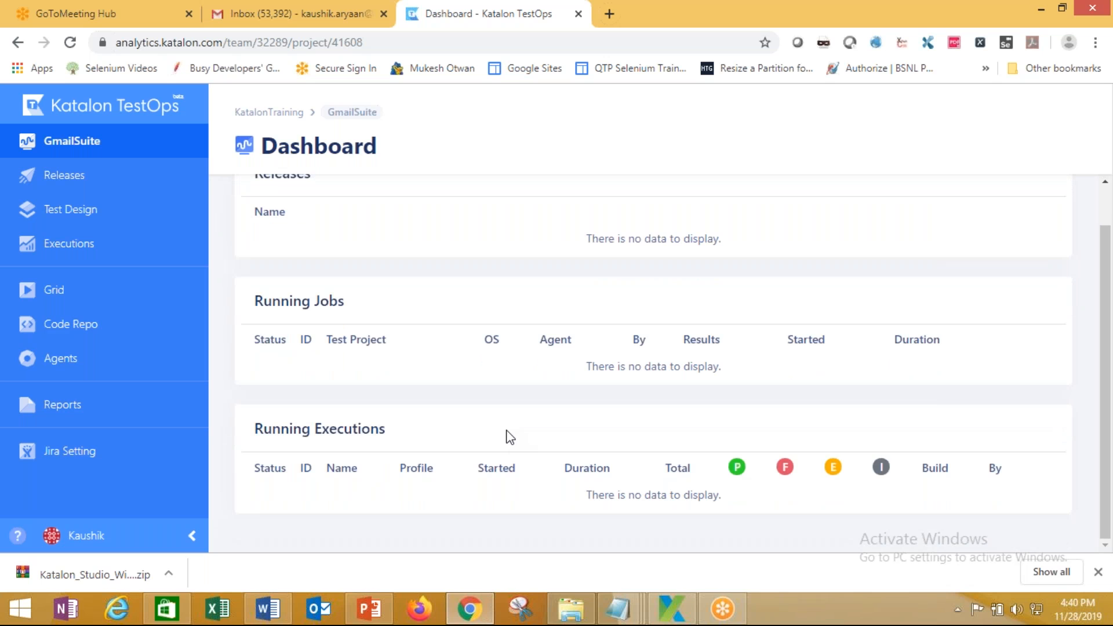
scroll(506, 432, "up", 1)
scroll(498, 436, "down", 1)
left_click(666, 610)
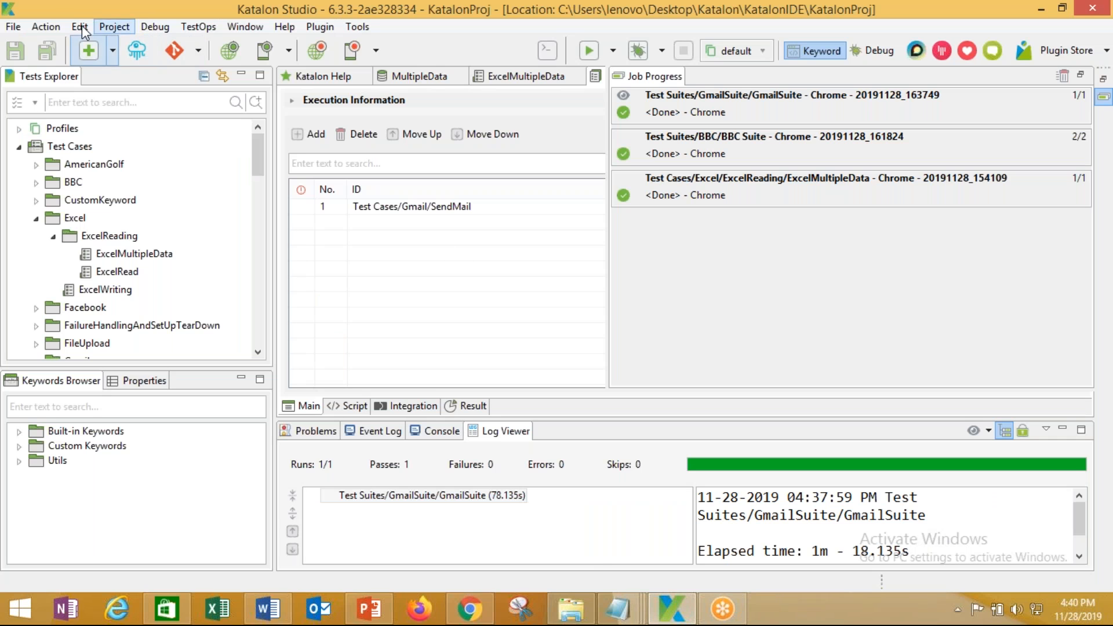
Recheck Katalon Analytics settings (team KatalonTraining, project GmailSuite) in Project Settings, then apply and close
left_click(114, 26)
left_click(134, 85)
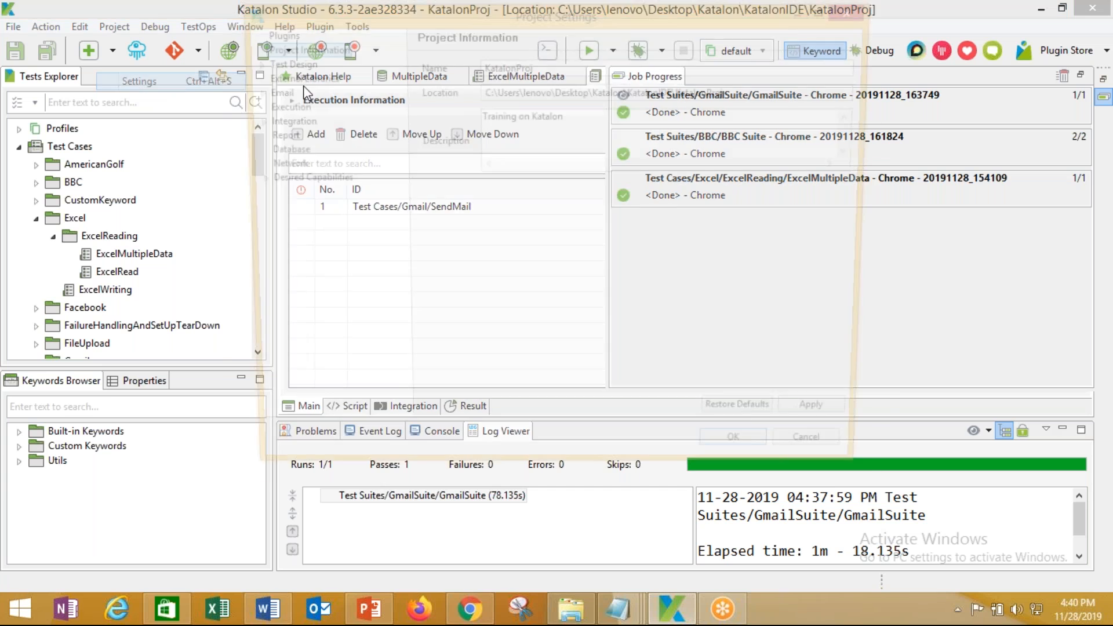
left_click(248, 120)
left_click(287, 136)
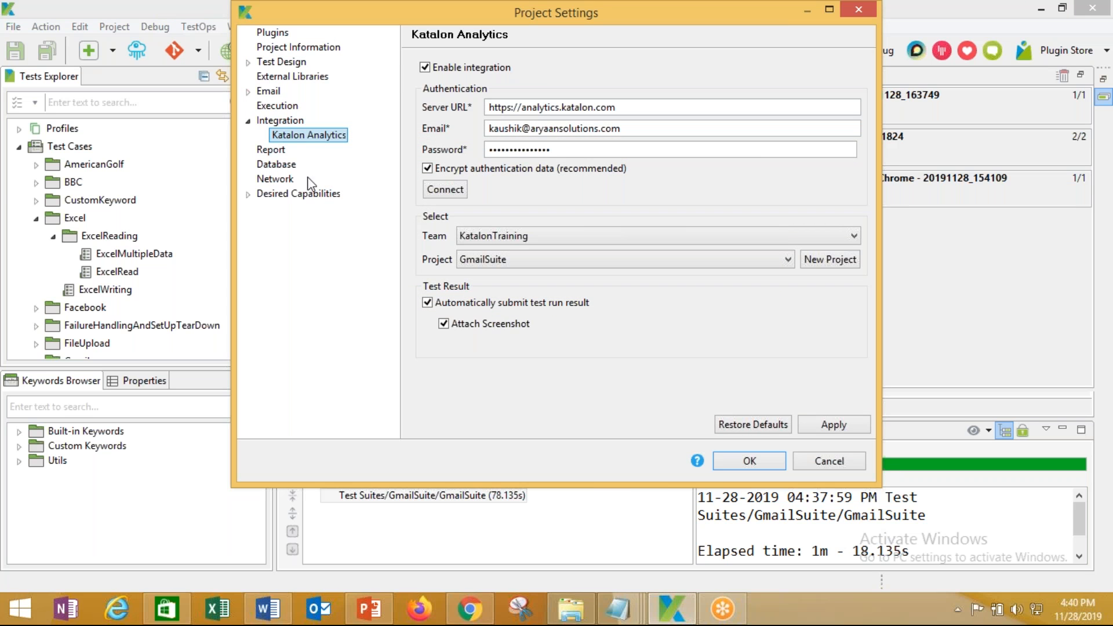
left_click(830, 417)
left_click(755, 461)
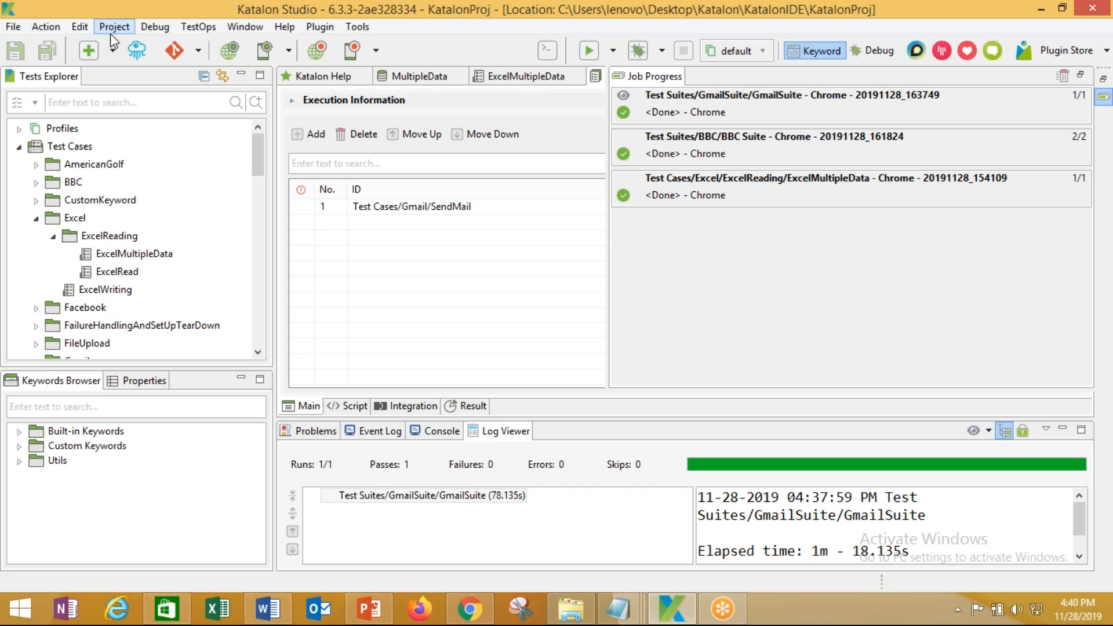
left_click(469, 610)
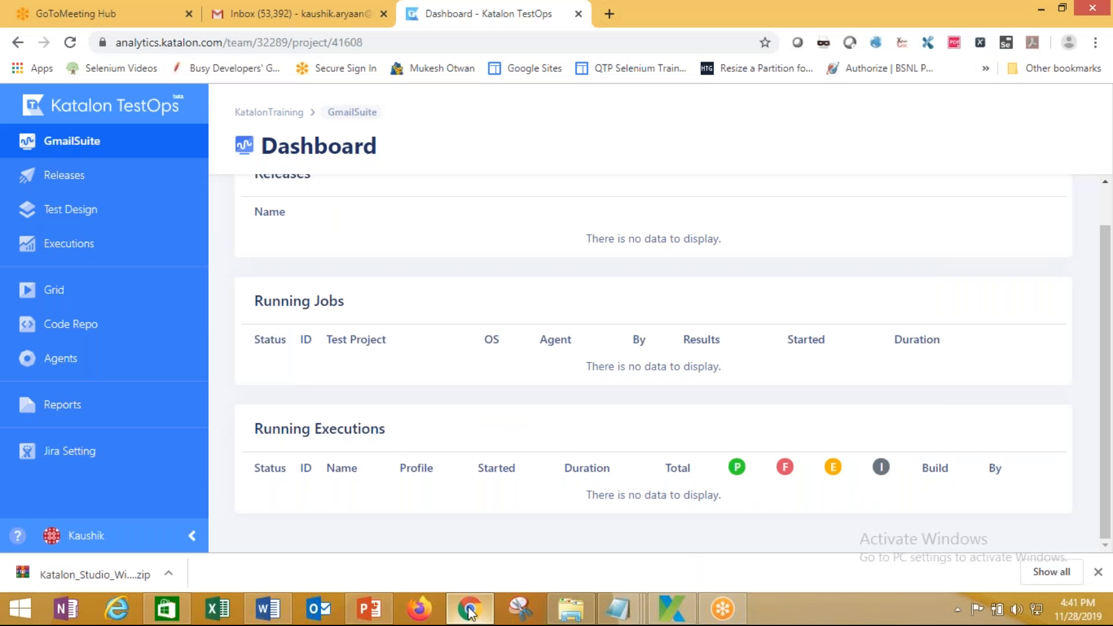
left_click(69, 44)
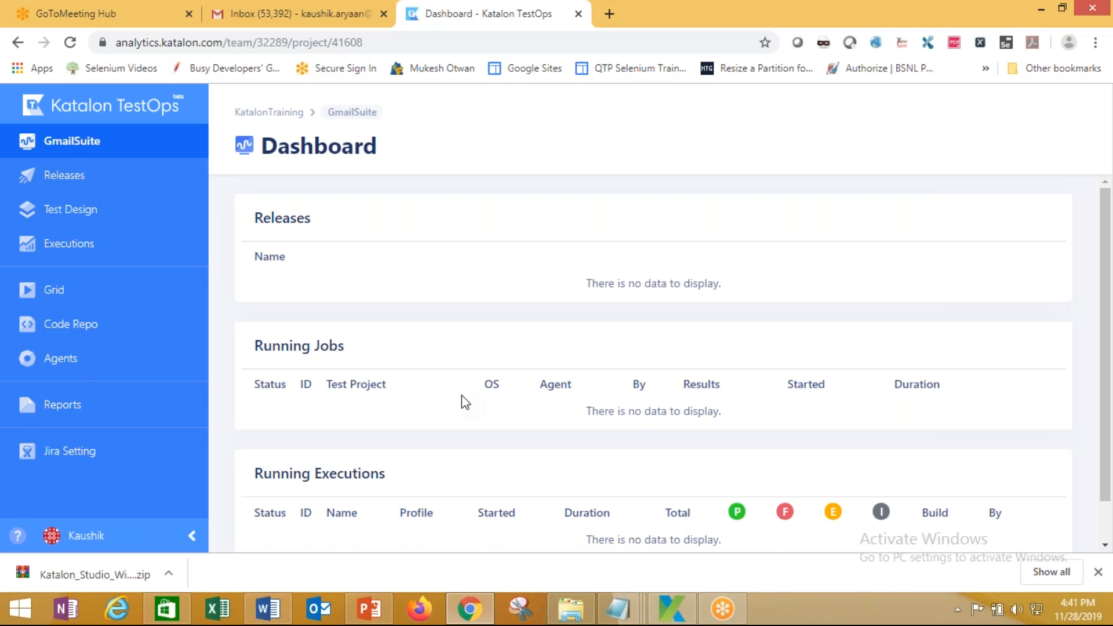
scroll(462, 394, "down", 2)
scroll(462, 395, "up", 2)
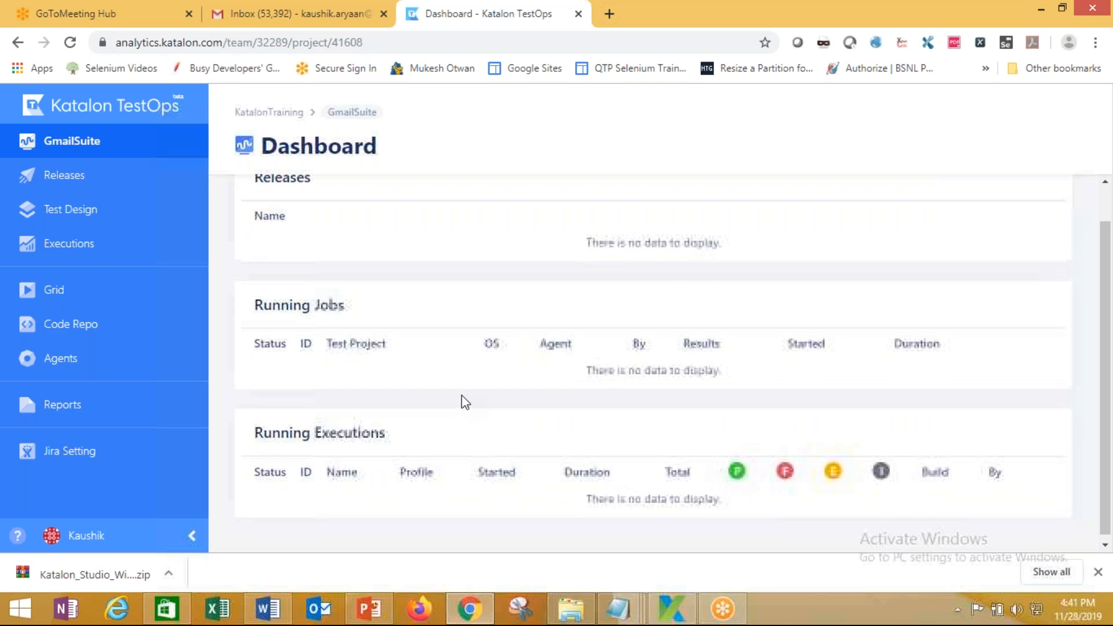
left_click(70, 152)
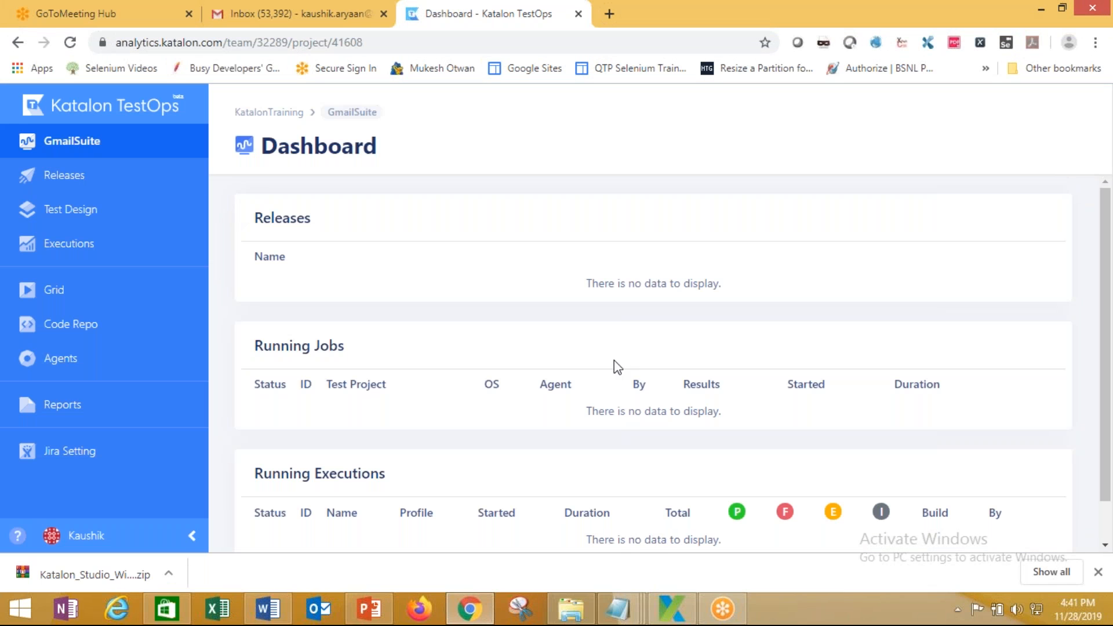
scroll(609, 364, "down", 1)
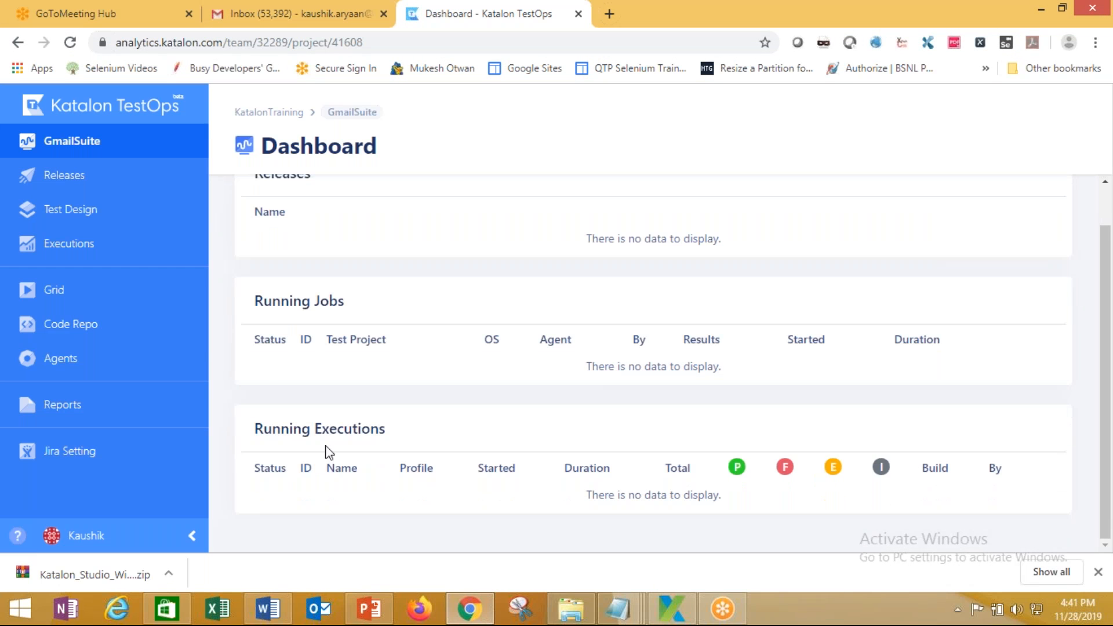
scroll(225, 367, "up", 1)
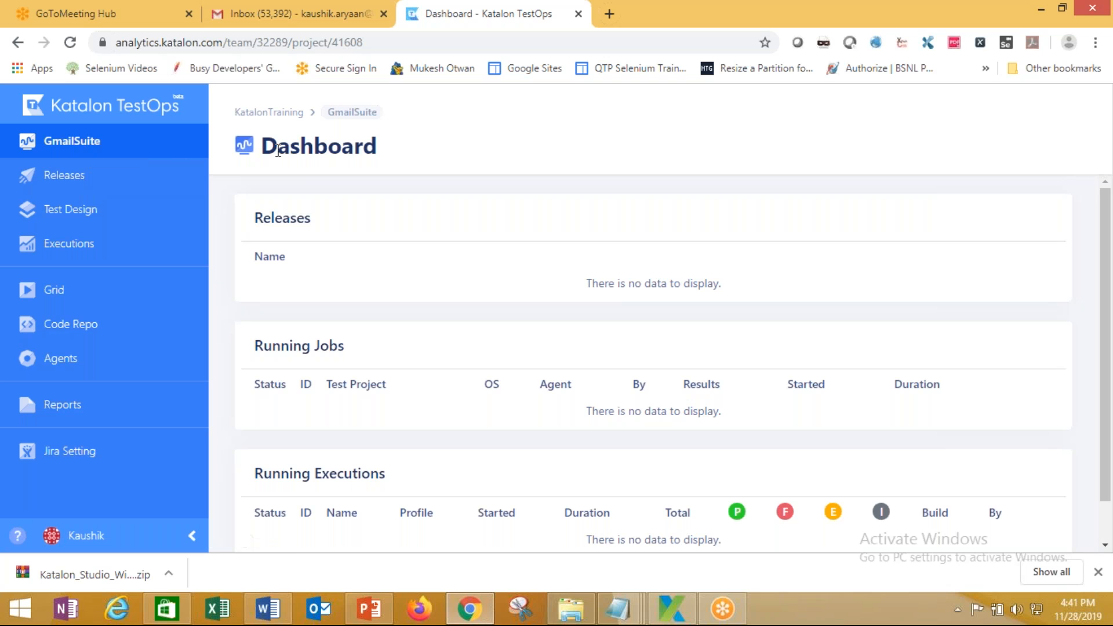
scroll(453, 356, "down", 1)
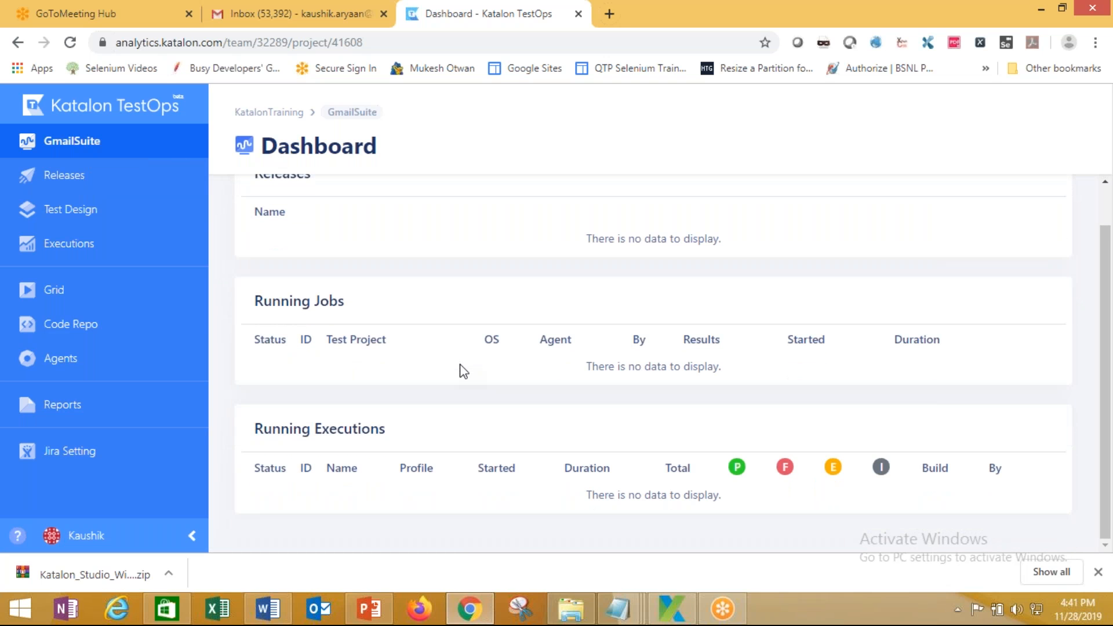
scroll(461, 370, "up", 1)
left_click(59, 179)
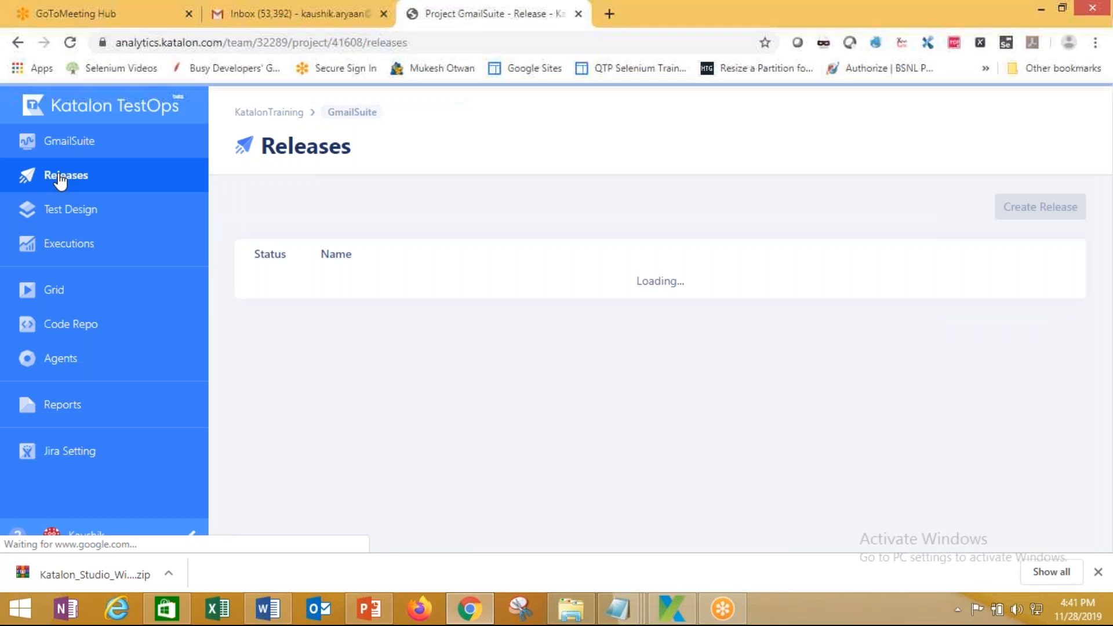
Browse Releases, Executions and Test Design, then open SendMail's passed run 28643520 from History
left_click(61, 214)
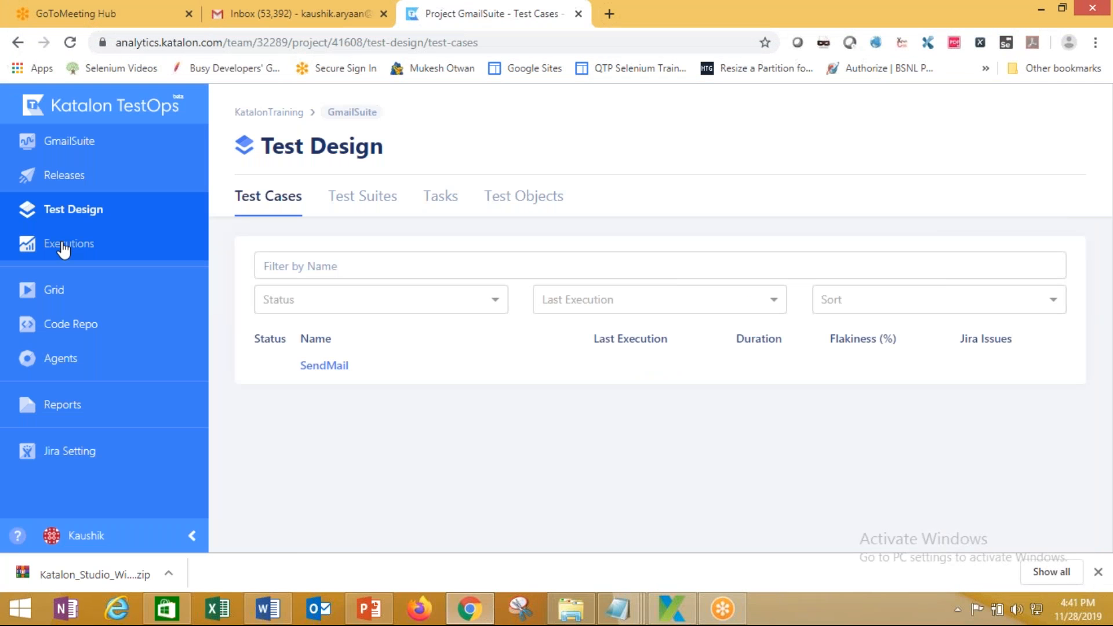
left_click(64, 248)
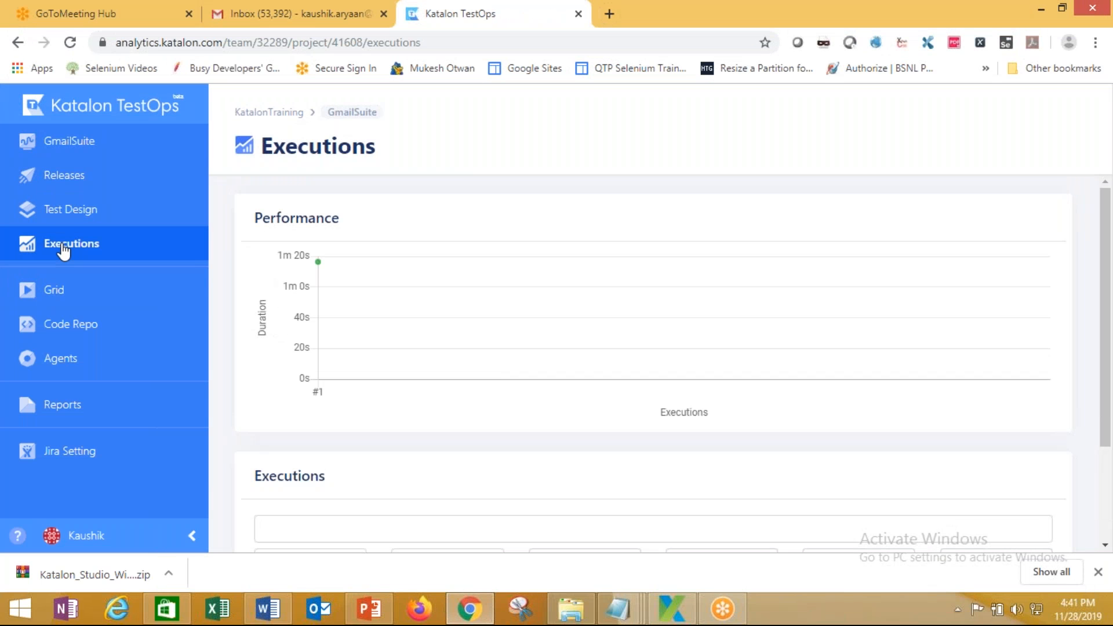
left_click(69, 224)
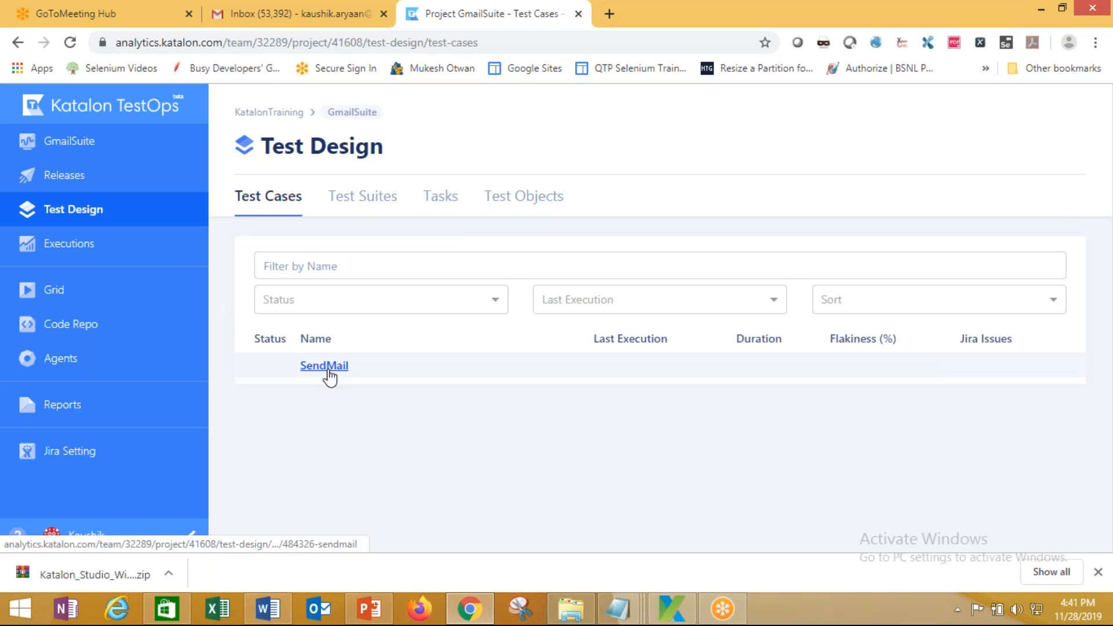
left_click(326, 368)
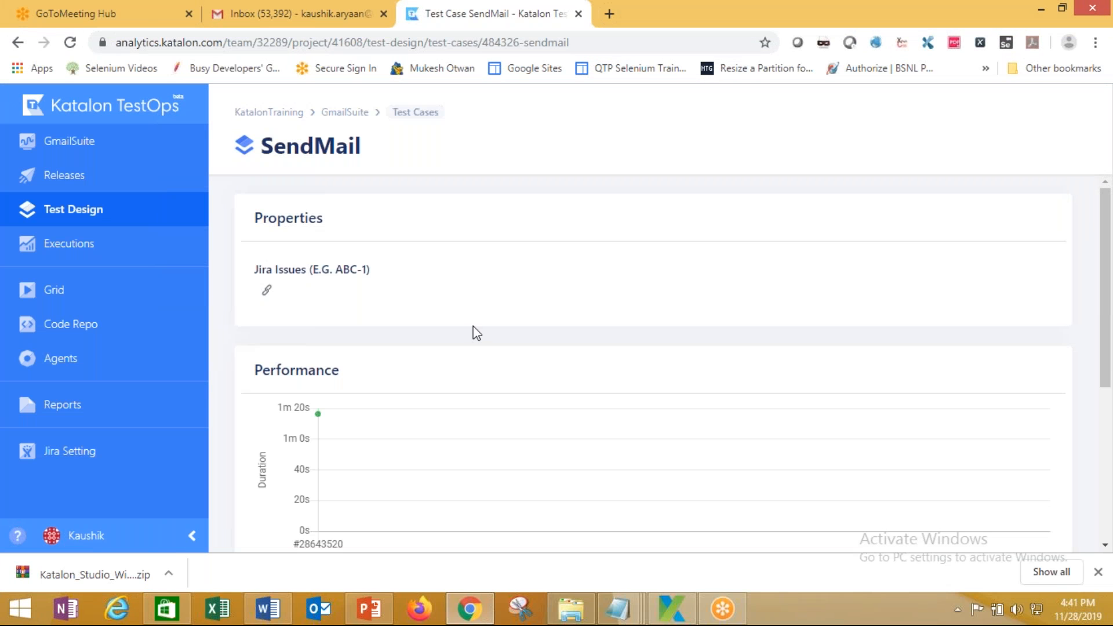
scroll(476, 333, "down", 5)
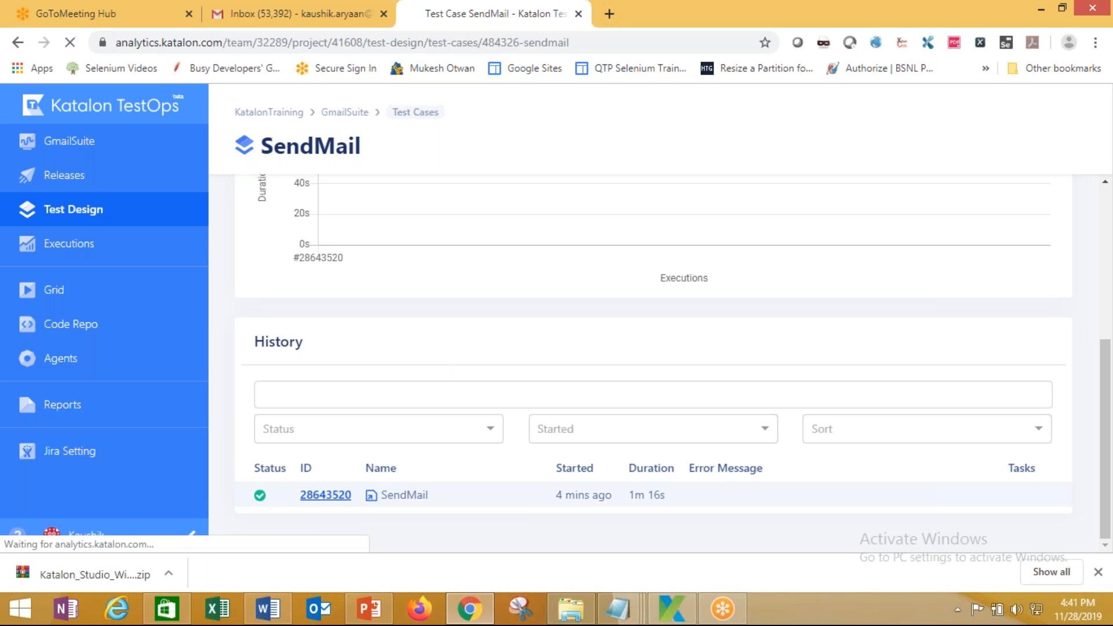
left_click(325, 495)
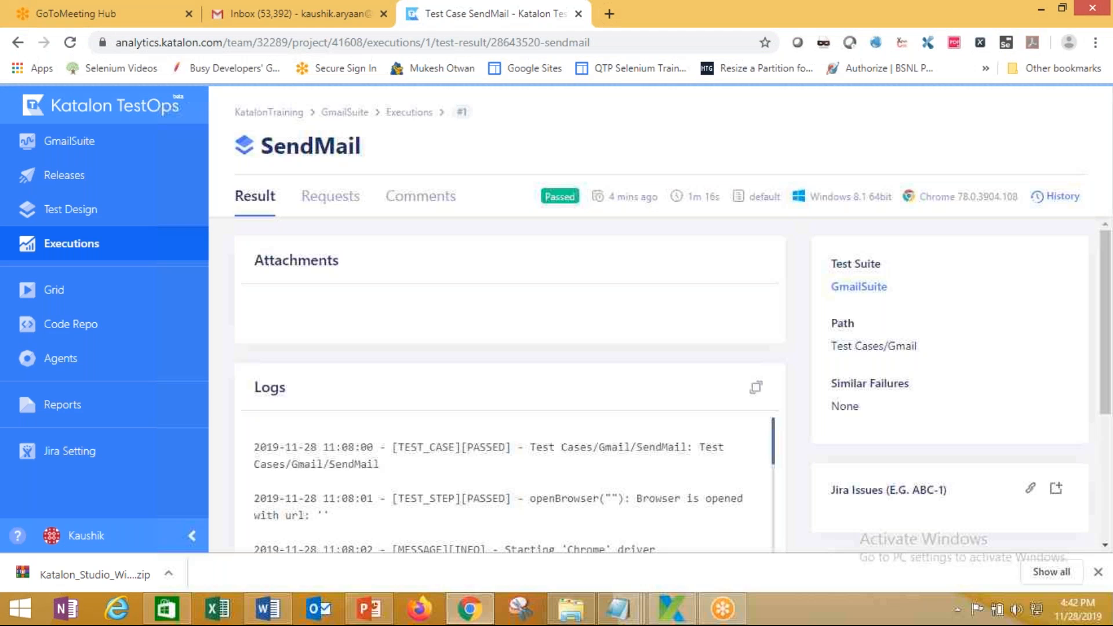
Review the SendMail run's logs and highlight its status, operating system and browser version details
scroll(453, 412, "down", 3)
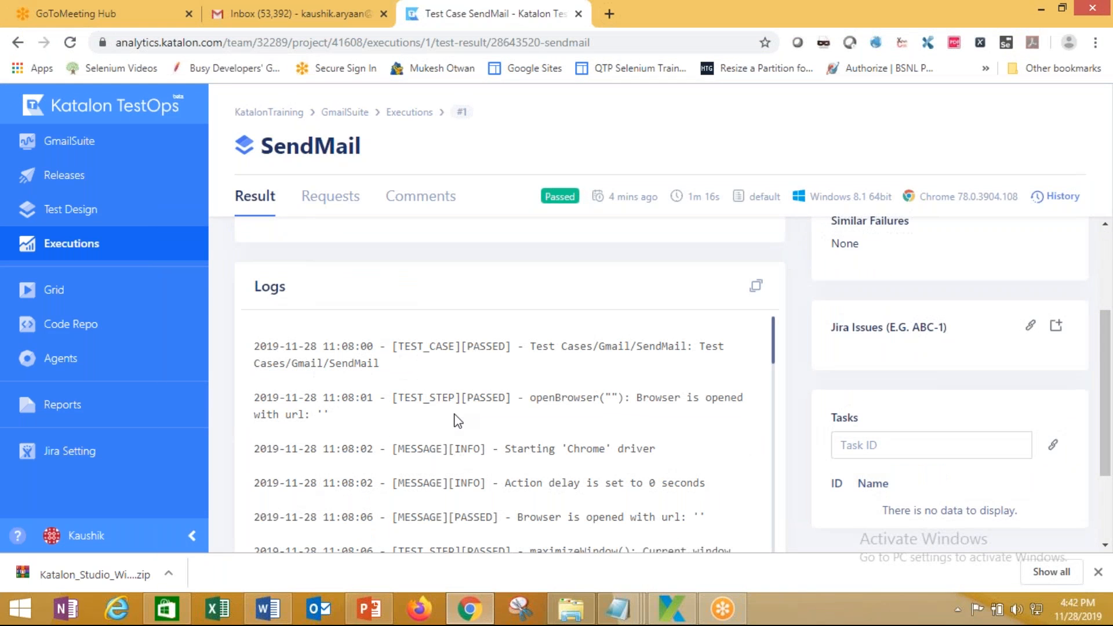
scroll(458, 421, "down", 3)
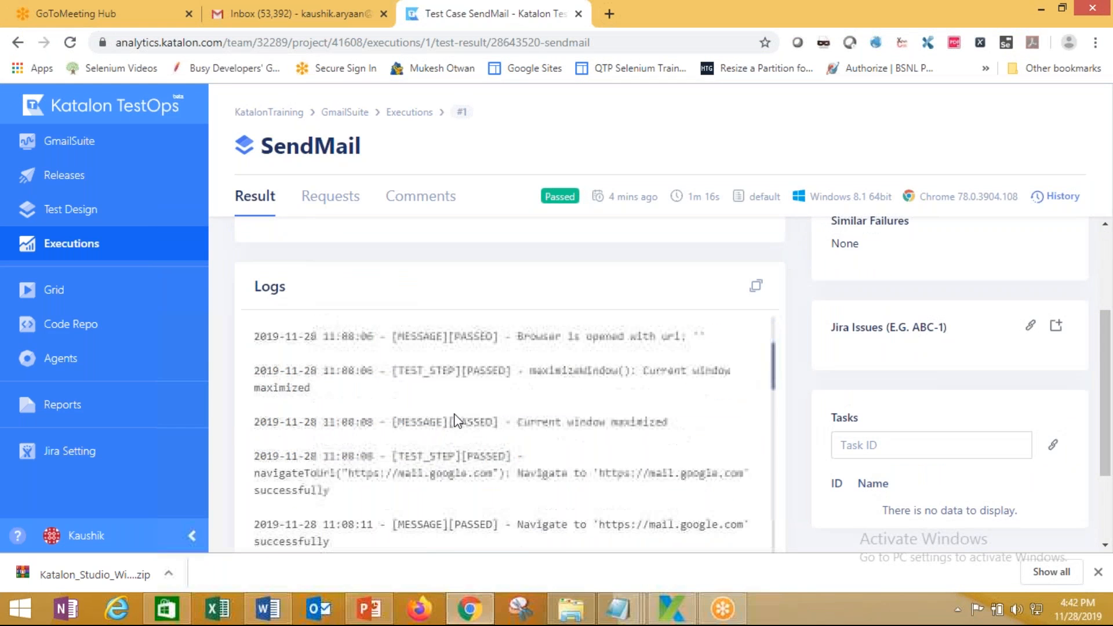
scroll(458, 420, "up", 3)
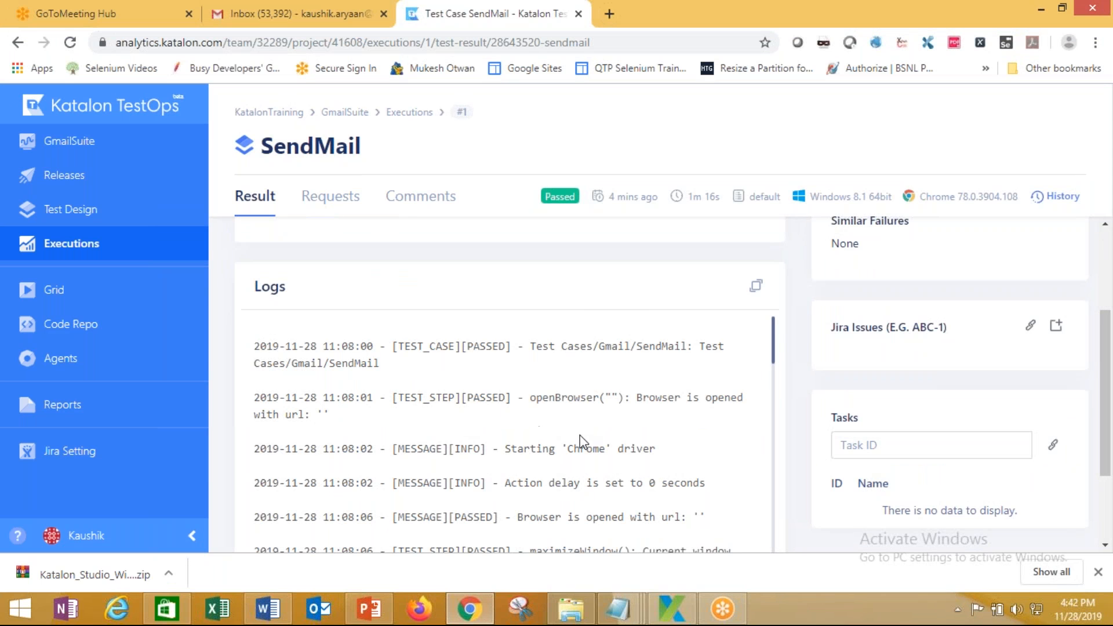
scroll(581, 444, "down", 4)
scroll(581, 444, "down", 5)
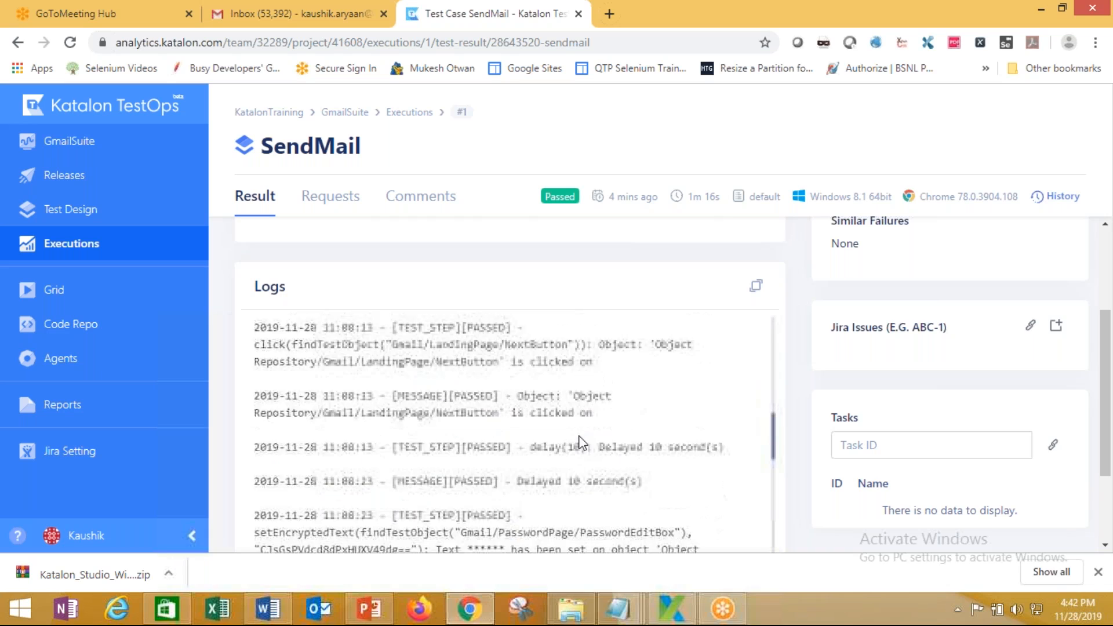
scroll(581, 443, "down", 5)
scroll(582, 443, "down", 6)
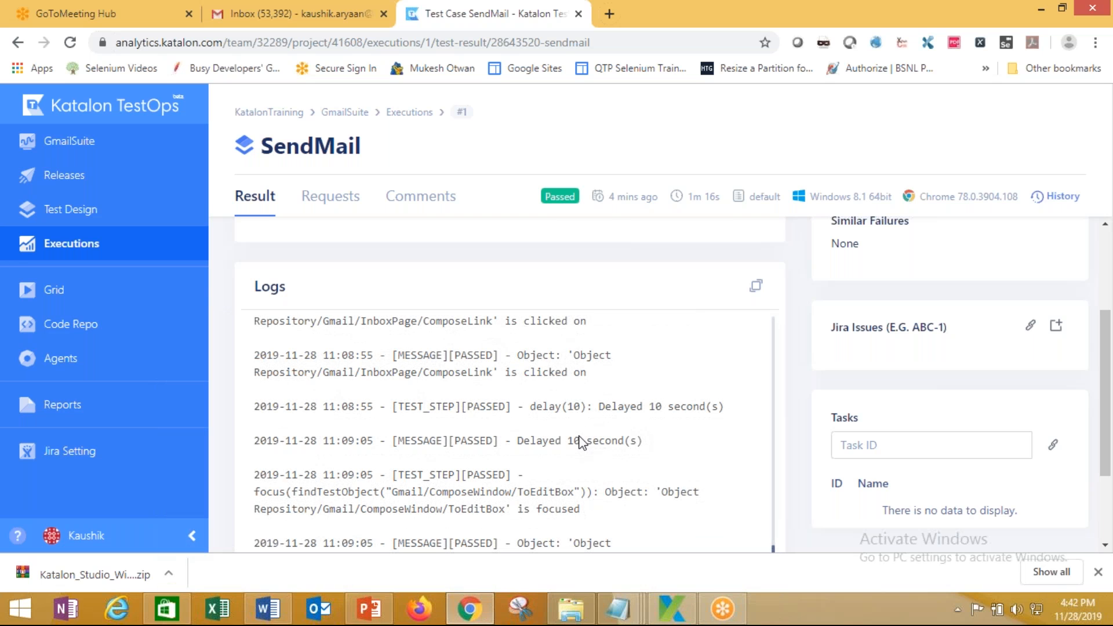
scroll(582, 443, "down", 4)
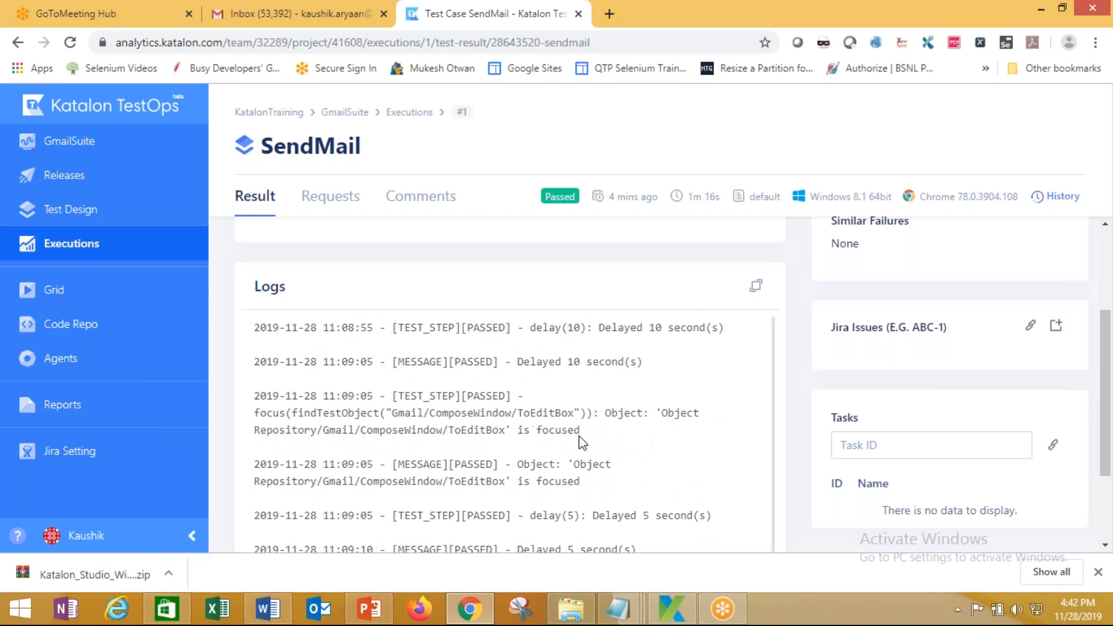
scroll(574, 461, "down", 2)
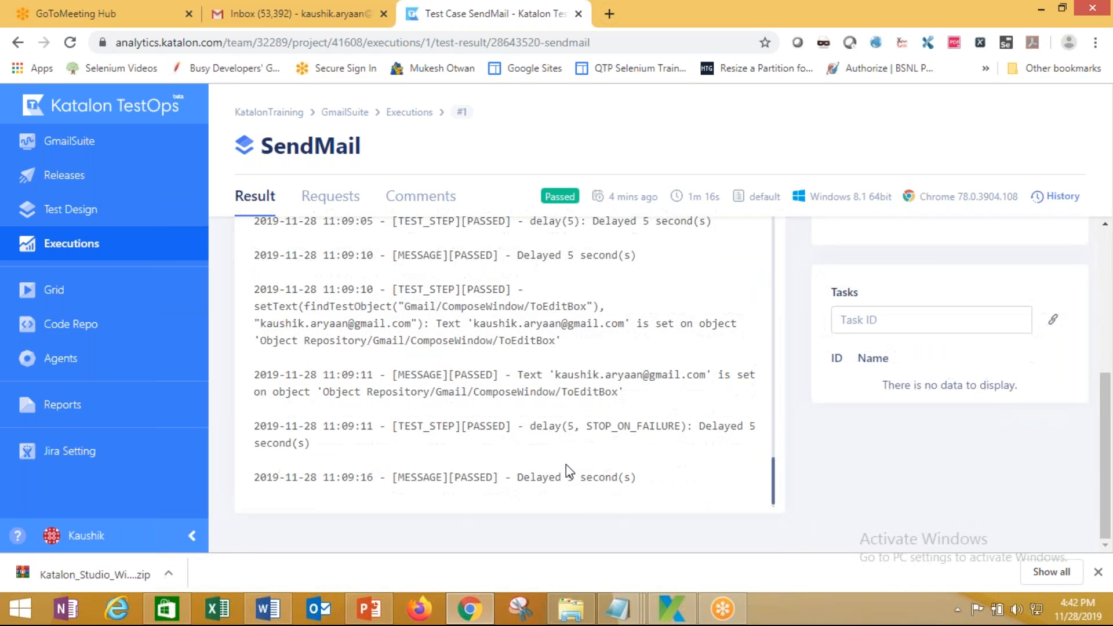
left_click_drag(394, 483, 492, 483)
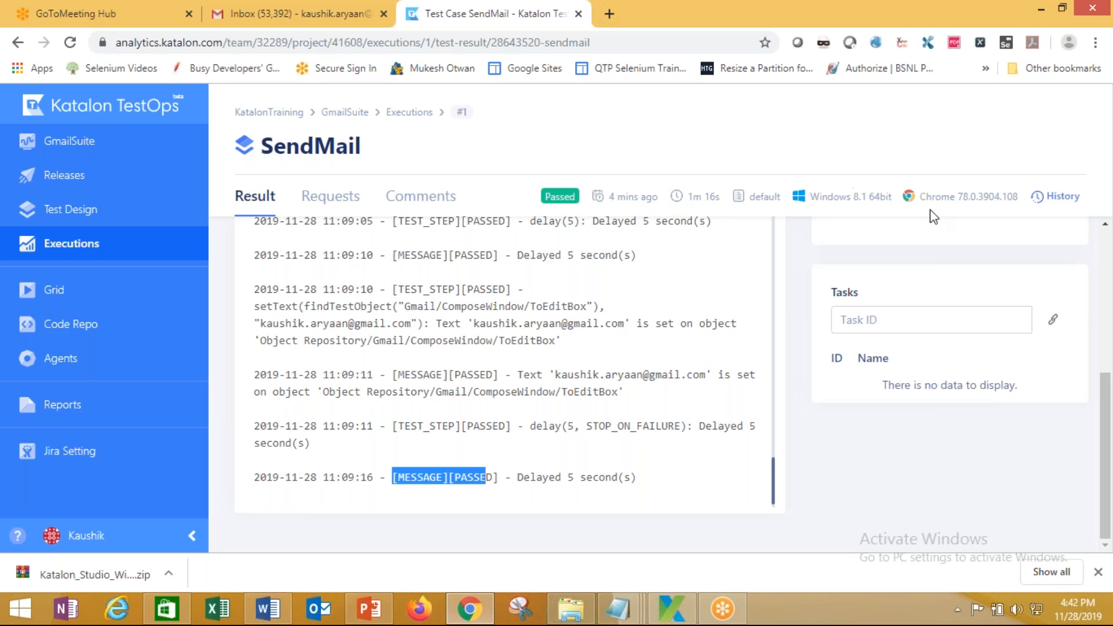
left_click_drag(814, 192, 896, 206)
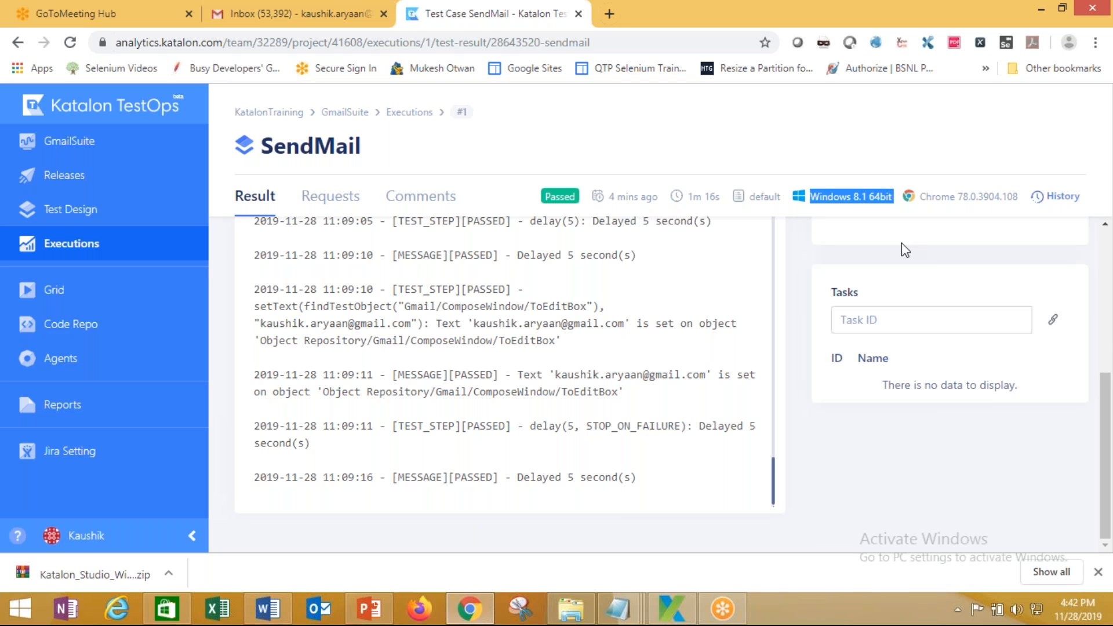
left_click(921, 203)
left_click_drag(925, 196, 1061, 198)
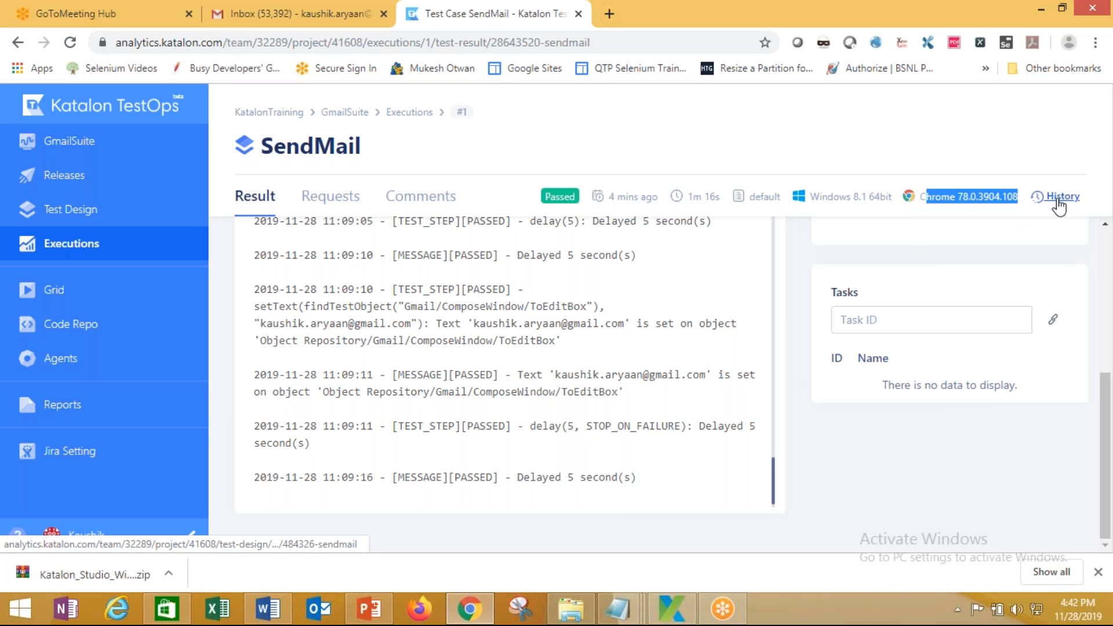
Reopen execution 28643520 from the SendMail test case's History table
left_click(1061, 197)
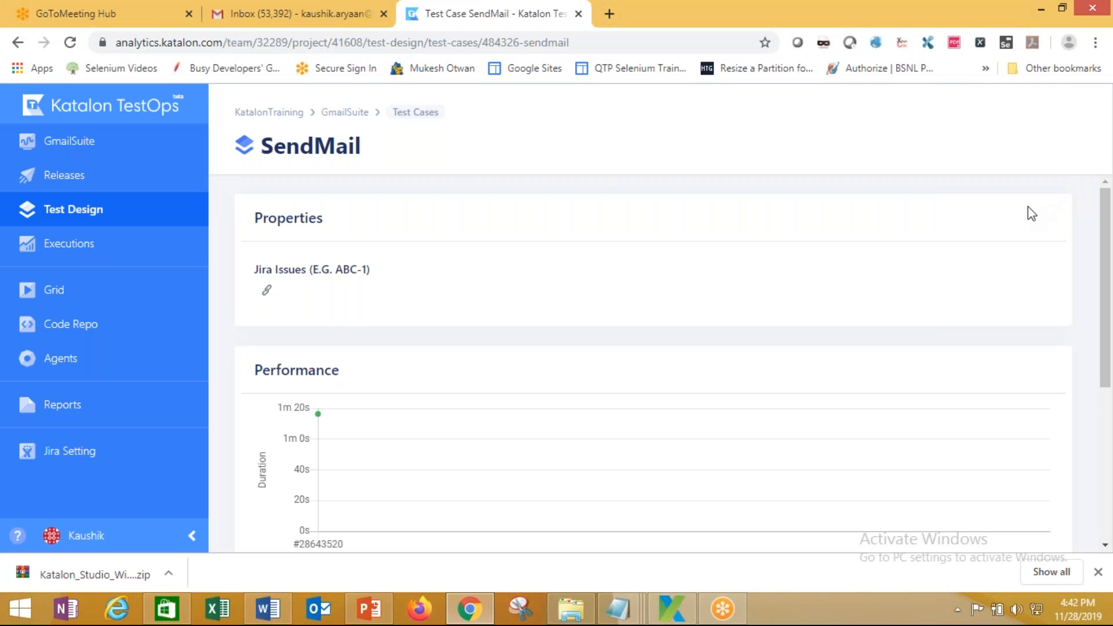
scroll(876, 284, "down", 5)
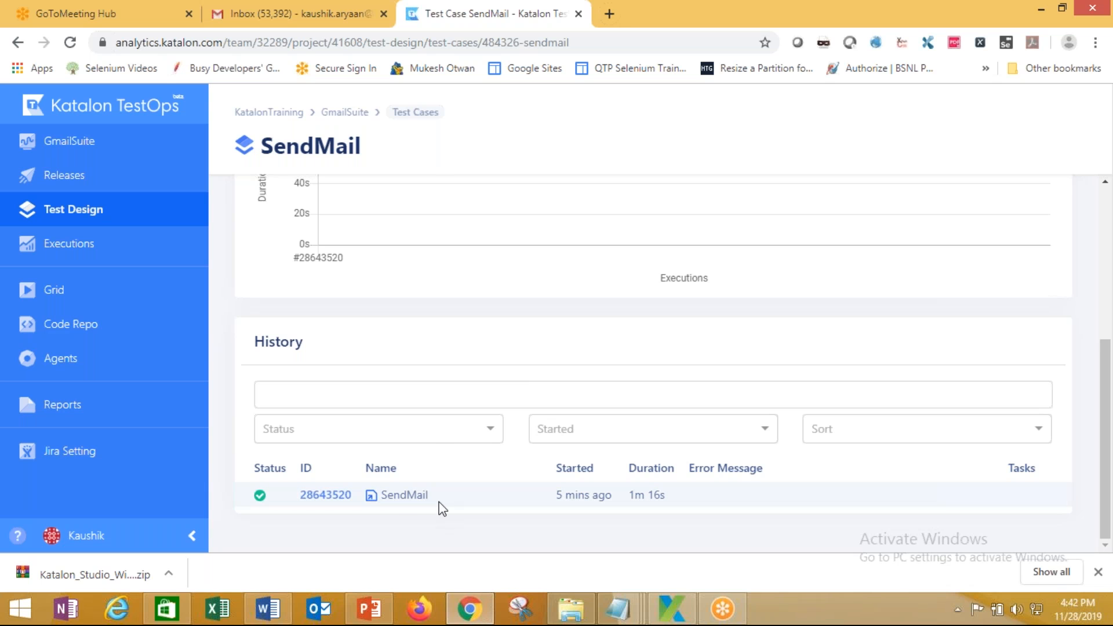
scroll(442, 499, "up", 1)
scroll(442, 500, "down", 1)
left_click(325, 496)
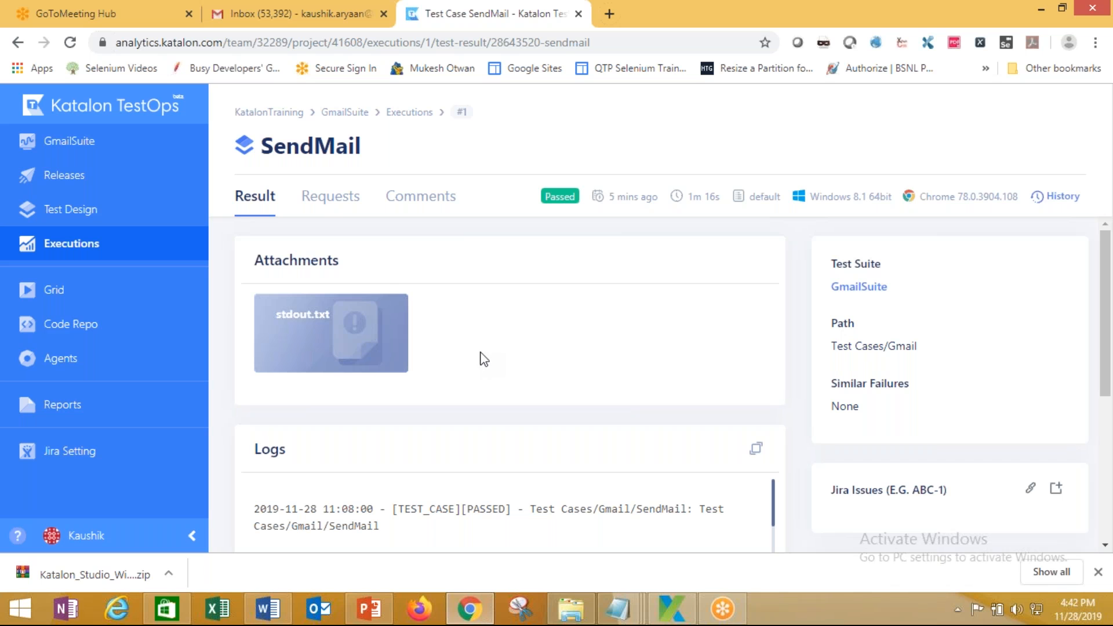
left_click(328, 200)
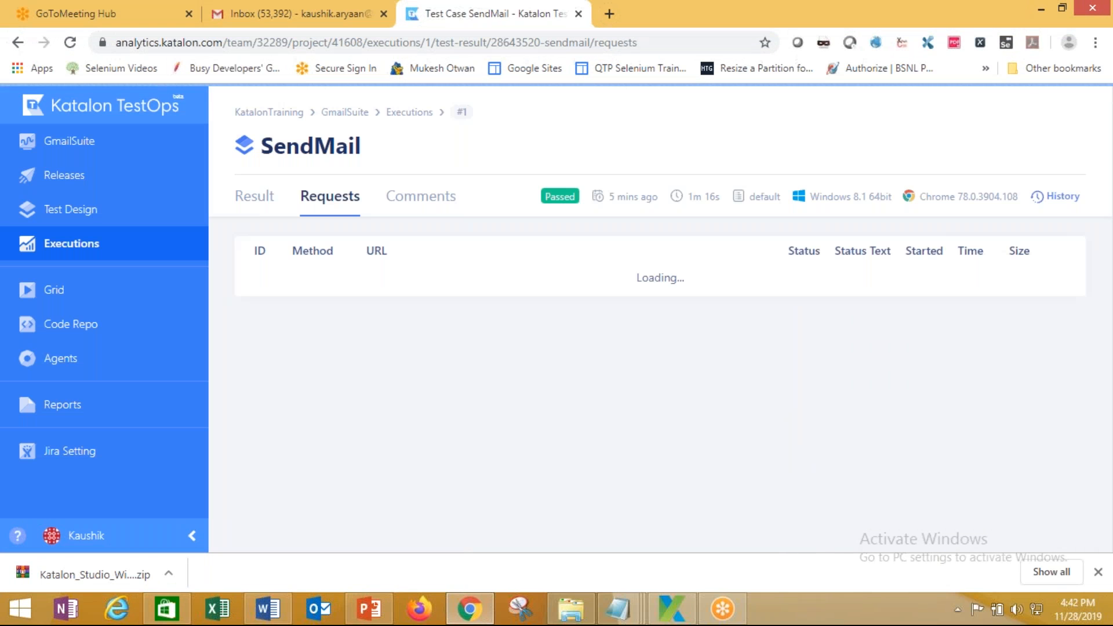
left_click(412, 204)
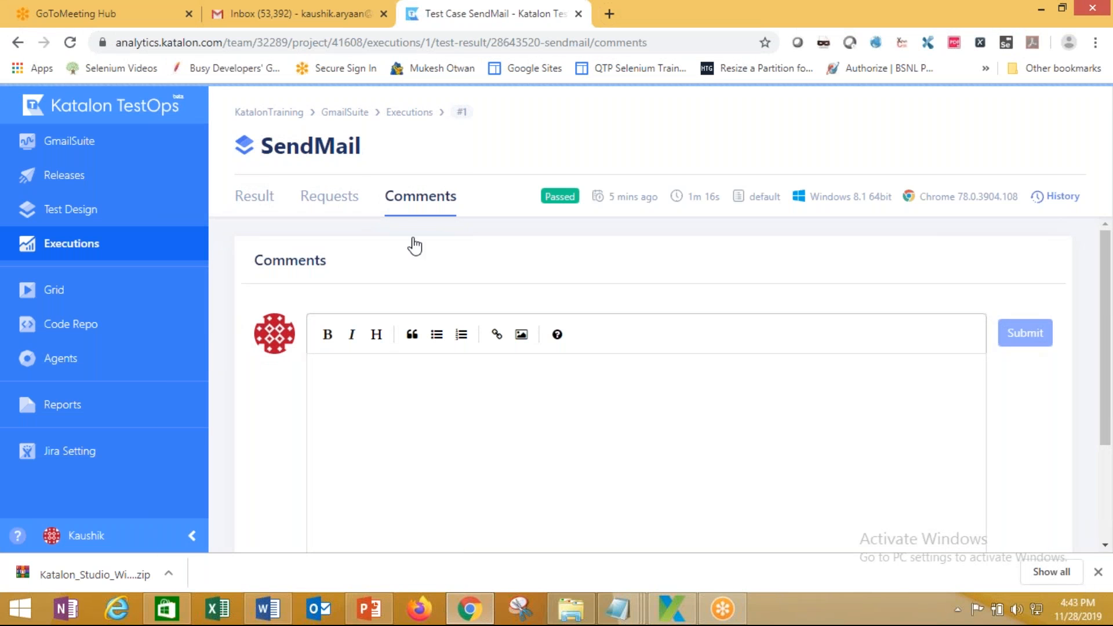
left_click(255, 197)
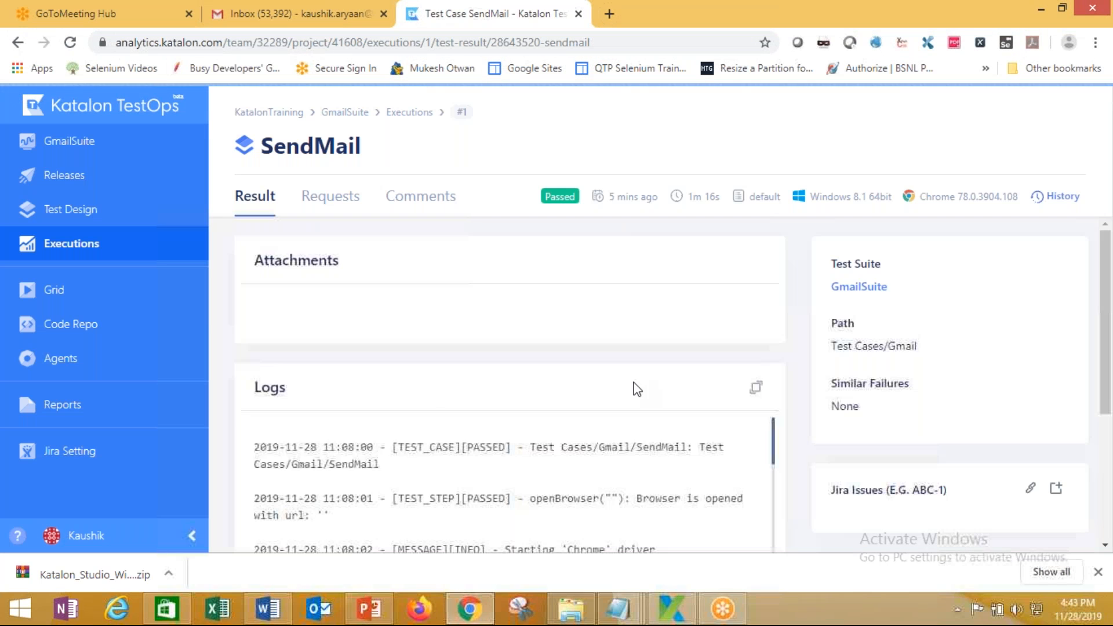
scroll(610, 380, "down", 5)
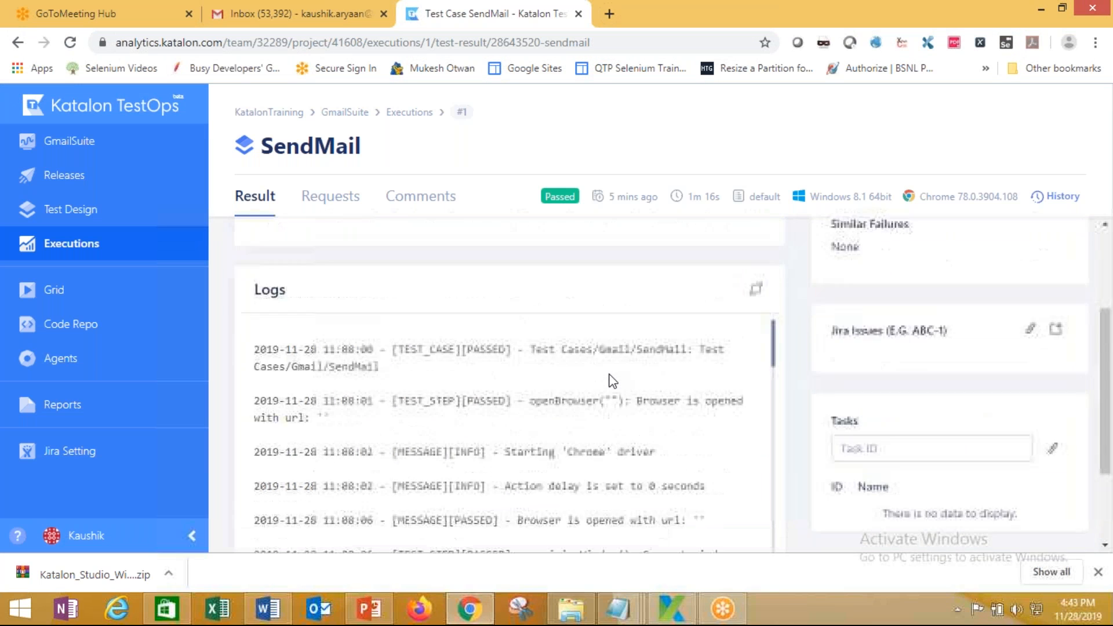
scroll(609, 376, "up", 4)
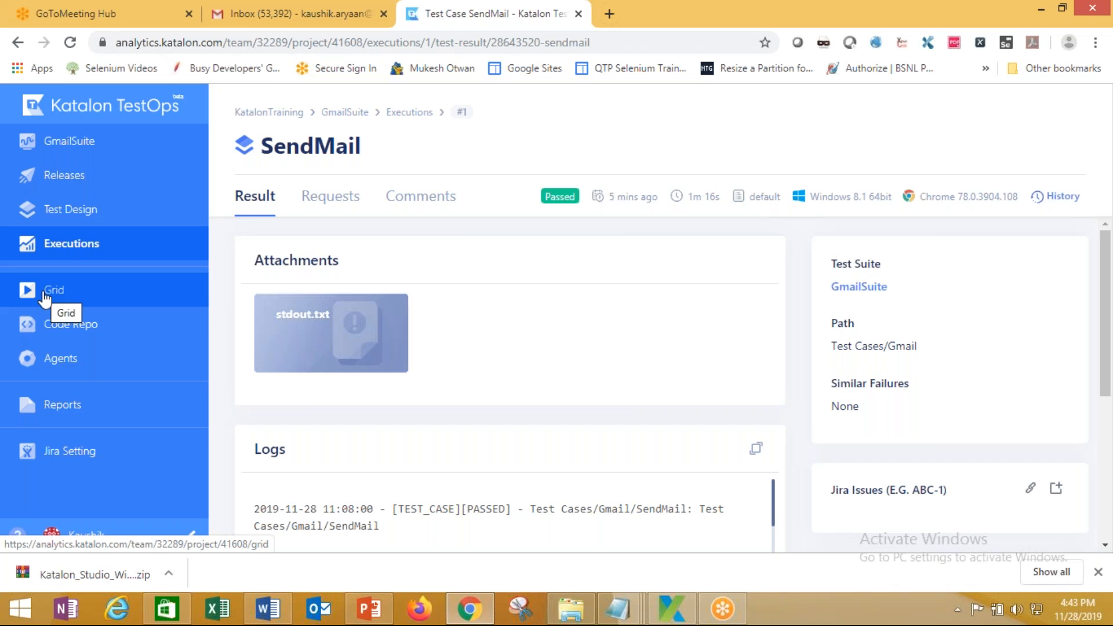
left_click(50, 402)
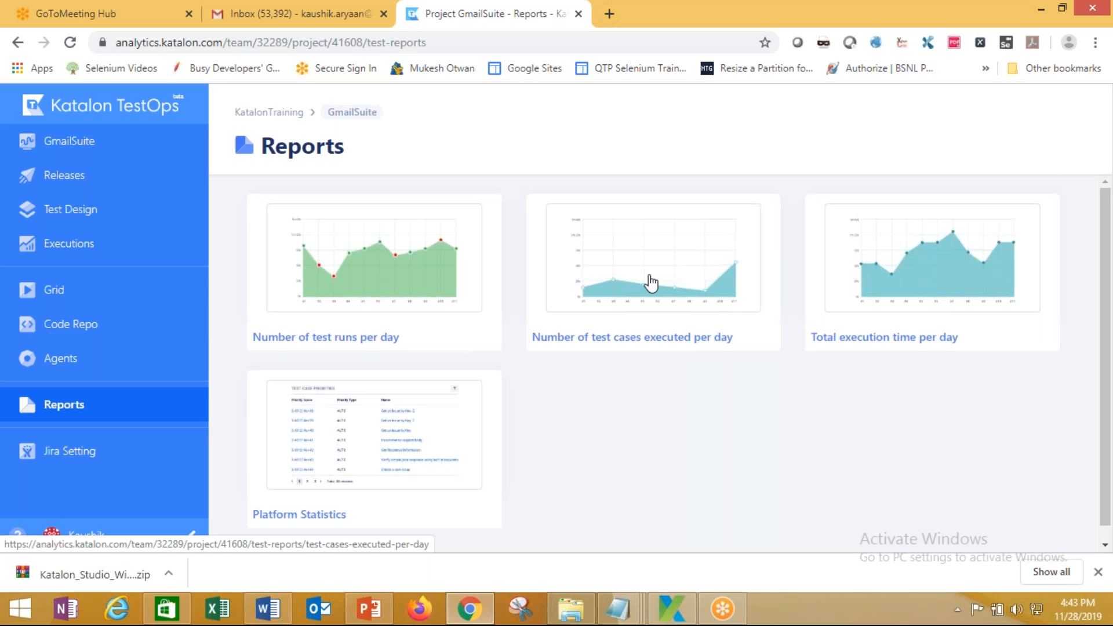
Browse the GmailSuite dashboard and open the Number of test runs per day report
left_click(353, 112)
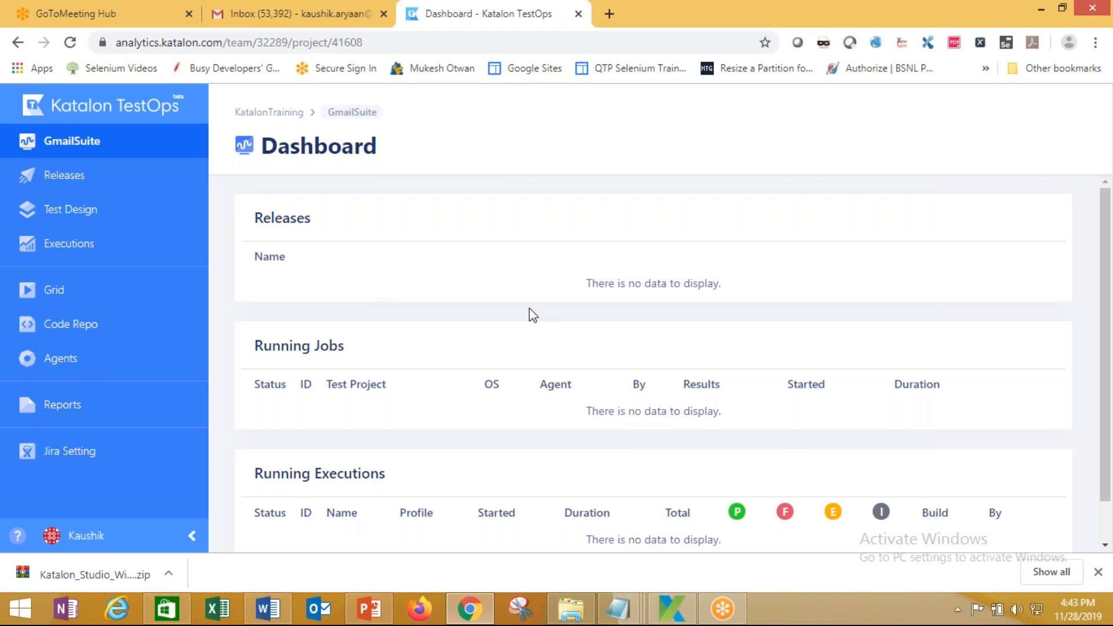
scroll(532, 315, "down", 1)
scroll(531, 315, "up", 1)
left_click(69, 458)
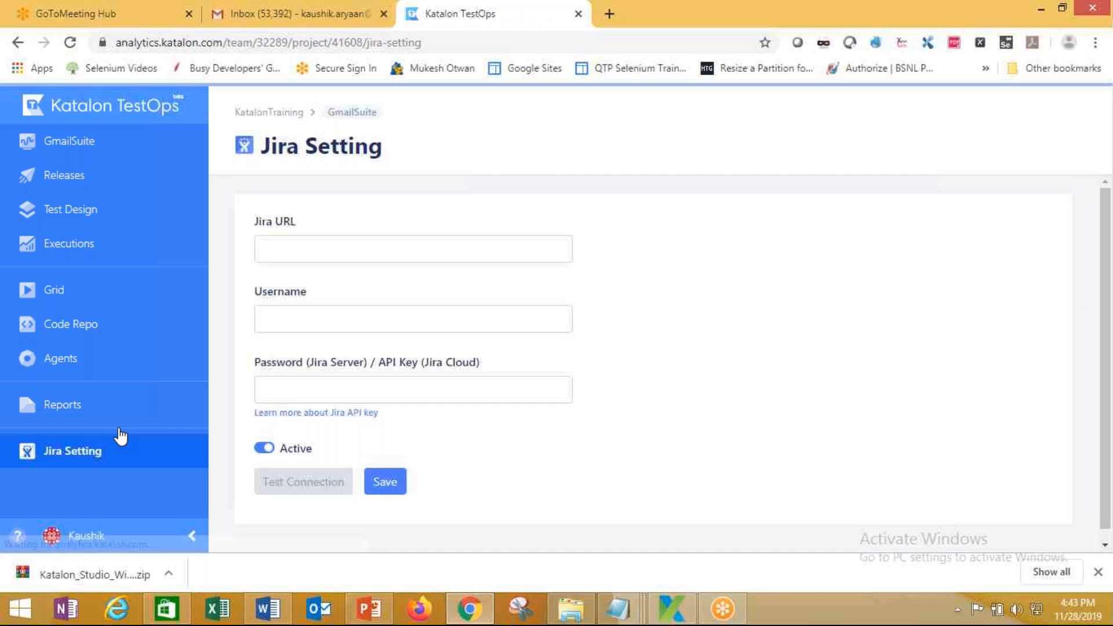
left_click(72, 416)
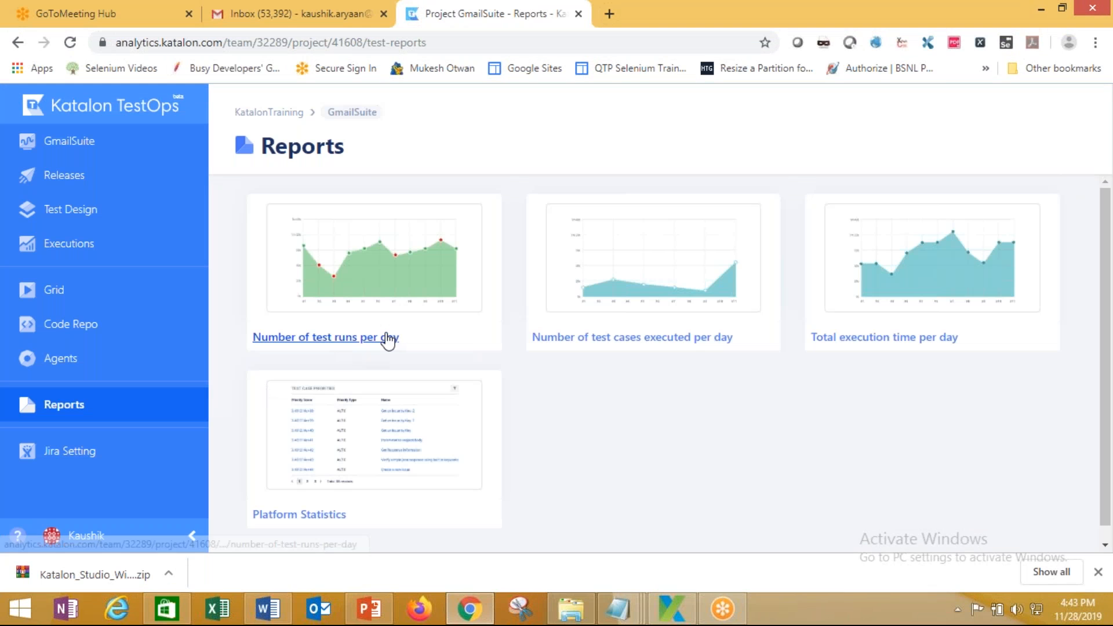
left_click(377, 341)
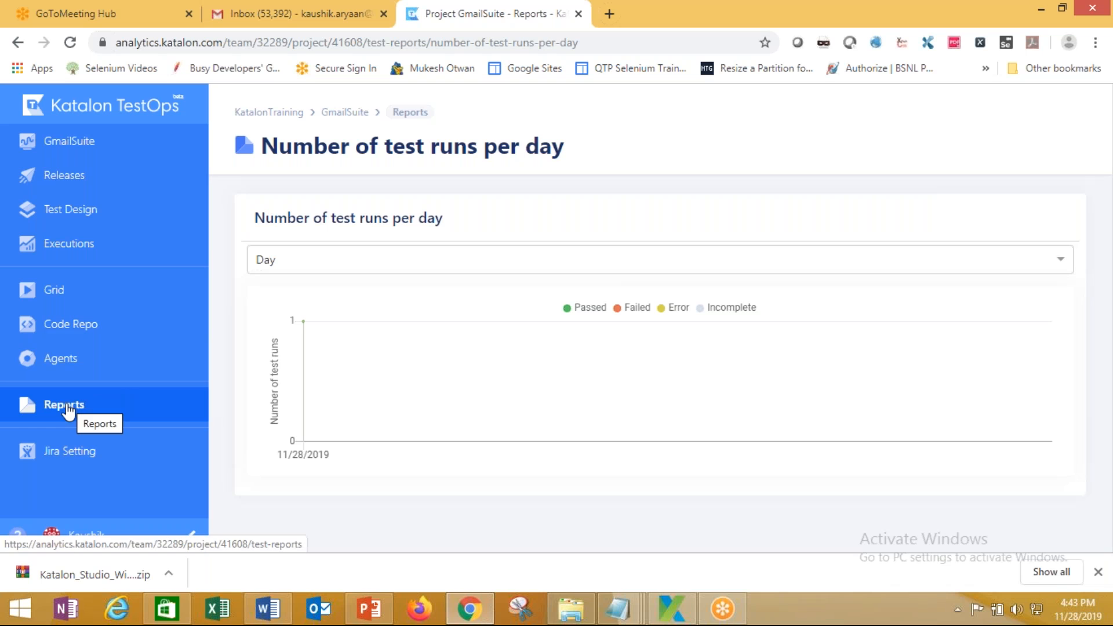
Review the Number of test cases executed per day and Total execution time per day reports
left_click(345, 112)
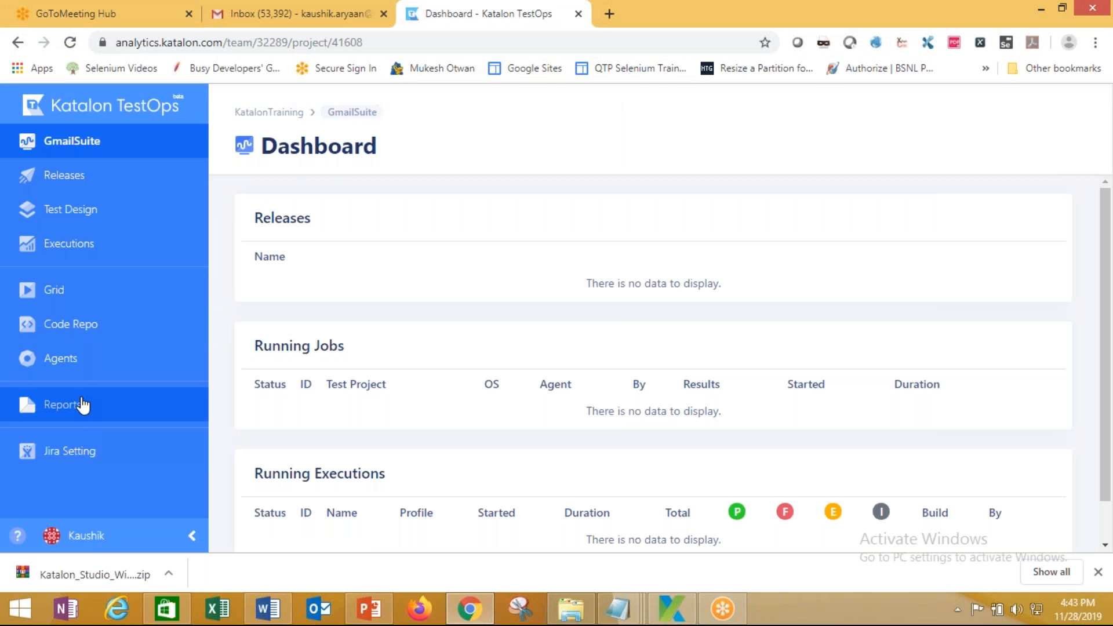
left_click(83, 405)
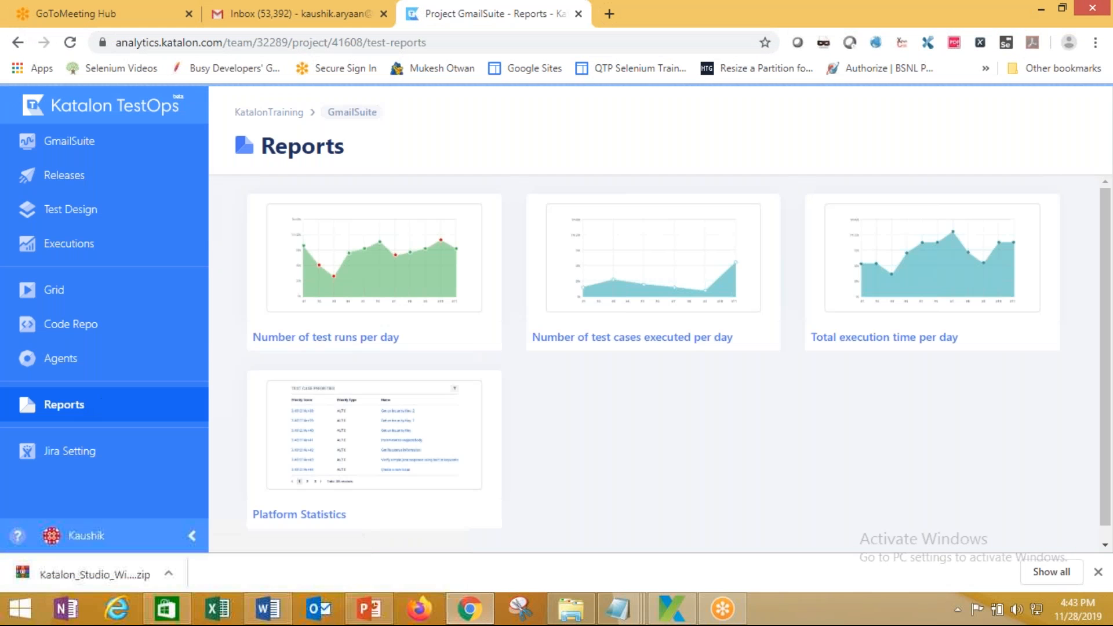
left_click(670, 307)
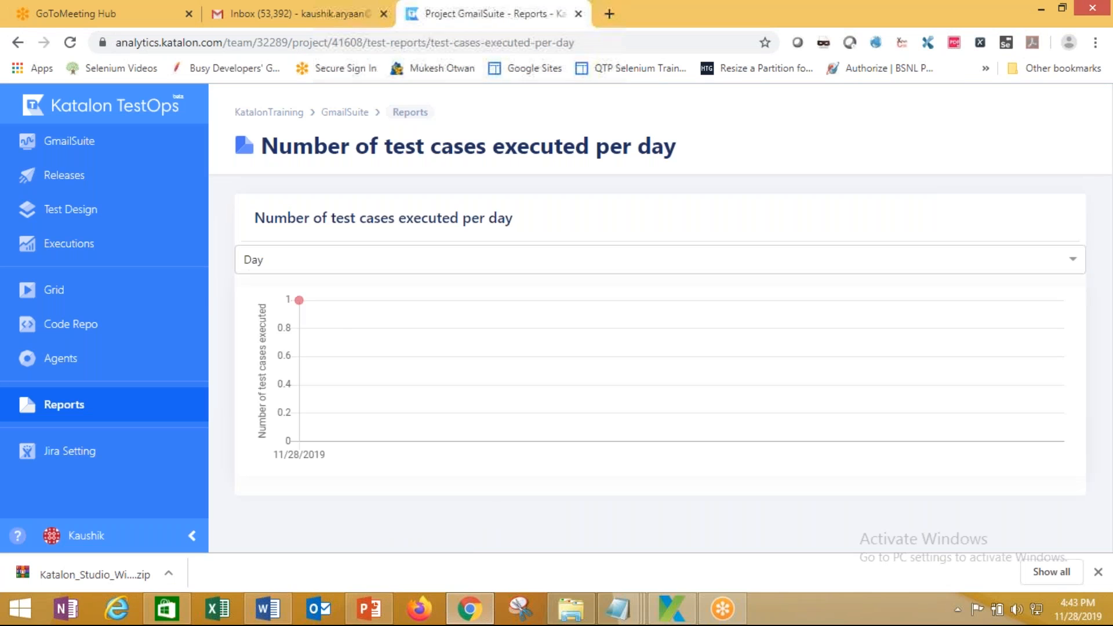
mouse_move(330, 351)
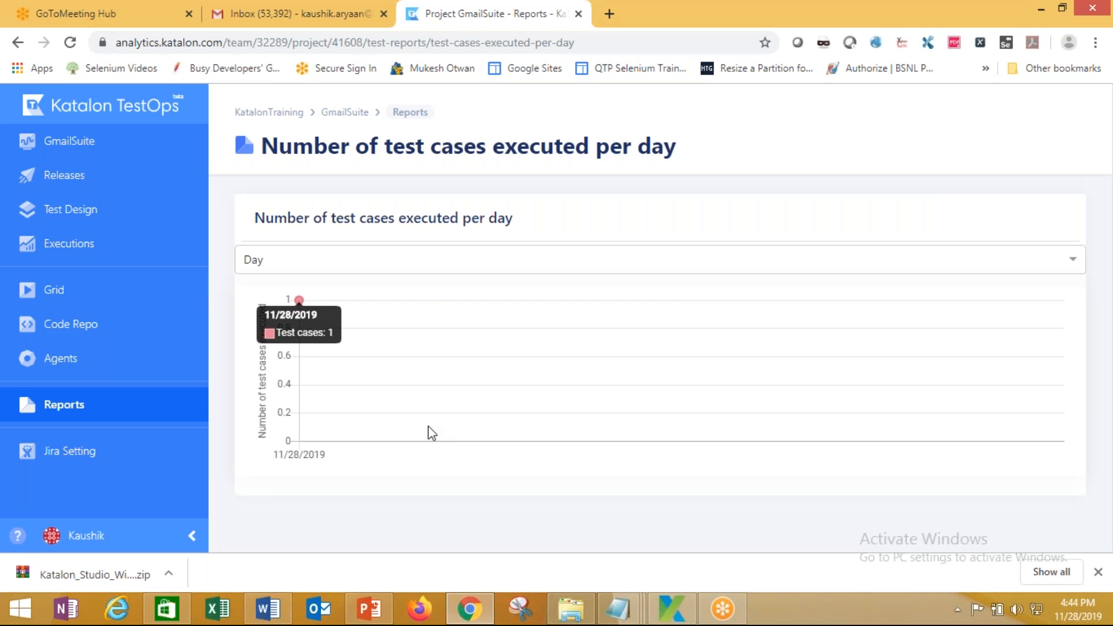
left_click(82, 404)
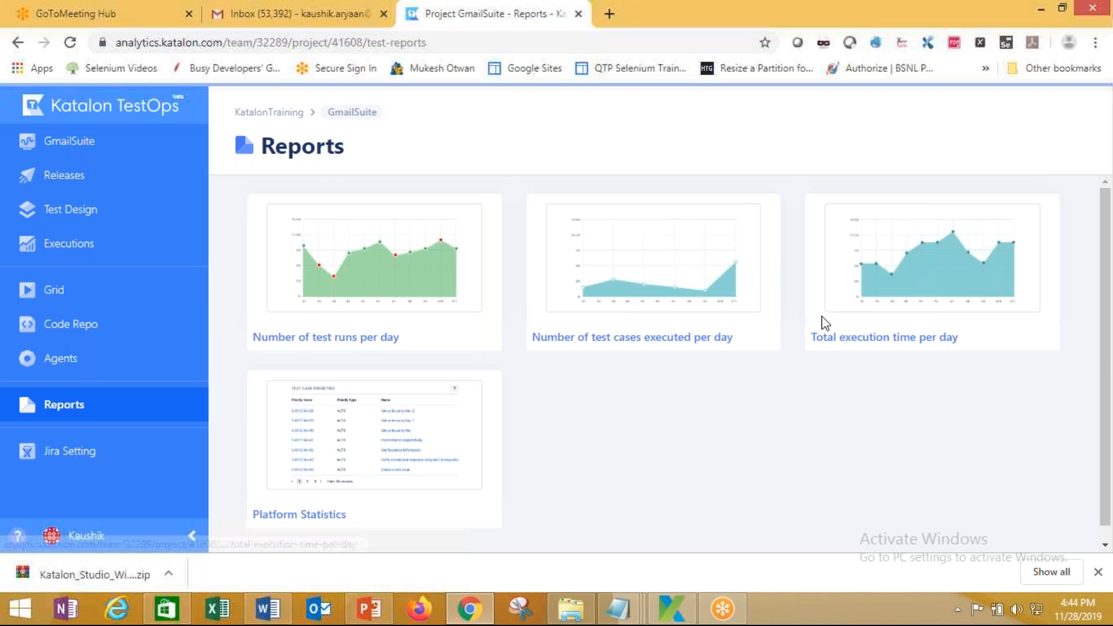
left_click(940, 289)
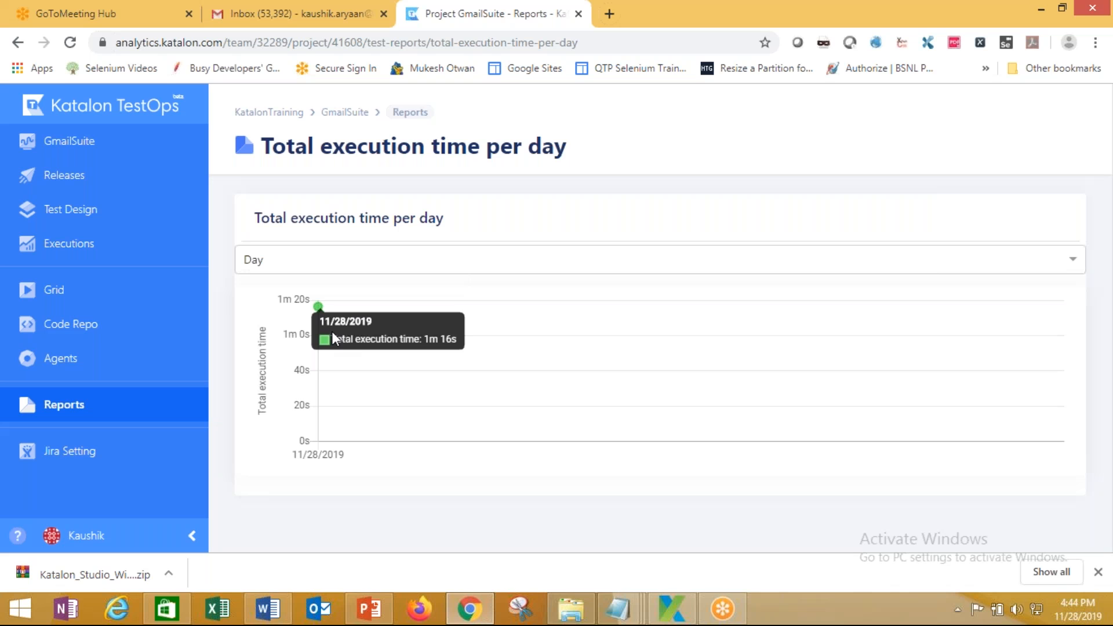
left_click(82, 416)
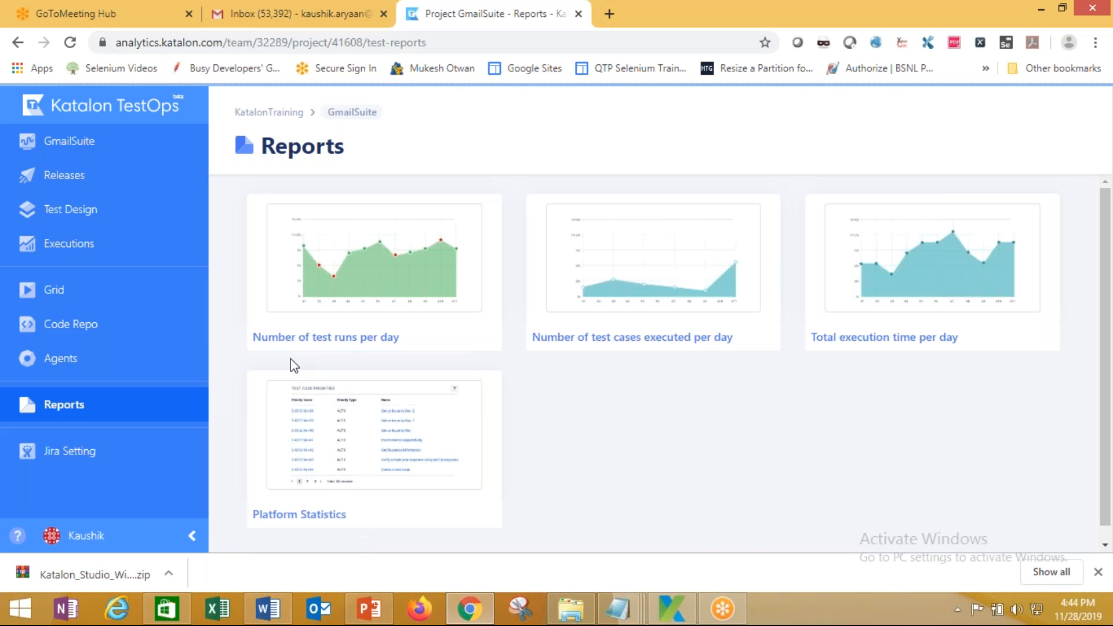
Inspect the Platform Statistics report's table, then go to the Executions list
left_click(304, 522)
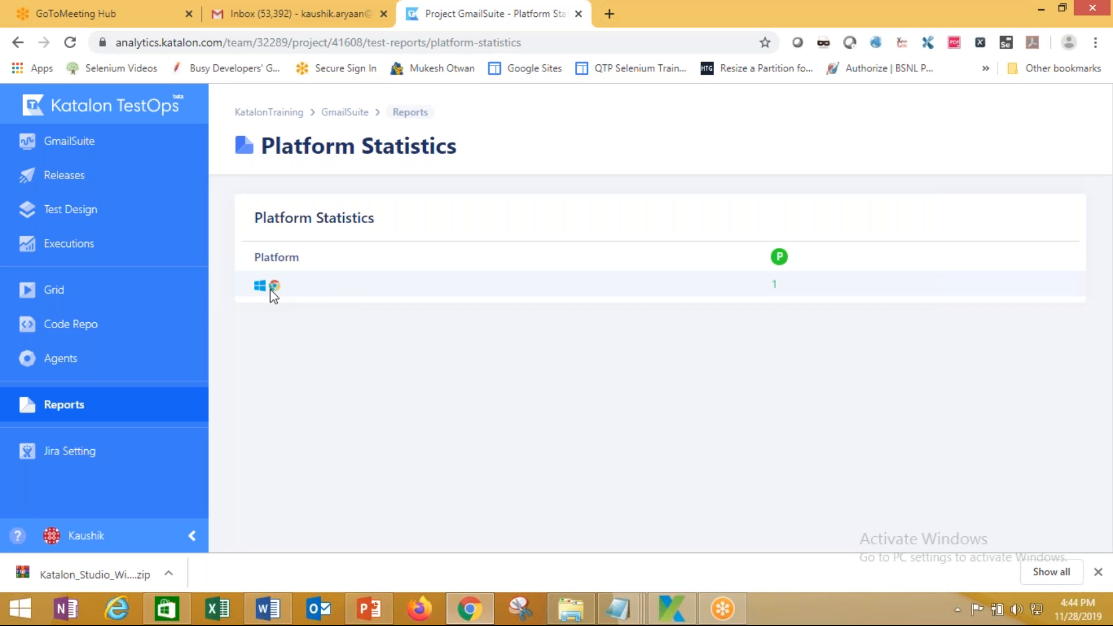
double_click(278, 262)
left_click(278, 285)
mouse_move(274, 290)
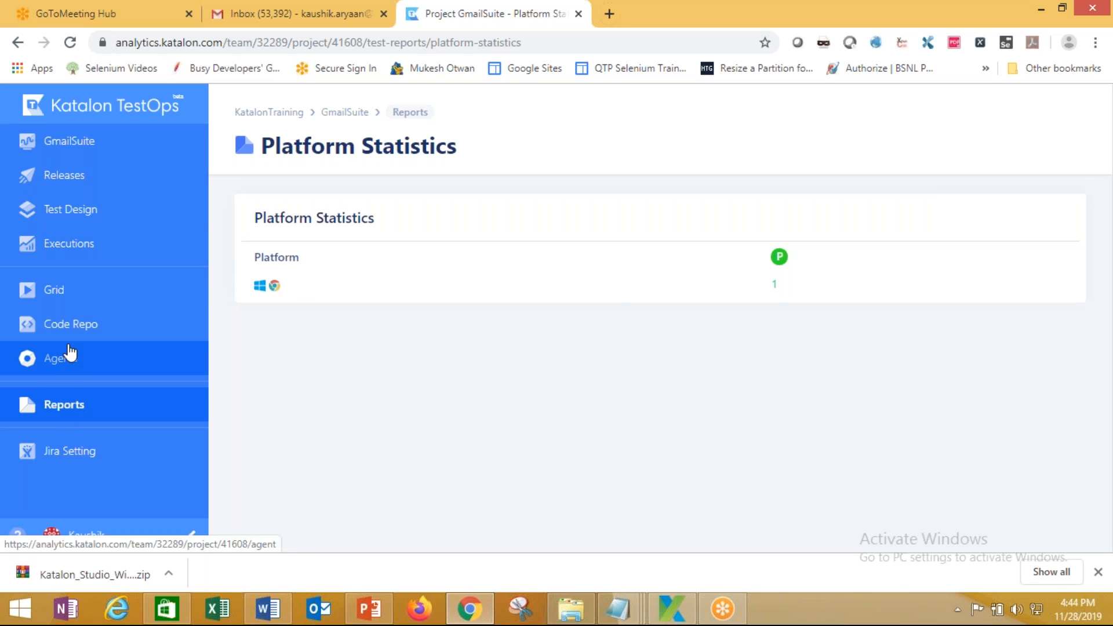
left_click(65, 247)
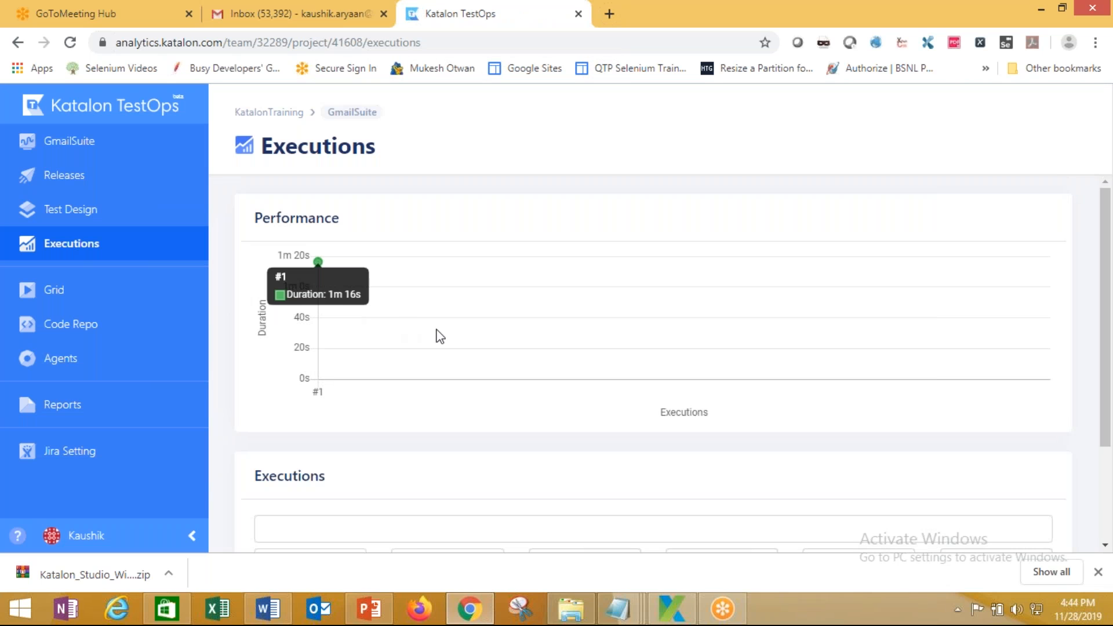
Highlight the GmailSuite execution's name, start time, test counts and executor in the list
scroll(273, 396, "down", 3)
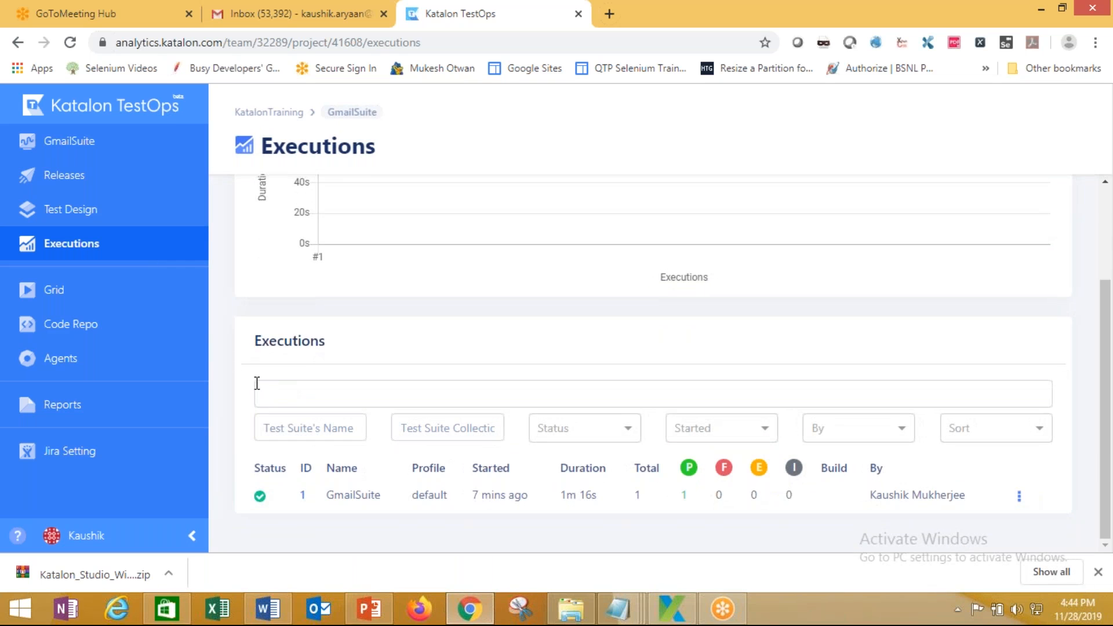
double_click(335, 496)
left_click_drag(473, 494, 597, 496)
double_click(638, 494)
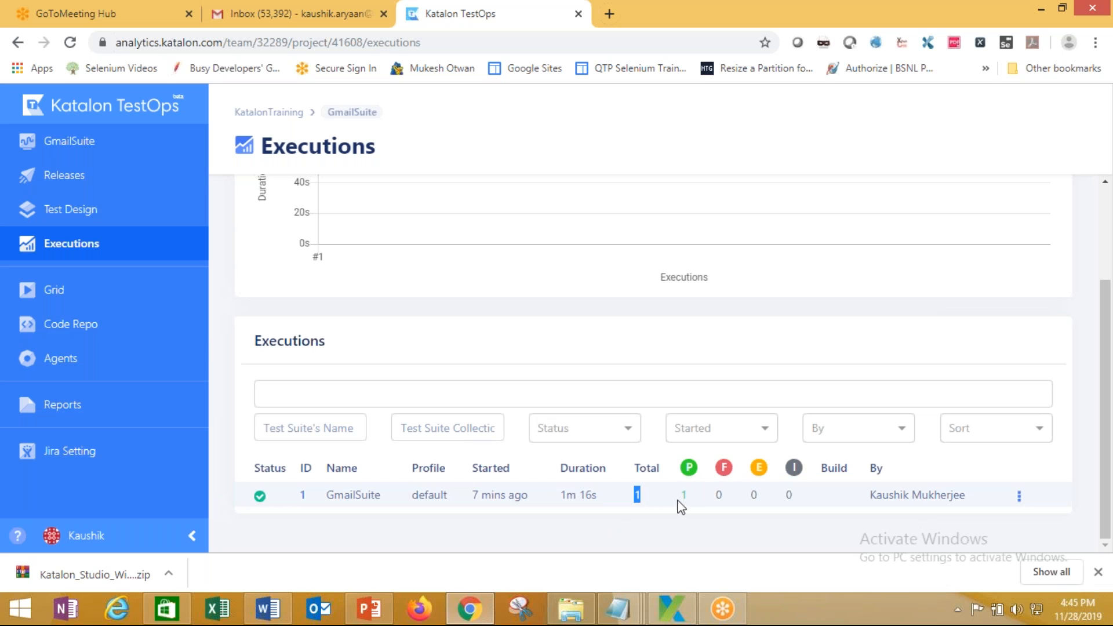
double_click(687, 494)
double_click(753, 494)
double_click(787, 495)
left_click_drag(870, 495, 977, 499)
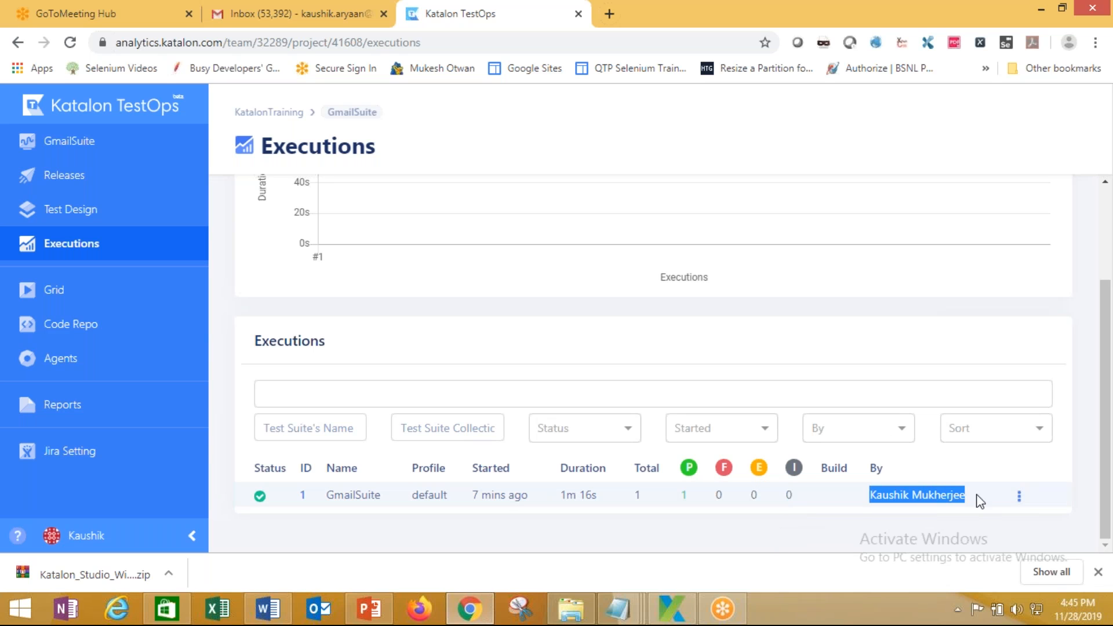
Re-import execution #1 from its actions menu and go to Test Design
left_click(1022, 497)
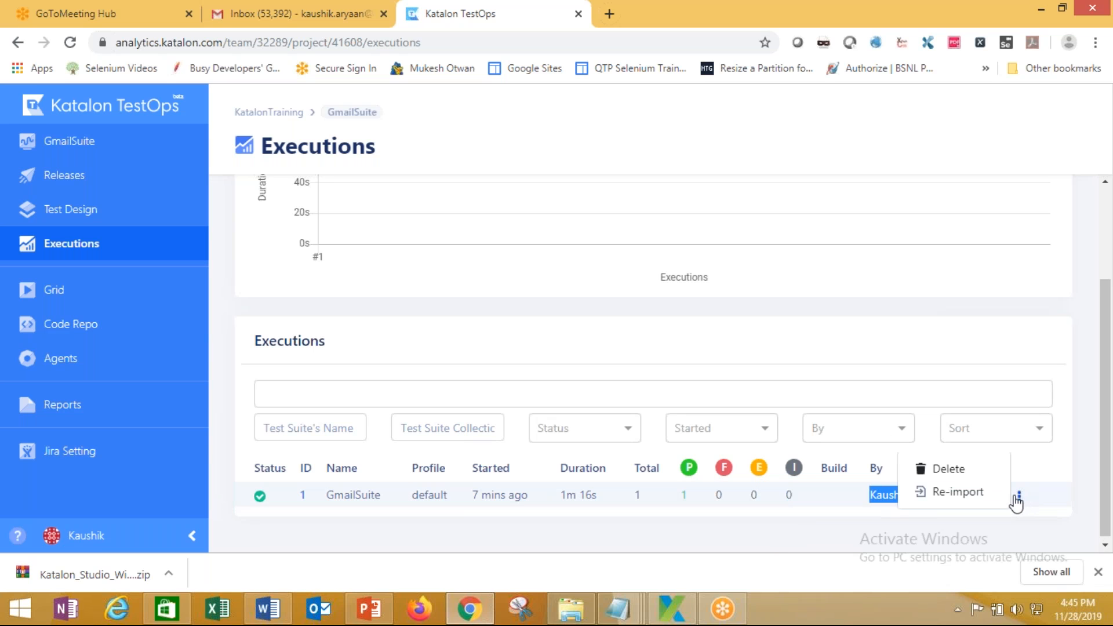
left_click(968, 495)
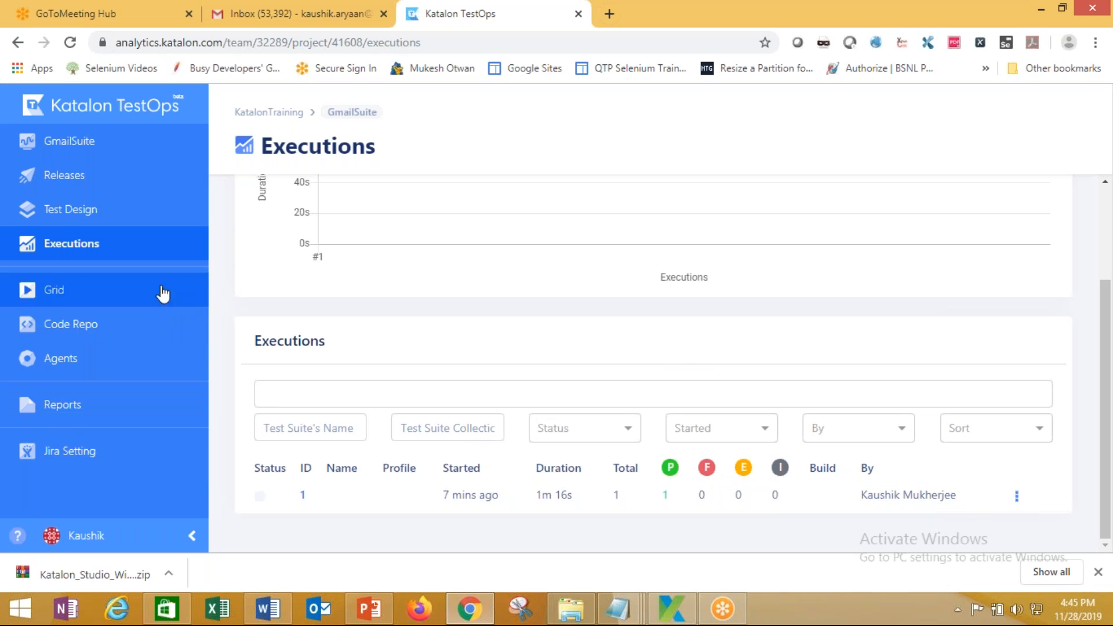
left_click(80, 215)
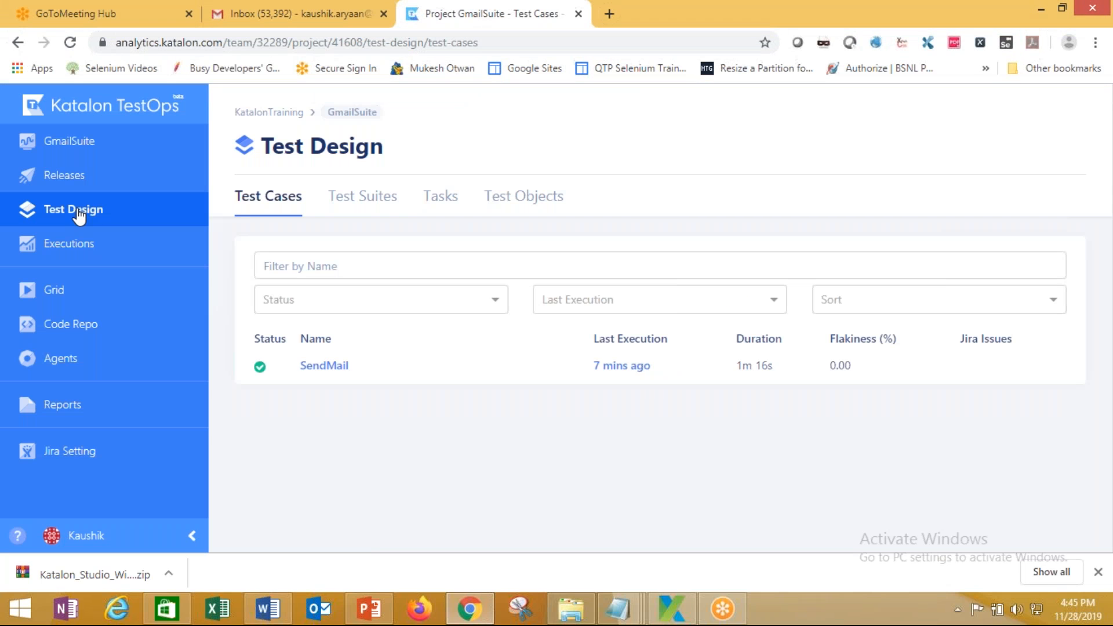
Review the SendMail test case and the GmailSuite test suite details
left_click(319, 376)
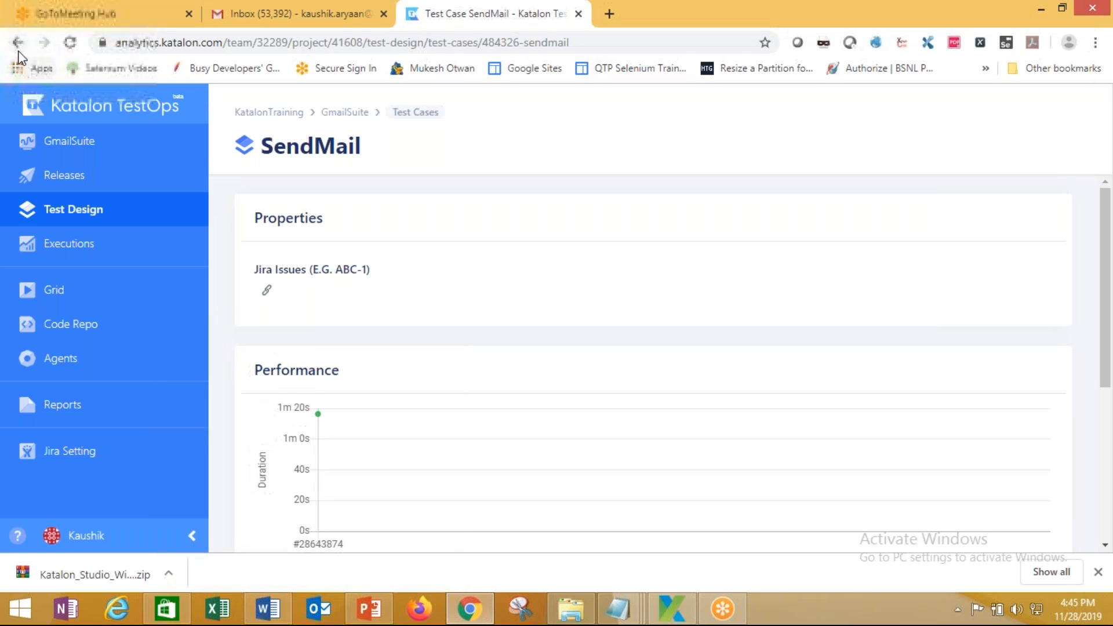
left_click(17, 43)
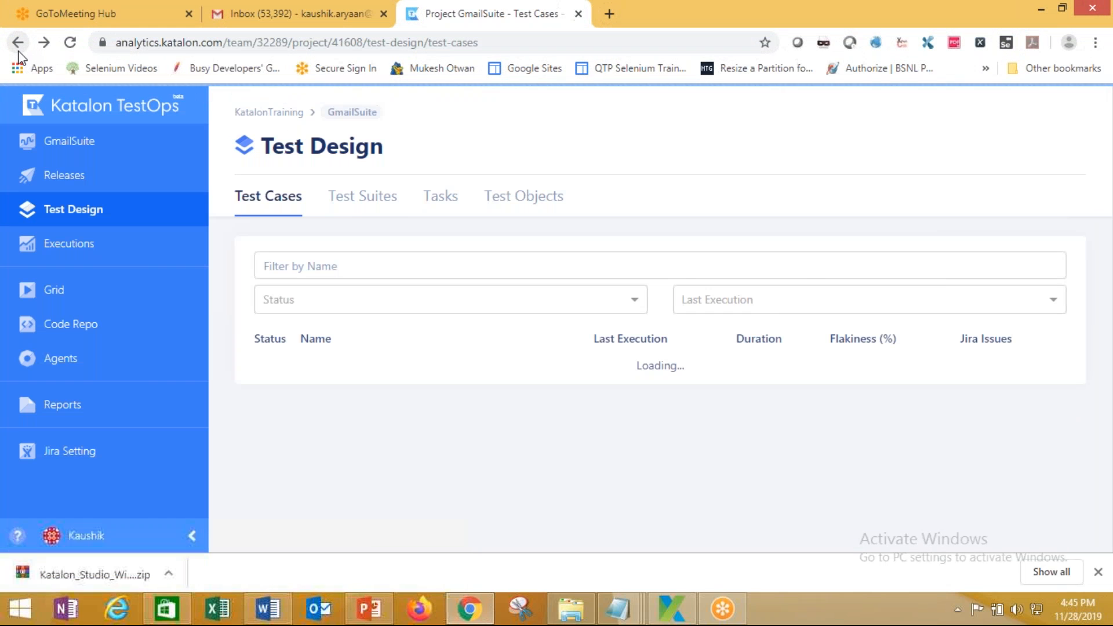
left_click(363, 210)
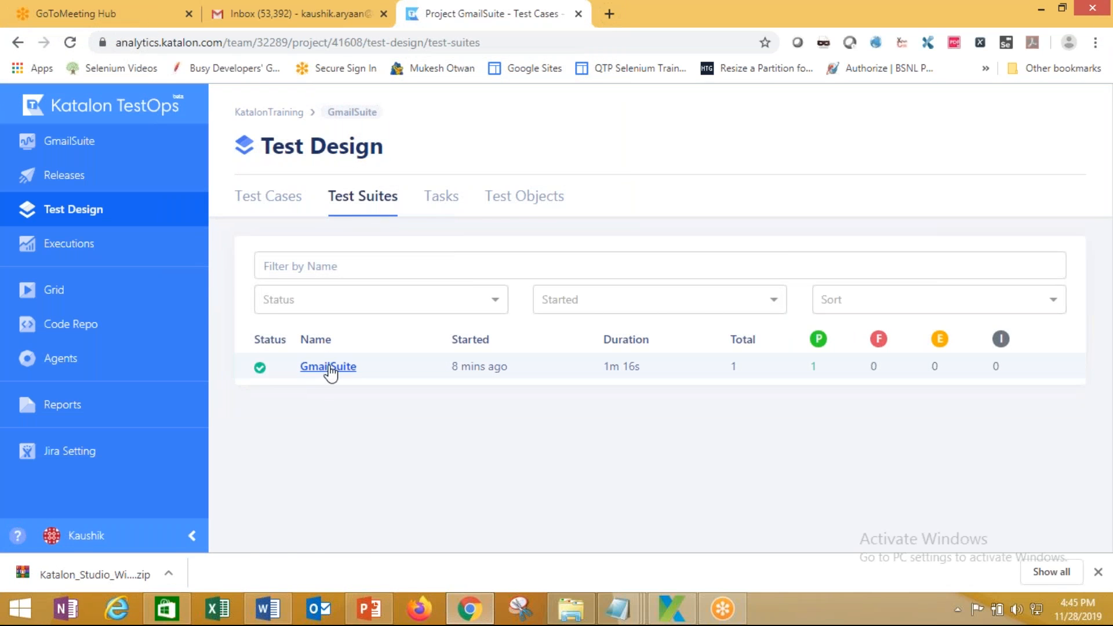
left_click(328, 366)
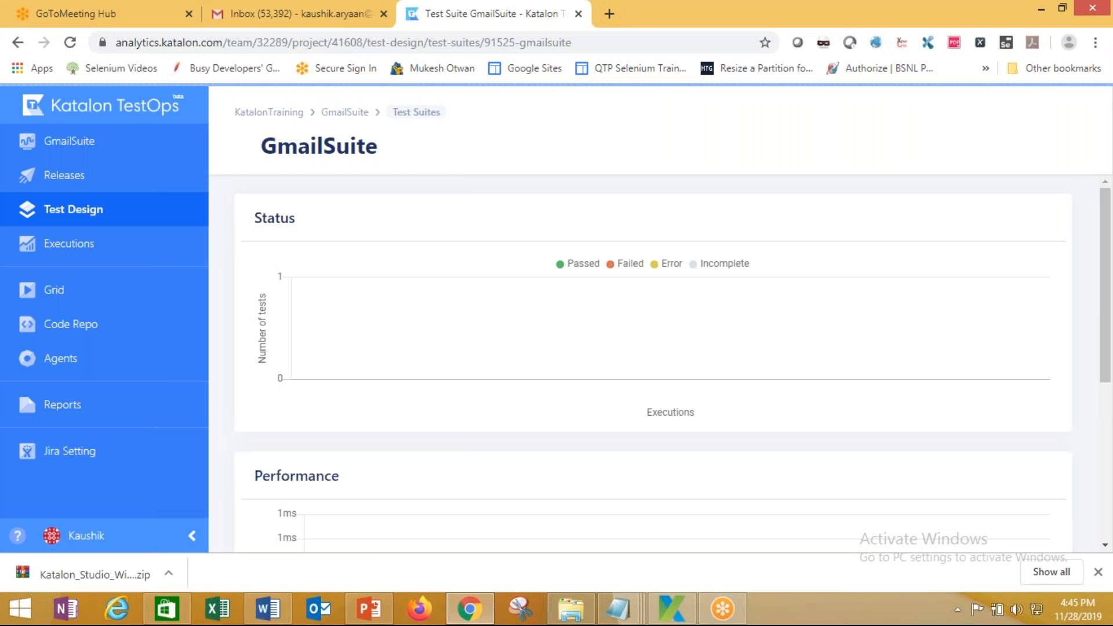
scroll(479, 338, "down", 4)
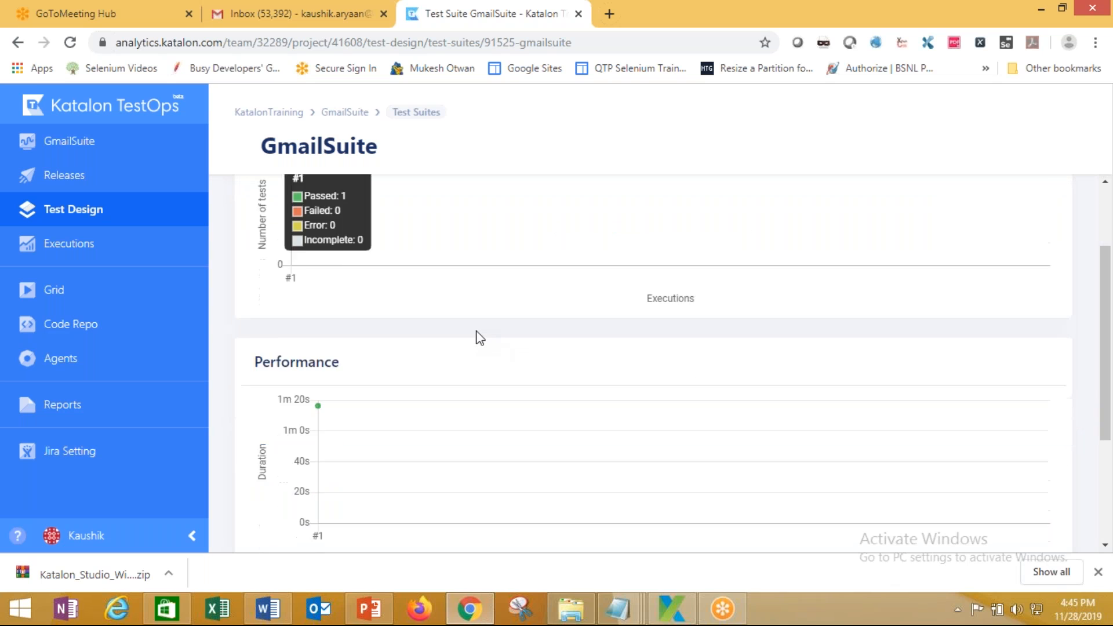
scroll(477, 336, "up", 4)
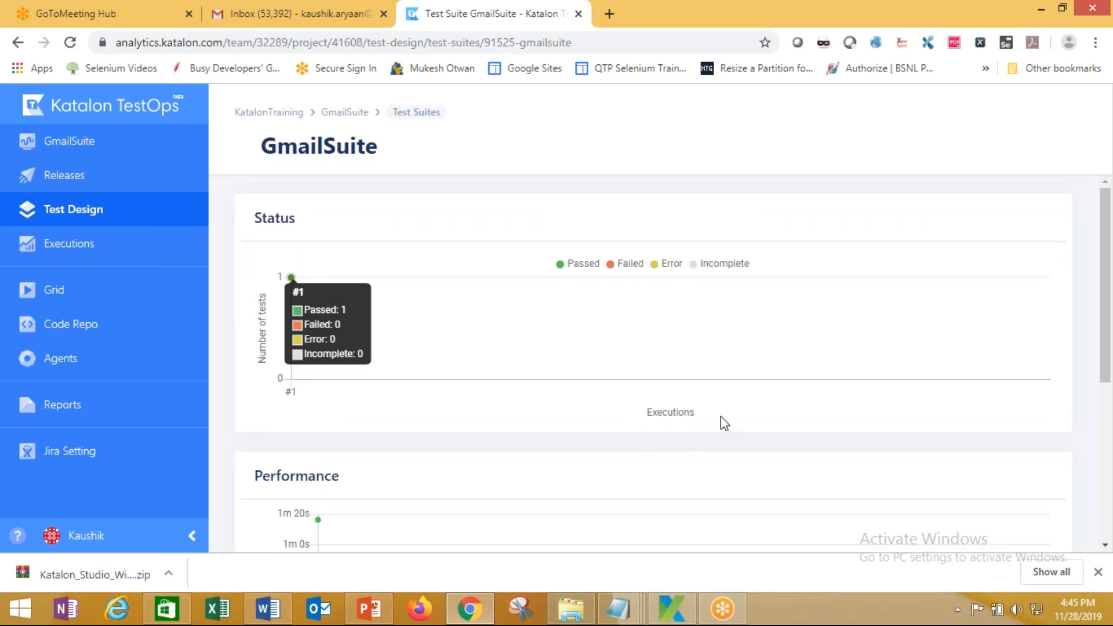
scroll(719, 422, "down", 4)
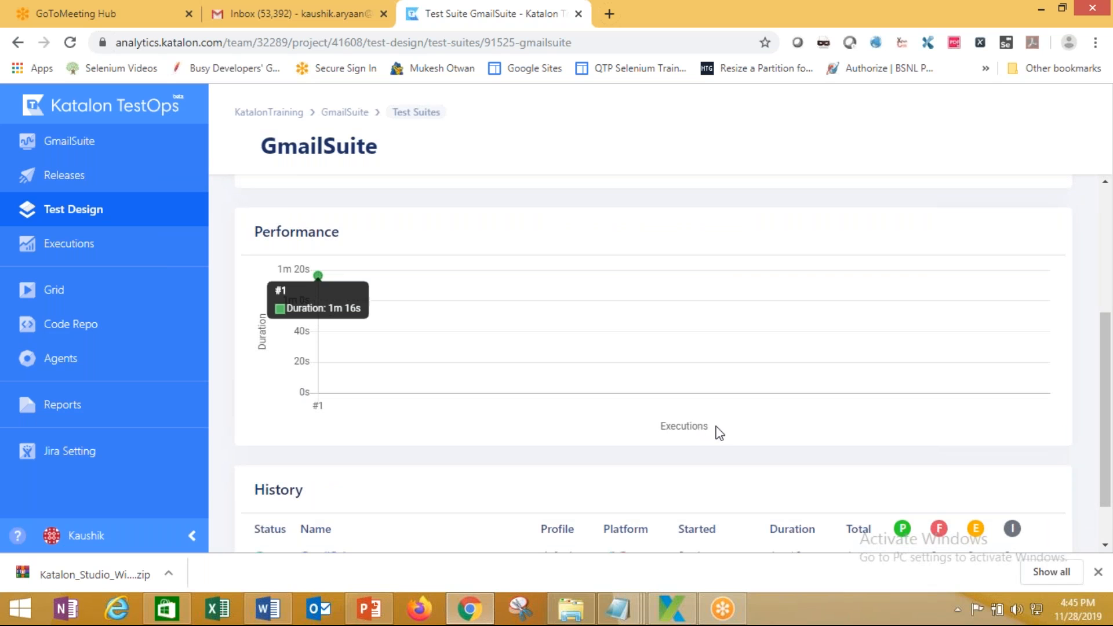
scroll(708, 432, "down", 1)
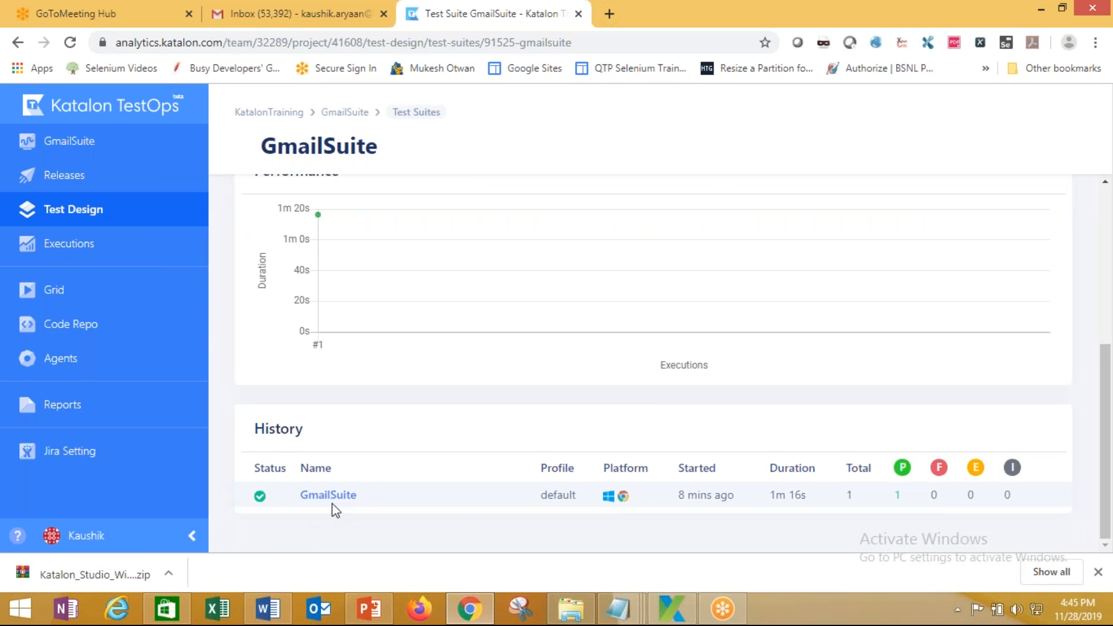
scroll(347, 507, "up", 5)
View the Releases page and project dashboard, then bring up PowerPoint's Report Upload slide
left_click(85, 180)
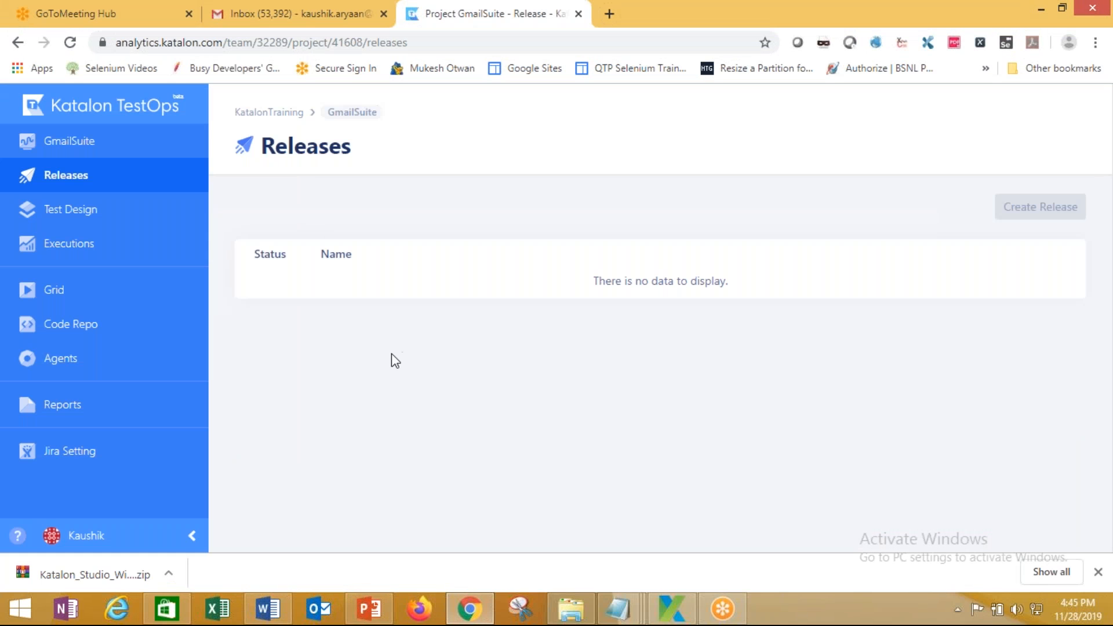
left_click(91, 143)
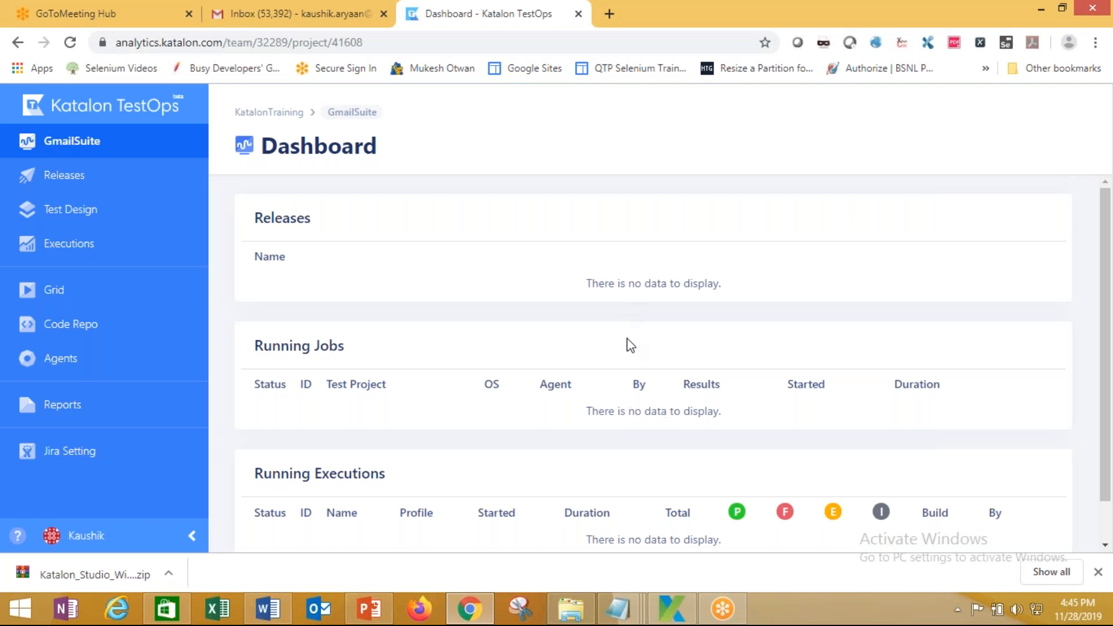
scroll(629, 348, "down", 1)
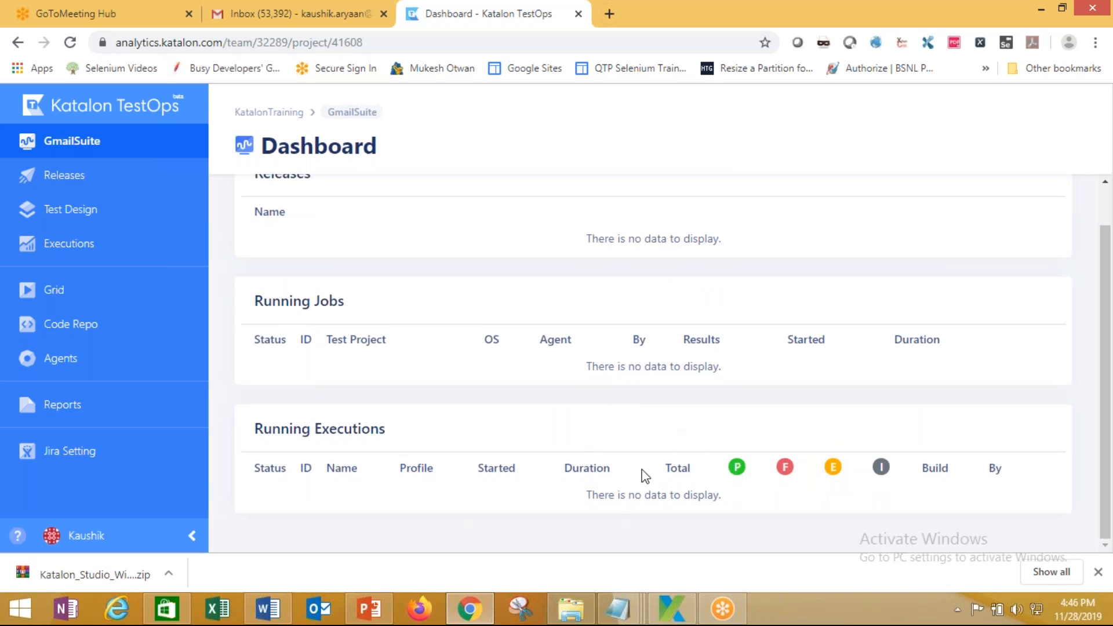
scroll(632, 470, "up", 1)
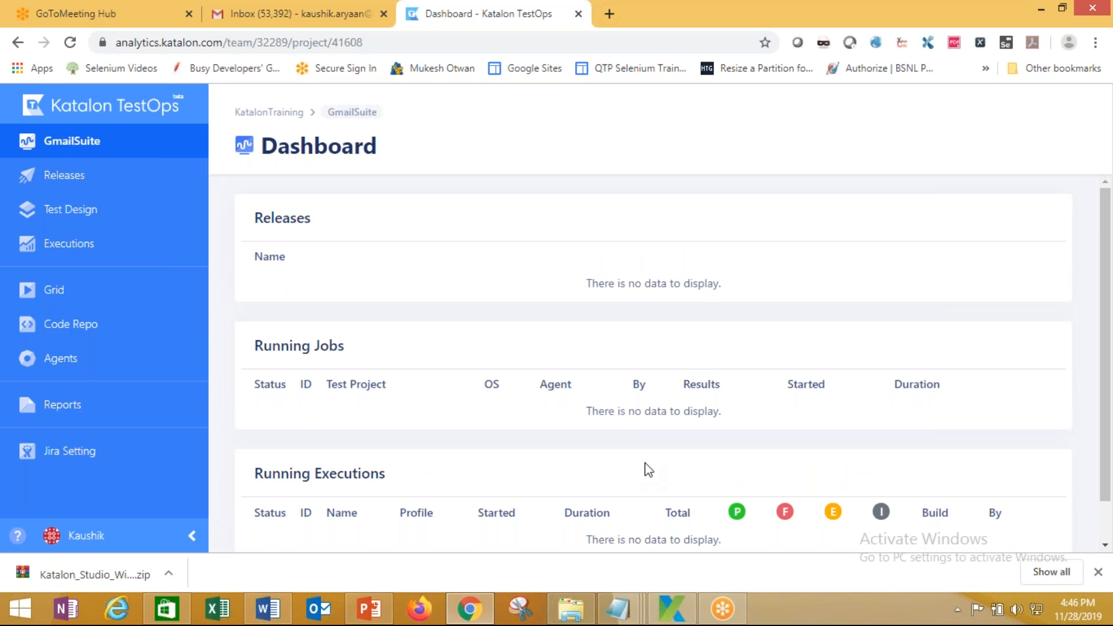
left_click(368, 609)
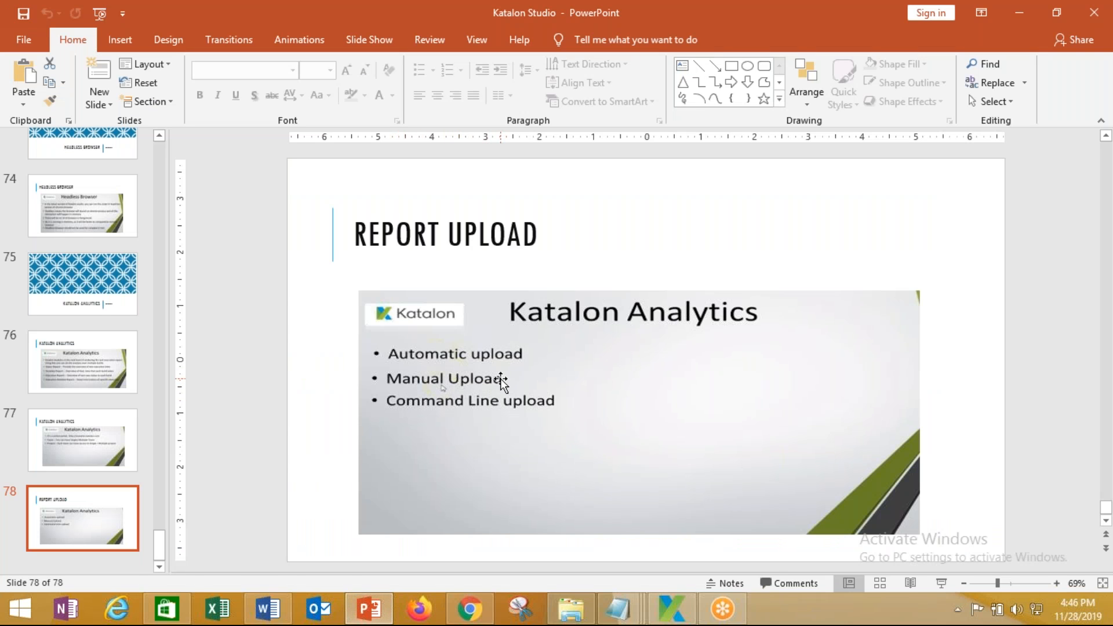
Uncheck Automatically submit test run result in Project Settings > Integration > Katalon Analytics and apply
left_click(682, 608)
left_click(114, 26)
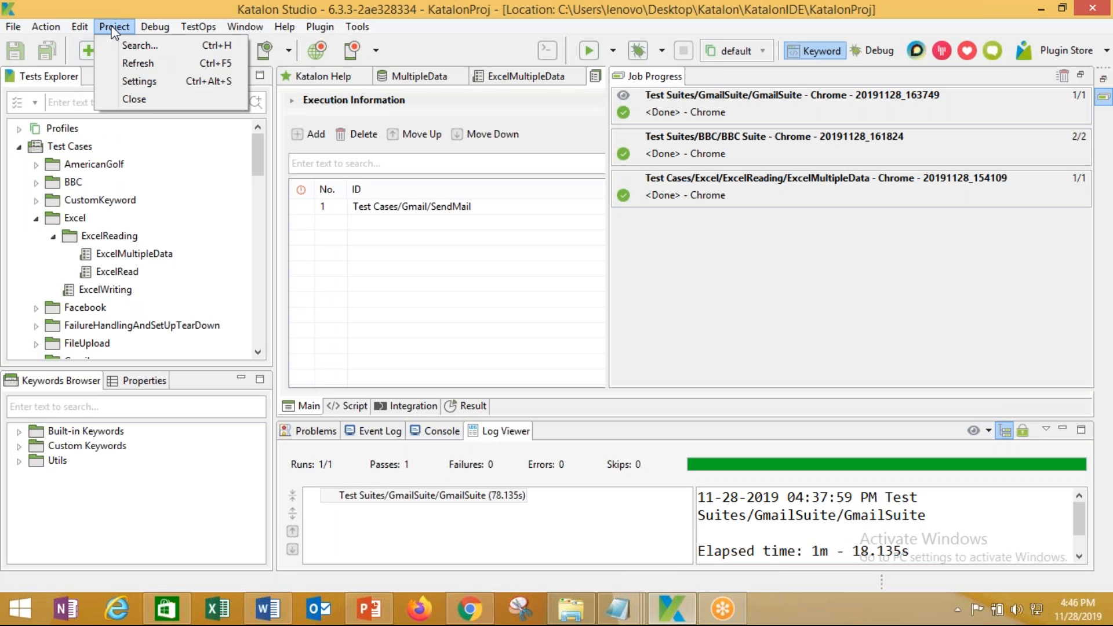
left_click(131, 83)
left_click(248, 121)
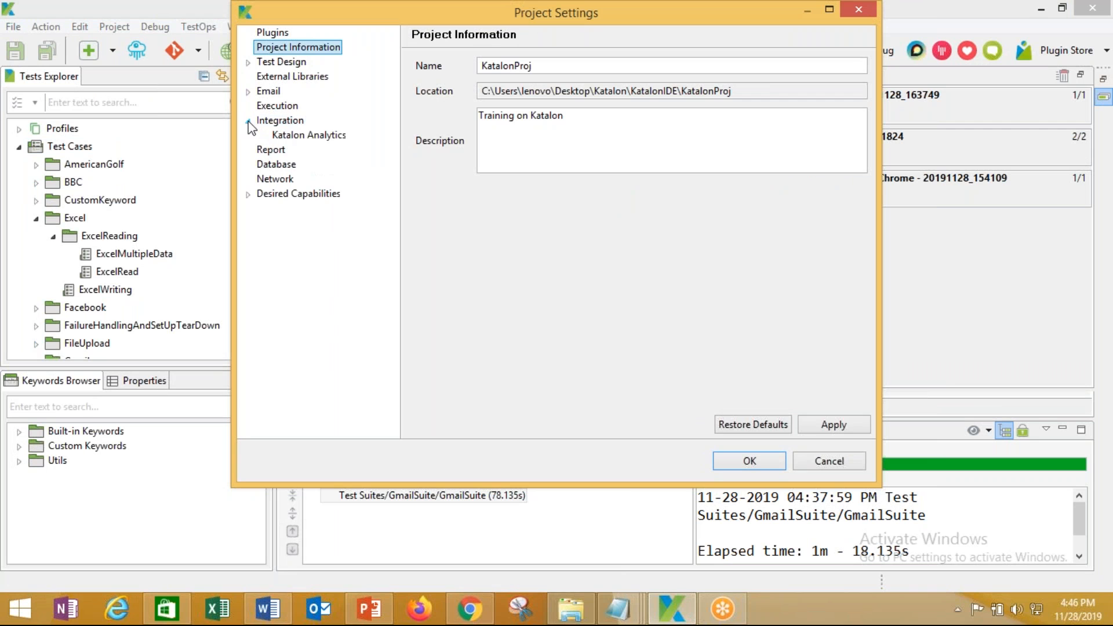
left_click(290, 136)
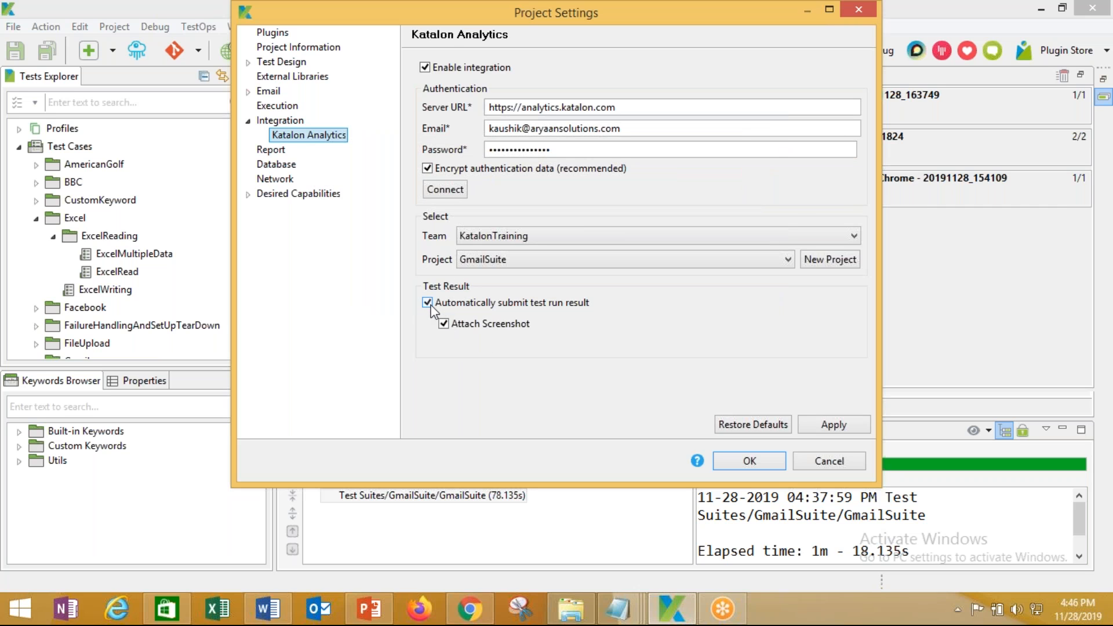
left_click(429, 305)
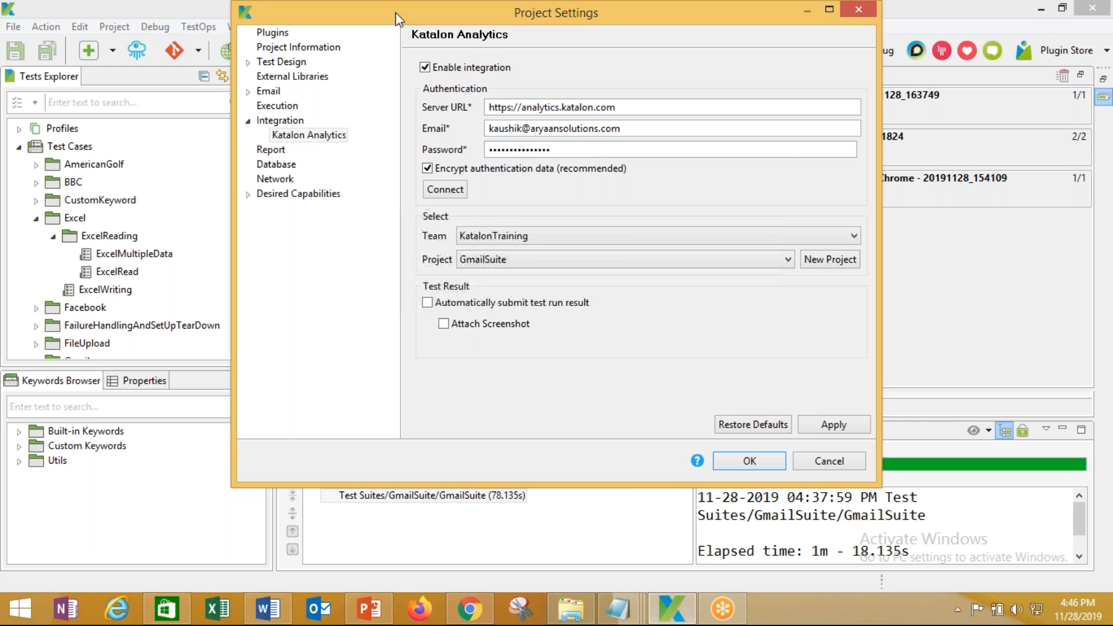
left_click_drag(396, 12, 355, 93)
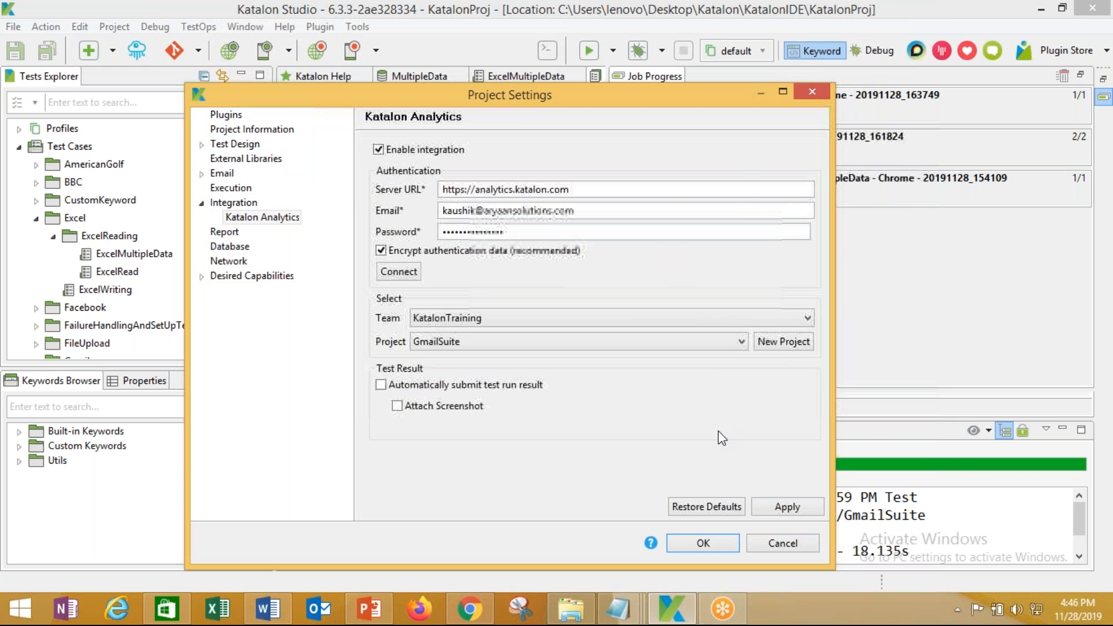
left_click(794, 508)
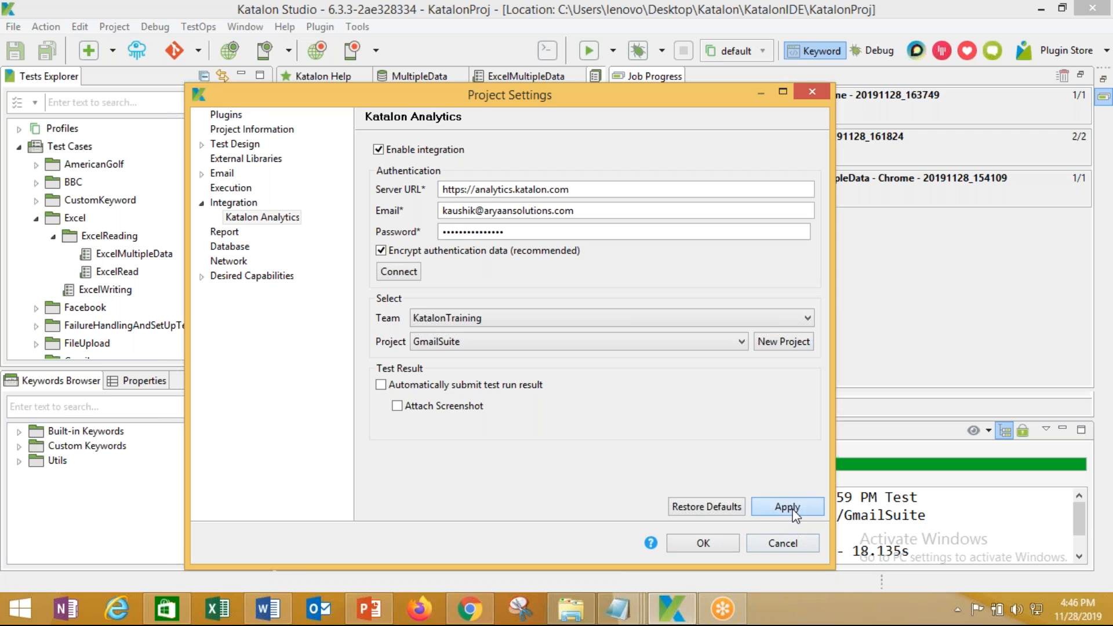
left_click(696, 543)
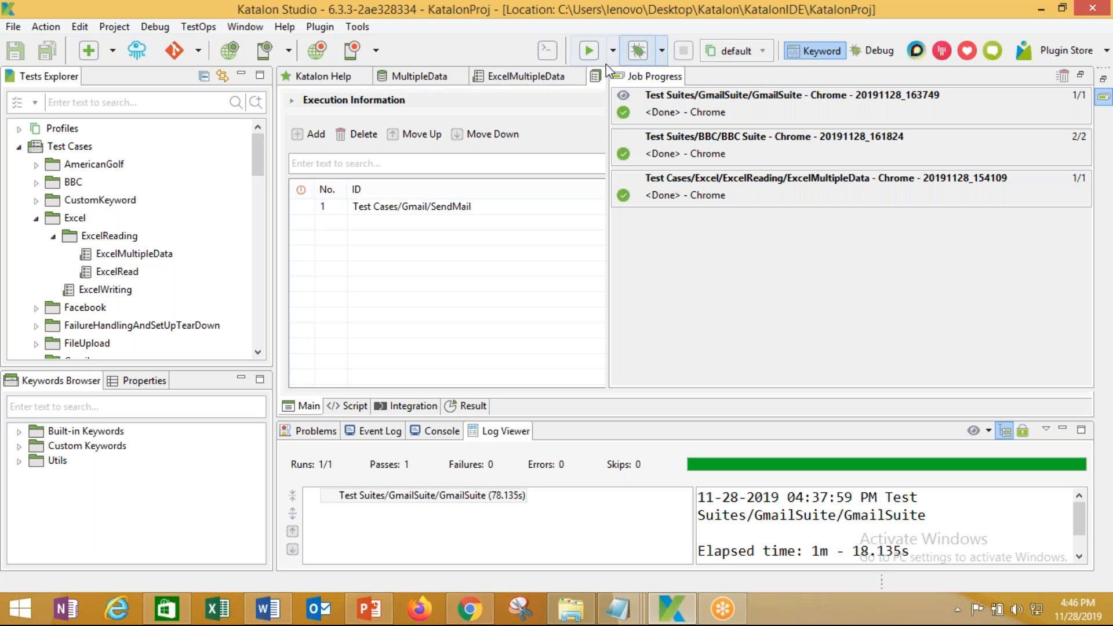
Open the GmailSuite suite's execution history in TestOps from the suite editor
left_click(1107, 52)
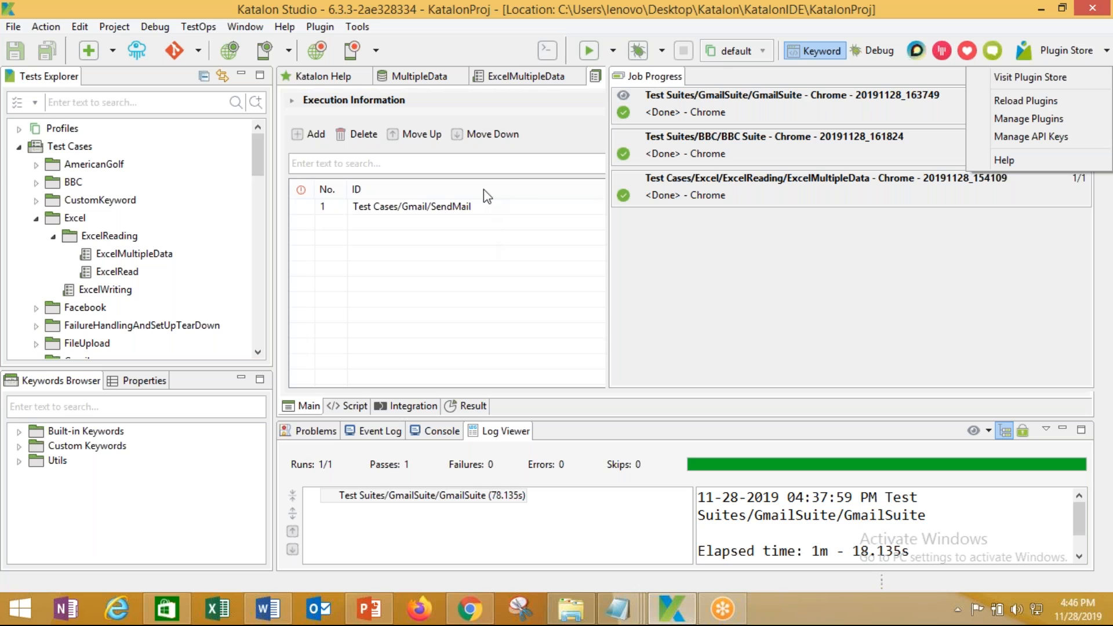
left_click(520, 129)
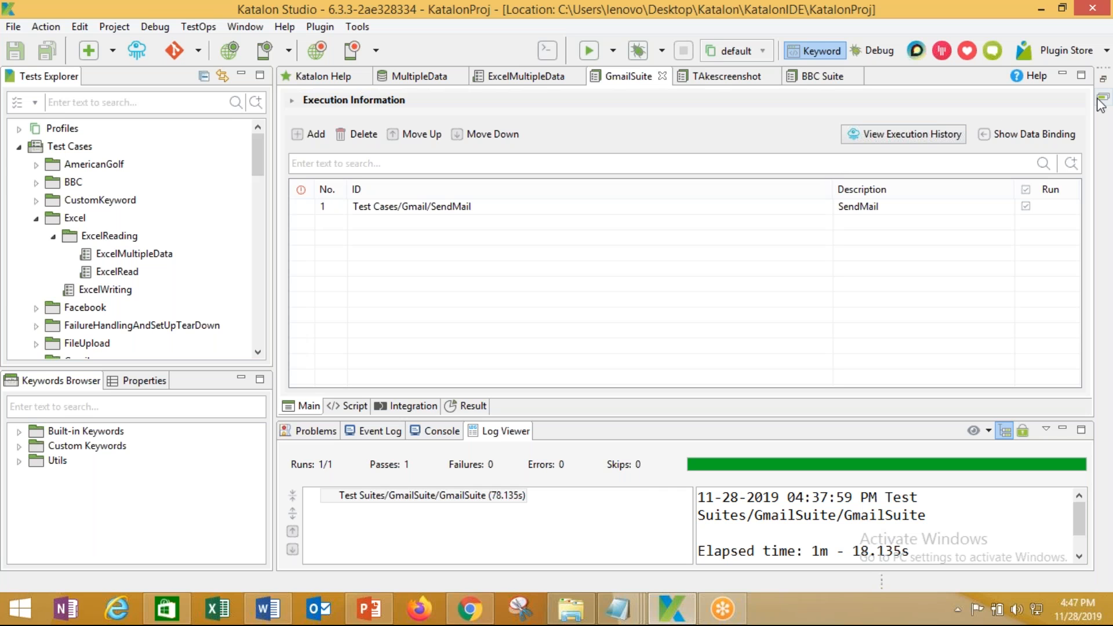
left_click(934, 137)
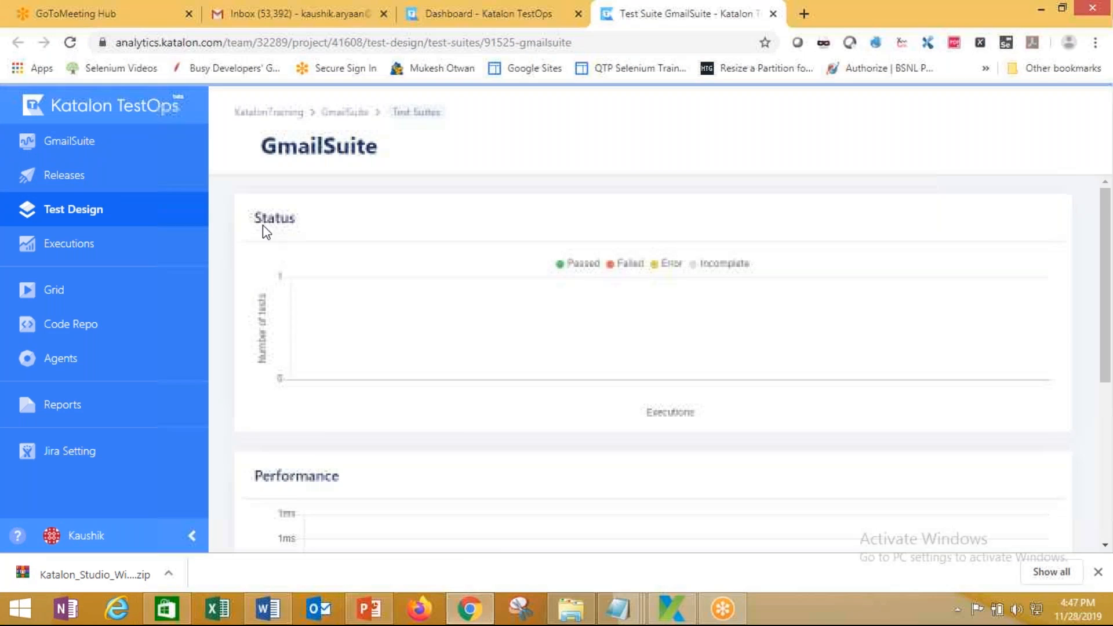
mouse_move(279, 273)
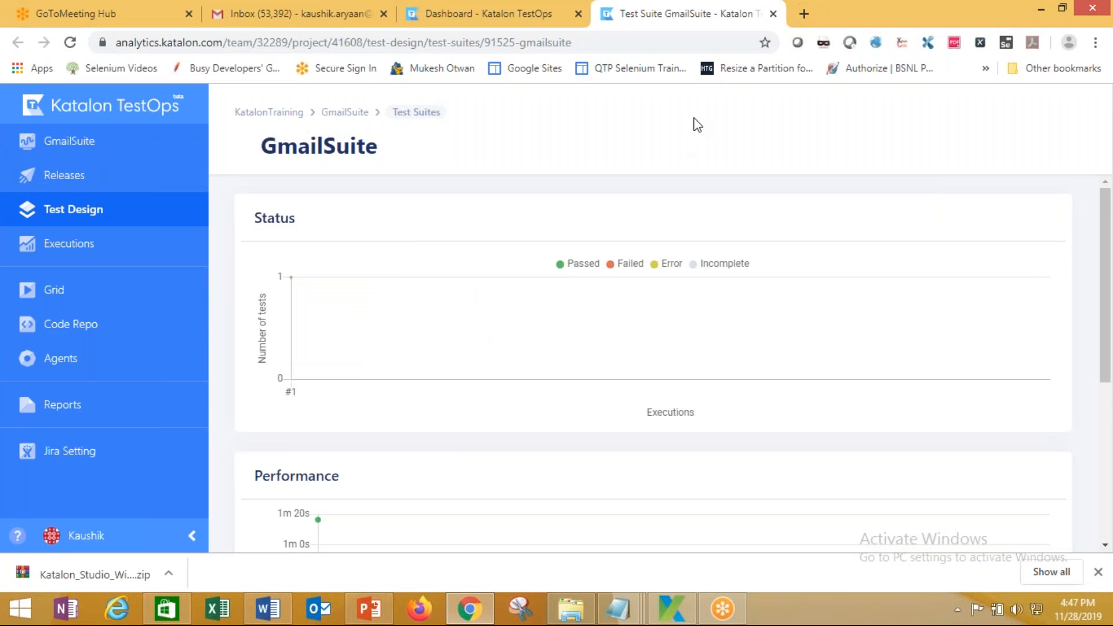
Close the TestOps suite page, reopen the execution history, and return to Katalon Studio
left_click(774, 14)
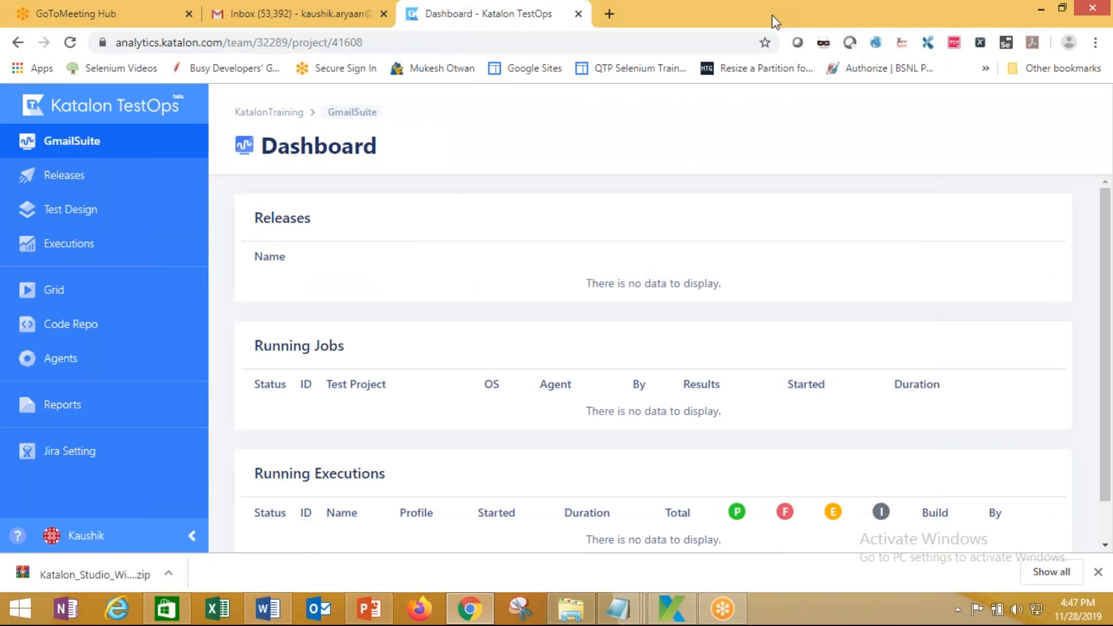
left_click(668, 616)
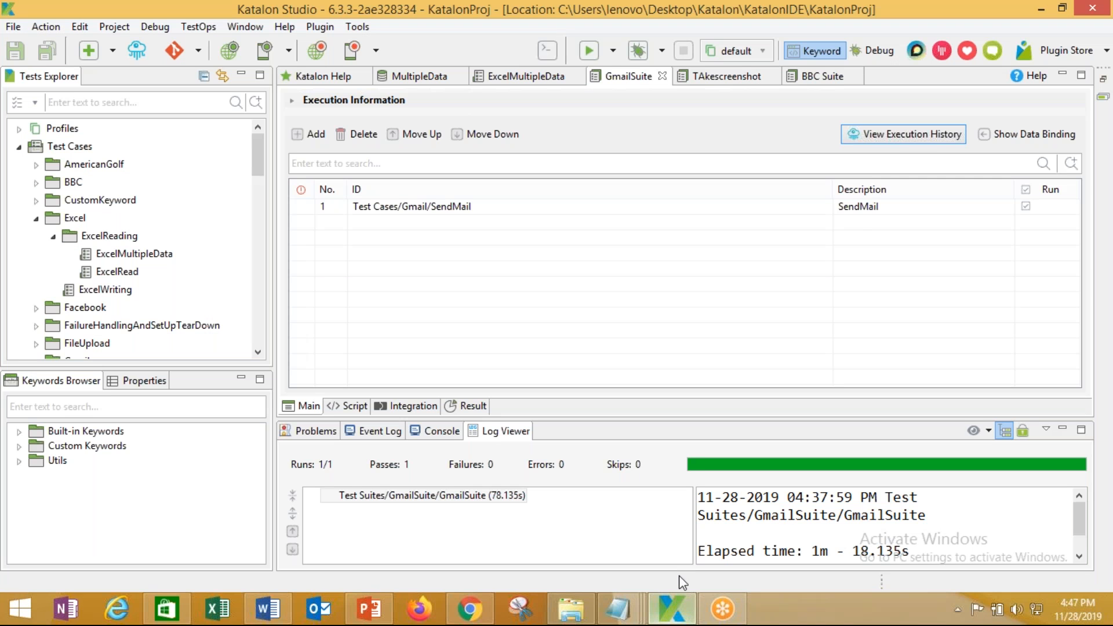
left_click(908, 137)
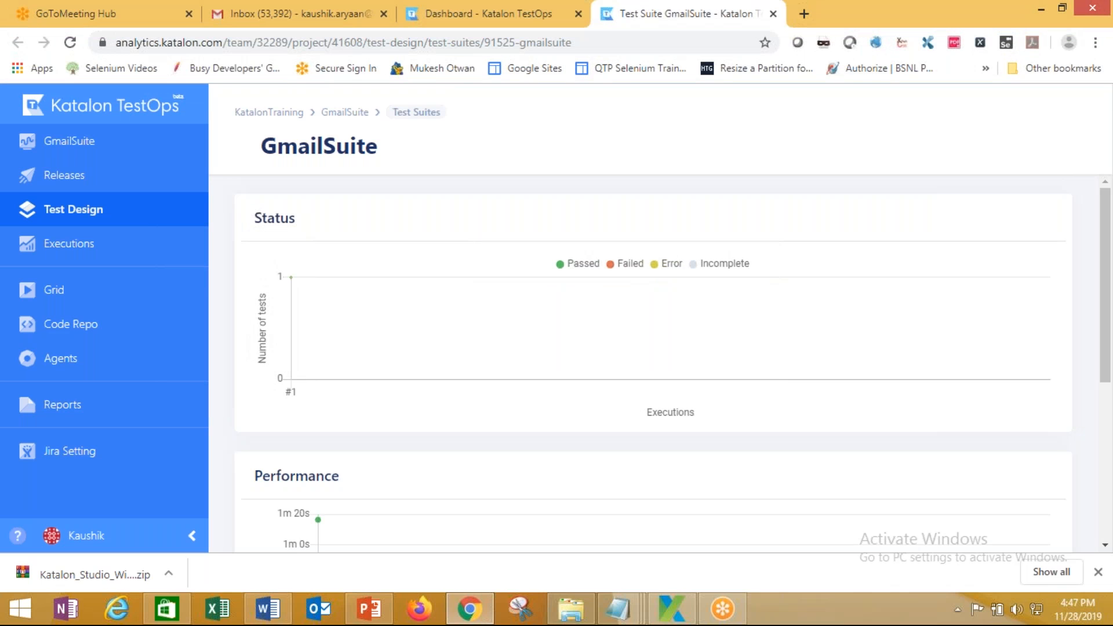
left_click(774, 14)
left_click(671, 608)
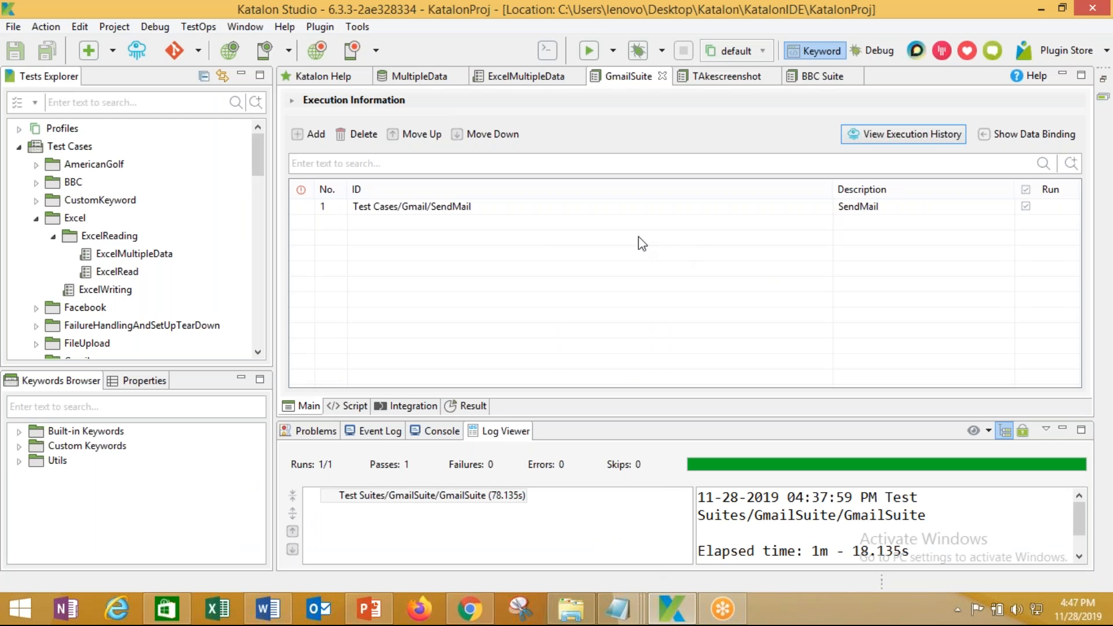
Expand GmailSuite's Execution Information and check the Run and Debug browser lists
right_click(506, 210)
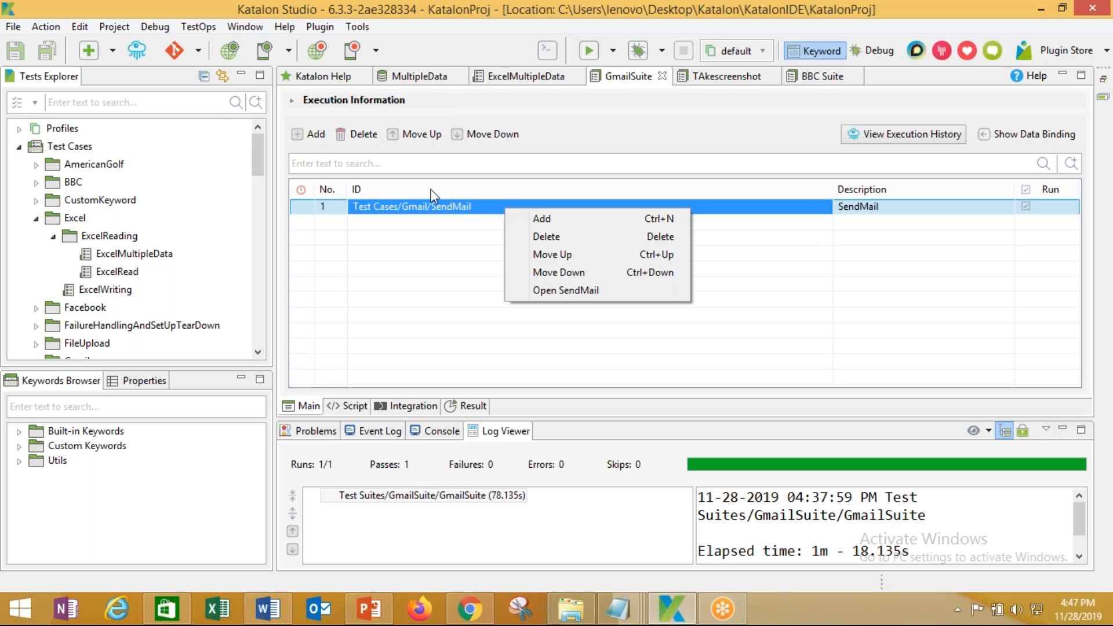
left_click(584, 135)
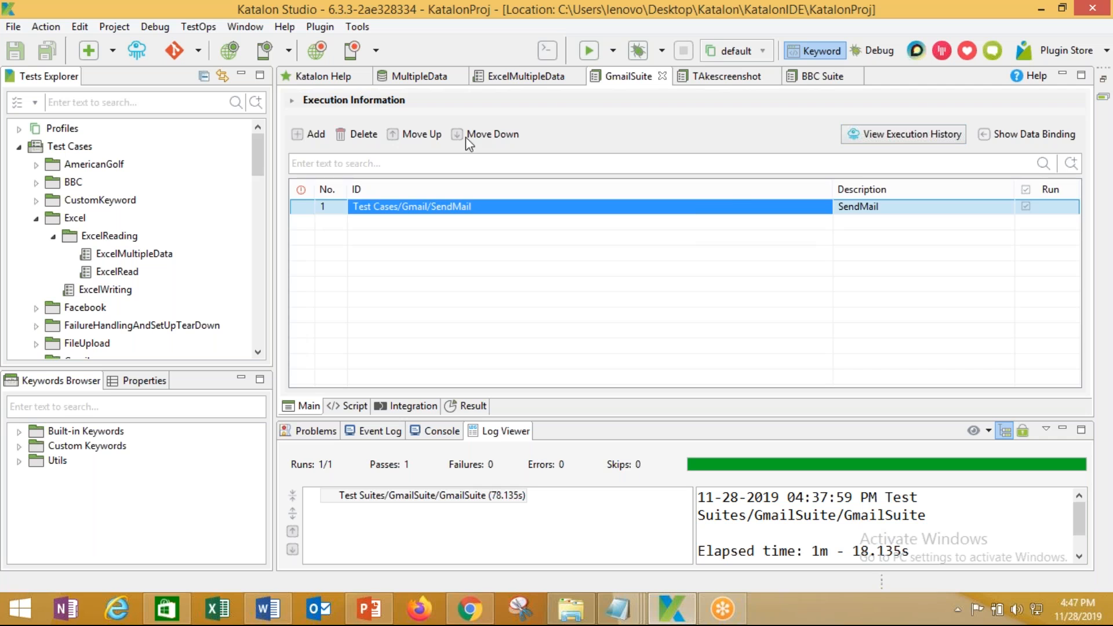
left_click(293, 102)
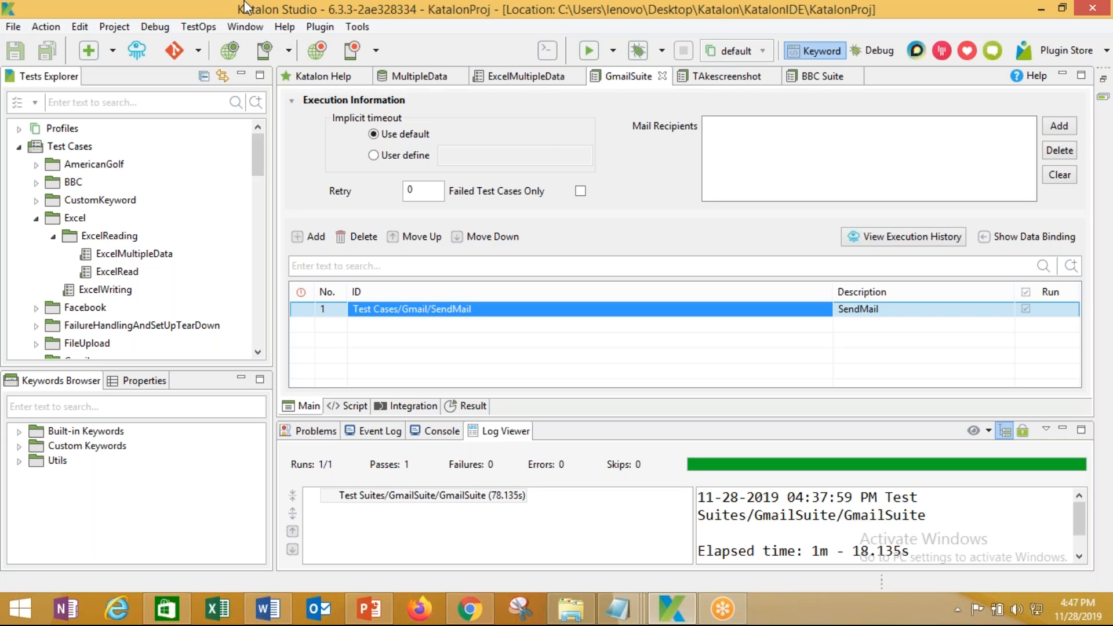
left_click(207, 3)
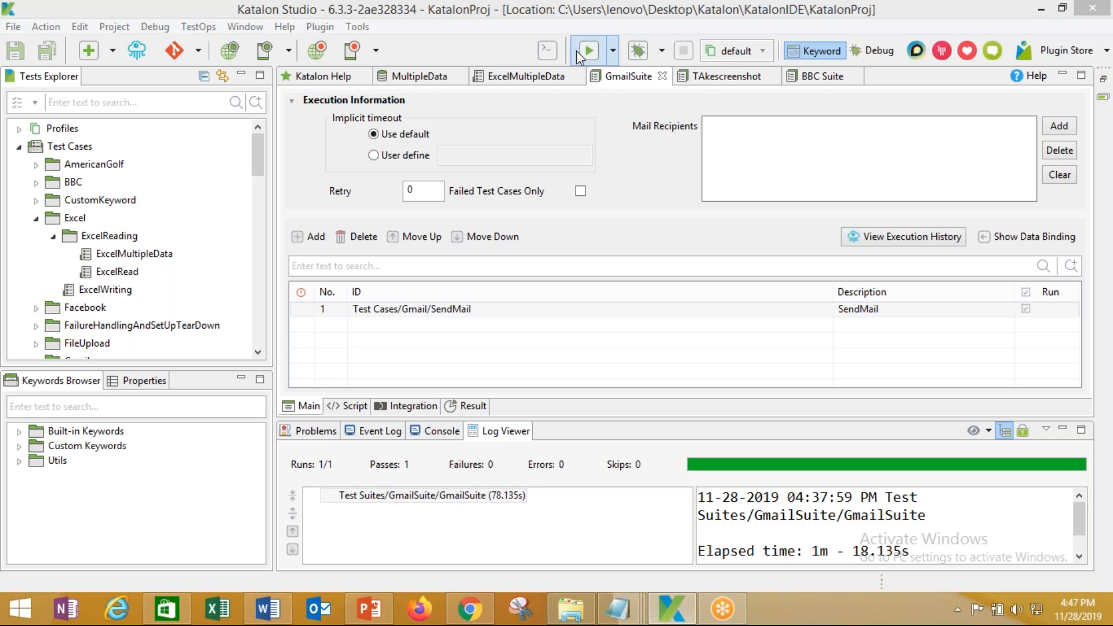
left_click(613, 52)
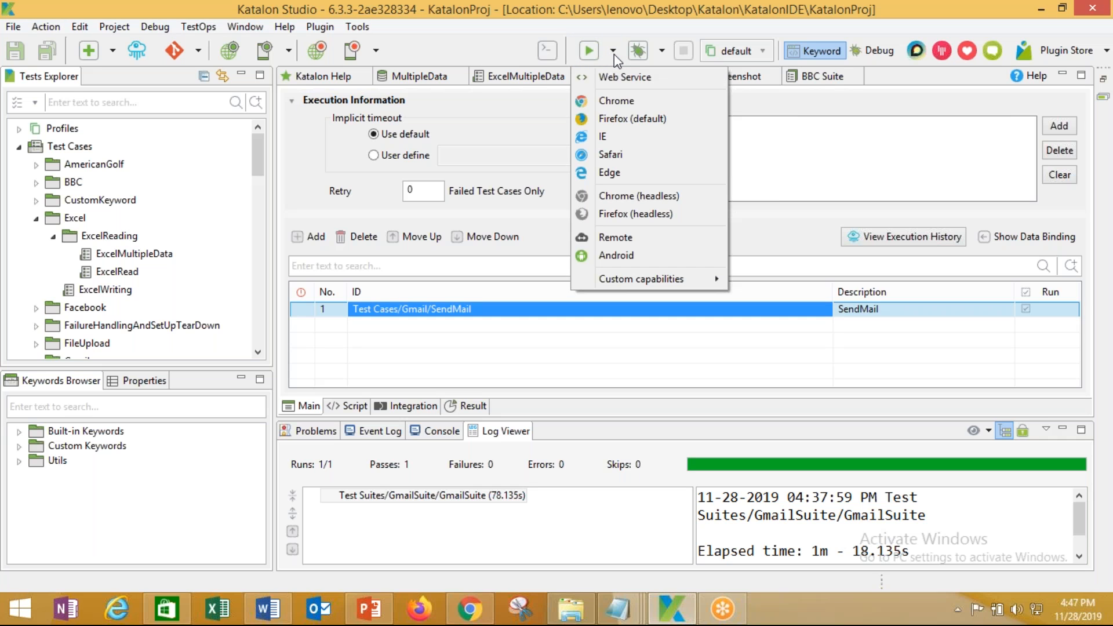
left_click(667, 48)
left_click(666, 48)
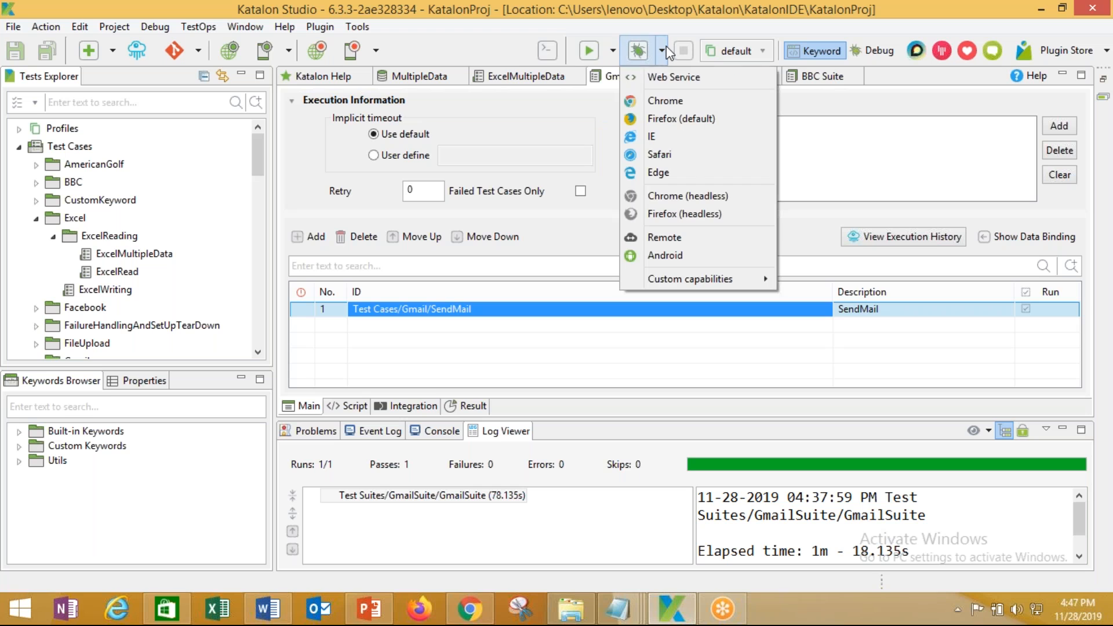
left_click(91, 13)
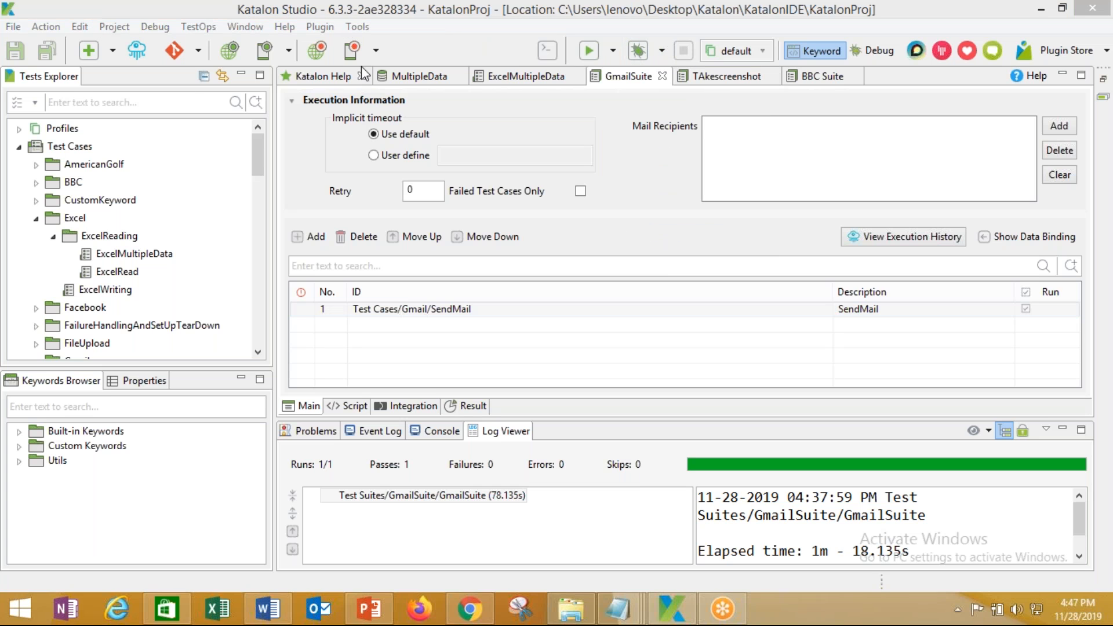
Search Google for 'manual upload of reports to katalon analytics'
left_click(470, 608)
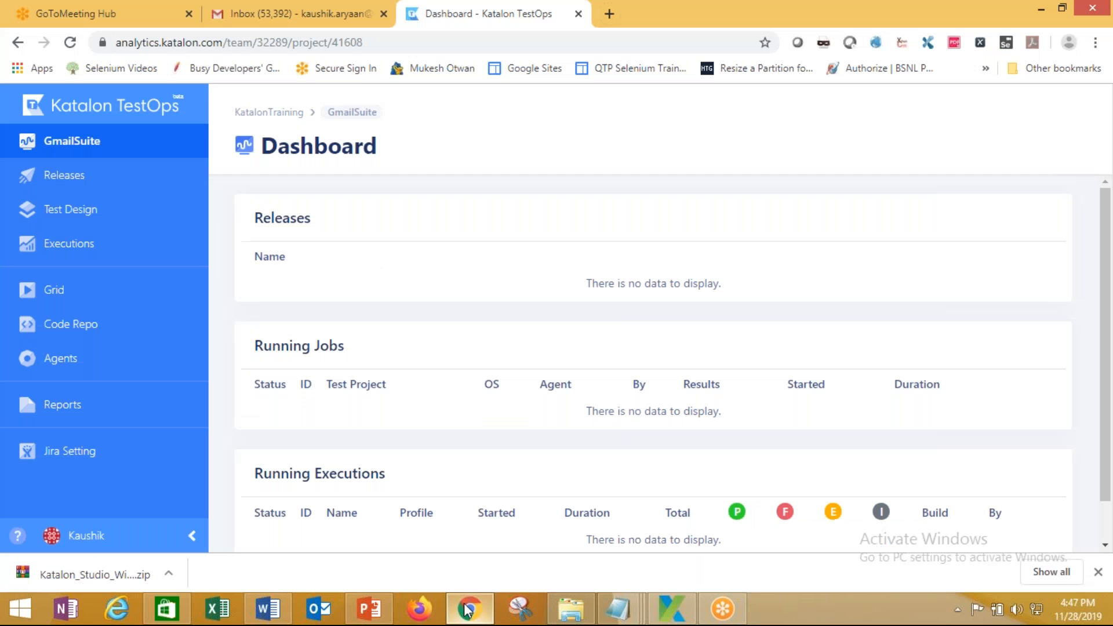
left_click(302, 16)
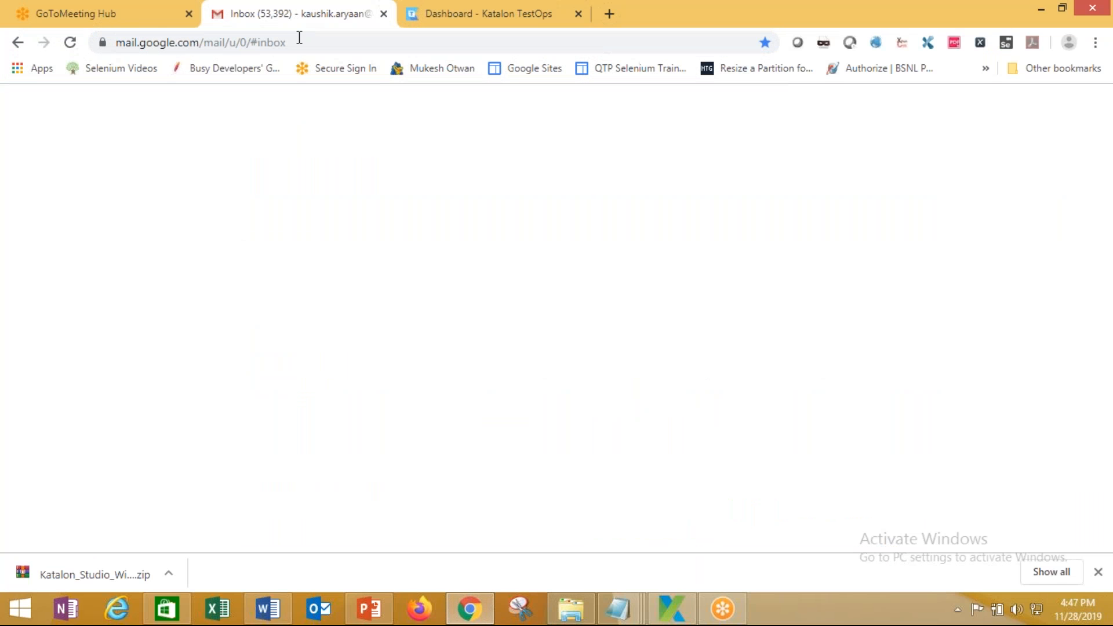
left_click(301, 44)
type("manu")
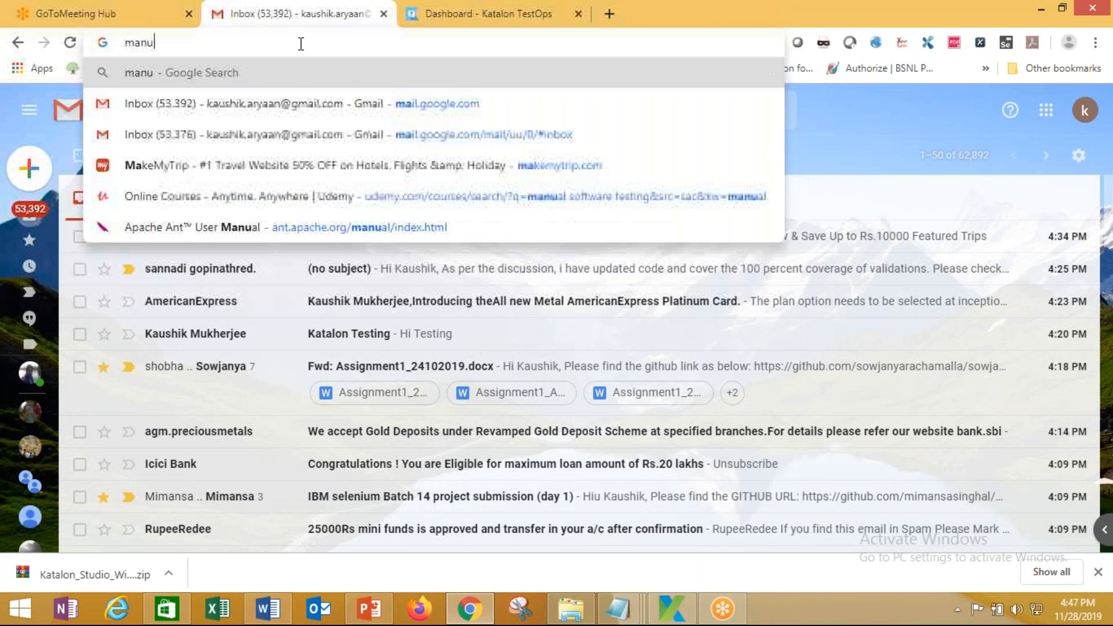
type("al upload ")
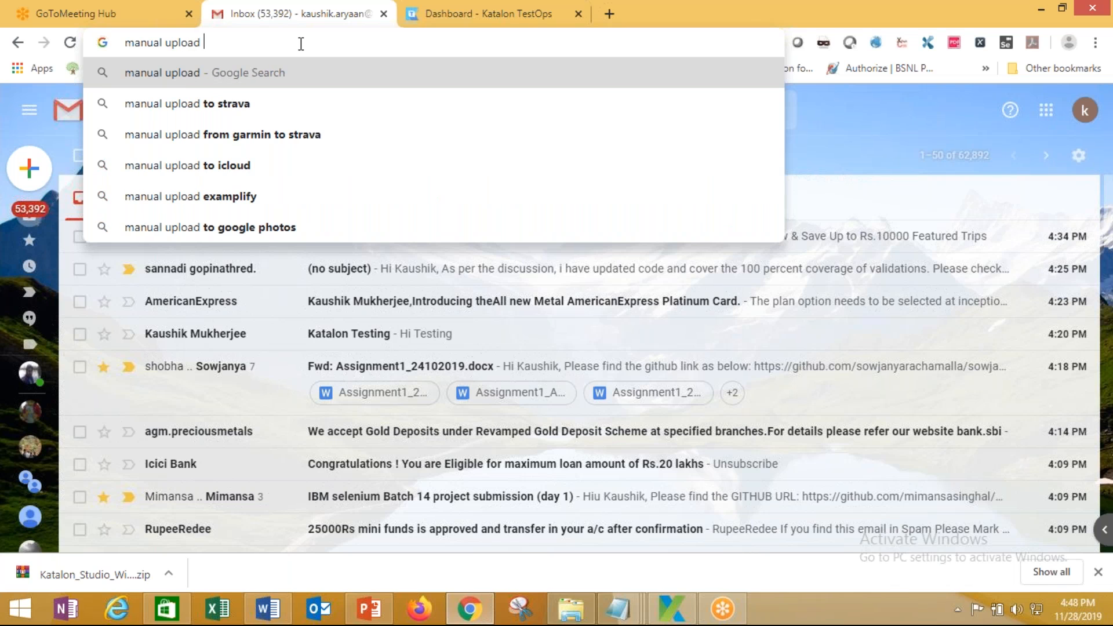
type("from")
key("BackSpace")
key("BackSpace")
key("BackSpace")
key("BackSpace")
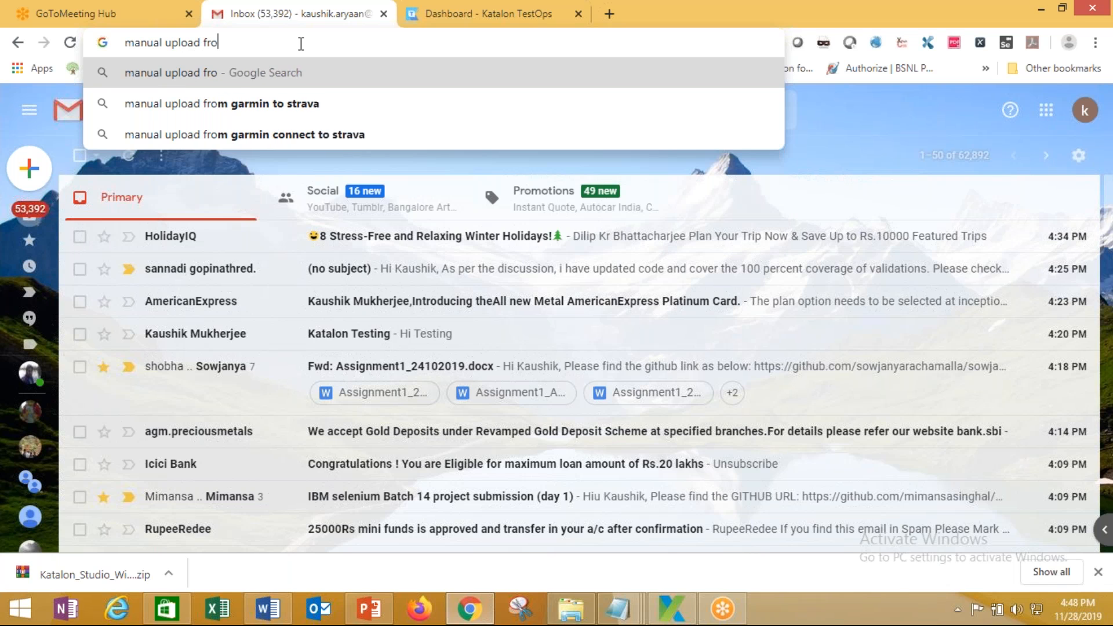
type("of repor")
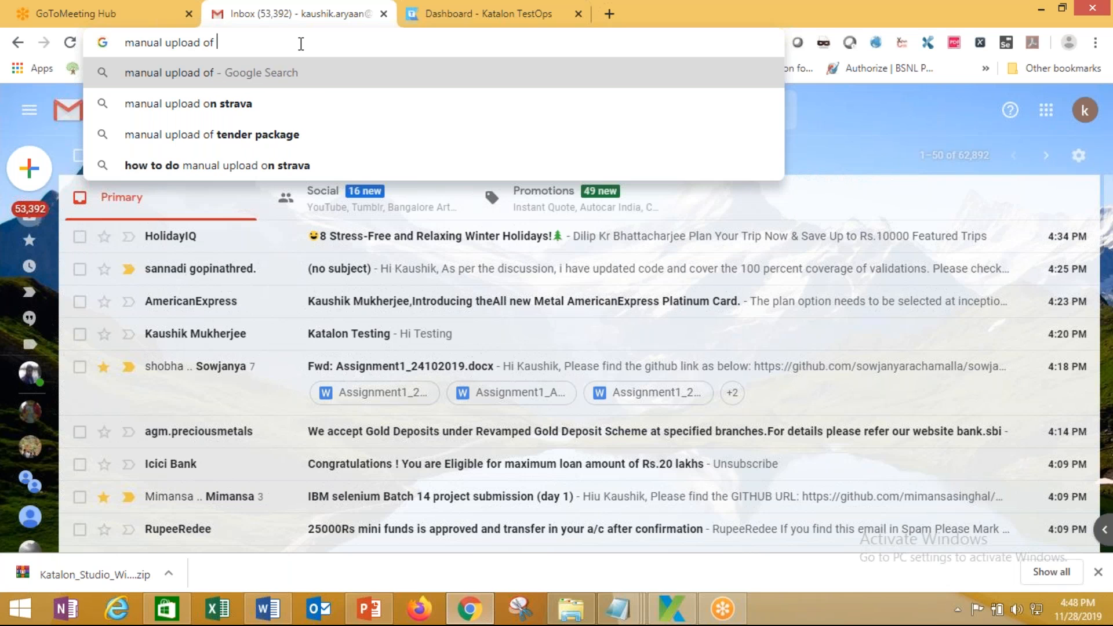
type("s to")
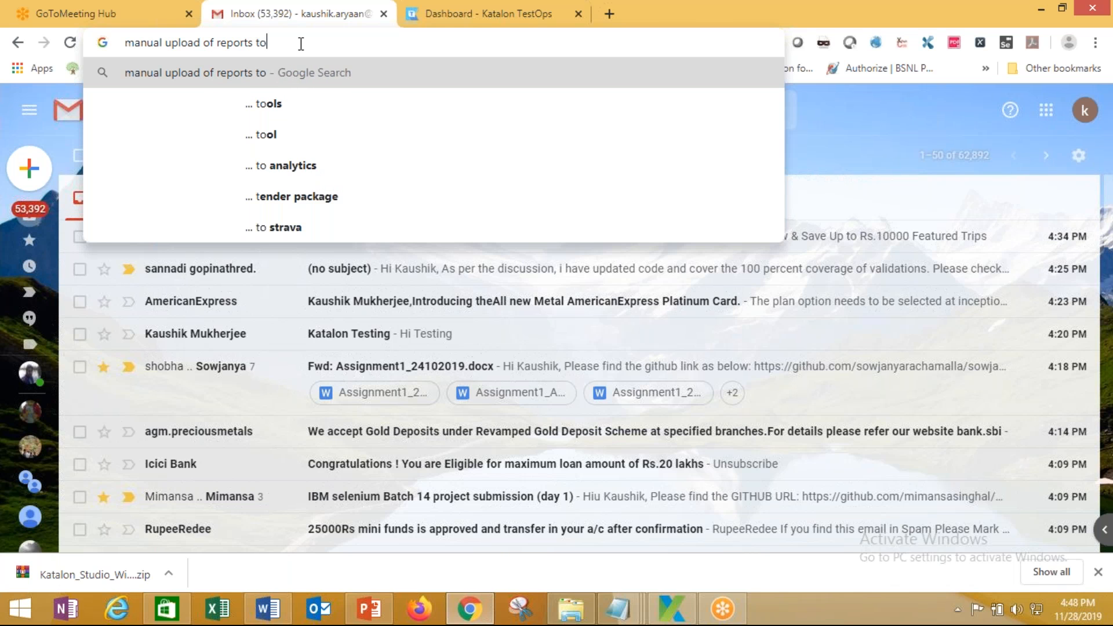
type(" katalon ")
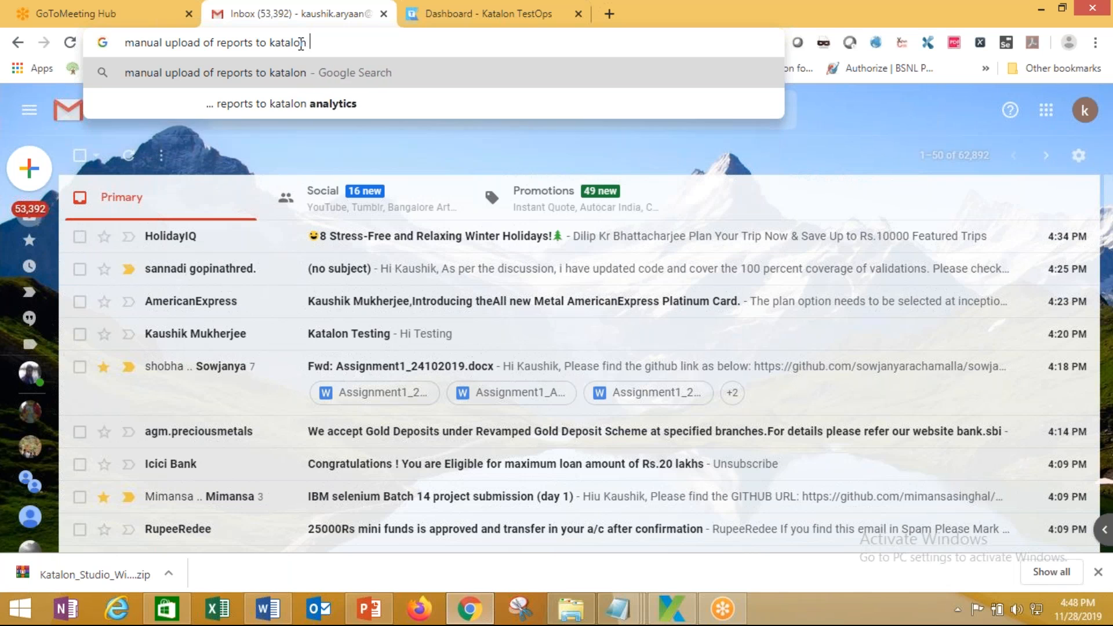
type("analytics")
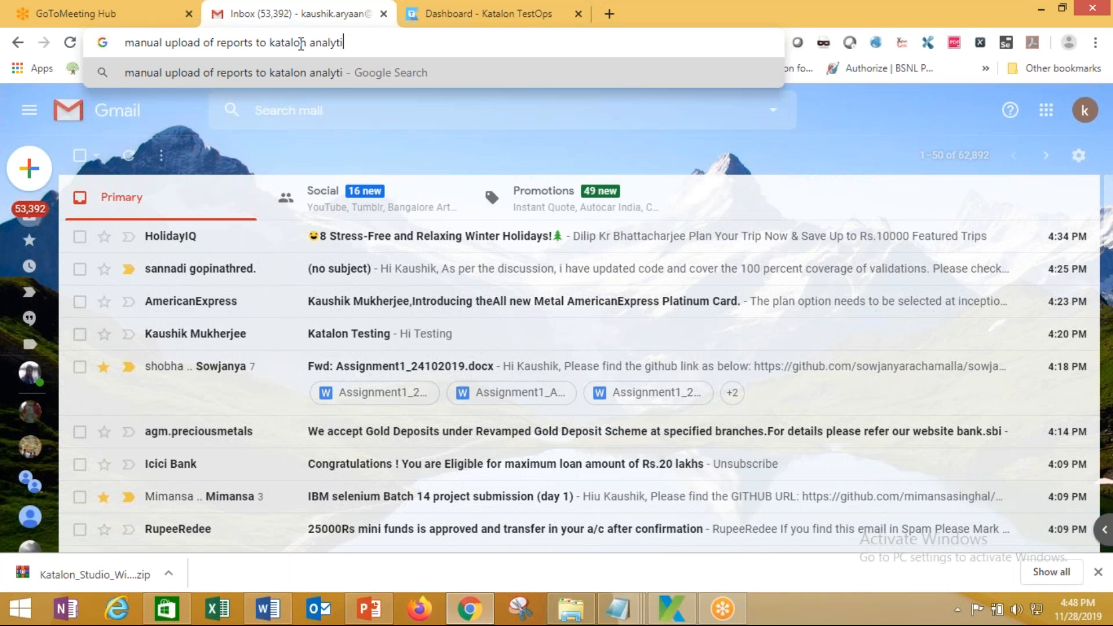
key("Return")
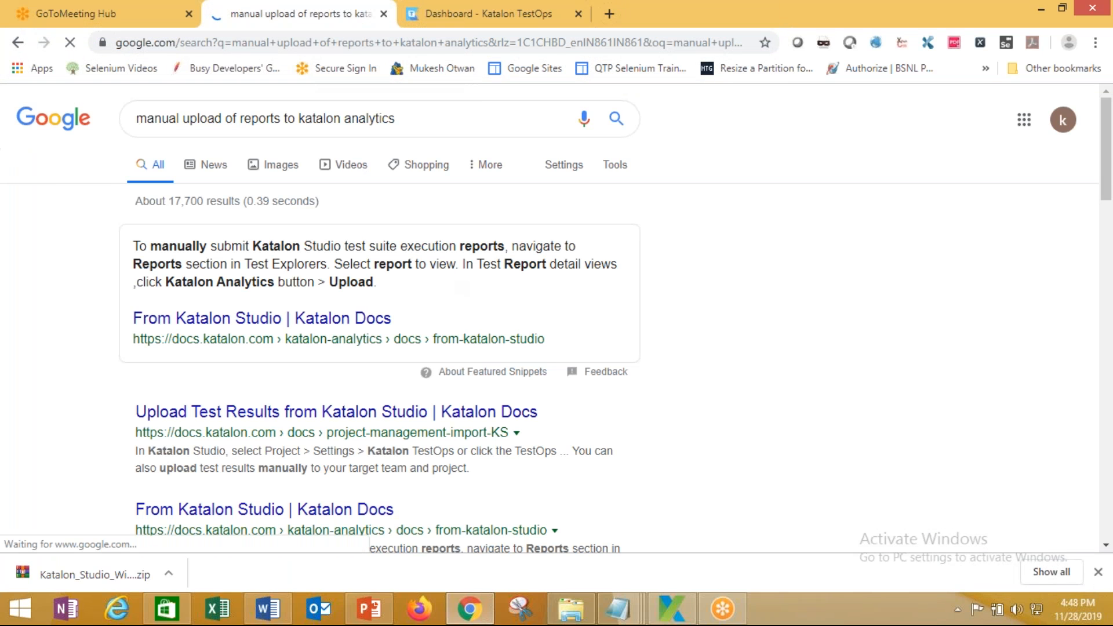
Highlight the Katalon Docs manual upload steps in the snippet, then return to Katalon Studio
left_click_drag(303, 247, 507, 259)
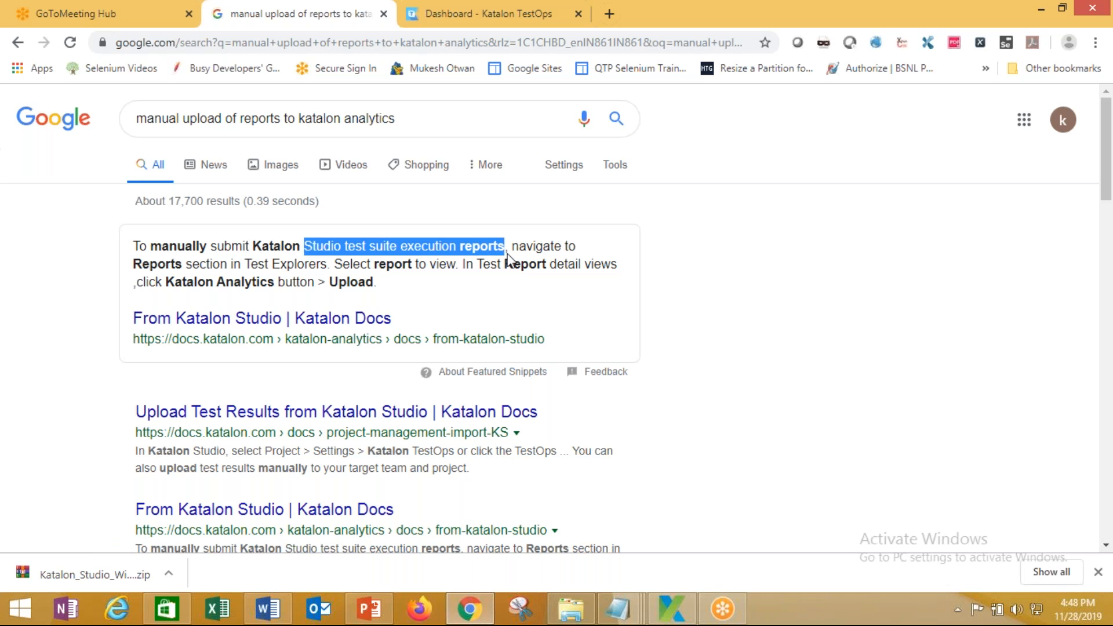
left_click_drag(251, 265, 580, 289)
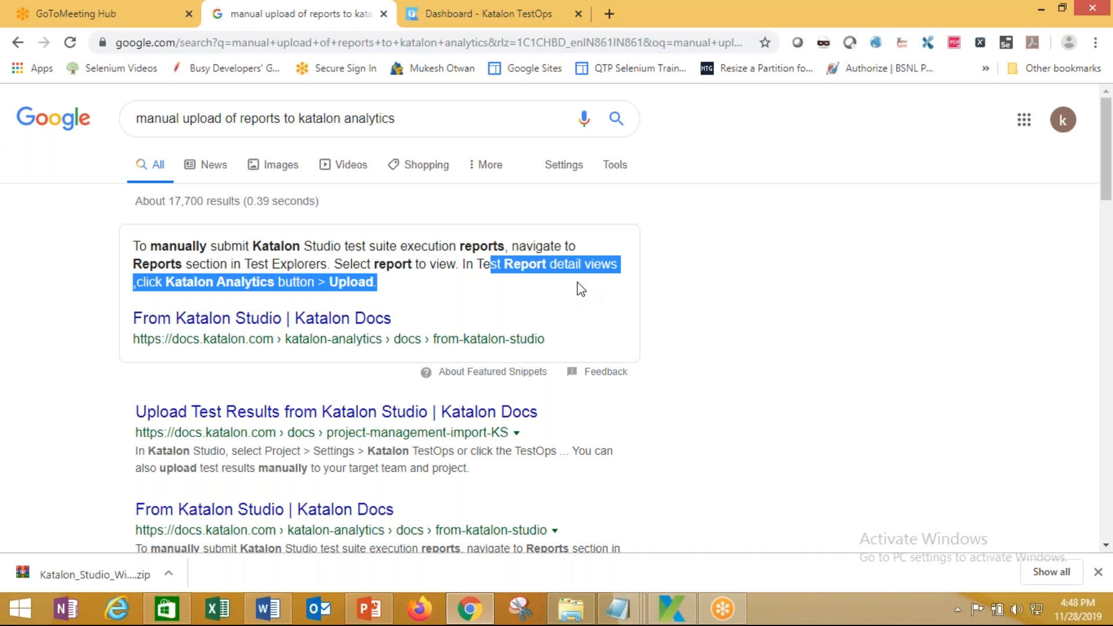
left_click(541, 293)
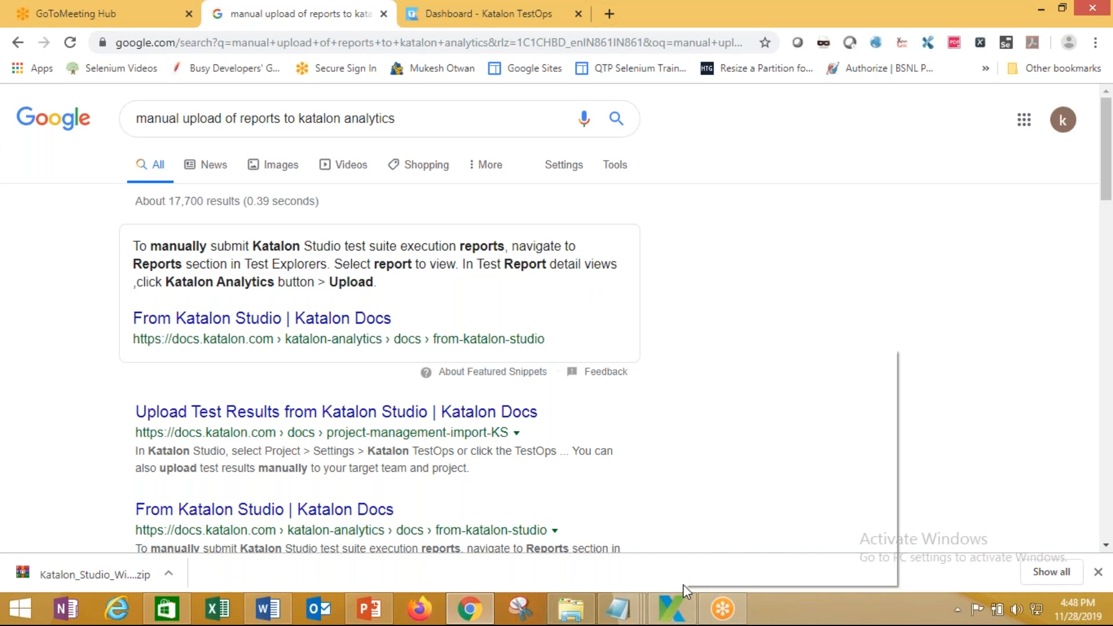
left_click(672, 608)
left_click_drag(259, 266, 253, 335)
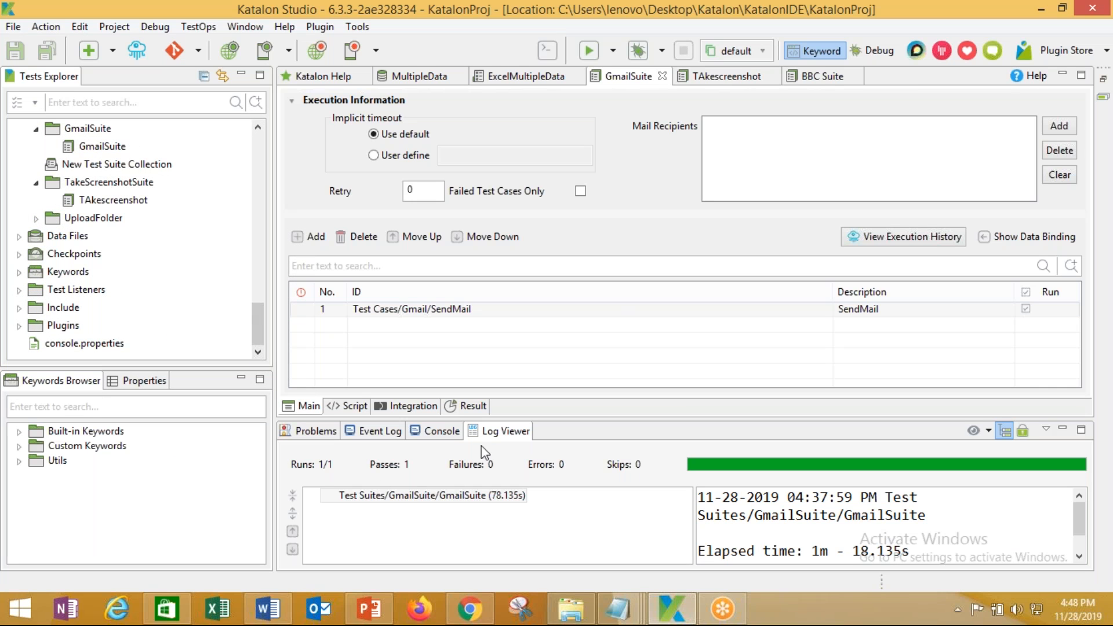
Check GmailSuite's Result tab with the SendMail test result
left_click(469, 409)
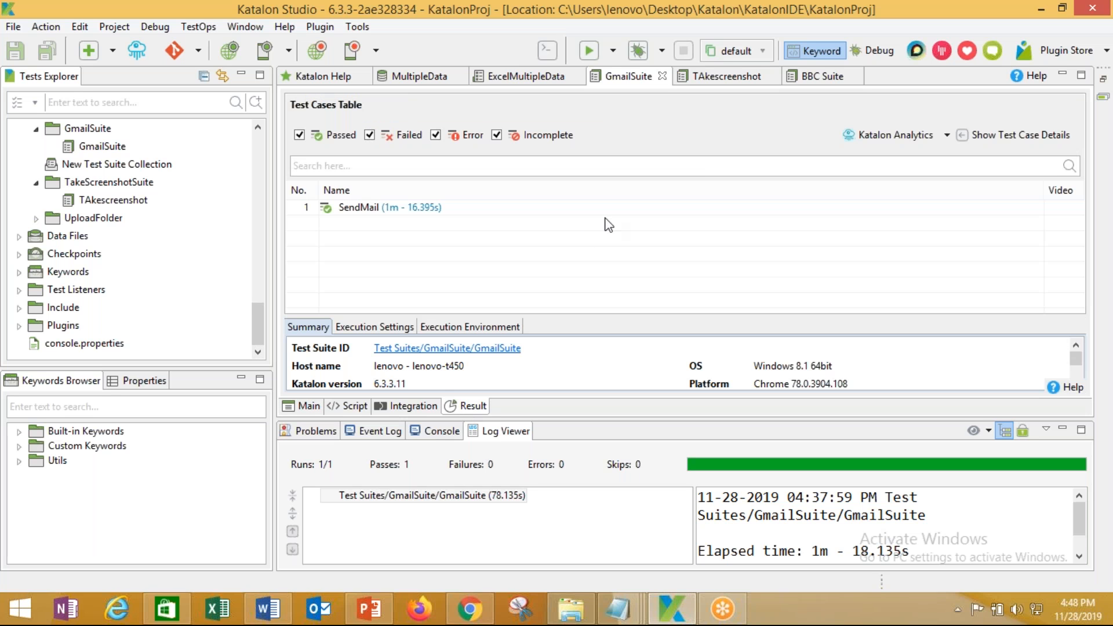
left_click(505, 207)
left_click(308, 408)
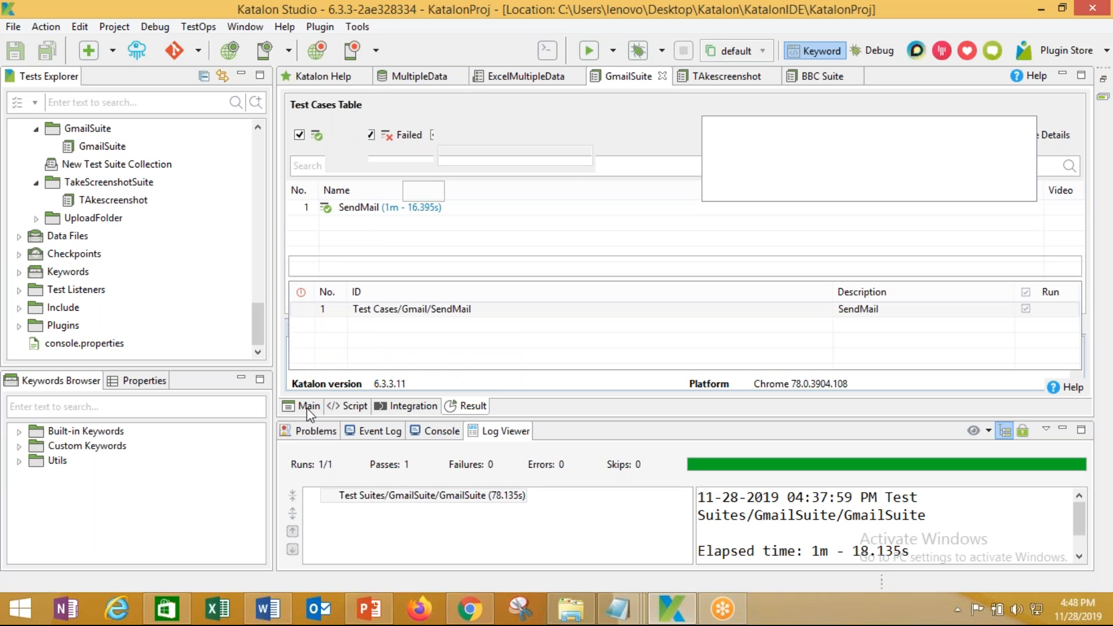
left_click(466, 406)
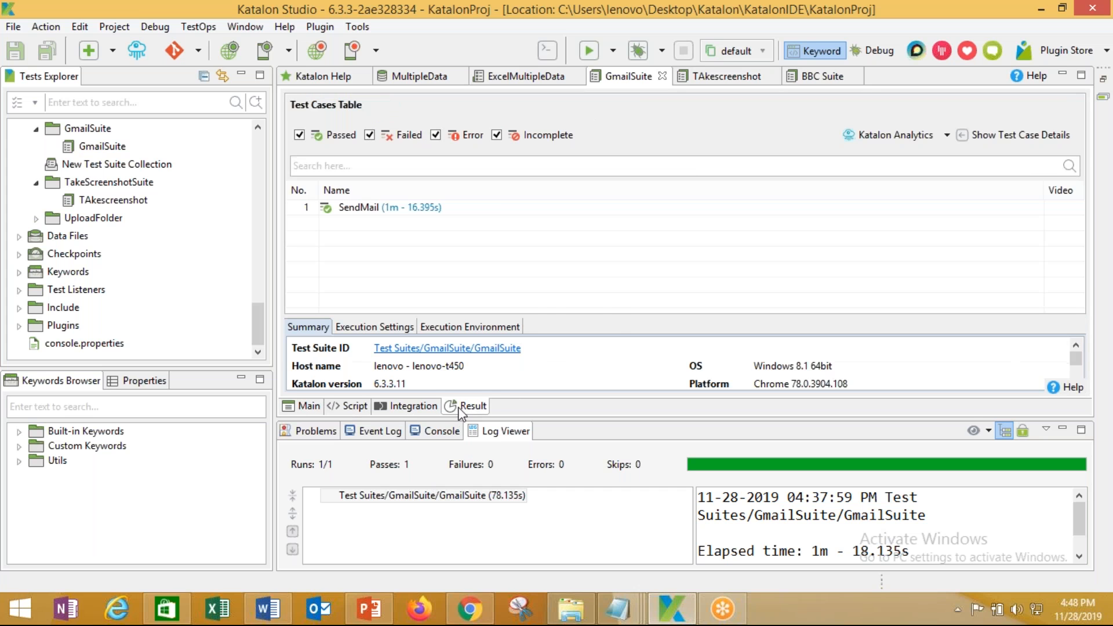
left_click(471, 608)
left_click(672, 608)
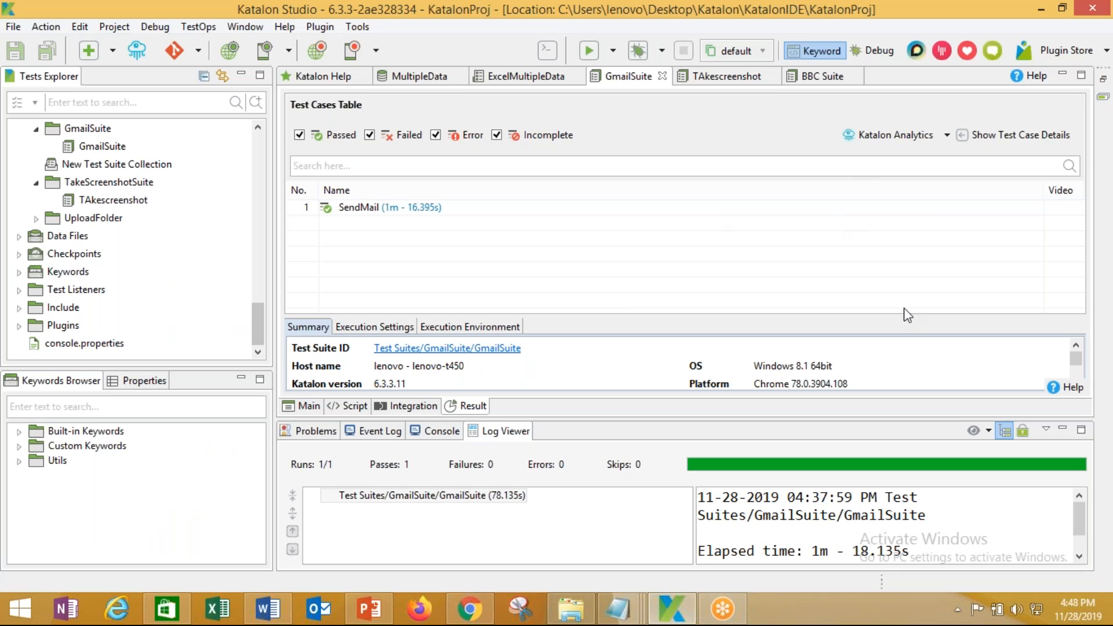
Upload the GmailSuite report via Katalon Analytics > Upload, then switch to Chrome
left_click(947, 135)
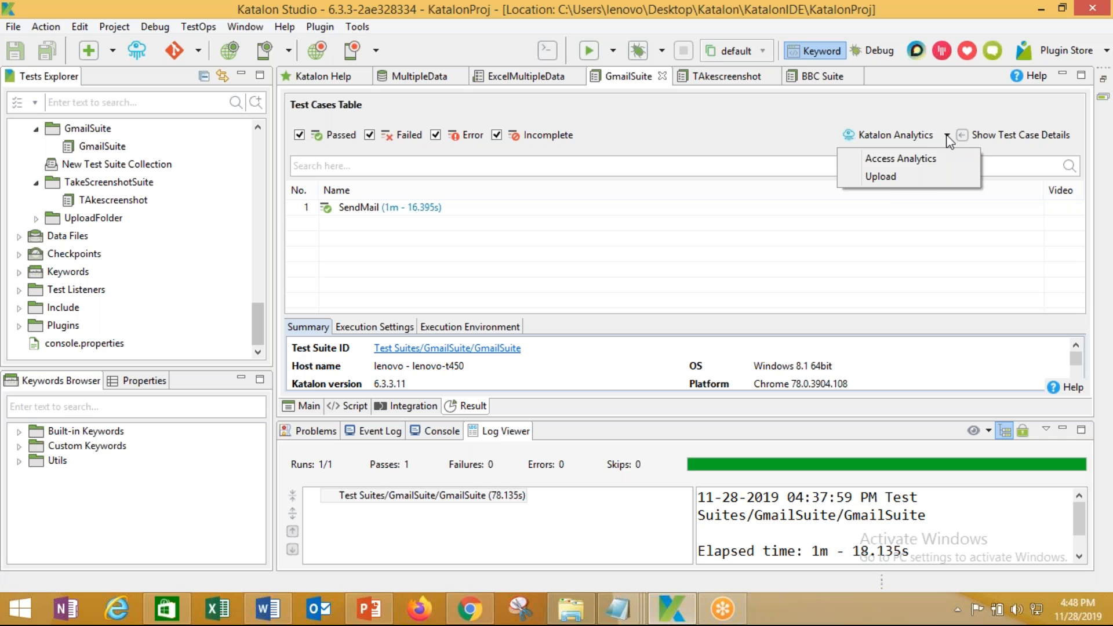
left_click(883, 182)
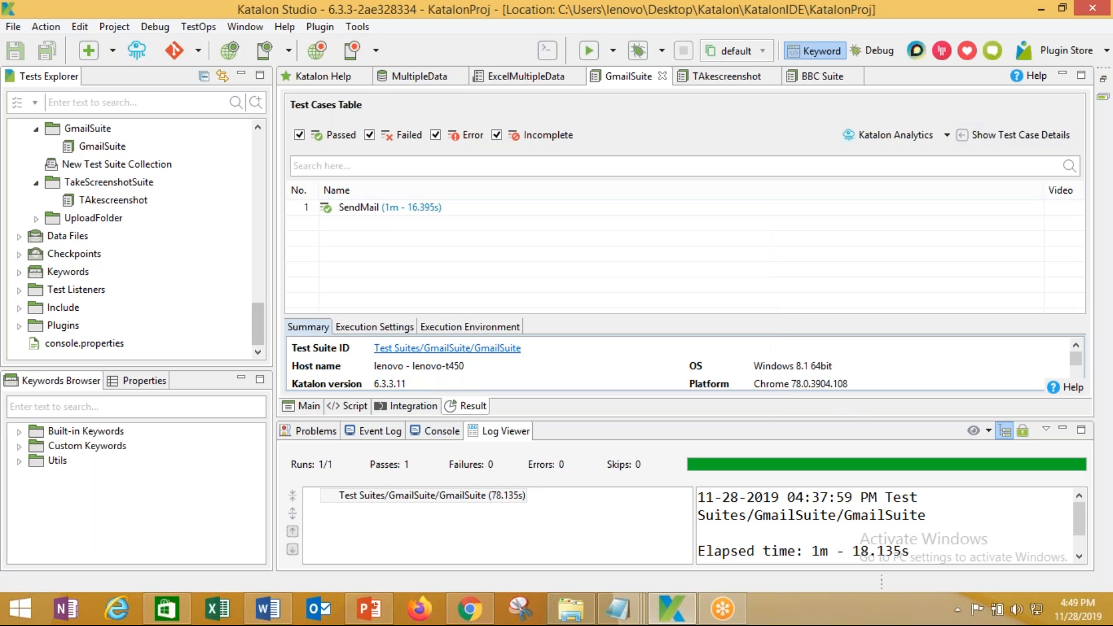
left_click(671, 618)
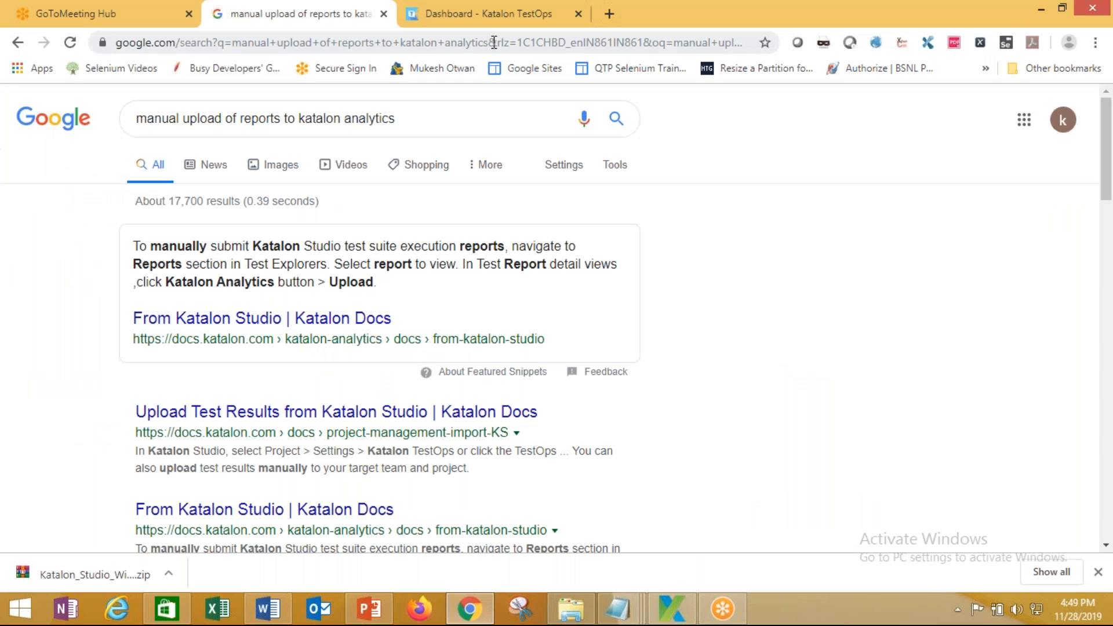
Close the Google search tab, then go back to Katalon Studio and PowerPoint's Report Upload slide
left_click(384, 13)
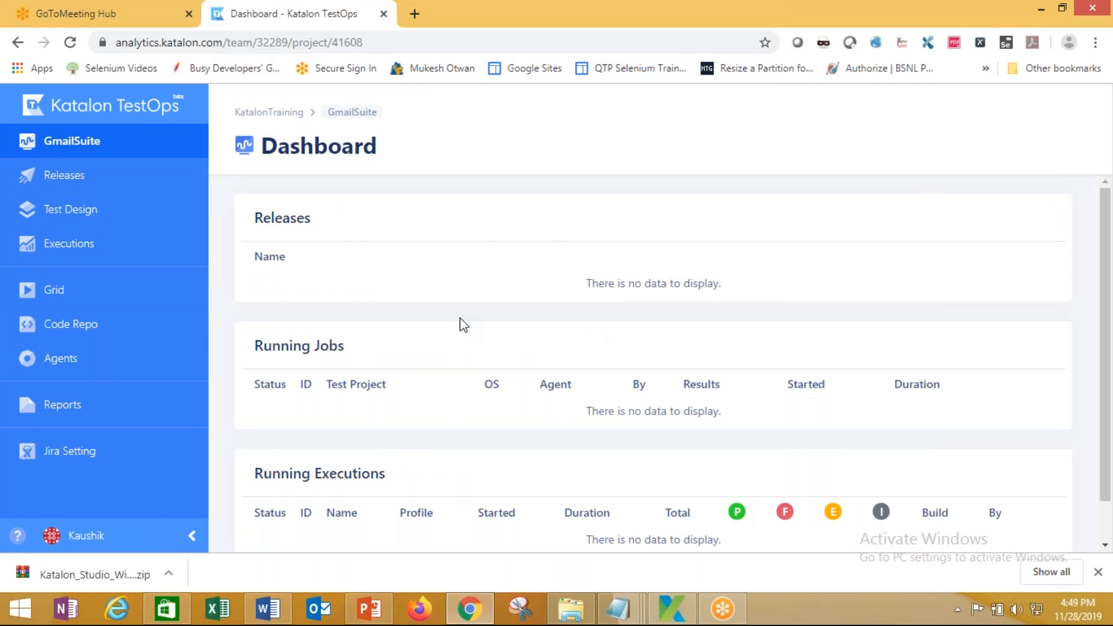
left_click(675, 619)
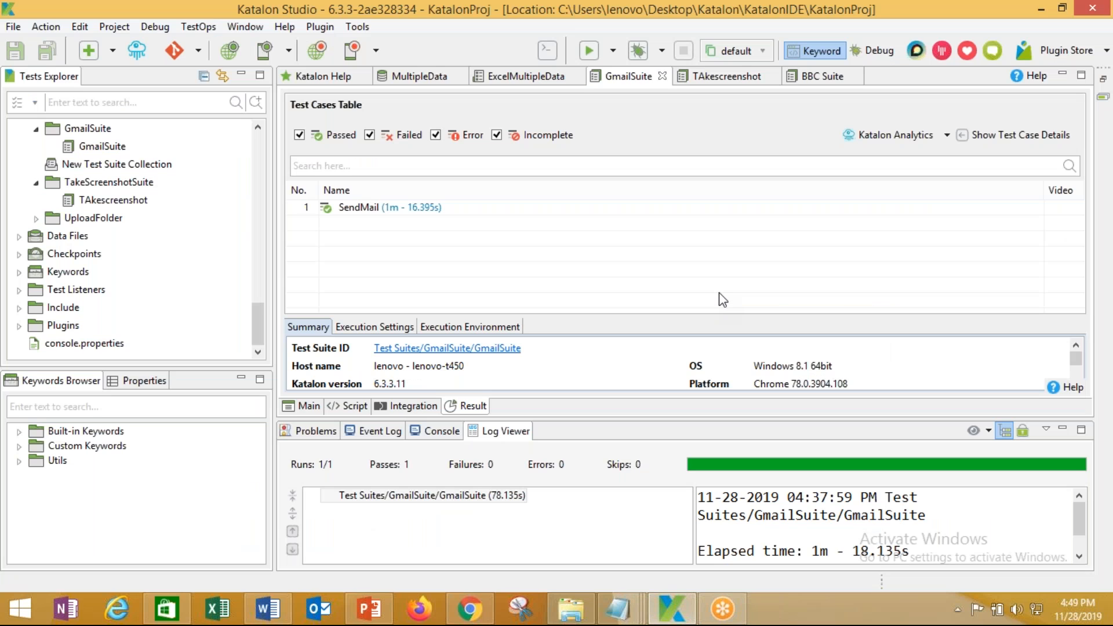
left_click(376, 605)
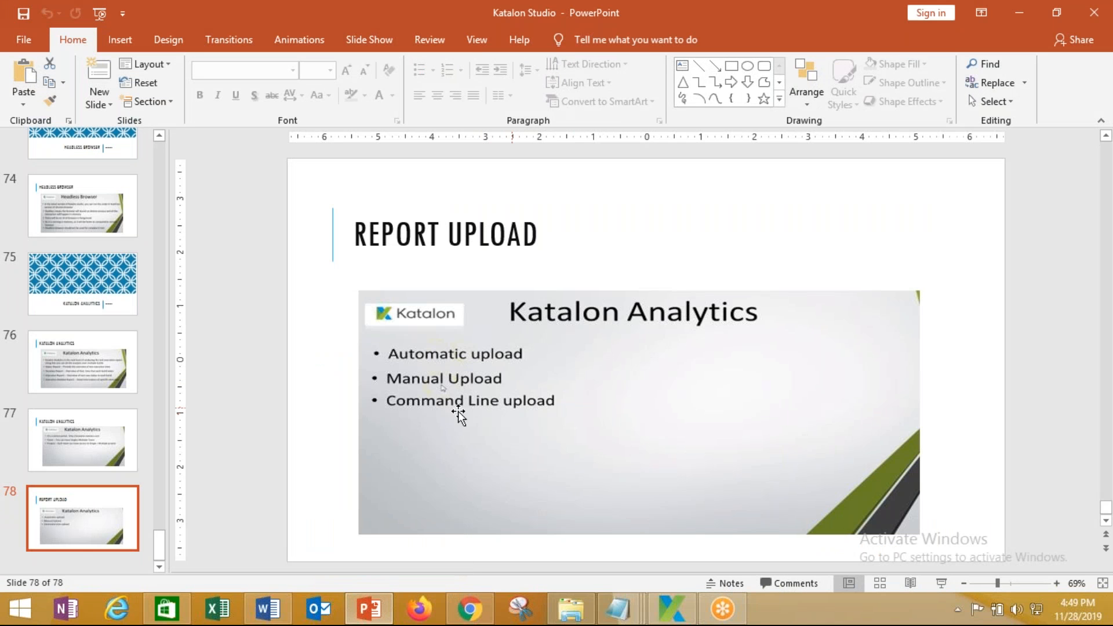